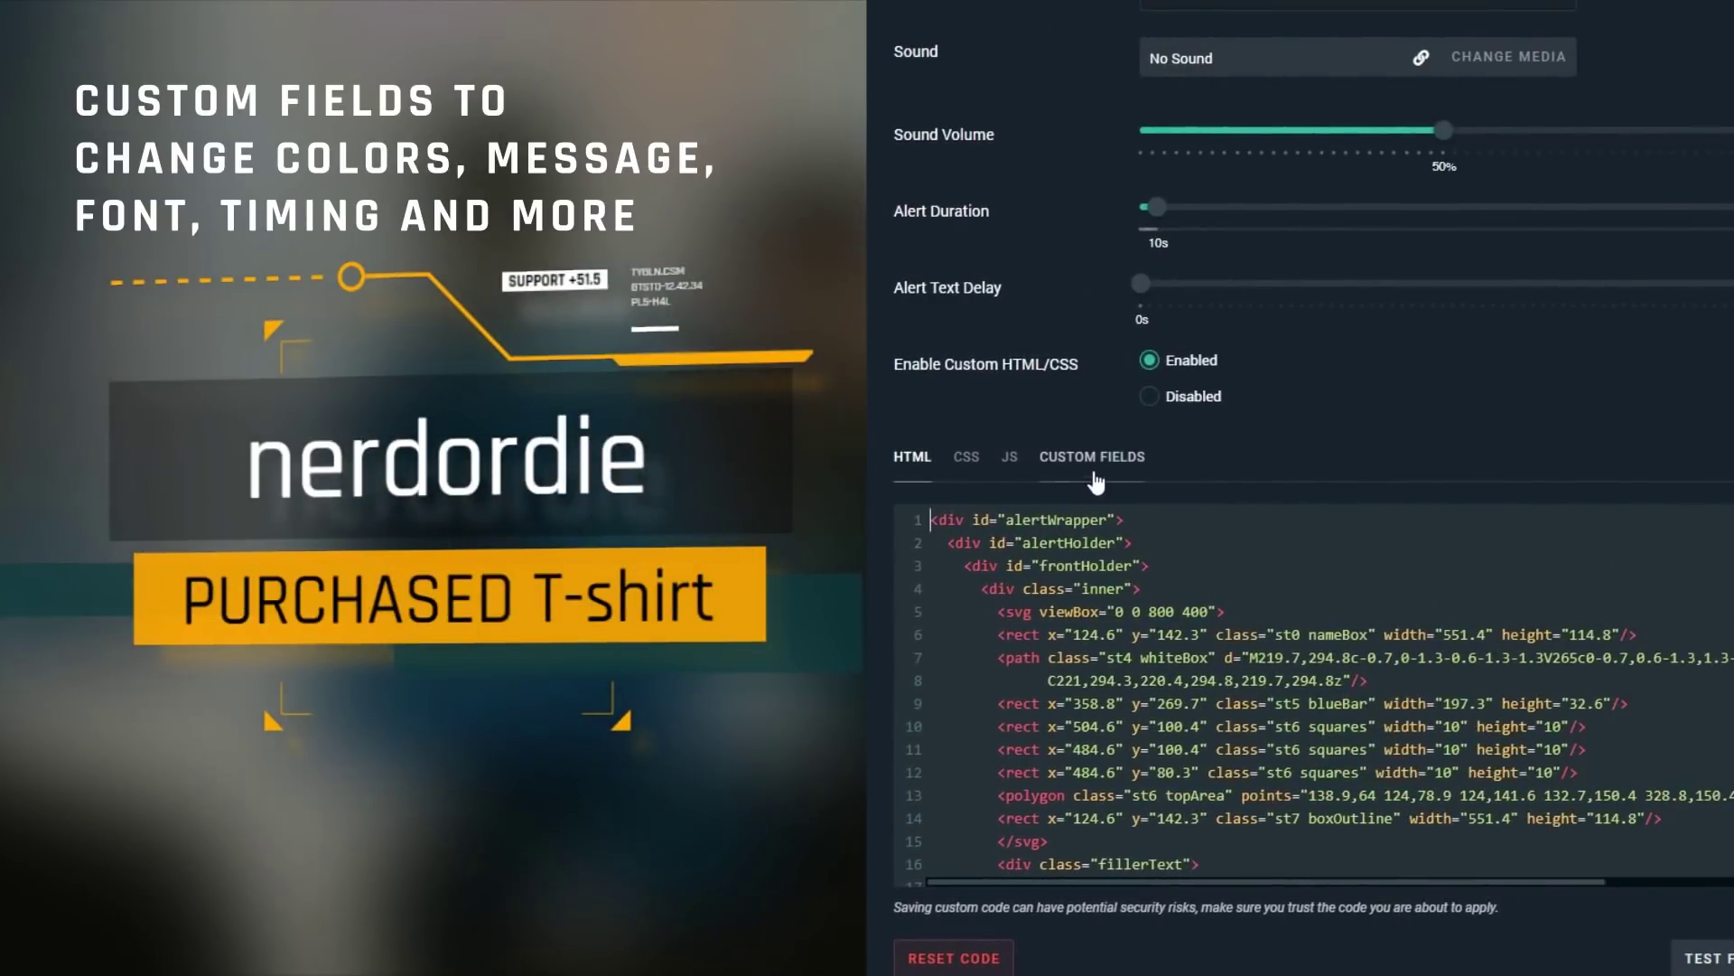
Open the Uplink alert's CUSTOM FIELDS tab and scroll through its colour, font, name and tag options.
click(1092, 460)
scroll(1095, 483, down, 3)
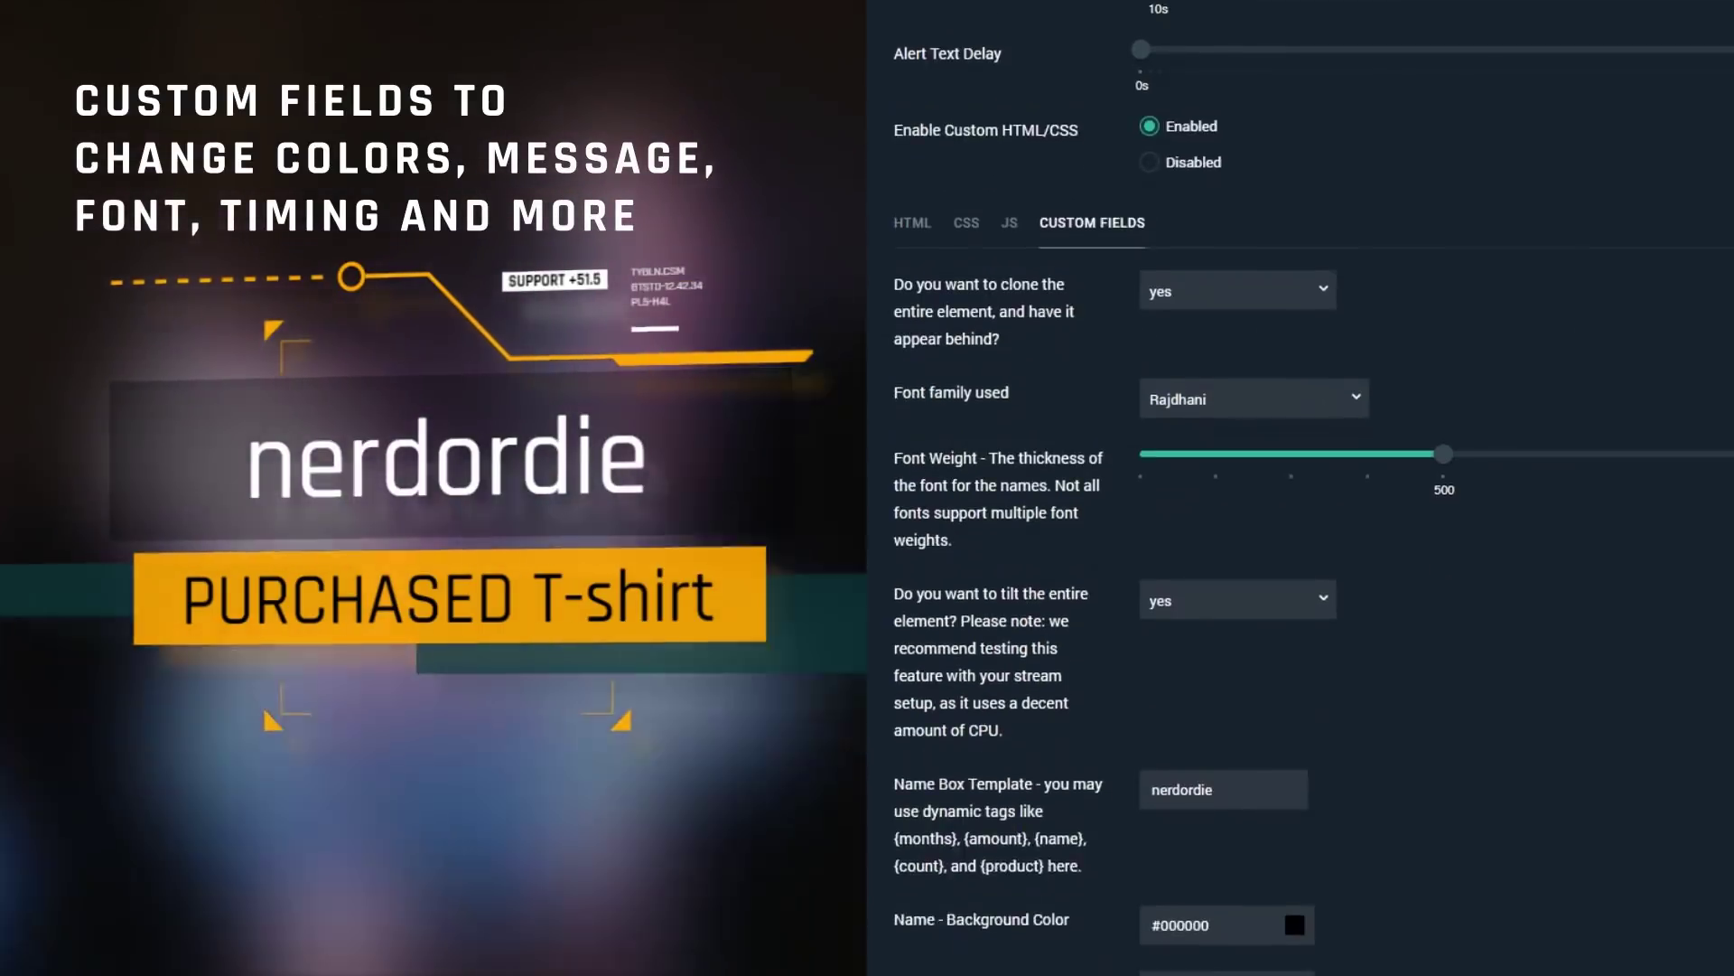
scroll(1301, 488, down, 8)
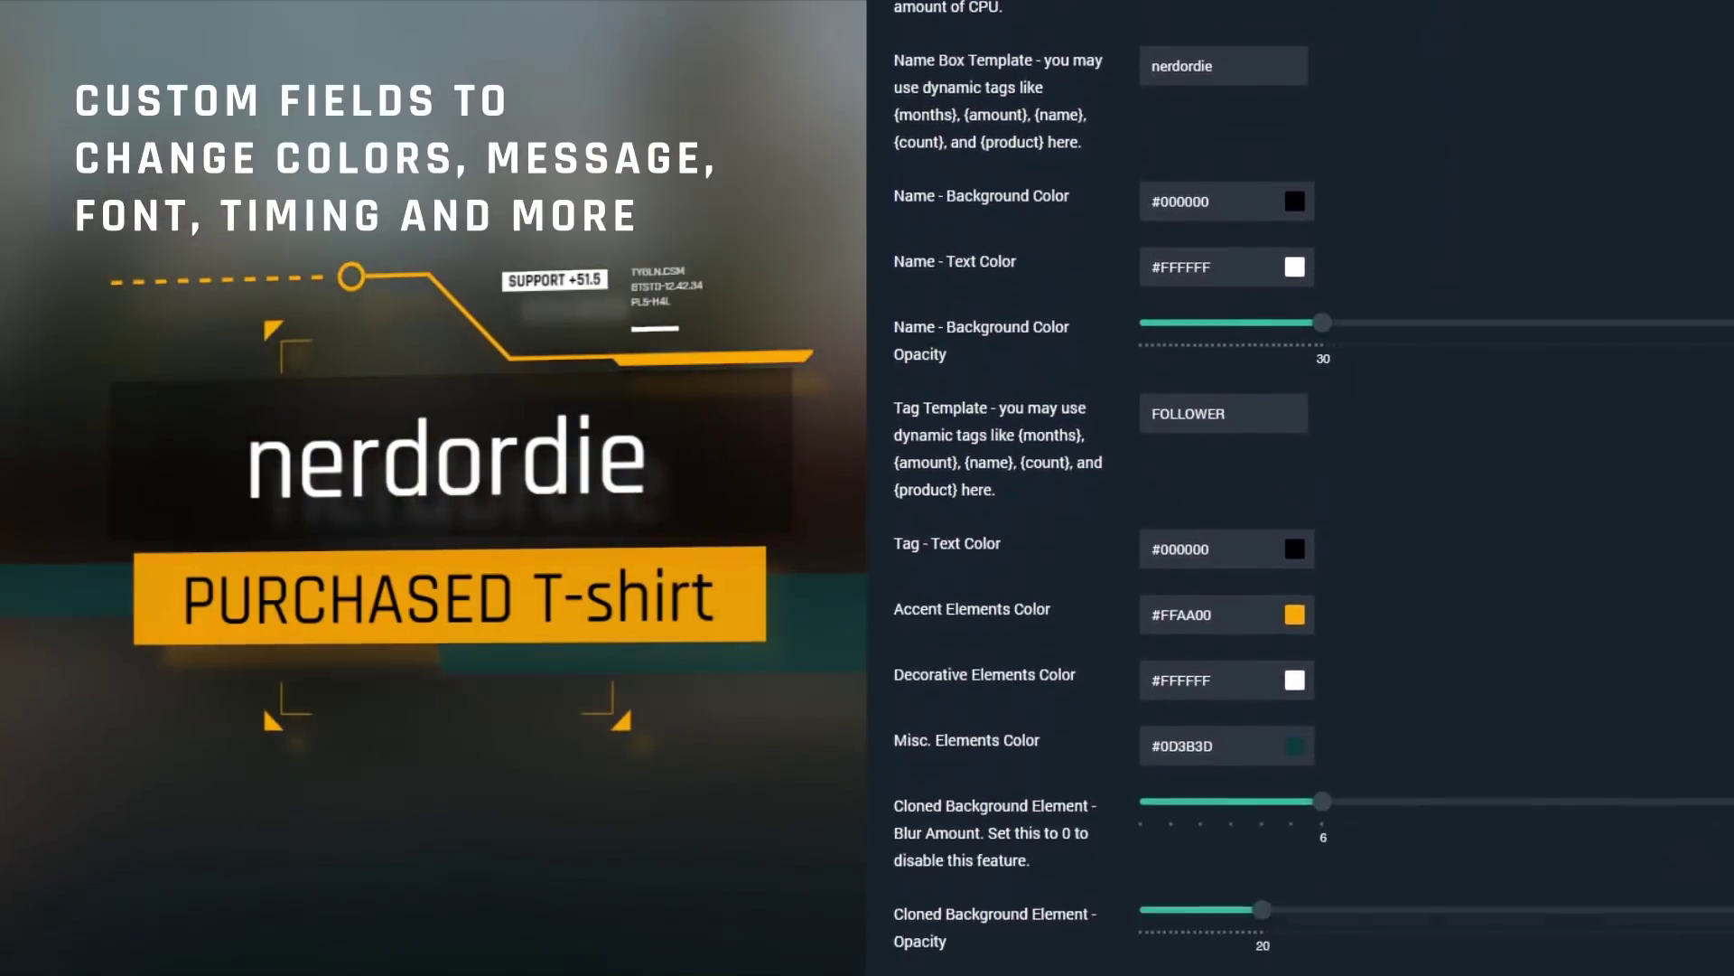
scroll(1300, 488, down, 8)
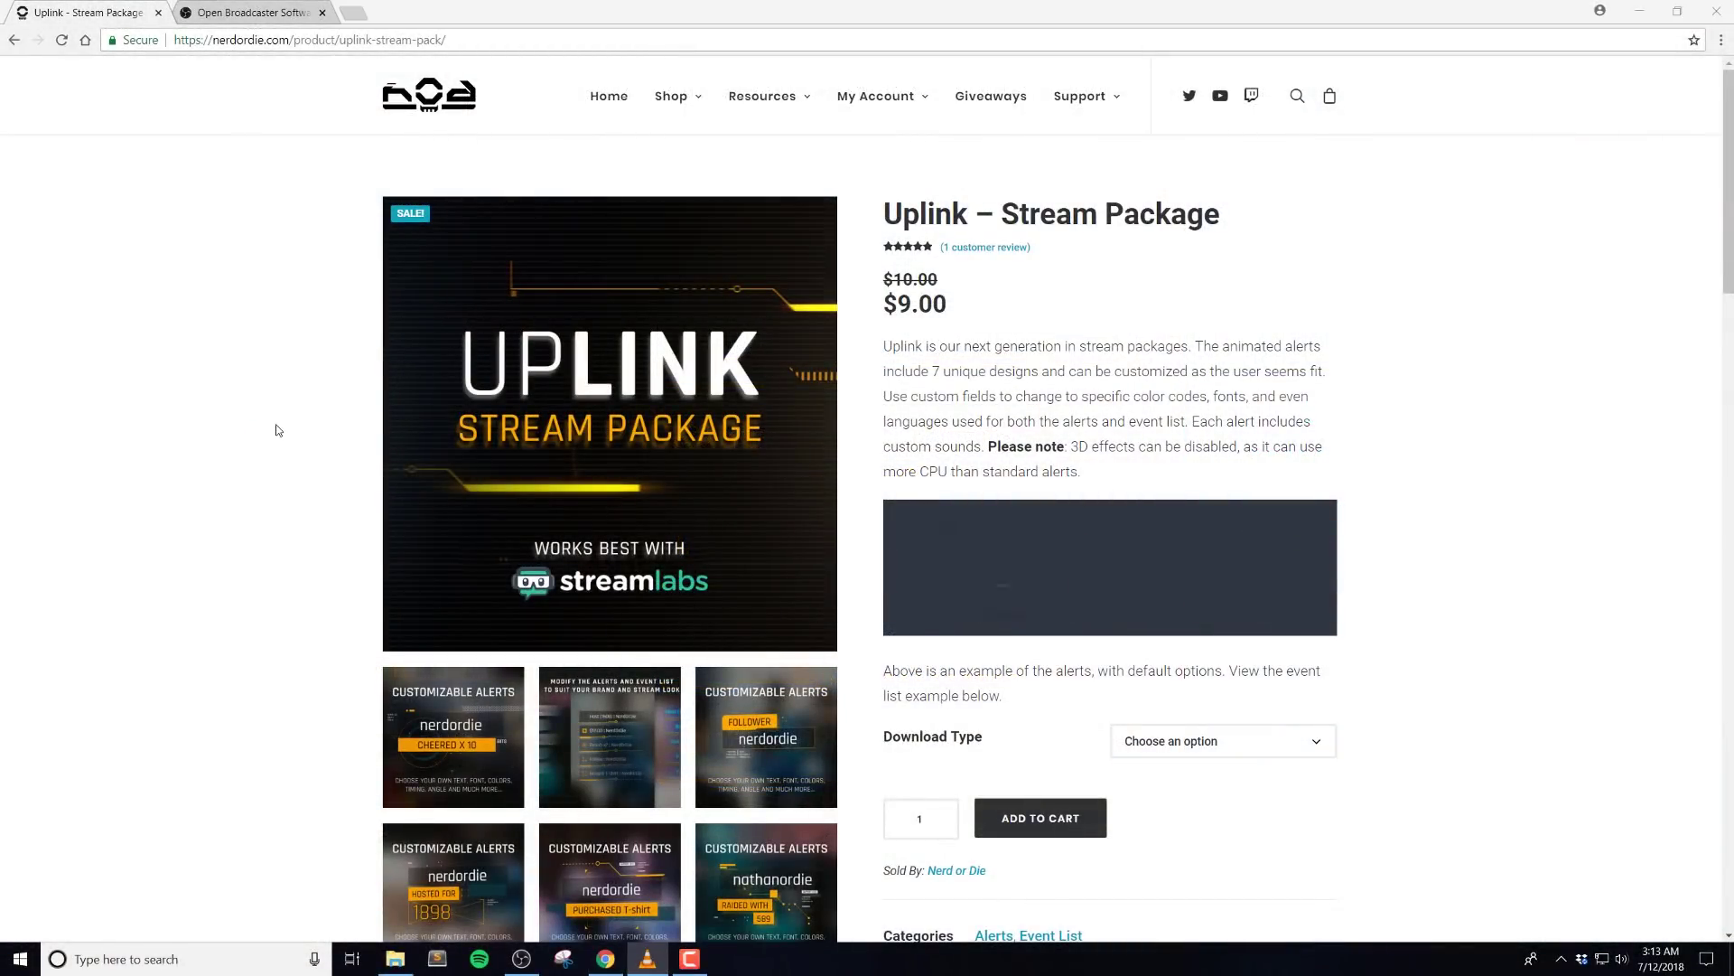
Browse the enlarged Uplink preview images, then bring up the downloaded Uplink folder.
click(622, 420)
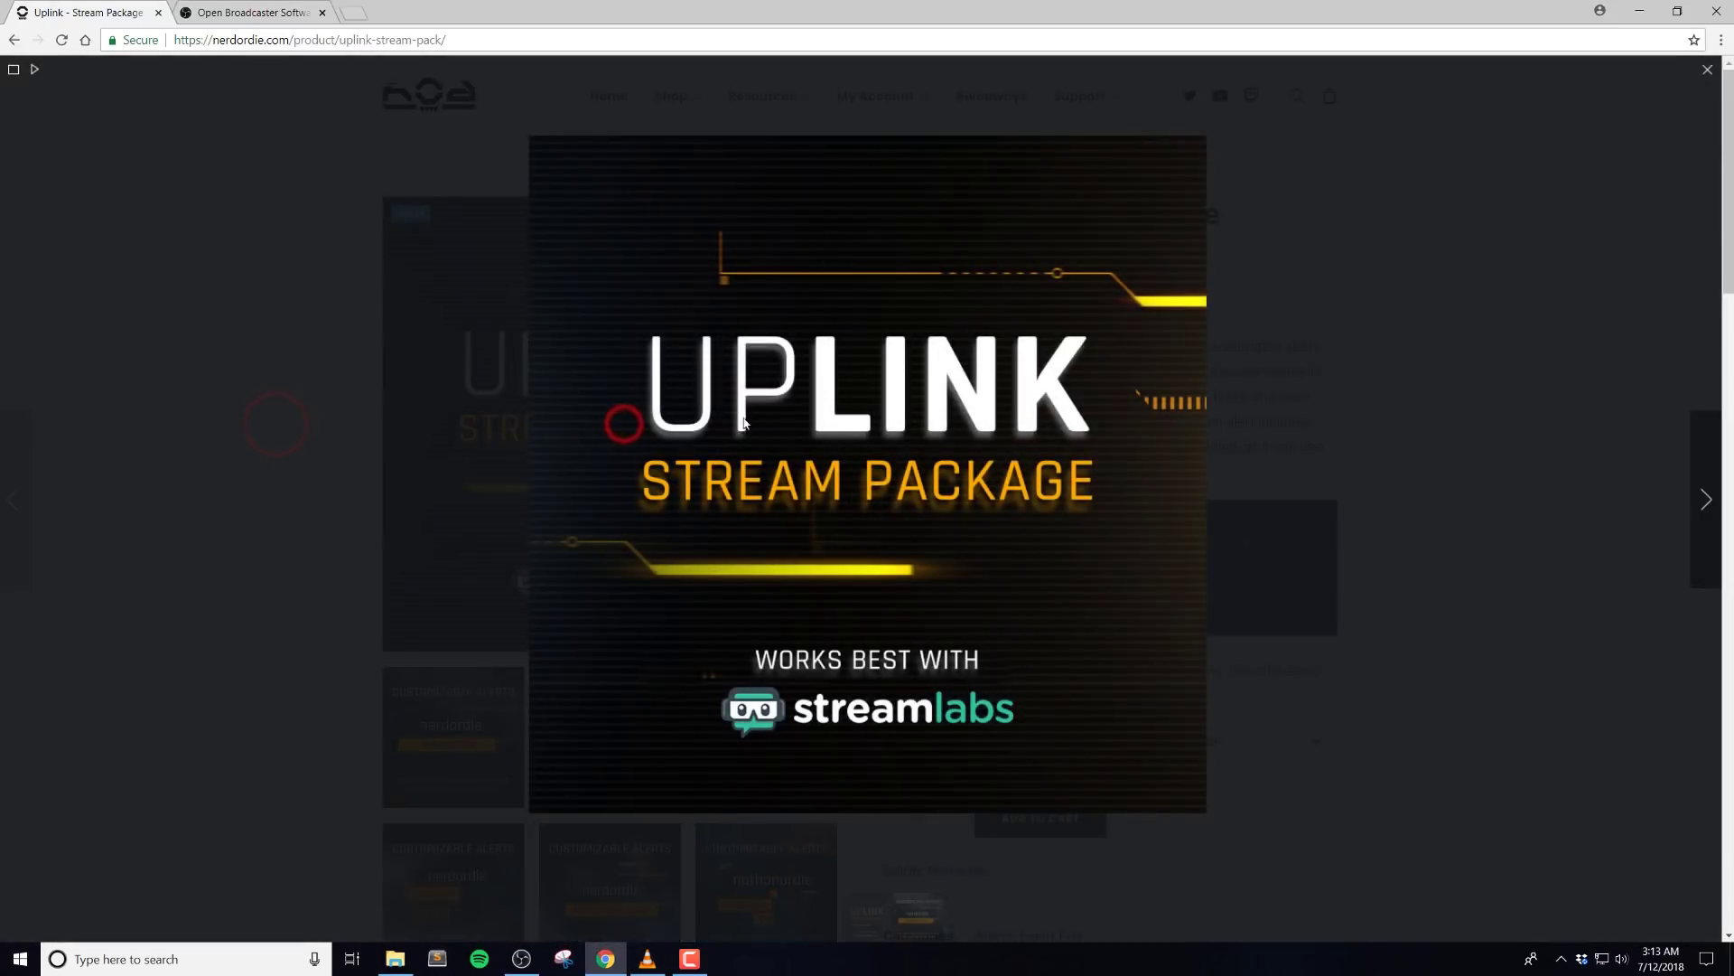
click(1705, 494)
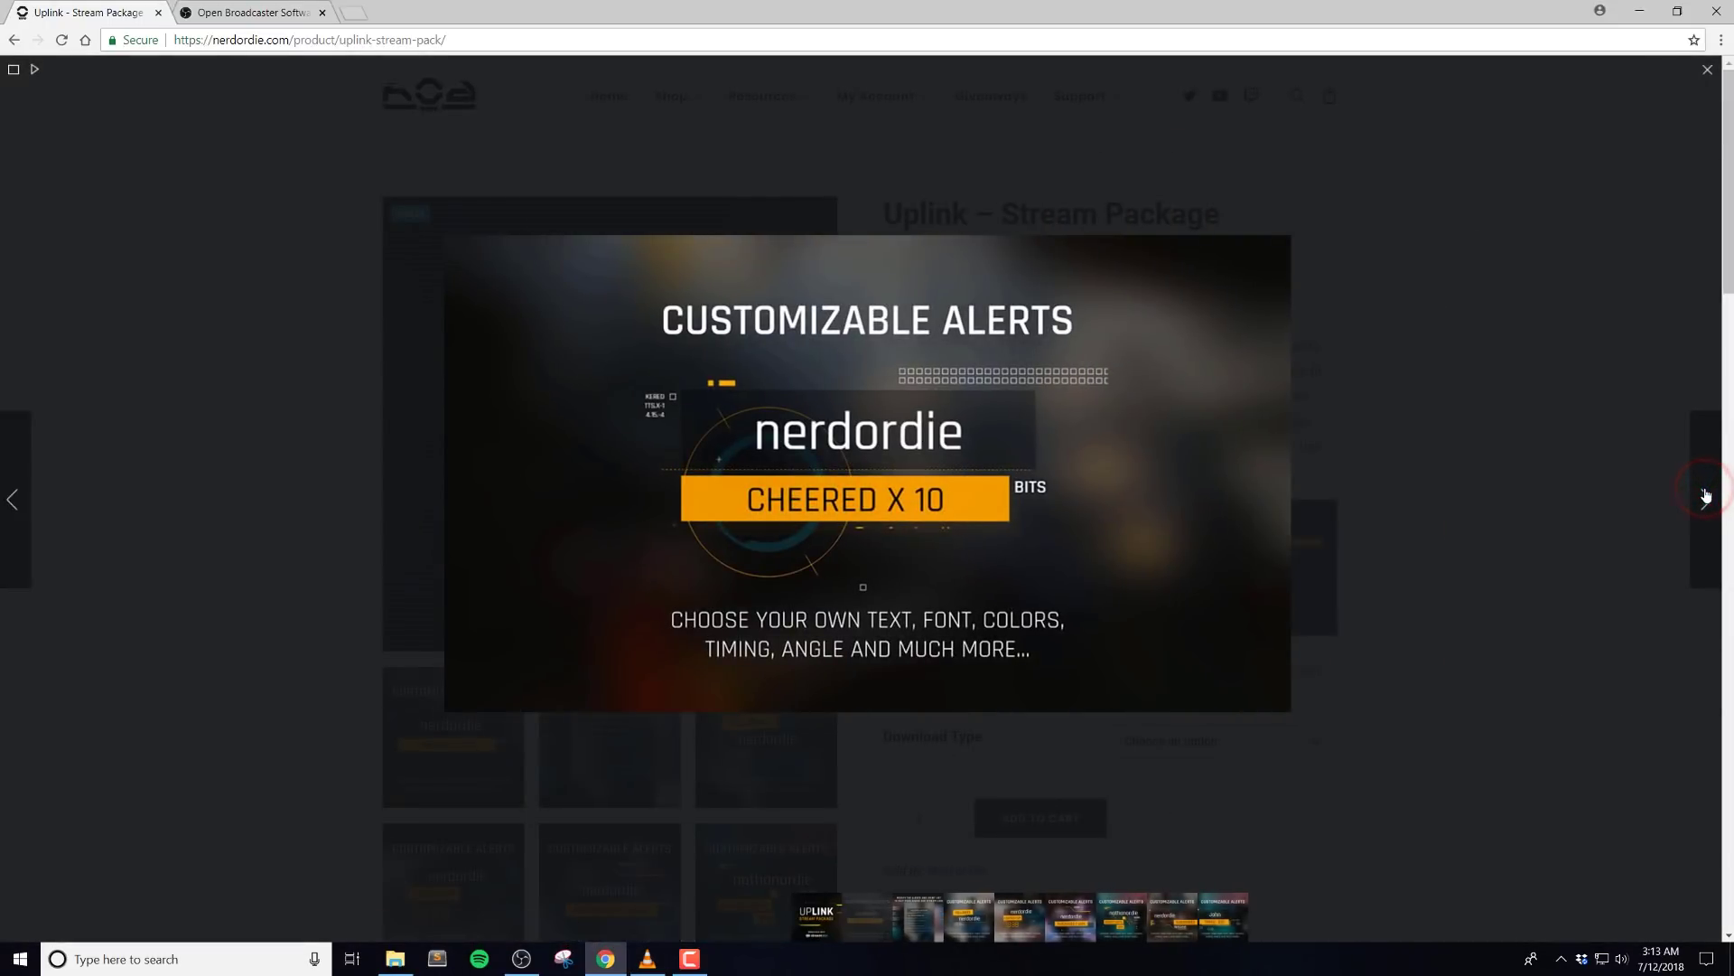
click(1705, 494)
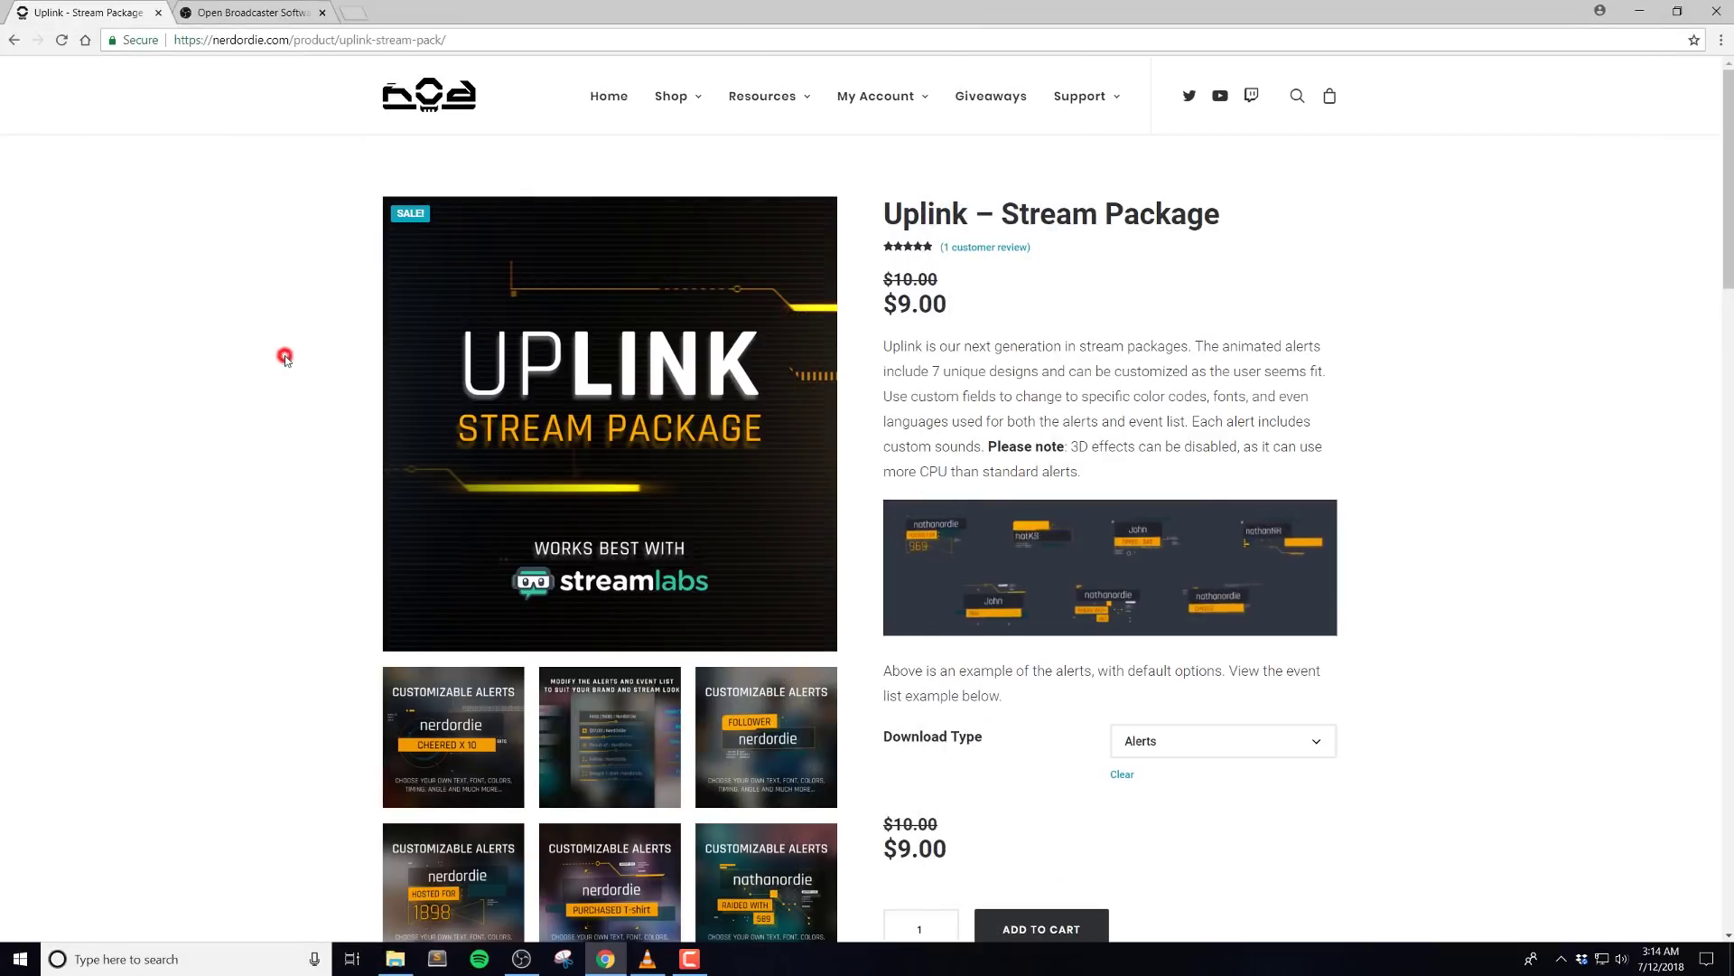
click(1635, 13)
click(755, 410)
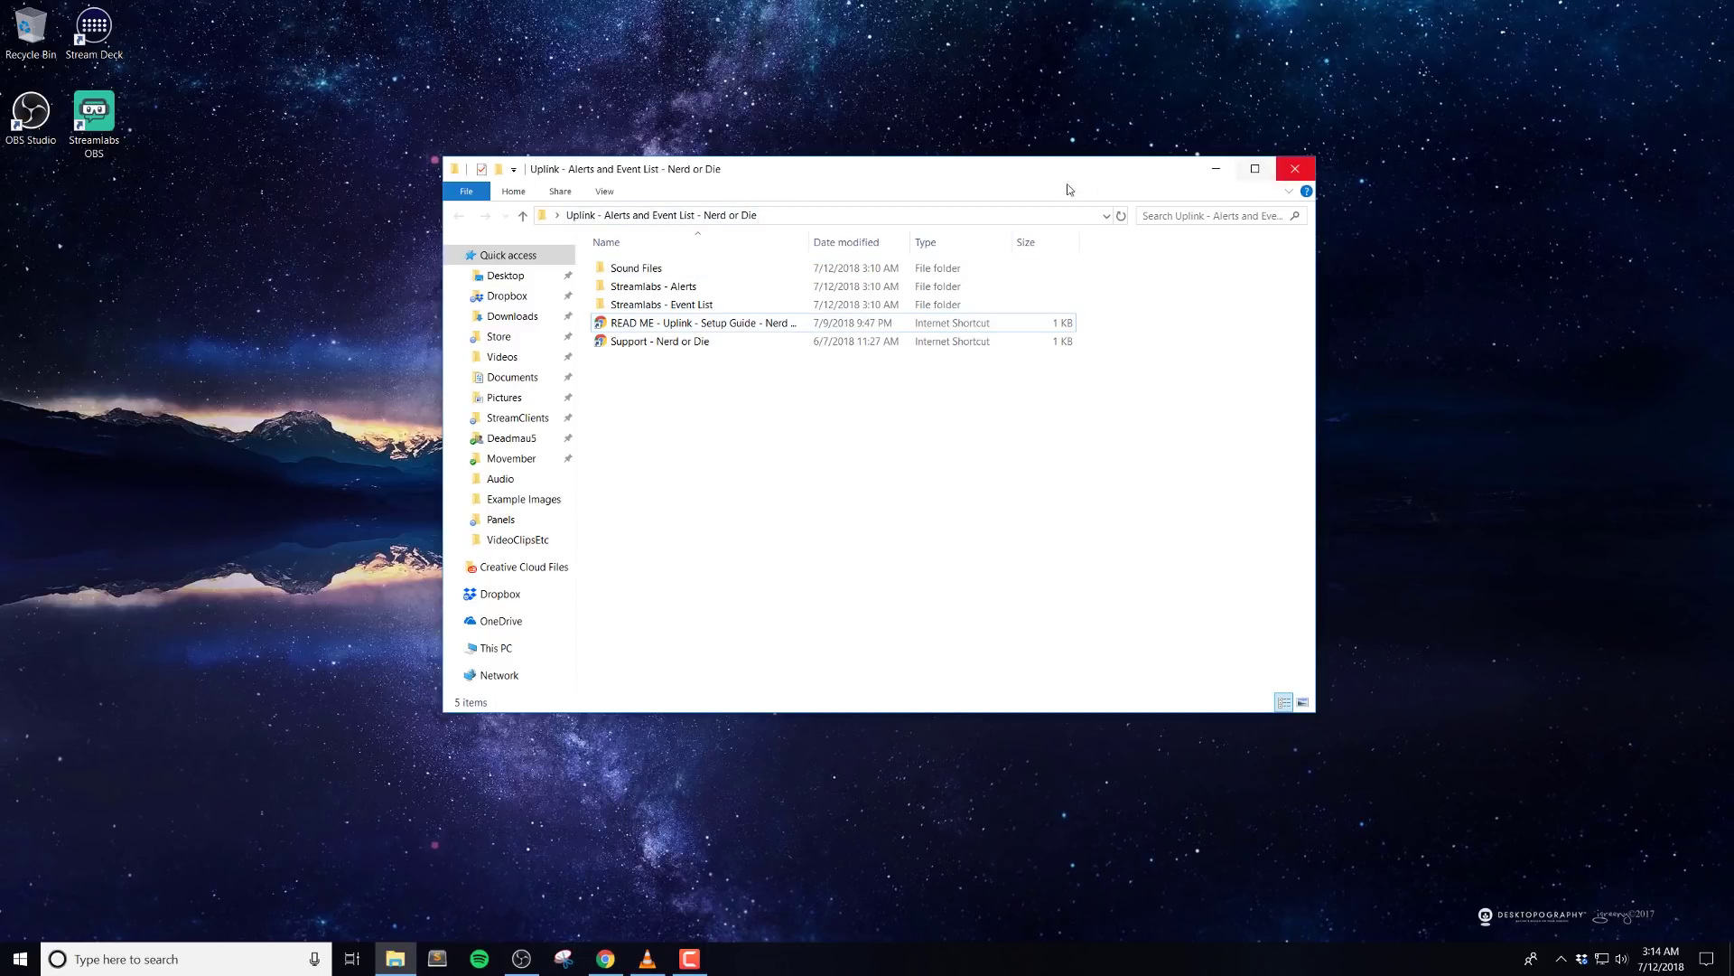
Review the Uplink folder's shortcuts and view the Uplink setup guide in the browser.
click(653, 285)
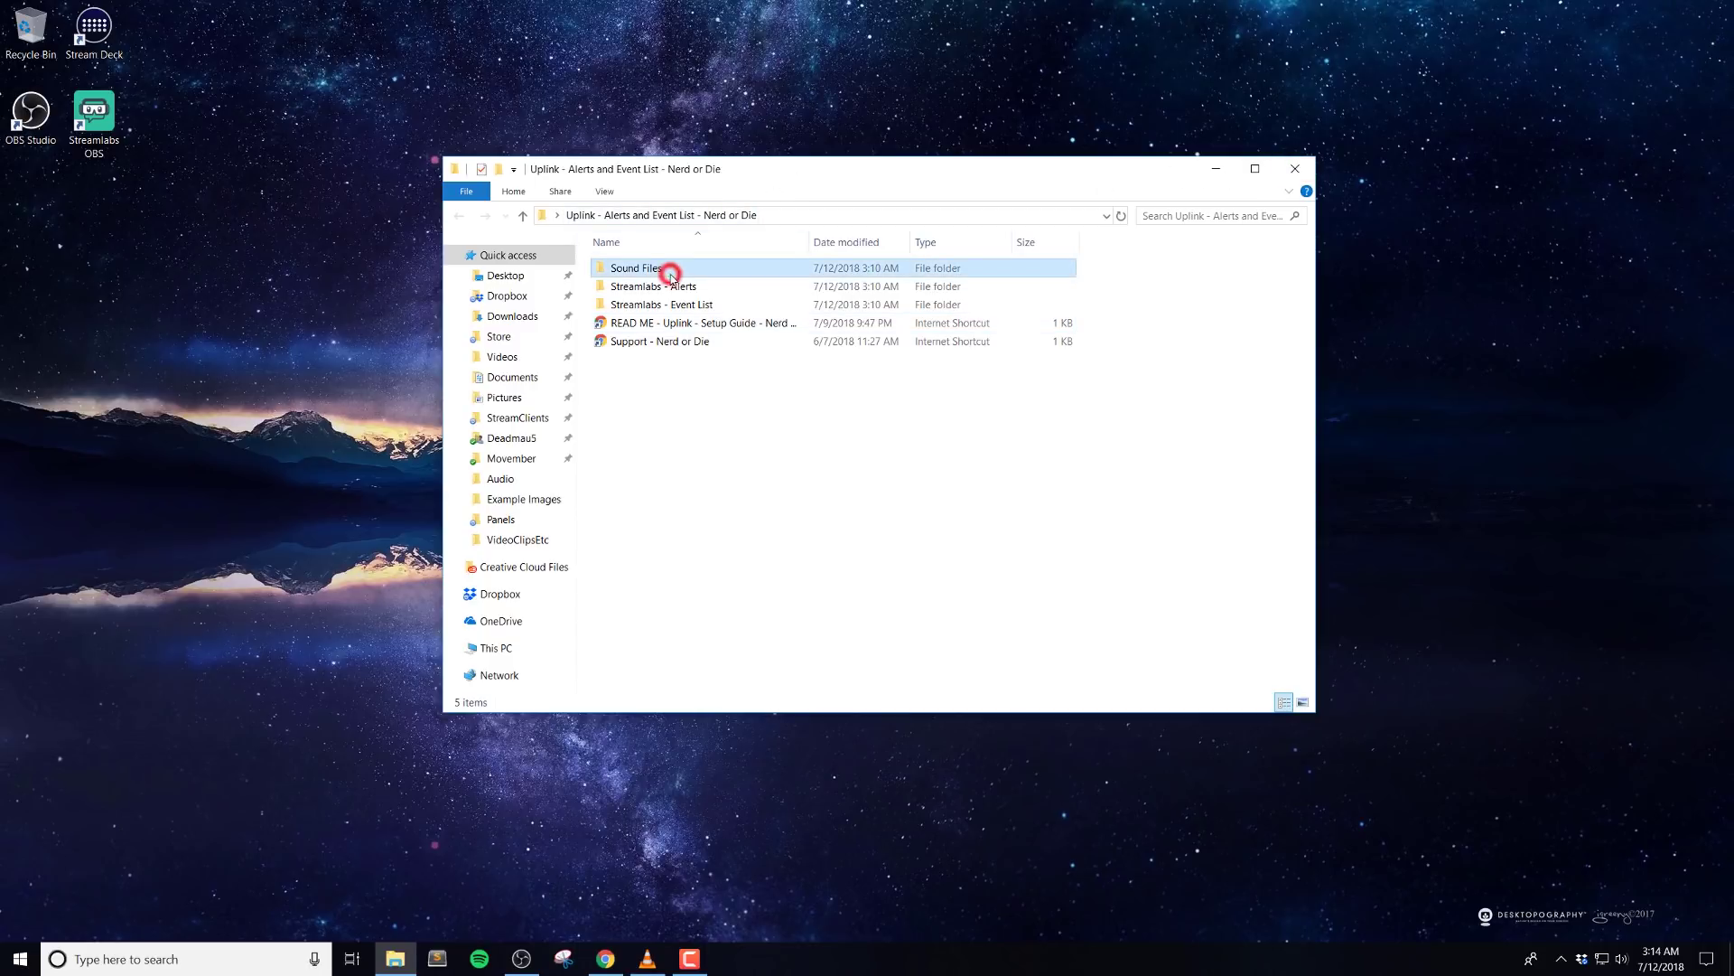
click(663, 323)
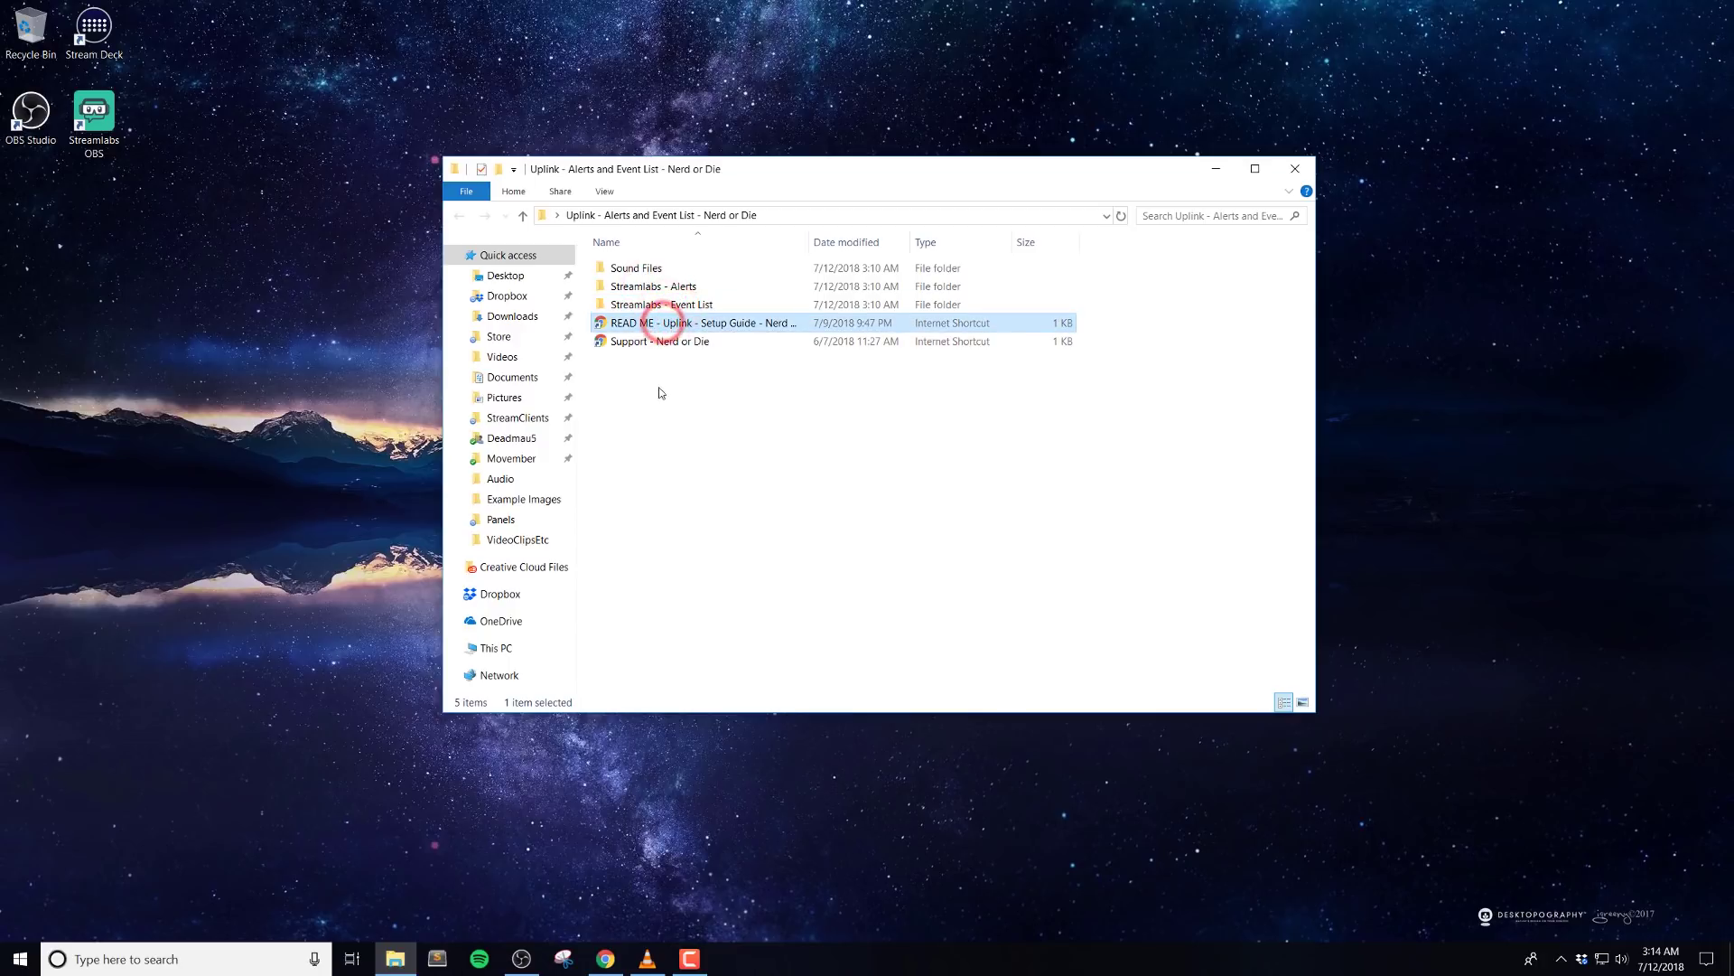
click(666, 340)
double_click(707, 324)
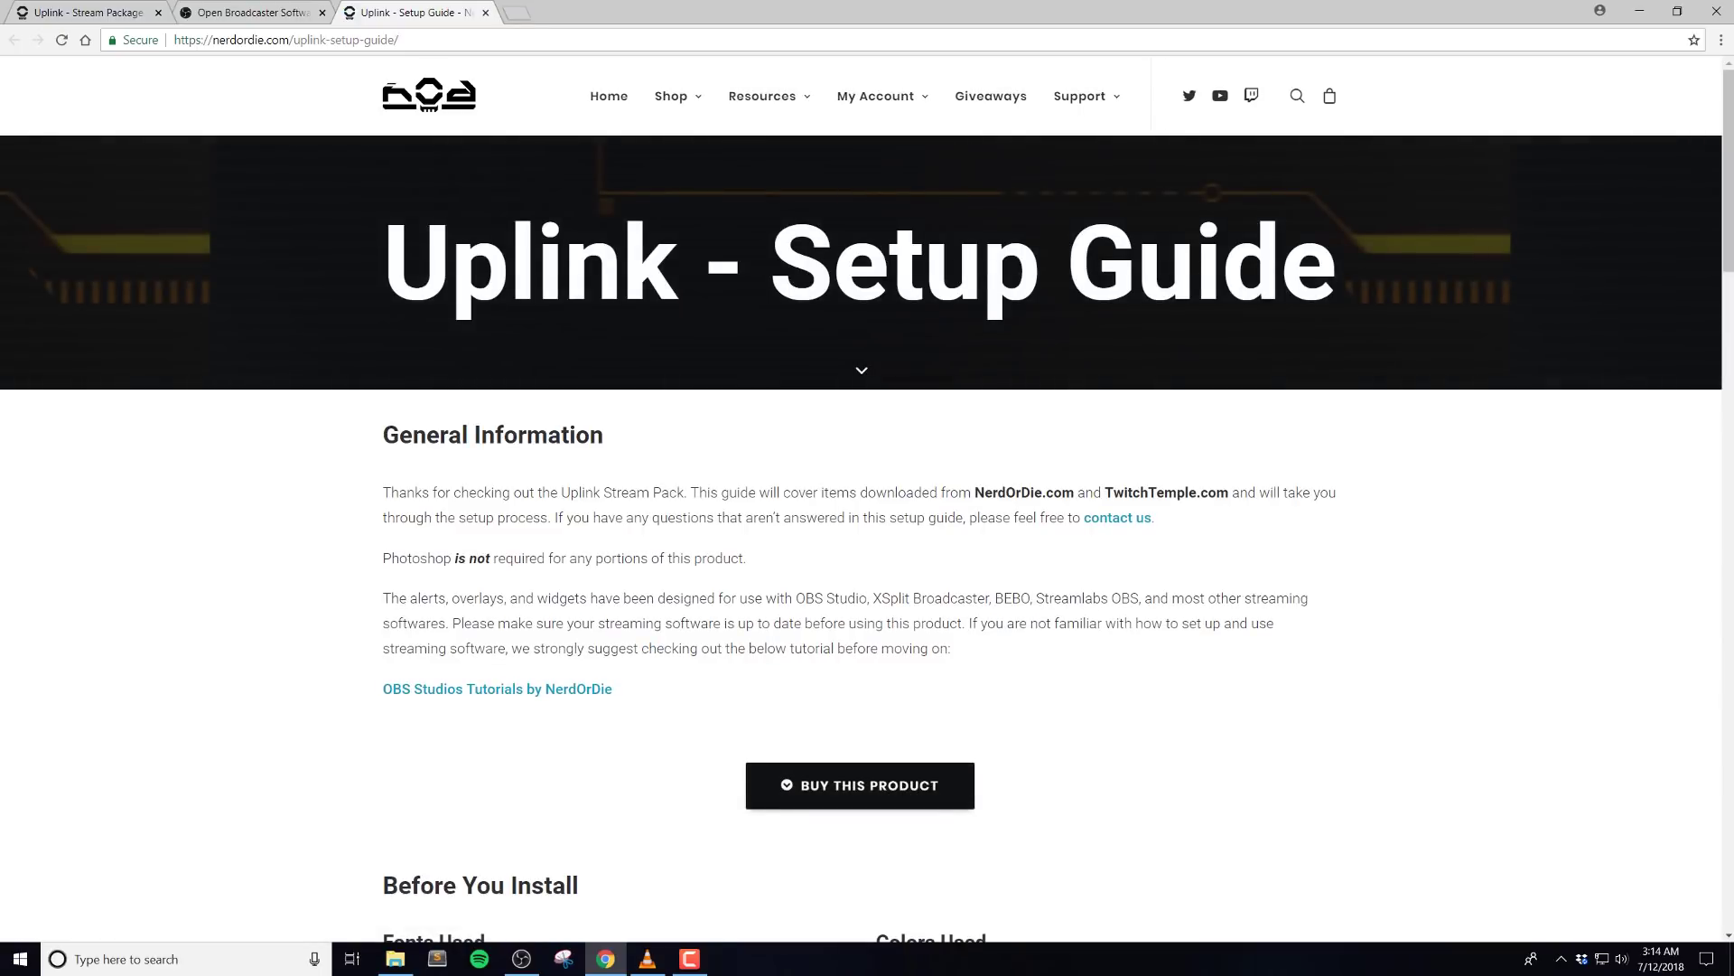
click(1637, 14)
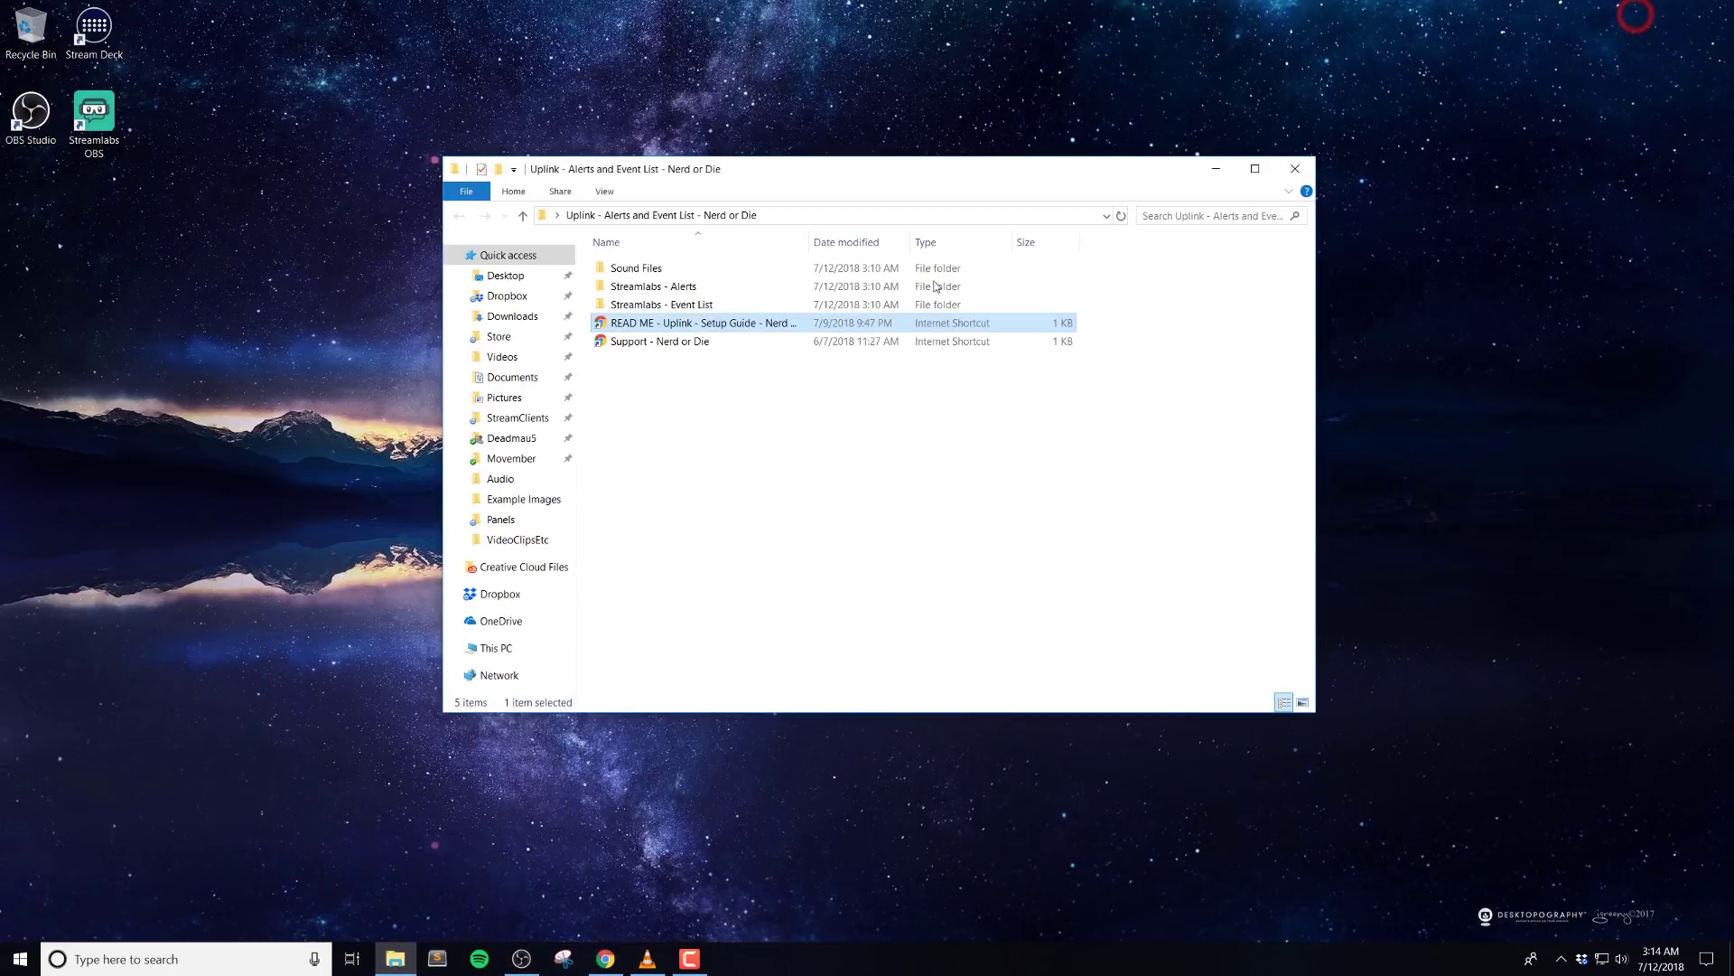
click(668, 347)
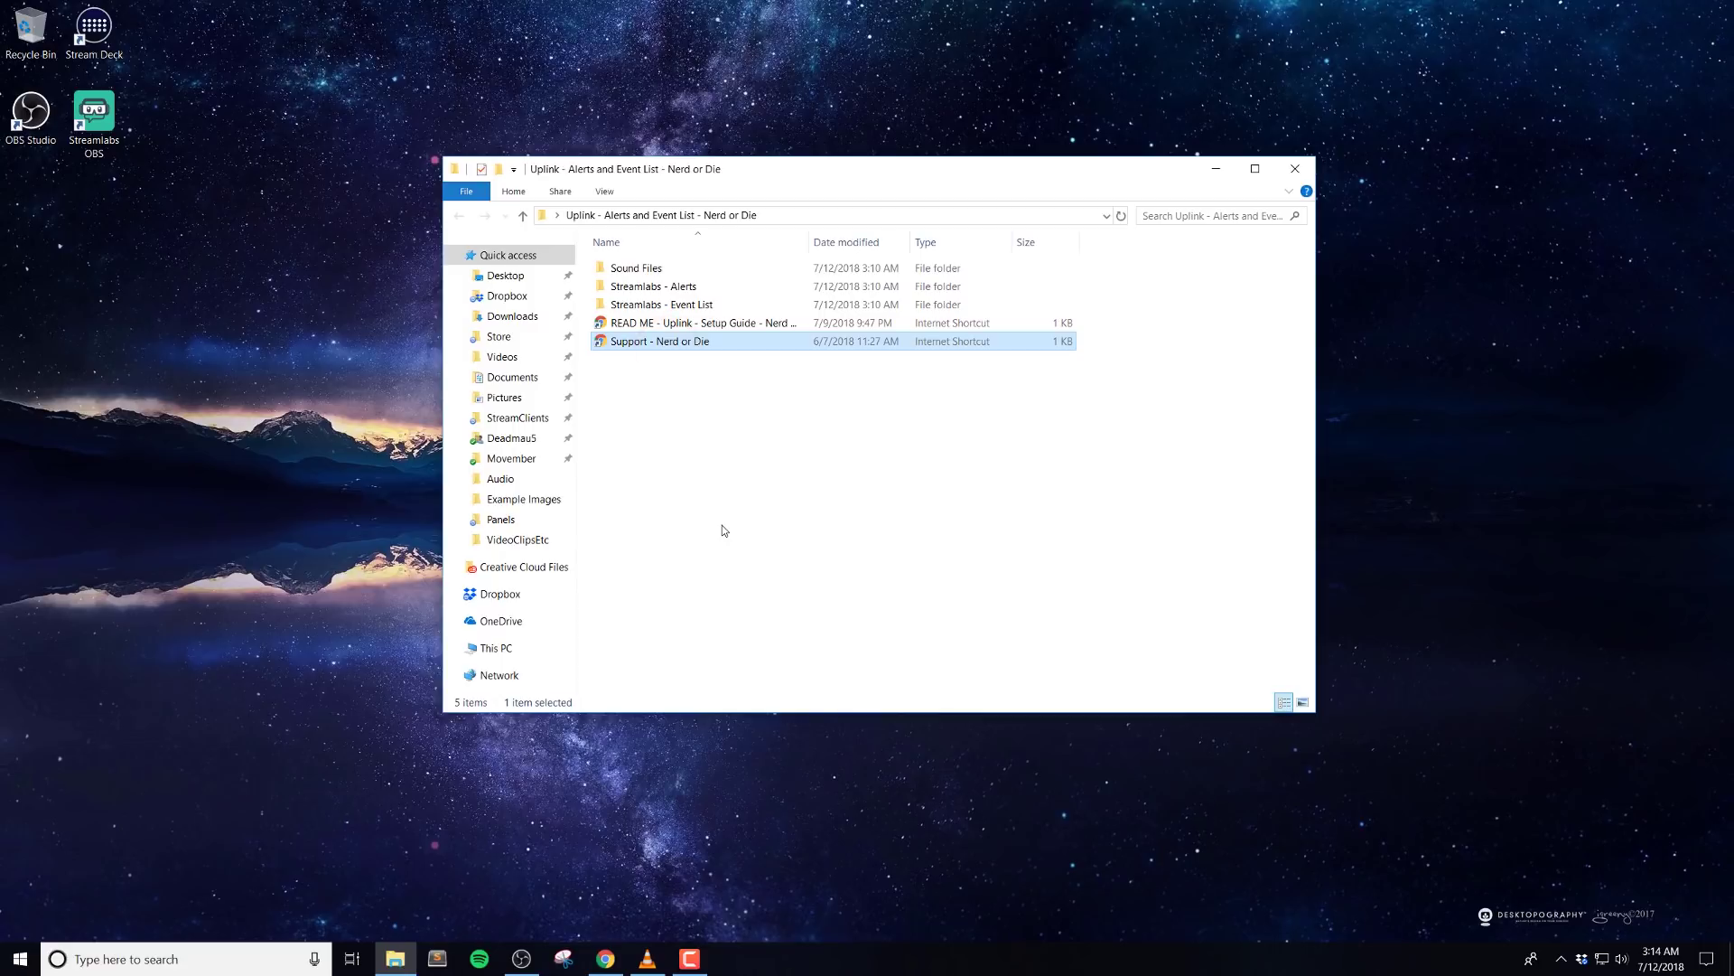
Inspect the Sound Files folder's Uplink sounds: Bits, Donation, Follow, Host, Merch, Raid and Sub.
double_click(654, 263)
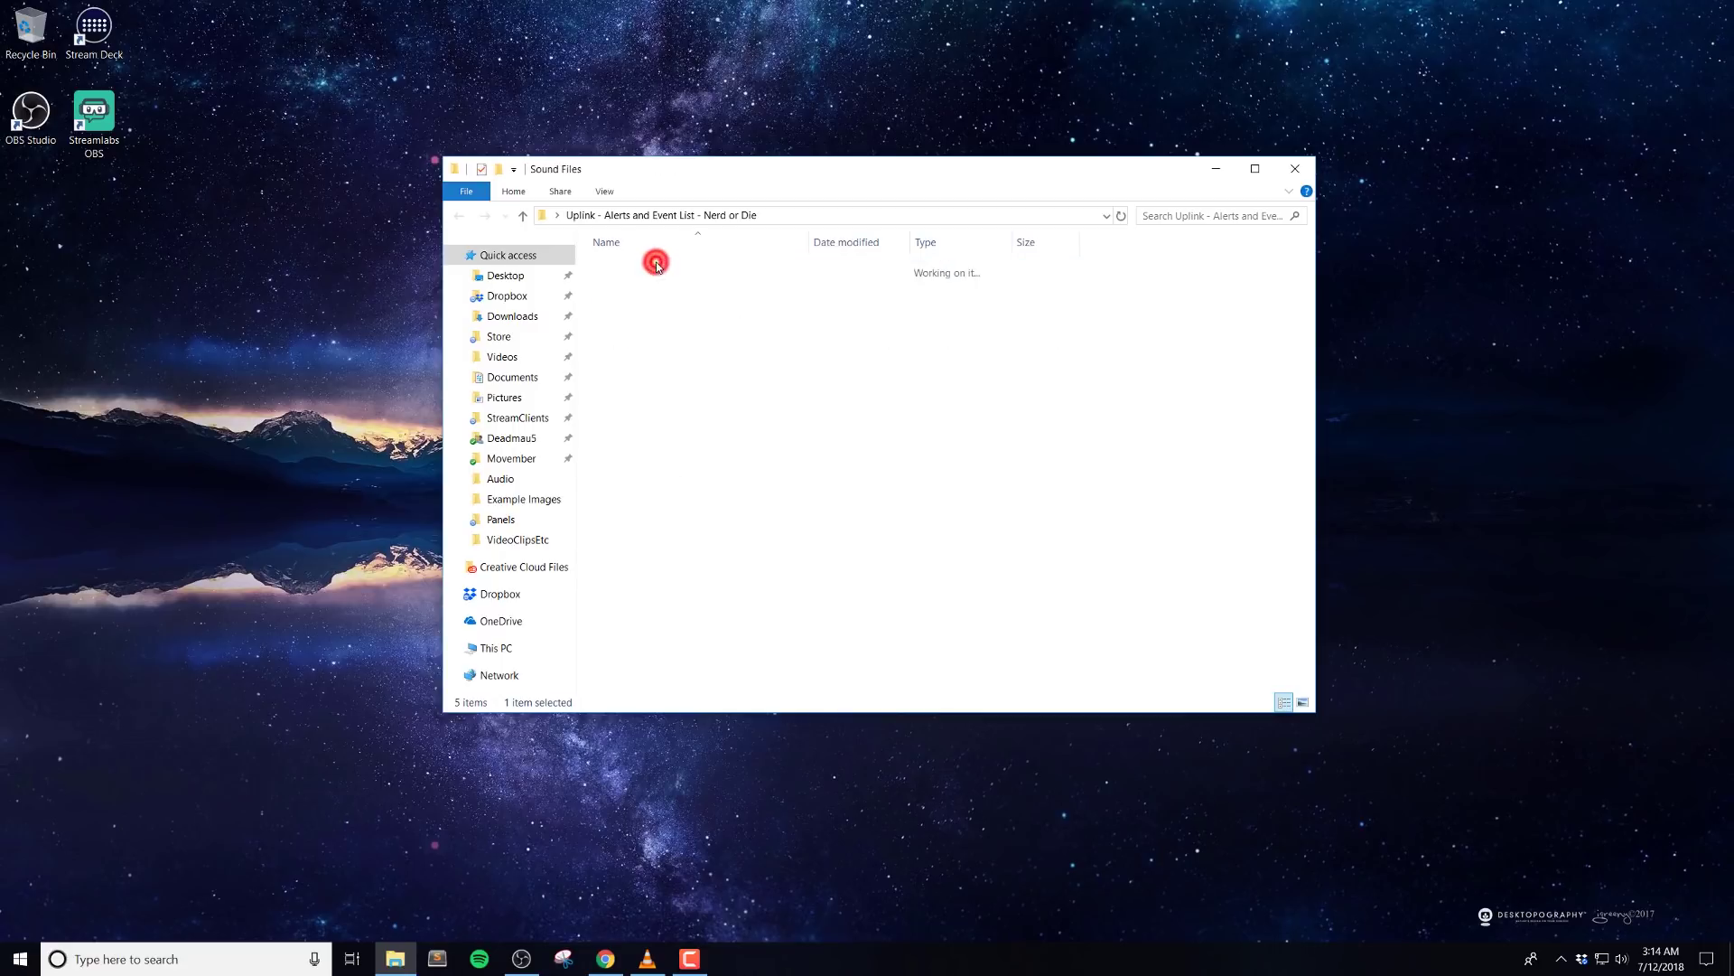
drag(673, 472, 791, 245)
click(708, 477)
click(755, 464)
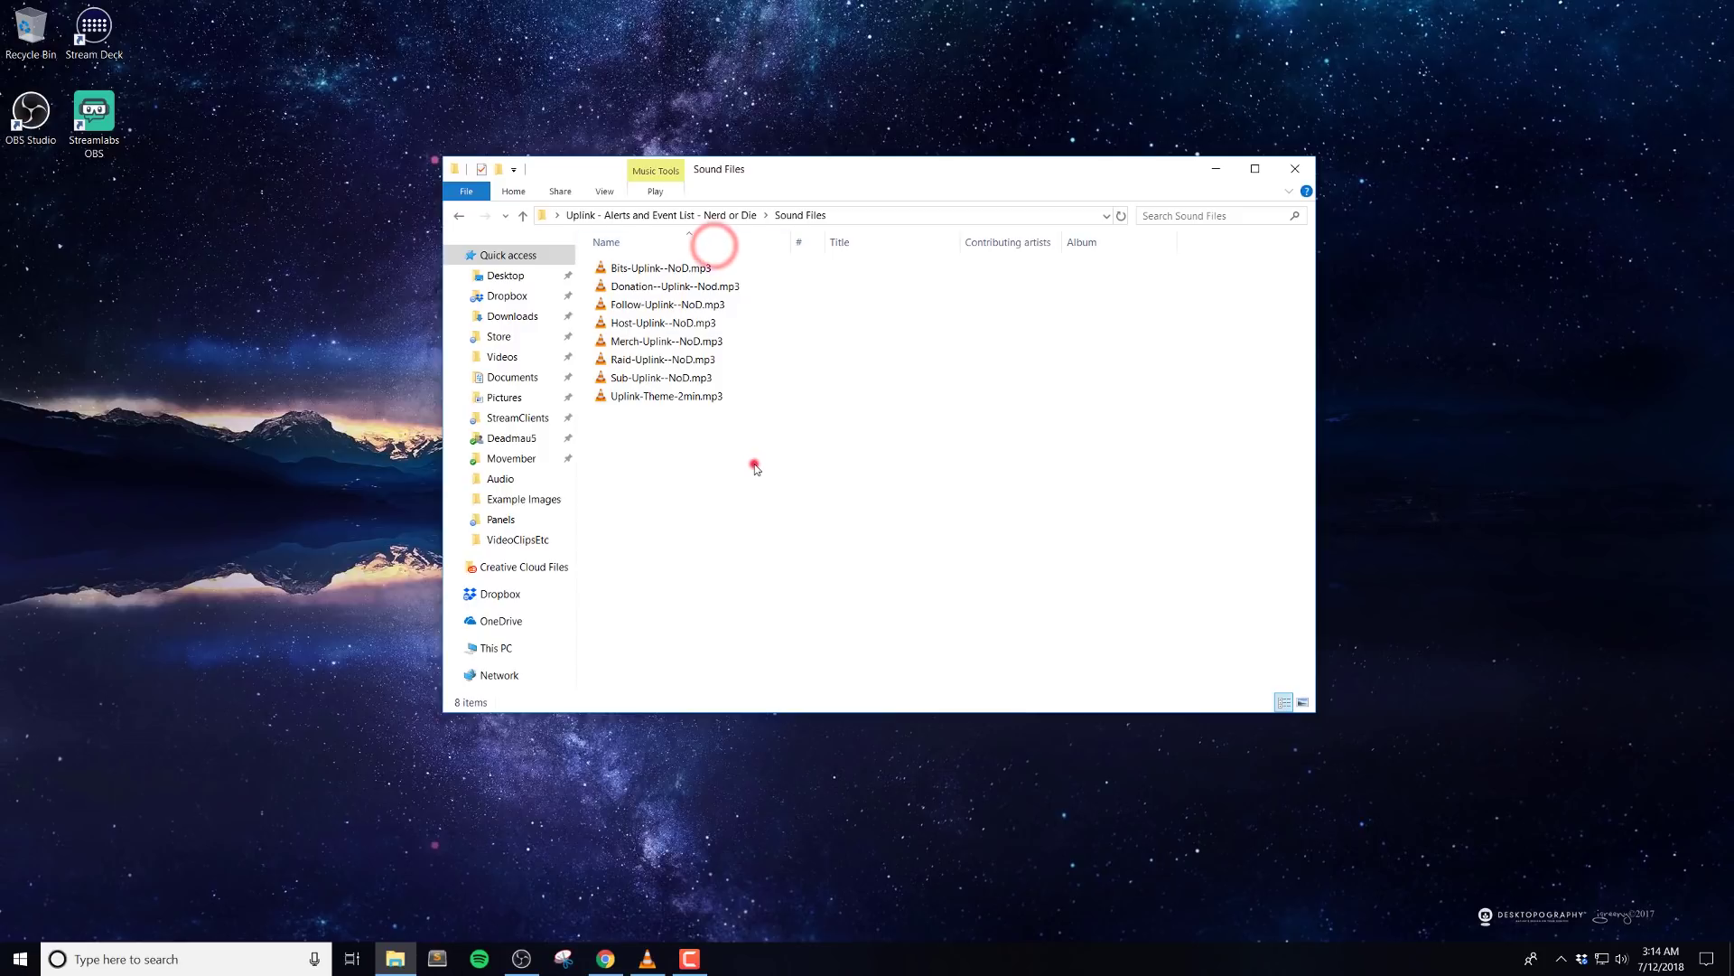
click(667, 266)
click(664, 287)
click(658, 308)
click(662, 323)
click(664, 342)
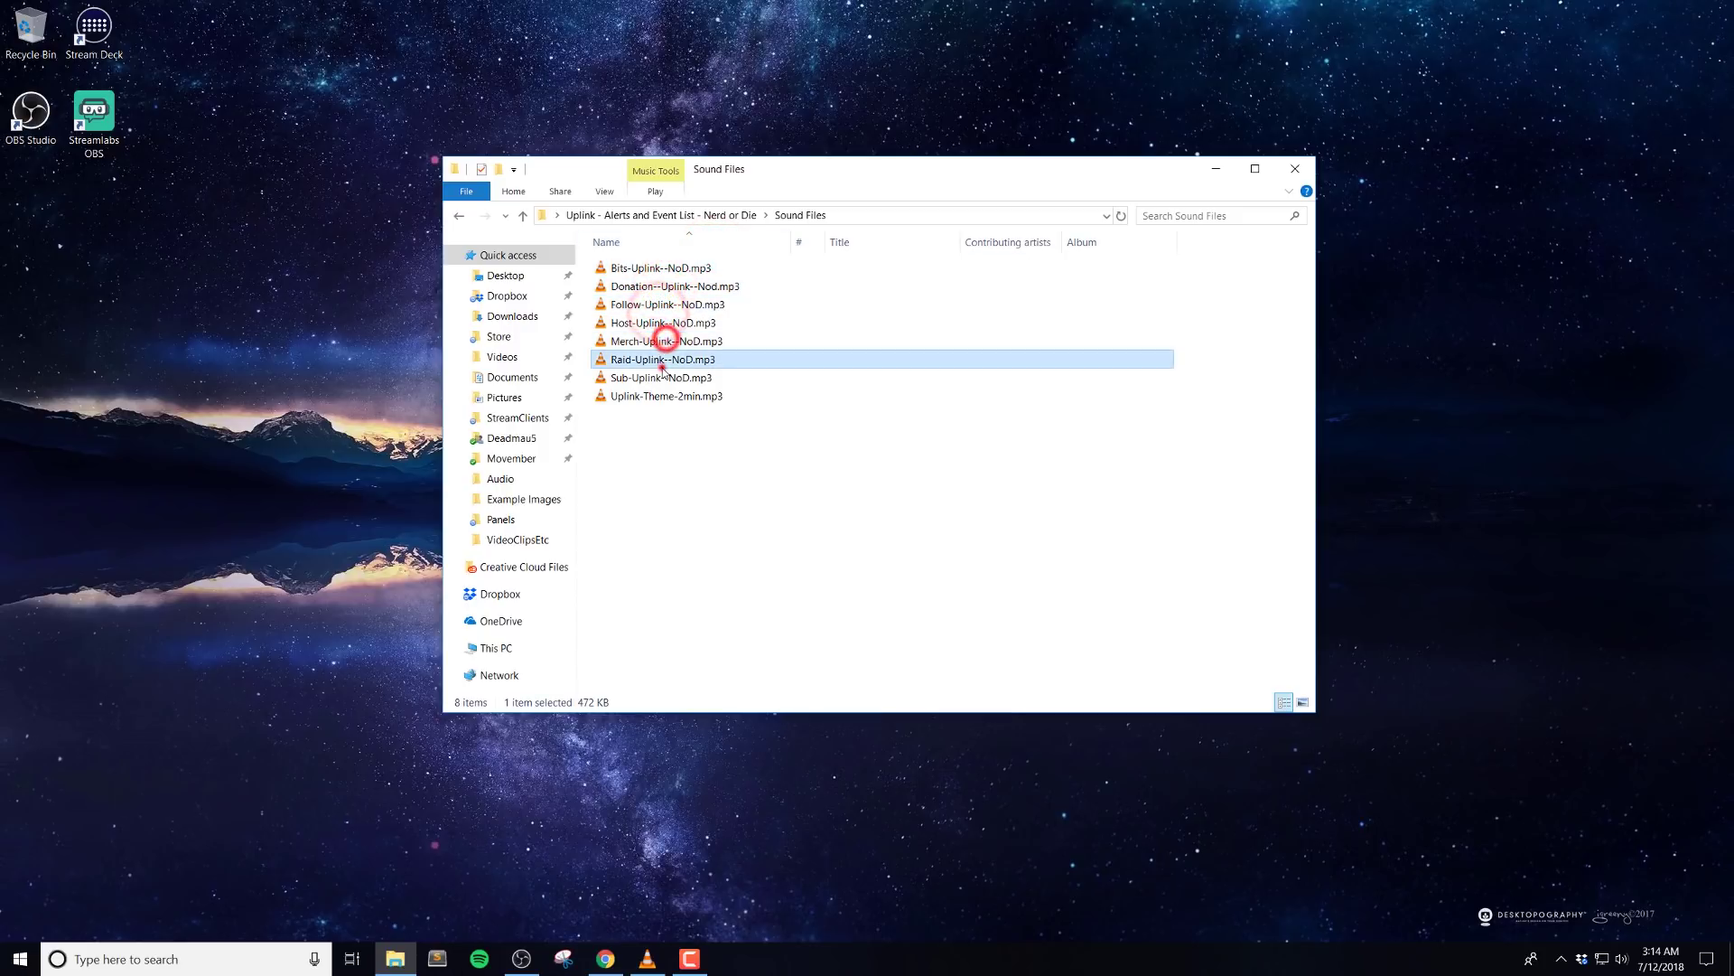
click(662, 359)
click(658, 378)
click(673, 420)
Launch the Uplink Alerts Quick Setup link from the Streamlabs - Alerts folder.
click(714, 215)
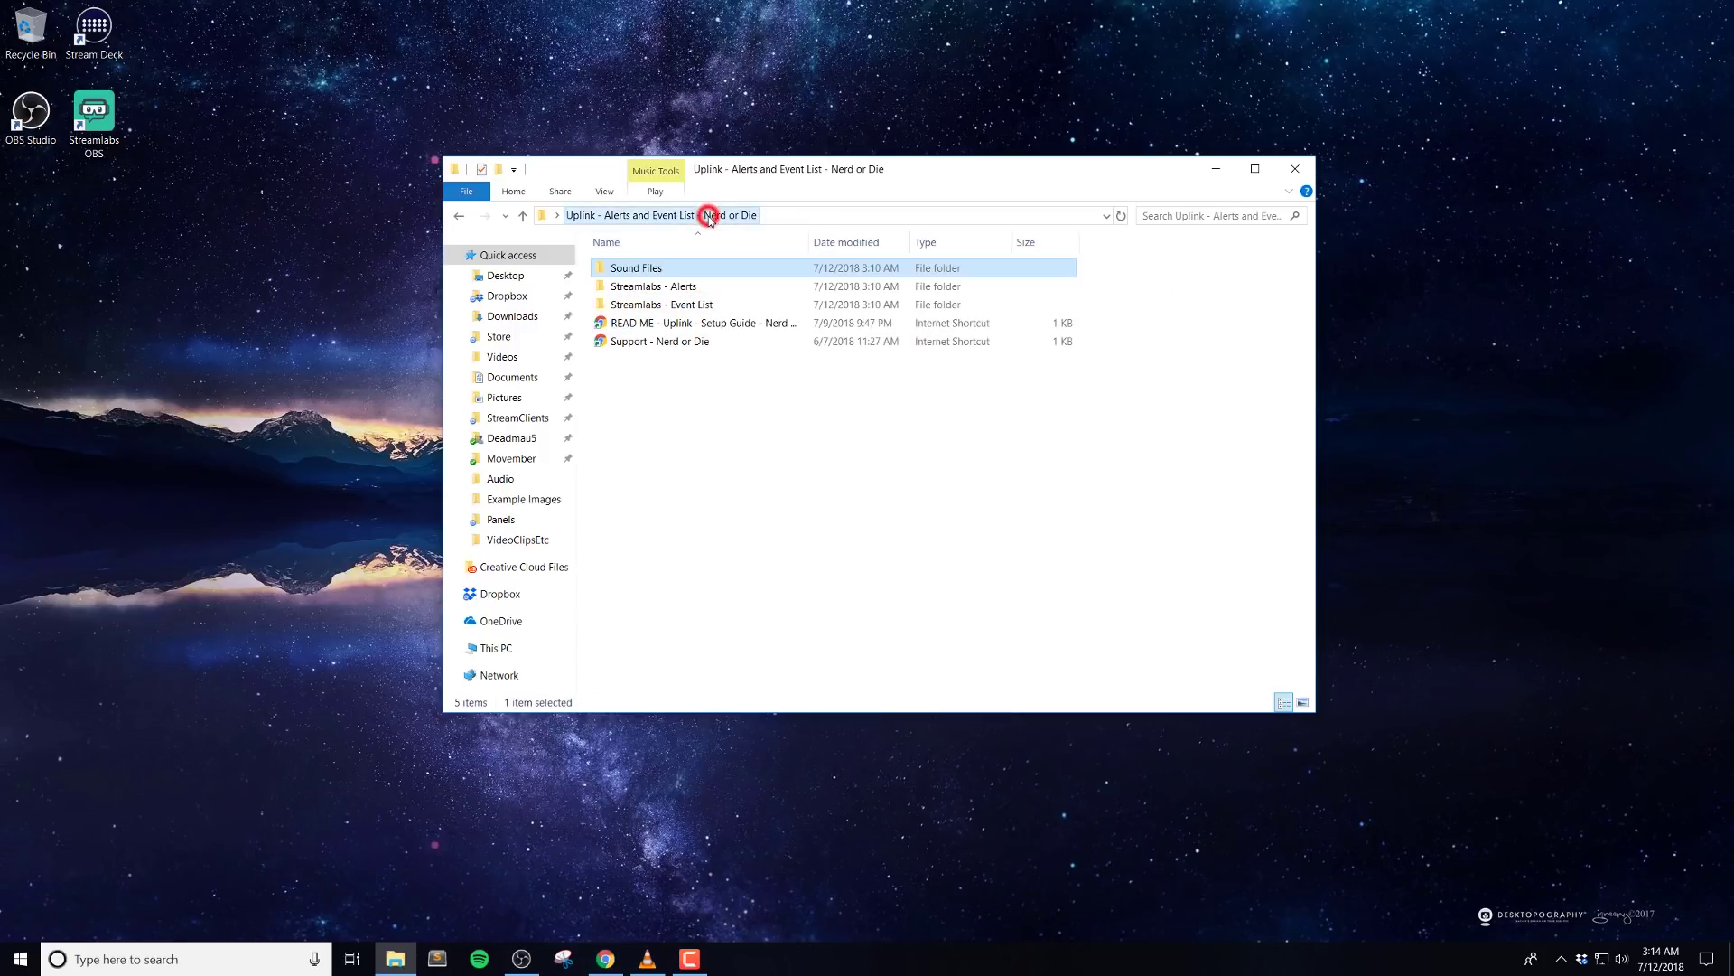
double_click(713, 287)
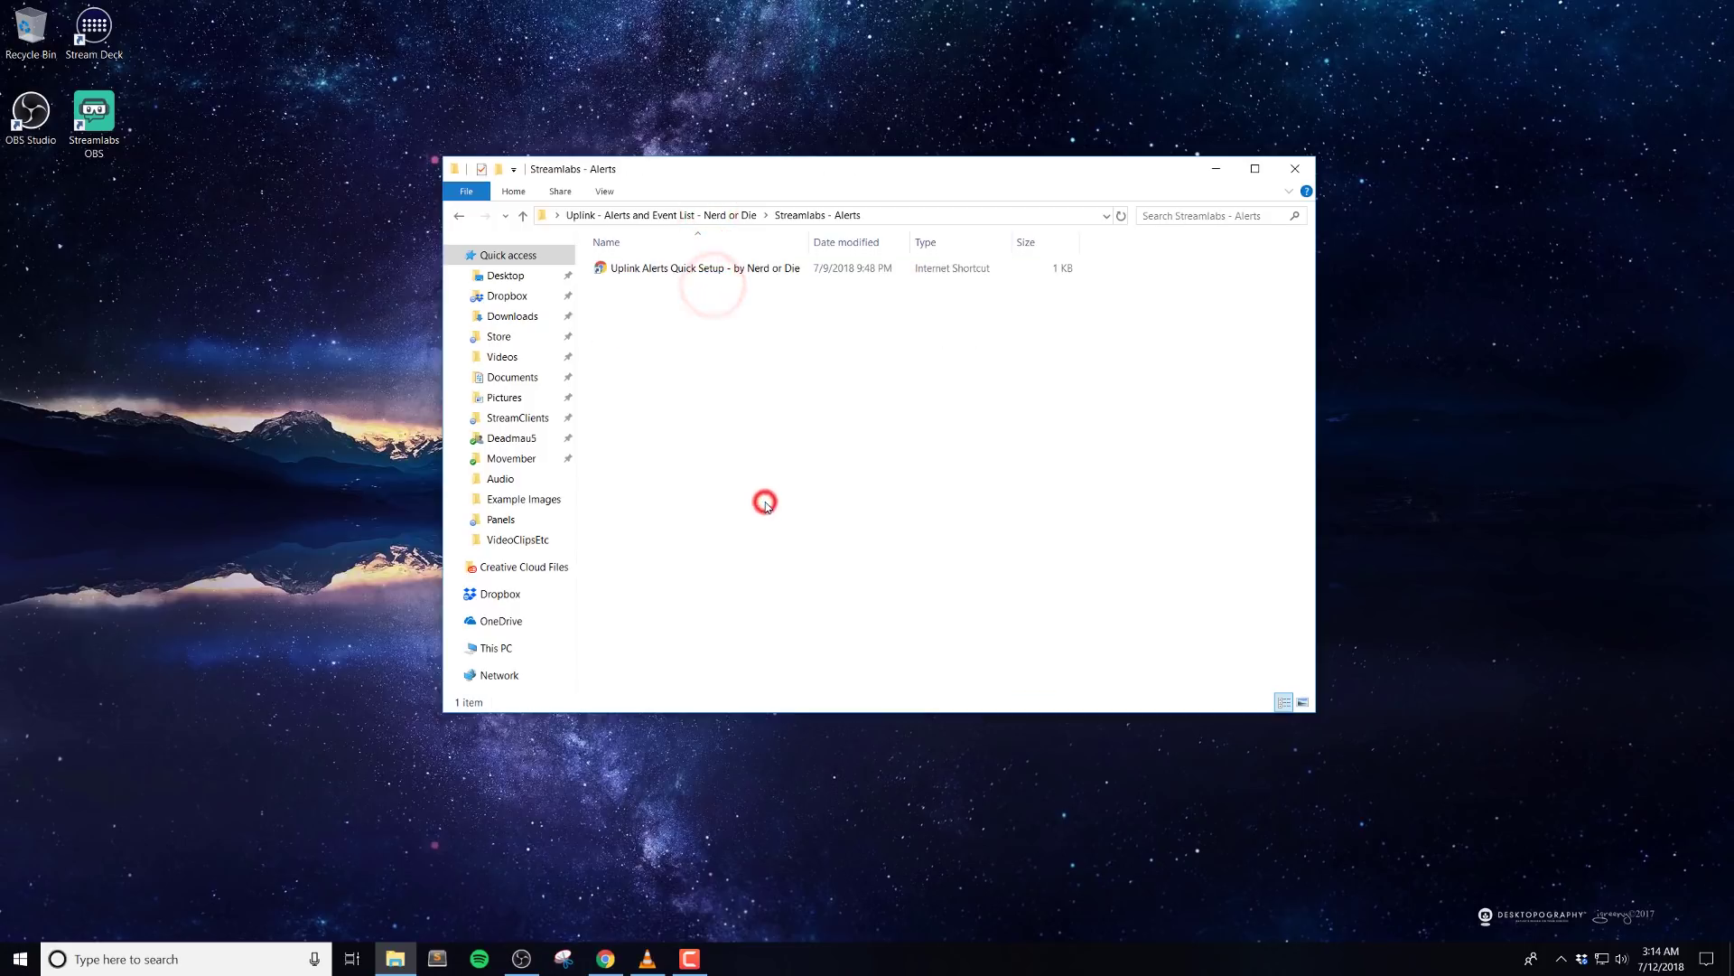
double_click(733, 267)
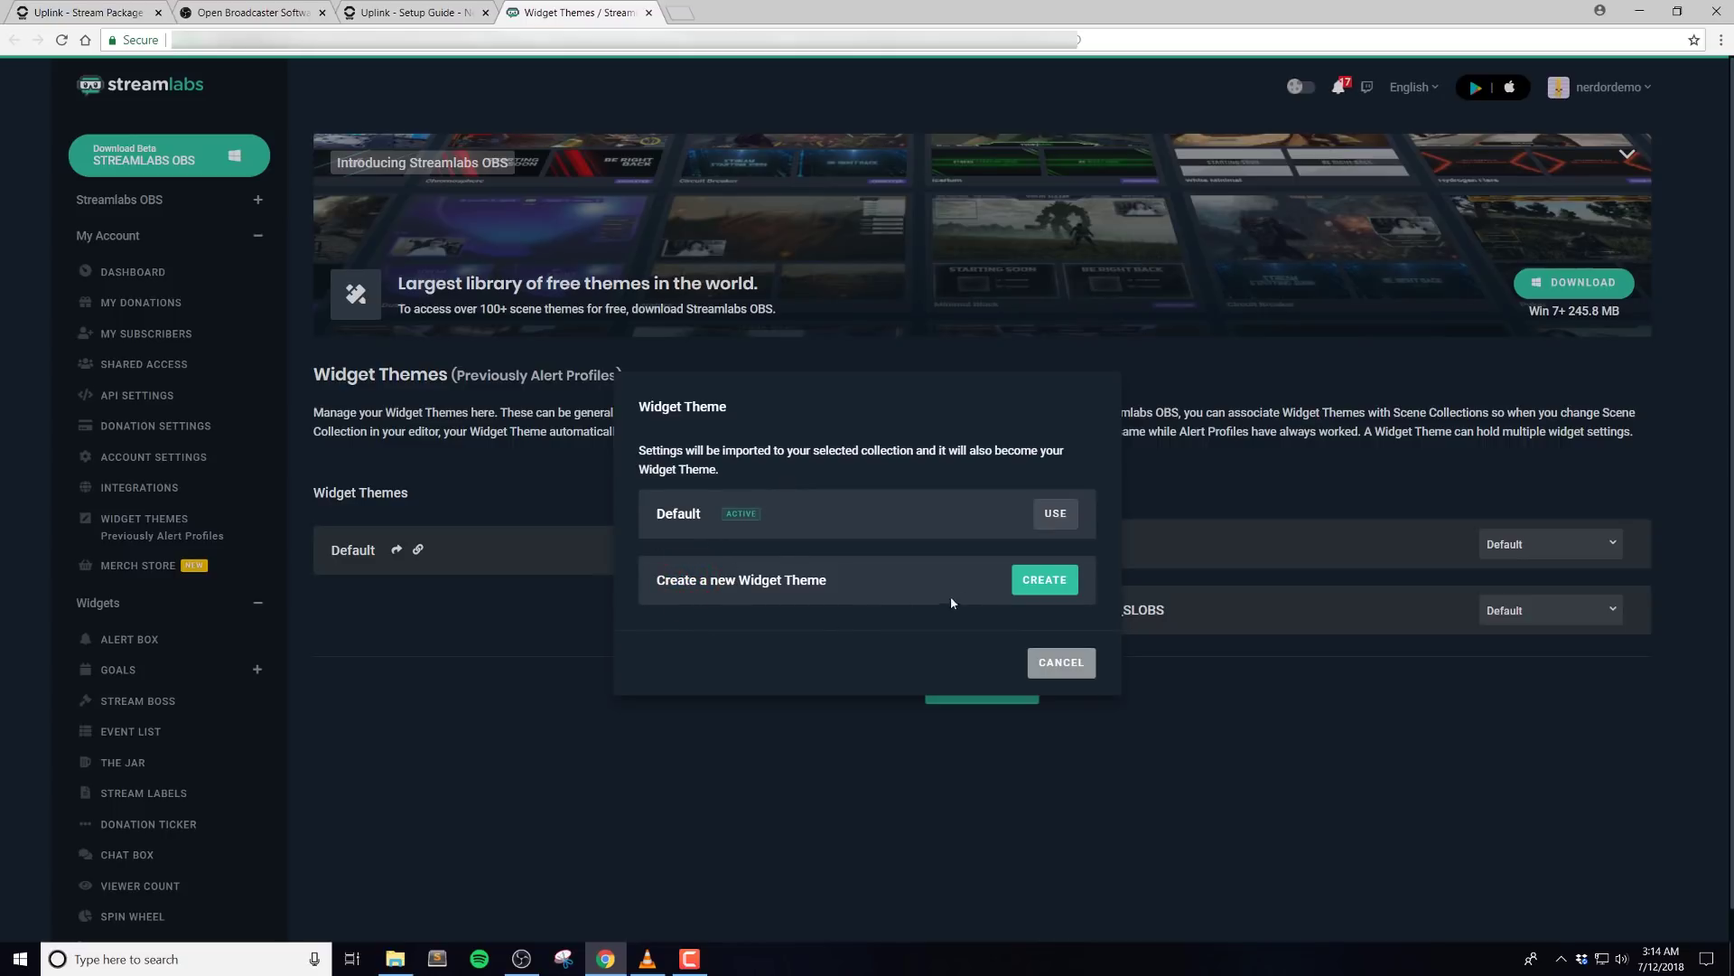
Create an Uplink widget theme described as the Nerd or Die Uplink Pack and apply it.
click(1029, 582)
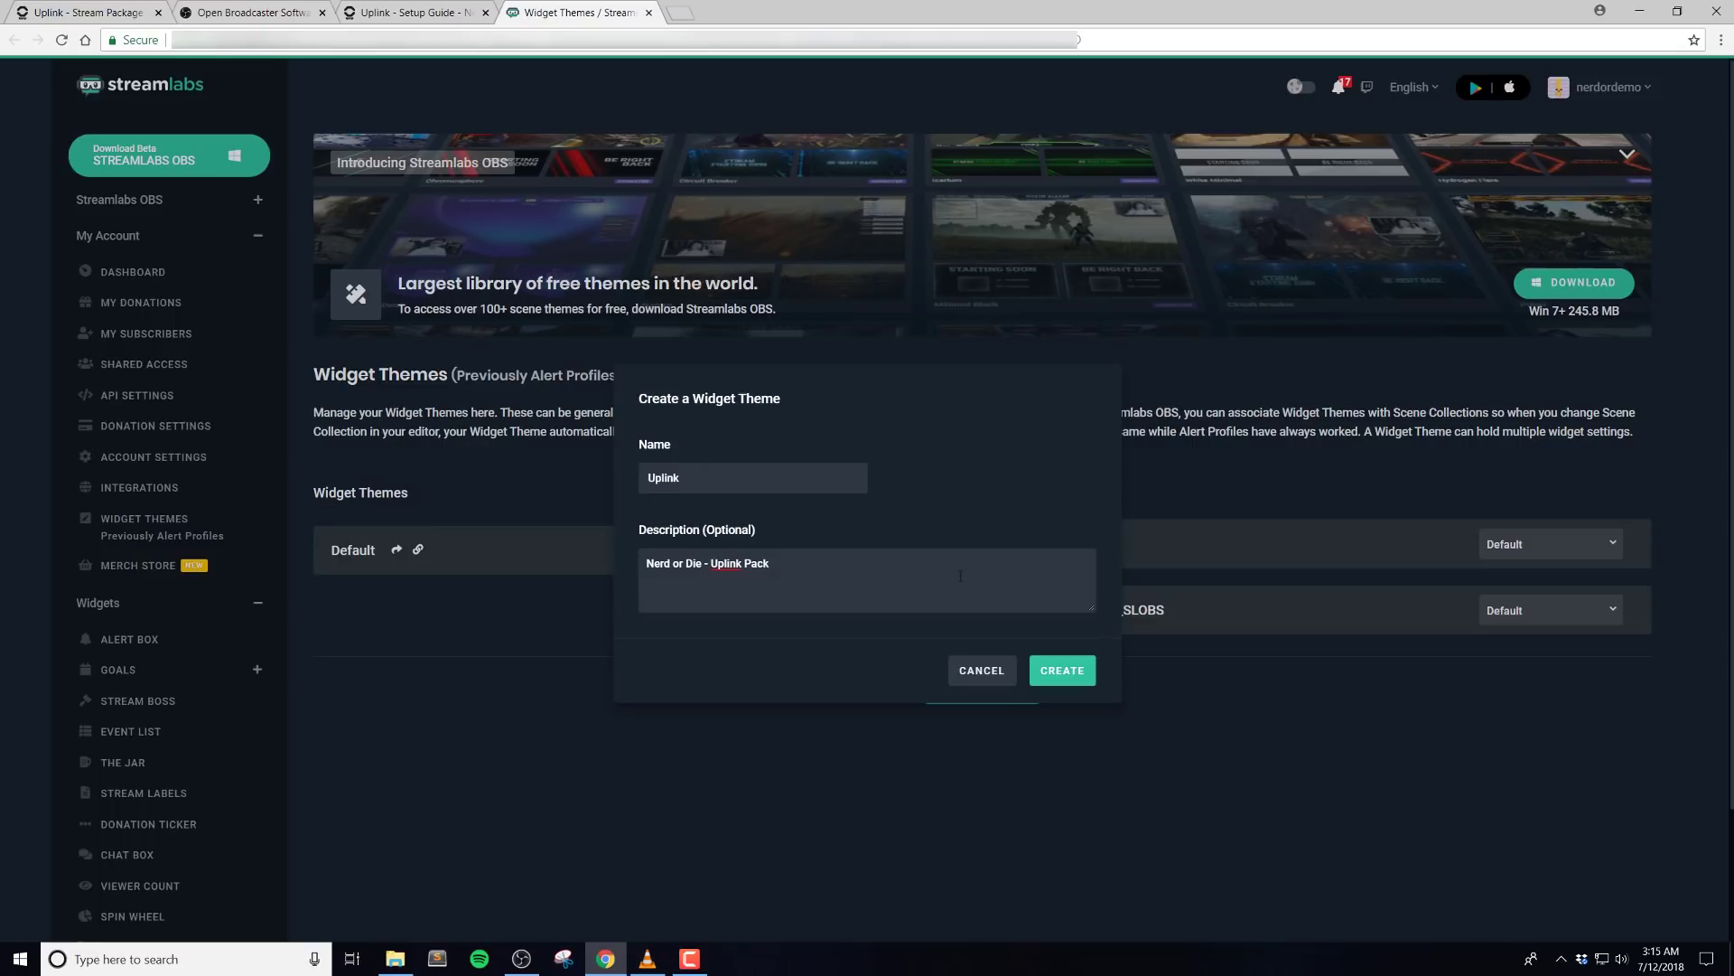
click(1066, 669)
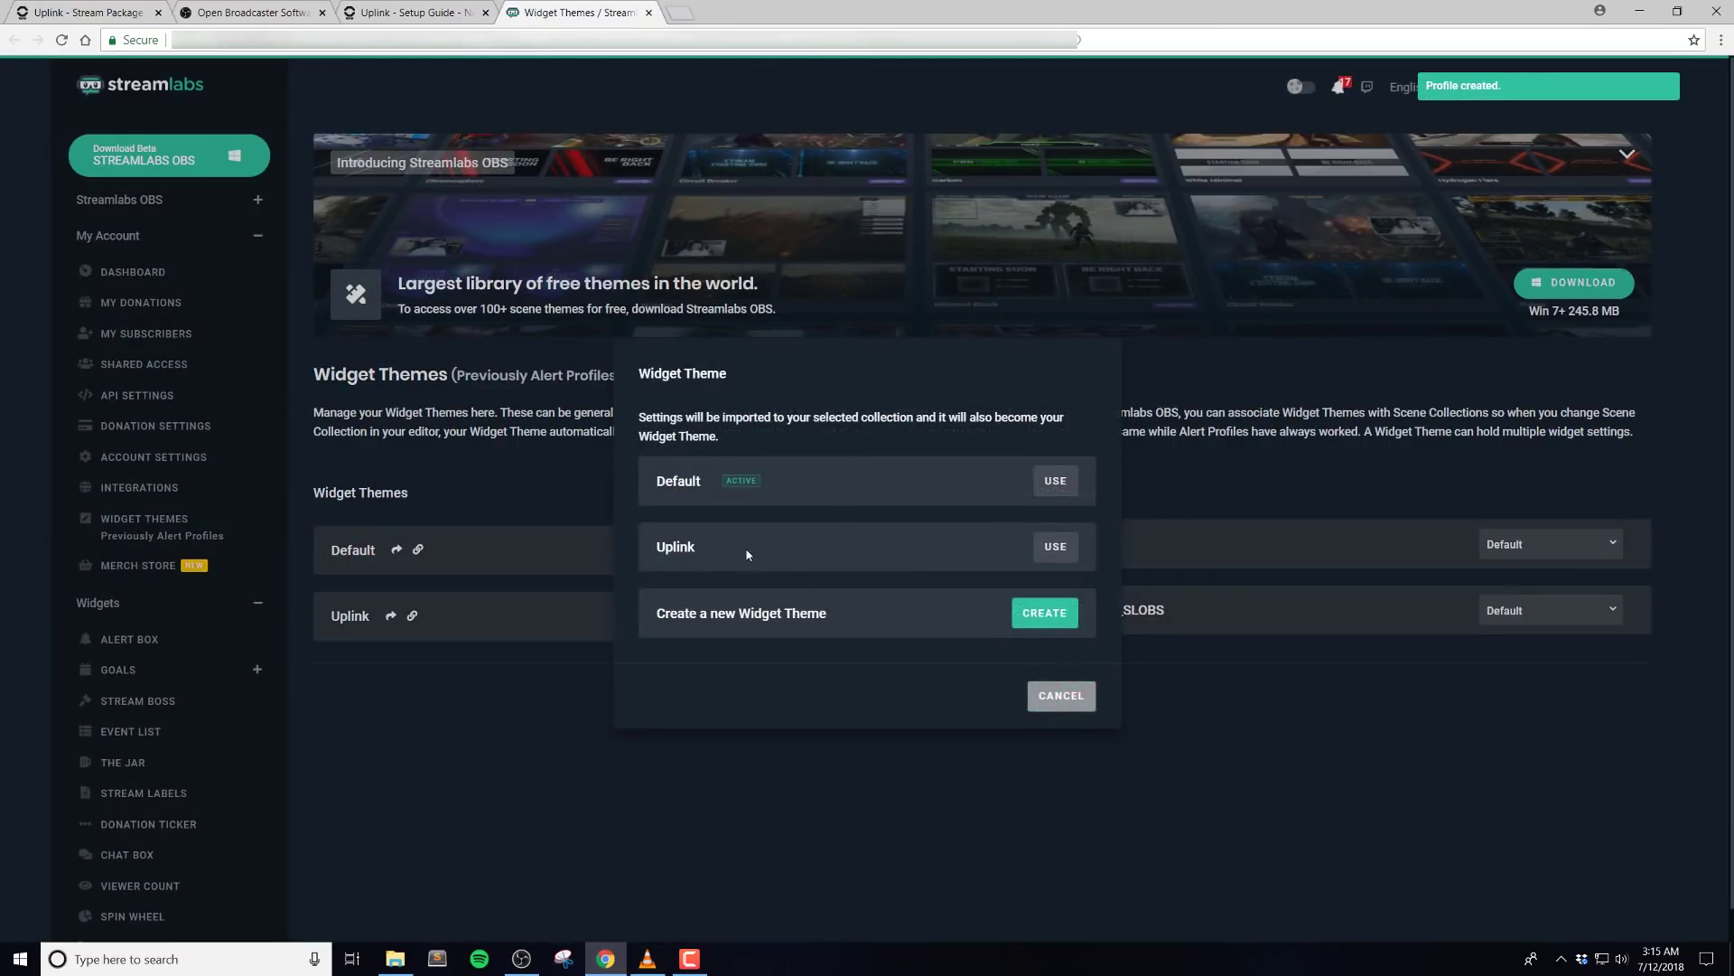
click(1055, 549)
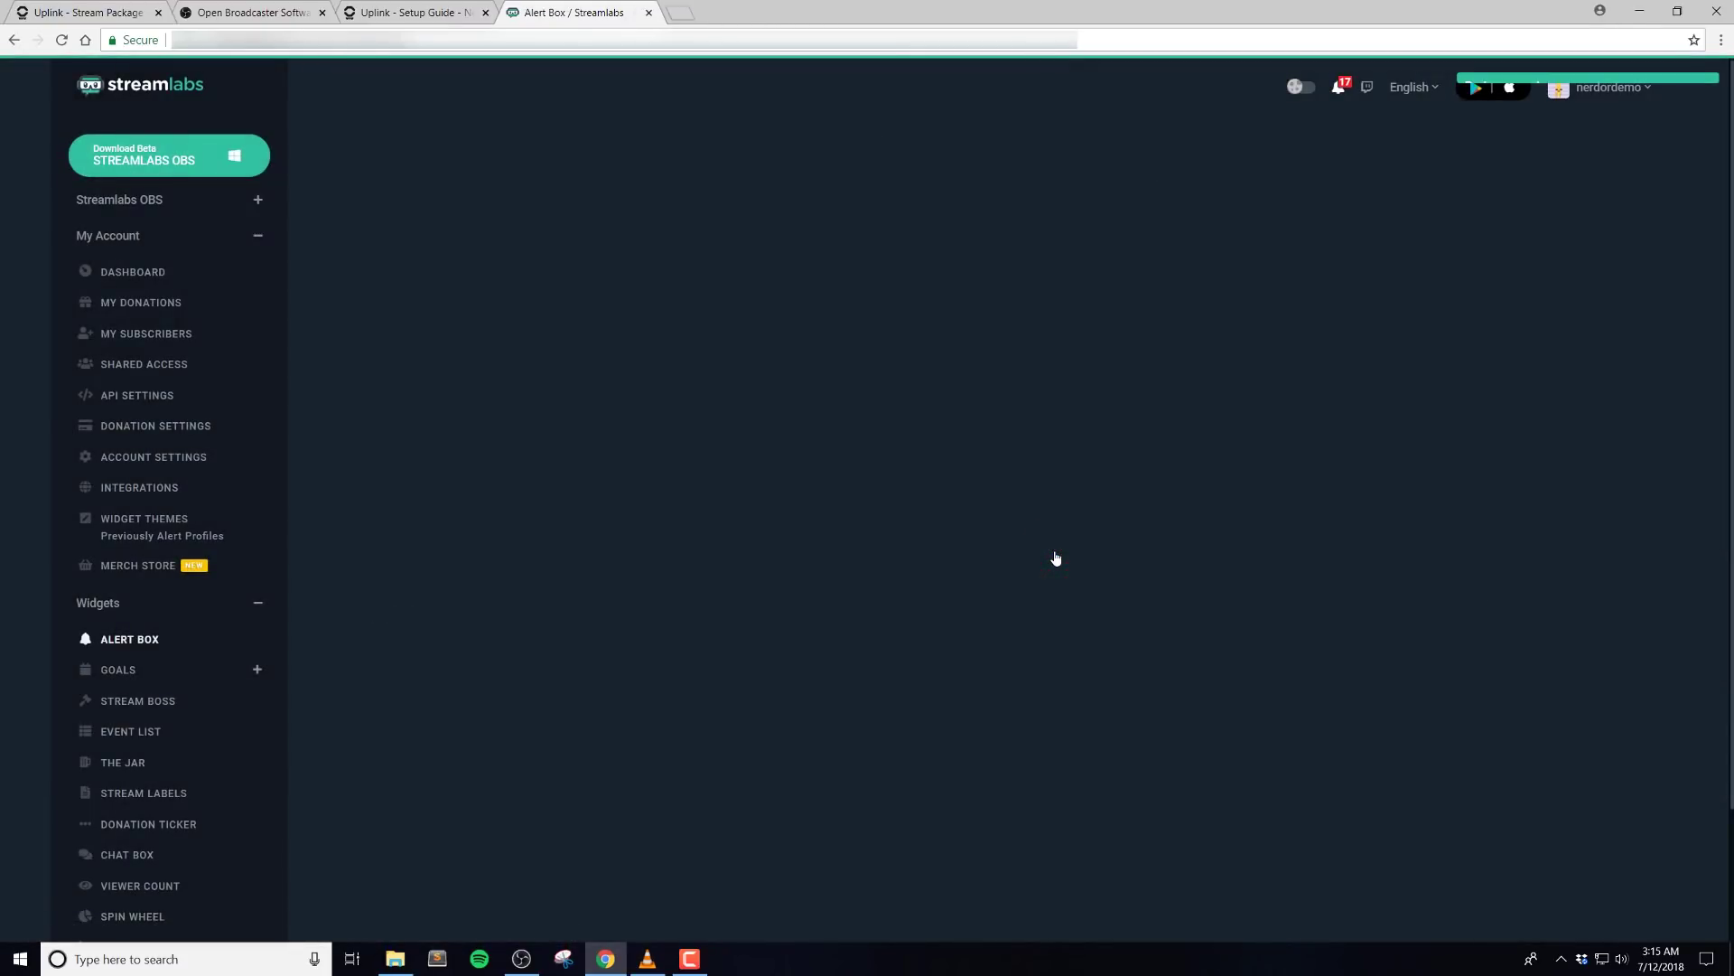
Copy the Alert Box widget URL and switch to OBS Studio.
scroll(1131, 680, down, 2)
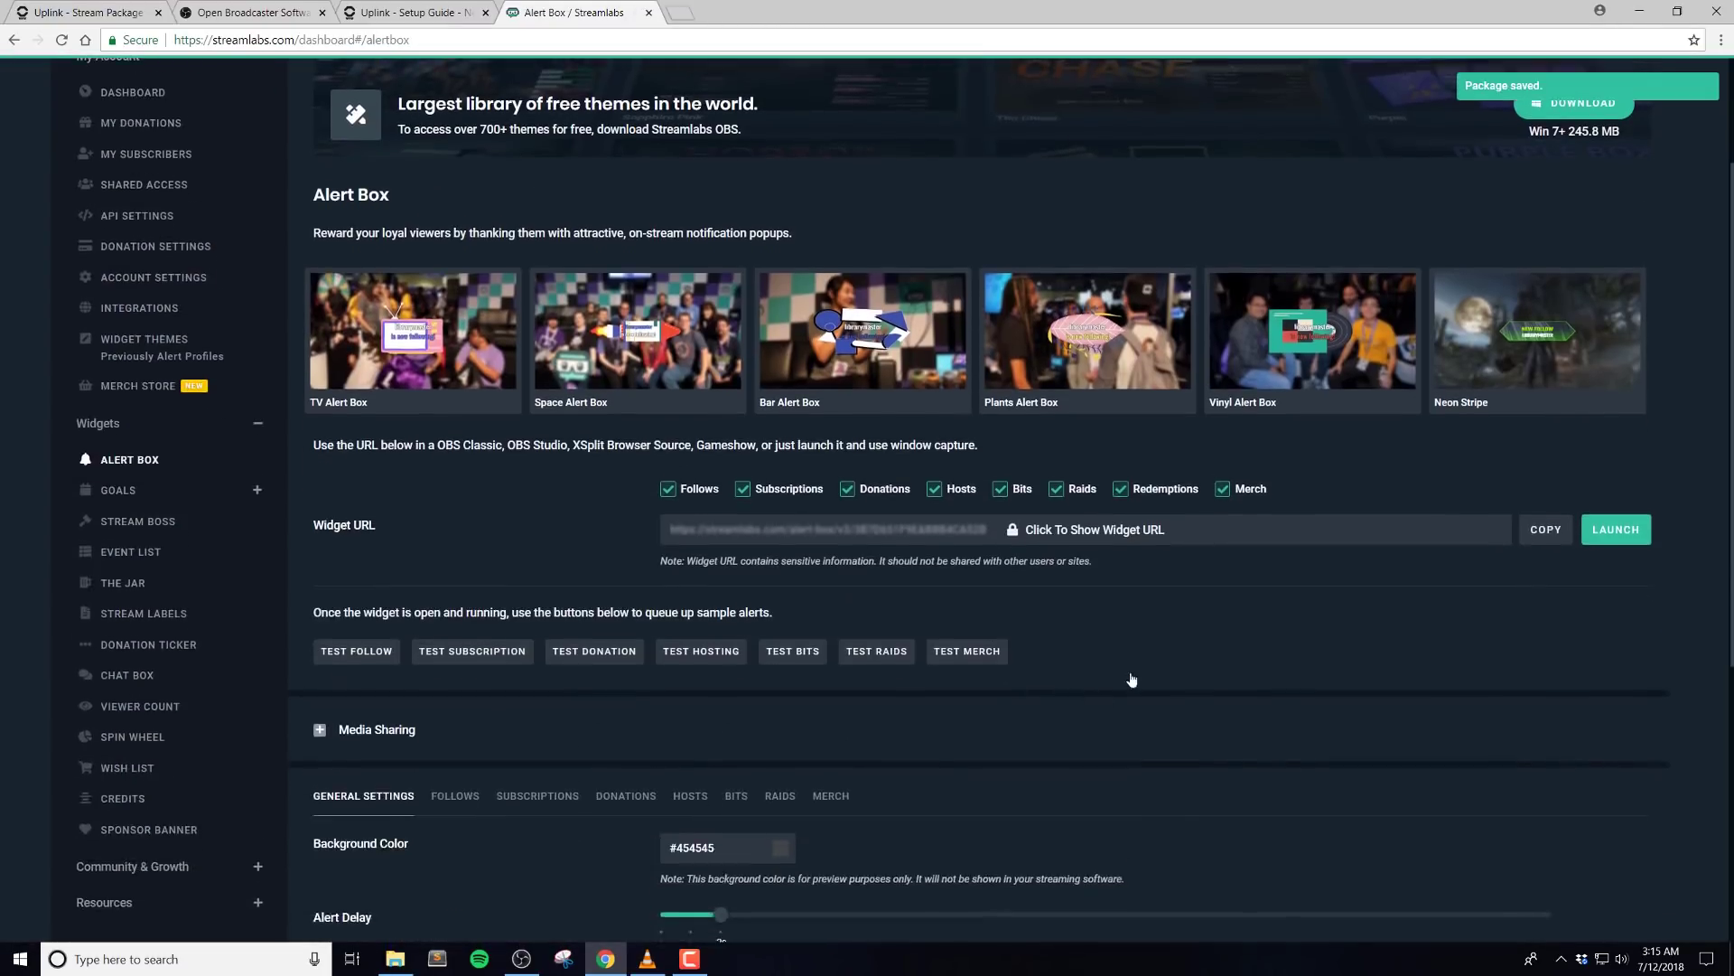
scroll(1131, 679, down, 1)
click(1545, 456)
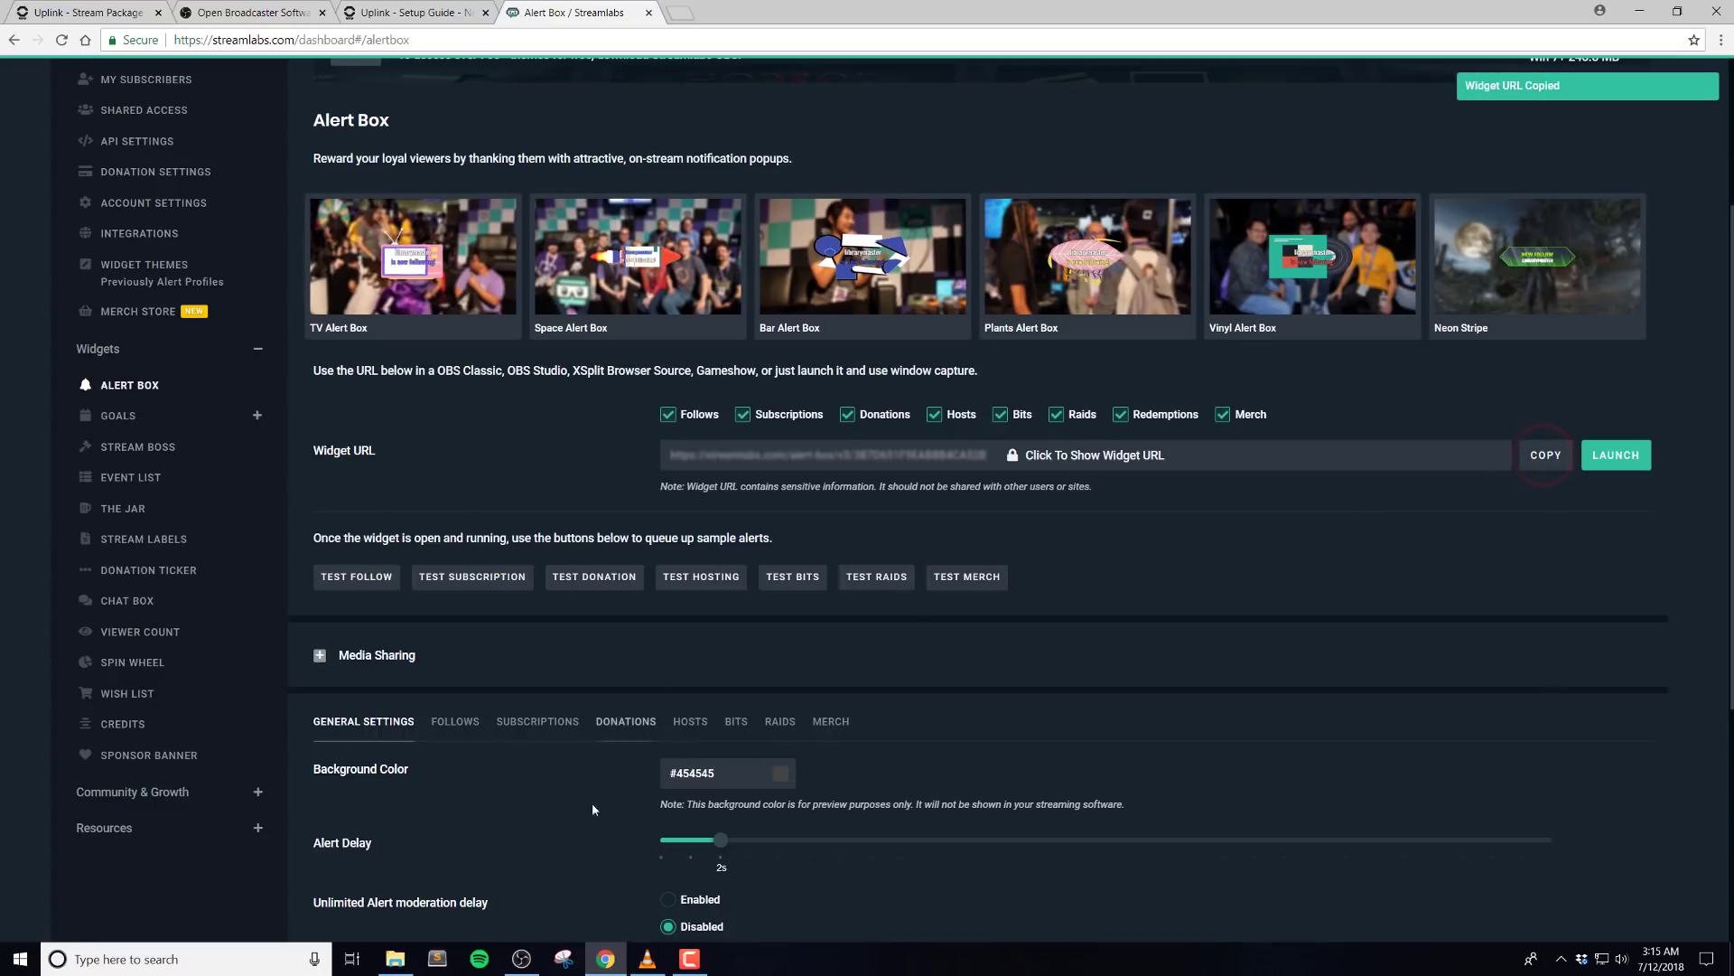
click(529, 962)
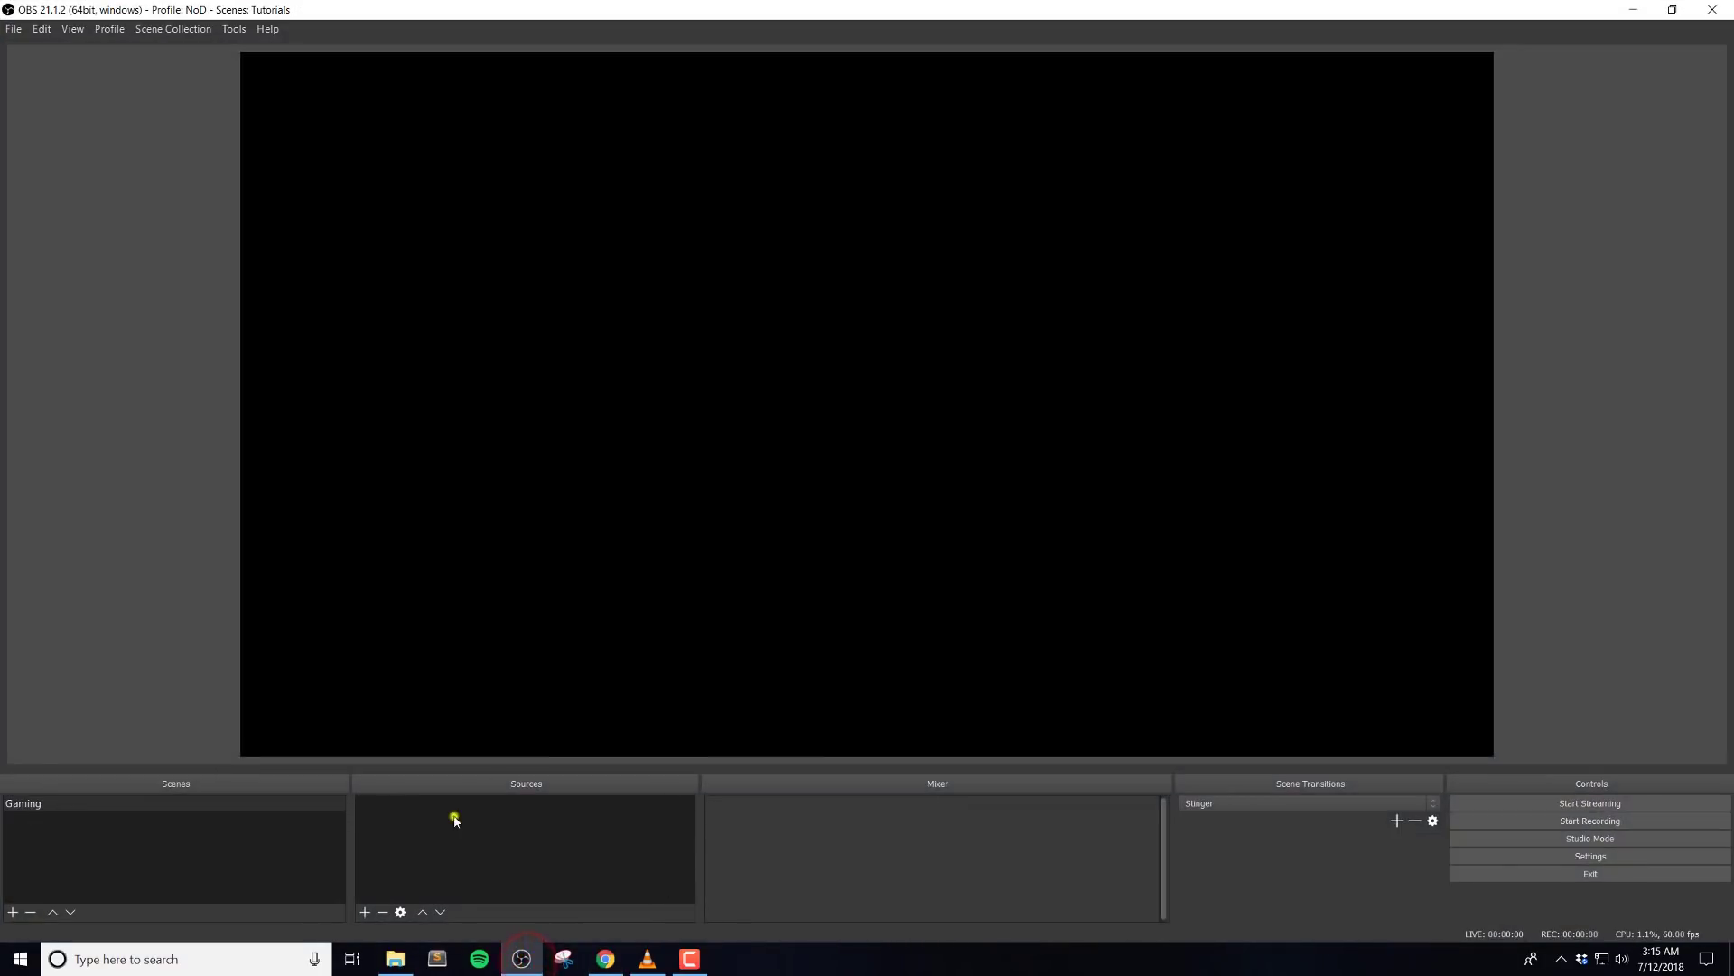
Add a browser source named Alerts with the widget URL and height 1000.
right_click(455, 819)
click(491, 825)
click(644, 777)
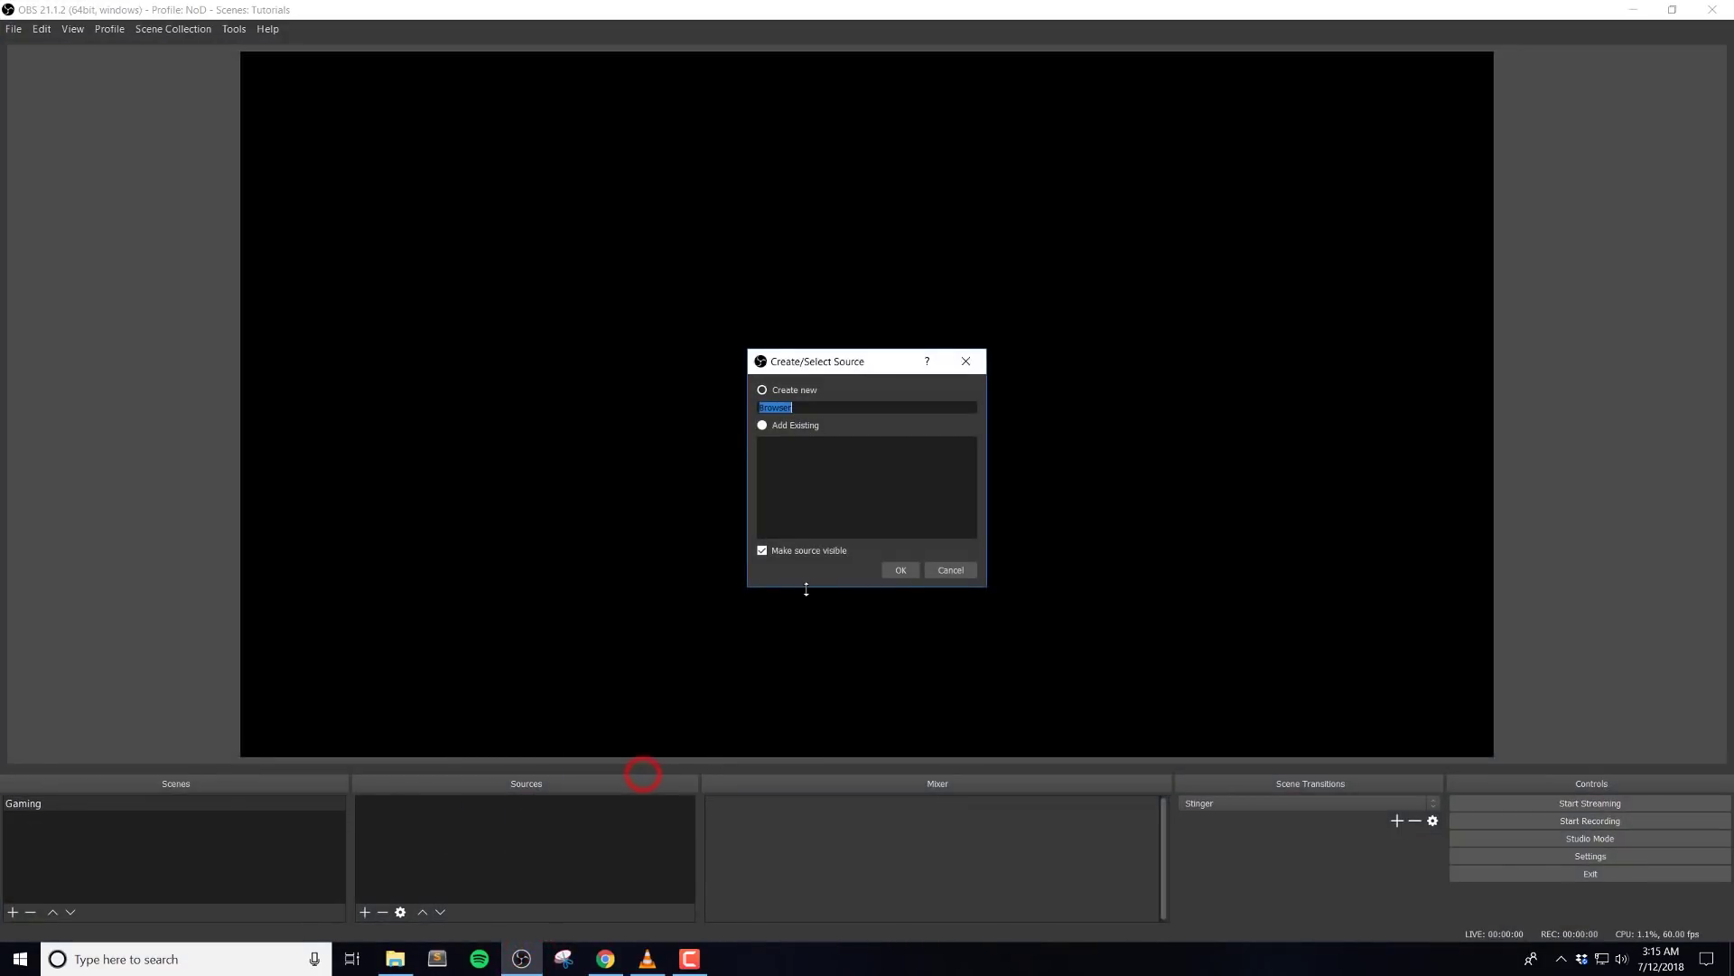
text(Alerts)
key(Return)
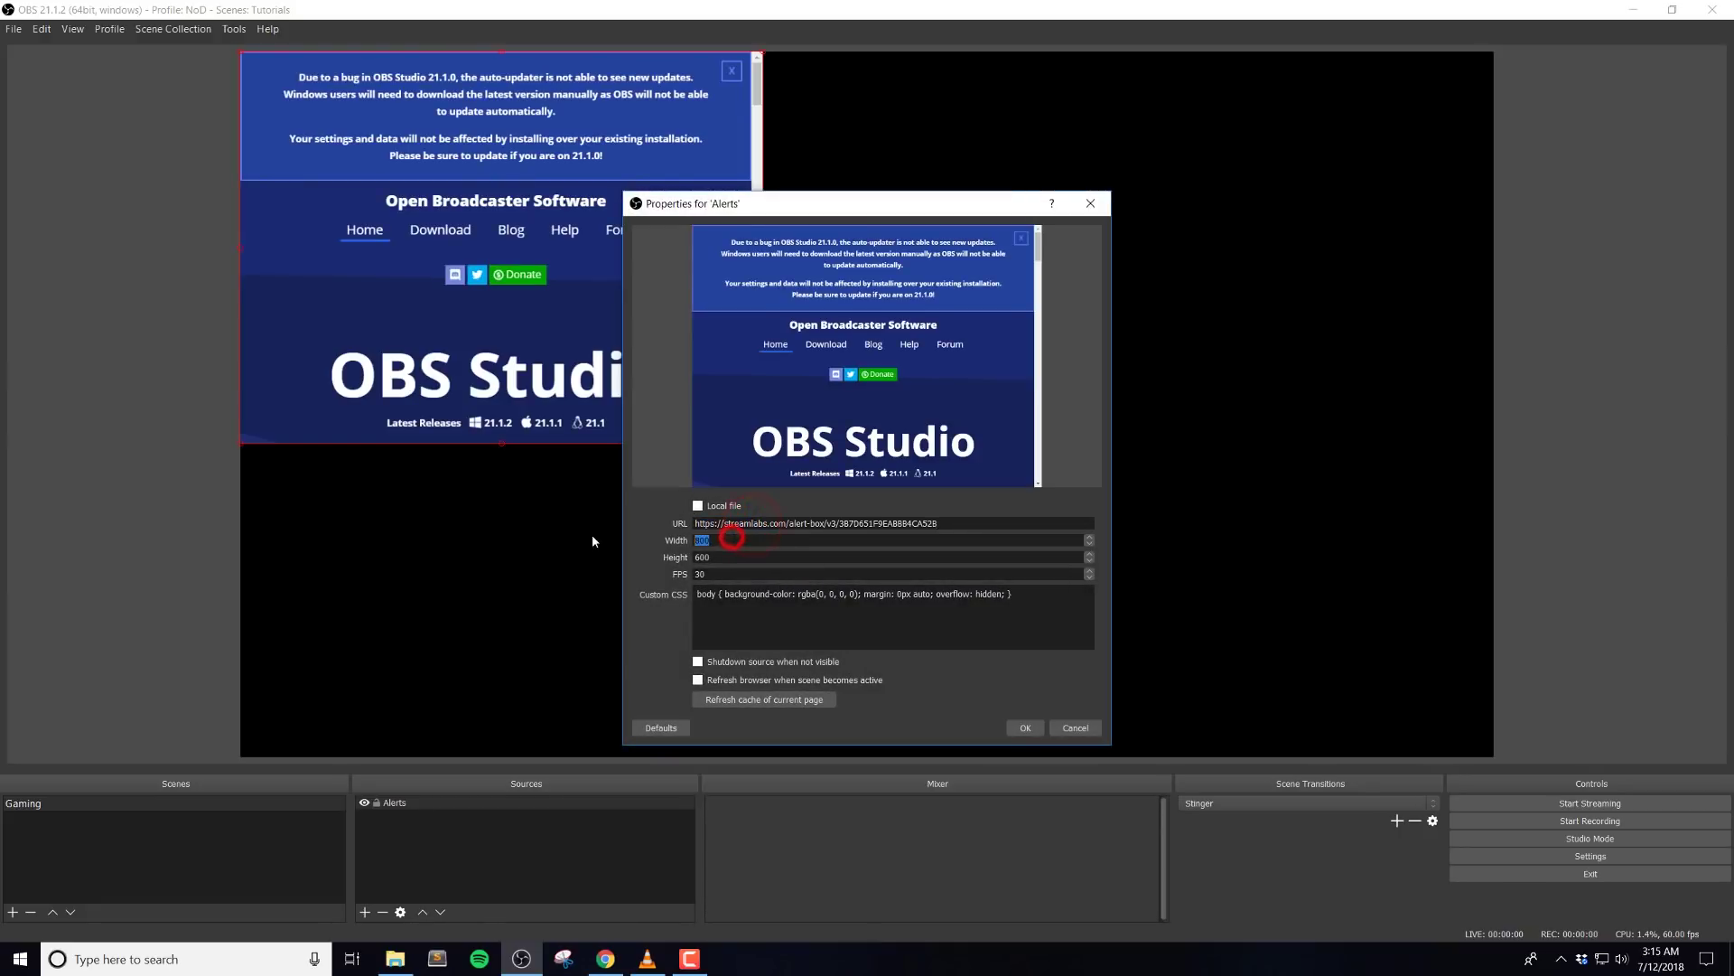
key(Tab)
text(1000)
click(1021, 728)
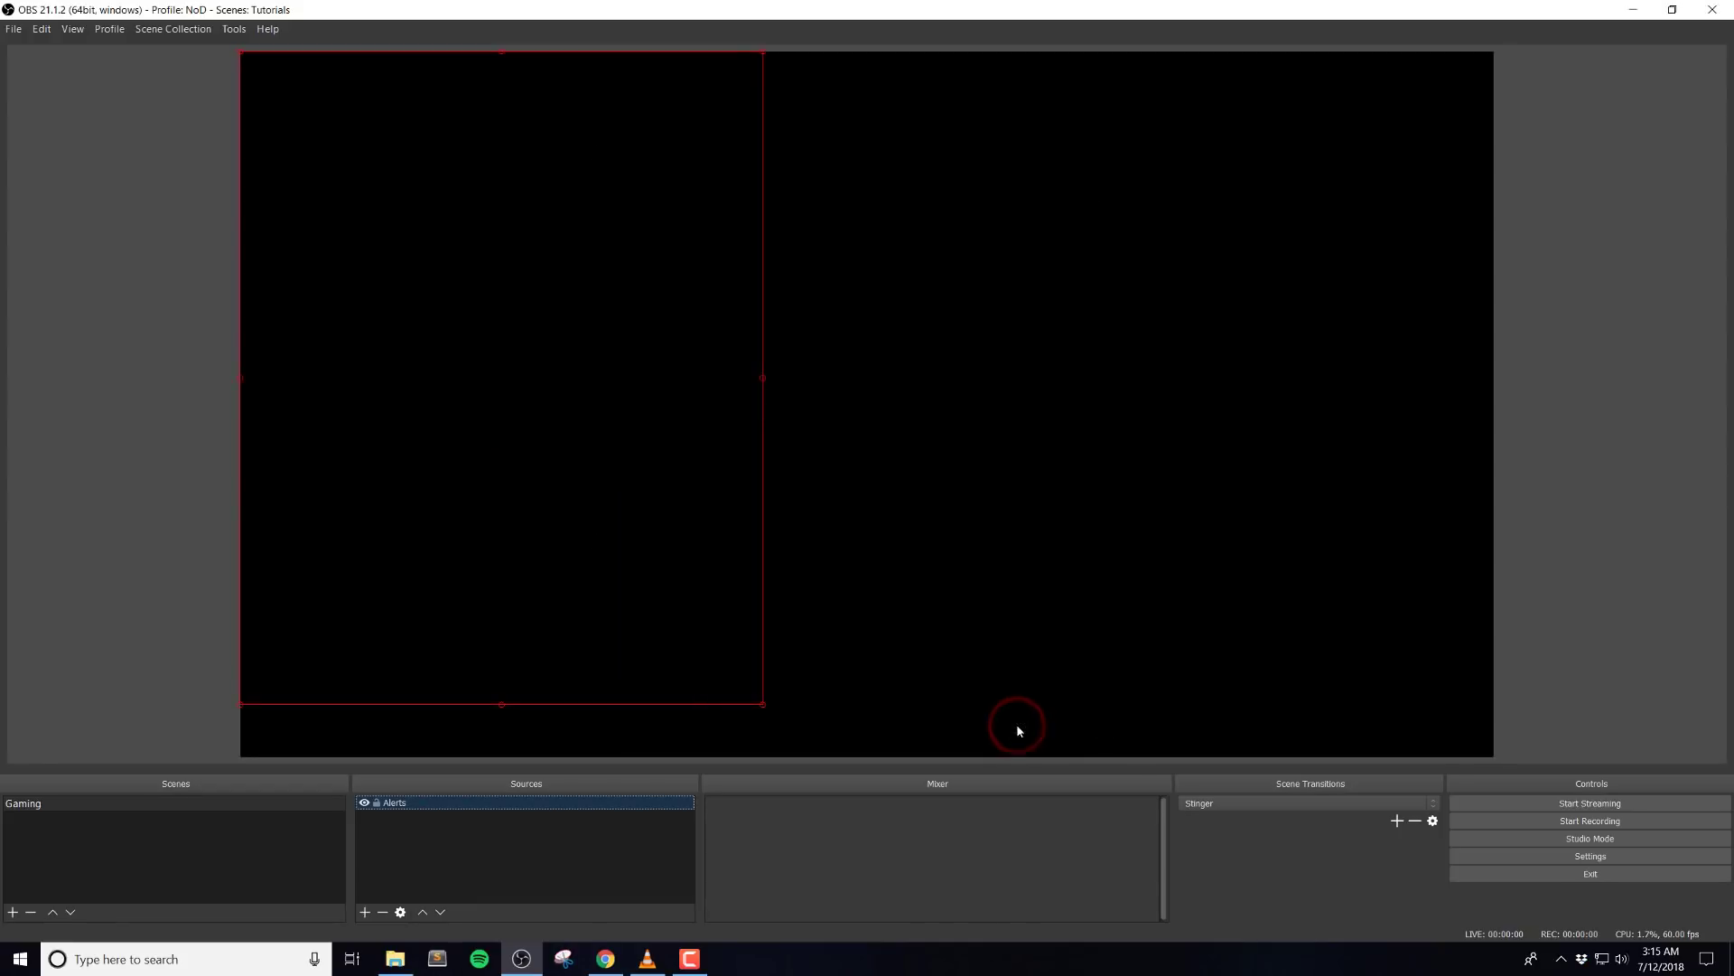
Centre and resize the Alerts source in the OBS preview.
drag(542, 309, 847, 326)
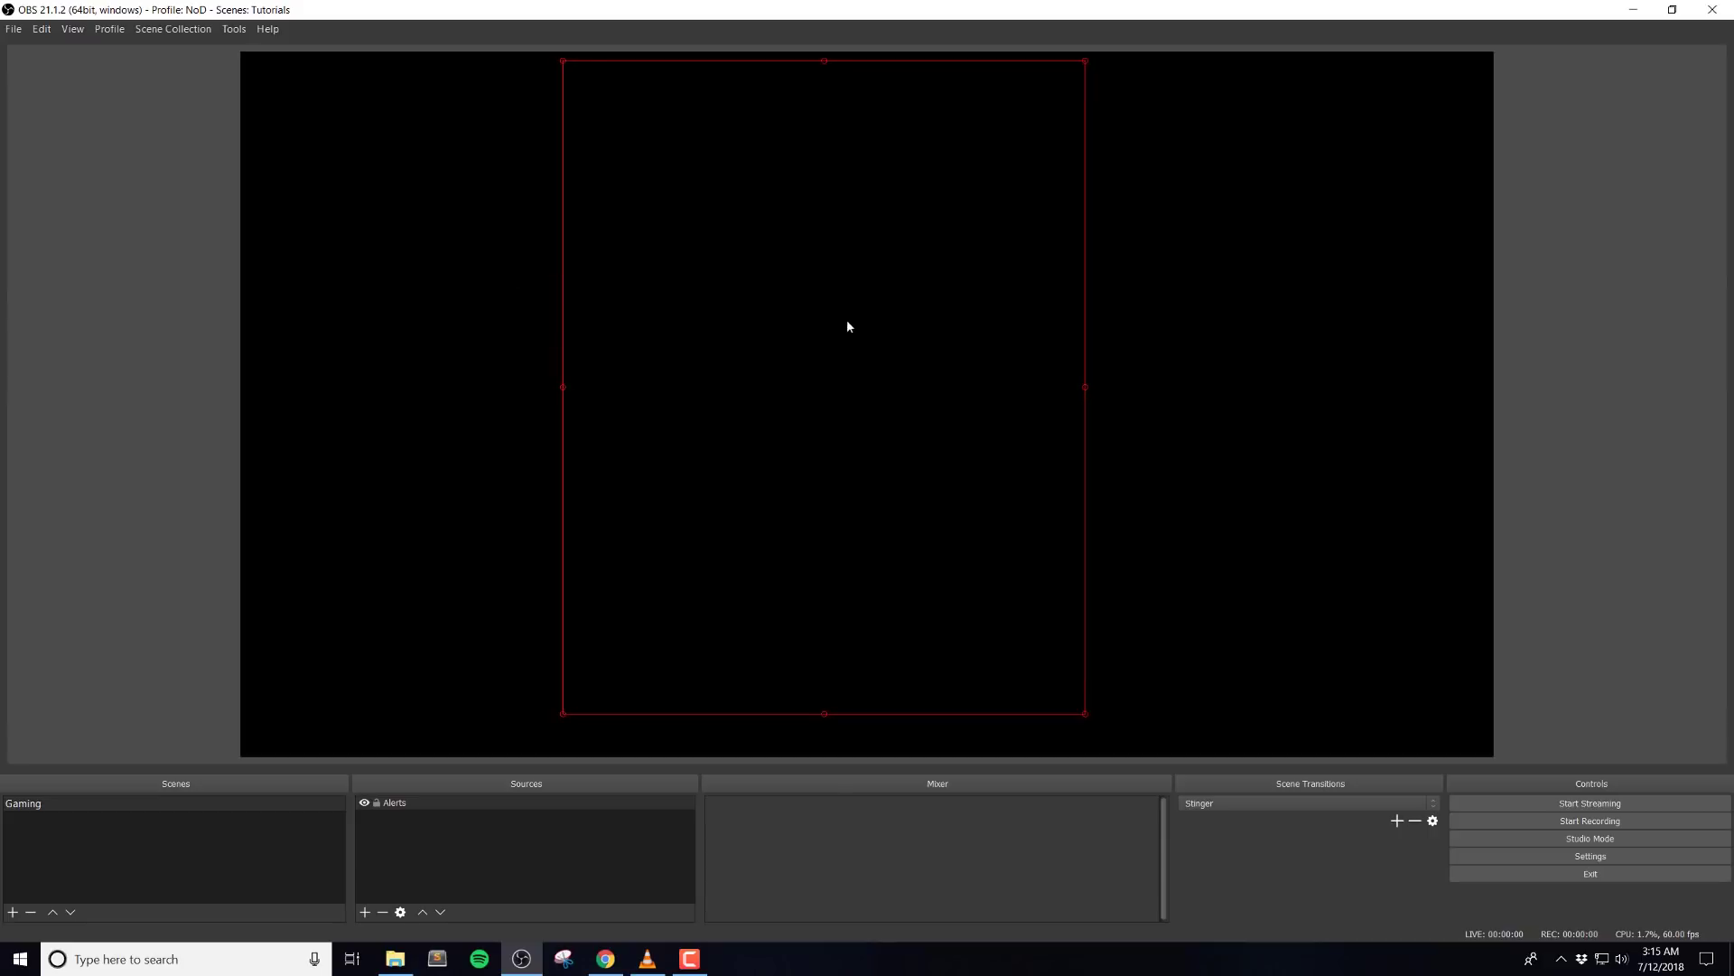
drag(1090, 719, 964, 500)
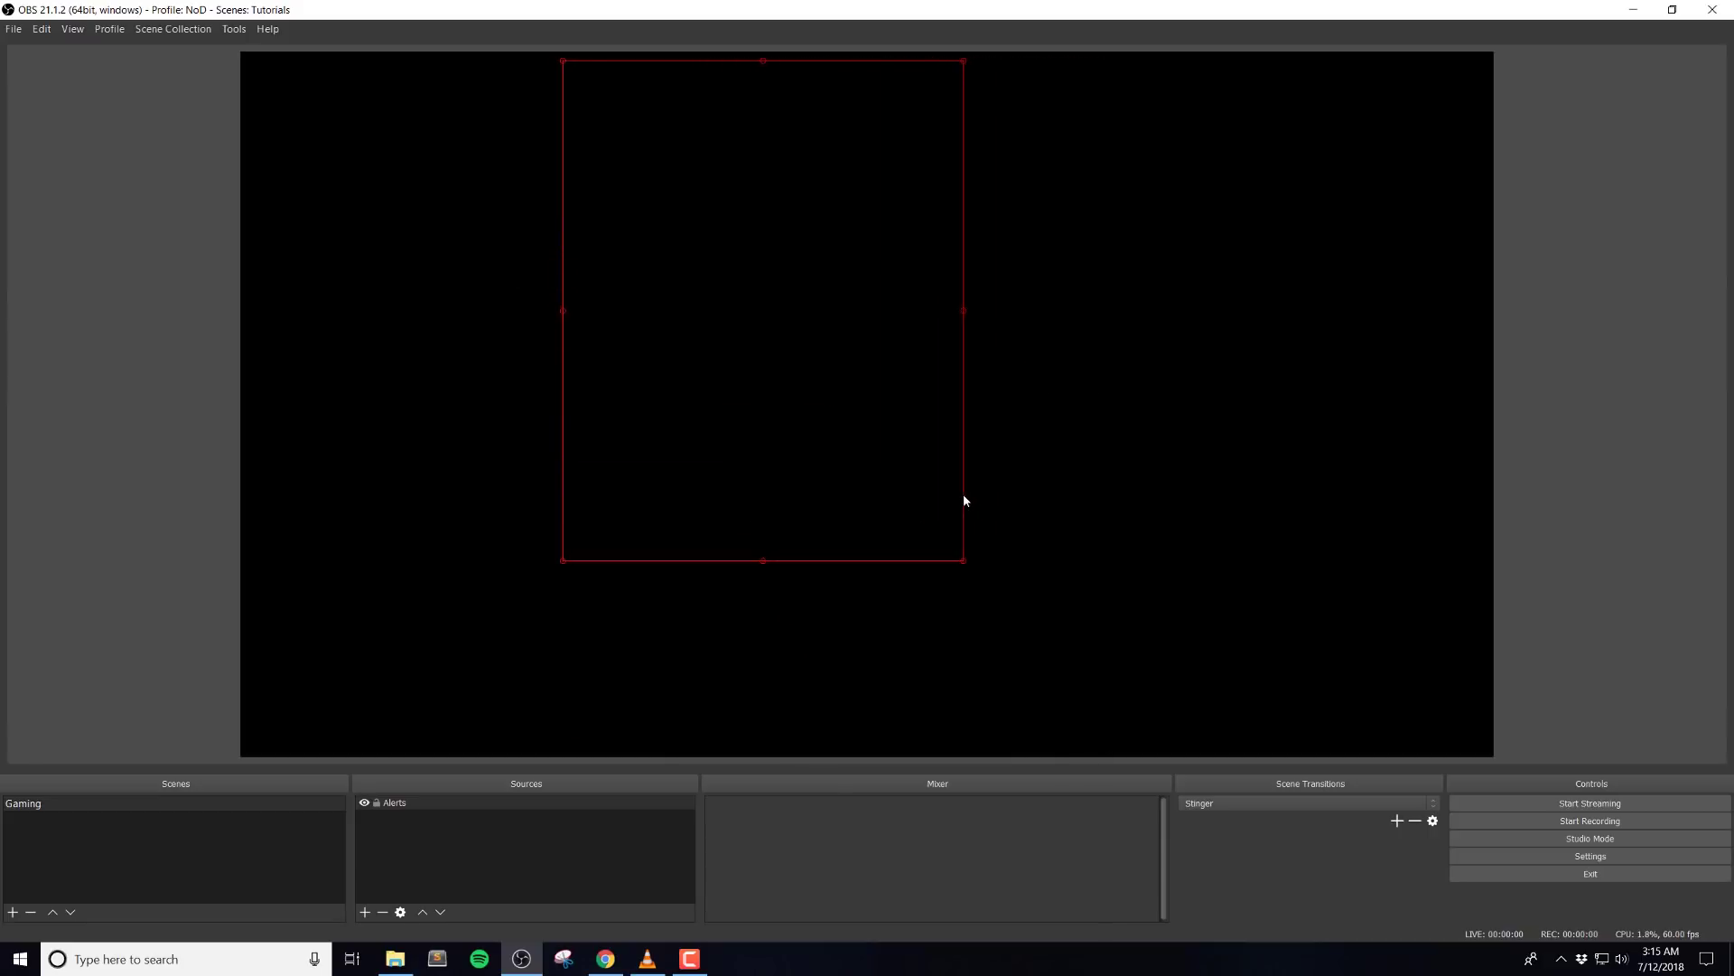
key(ctrl+r)
Place OBS on the left half of the screen and the browser on the right.
double_click(869, 11)
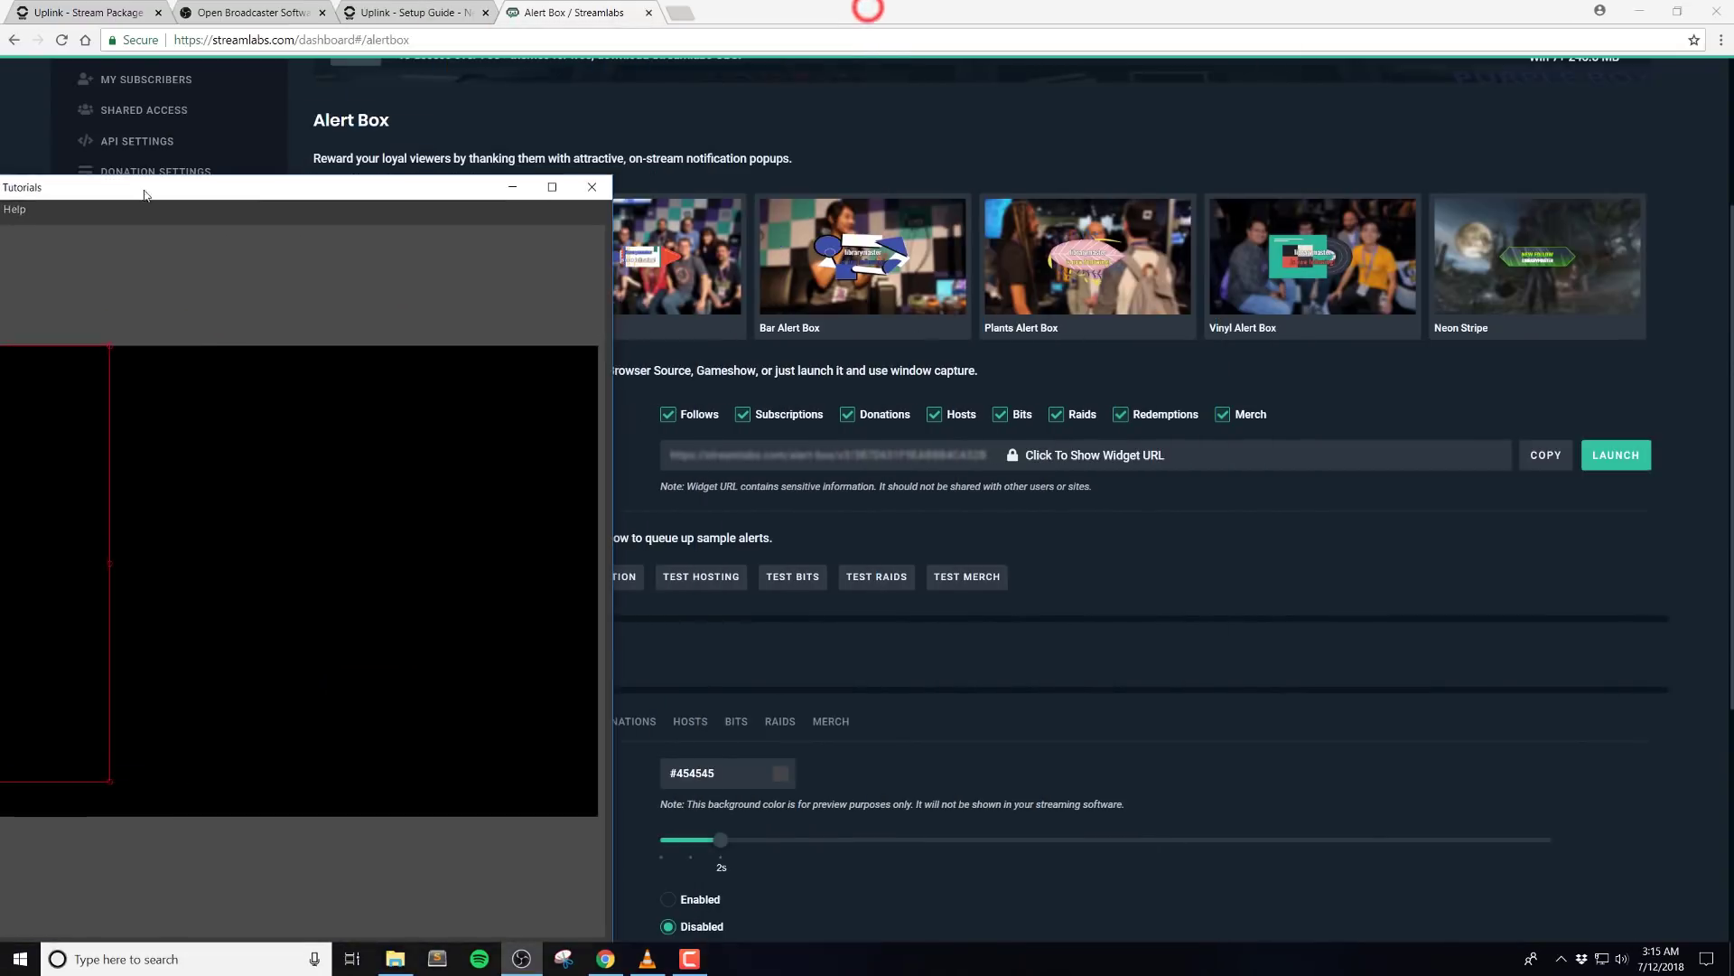
key(super+Left)
click(1345, 318)
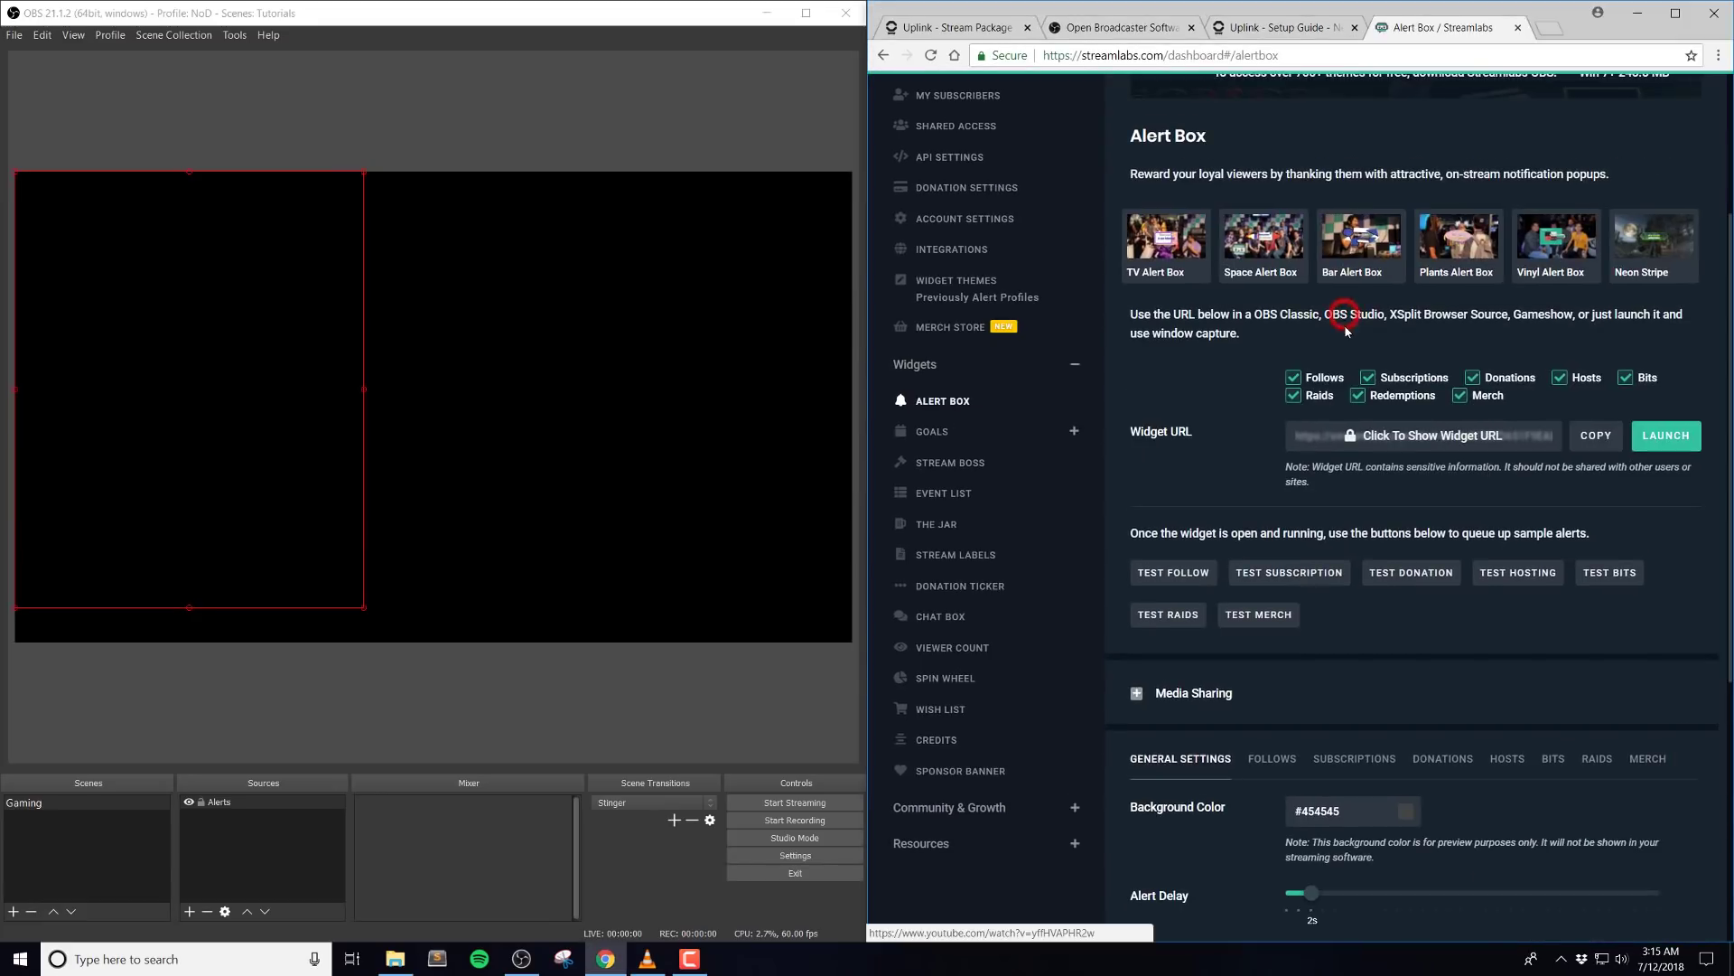
Send a test follow alert, shift the Alerts source right, then send a test subscription alert.
click(1175, 572)
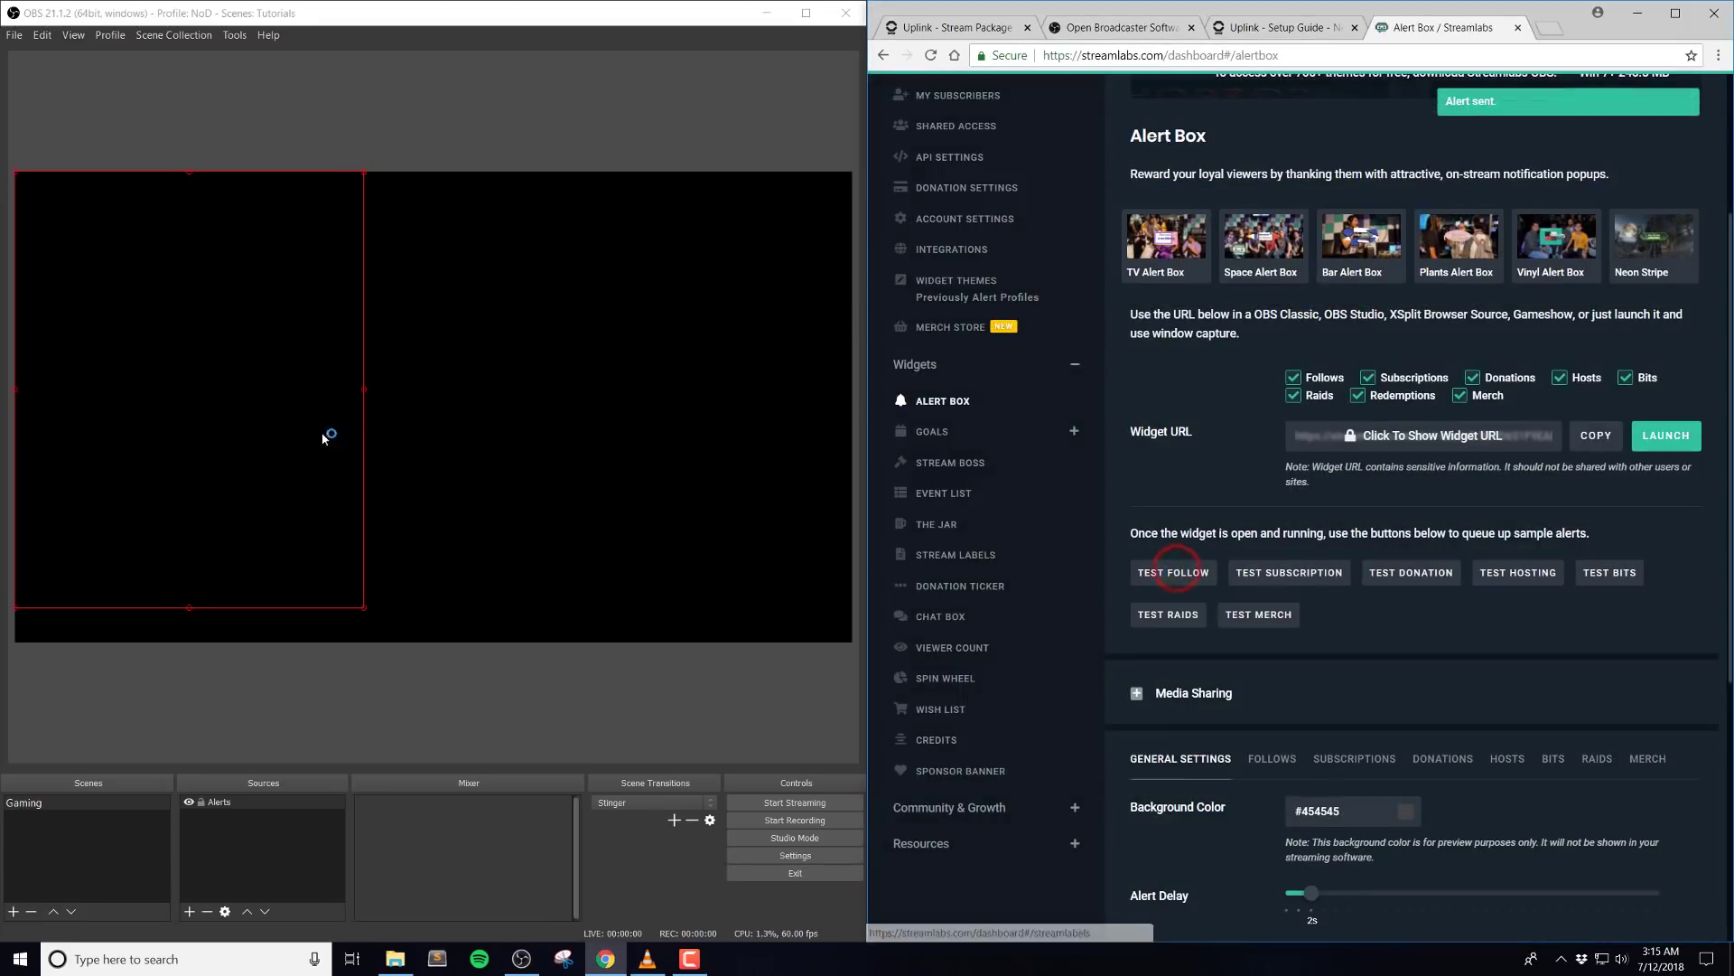
click(231, 481)
drag(207, 499, 461, 517)
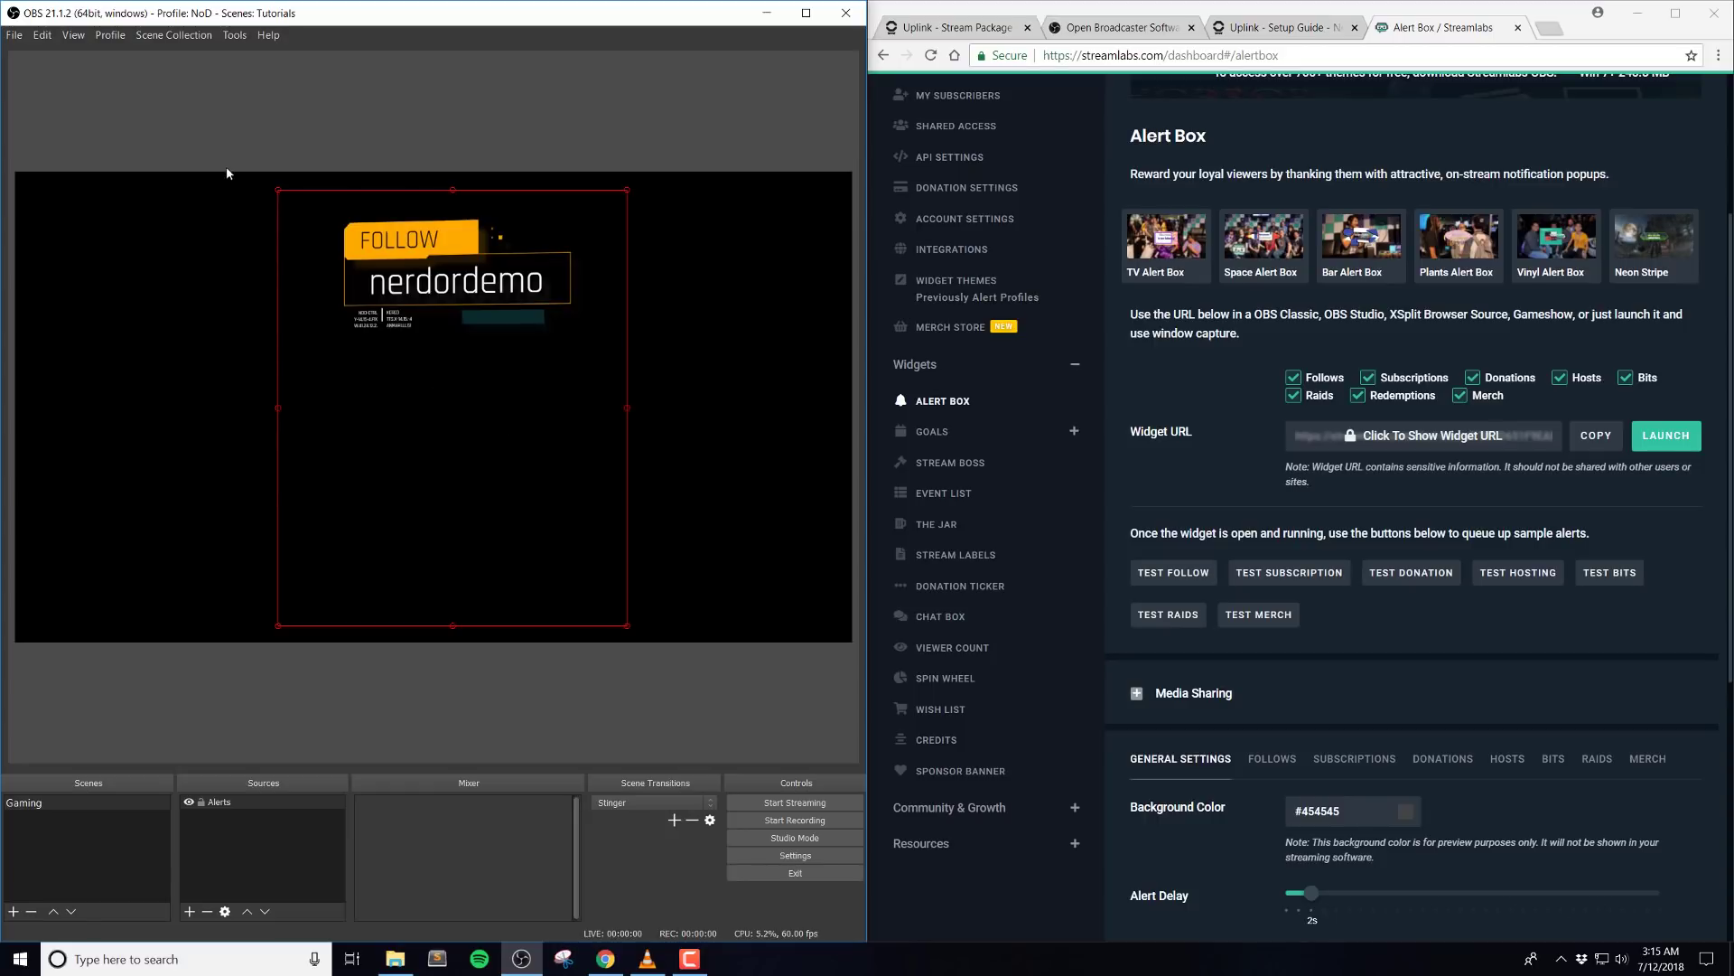
click(159, 137)
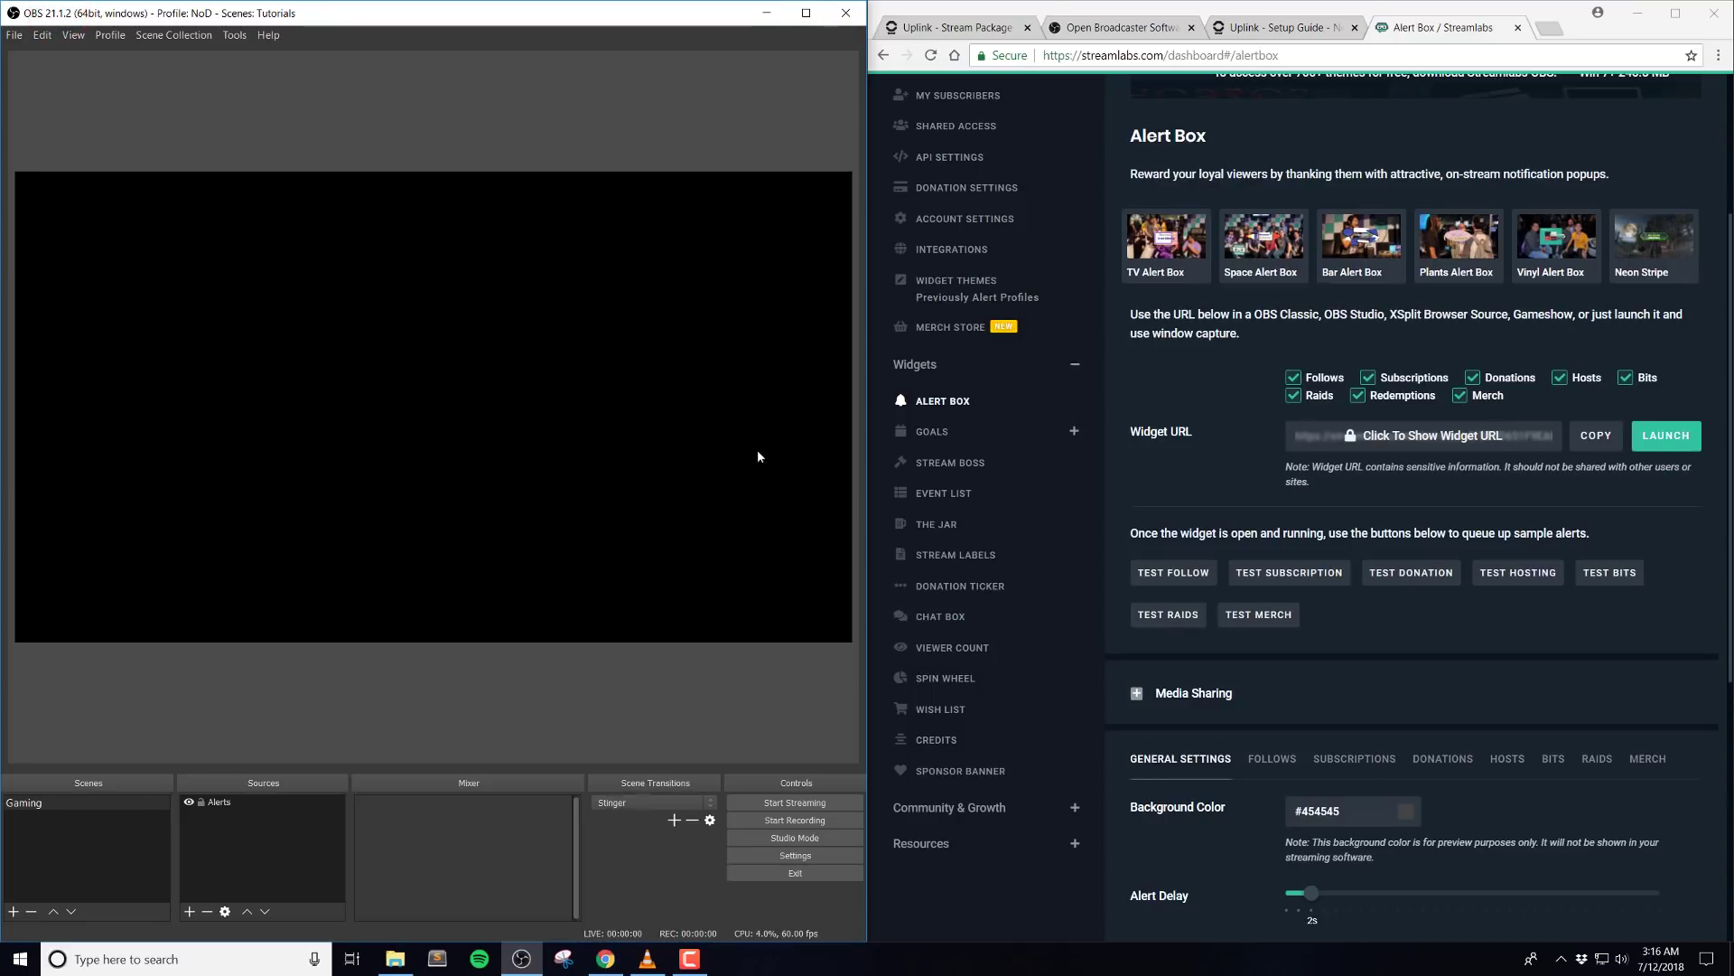
click(1293, 578)
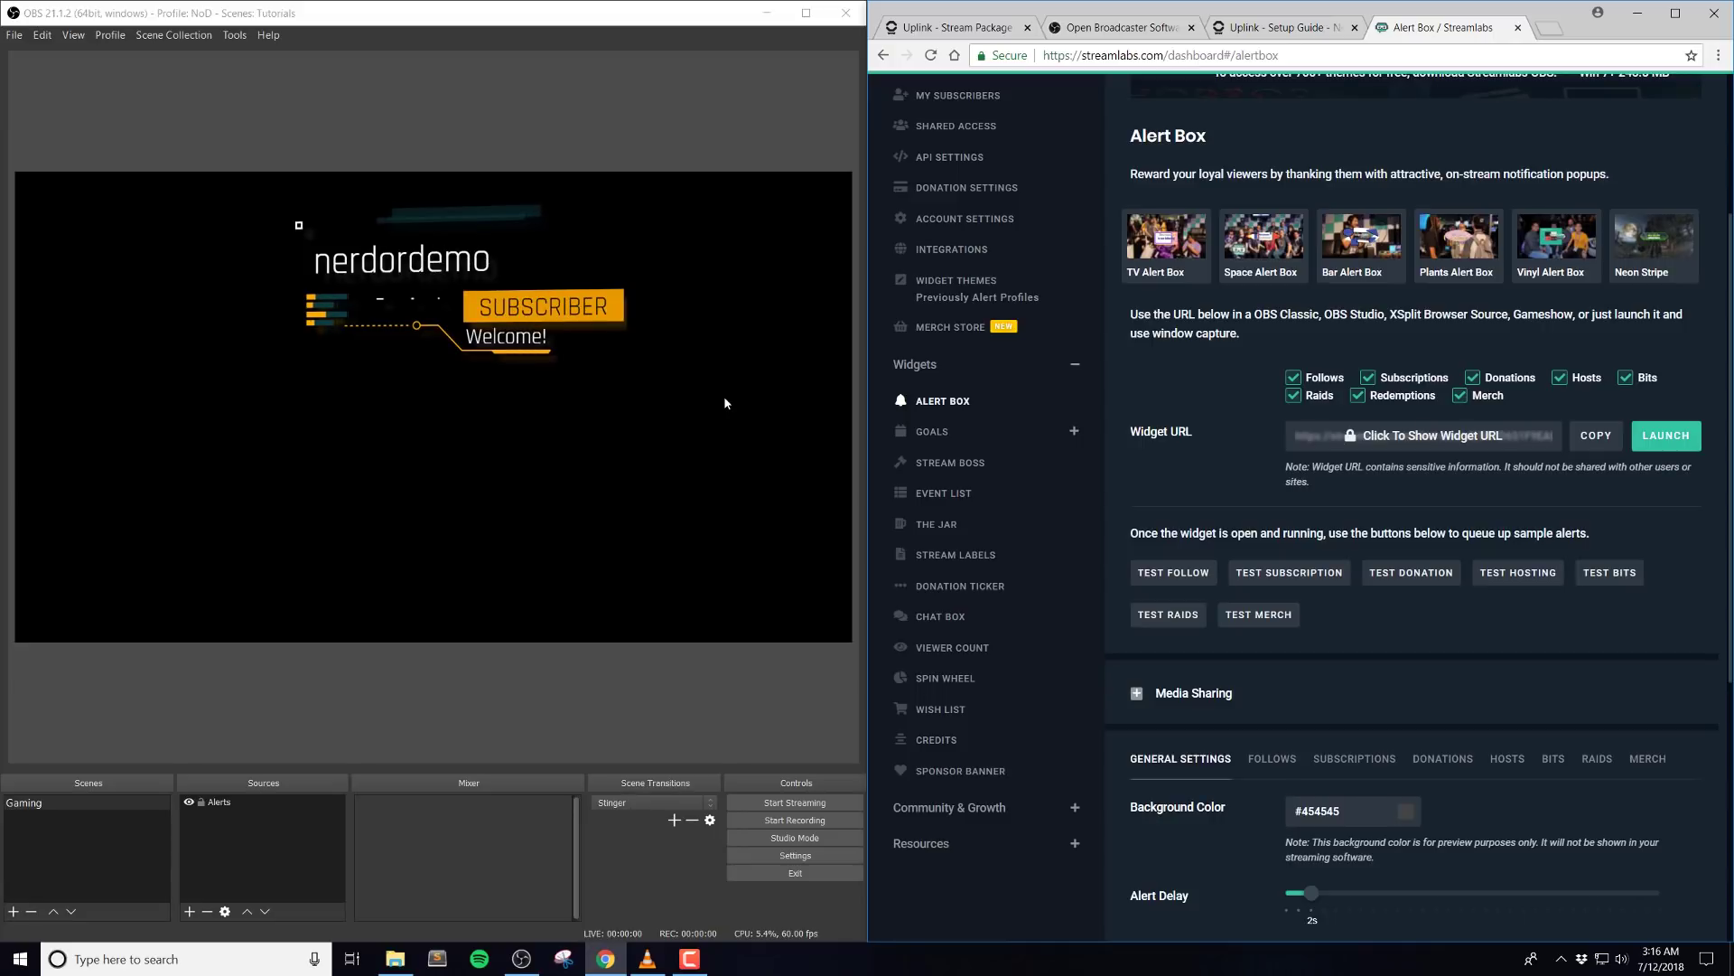
click(1116, 28)
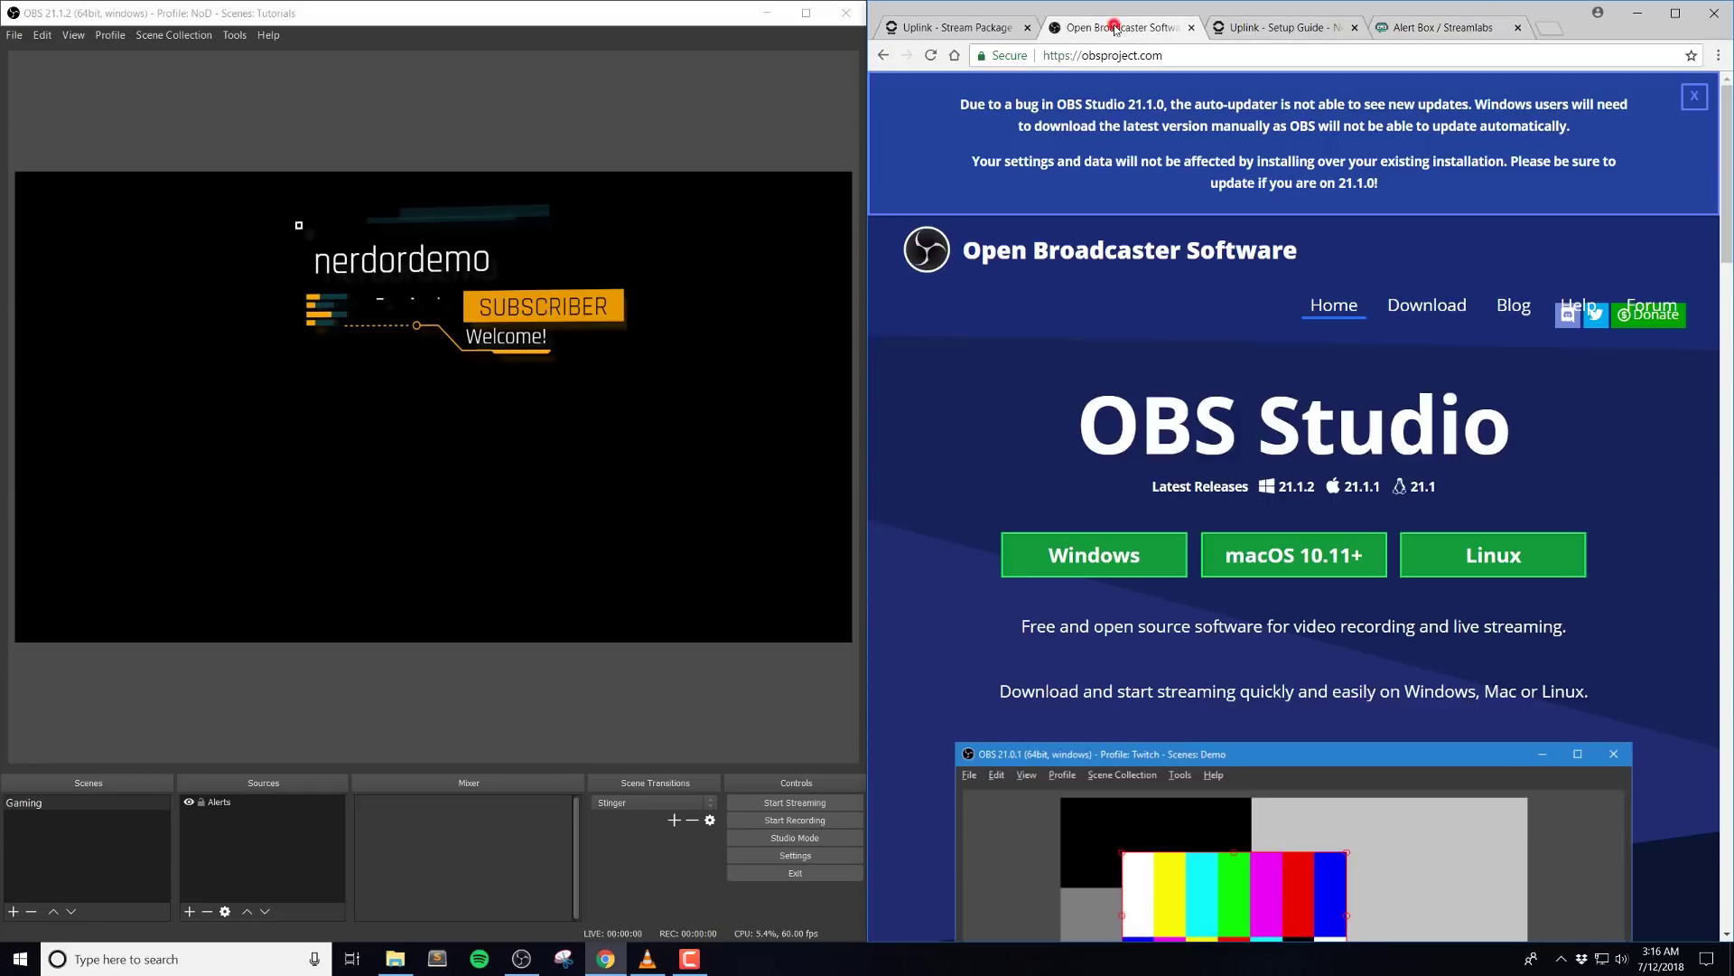
drag(961, 100, 1420, 194)
click(1431, 192)
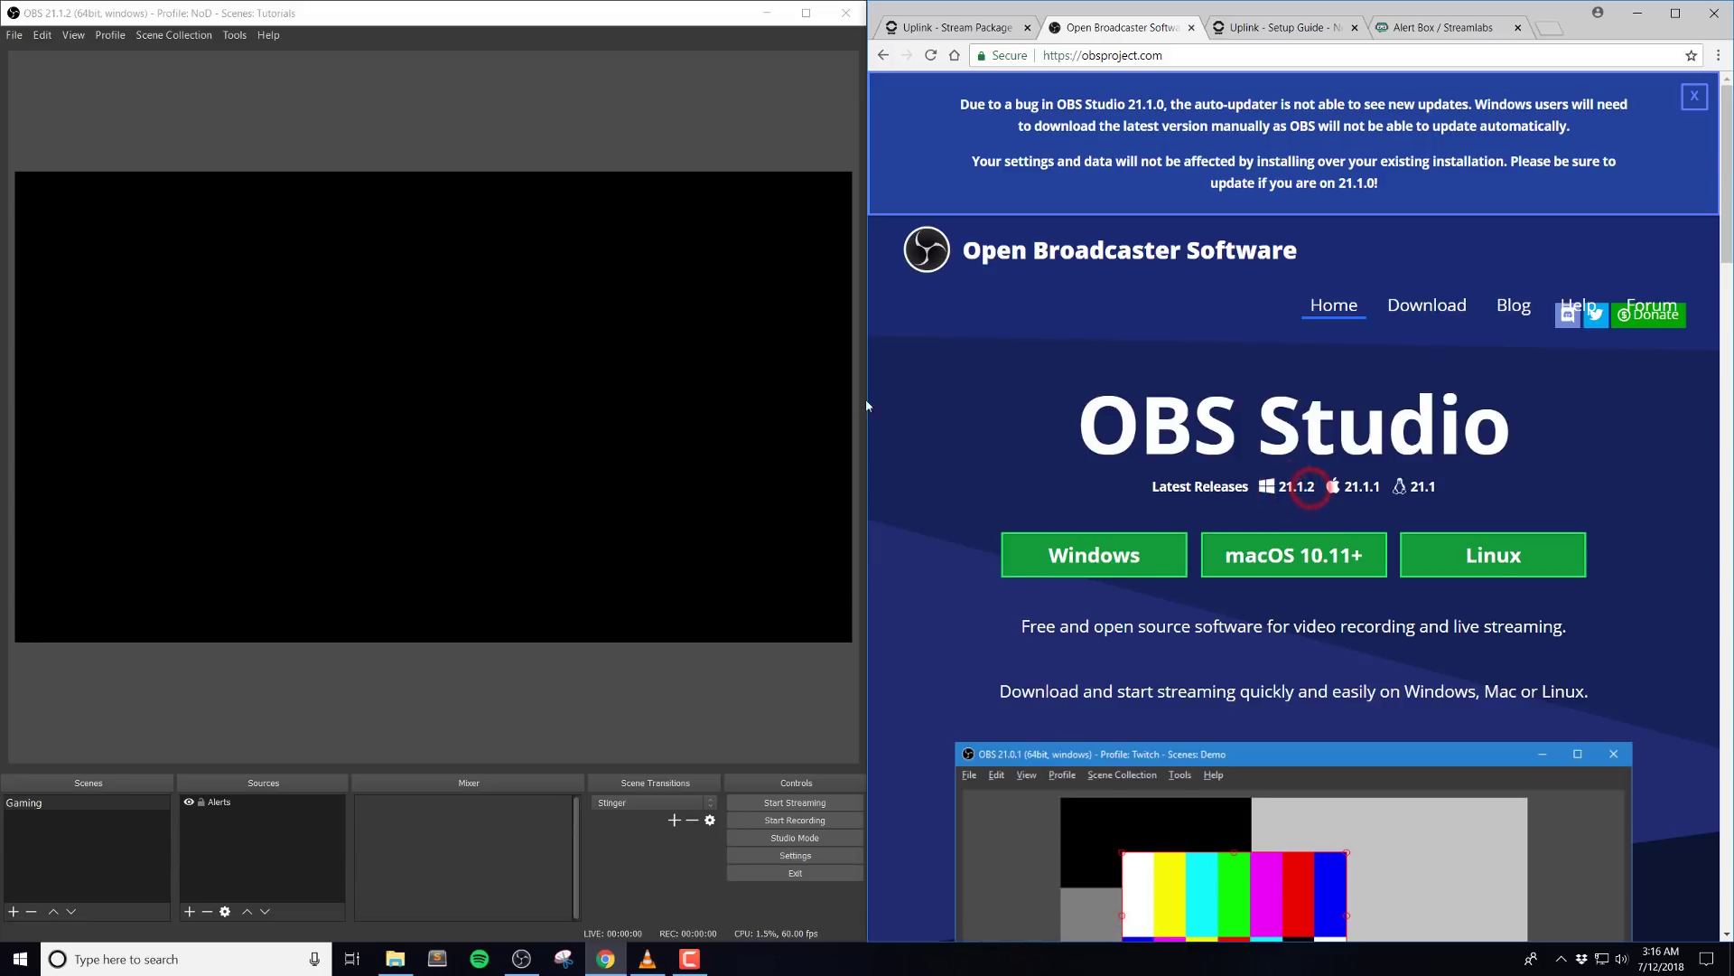
click(60, 18)
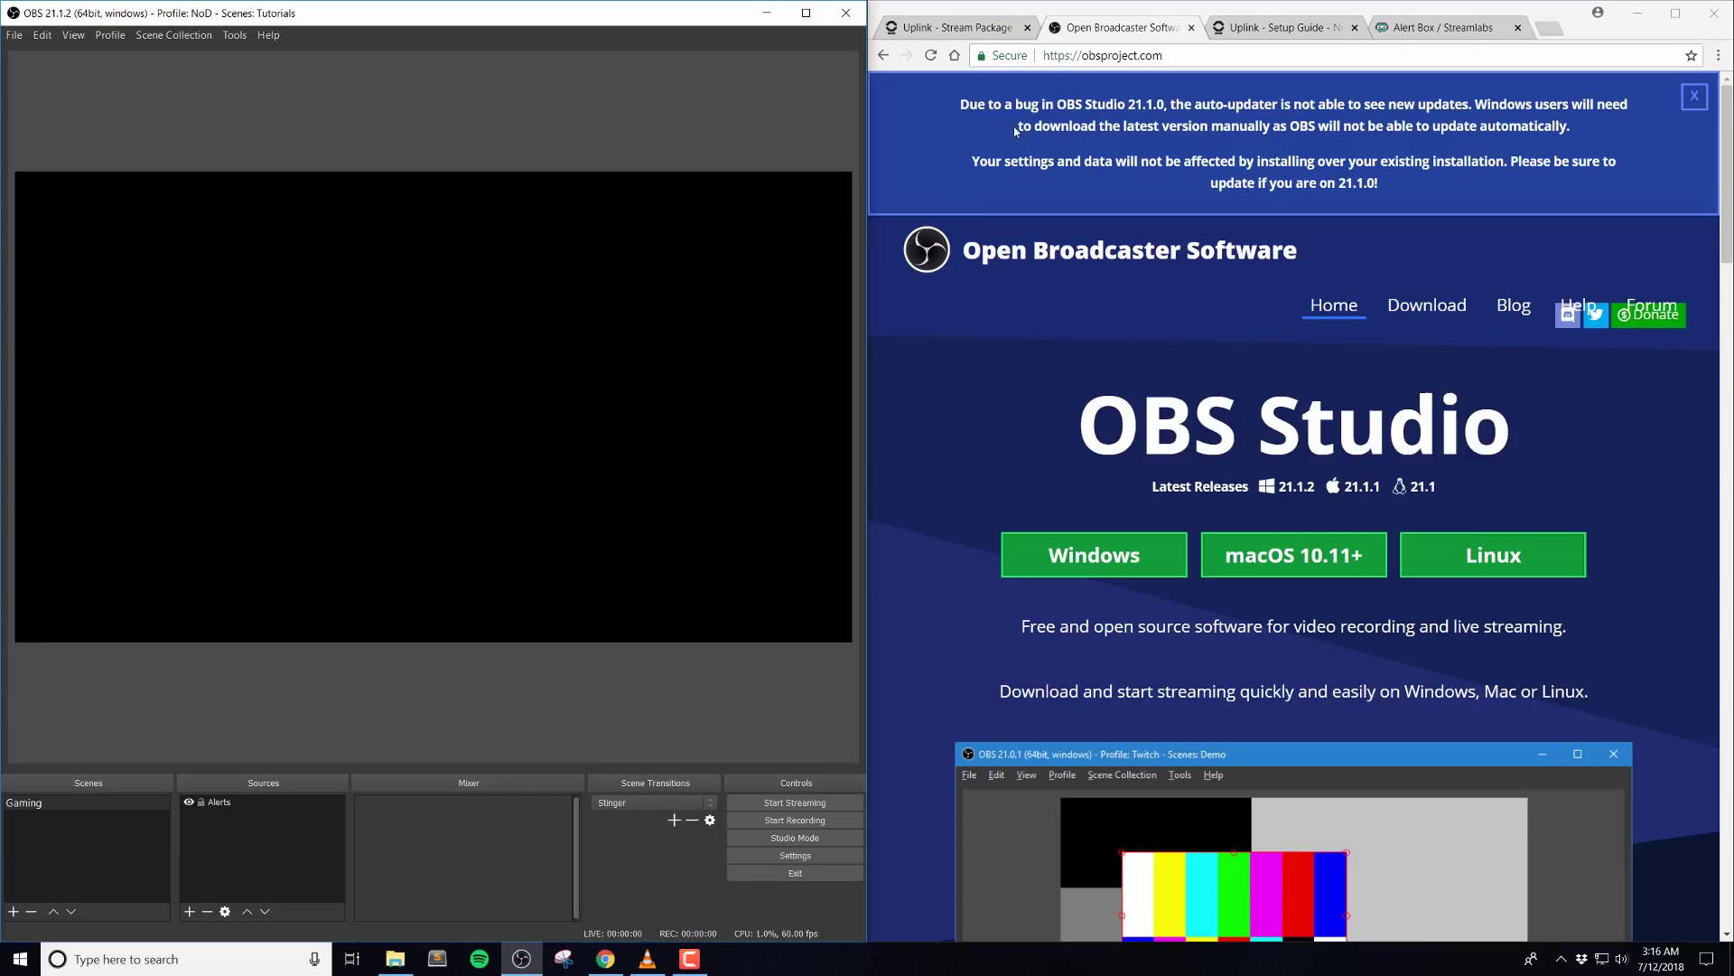
Fire three test follow alerts from the Alert Box page and watch them in OBS.
click(1406, 23)
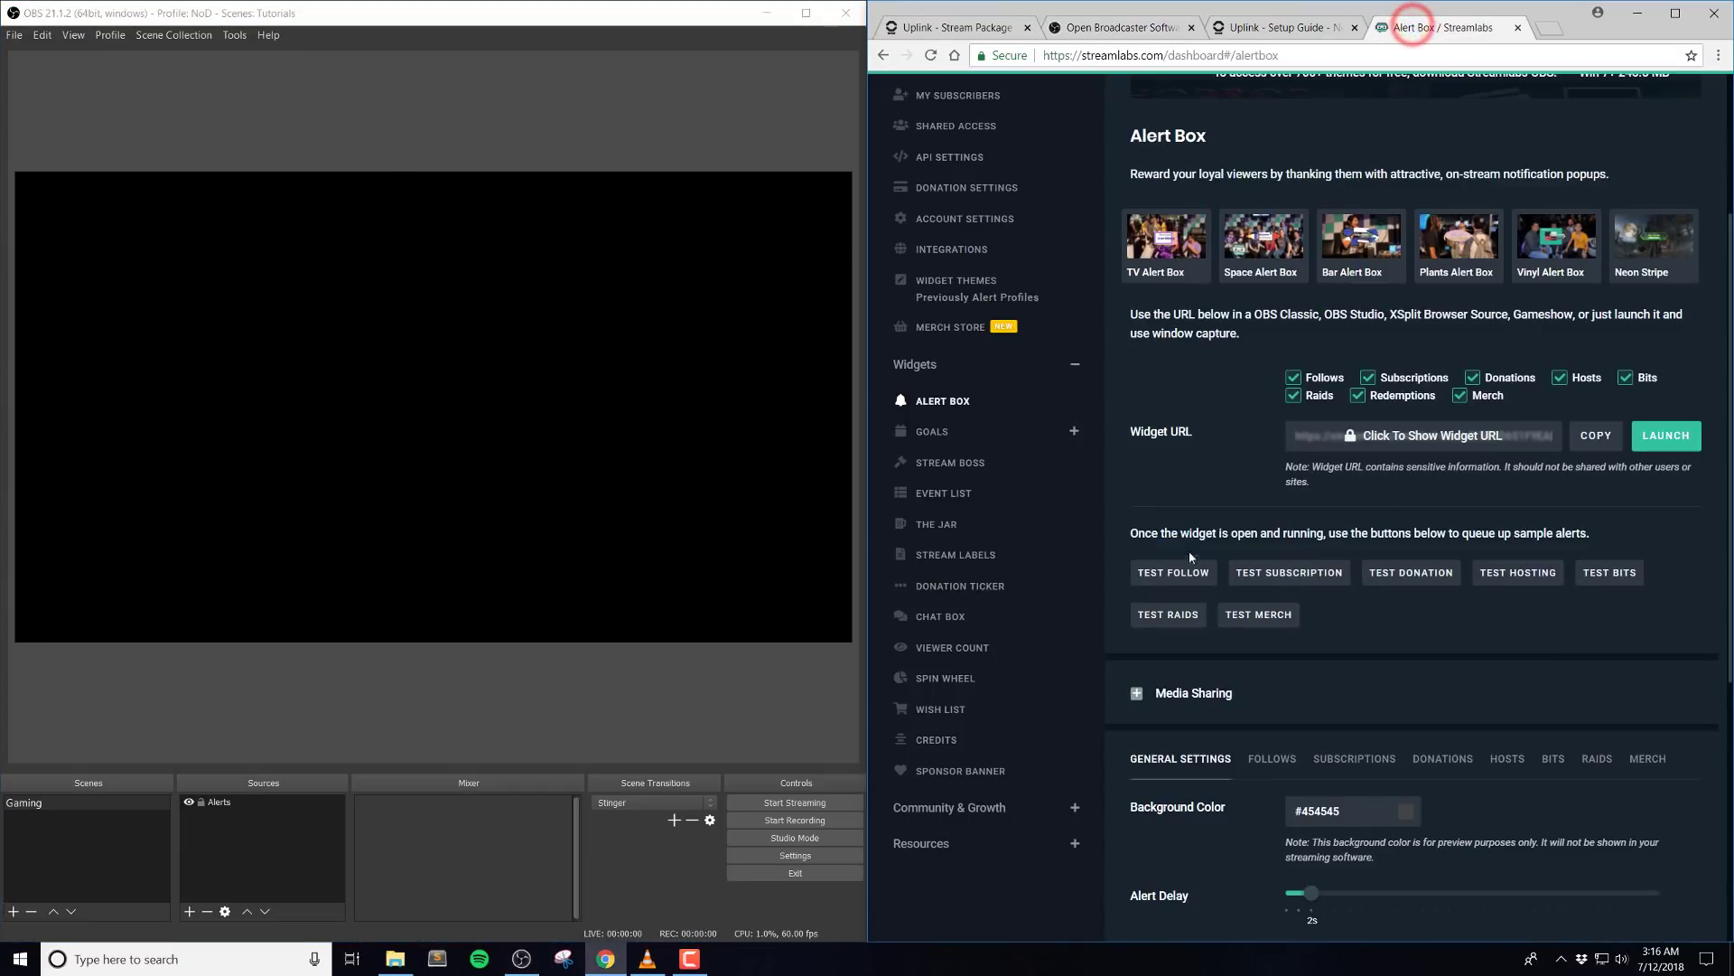
click(1184, 574)
click(1184, 575)
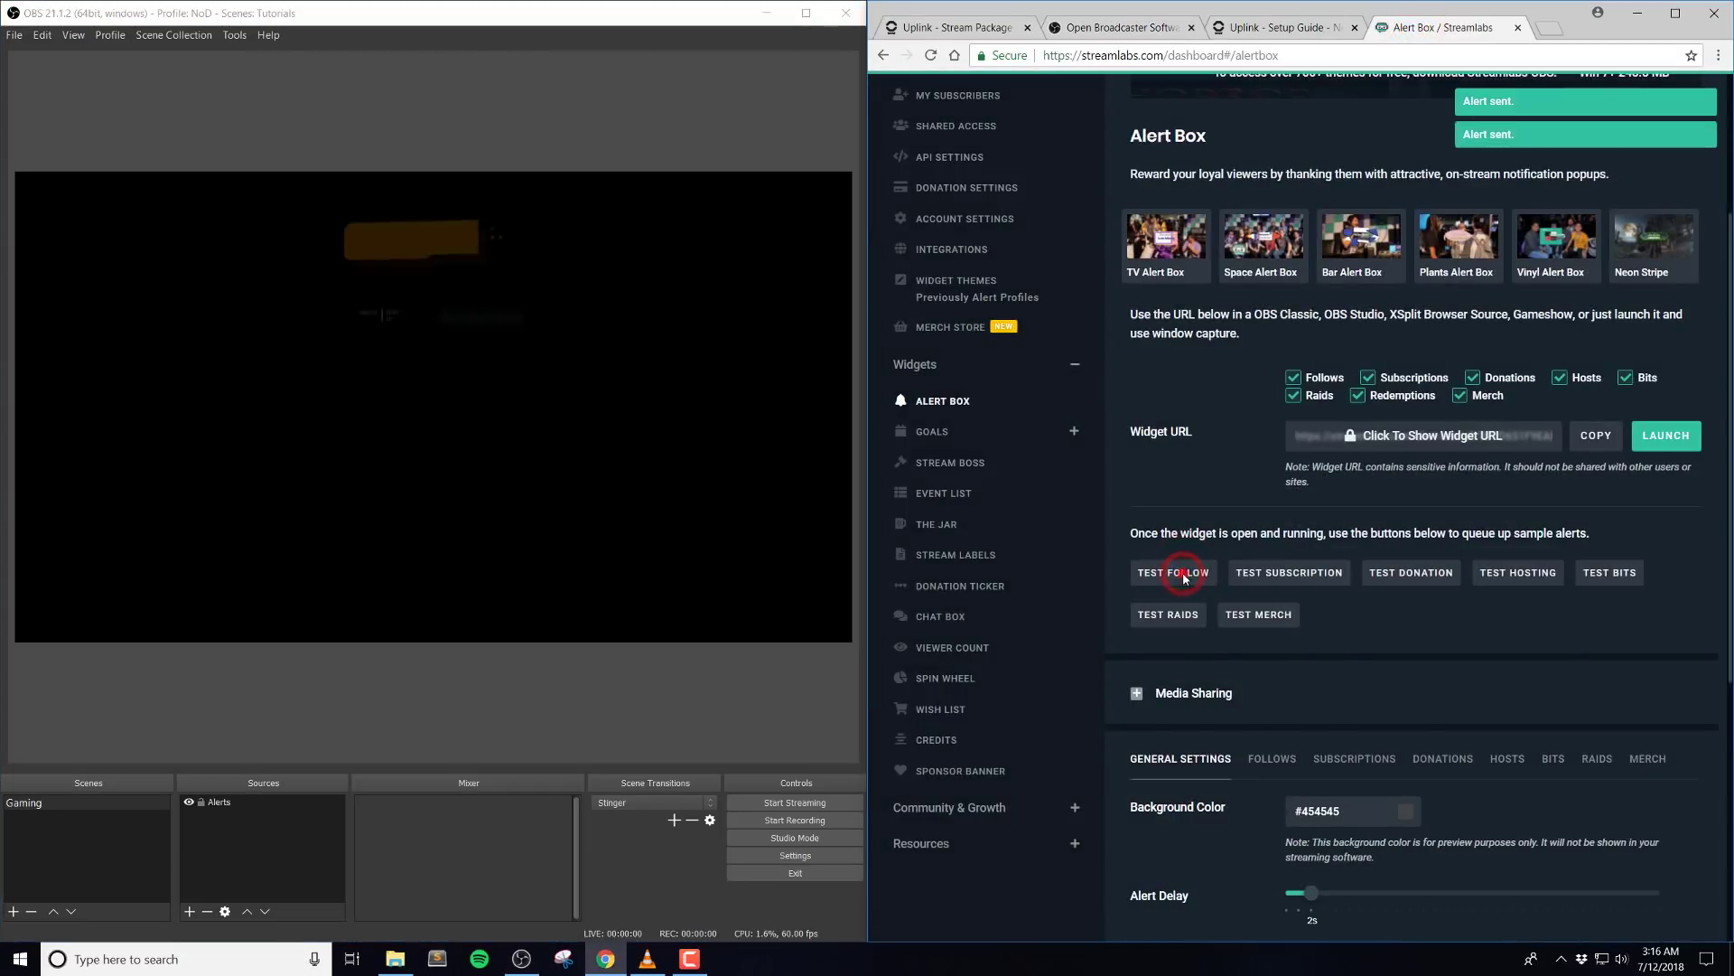
click(1183, 576)
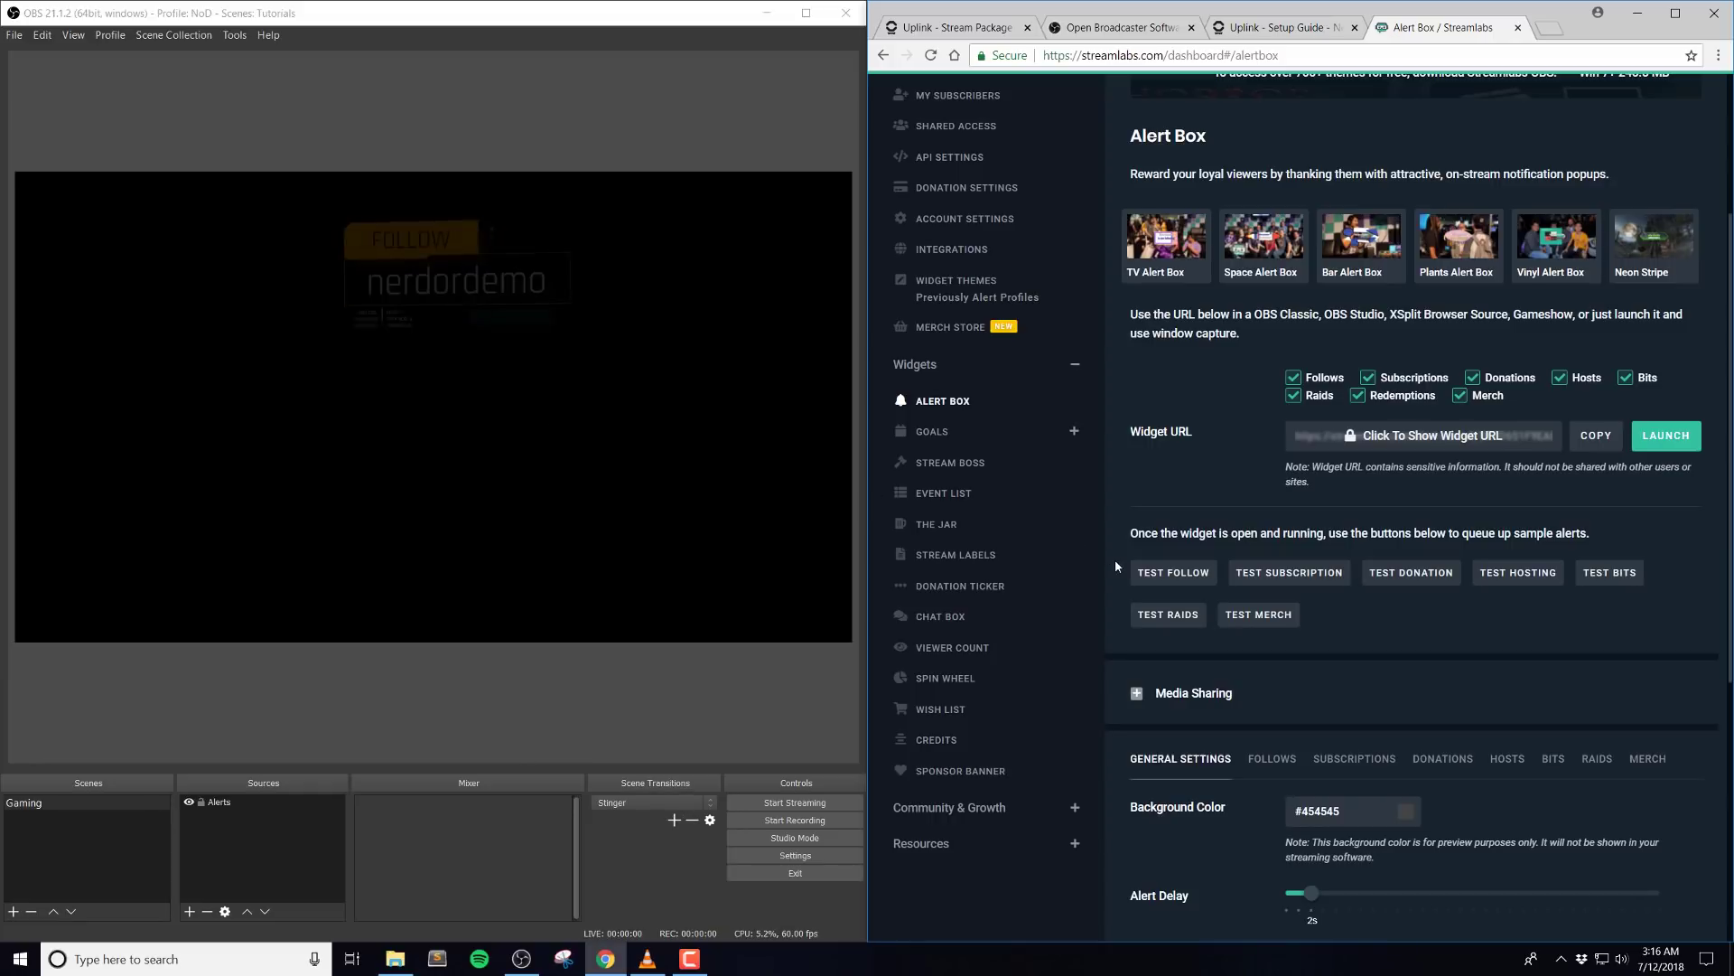
scroll(1213, 419, down, 4)
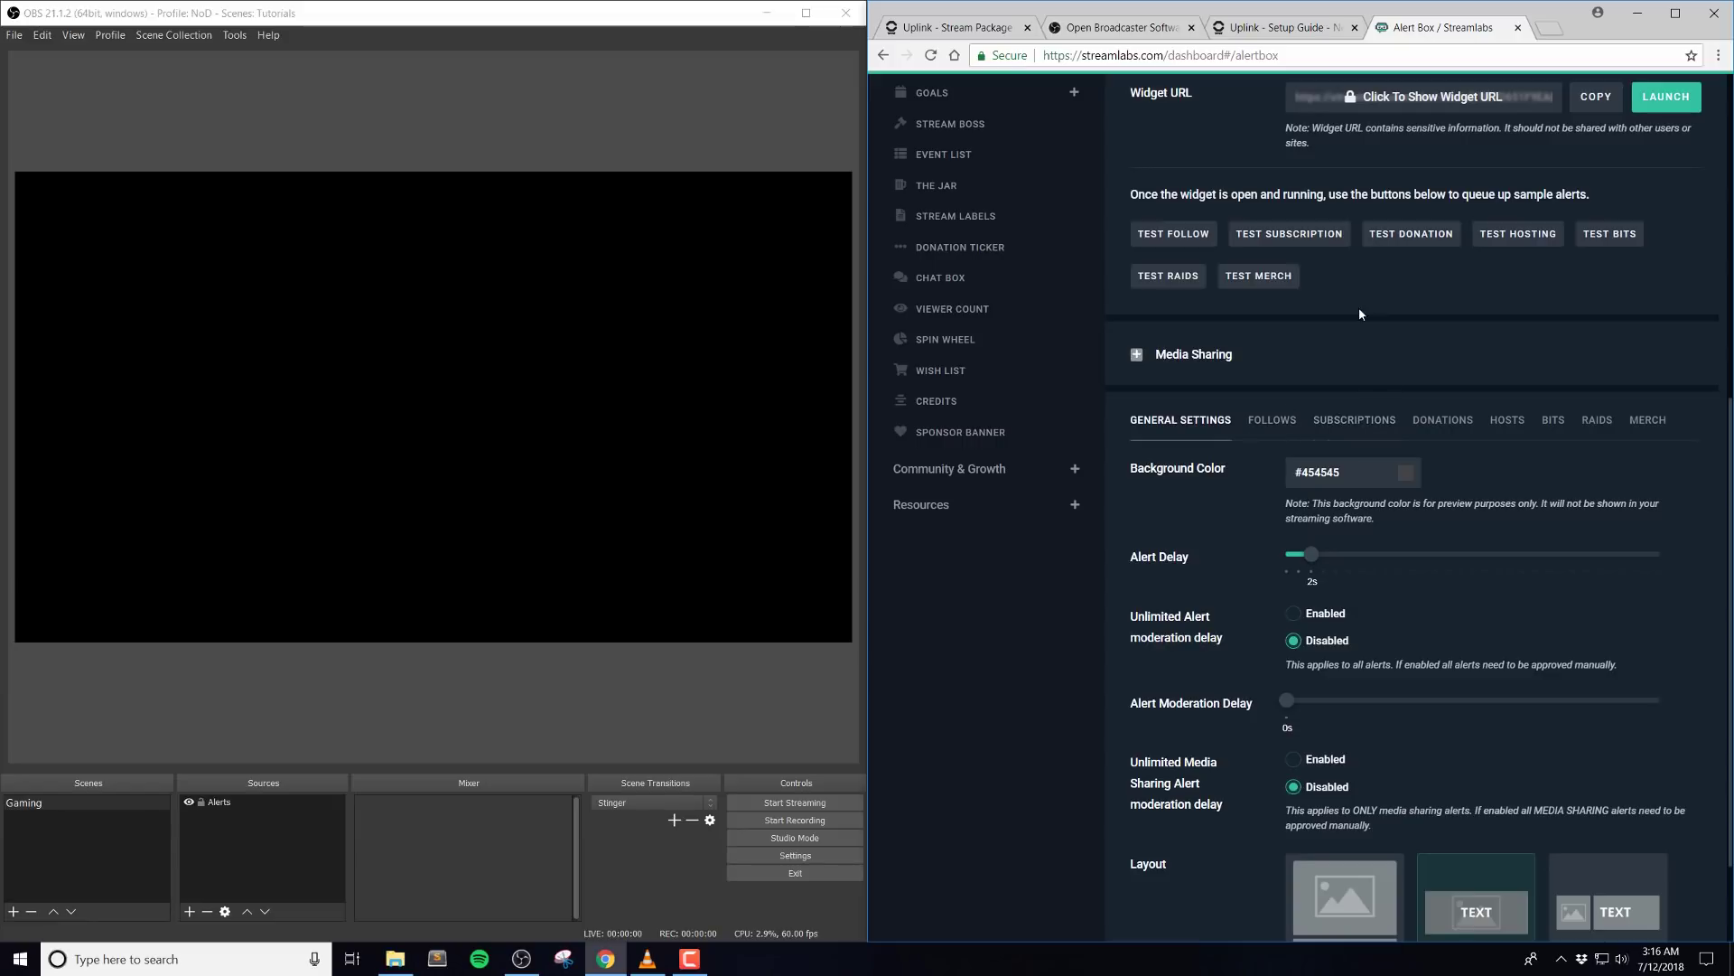
Open the Subscriptions alert settings and raise the sound volume from 30% to 50%.
click(1370, 366)
click(1370, 363)
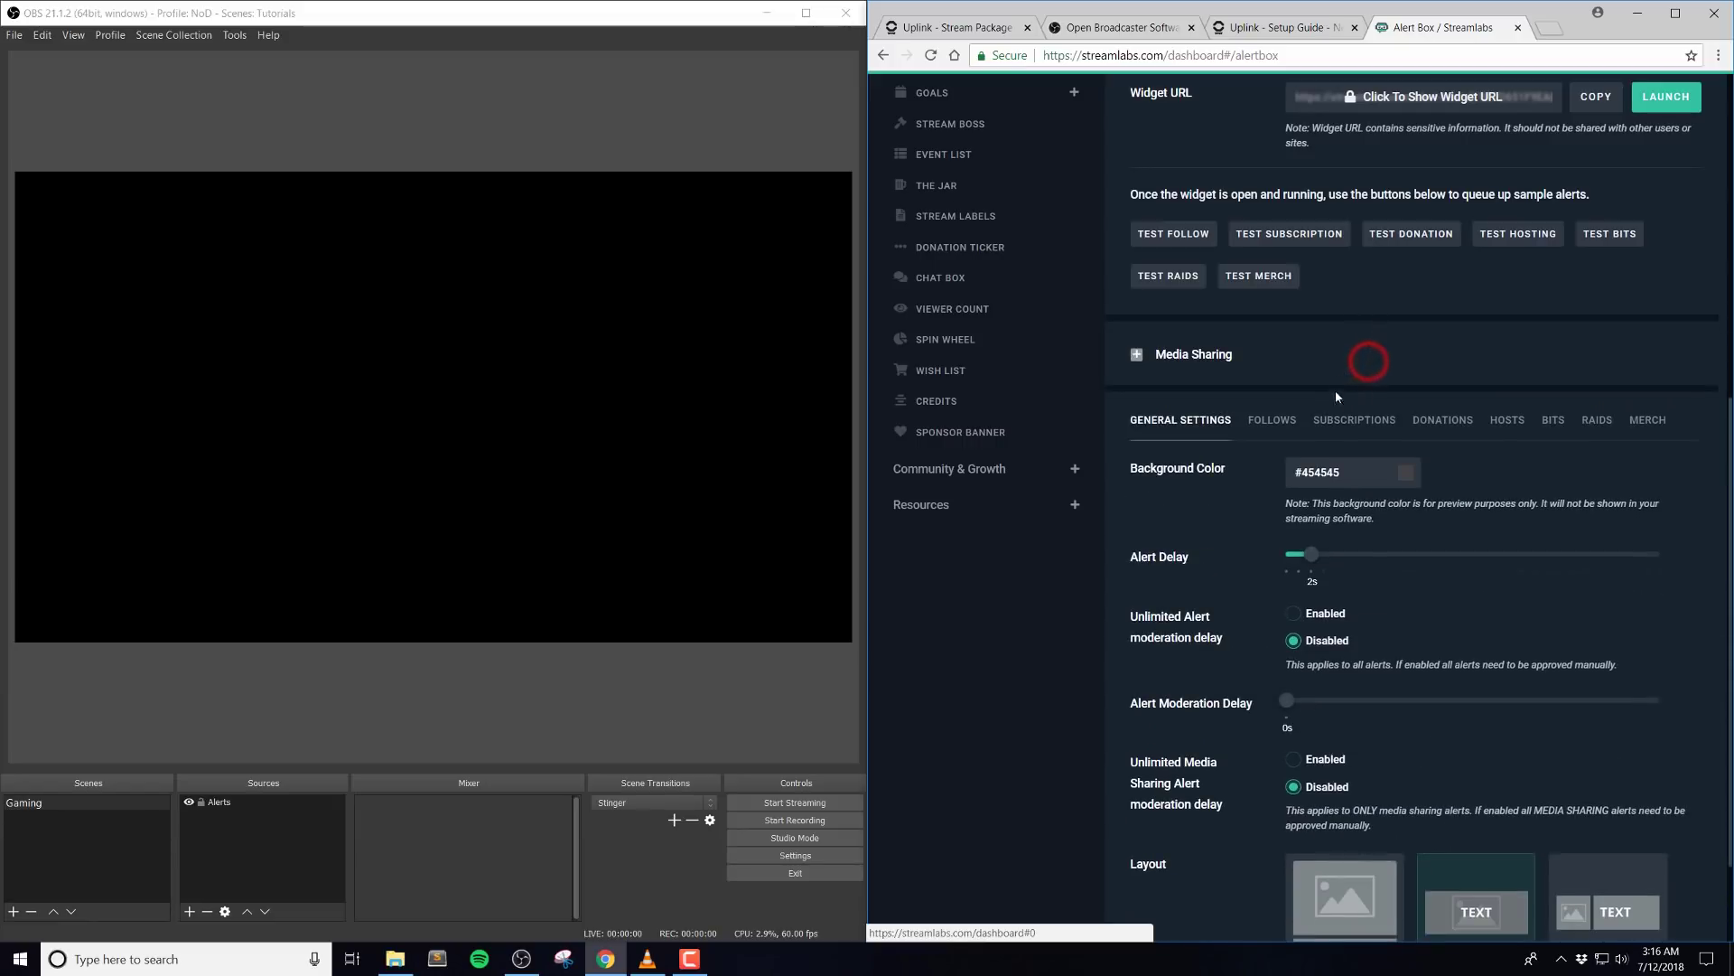
click(1355, 423)
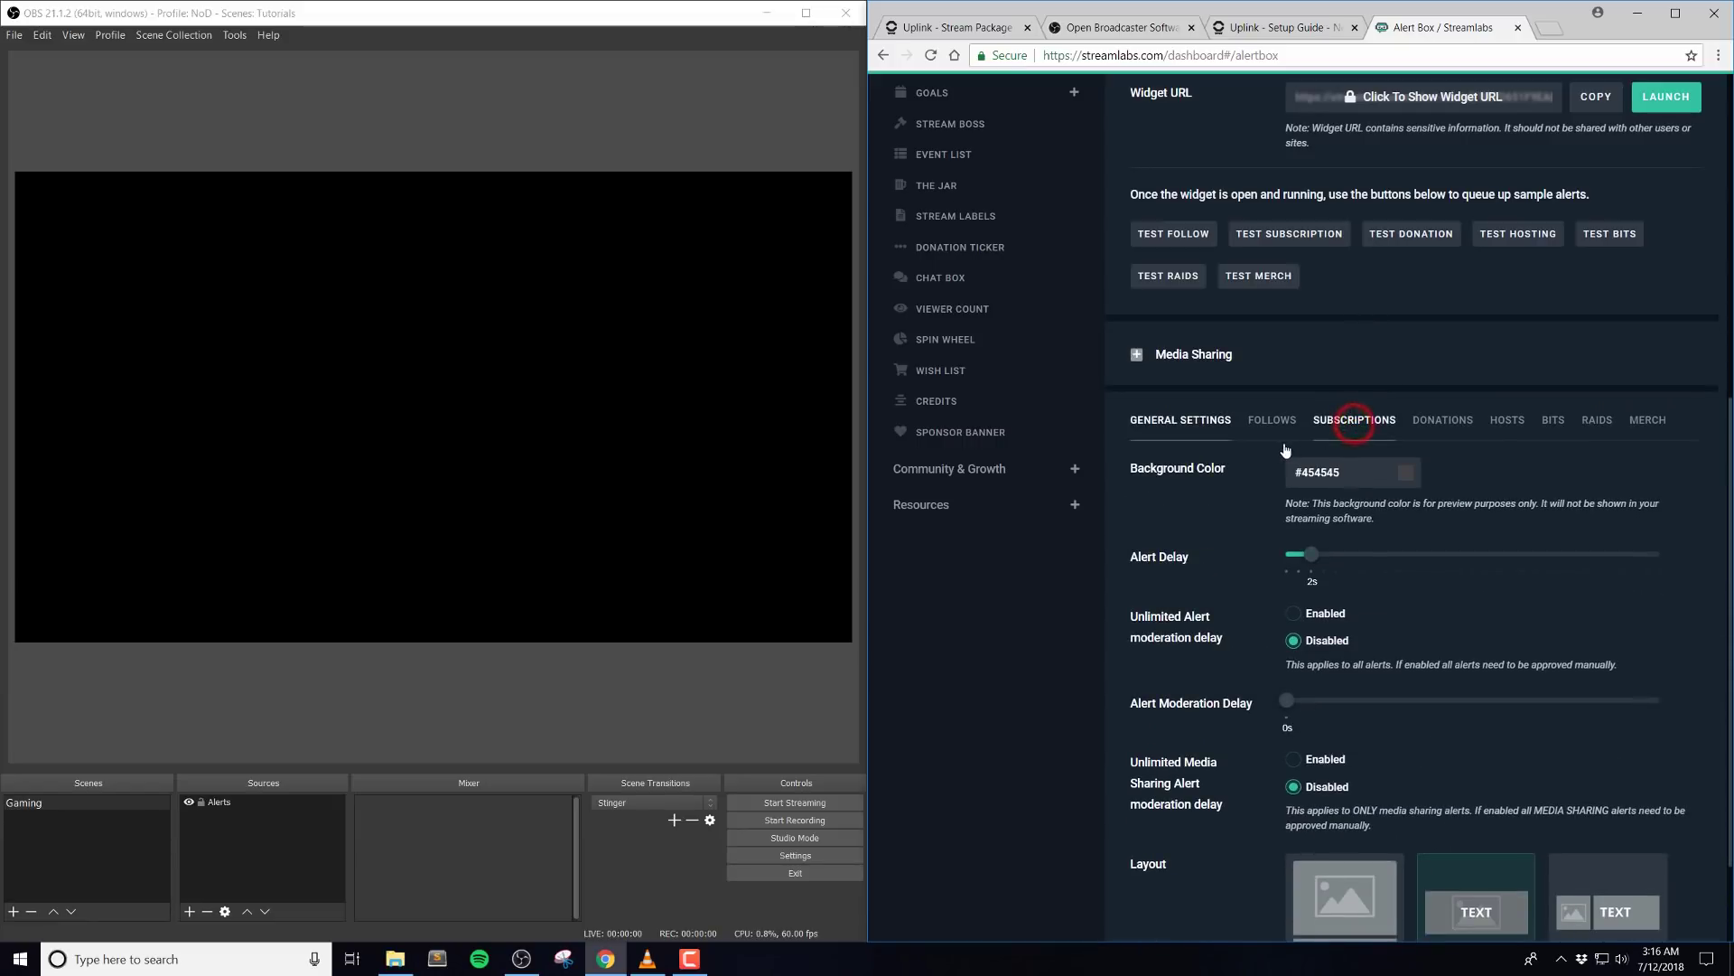
scroll(1264, 416, down, 10)
scroll(1247, 410, up, 2)
scroll(1248, 409, up, 3)
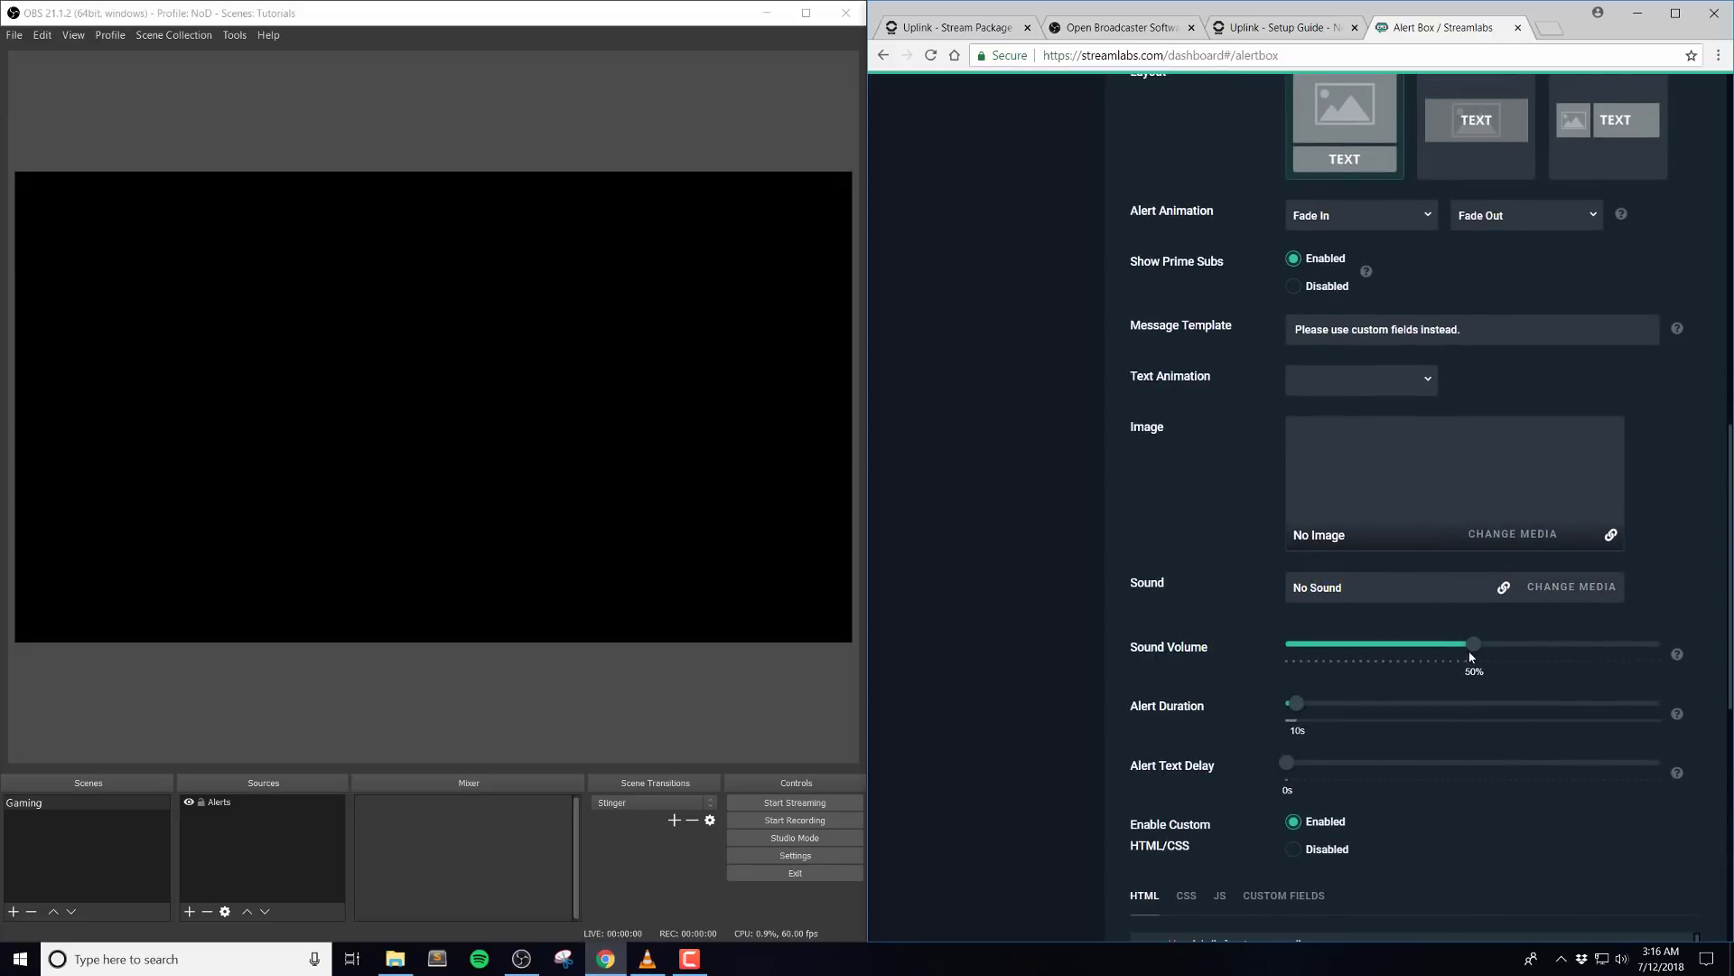
drag(1477, 654, 1422, 652)
mouse_move(1530, 660)
mouse_down()
mouse_move(1404, 662)
mouse_move(1496, 665)
mouse_up()
Expand Resub Message Settings and set Show Message to Do not show.
scroll(1192, 571, down, 2)
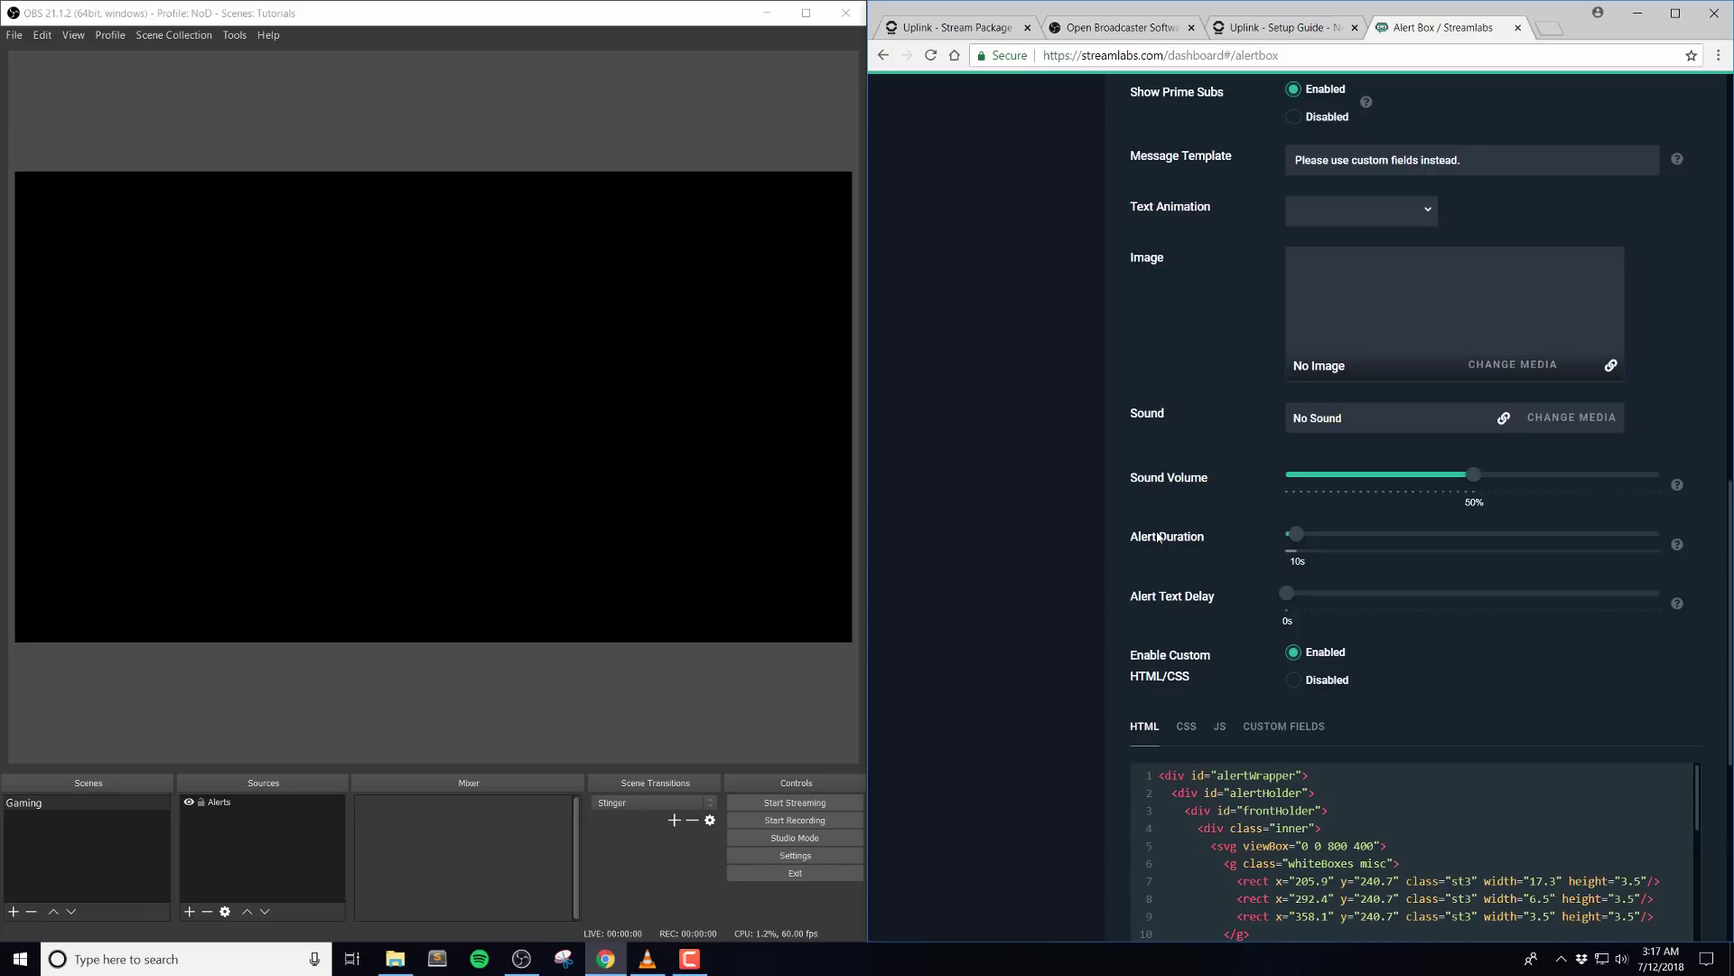
scroll(1163, 536, down, 6)
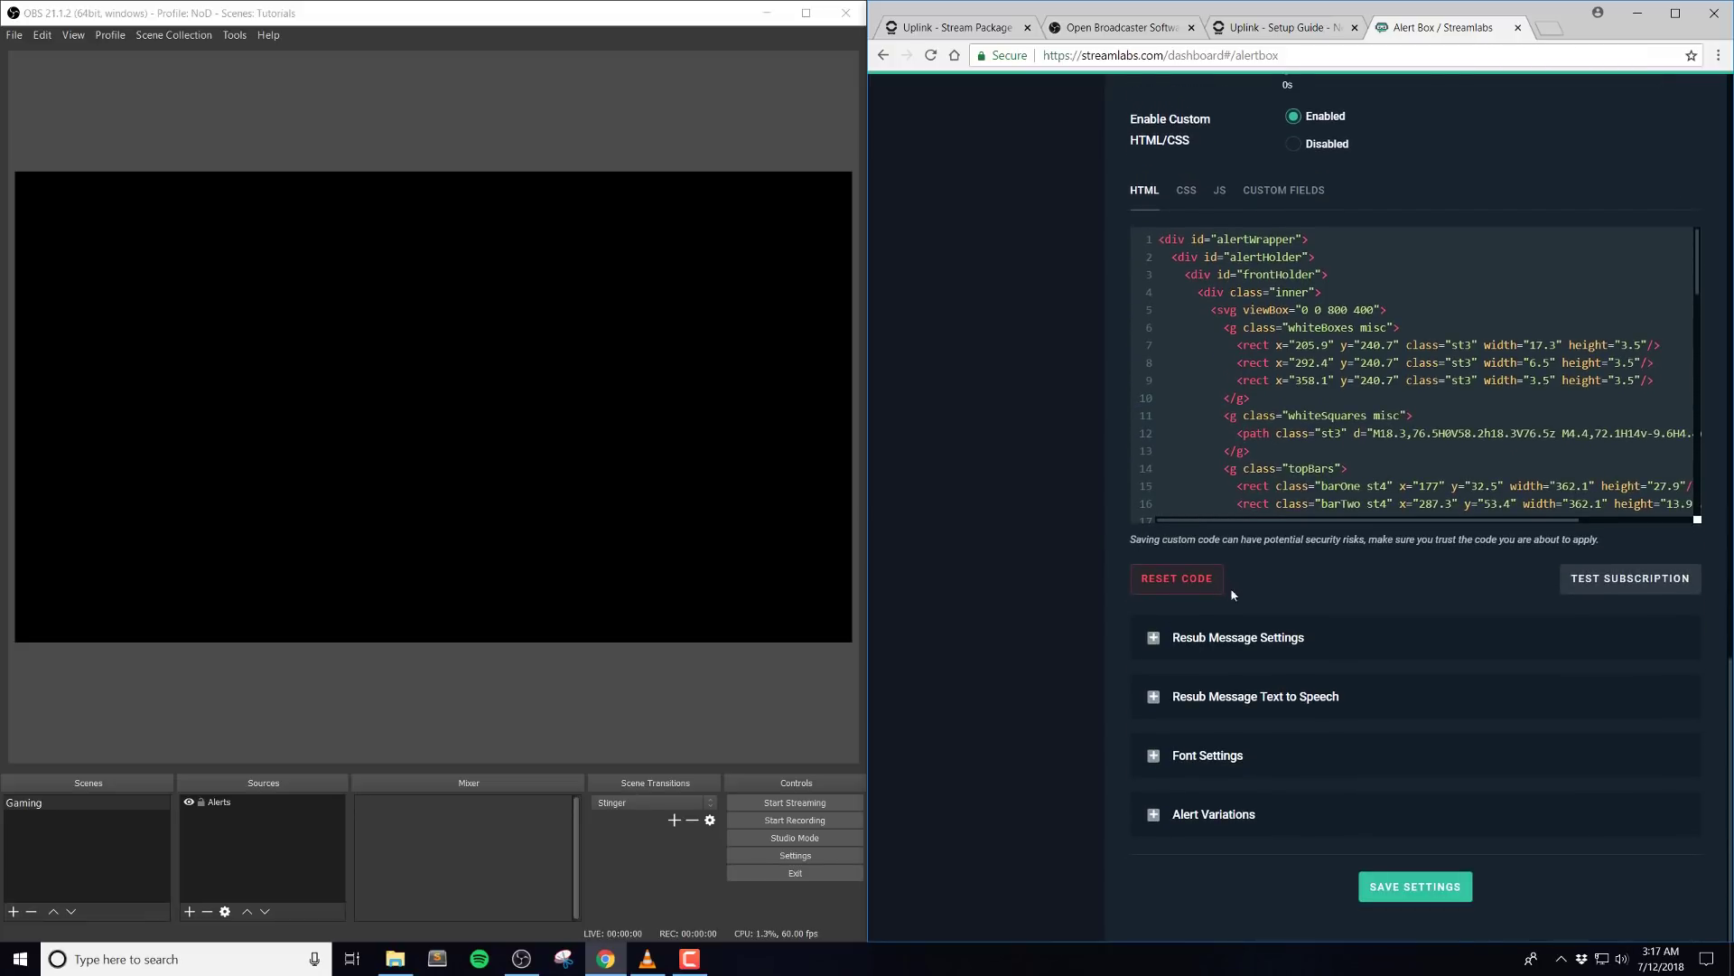
click(1243, 636)
scroll(1264, 587, down, 2)
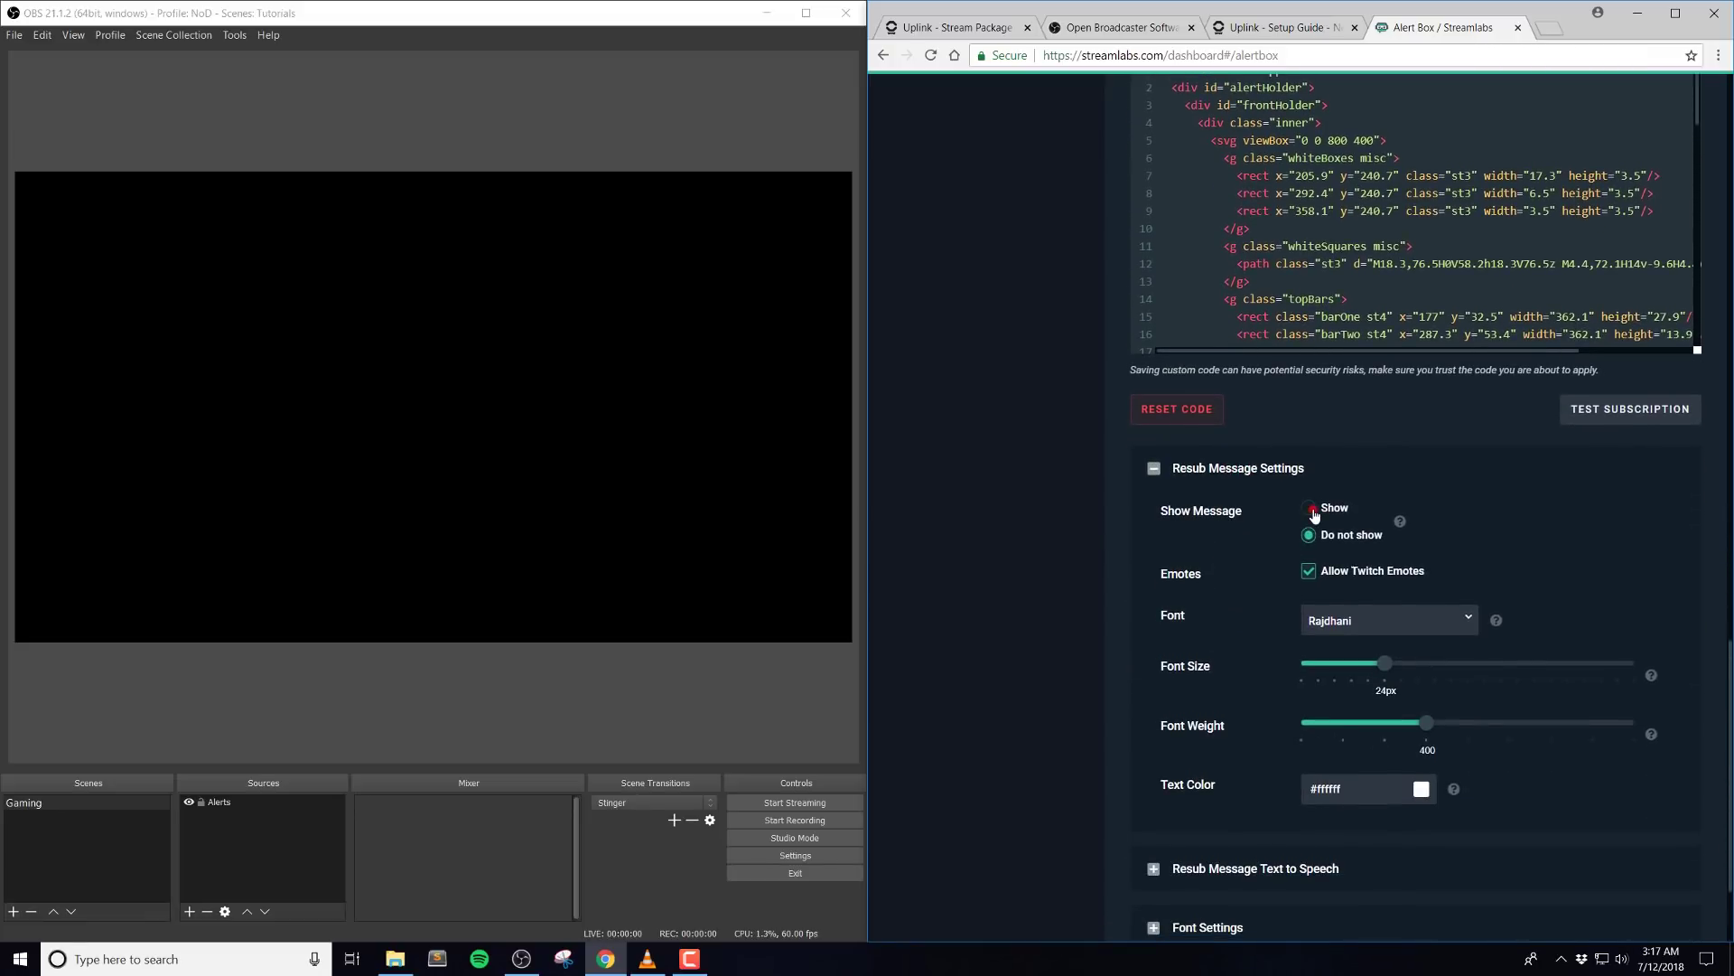
click(1309, 508)
click(1310, 534)
scroll(1120, 548, up, 8)
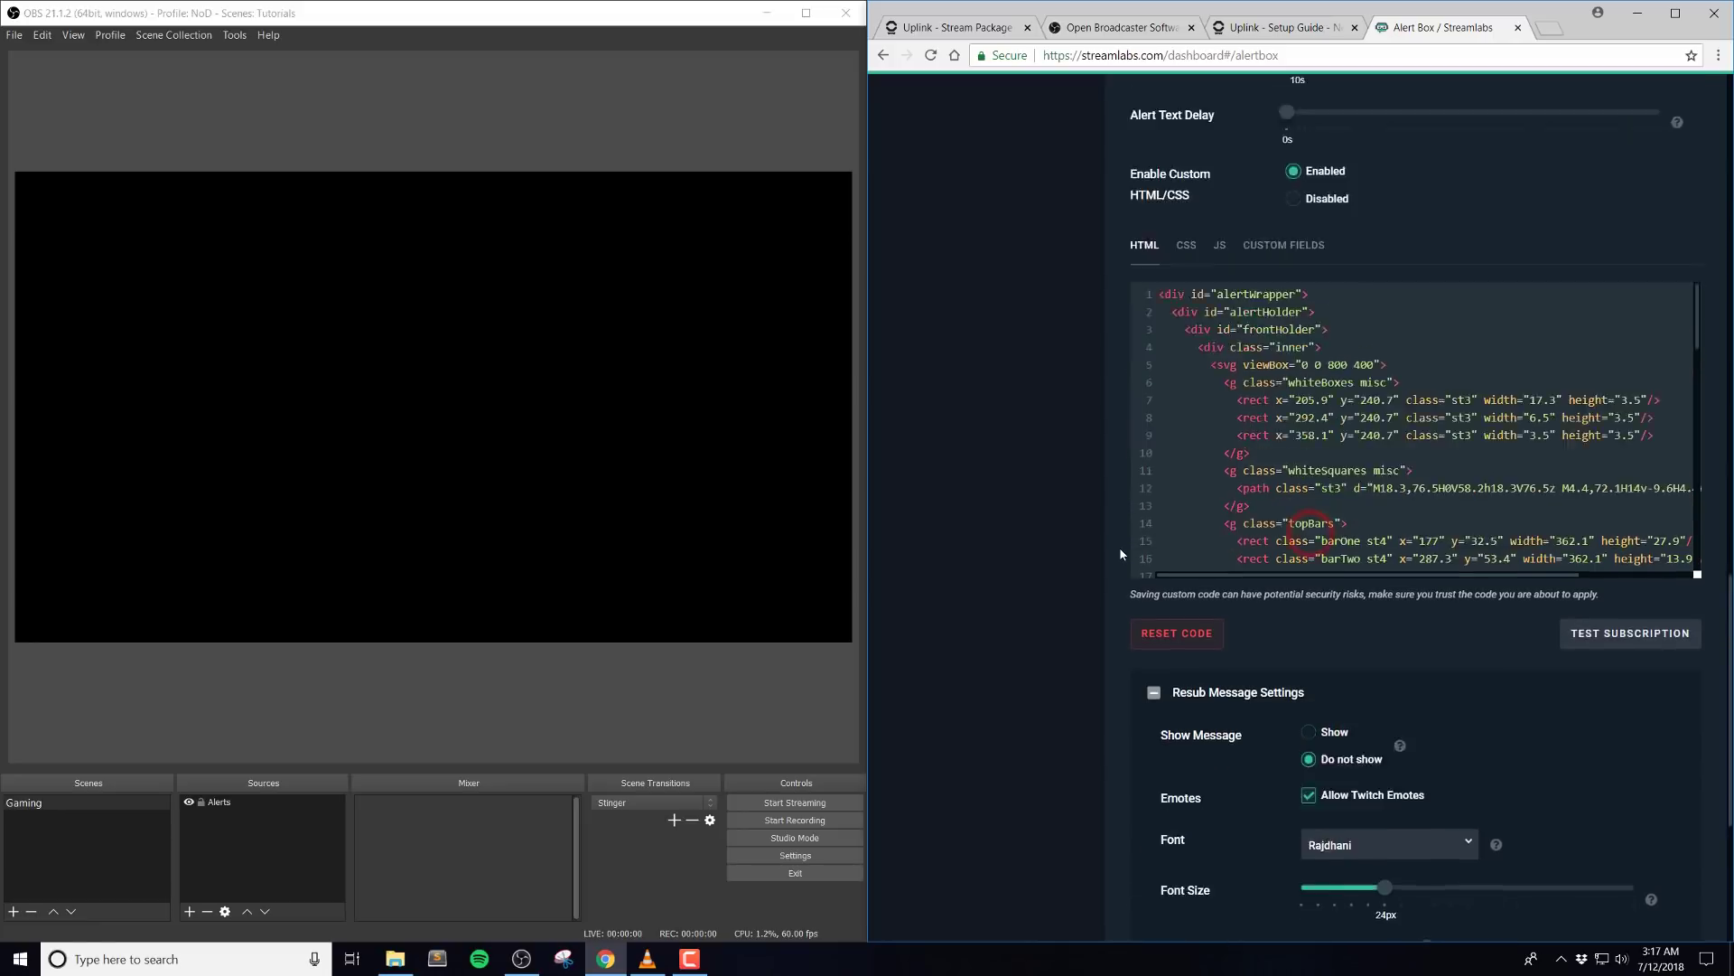
scroll(1120, 549, up, 7)
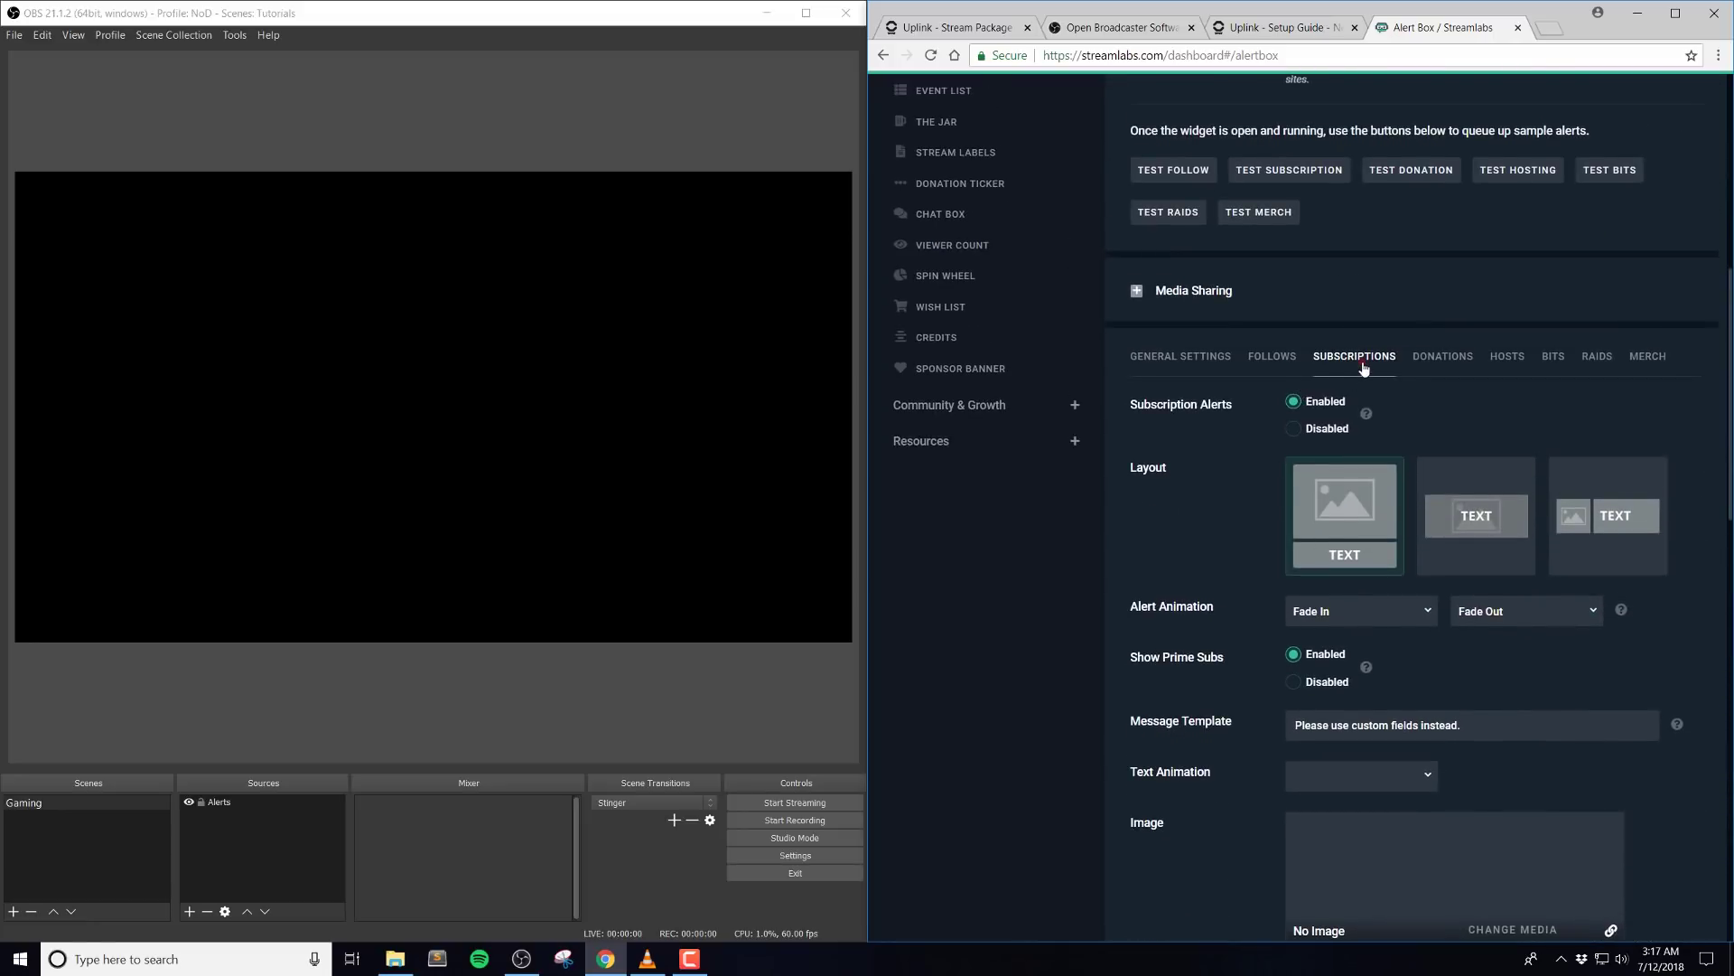
scroll(1125, 550, down, 7)
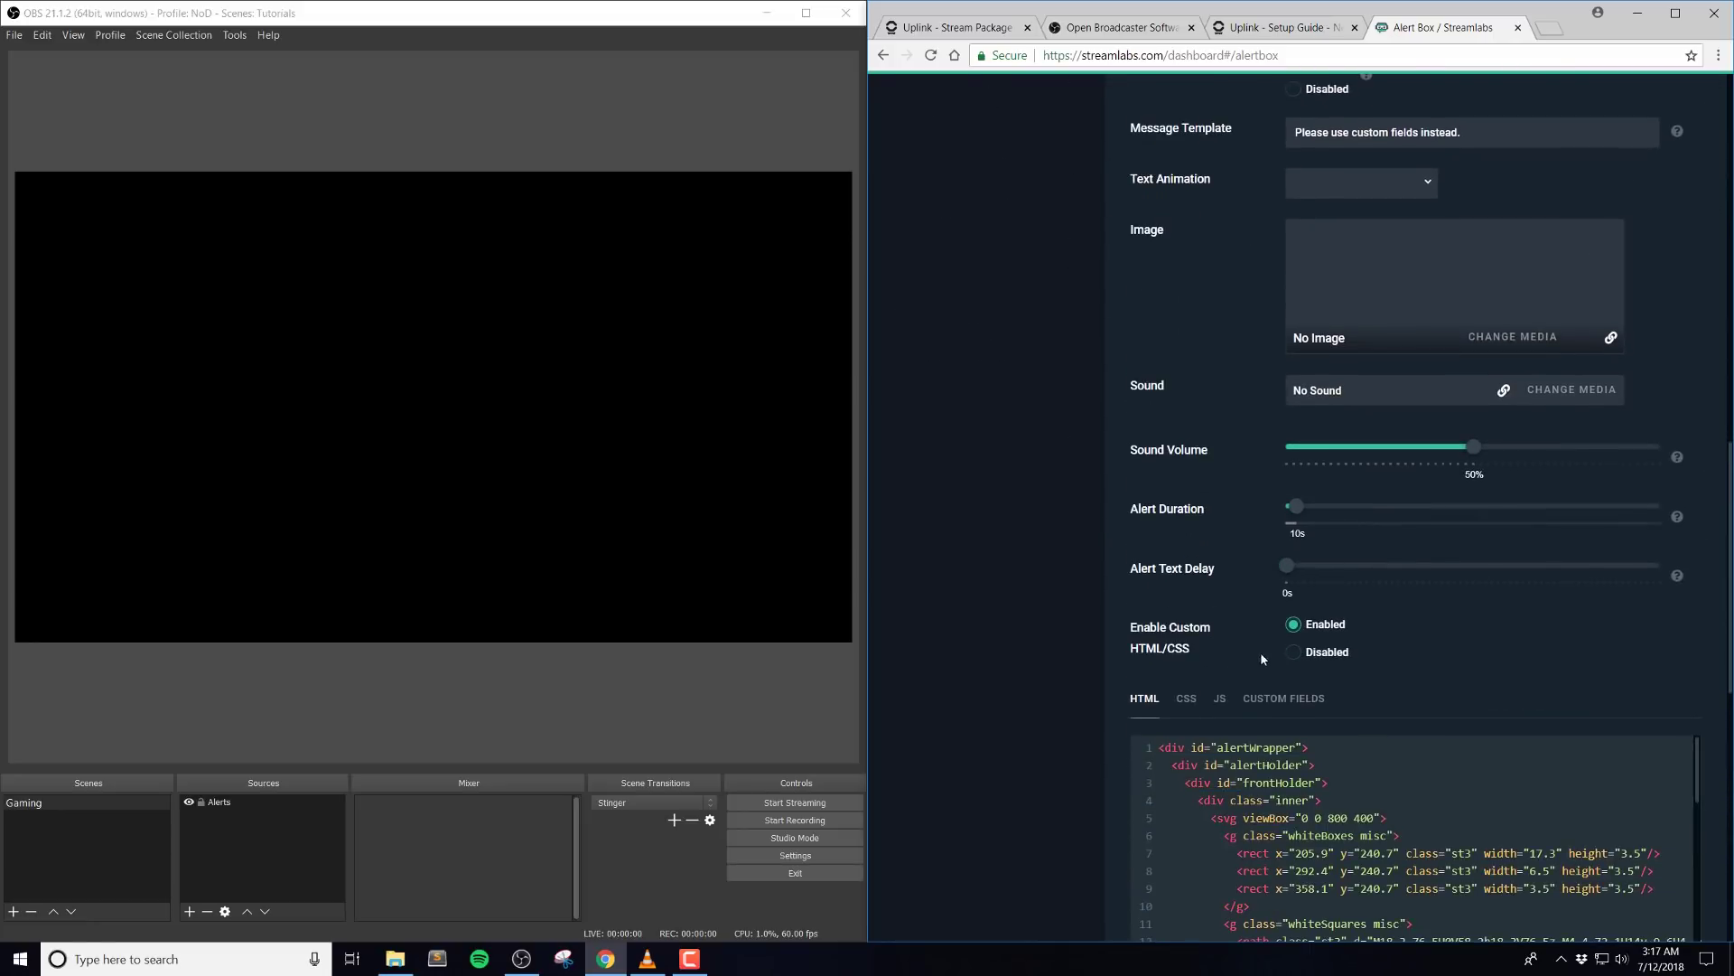
Open the subscription alert's custom fields and keep the clone-element-behind option on yes.
click(1273, 698)
scroll(1161, 511, down, 4)
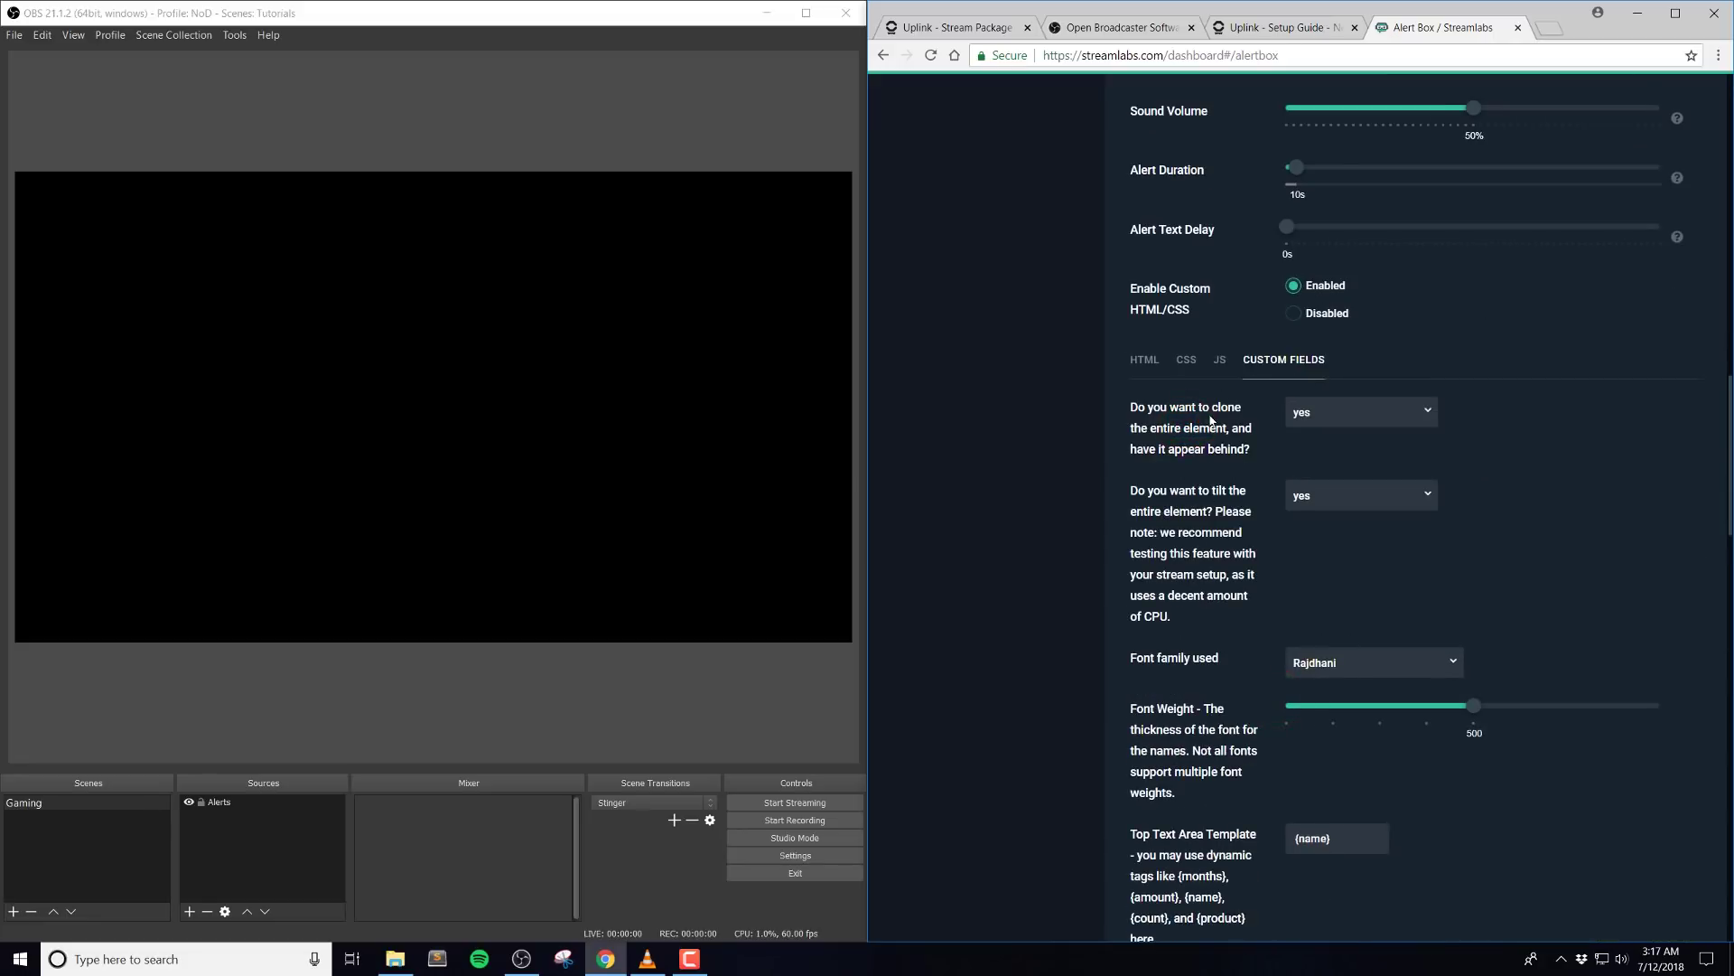
click(1336, 418)
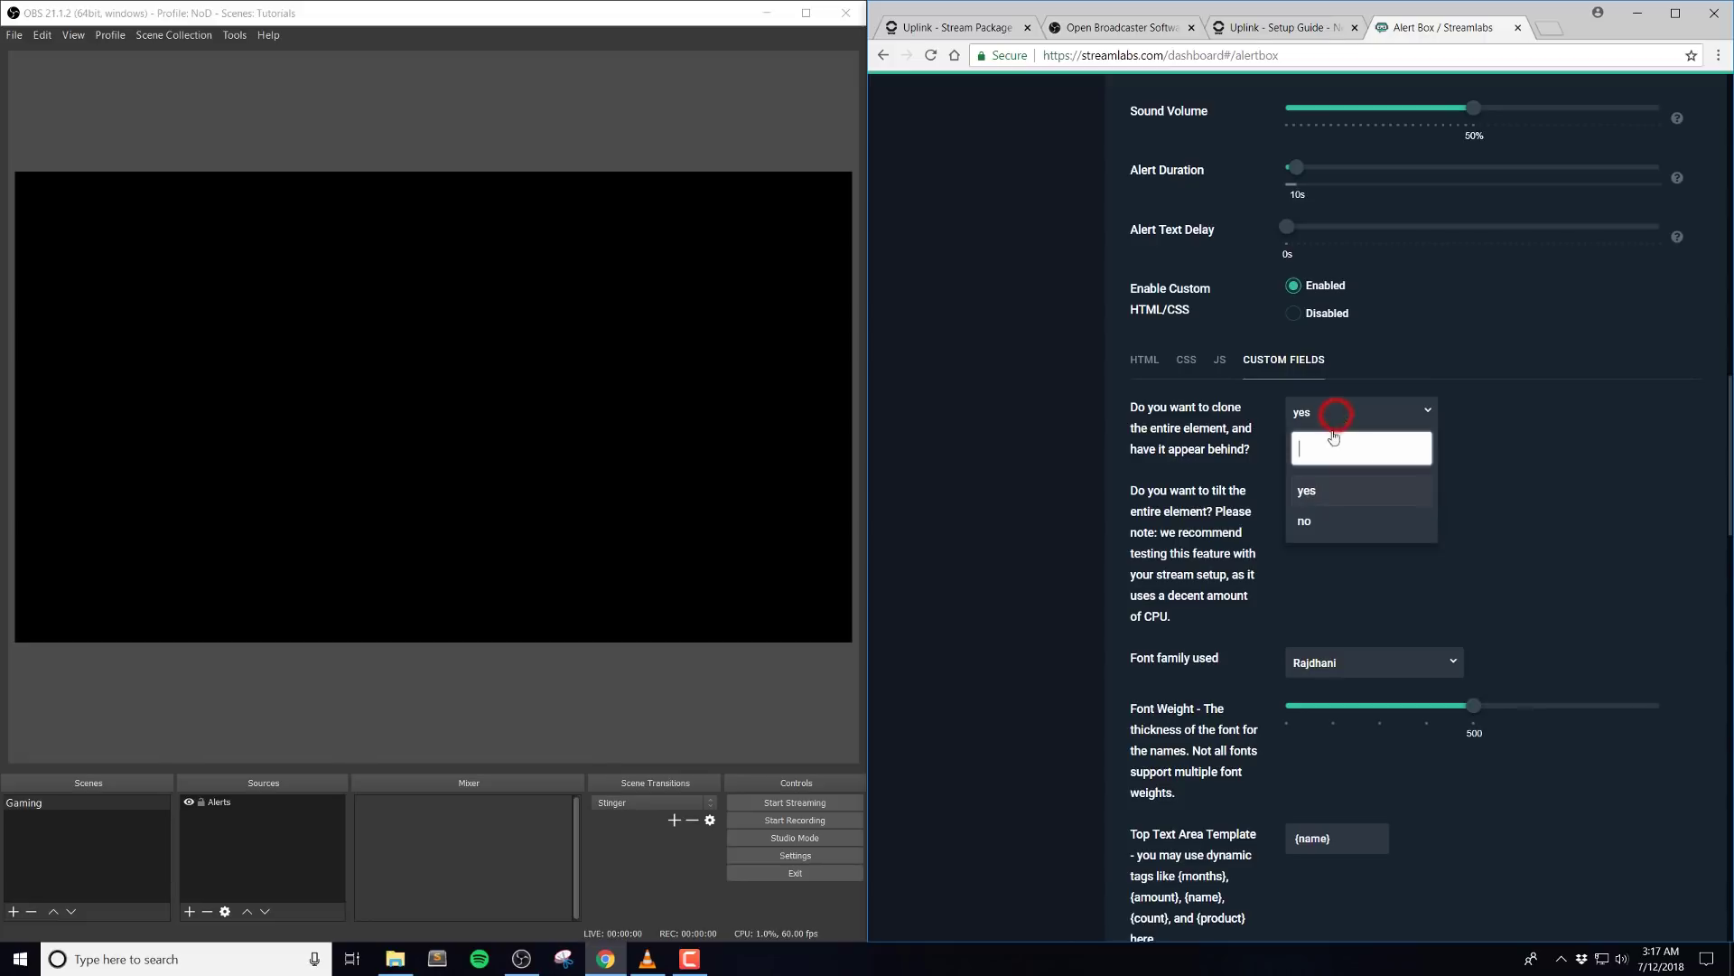
click(1333, 500)
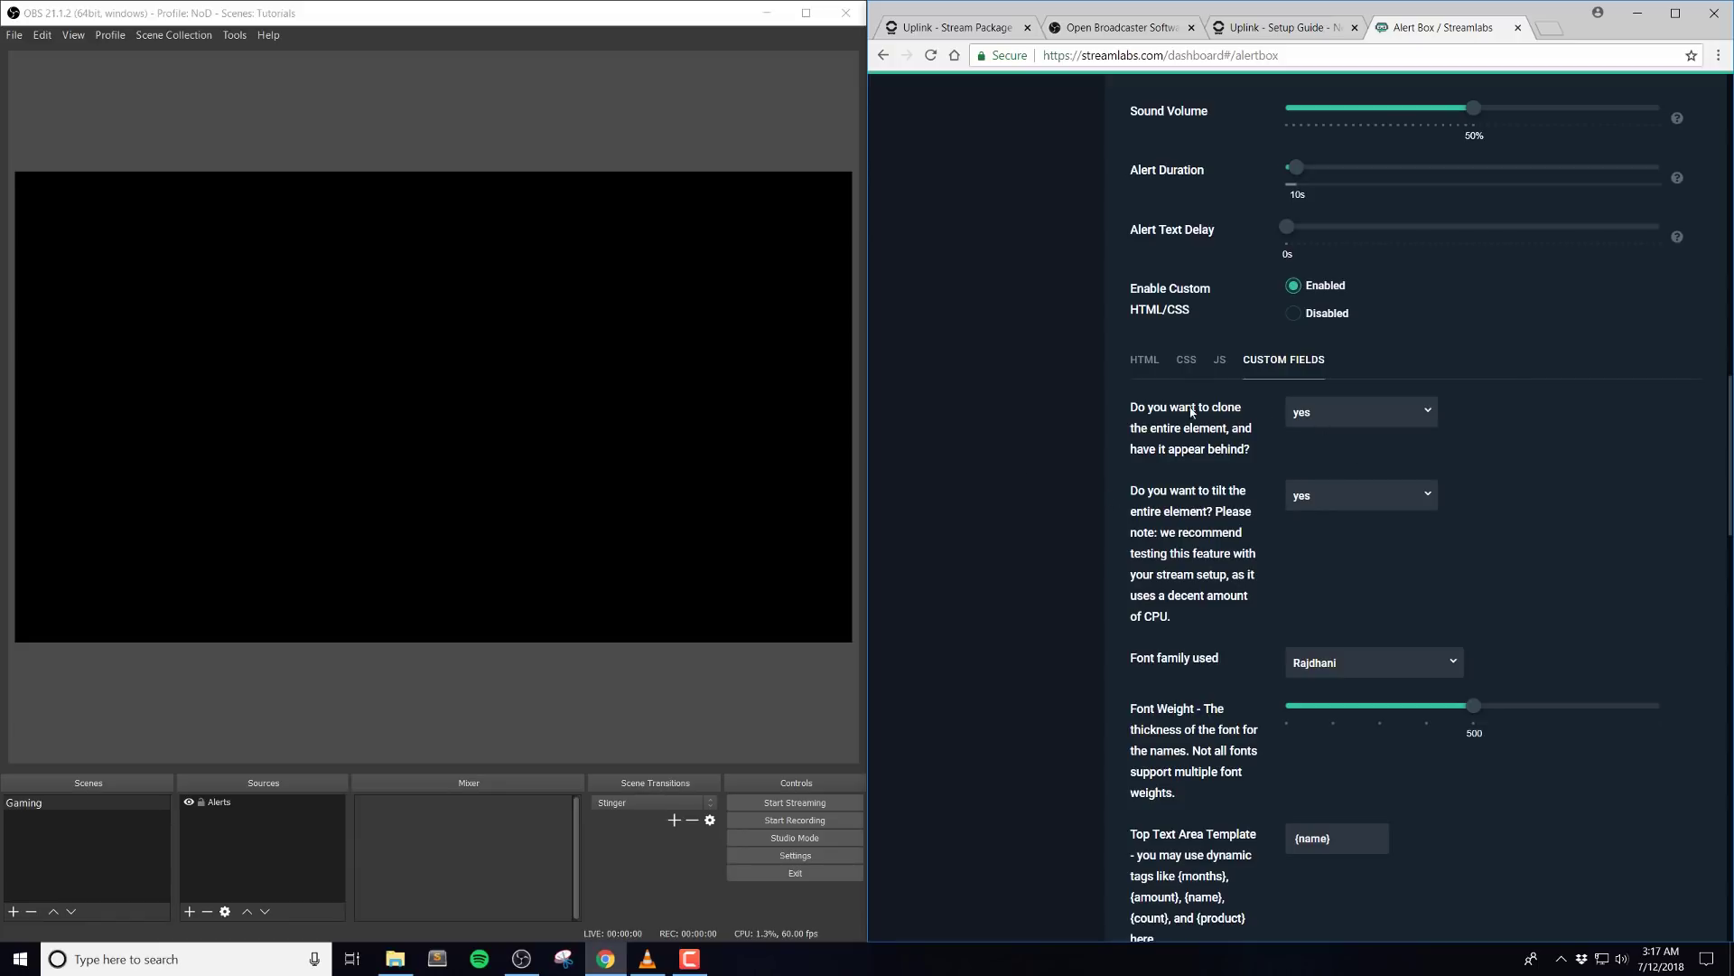
Keep the element tilt on yes and send a test subscription alert.
scroll(1284, 470, down, 2)
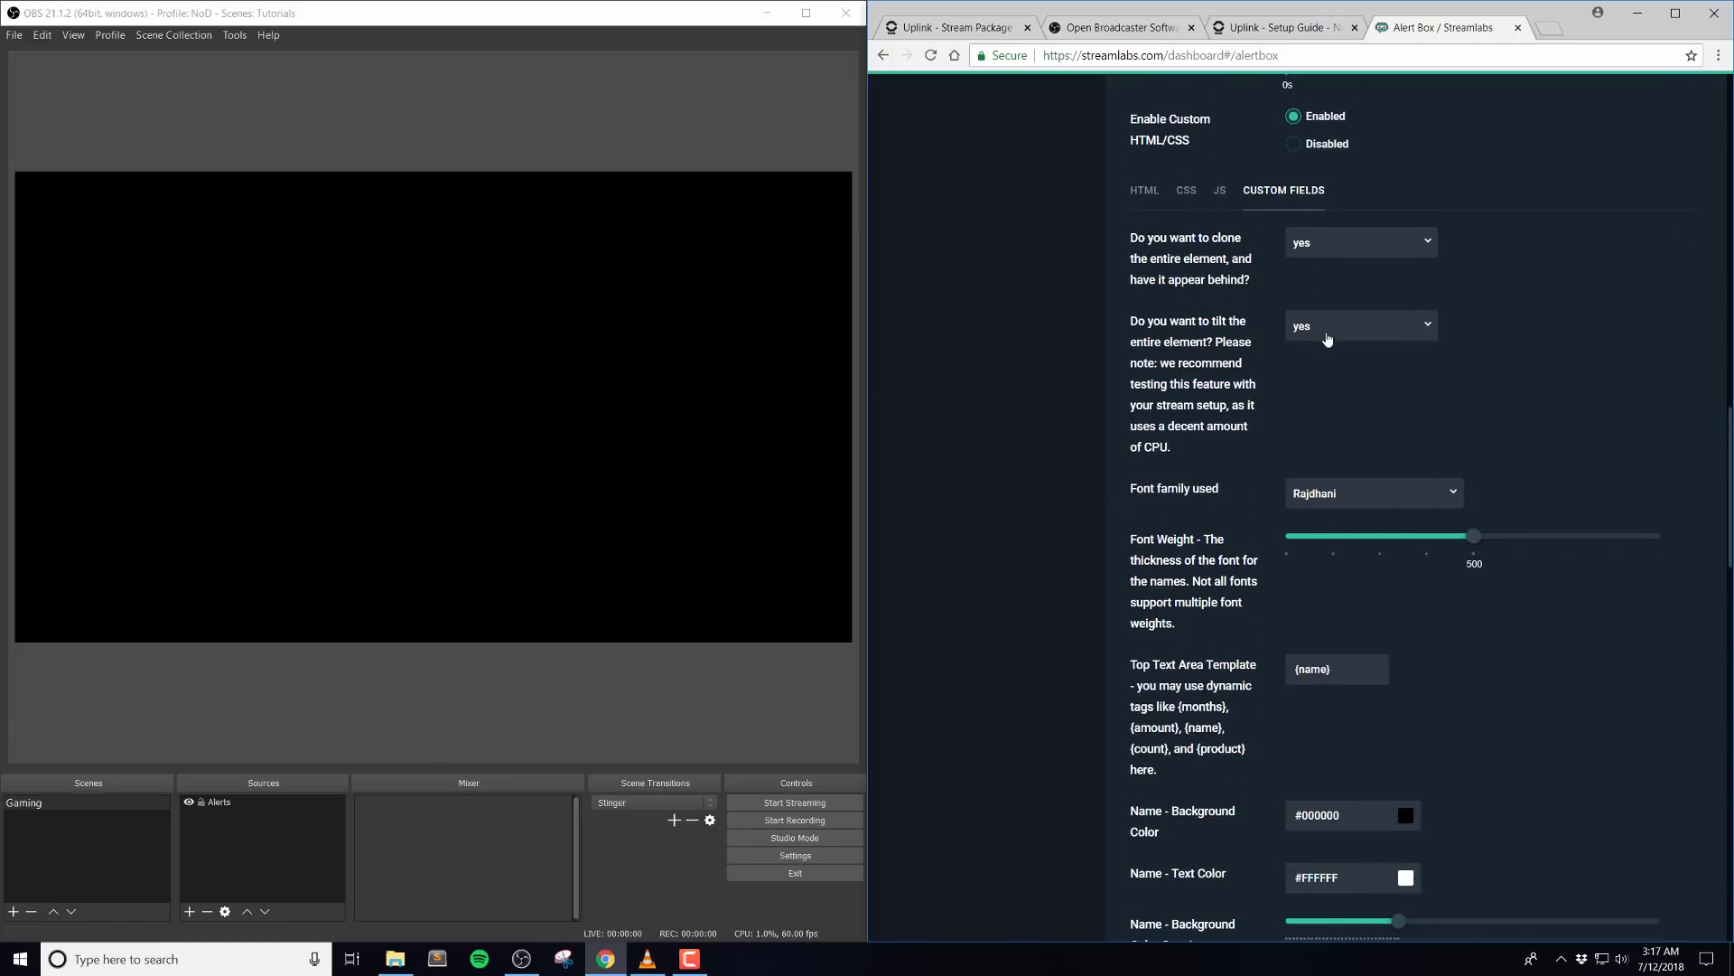
click(1332, 336)
click(1332, 329)
scroll(1130, 500, up, 9)
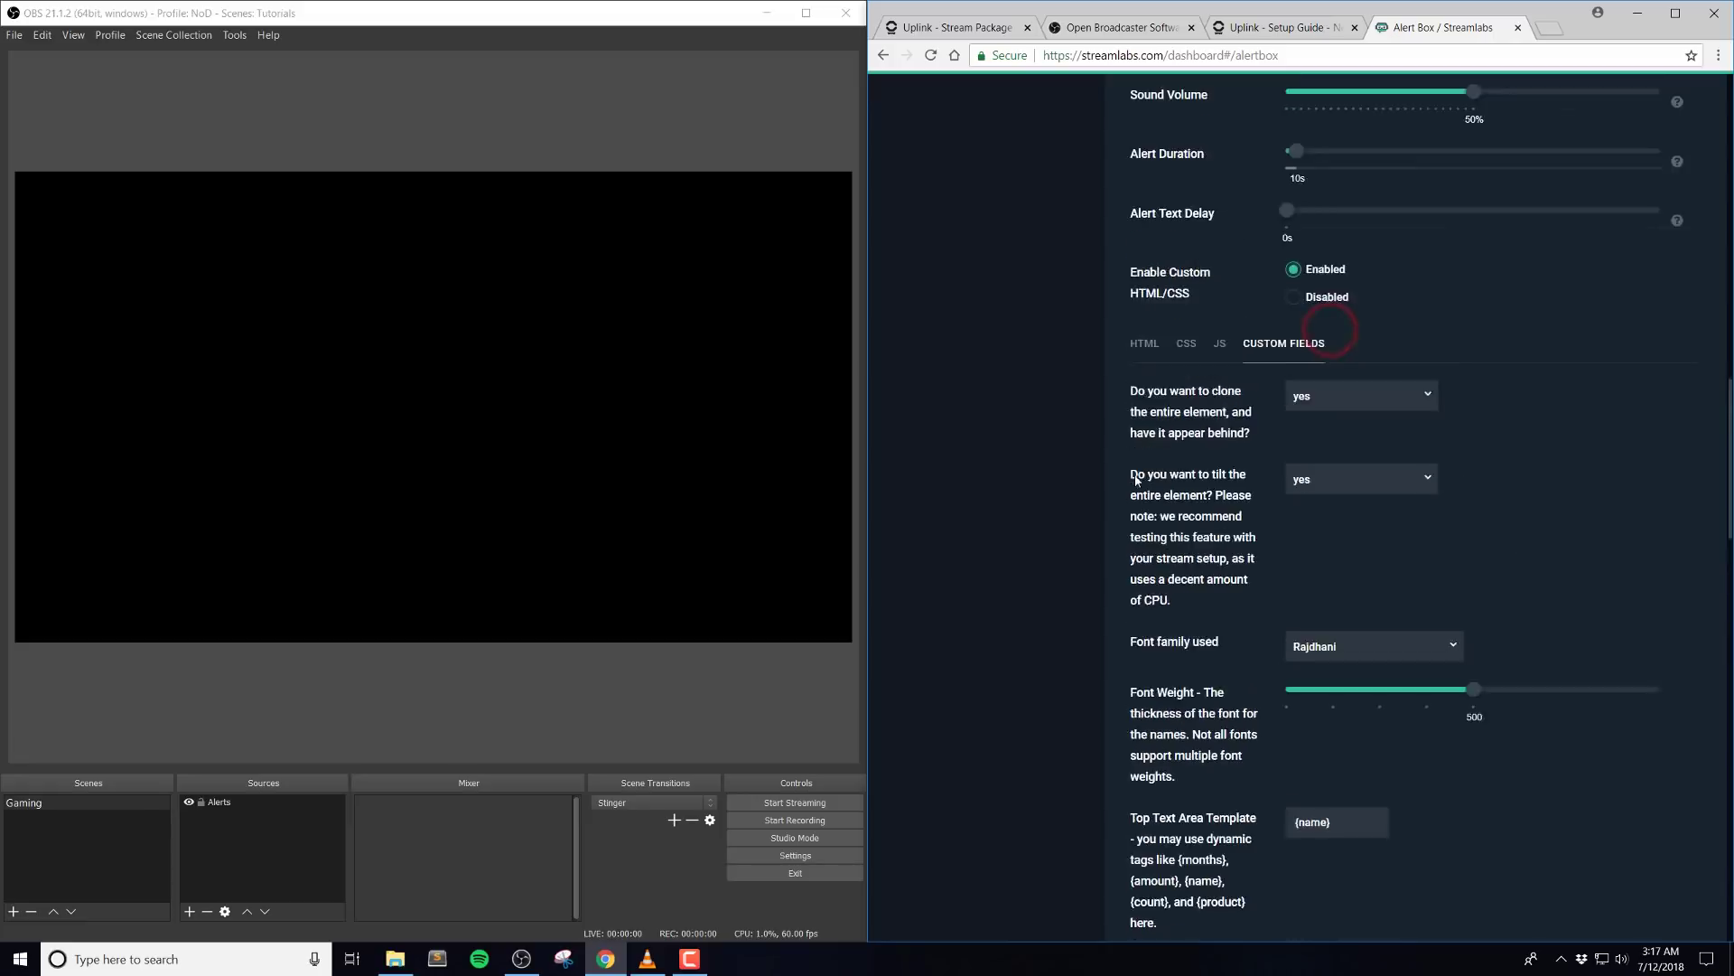
scroll(1129, 493, up, 6)
click(1281, 345)
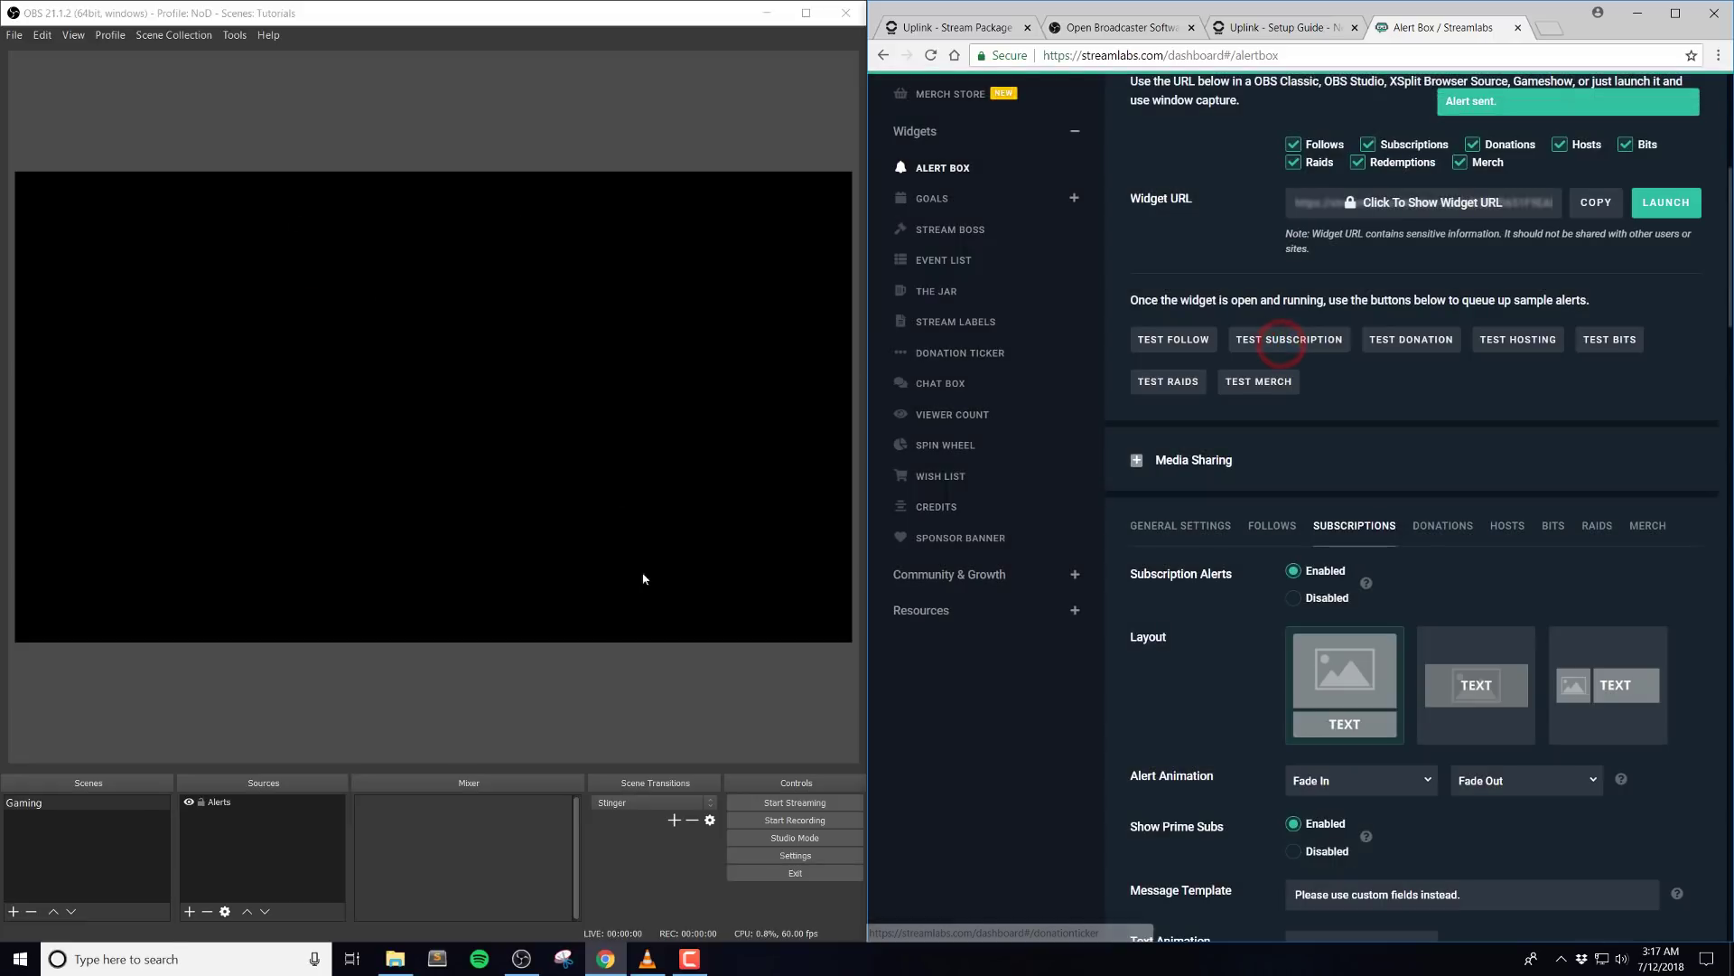
click(663, 603)
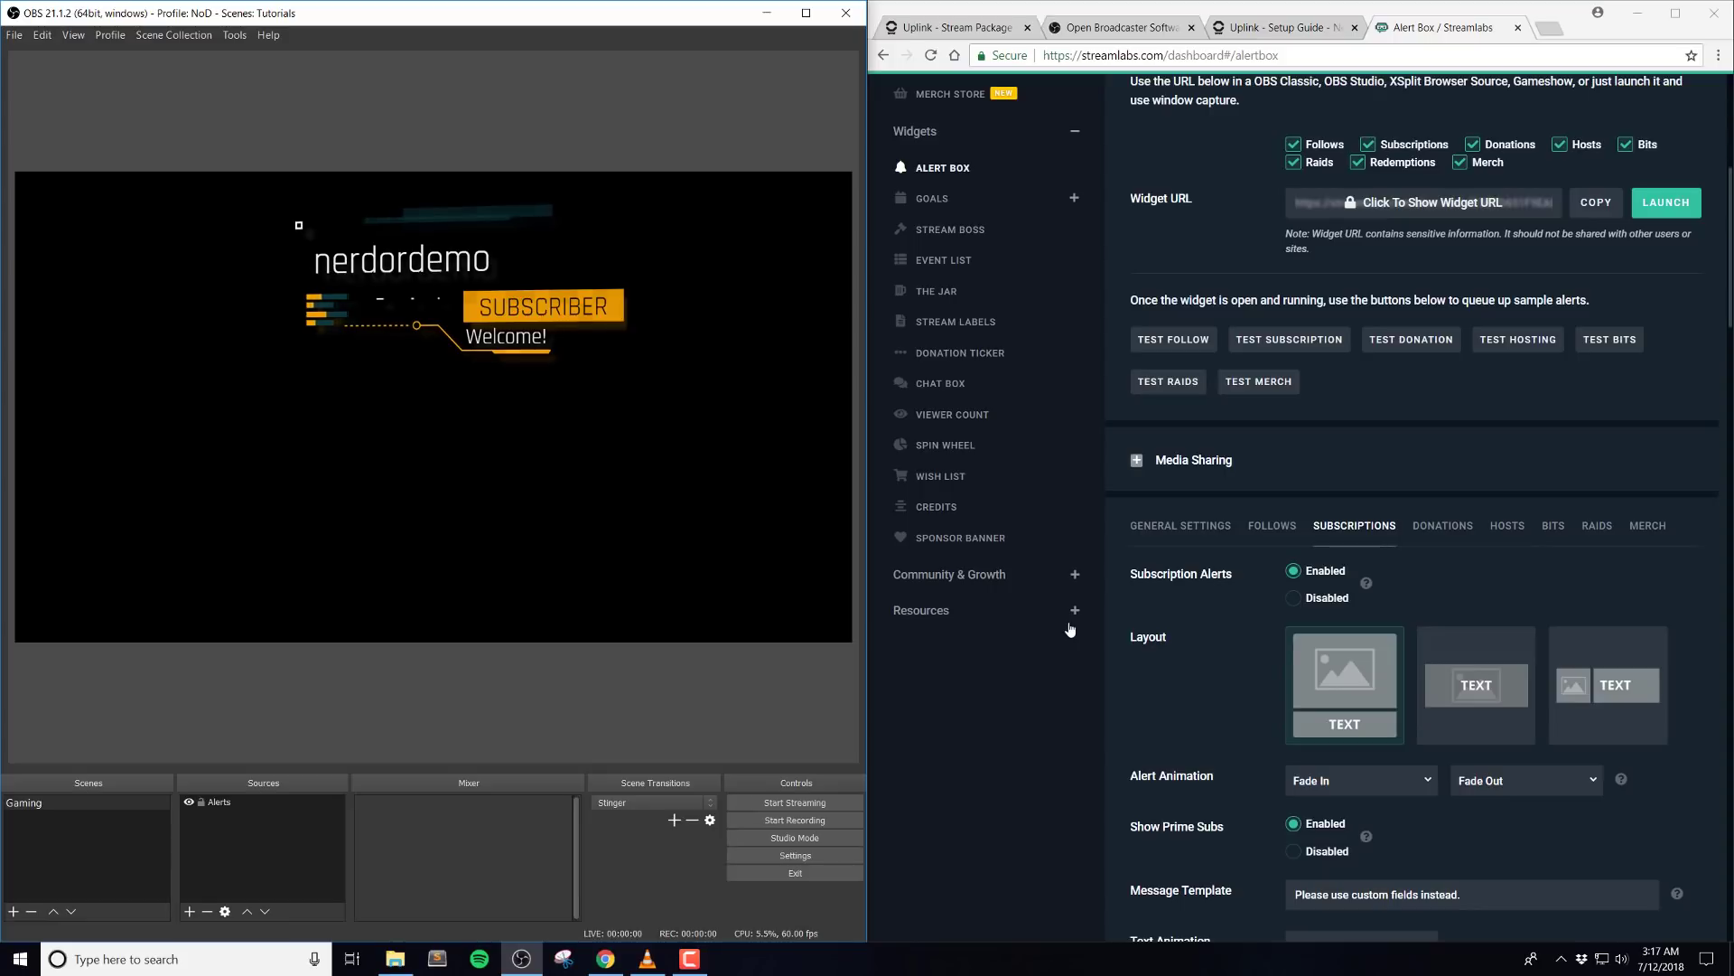
scroll(1070, 630, down, 1)
scroll(1071, 630, down, 9)
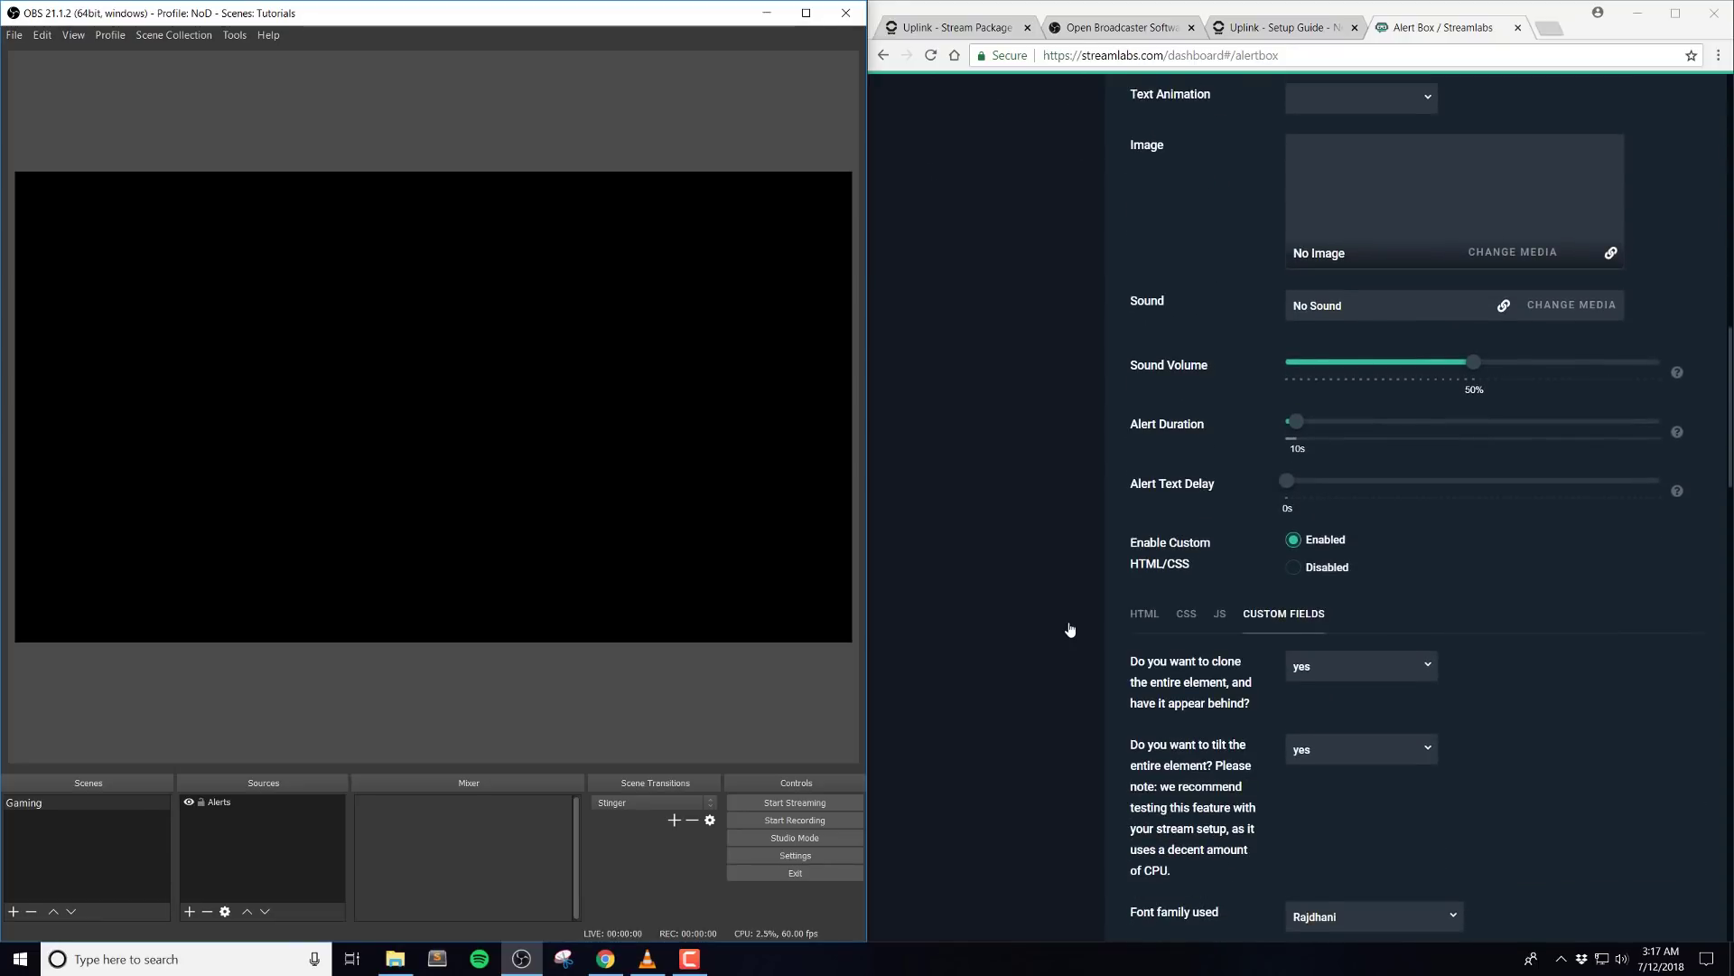
scroll(1071, 630, down, 3)
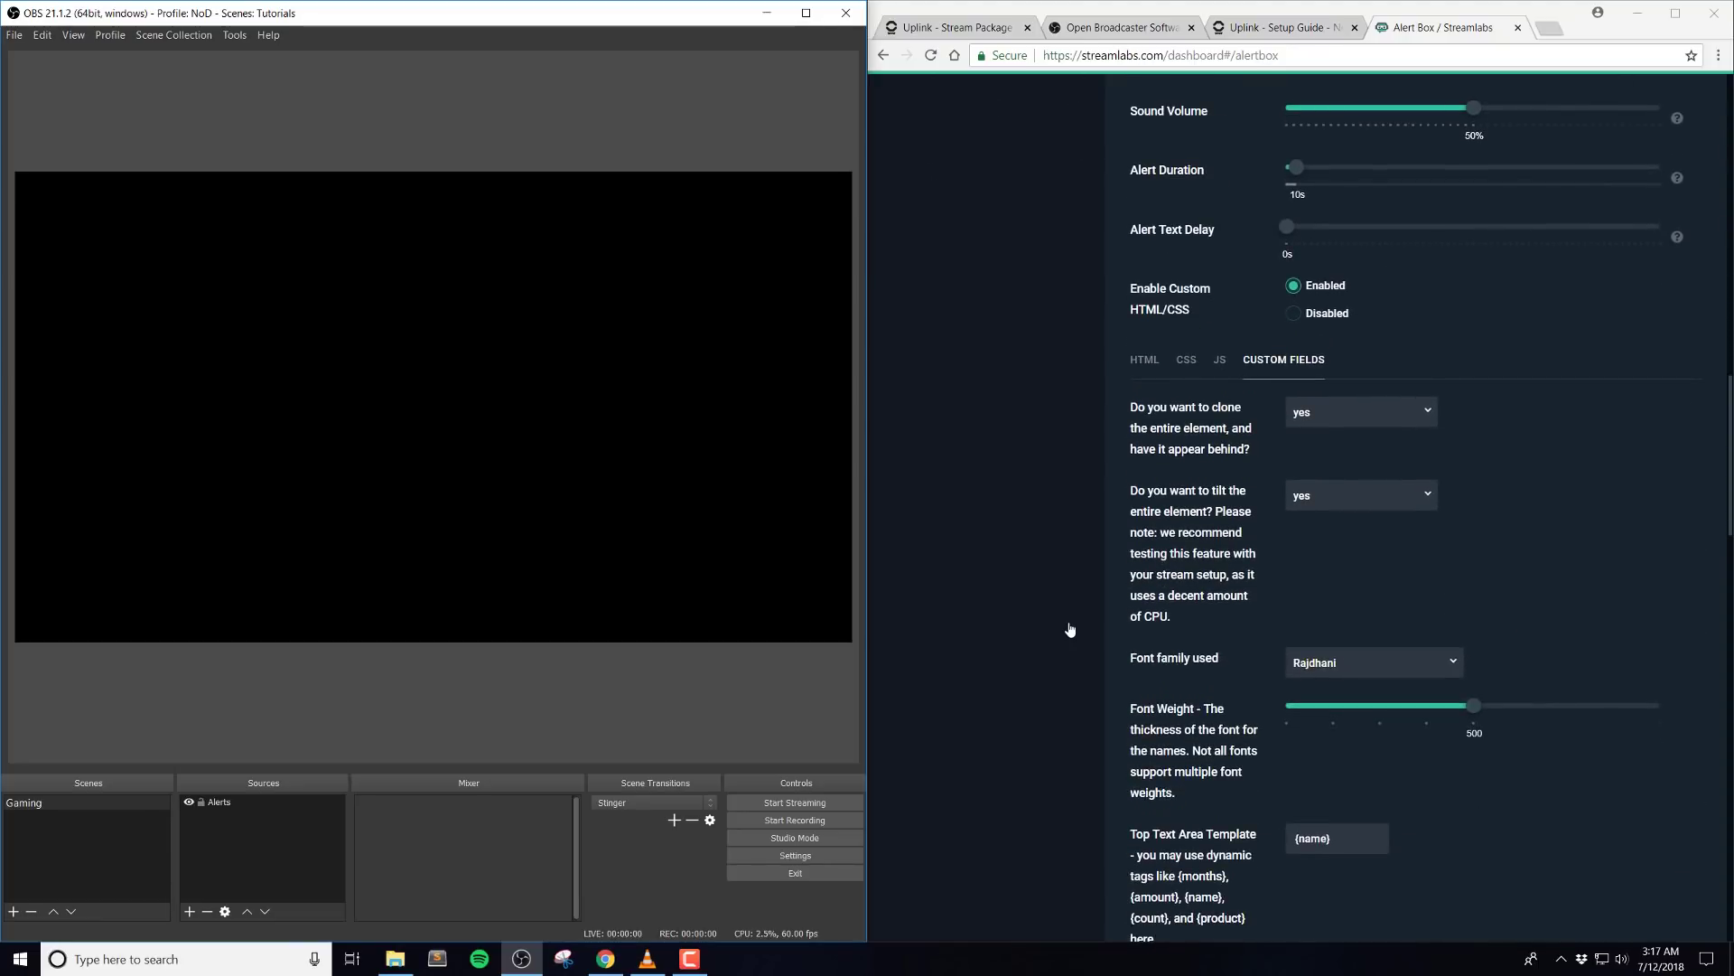
scroll(1070, 629, down, 2)
scroll(1070, 630, up, 5)
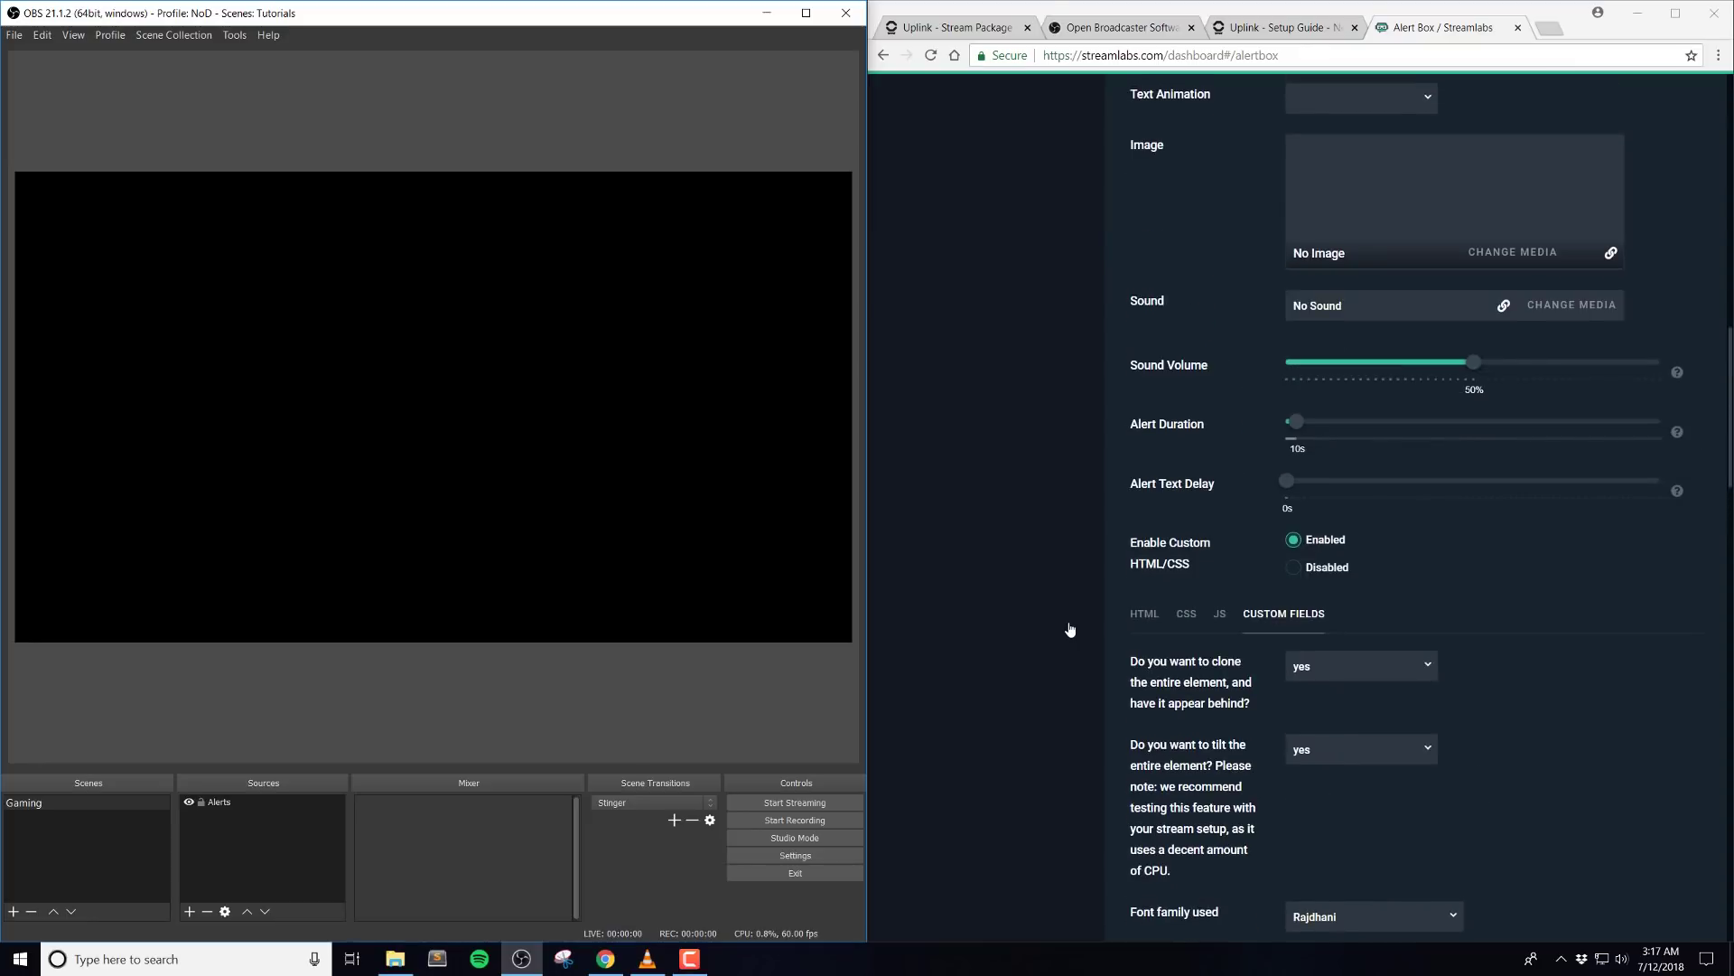
scroll(1071, 630, down, 2)
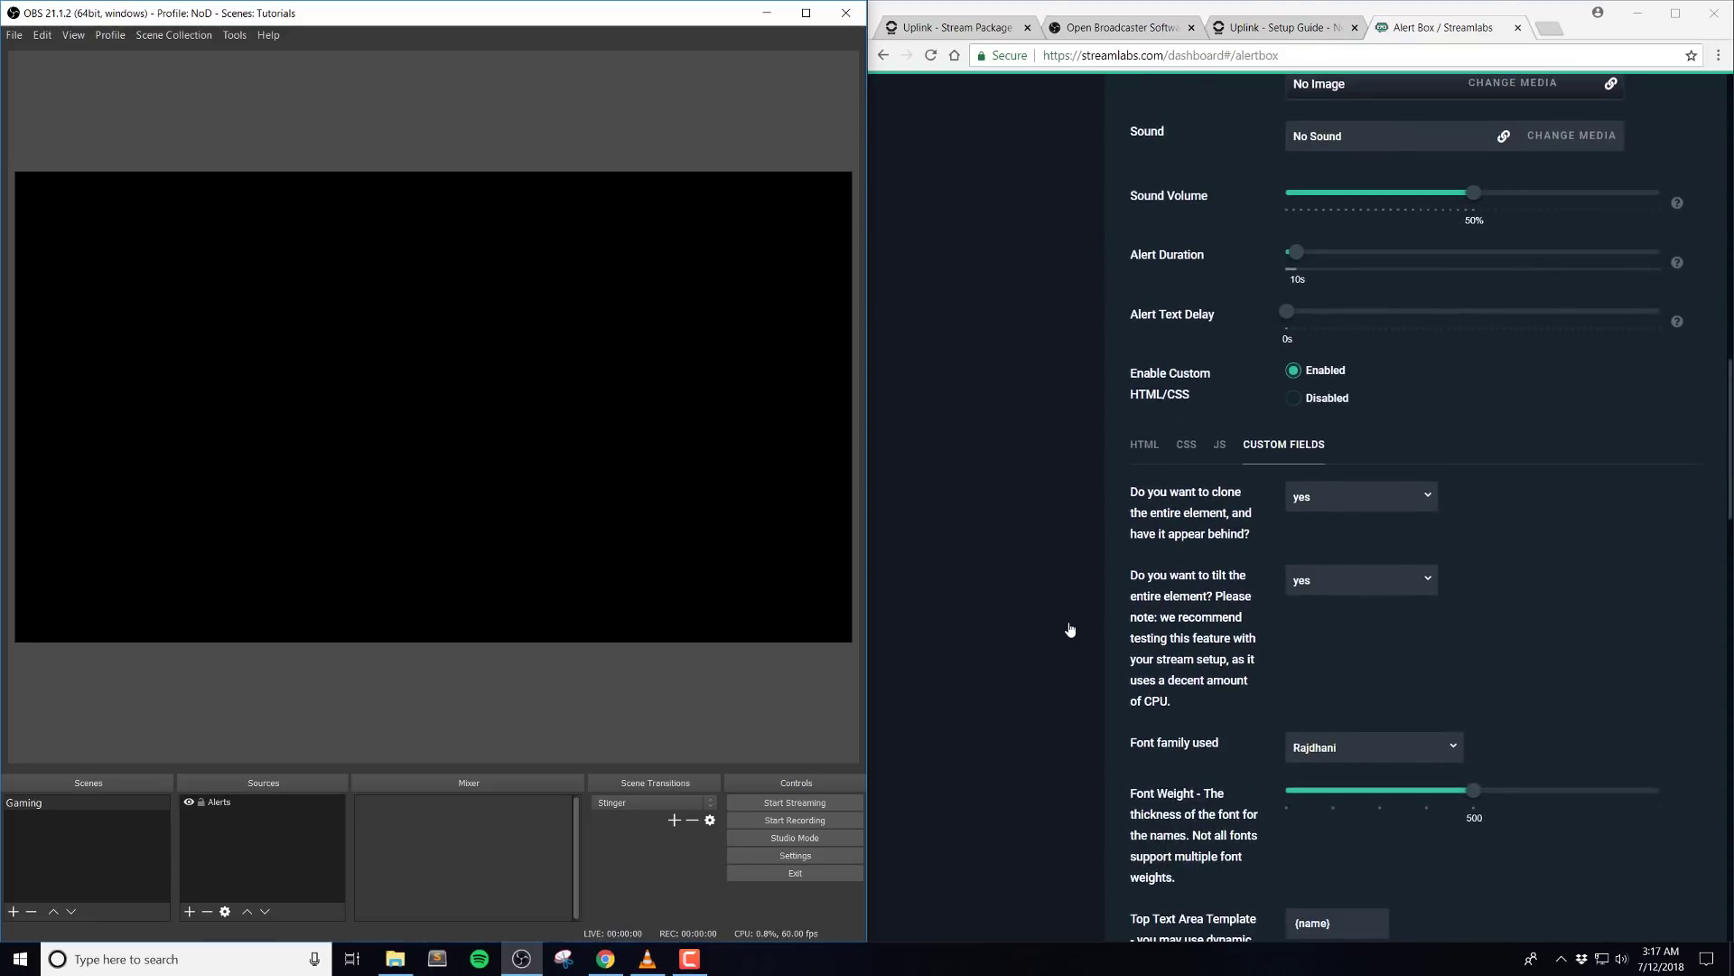
scroll(1144, 597, down, 1)
click(1333, 495)
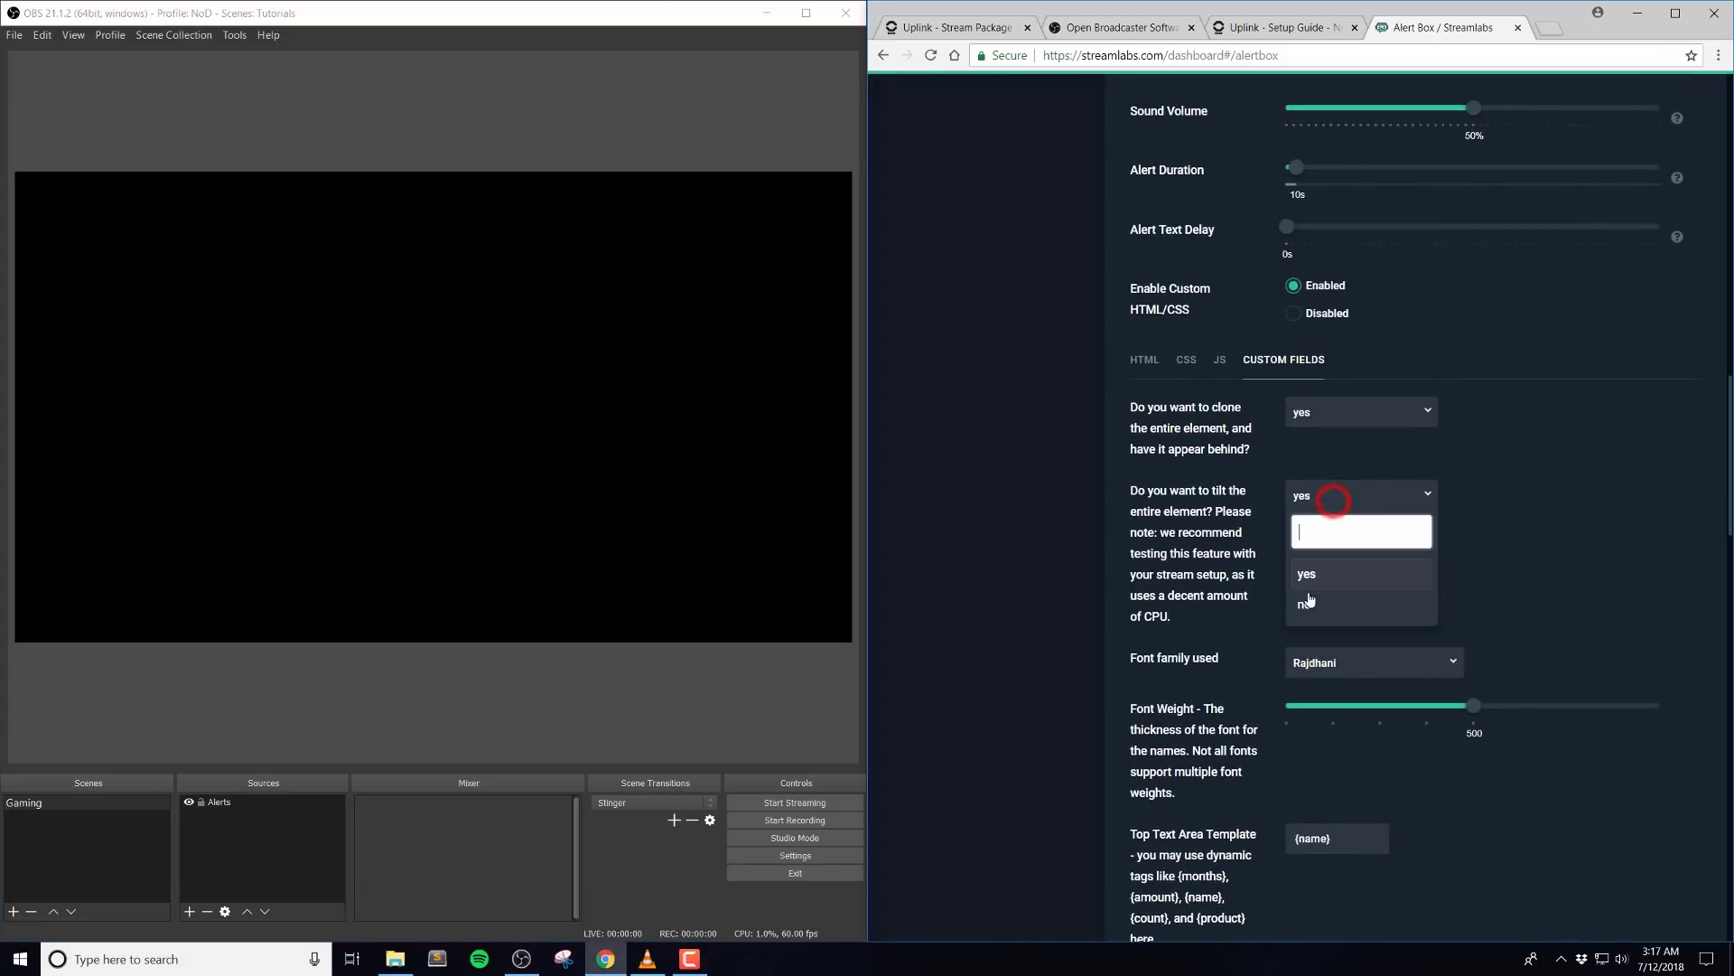
click(1306, 605)
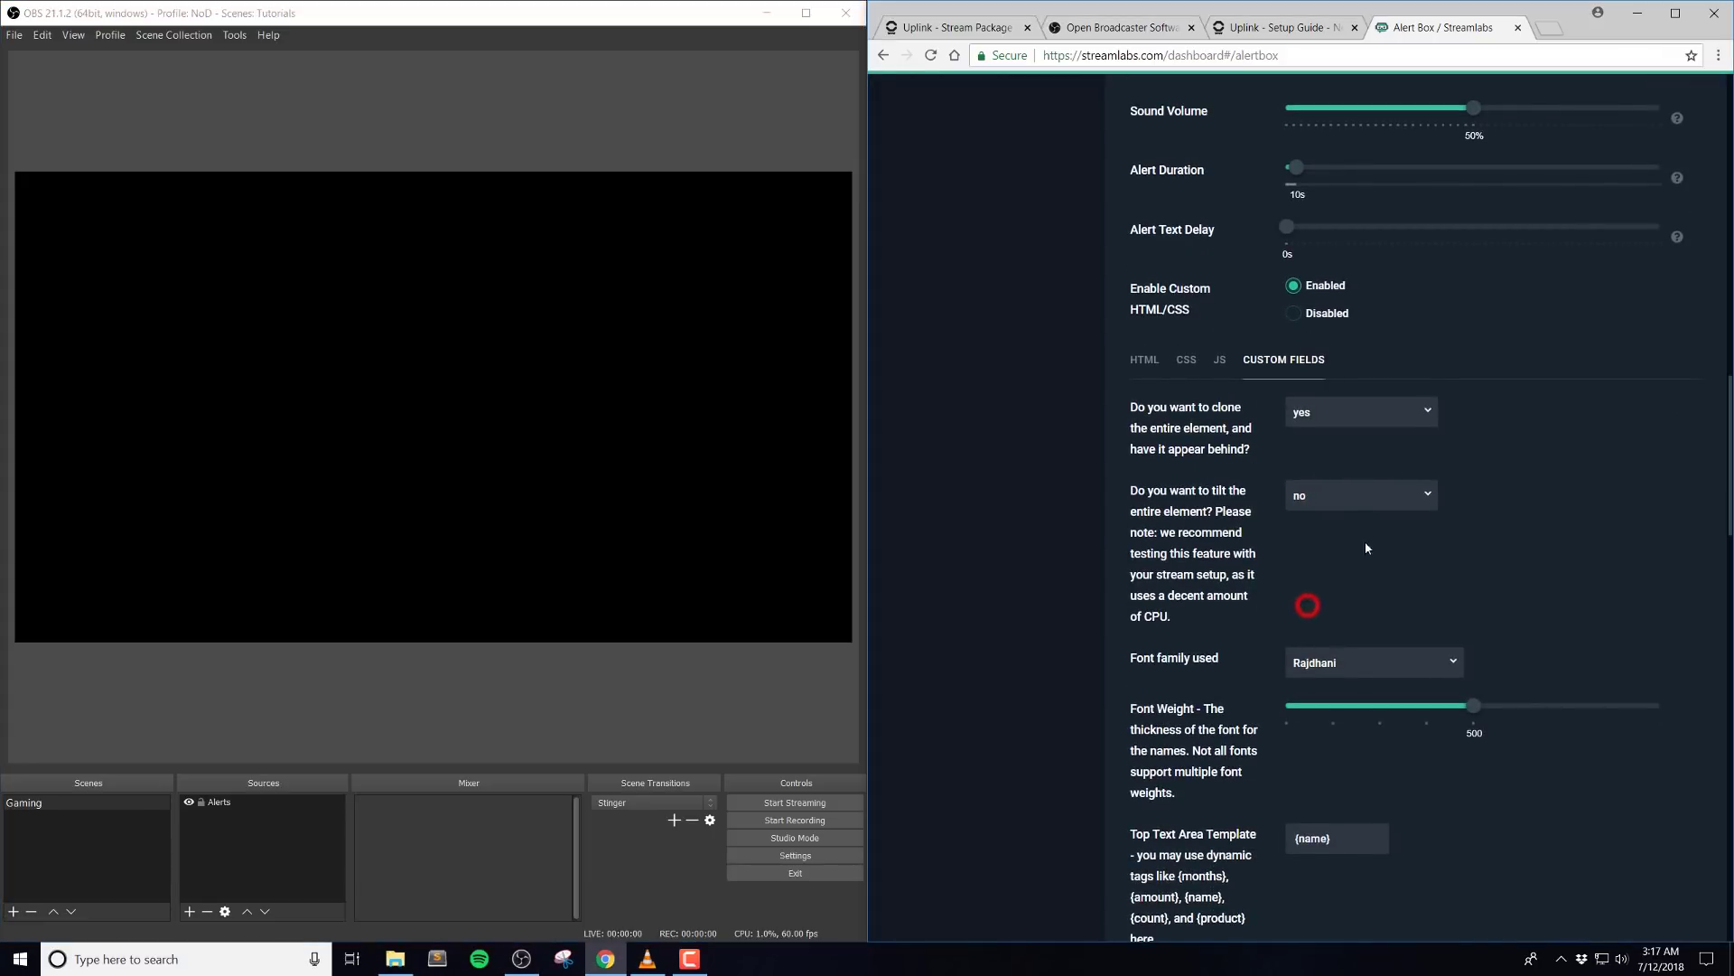
click(1327, 493)
click(1327, 571)
click(1533, 557)
scroll(1533, 558, down, 2)
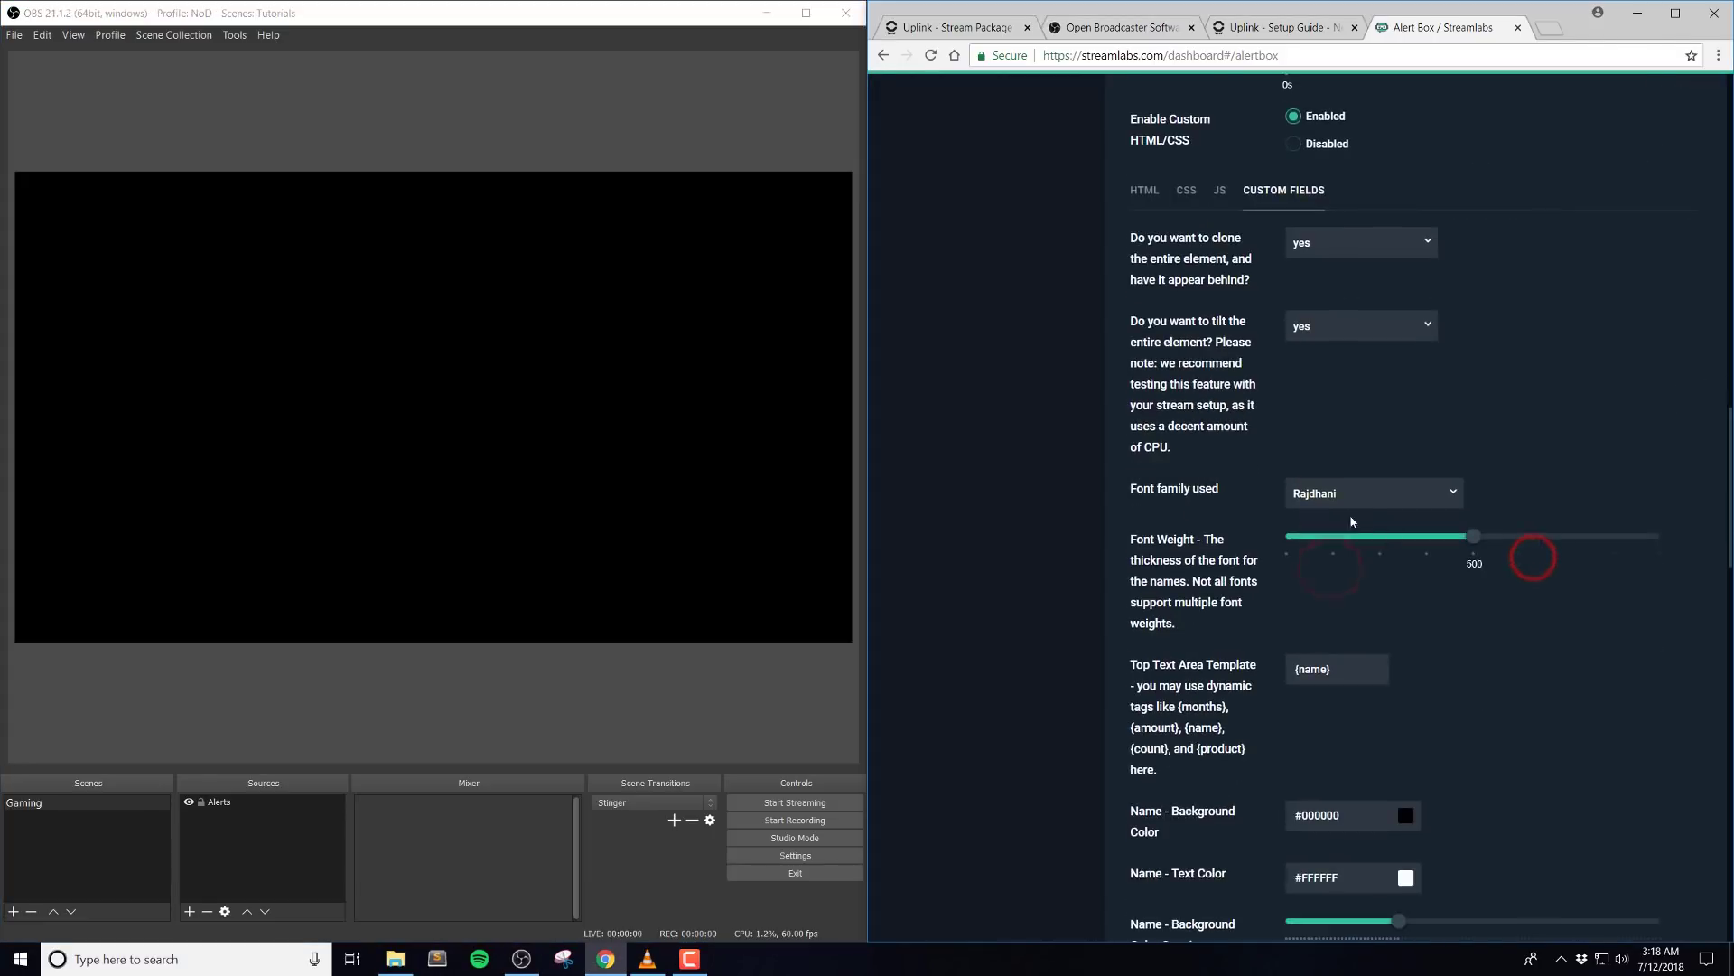
click(1342, 502)
scroll(1332, 648, down, 2)
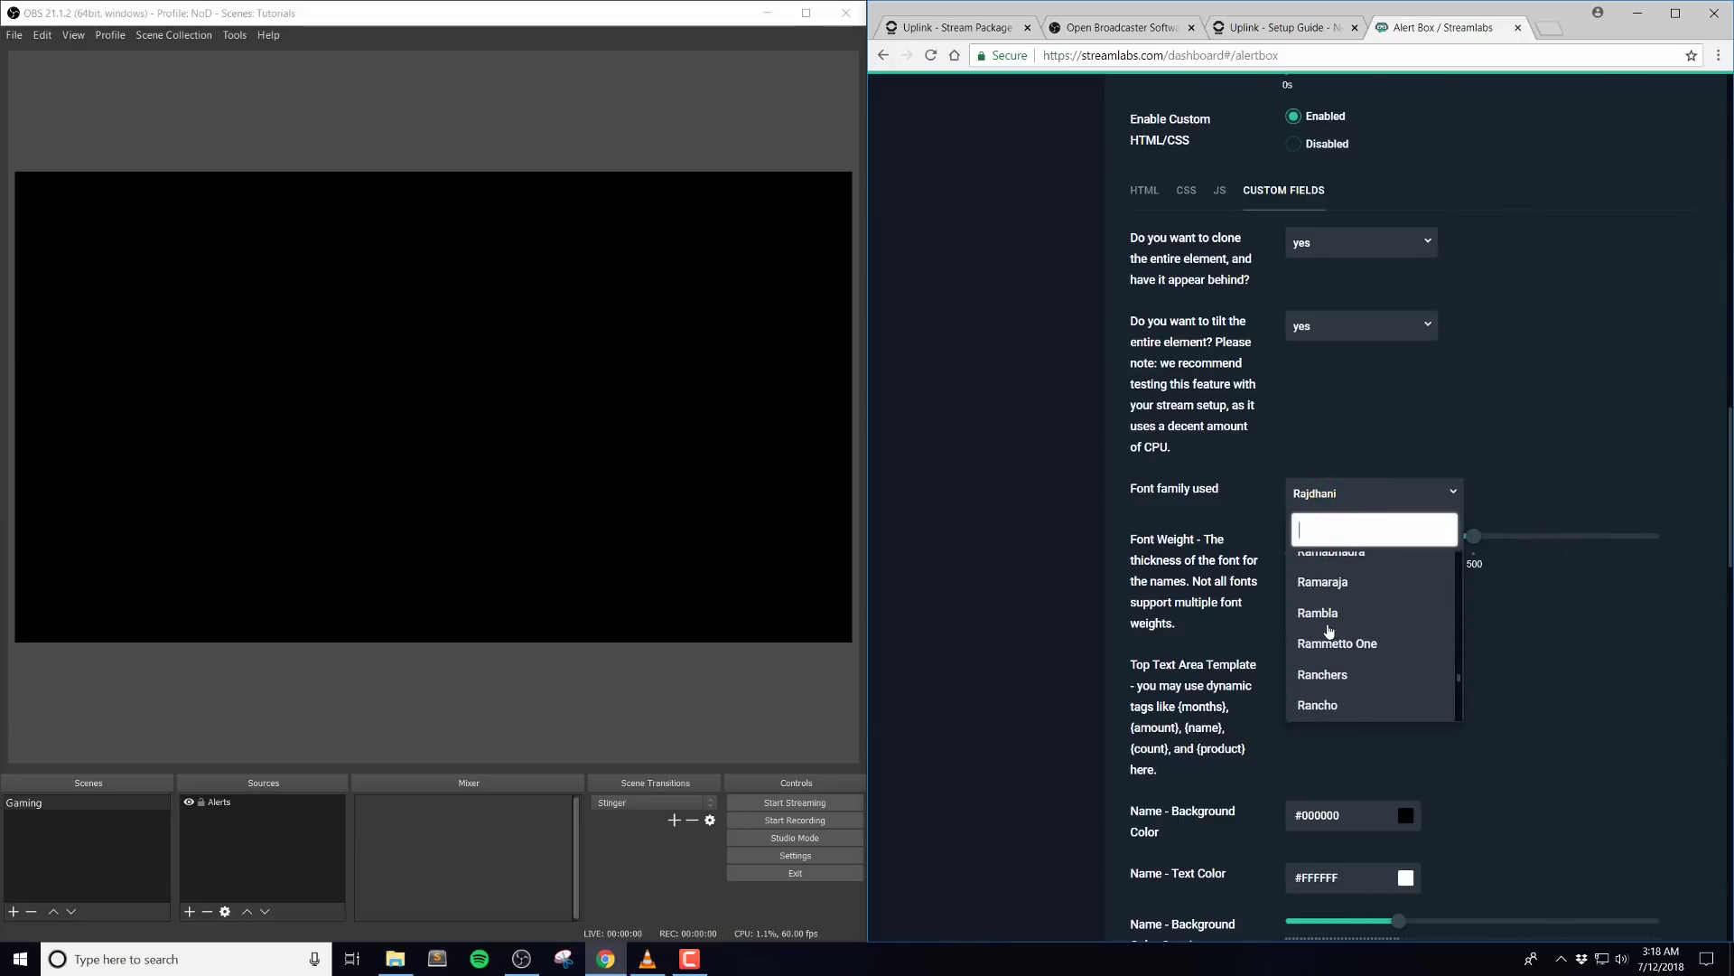
scroll(1331, 651, down, 3)
scroll(1329, 659, up, 4)
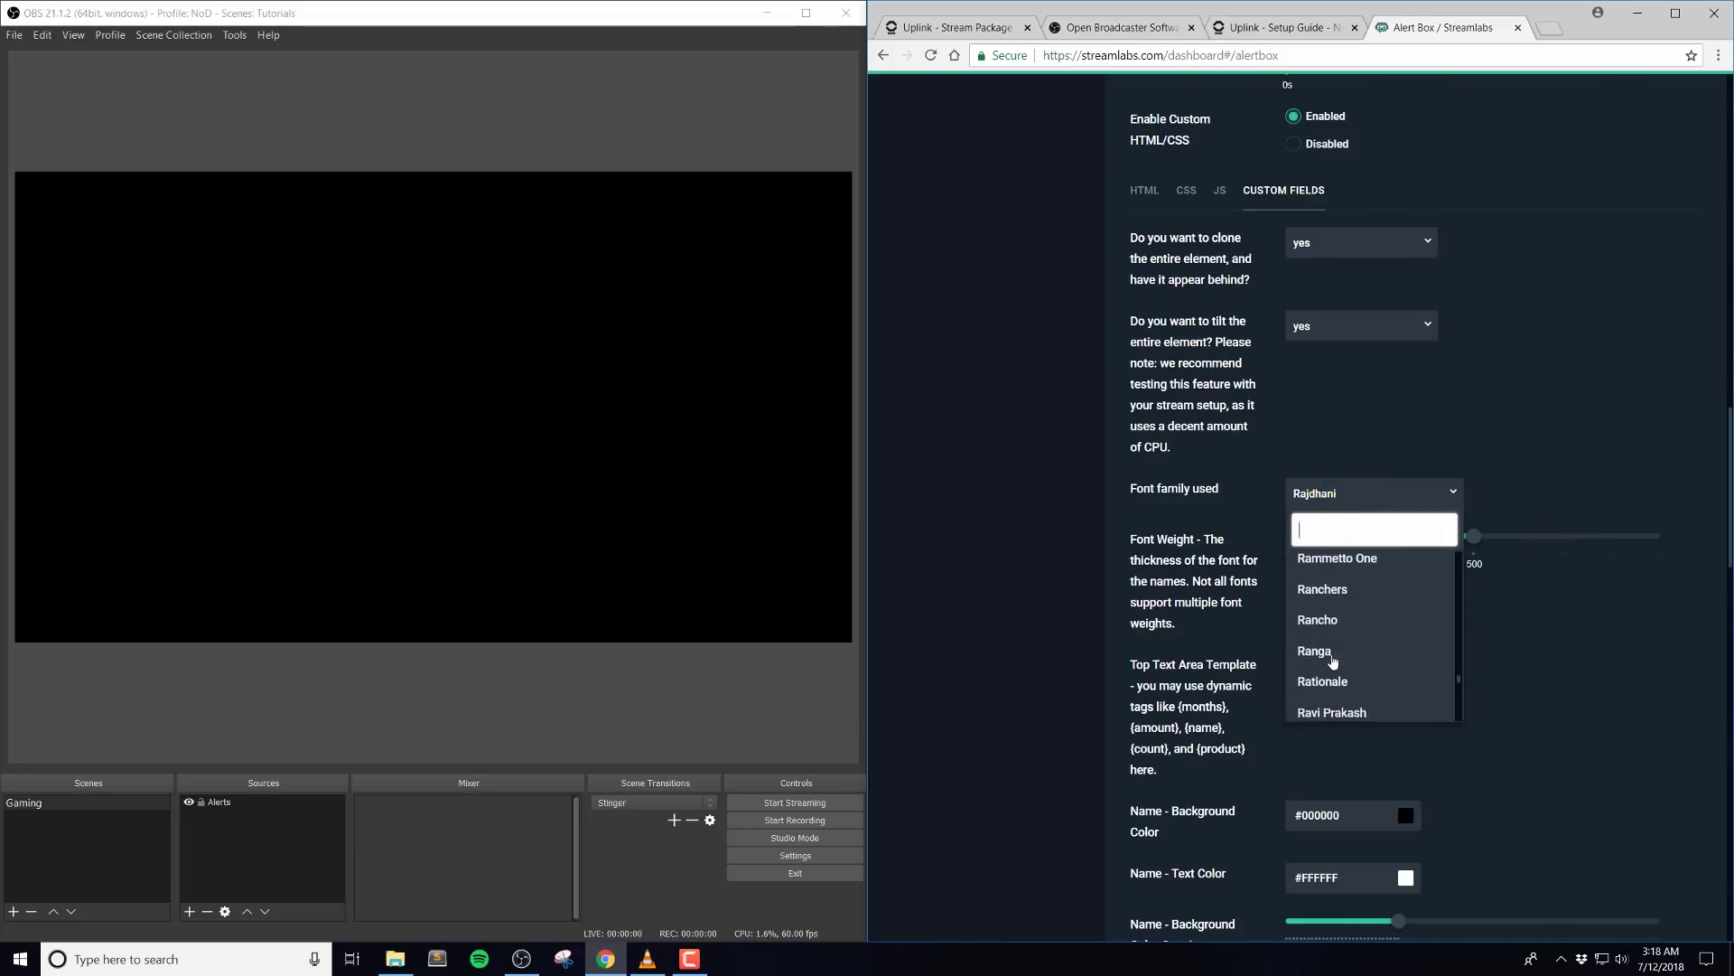
click(1419, 500)
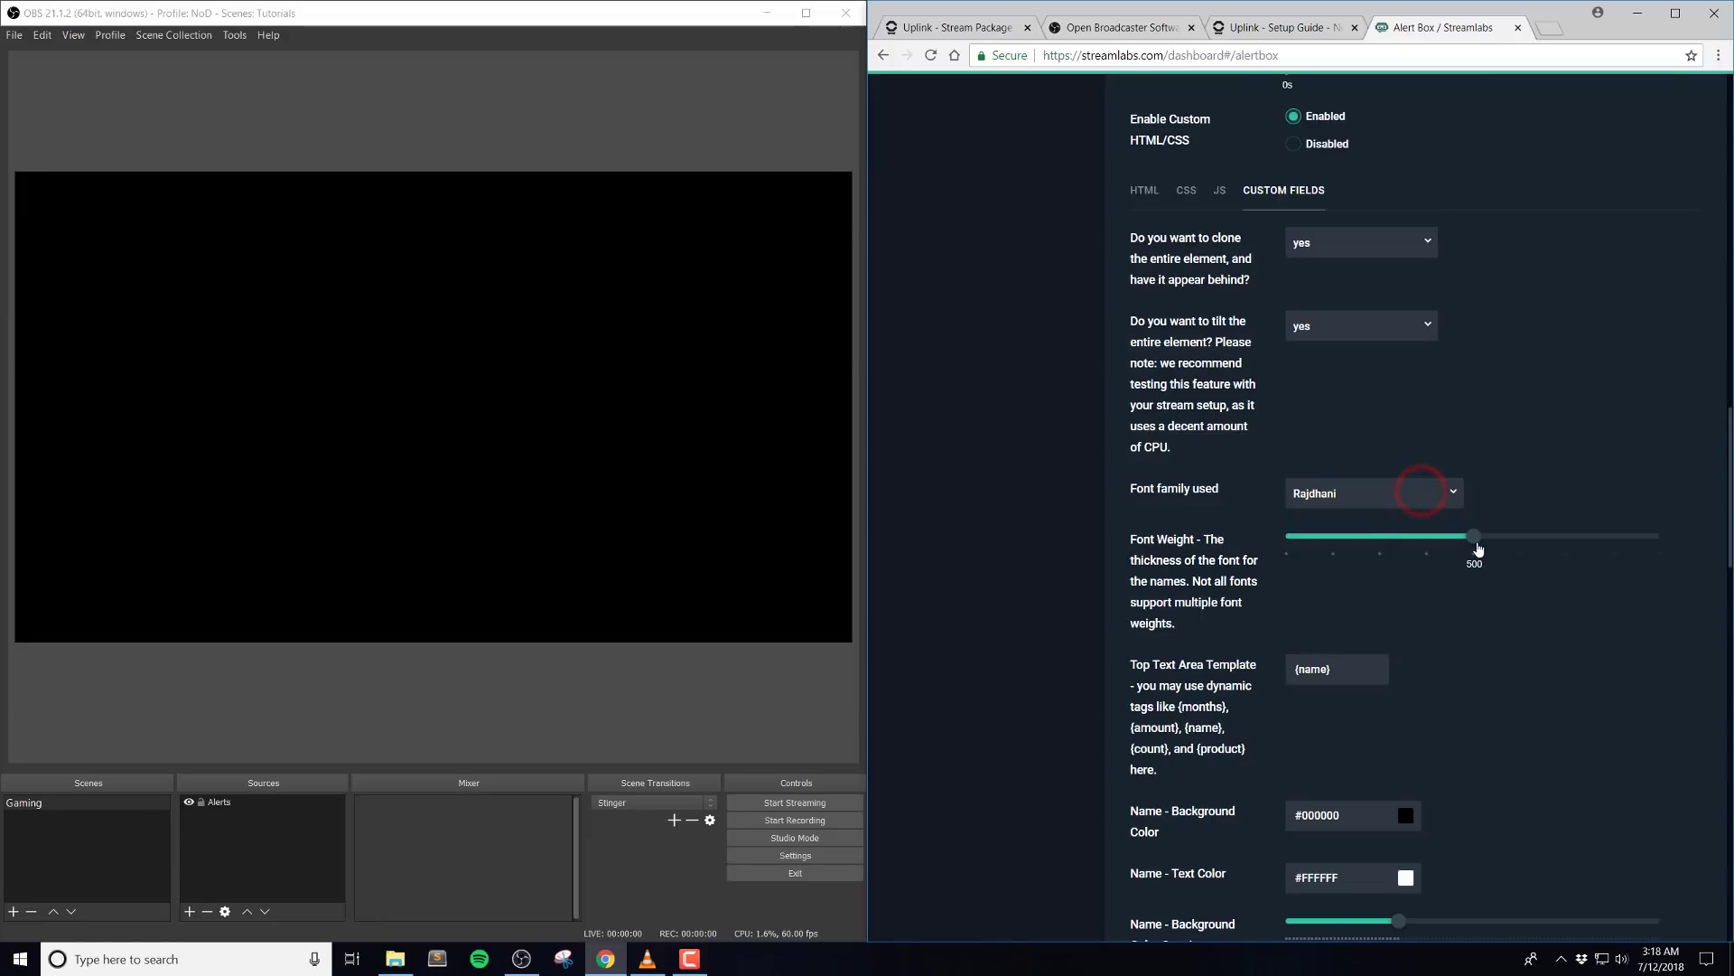
drag(1473, 539, 1292, 579)
Append MIDDLE to the Middle and BOTTOM to the Bottom Text Area Templates.
scroll(1552, 660, down, 4)
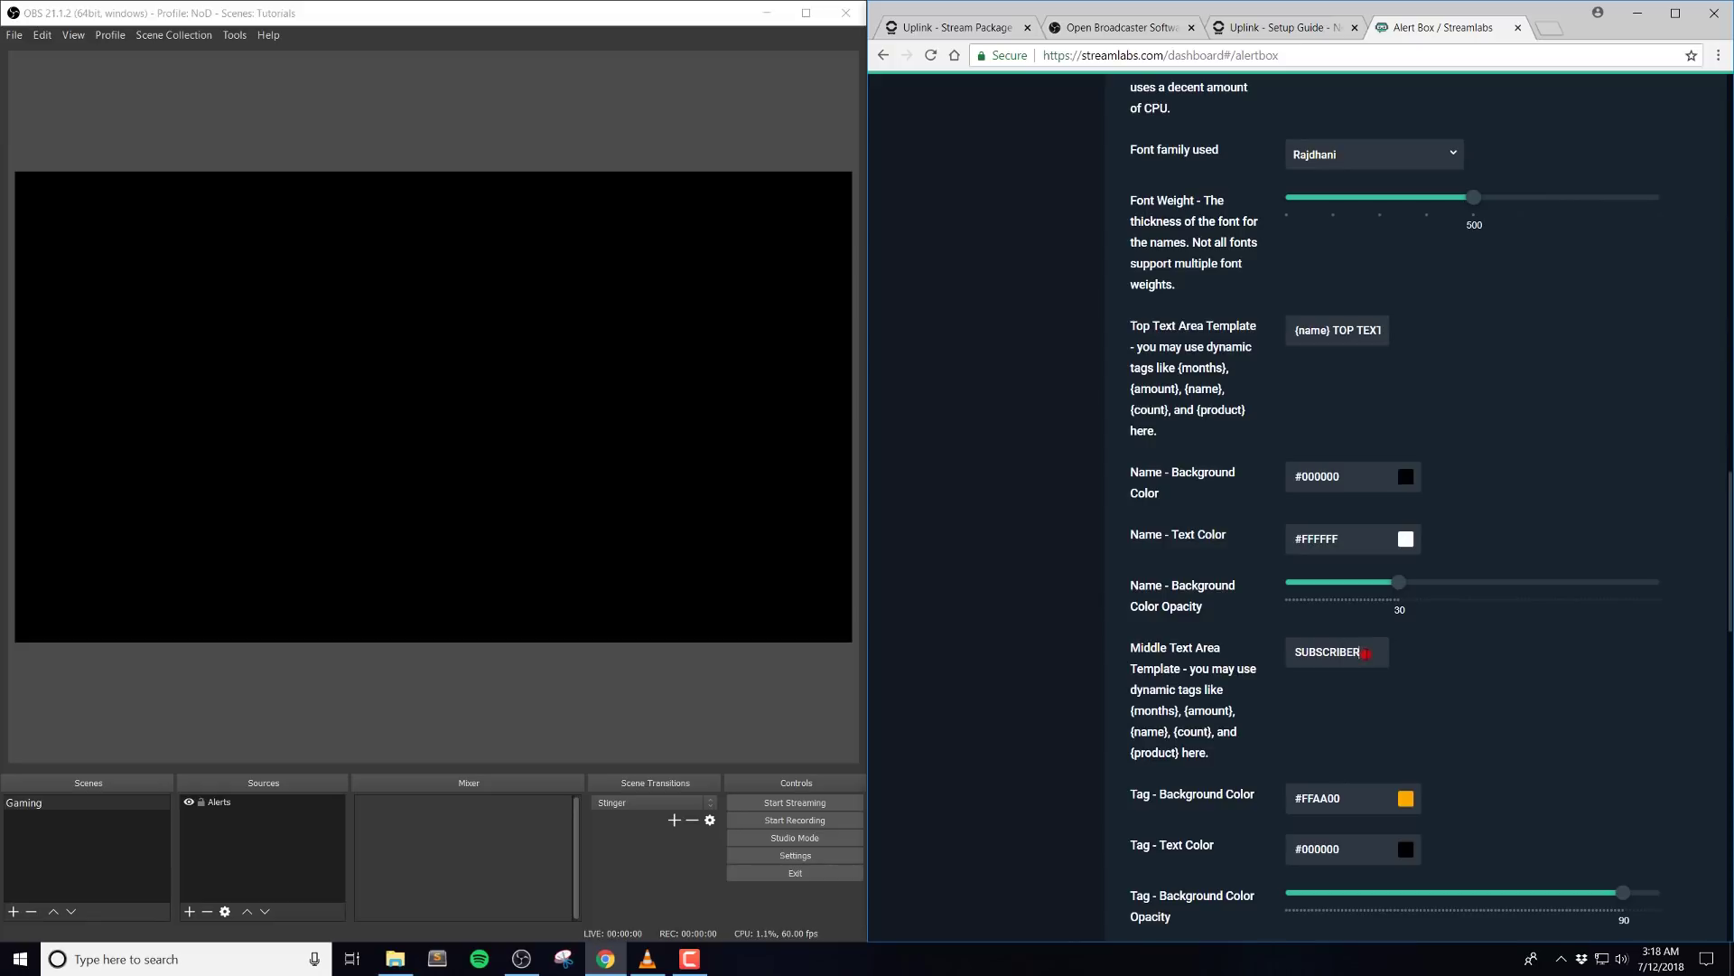
text(MIDDLE)
scroll(1364, 736, down, 3)
click(1372, 700)
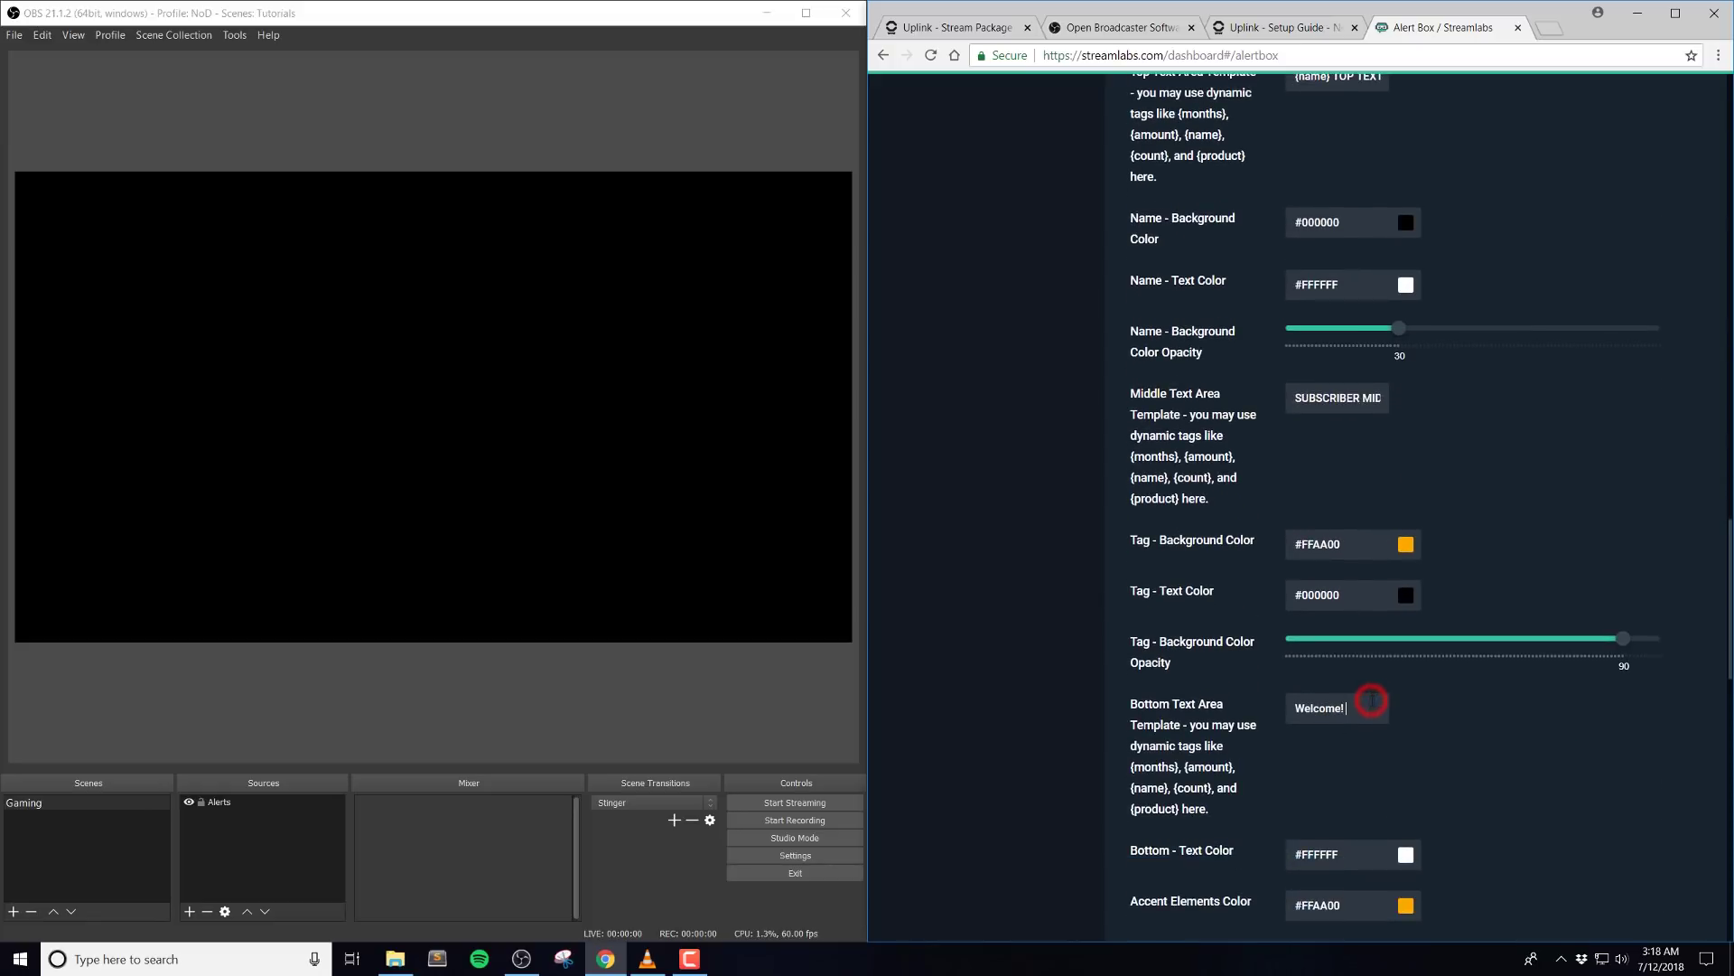
text(BOTTOM)
Click through the subscription alert's text template fields to check the labels.
click(1187, 757)
click(1176, 424)
scroll(1189, 417, up, 3)
scroll(1189, 417, down, 1)
click(1194, 285)
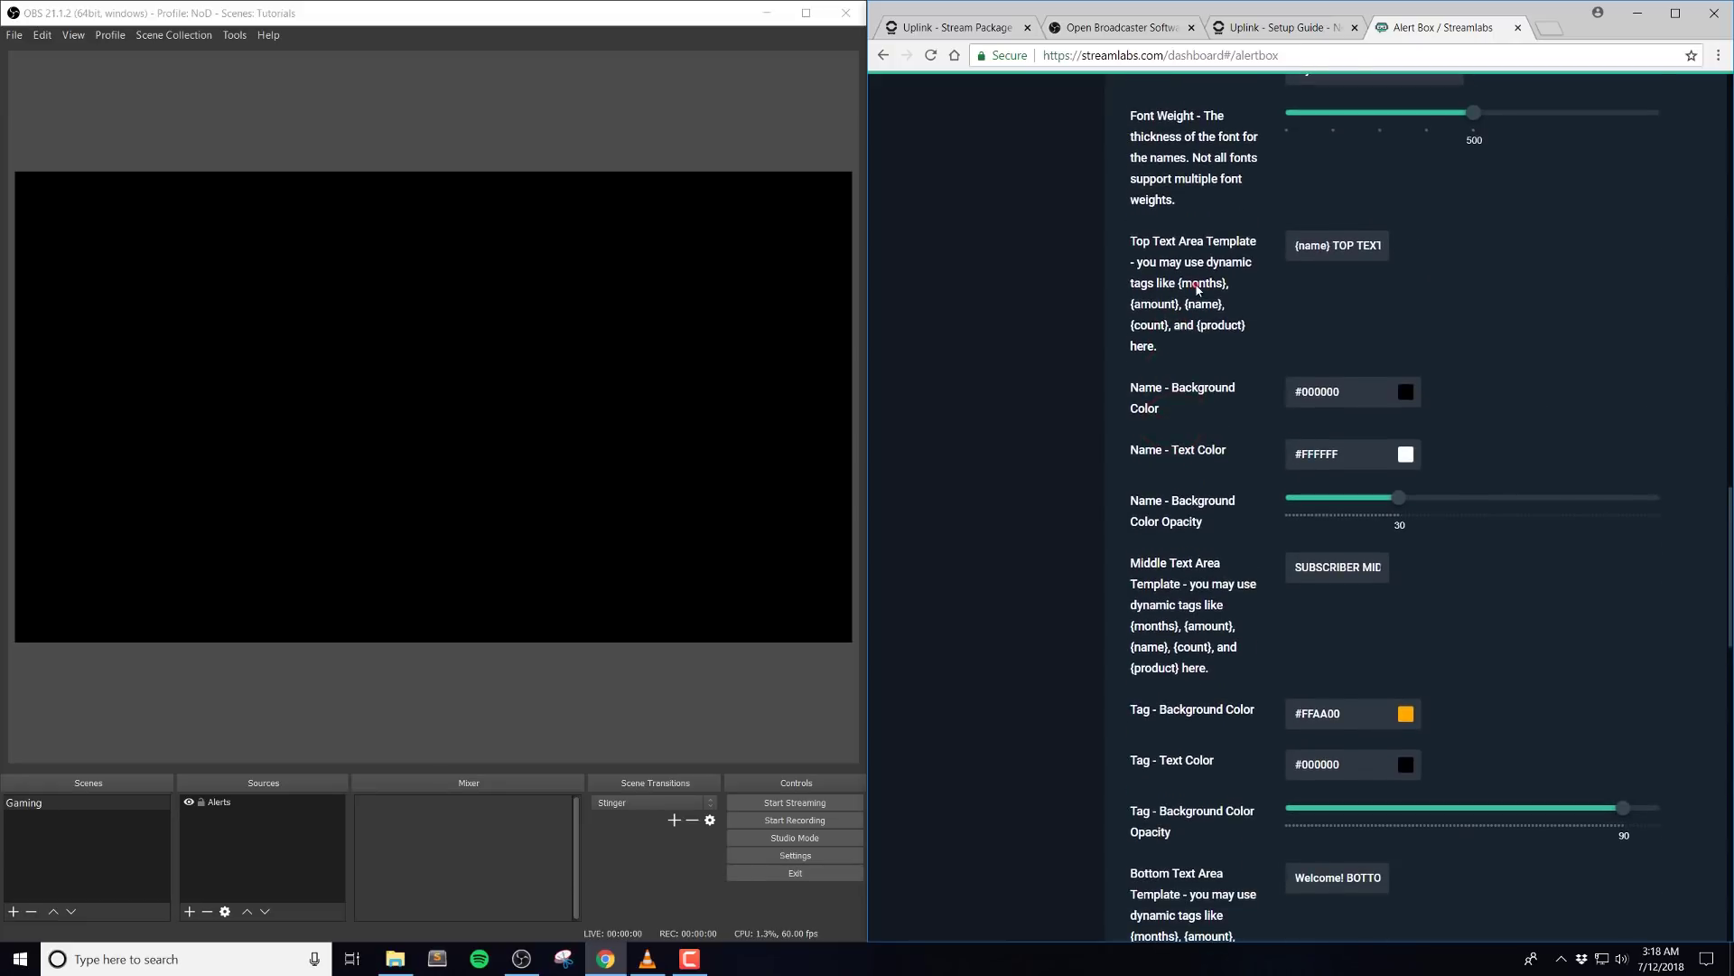
click(1185, 578)
click(1172, 883)
scroll(1183, 558, up, 1)
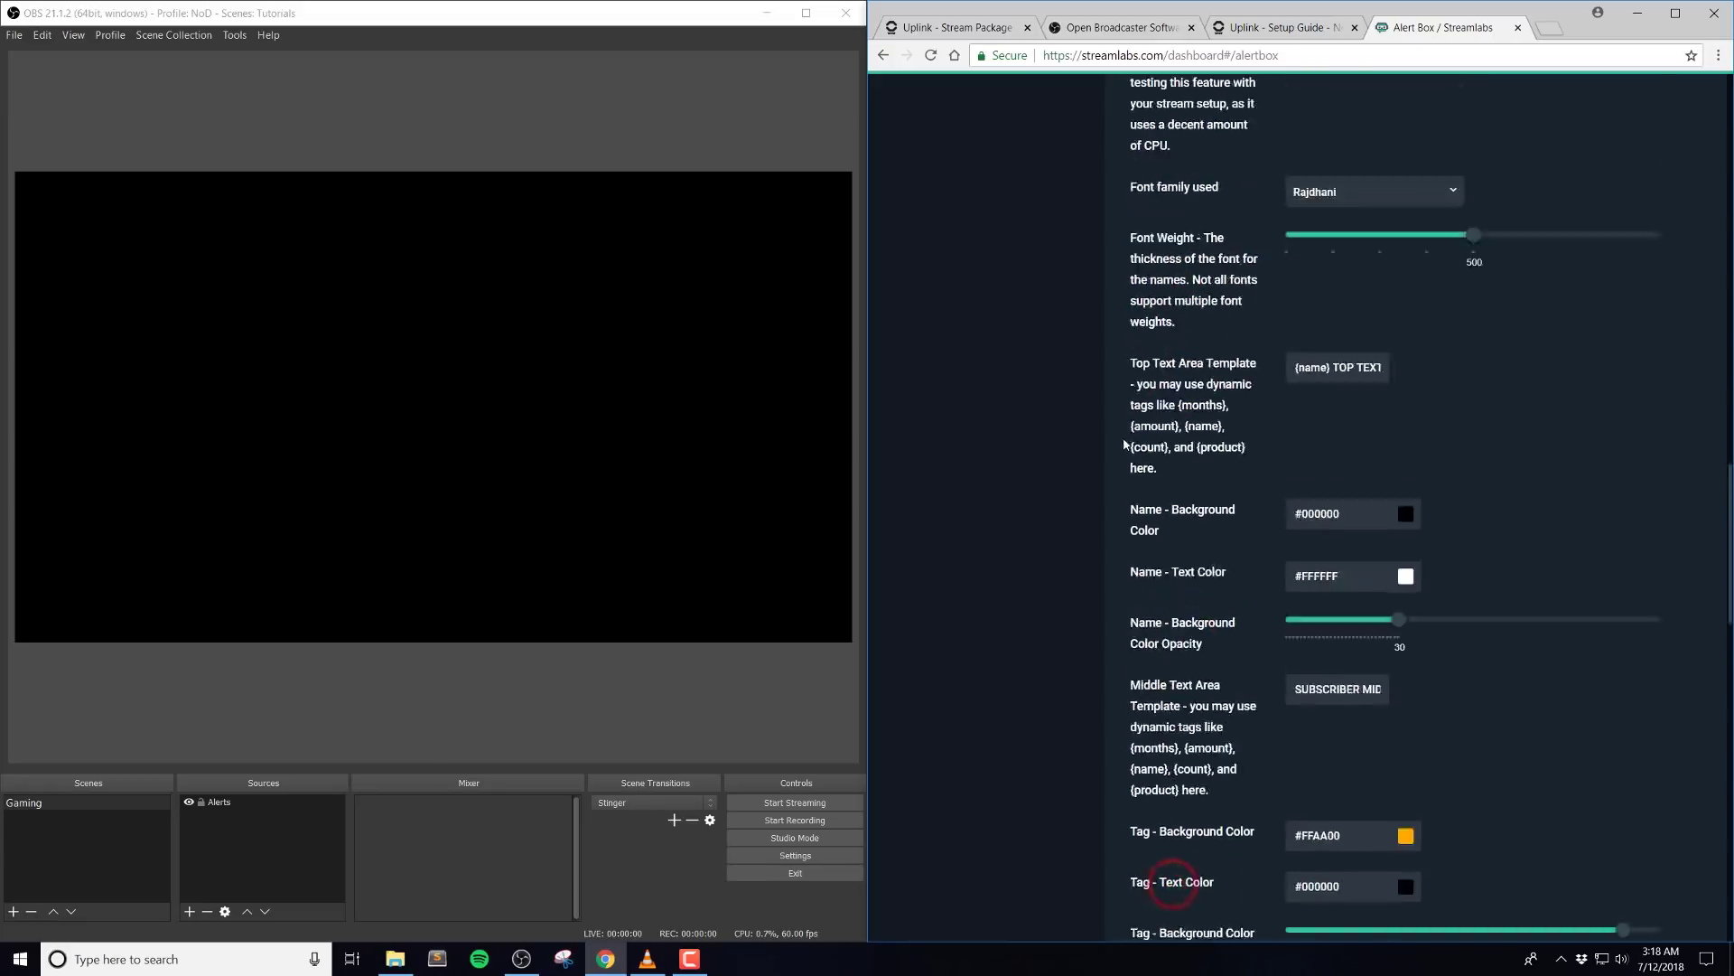
scroll(1183, 557, down, 12)
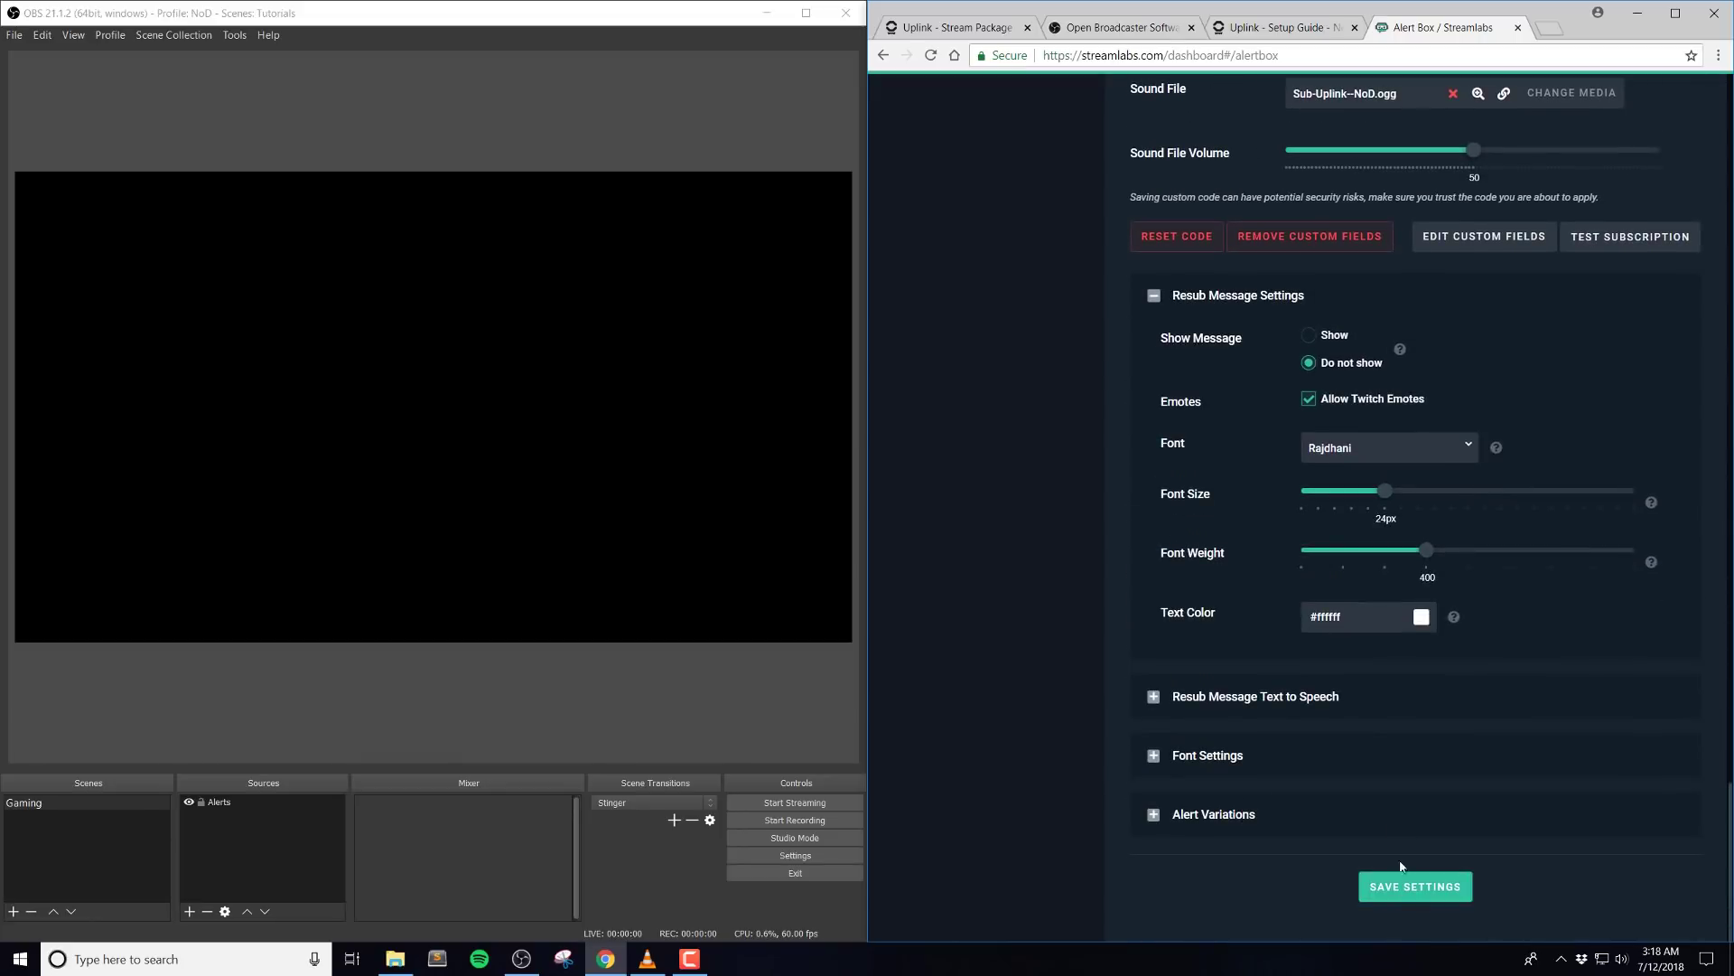
Save the labelled text templates and preview a test subscription showing TOP TEXT, SUBSCRIBER MIDDLE, Welcome! BOTTOM.
click(1408, 884)
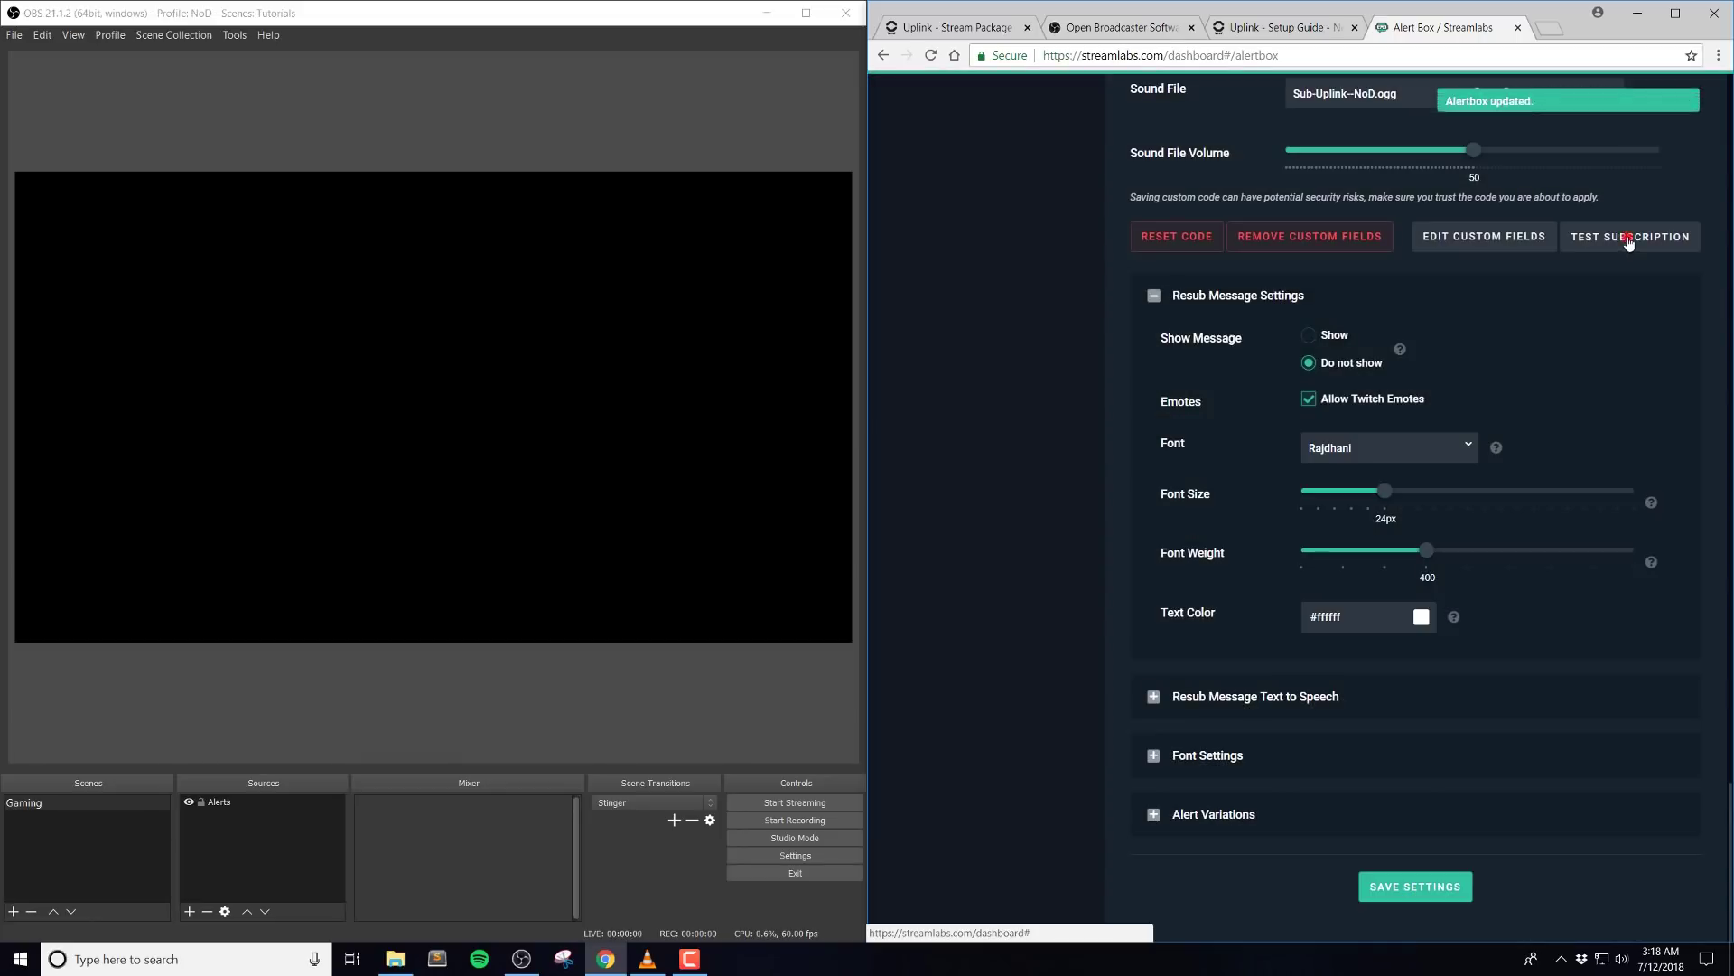
click(1626, 238)
scroll(1100, 425, up, 15)
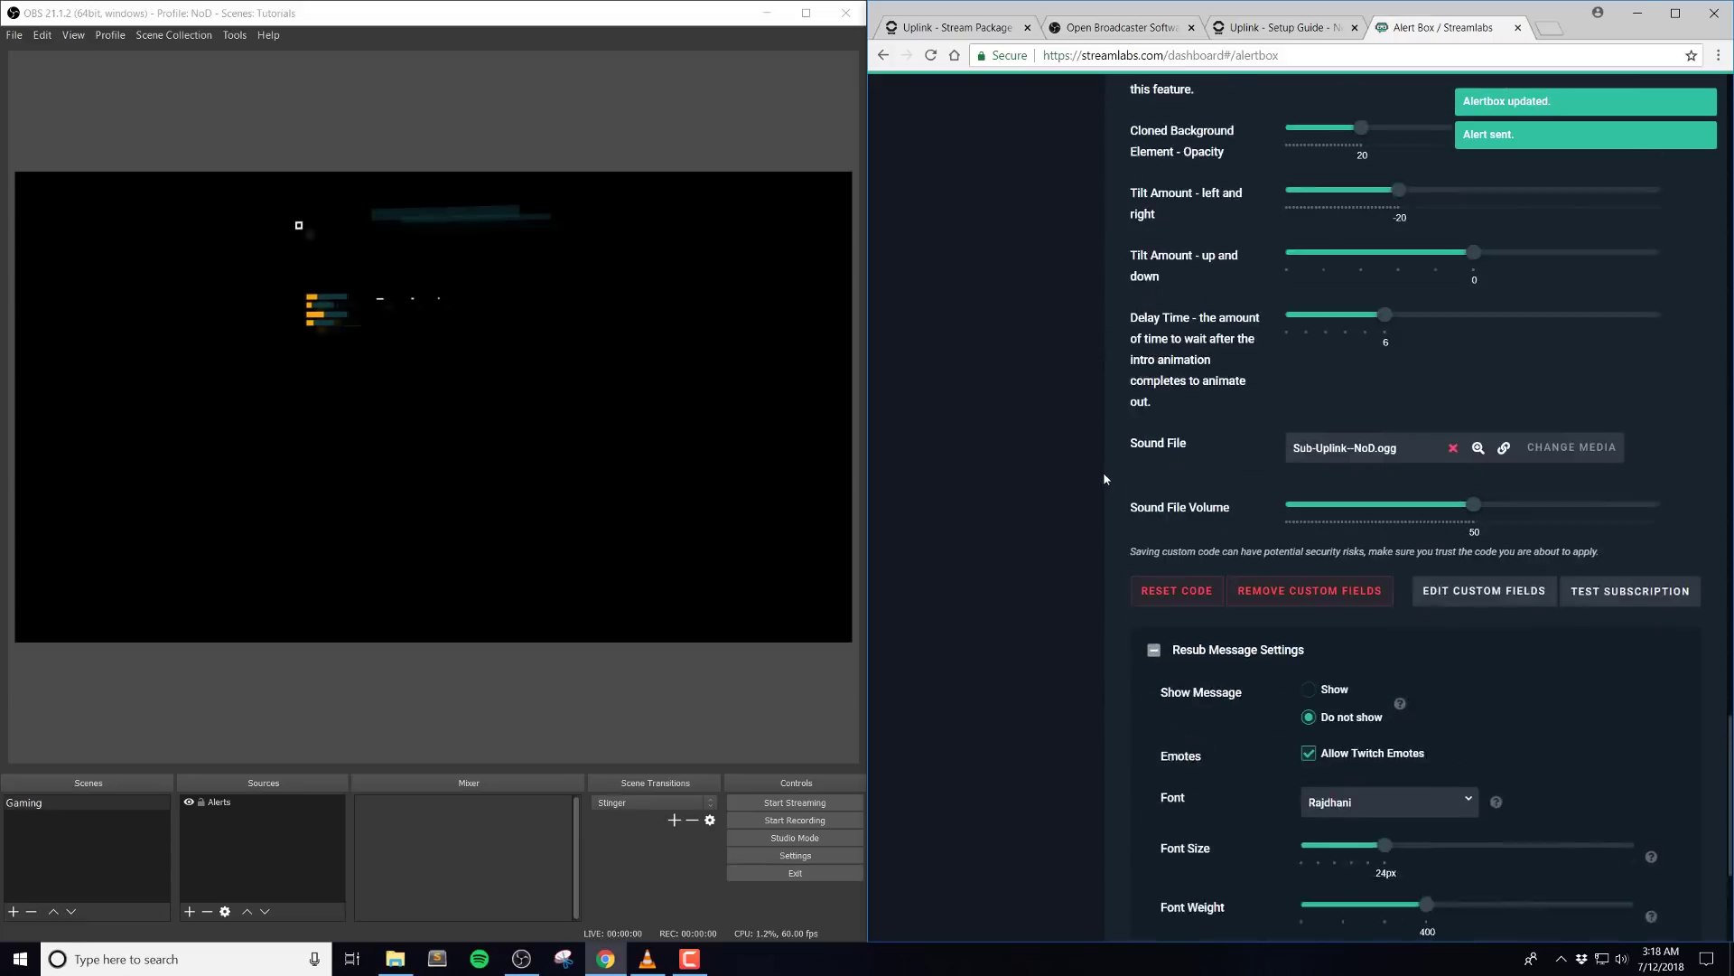
scroll(1125, 515, up, 3)
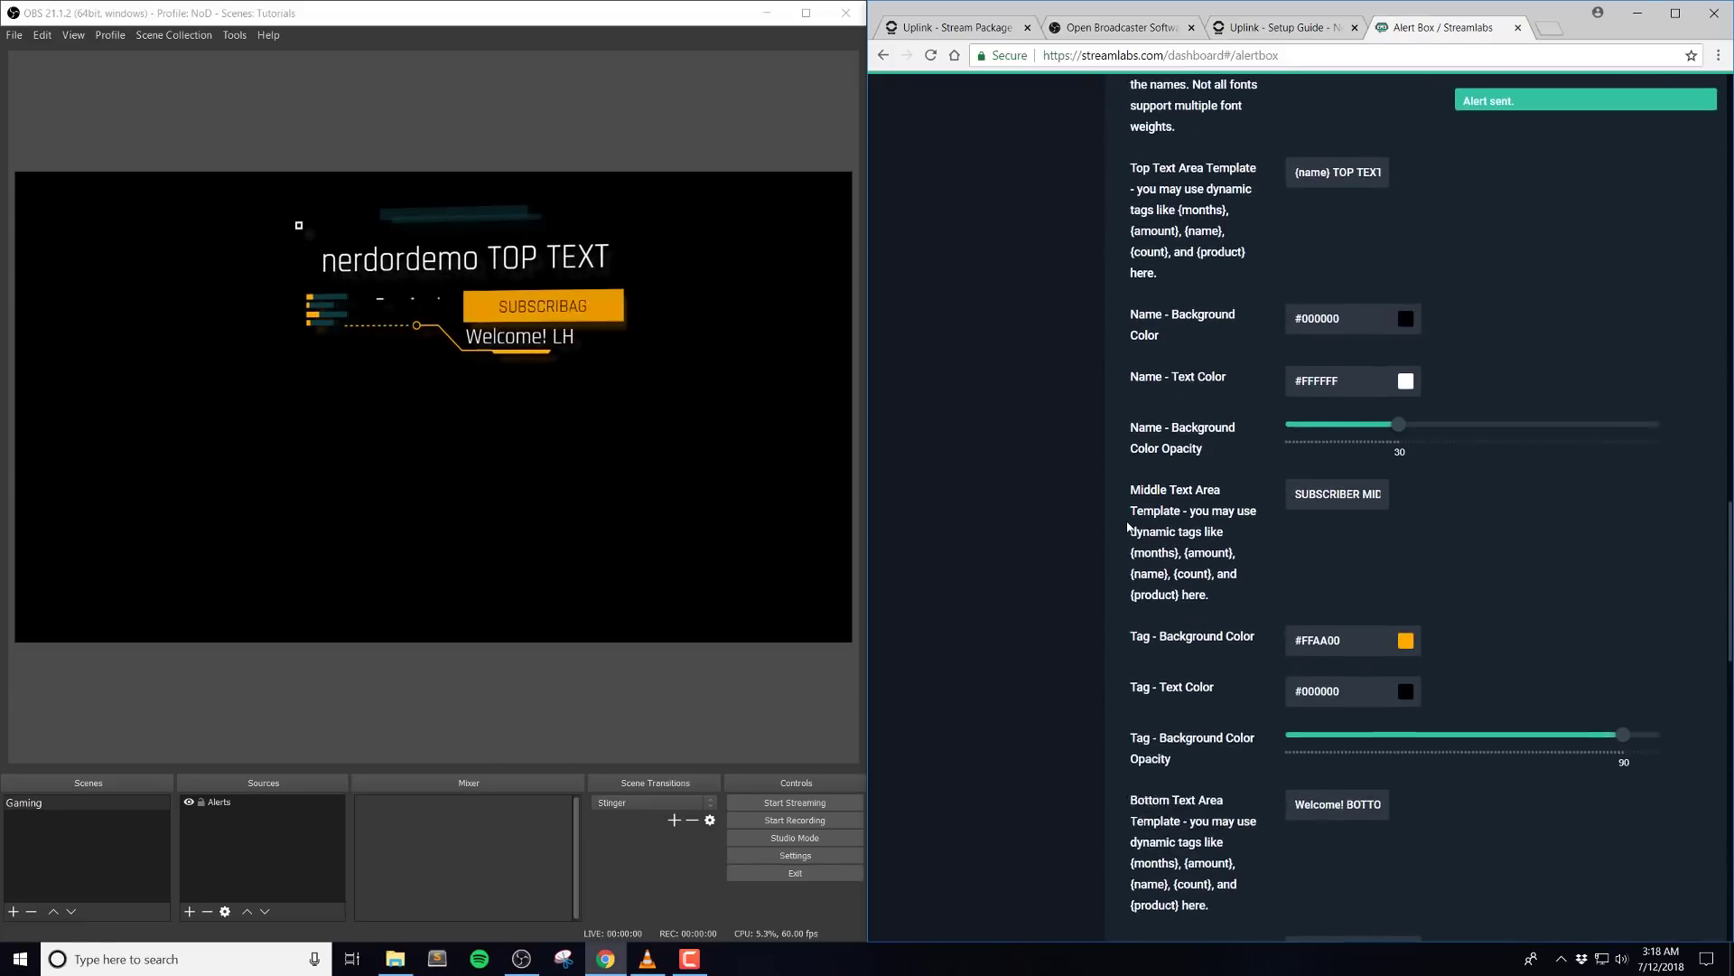
scroll(1259, 572, down, 3)
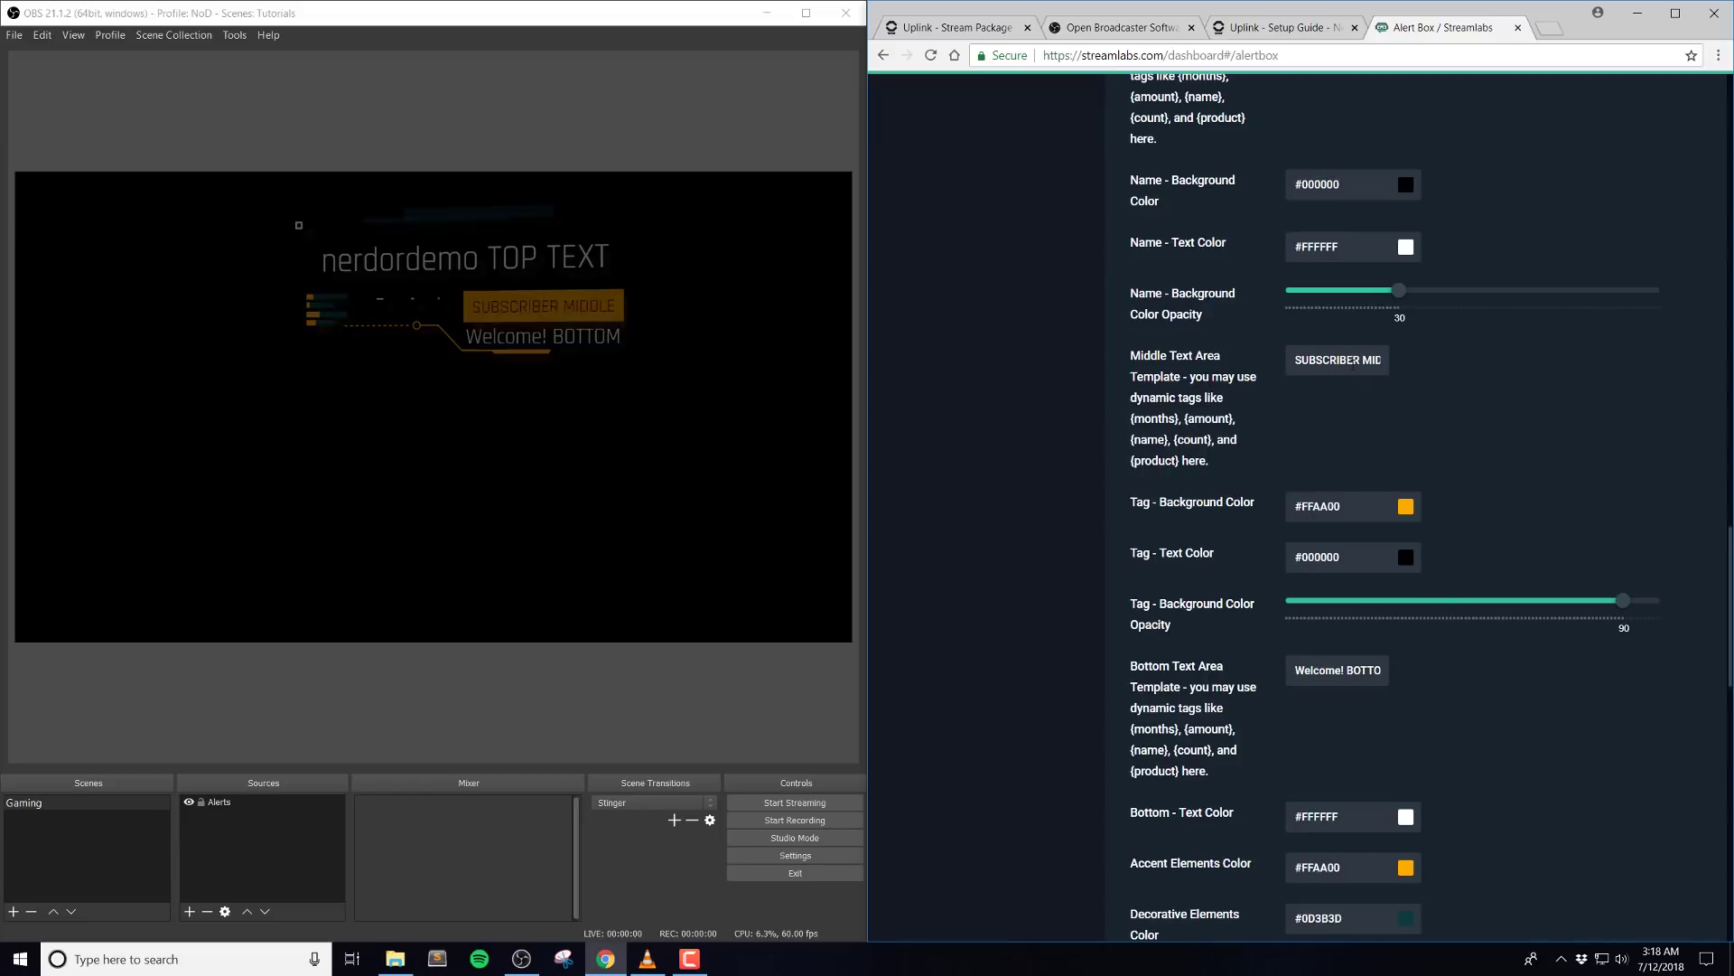
scroll(1370, 379, up, 1)
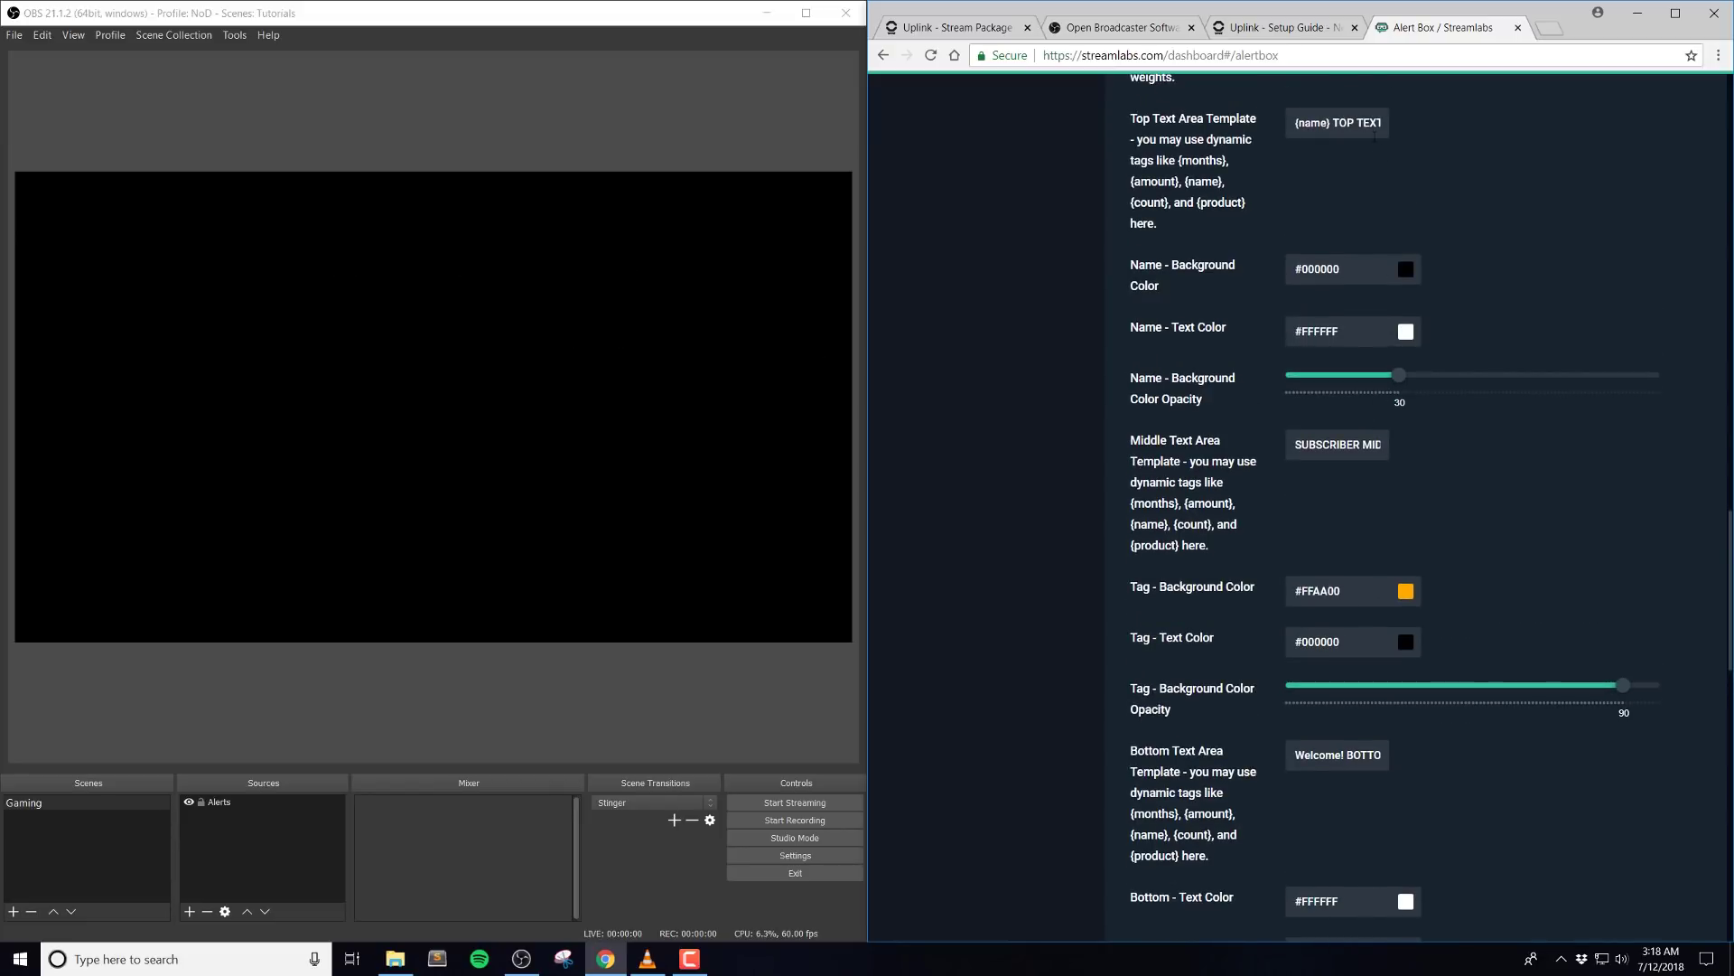
Trim the Top Text Area Template back to just {name}.
double_click(1364, 124)
key(BackSpace)
key(BackSpace)
key(BackSpace)
key(BackSpace)
key(BackSpace)
click(1463, 244)
Set the Name background colour to red #FF0000.
click(1406, 269)
drag(1445, 301, 1487, 270)
click(1444, 300)
scroll(1497, 389, down, 15)
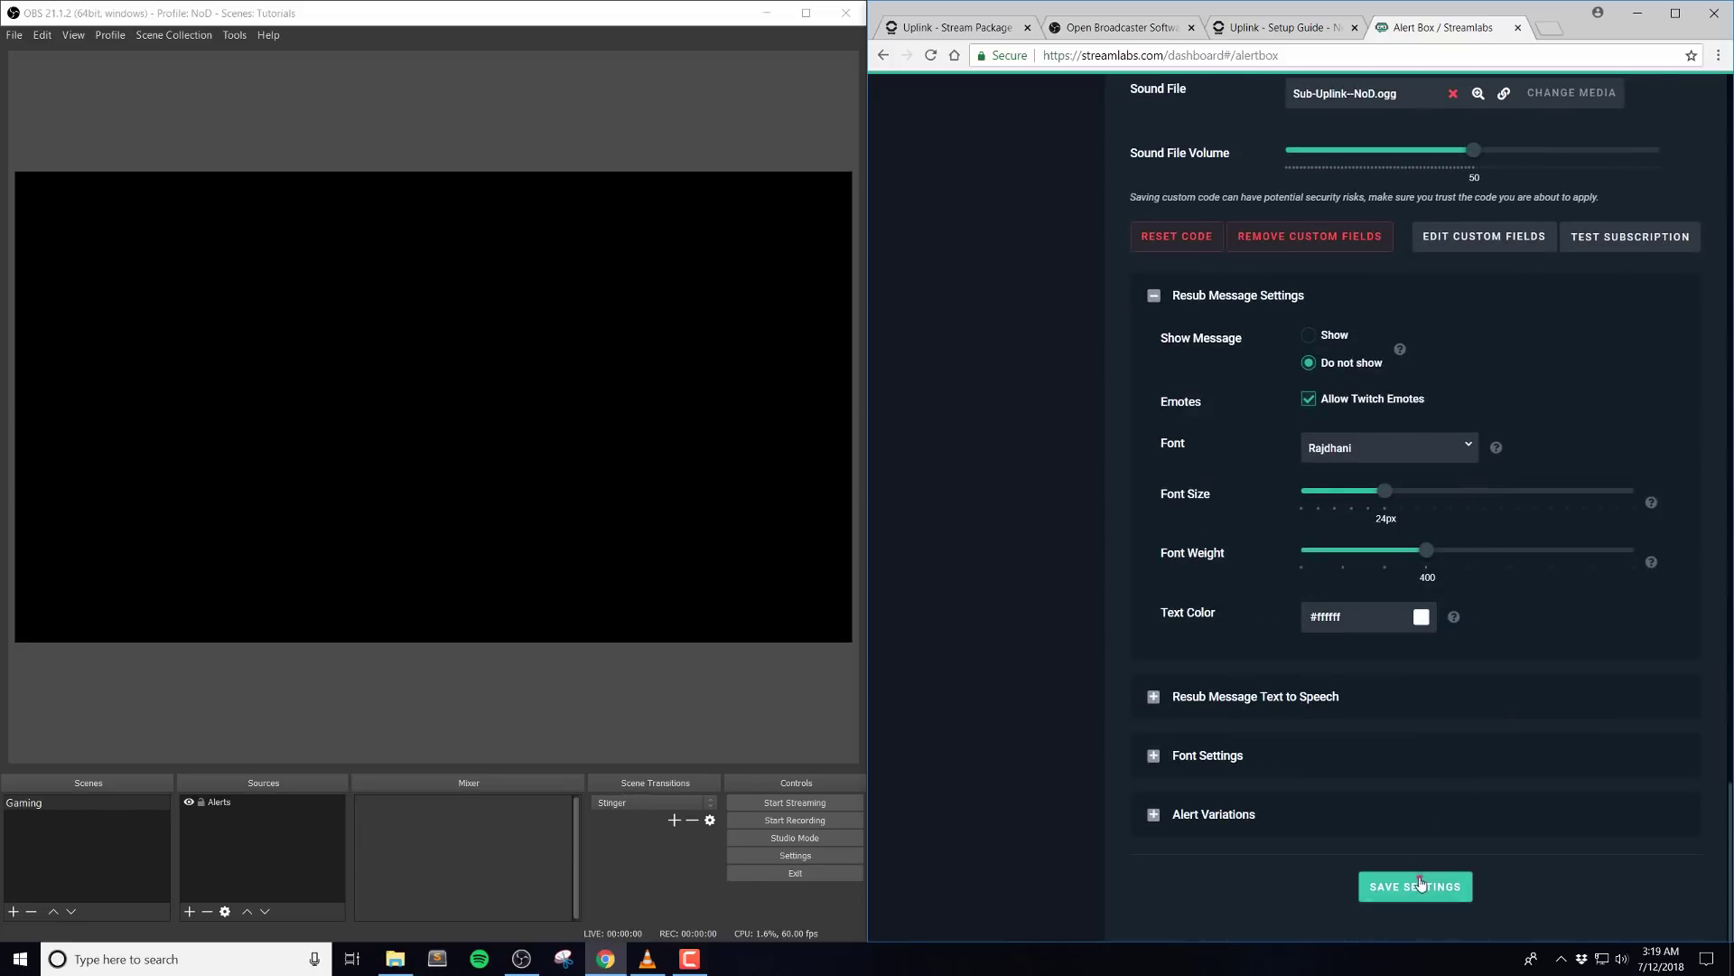
Save the red name background and send a test subscription alert to OBS.
click(1420, 883)
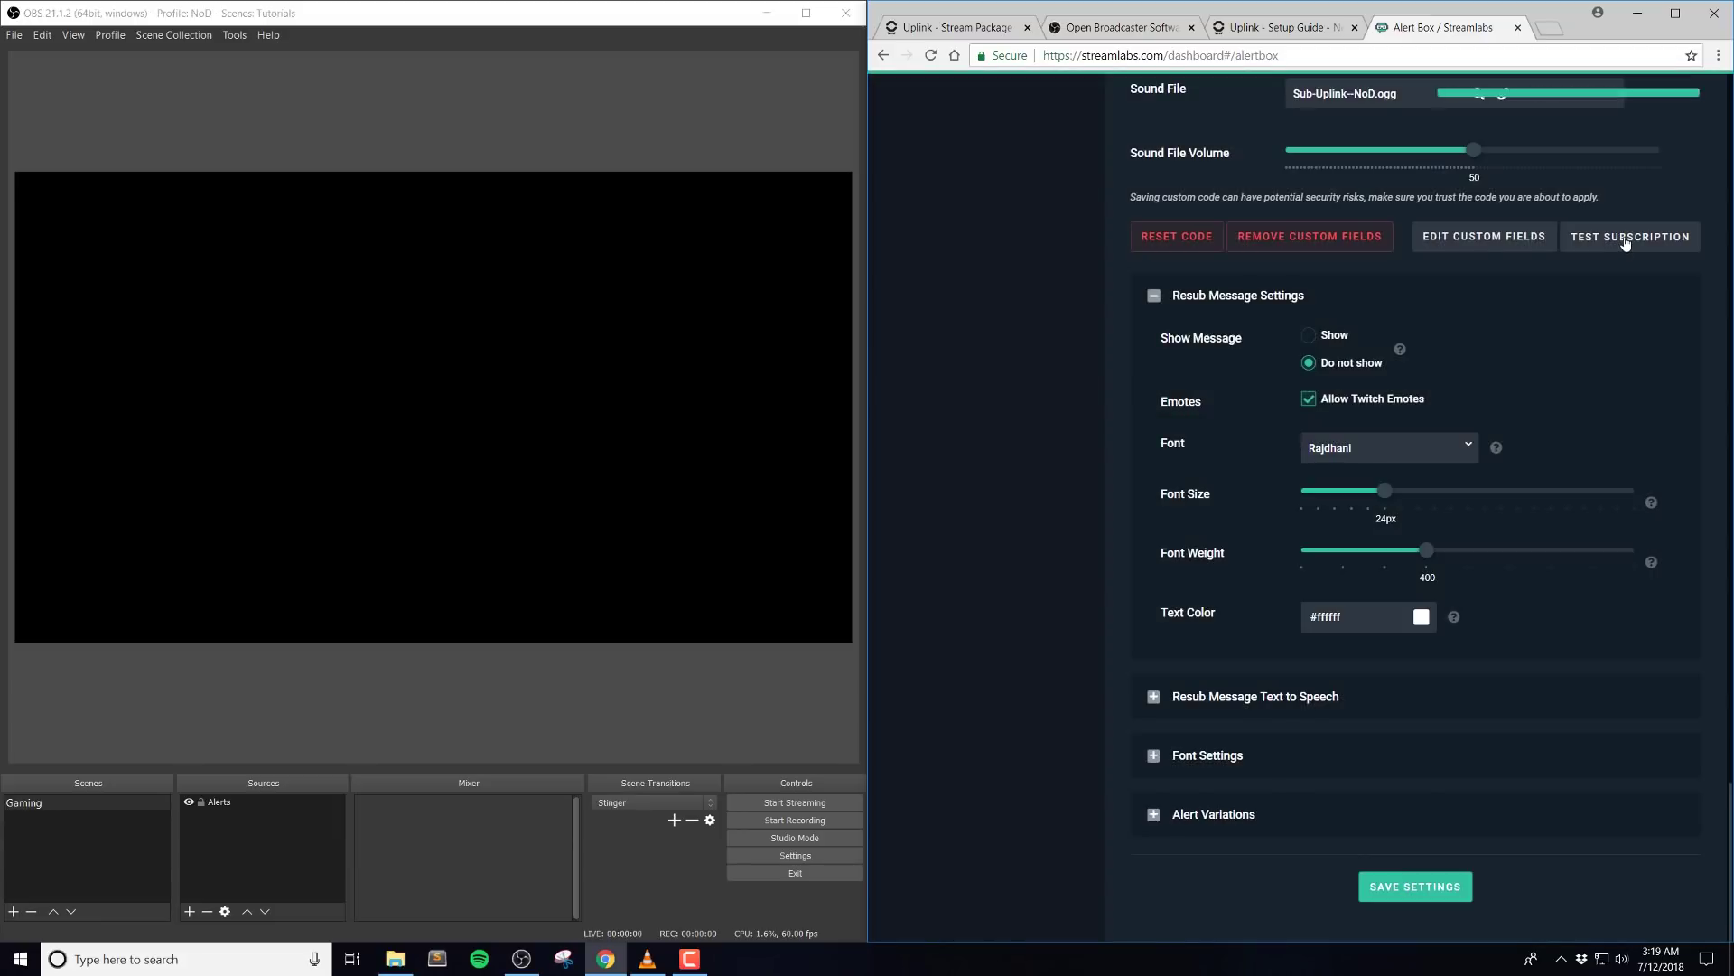
click(1621, 239)
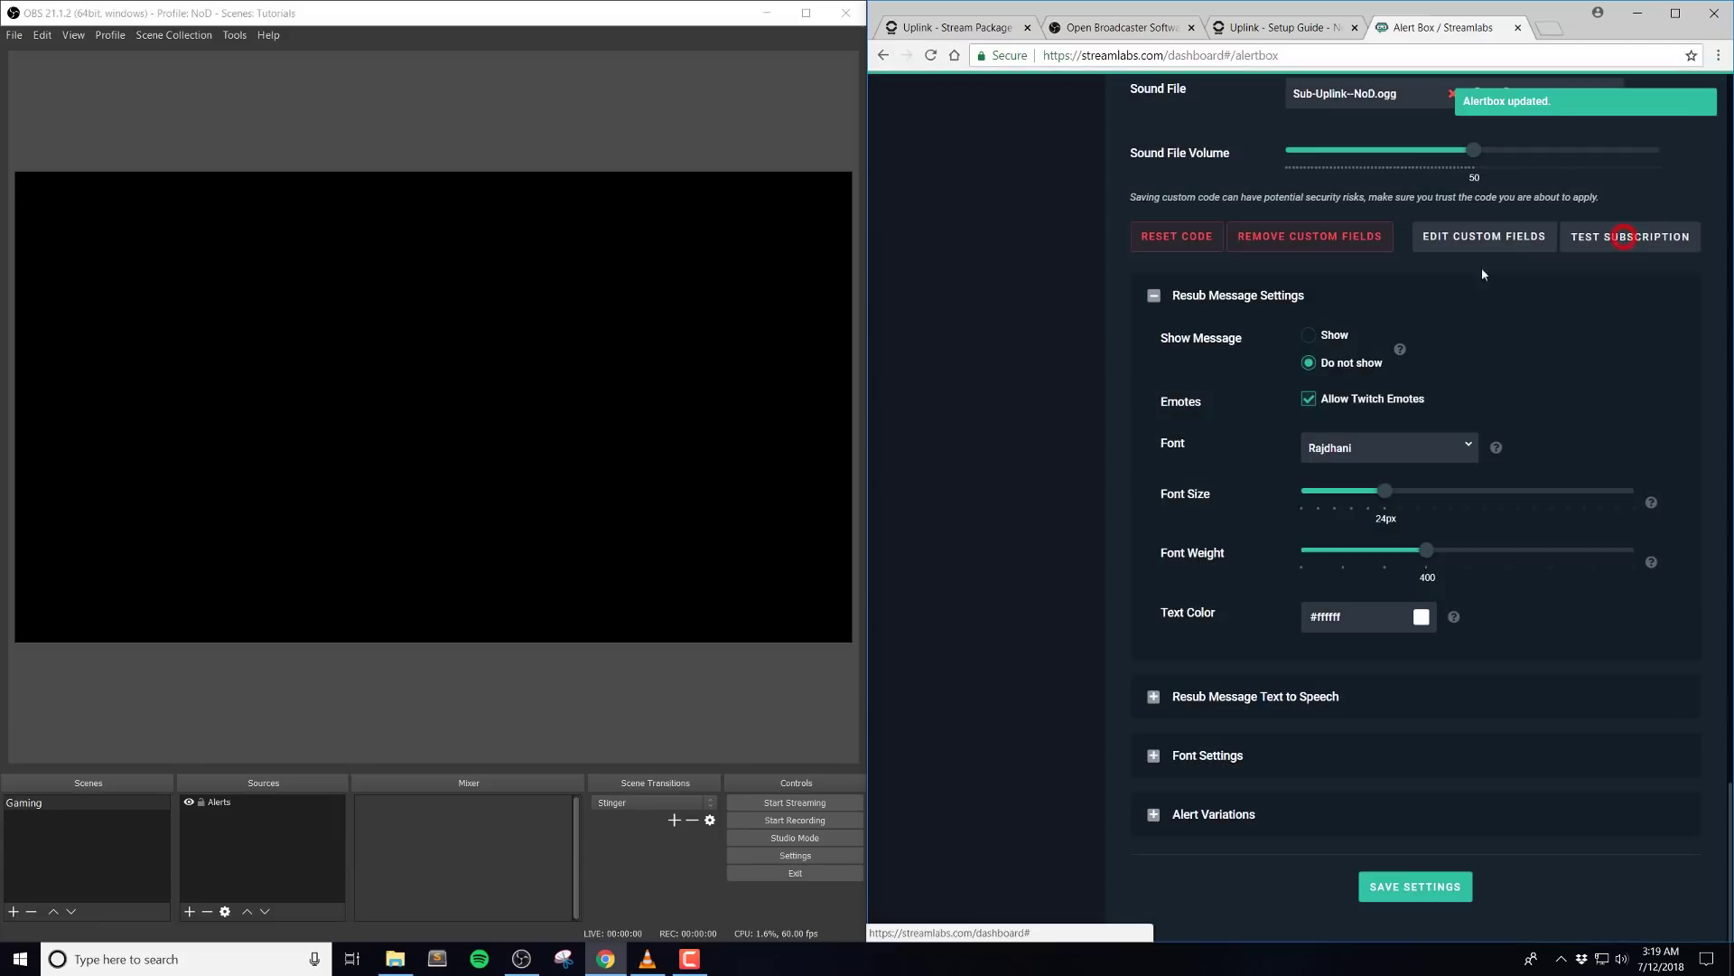
scroll(959, 598, up, 4)
scroll(958, 598, up, 9)
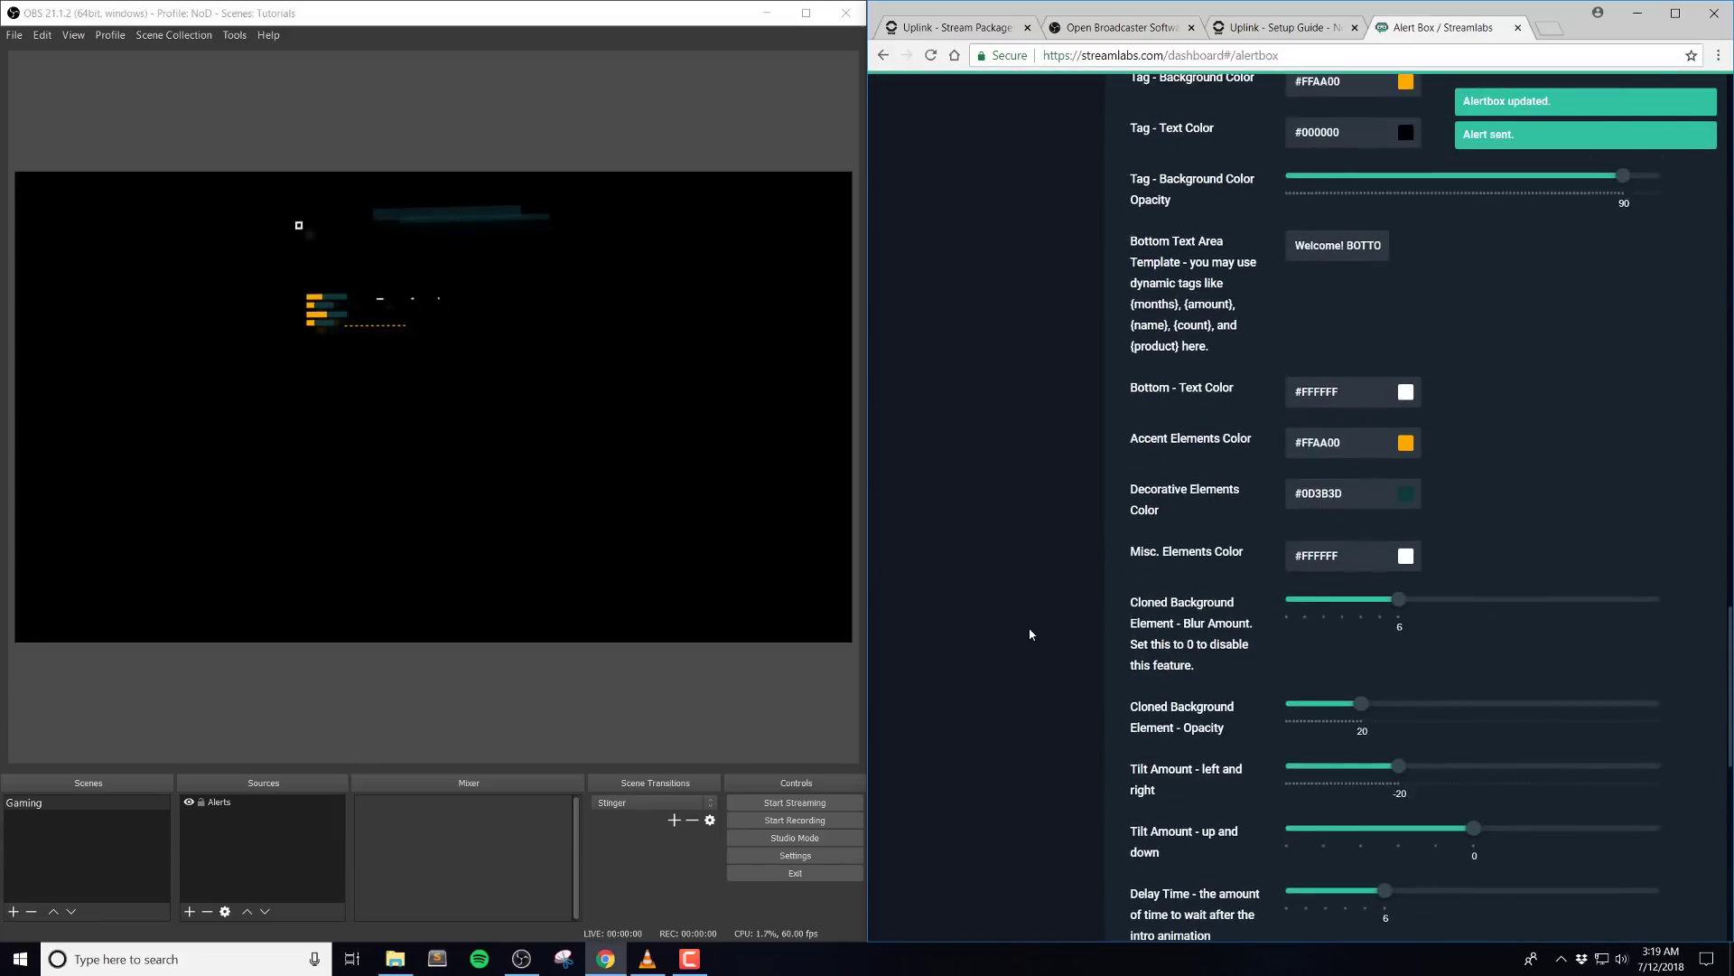
scroll(1029, 630, up, 3)
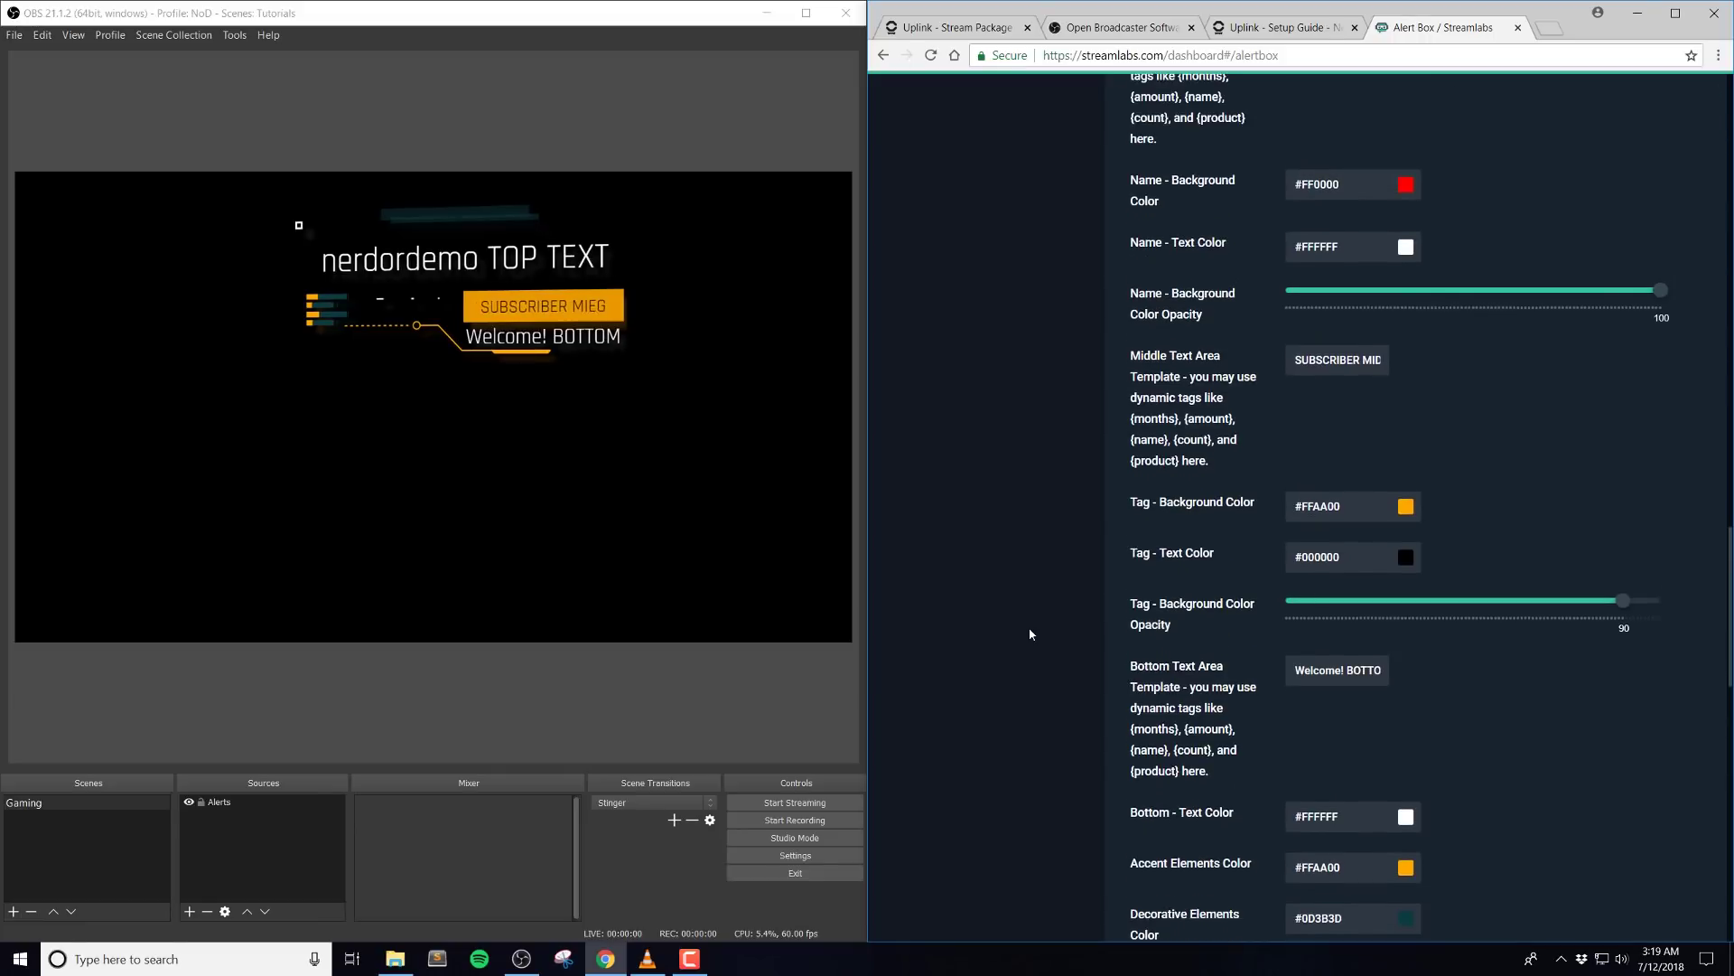
scroll(1145, 638, down, 1)
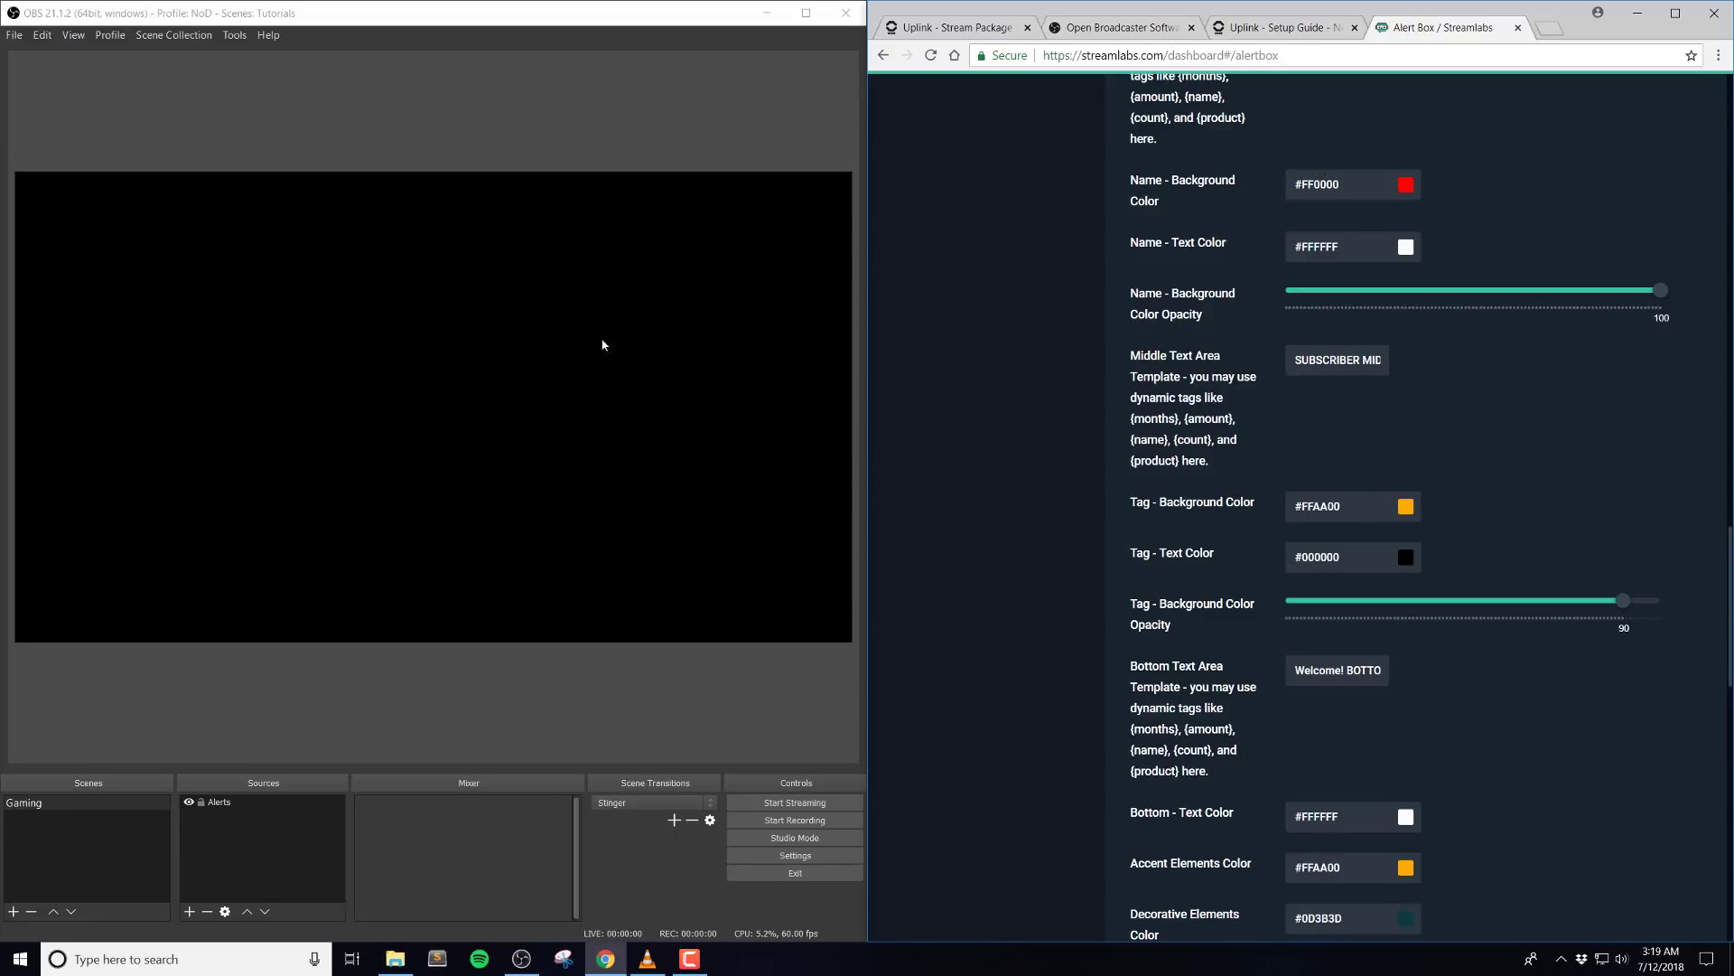
scroll(1124, 556, down, 15)
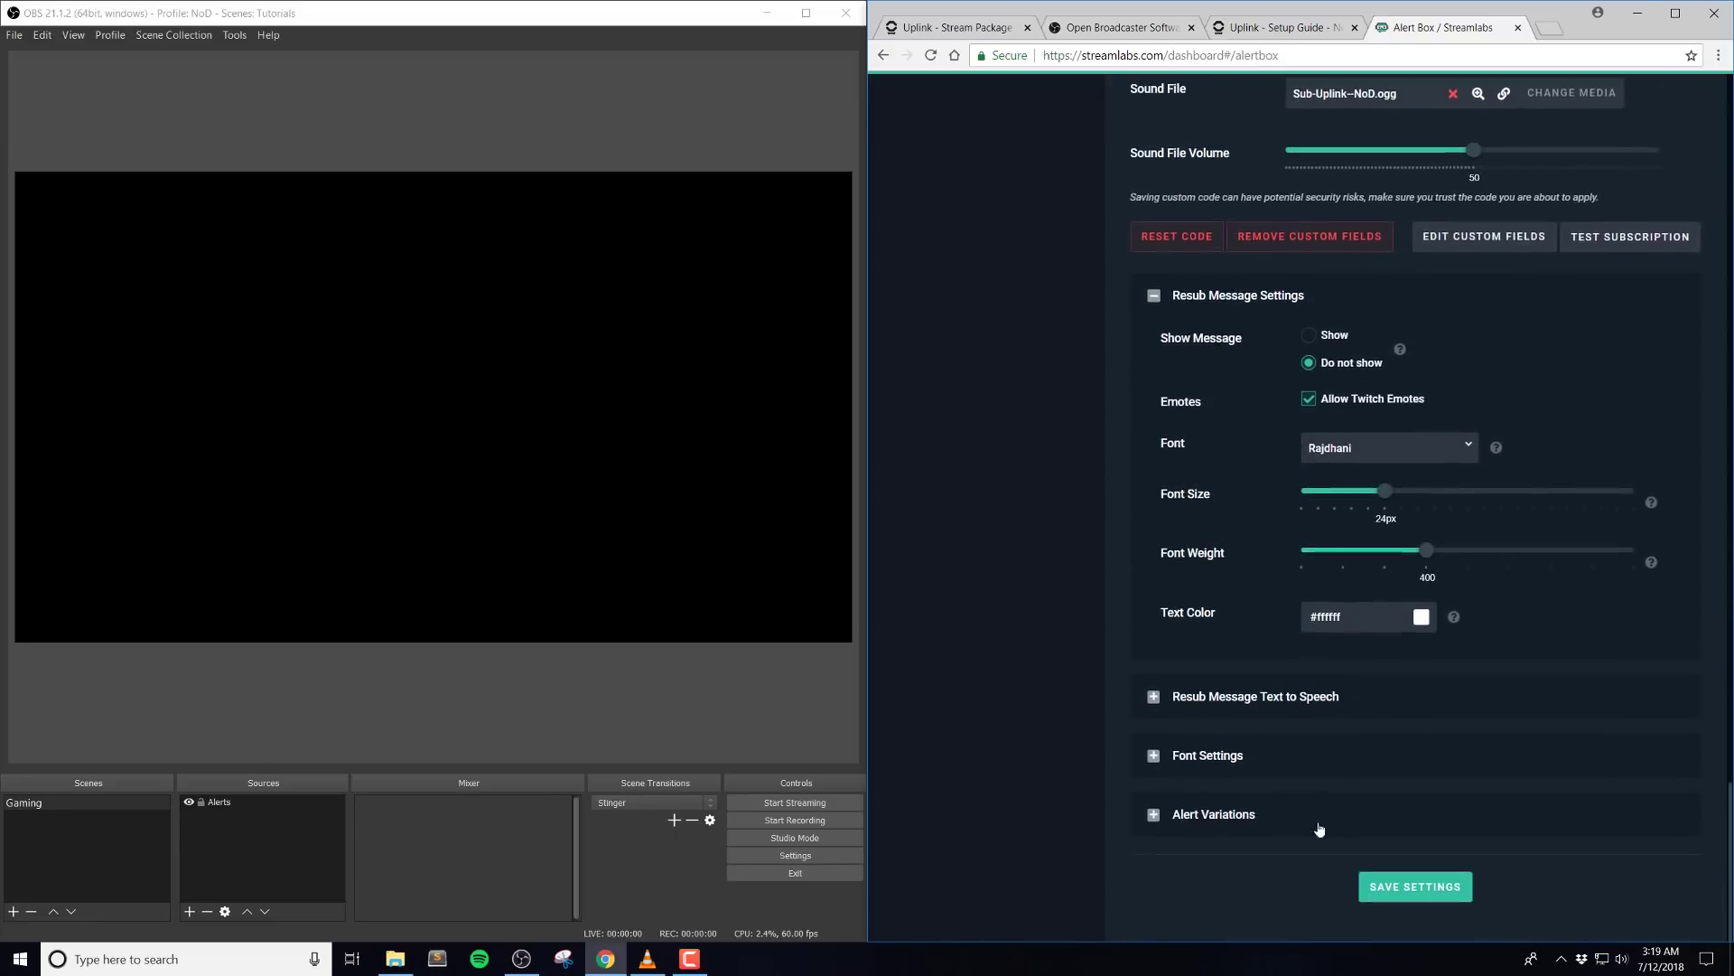
Save again and fire a second test subscription to confirm the red name box.
click(1392, 893)
click(1588, 233)
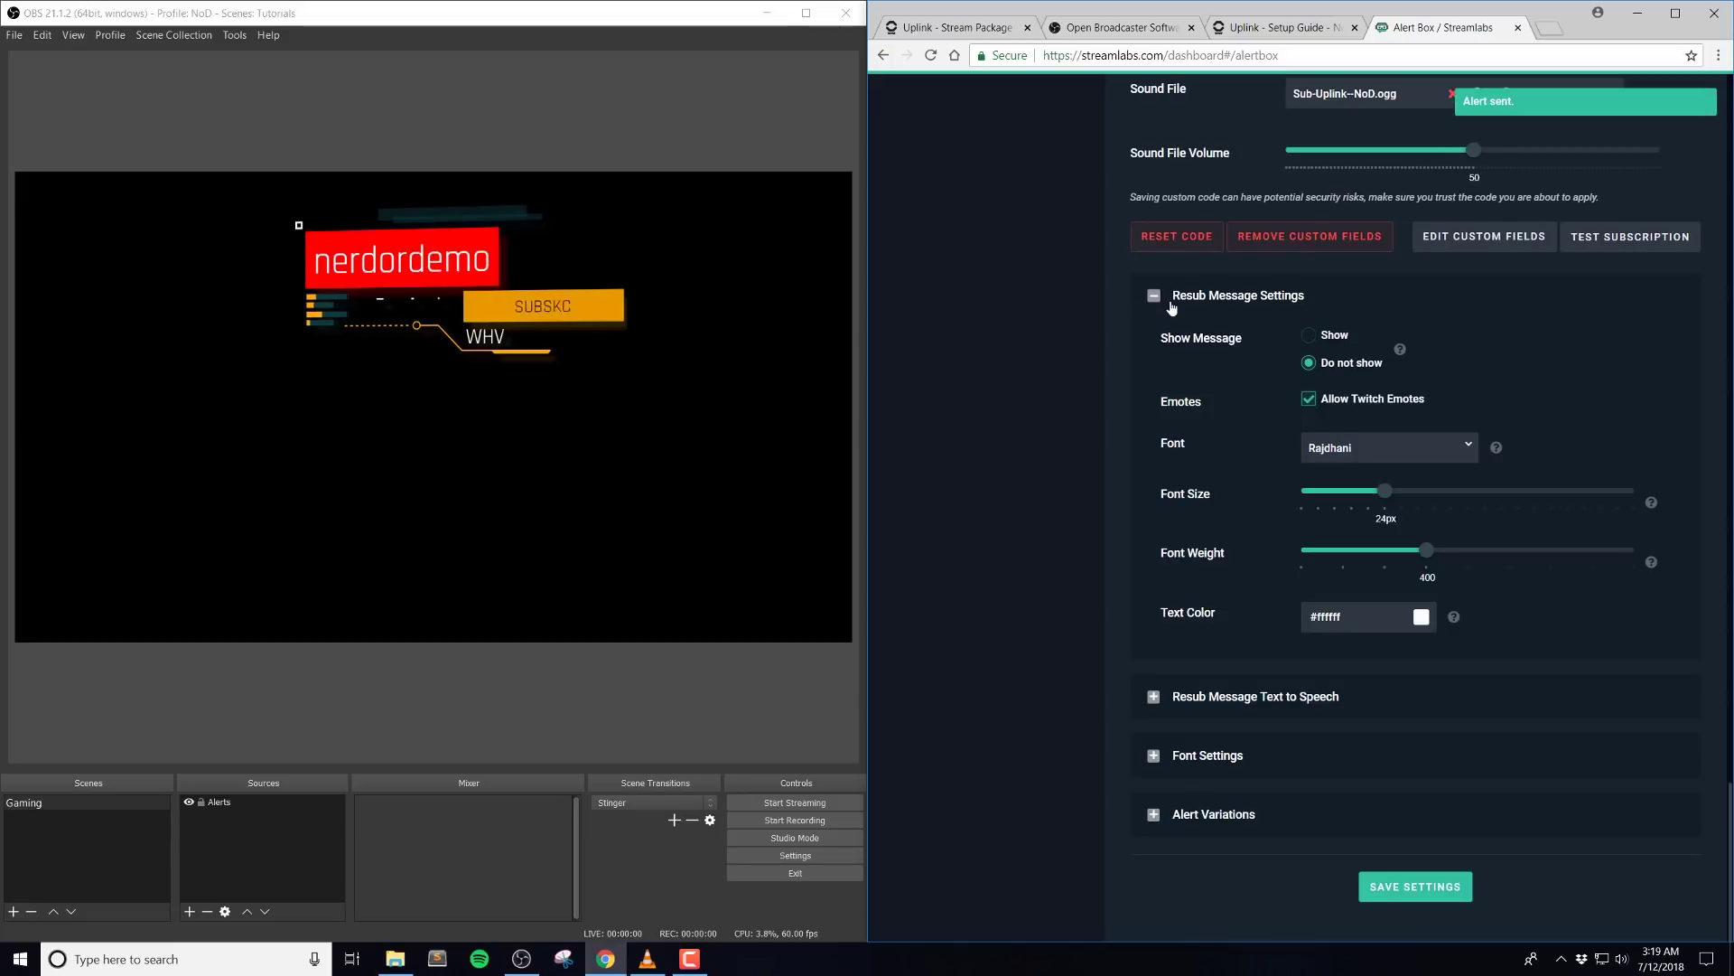
scroll(1114, 466, up, 4)
scroll(1115, 466, up, 9)
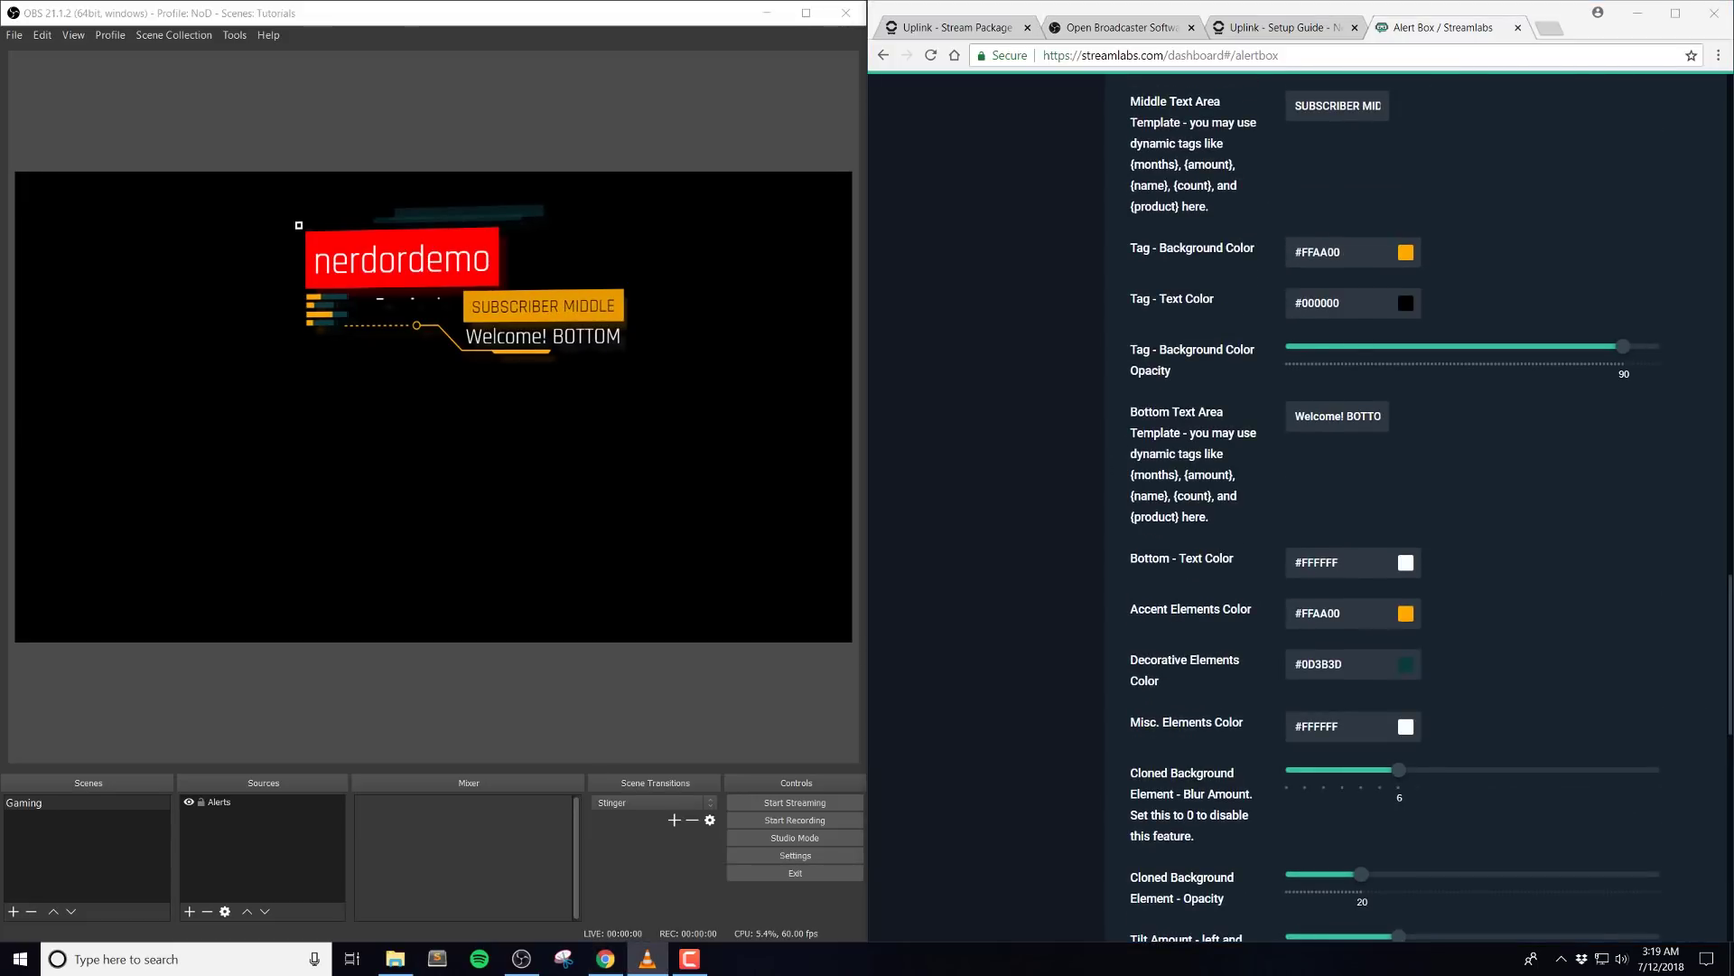
scroll(1142, 388, up, 6)
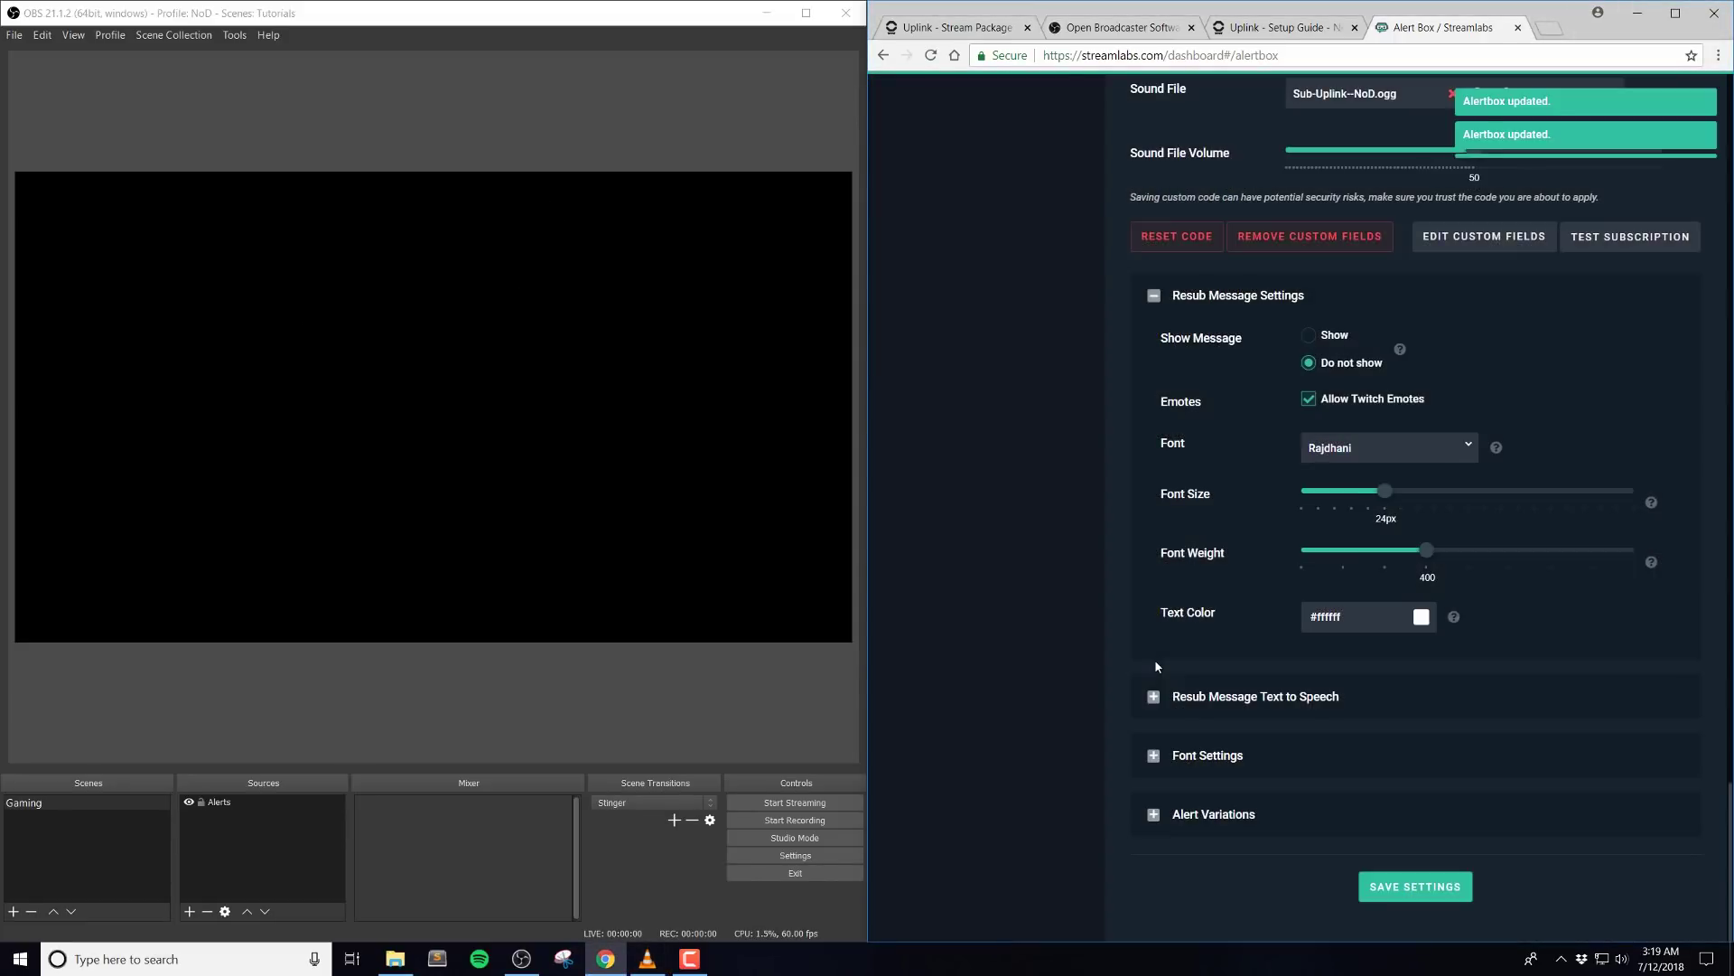
Send a test subscription alert from the alert settings page.
scroll(1156, 664, up, 15)
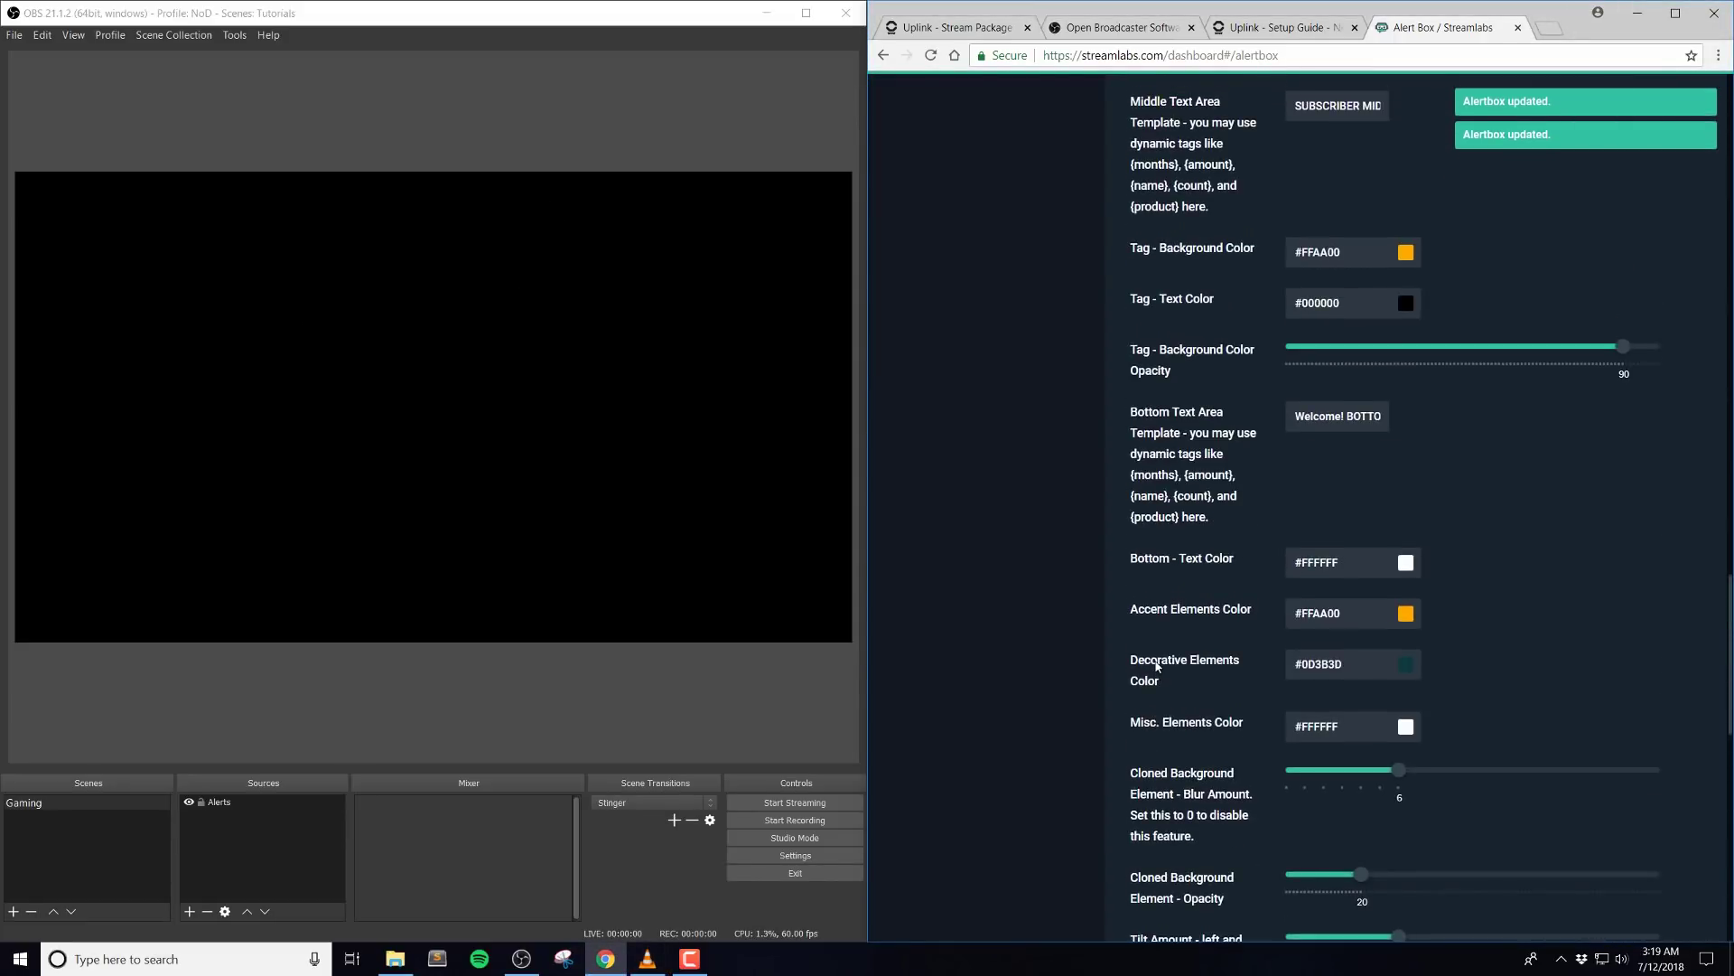
scroll(1155, 667, down, 2)
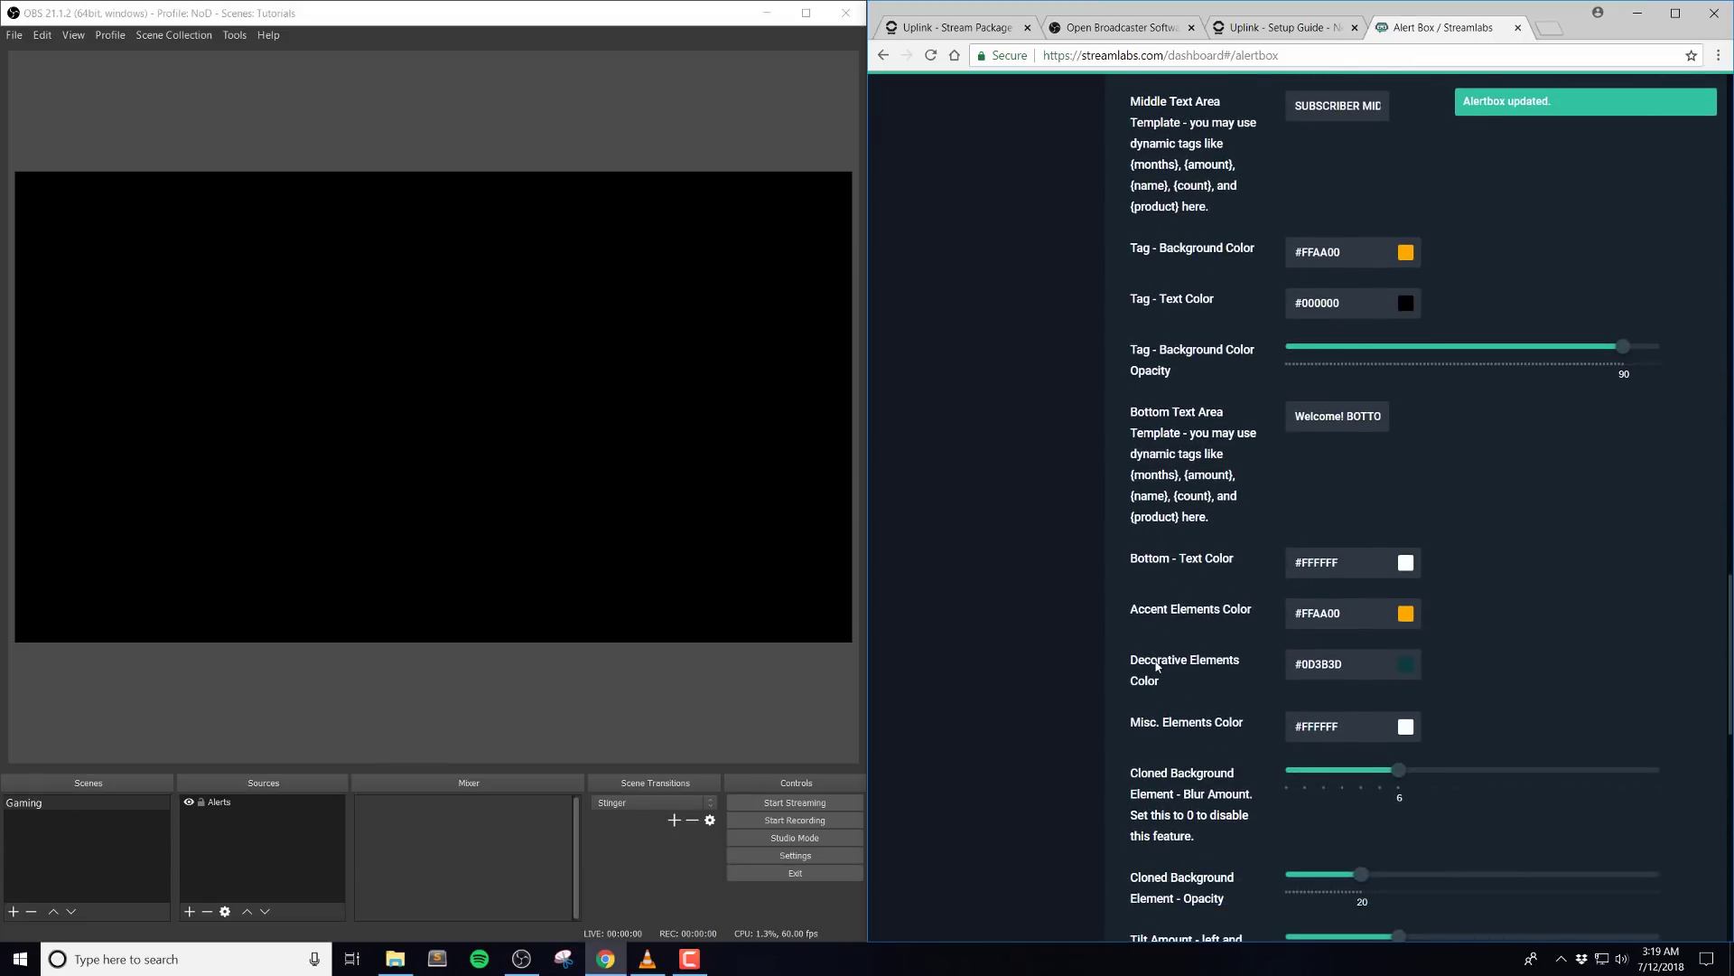
scroll(1156, 666, down, 2)
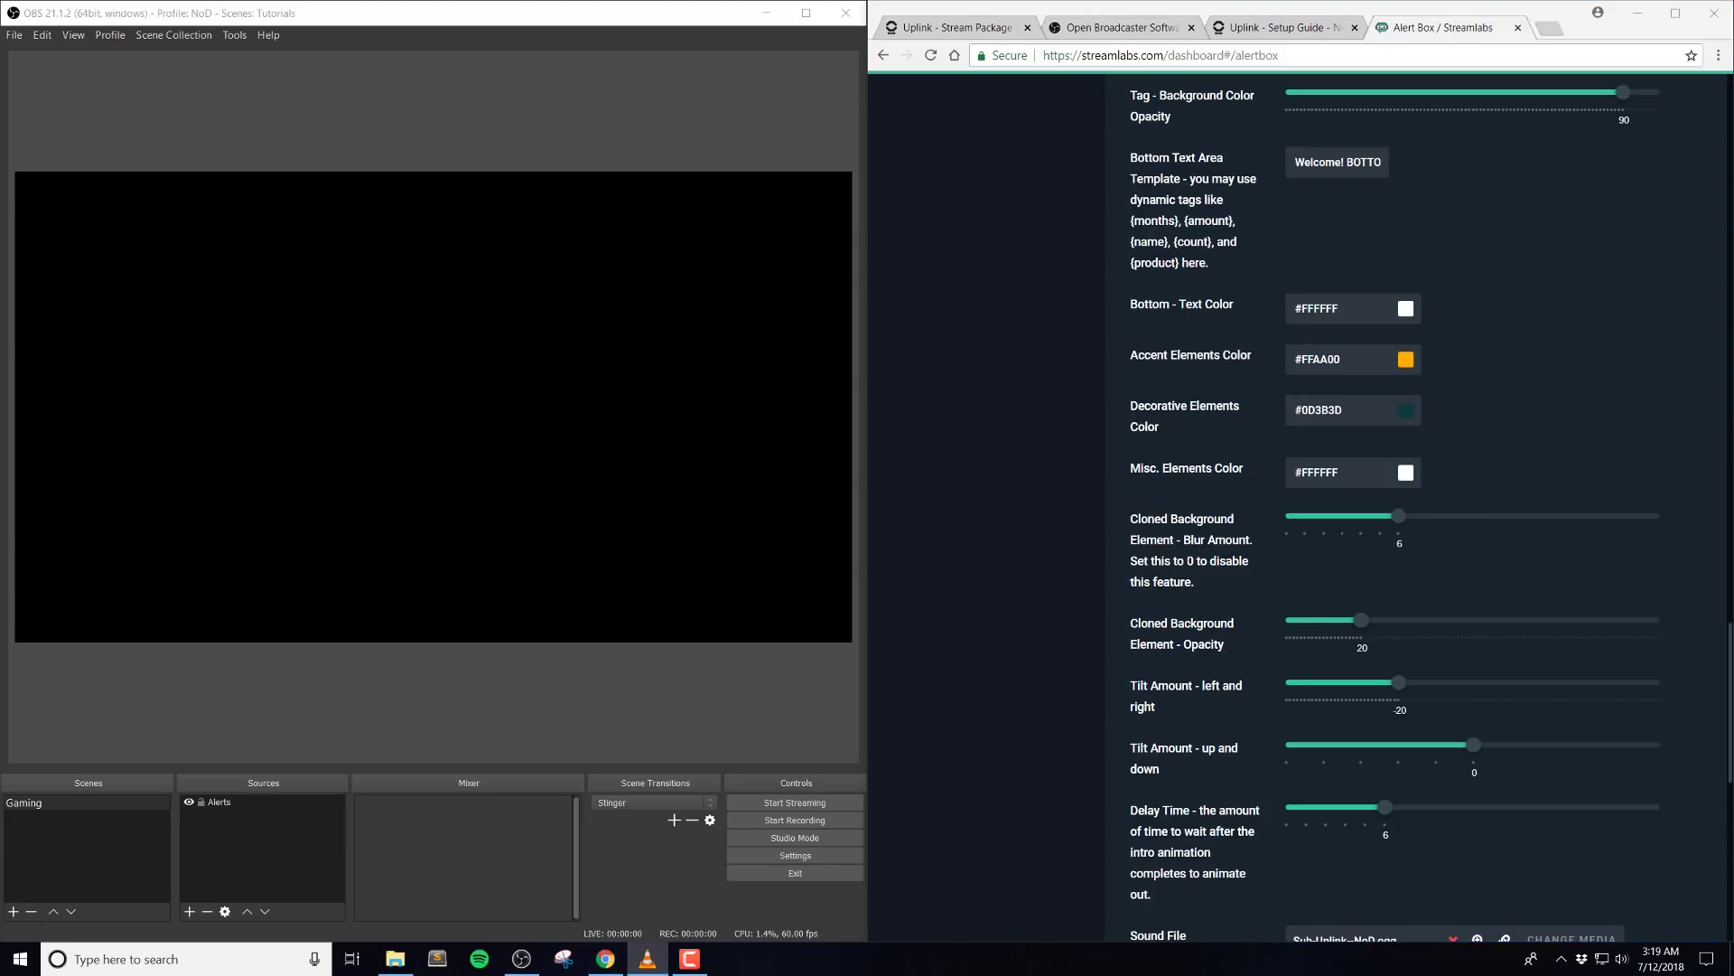
click(1167, 434)
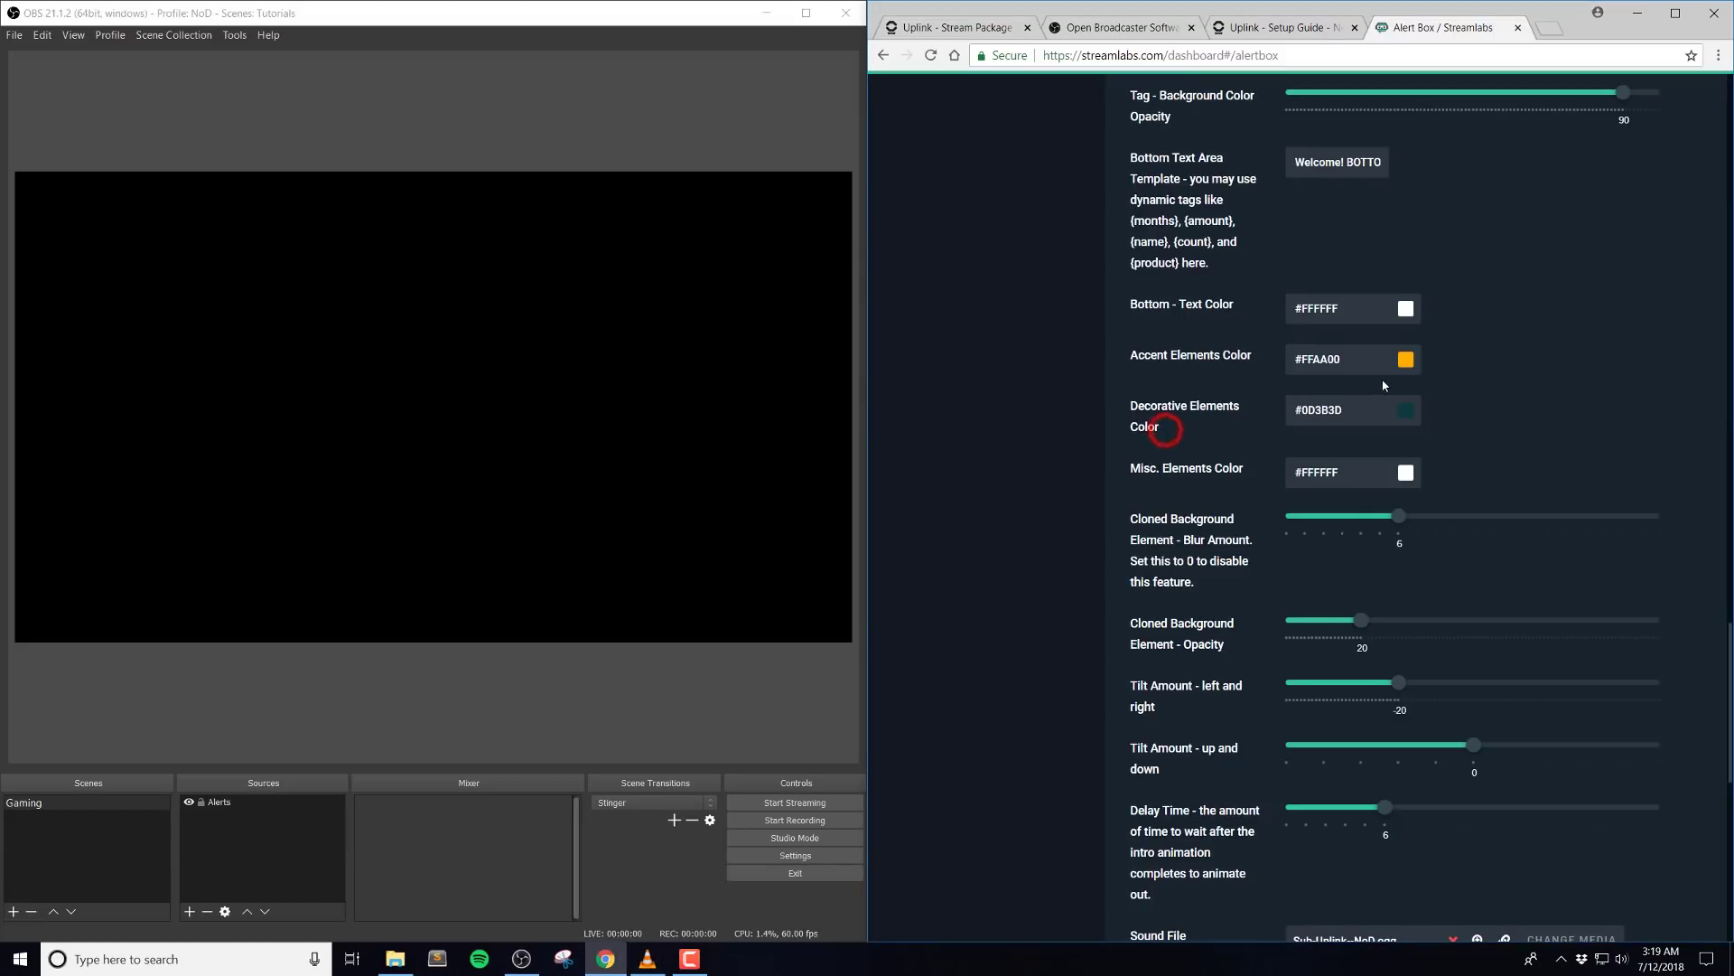
scroll(1119, 419, down, 5)
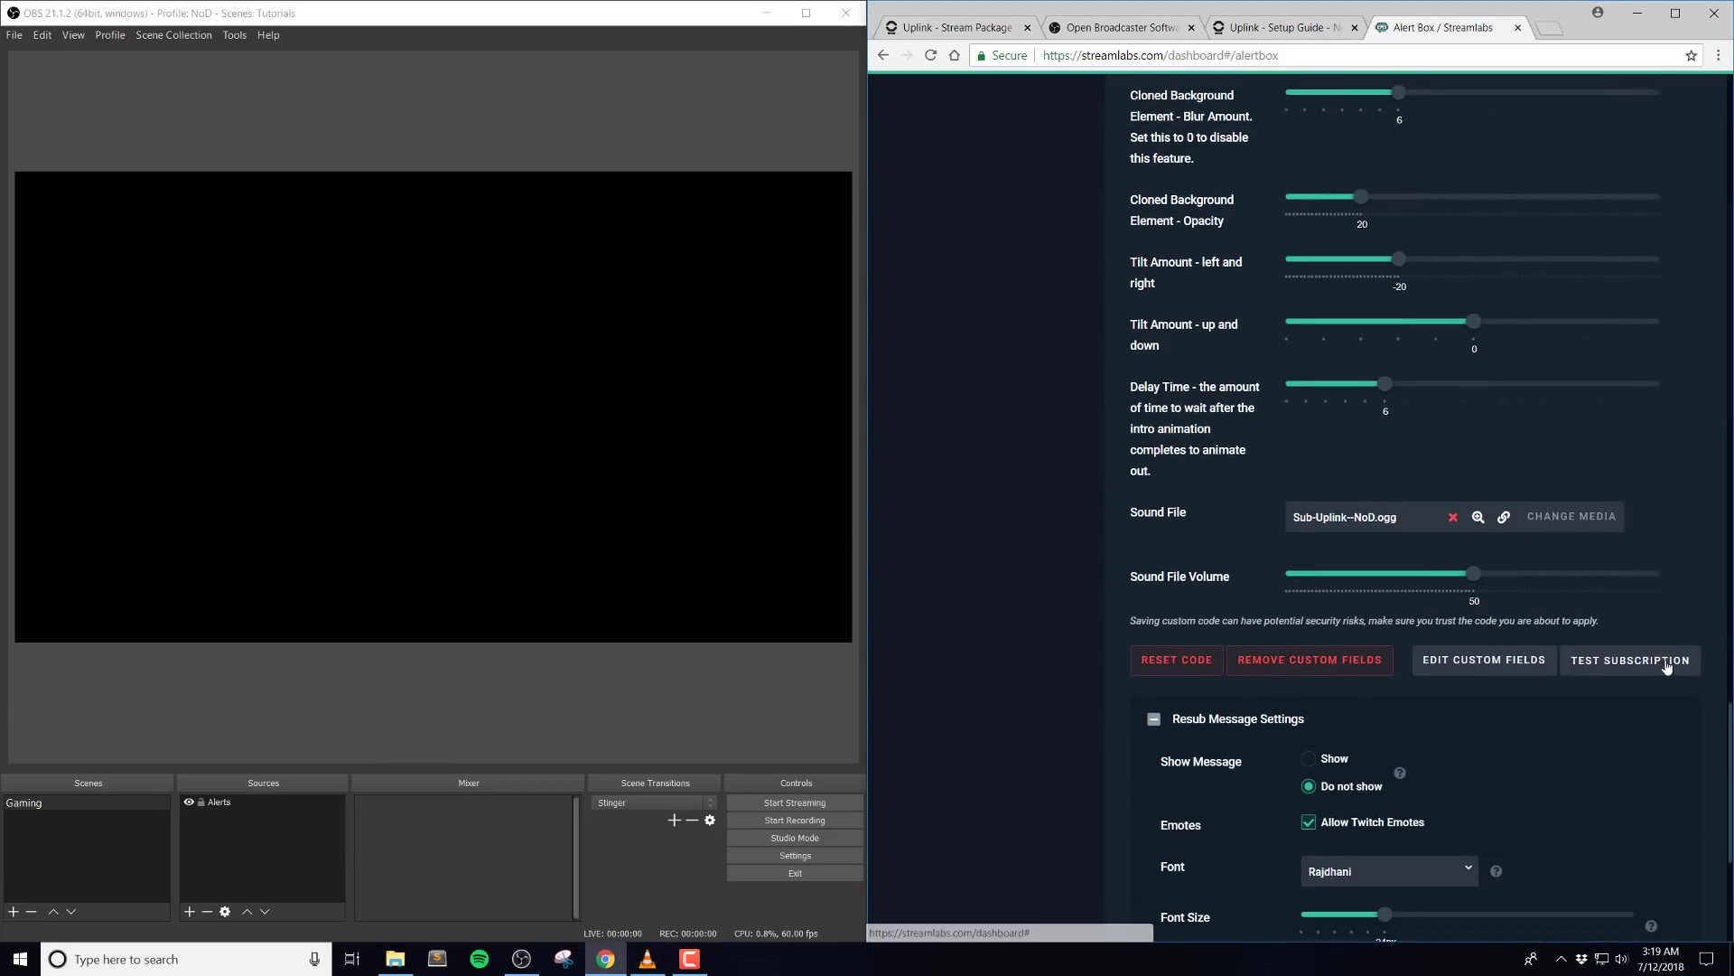
click(1664, 661)
scroll(993, 402, up, 1)
scroll(993, 402, up, 4)
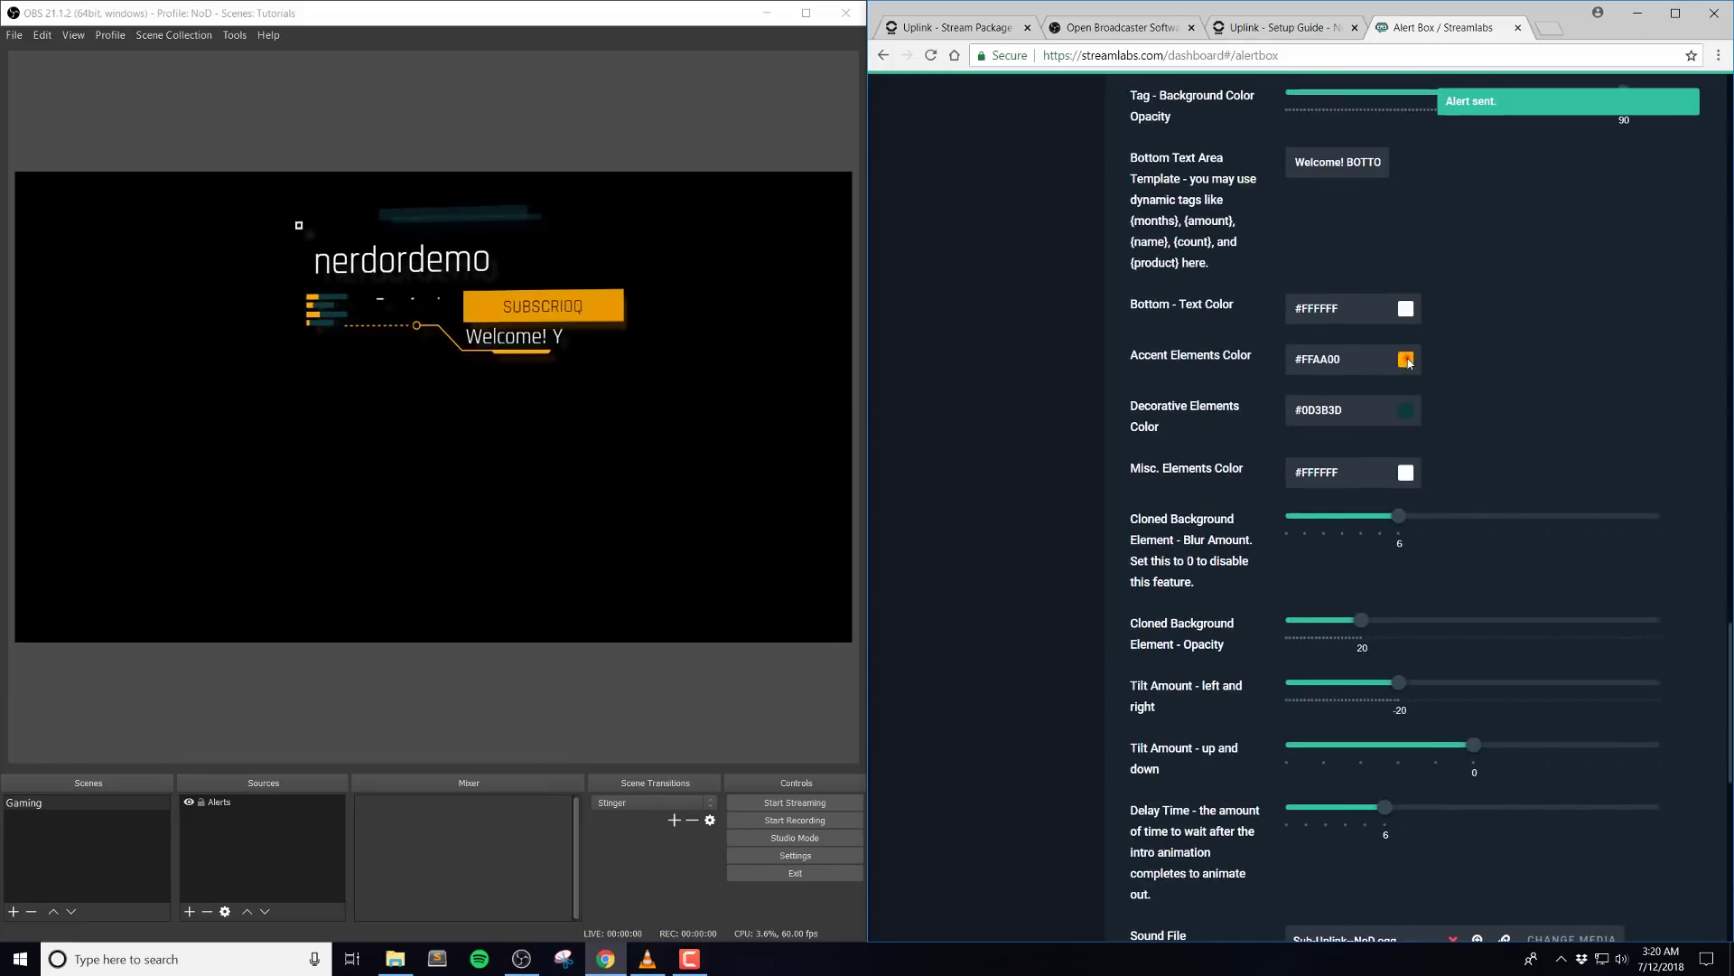
Set the Accent colour to cyan #00E3FF.
click(1405, 359)
click(1398, 502)
click(1421, 412)
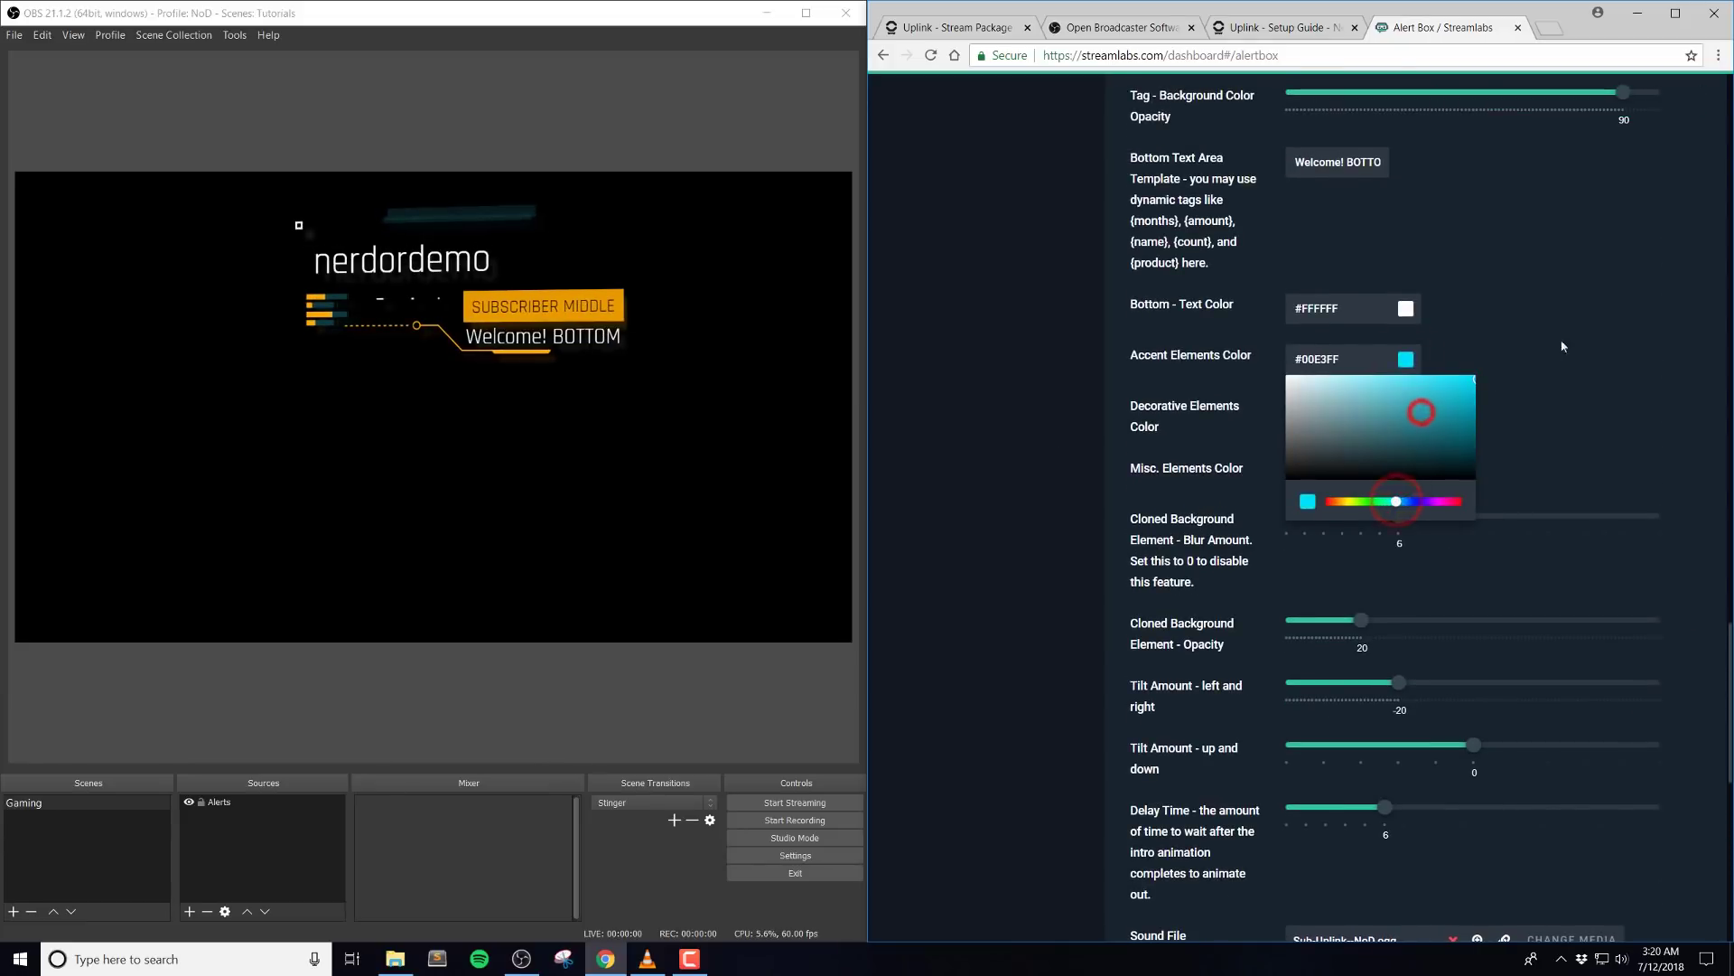
click(1637, 316)
Change the Decorative Elements colour from black to dark green #2B3E2A.
click(1406, 409)
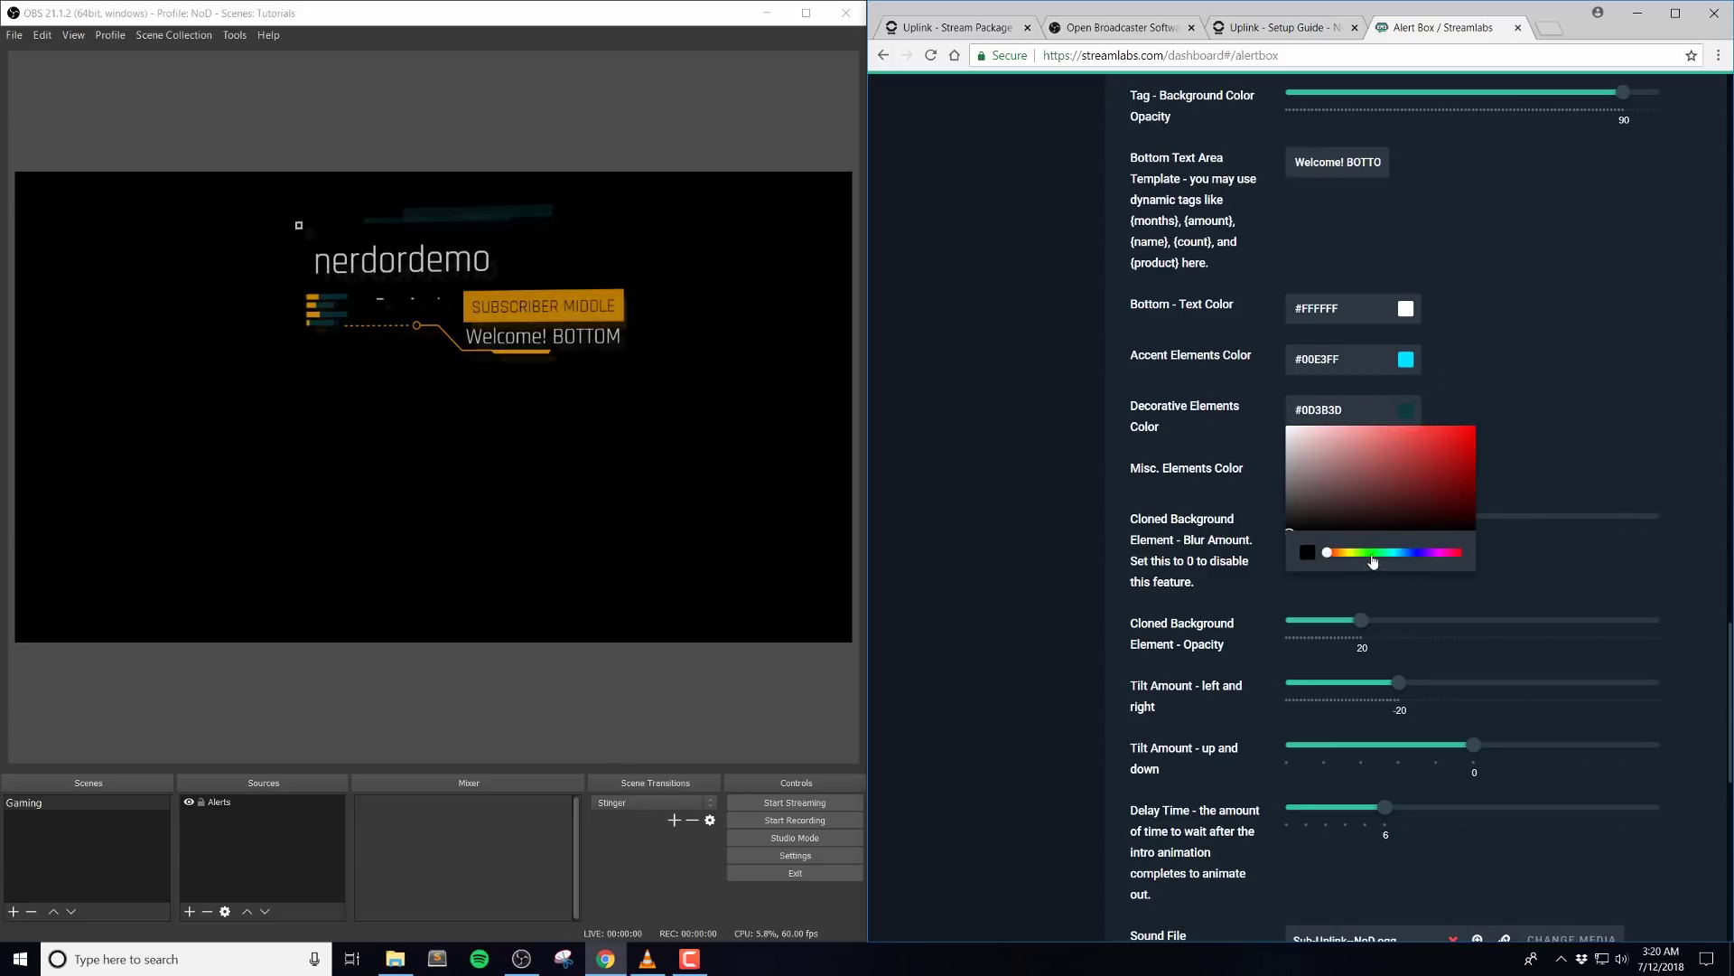
drag(1382, 553, 1340, 555)
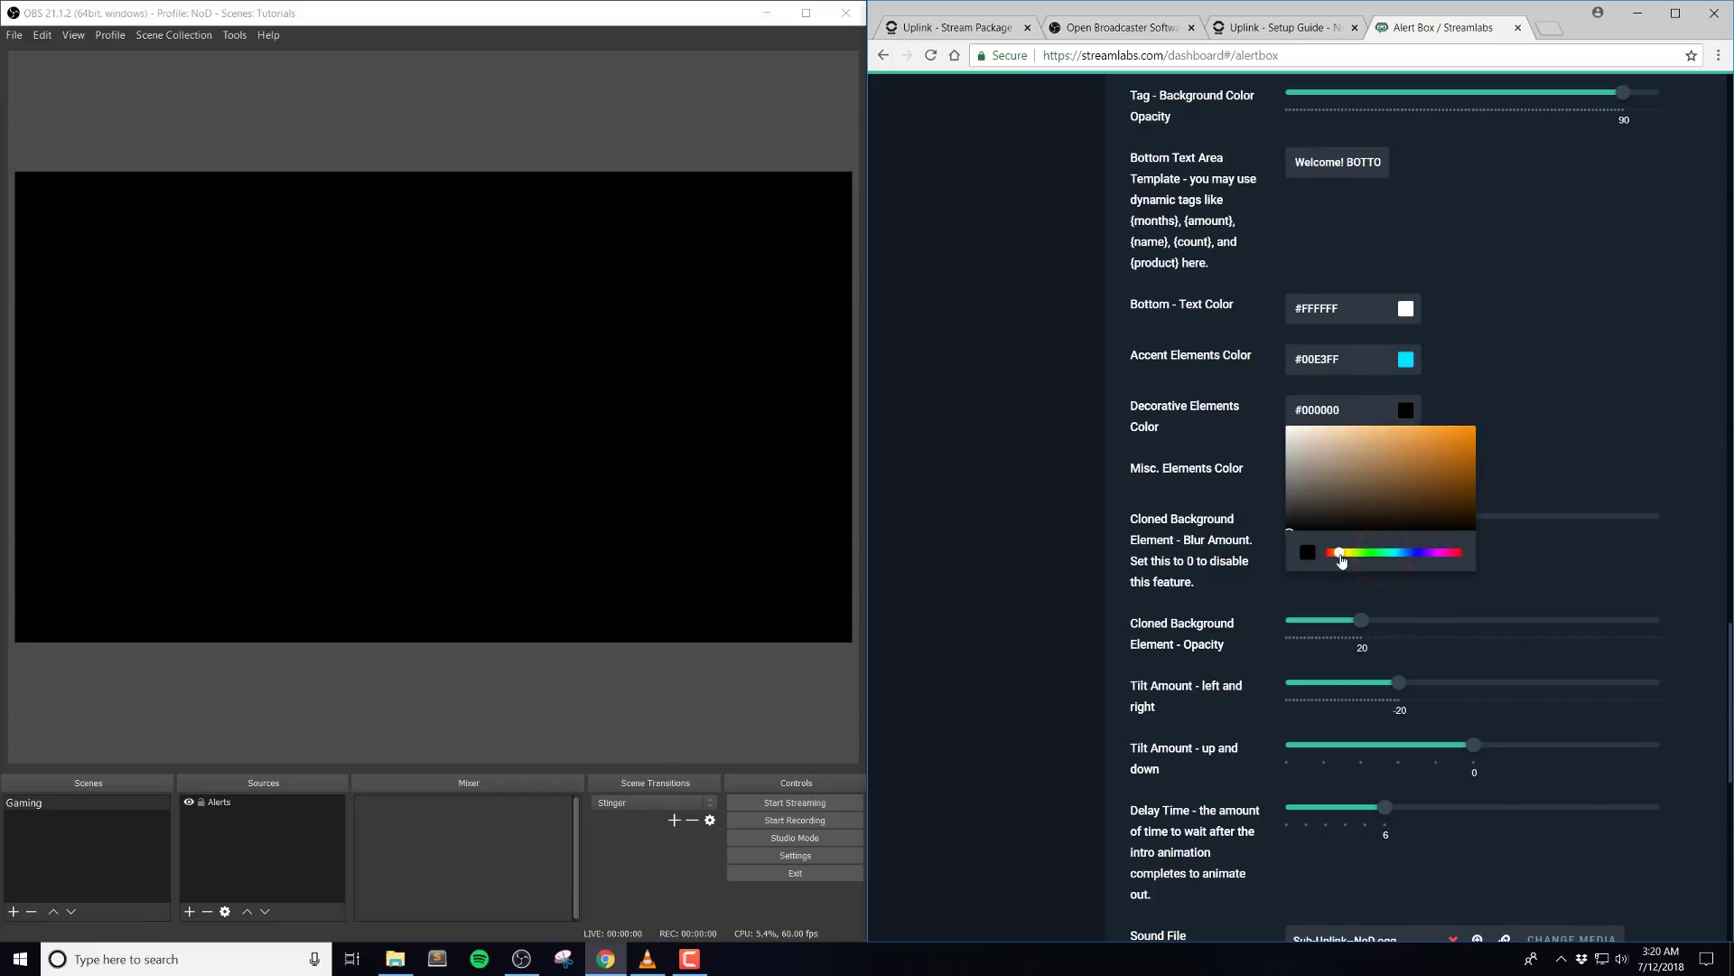
mouse_move(1437, 483)
mouse_down()
mouse_move(1481, 448)
mouse_move(1467, 446)
mouse_move(1472, 488)
mouse_move(1498, 507)
mouse_move(1463, 464)
mouse_move(1402, 489)
mouse_up()
drag(1344, 557, 1370, 552)
drag(1448, 504, 1350, 511)
click(1554, 396)
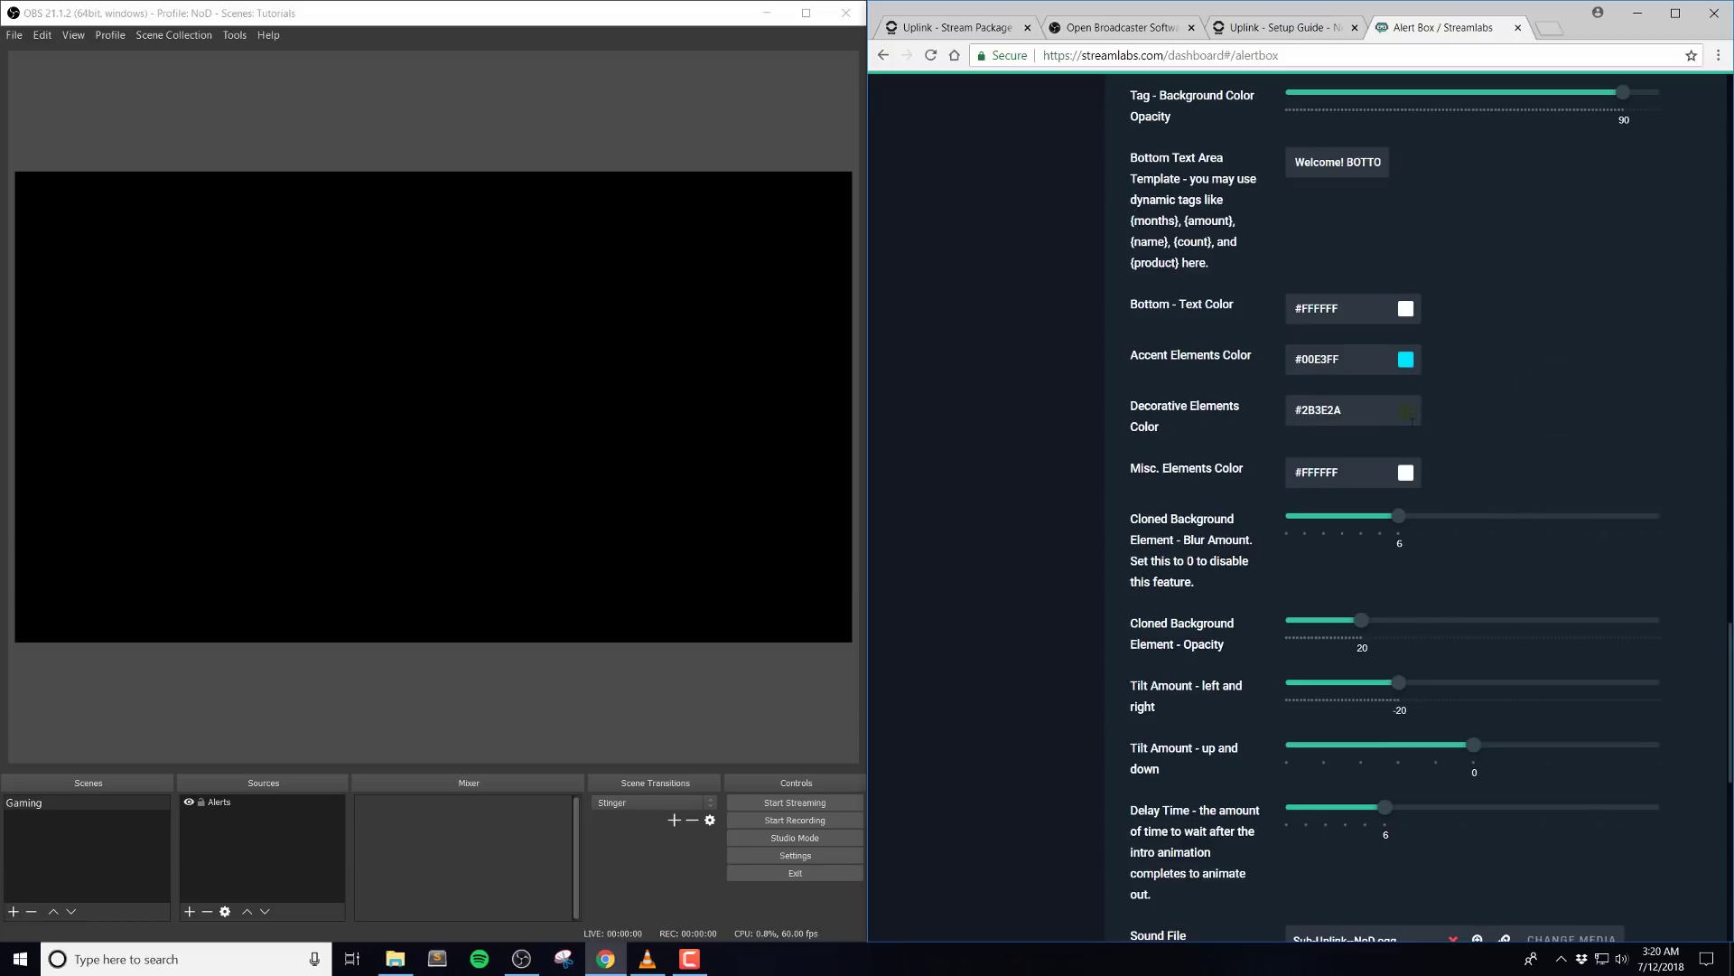
scroll(1527, 435, down, 3)
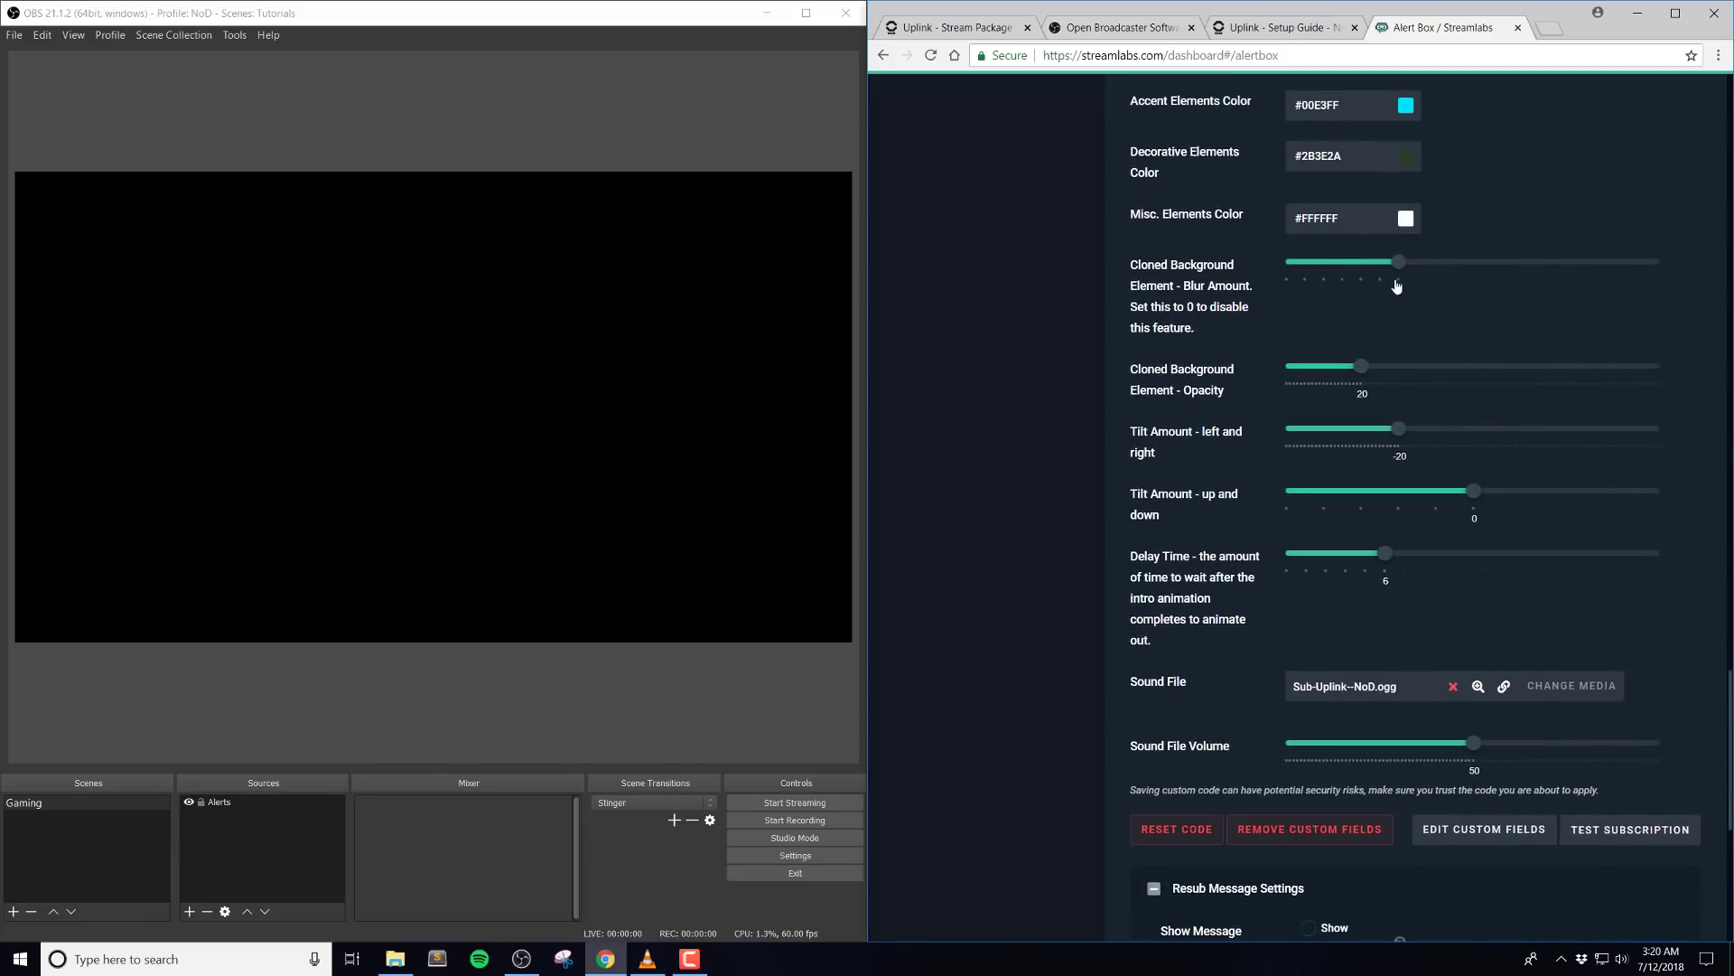
Set the cloned background Blur Amount to 20 and Opacity to 100.
mouse_move(1392, 273)
mouse_down()
mouse_move(1294, 294)
mouse_move(1437, 290)
mouse_move(1399, 305)
mouse_up()
drag(1404, 267, 1662, 263)
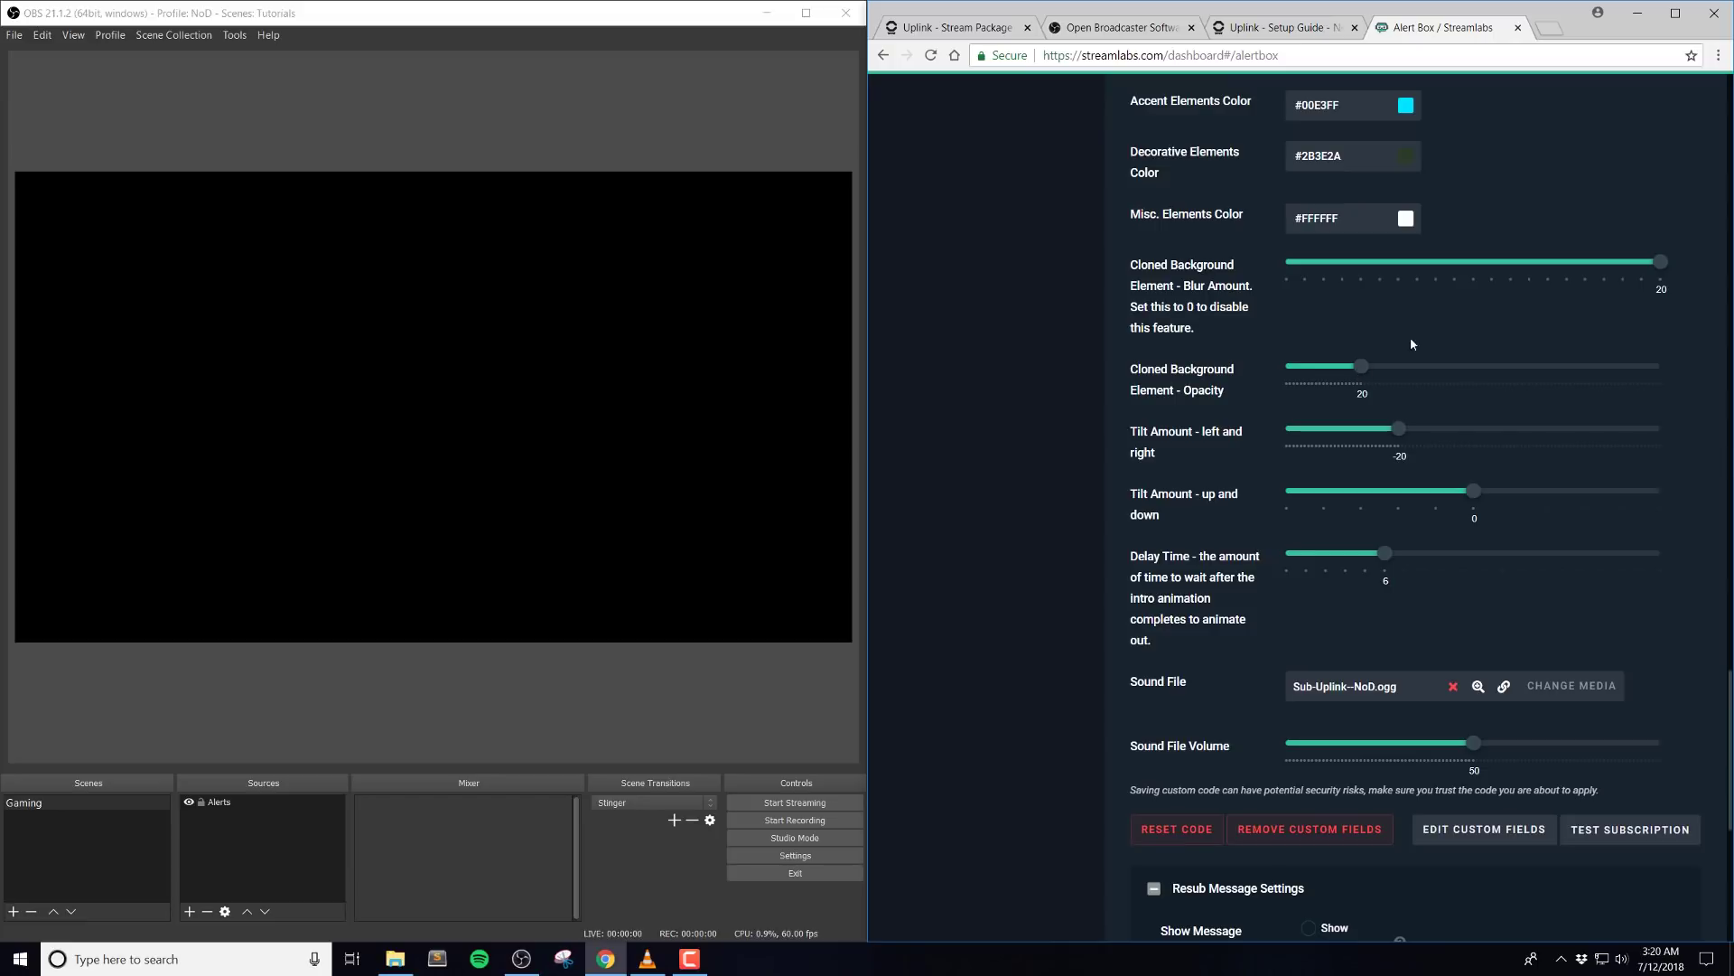
drag(1360, 370, 1684, 365)
scroll(1524, 788, down, 6)
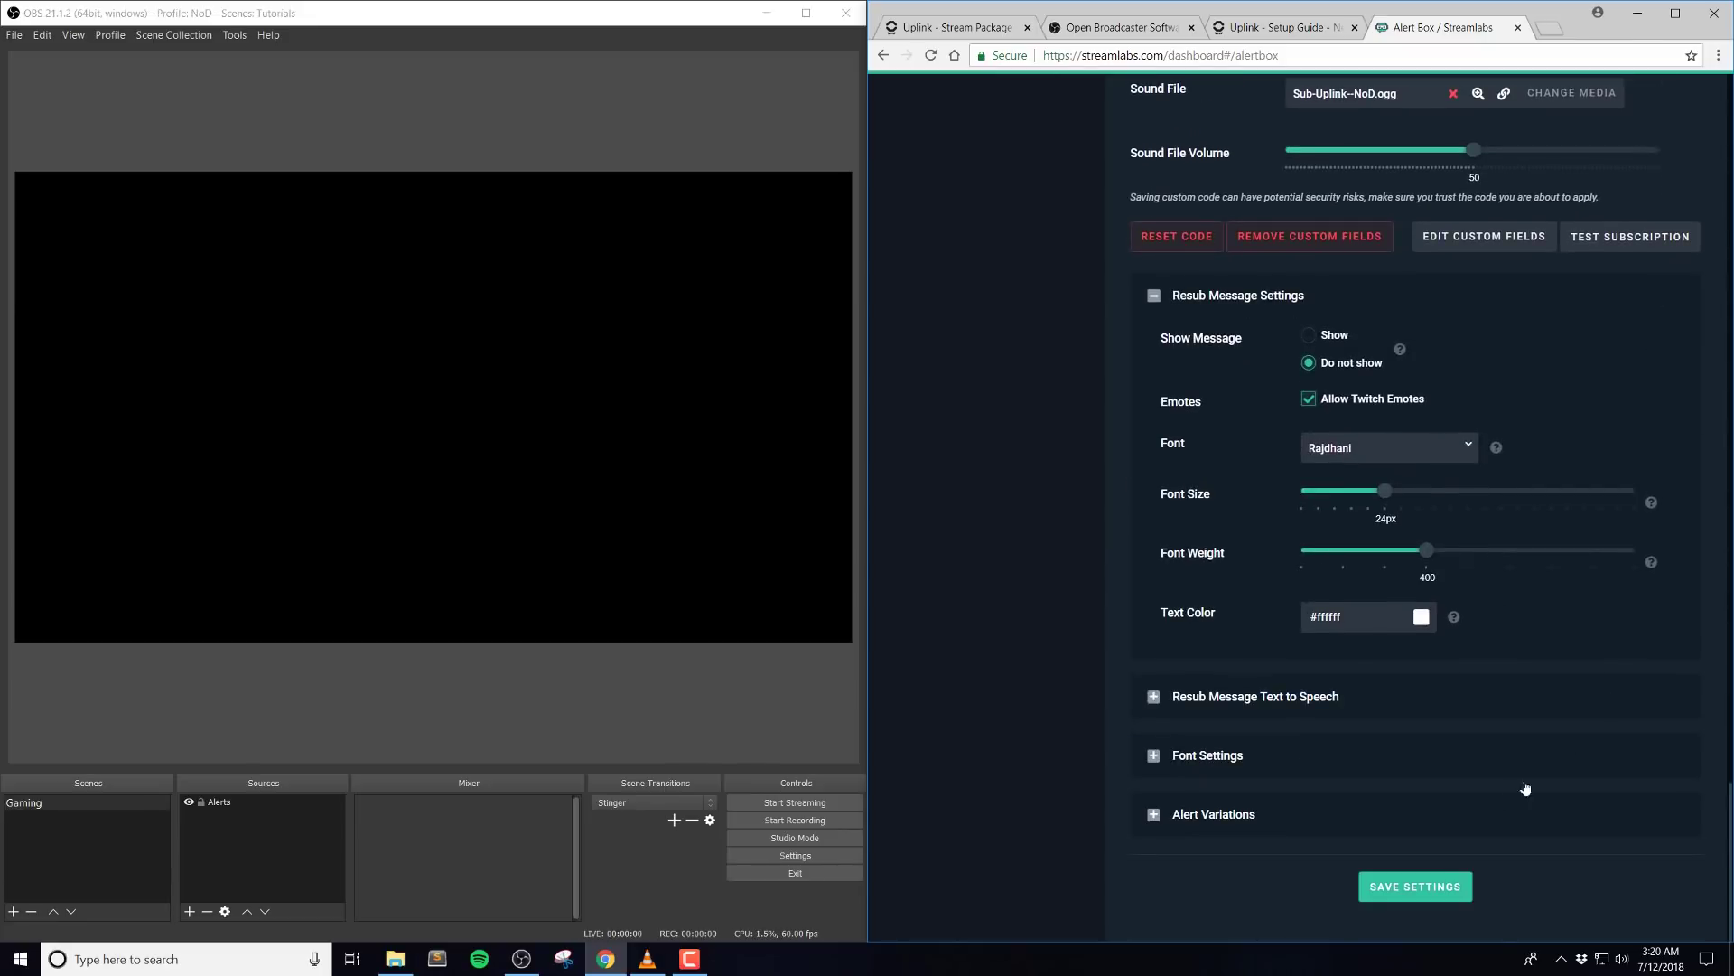
Save the settings and play a test subscription alert in OBS.
click(1434, 901)
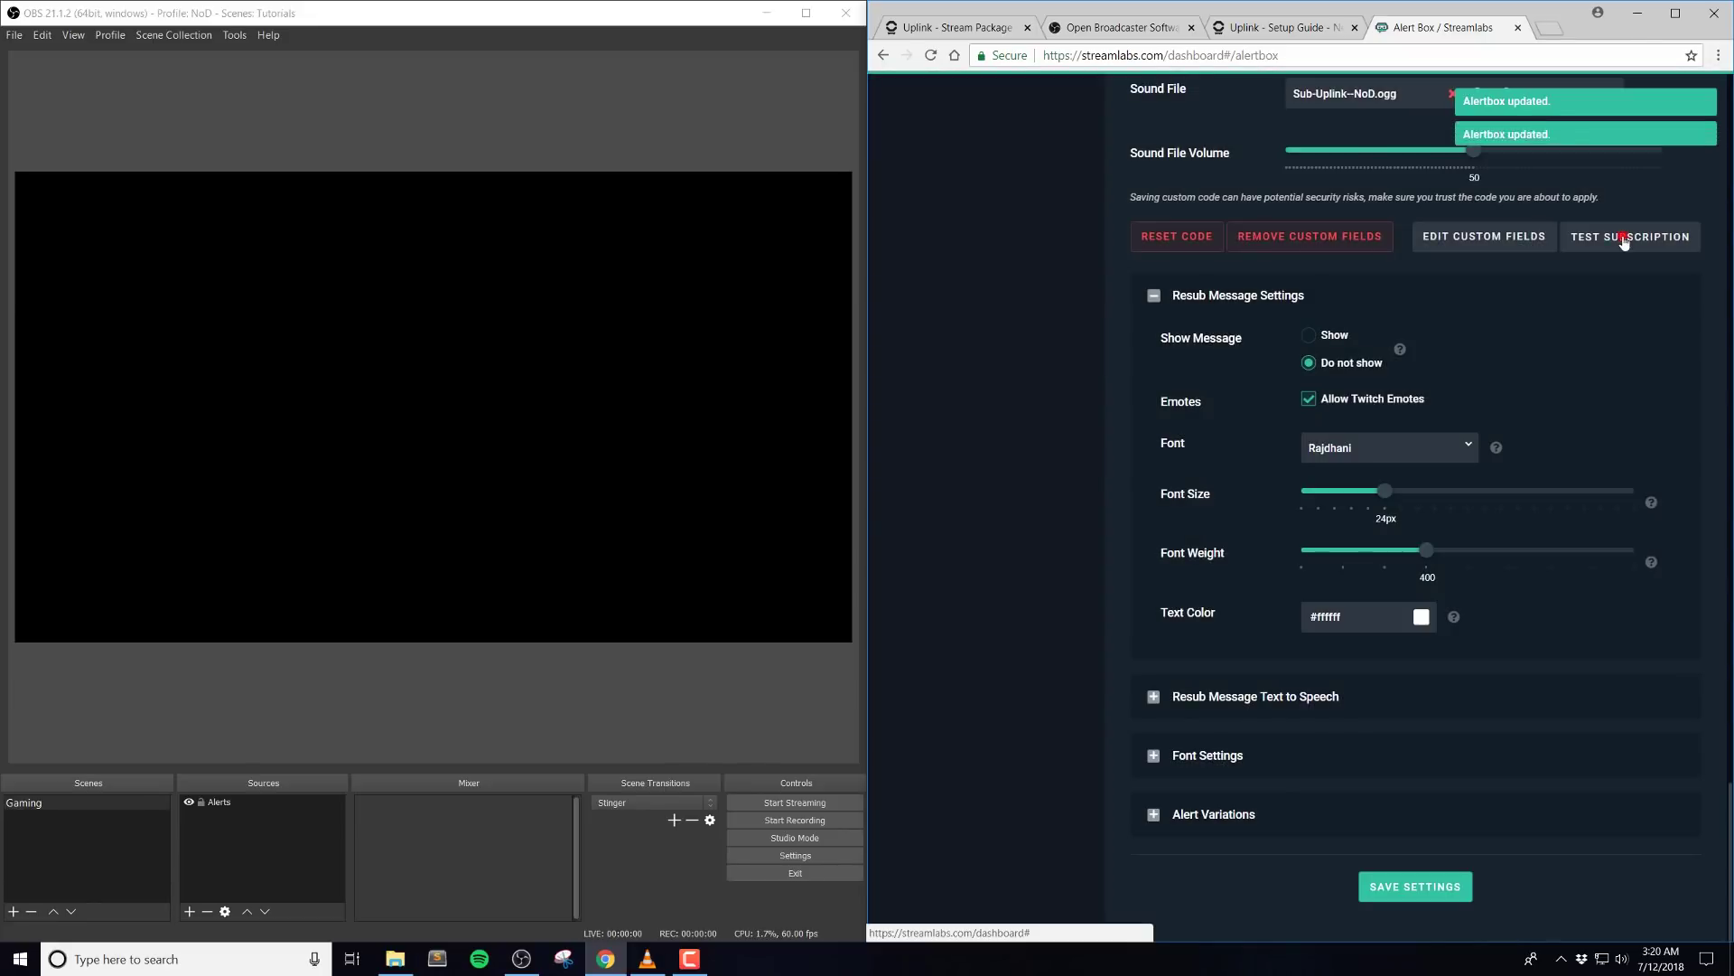
click(1622, 237)
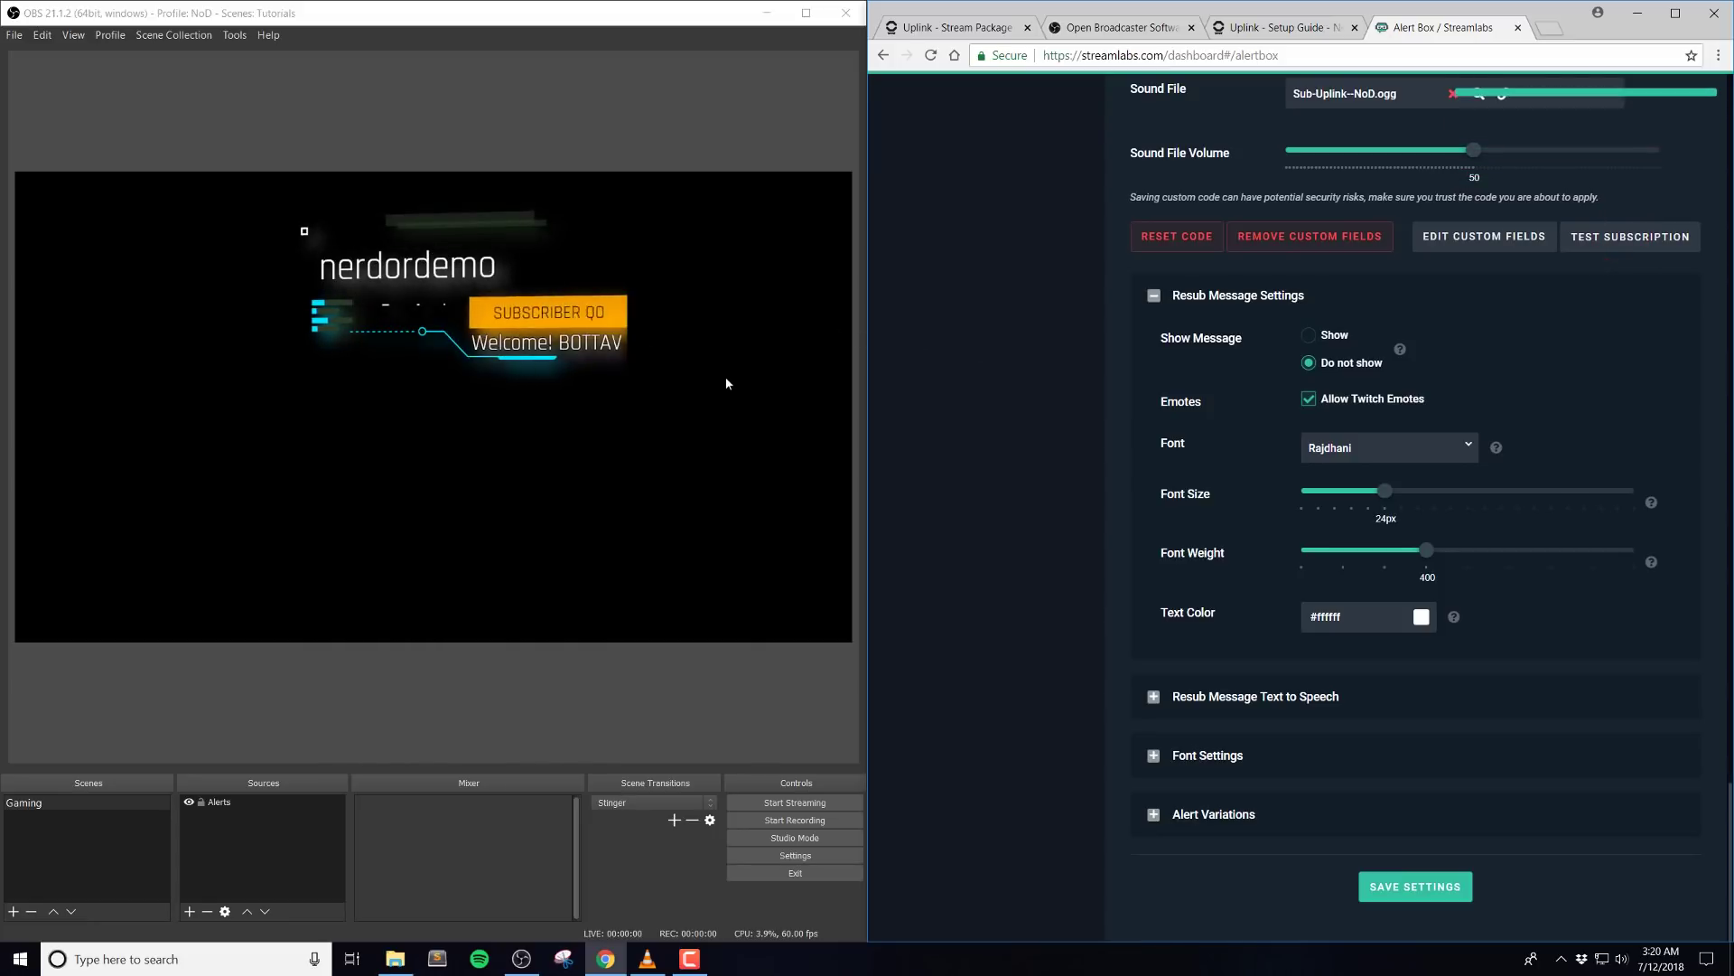
scroll(992, 409, up, 7)
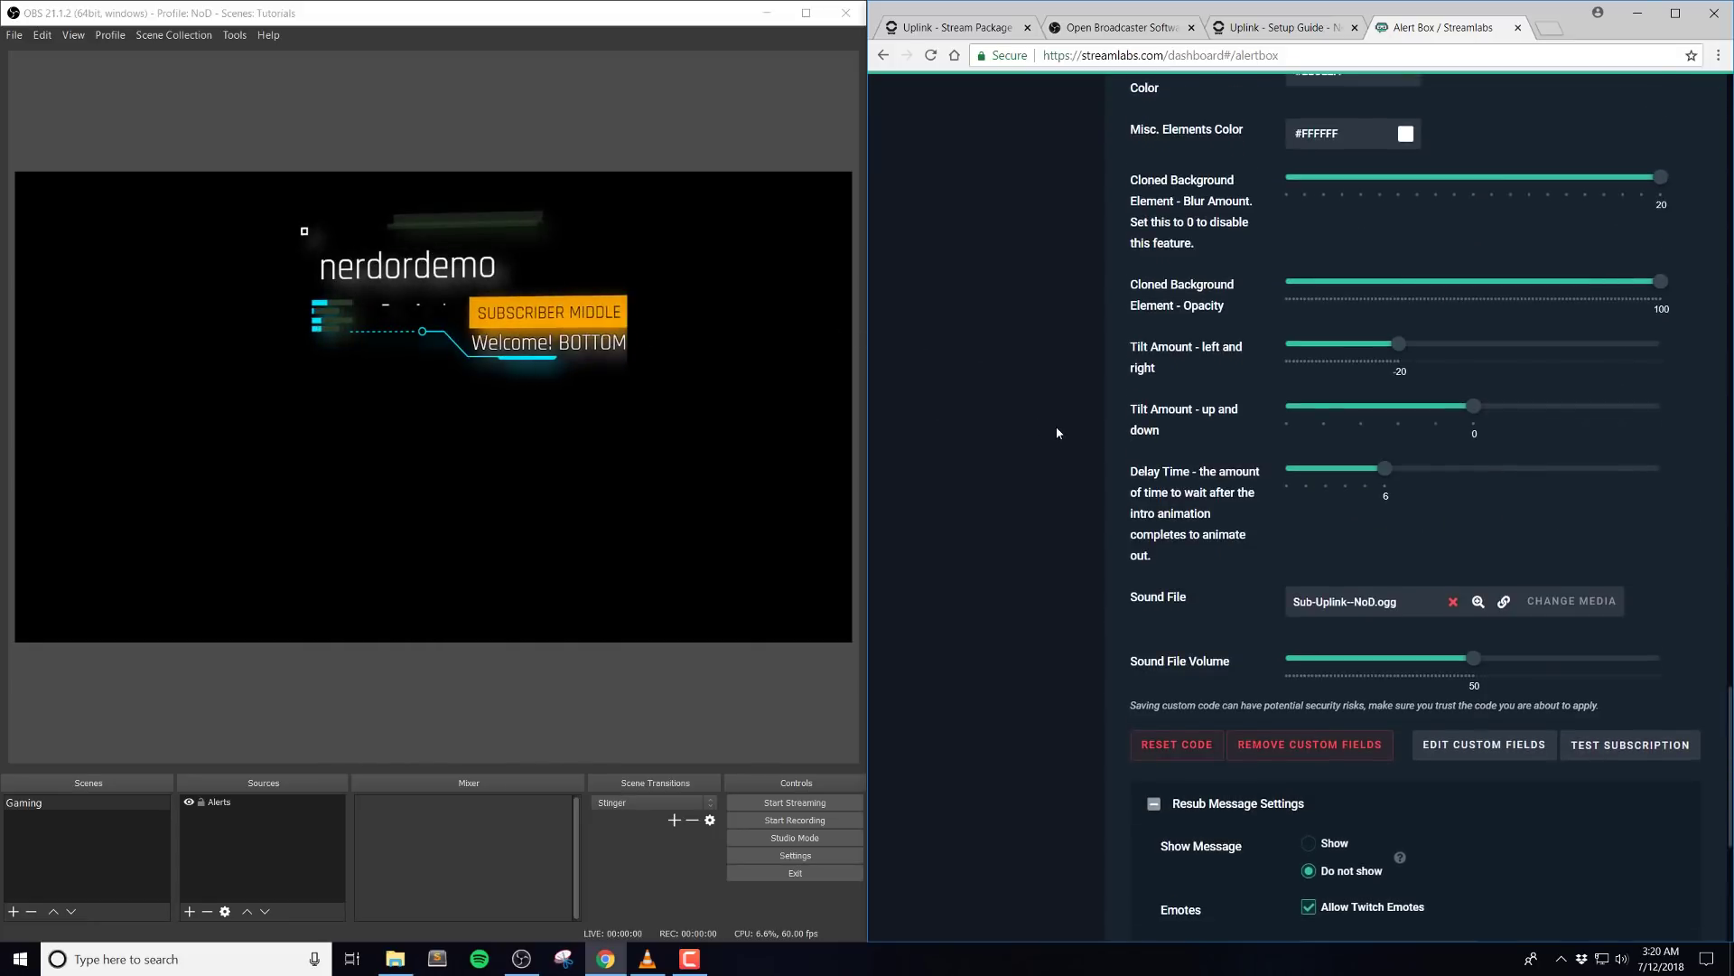
Set Tilt Amount to 20 left-right and 5 up-down.
scroll(1062, 436, up, 1)
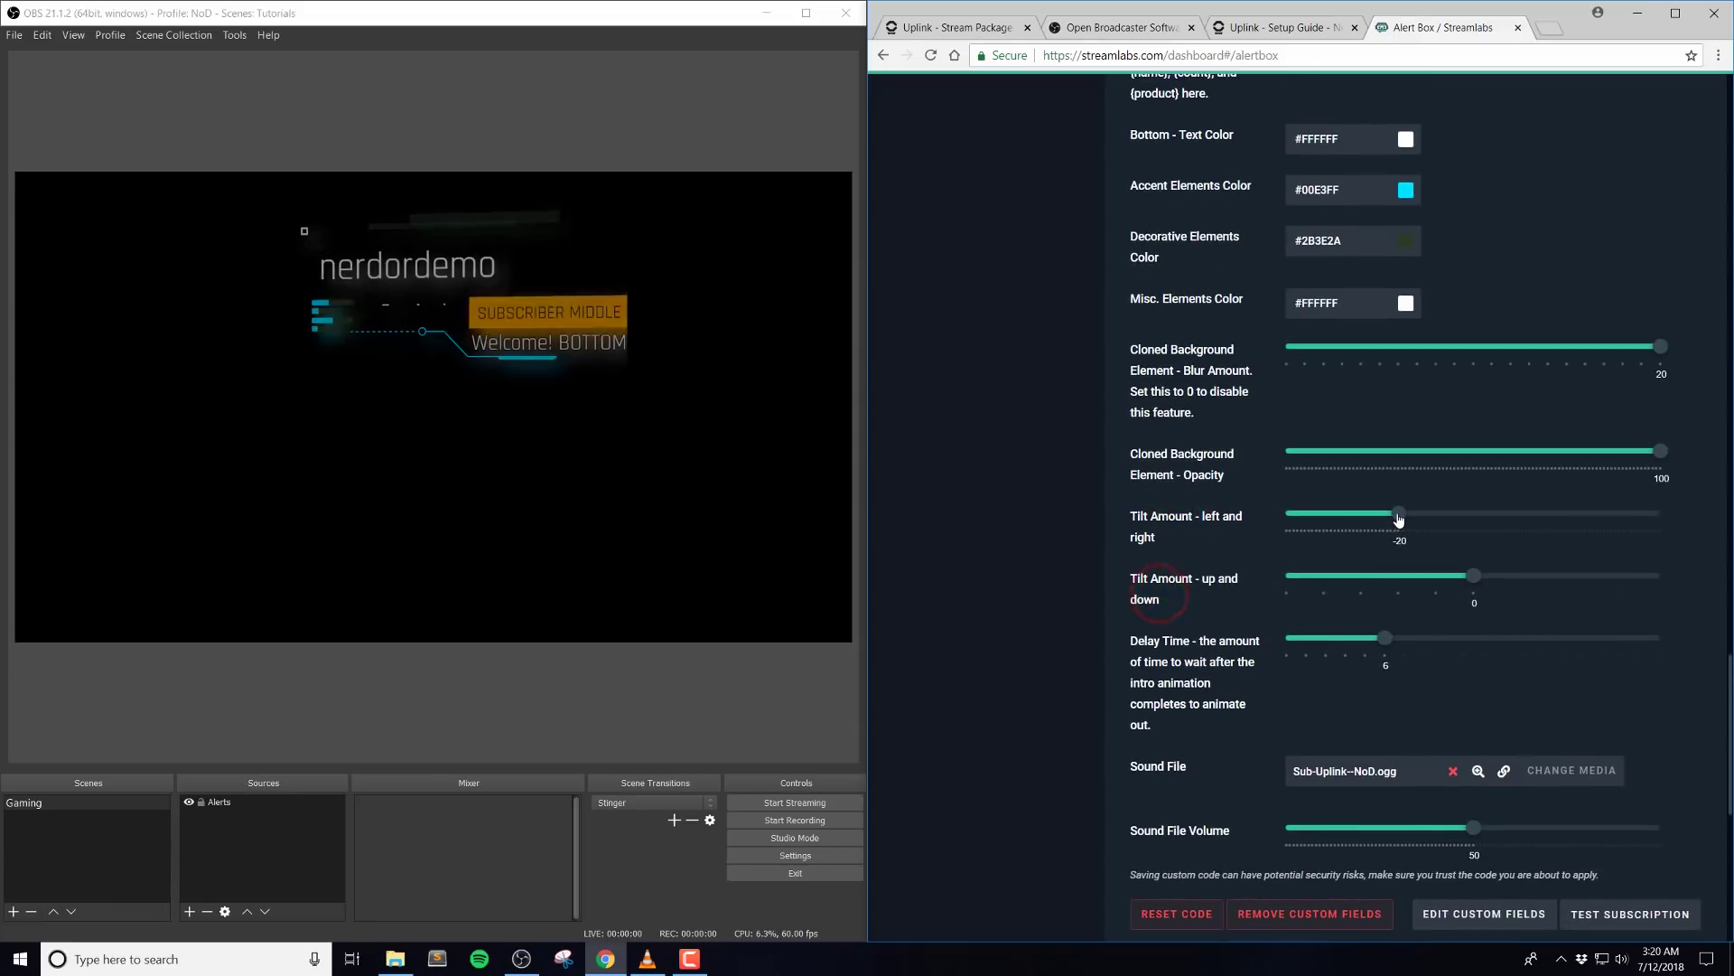
drag(1399, 513, 1551, 555)
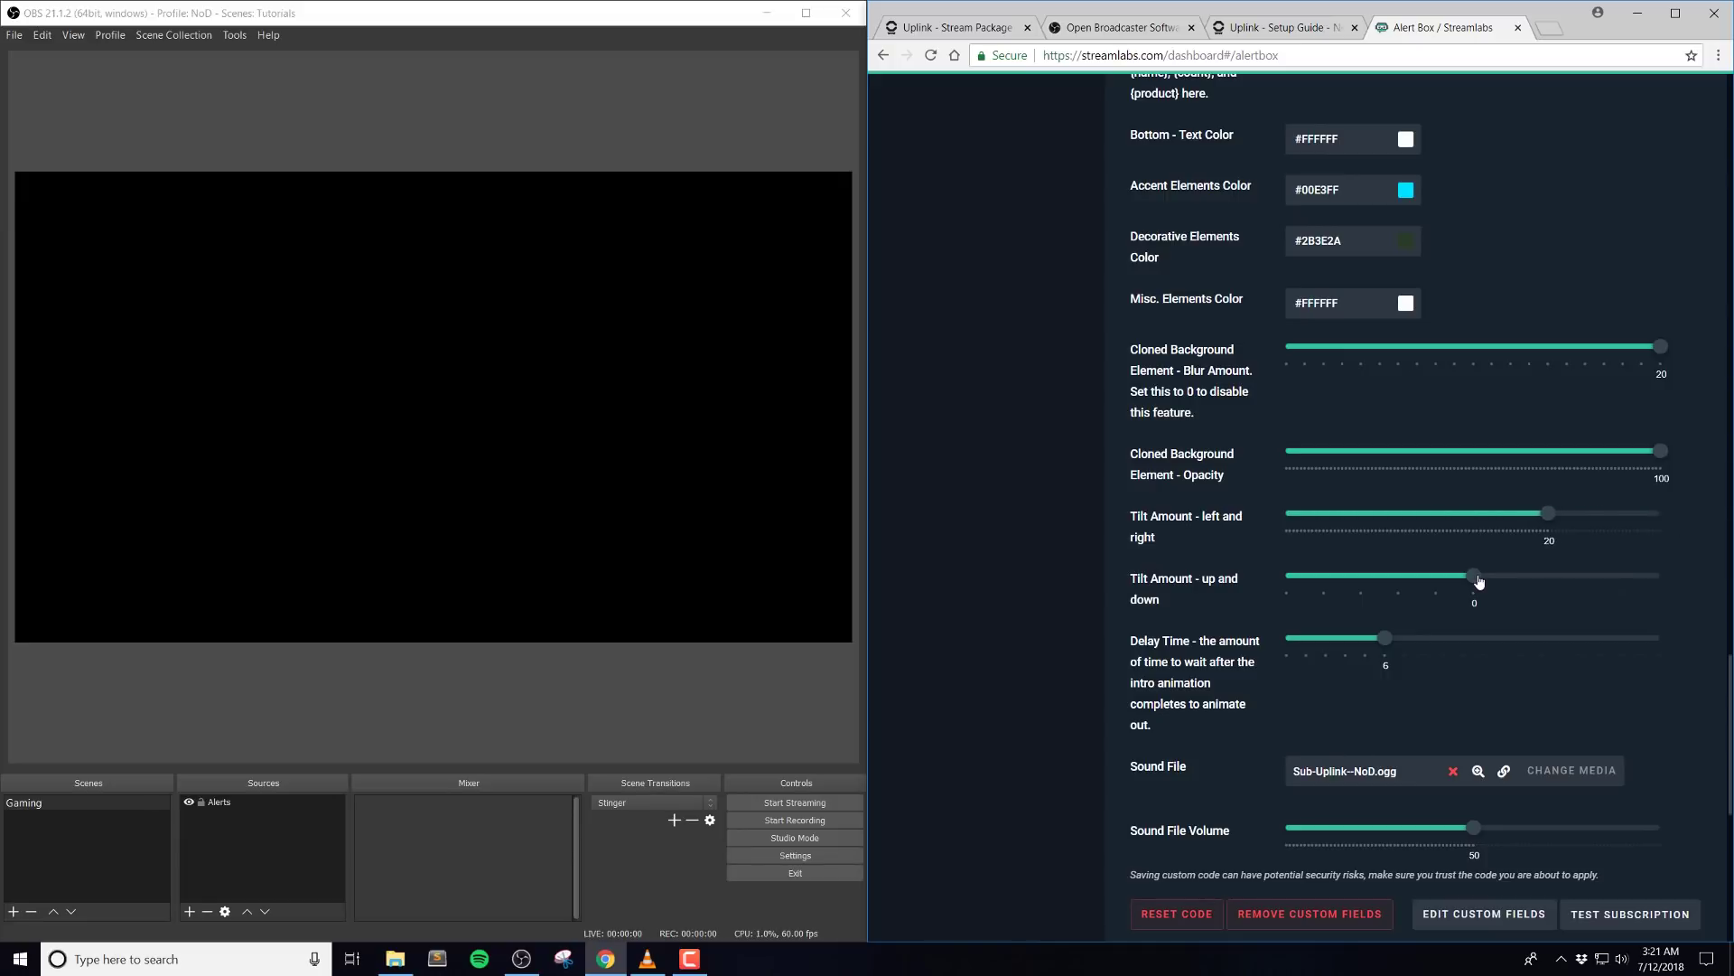
drag(1479, 581, 1684, 594)
click(1547, 511)
Save the tilt settings and preview a test subscription alert in OBS.
scroll(1550, 542, down, 8)
click(1440, 886)
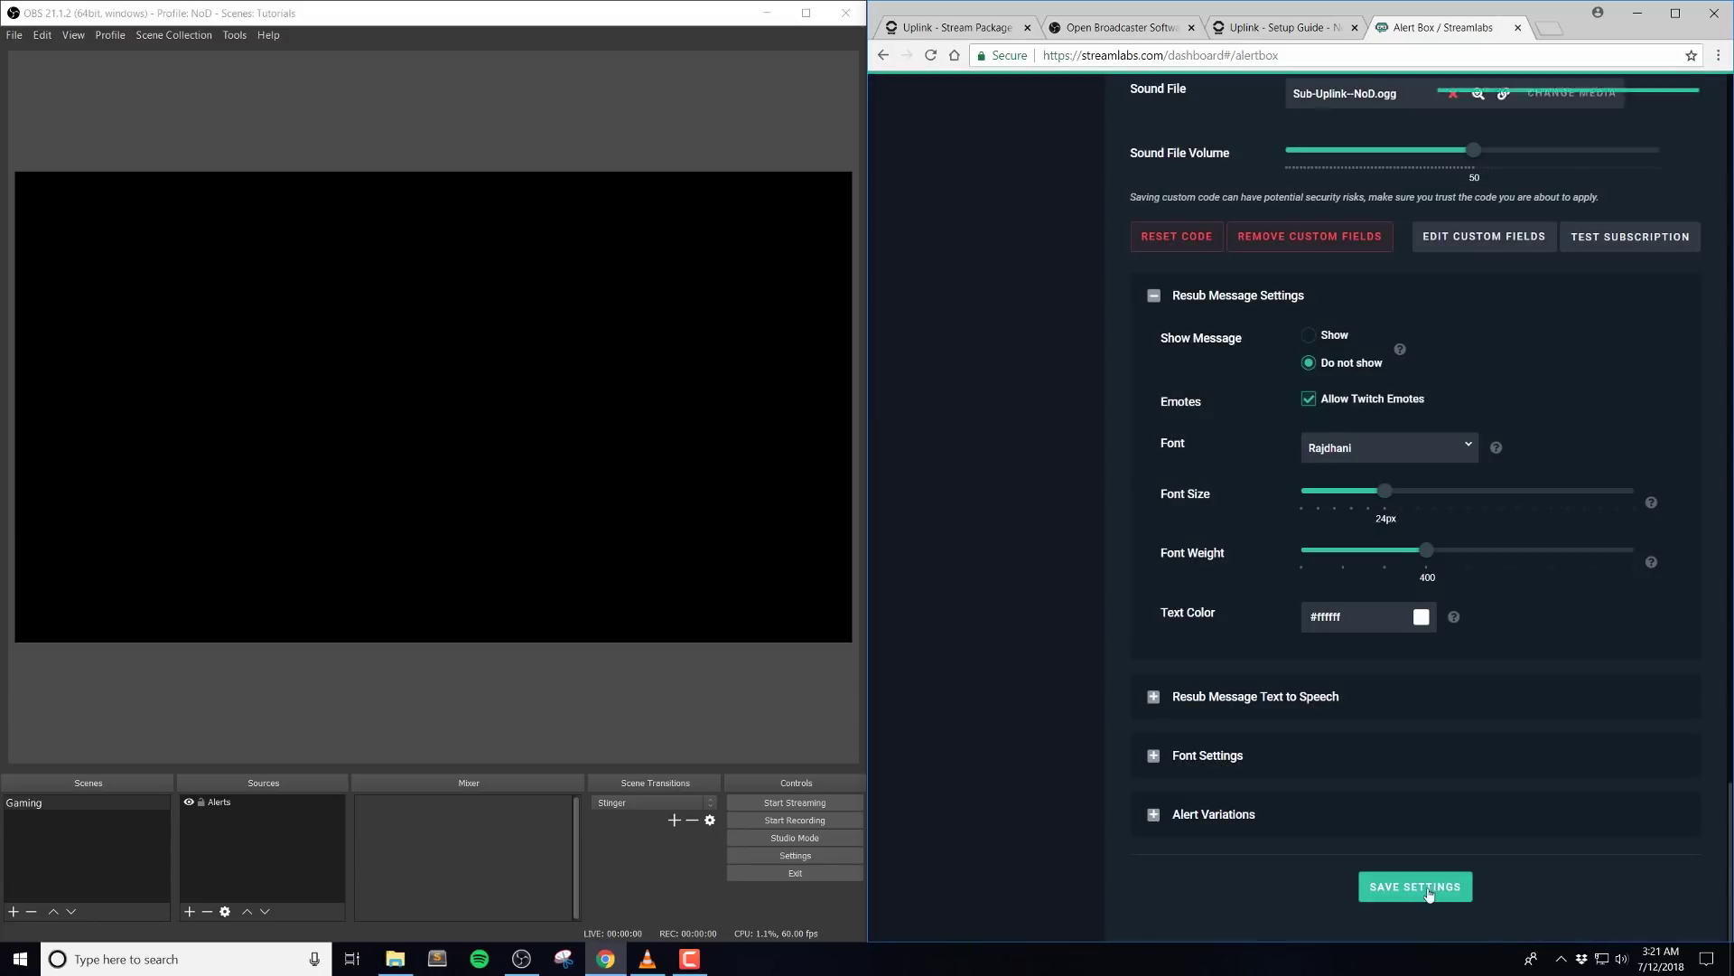
click(1427, 887)
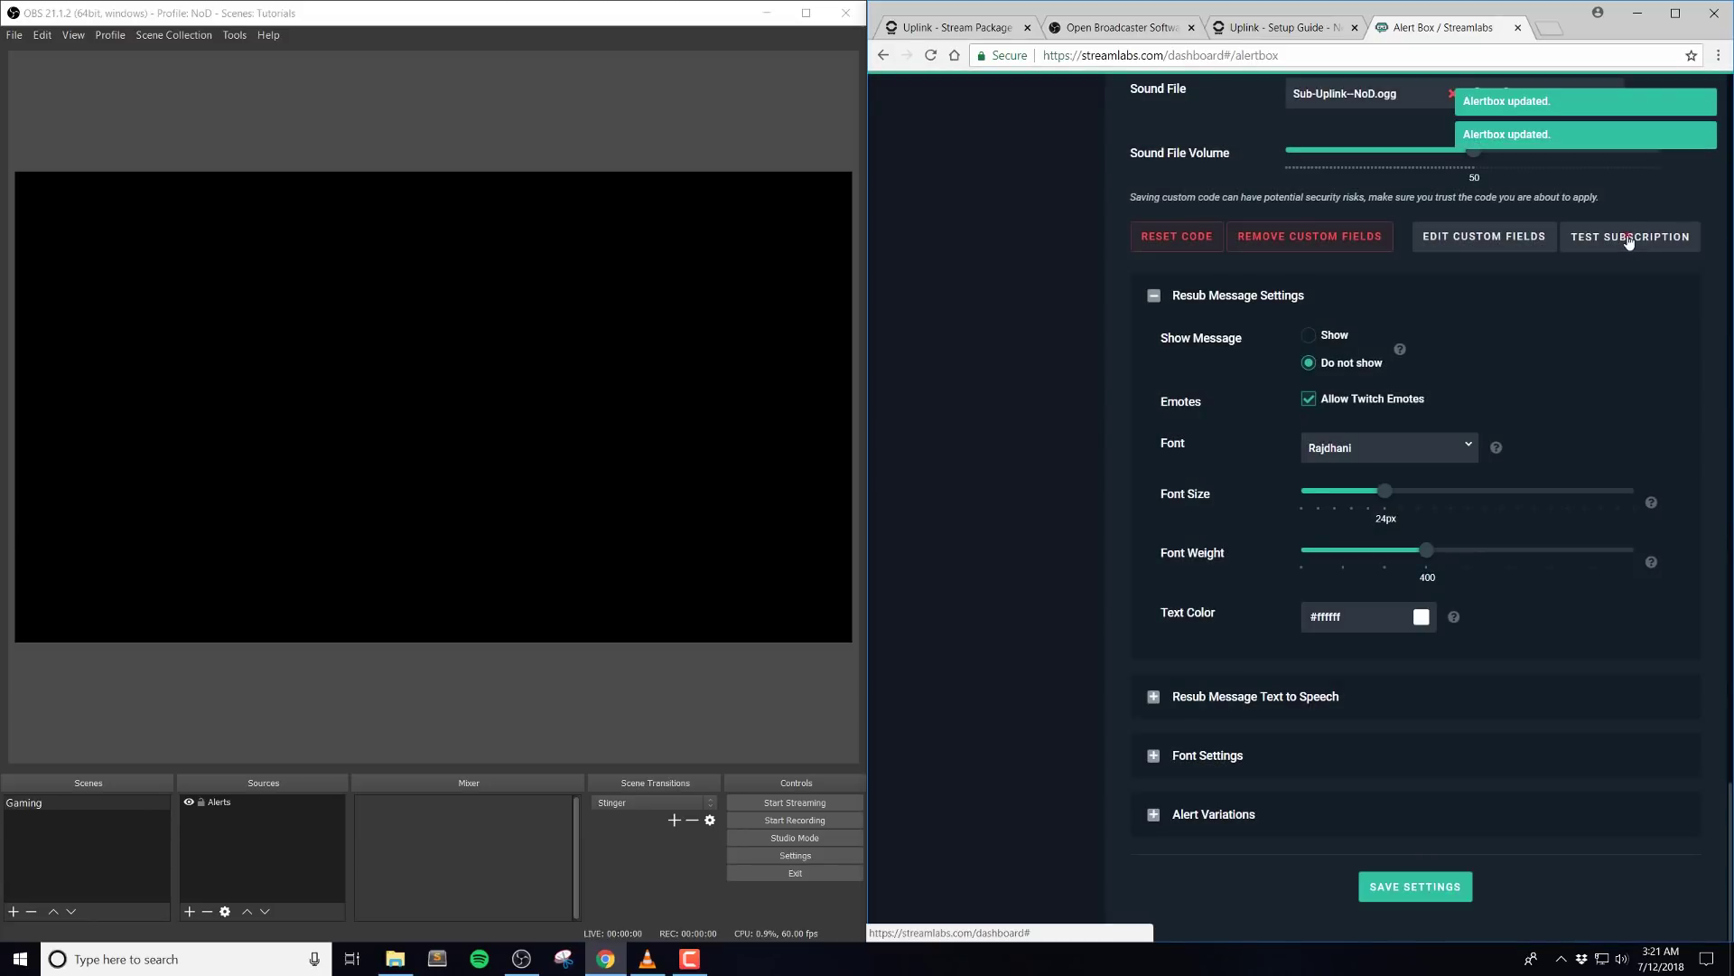
click(1629, 239)
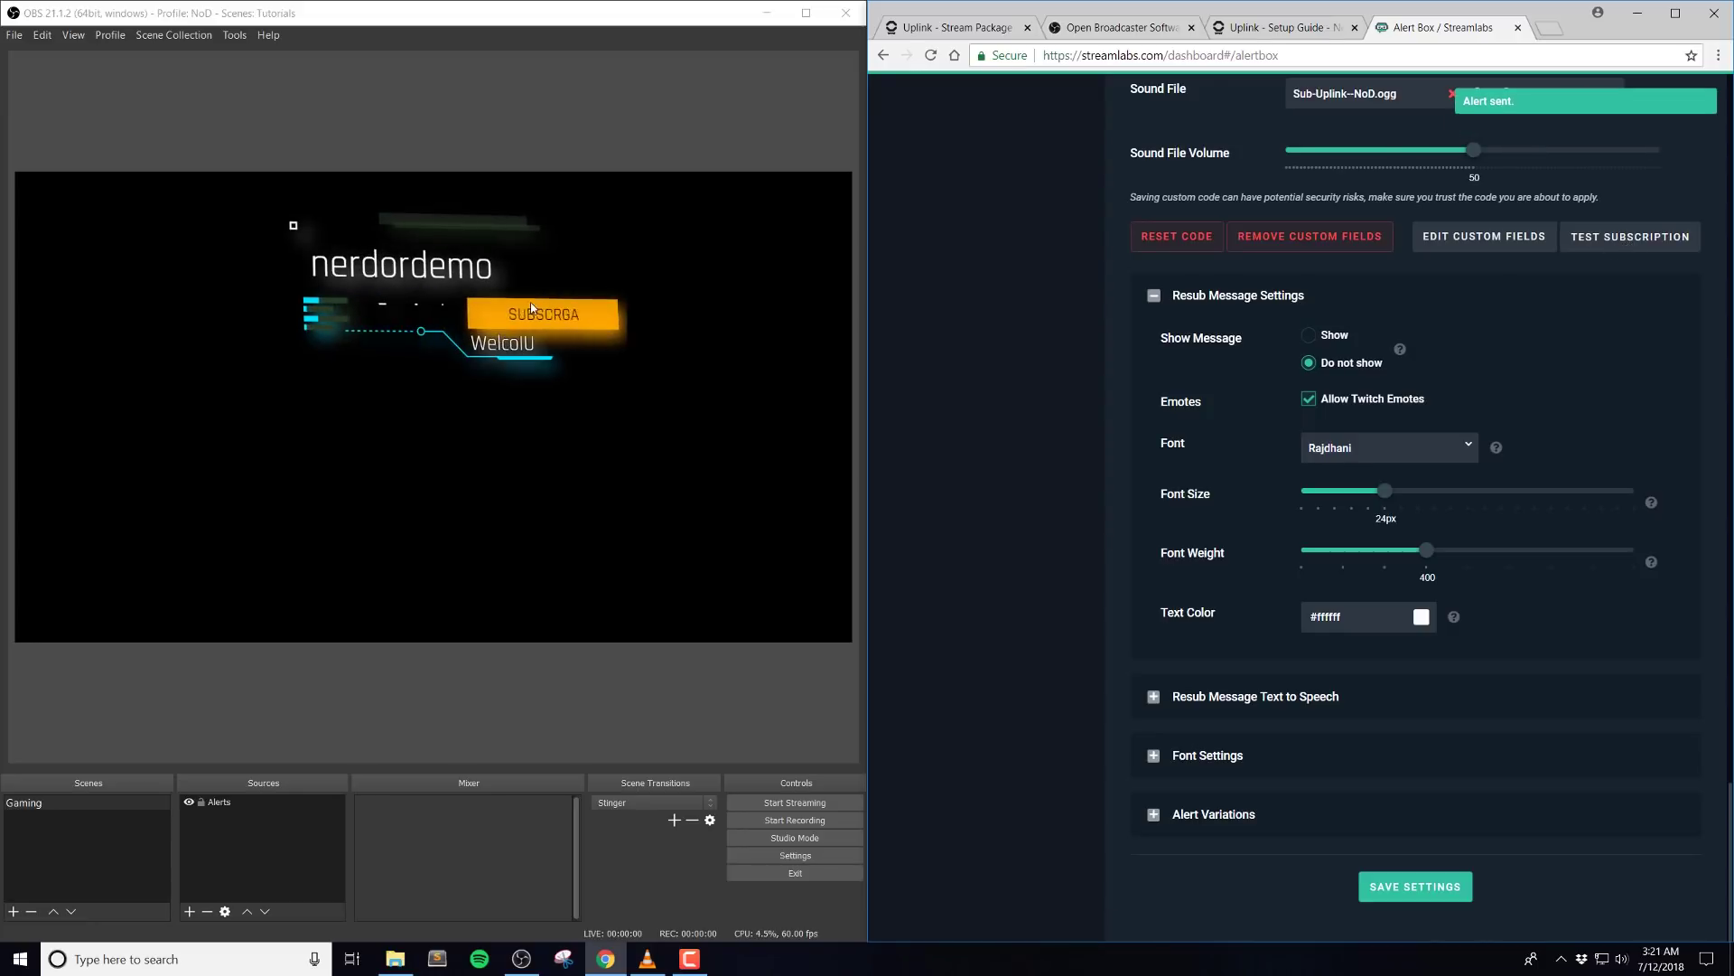
mouse_move(529, 302)
mouse_down()
mouse_move(257, 305)
mouse_move(519, 310)
mouse_up()
scroll(1088, 479, up, 5)
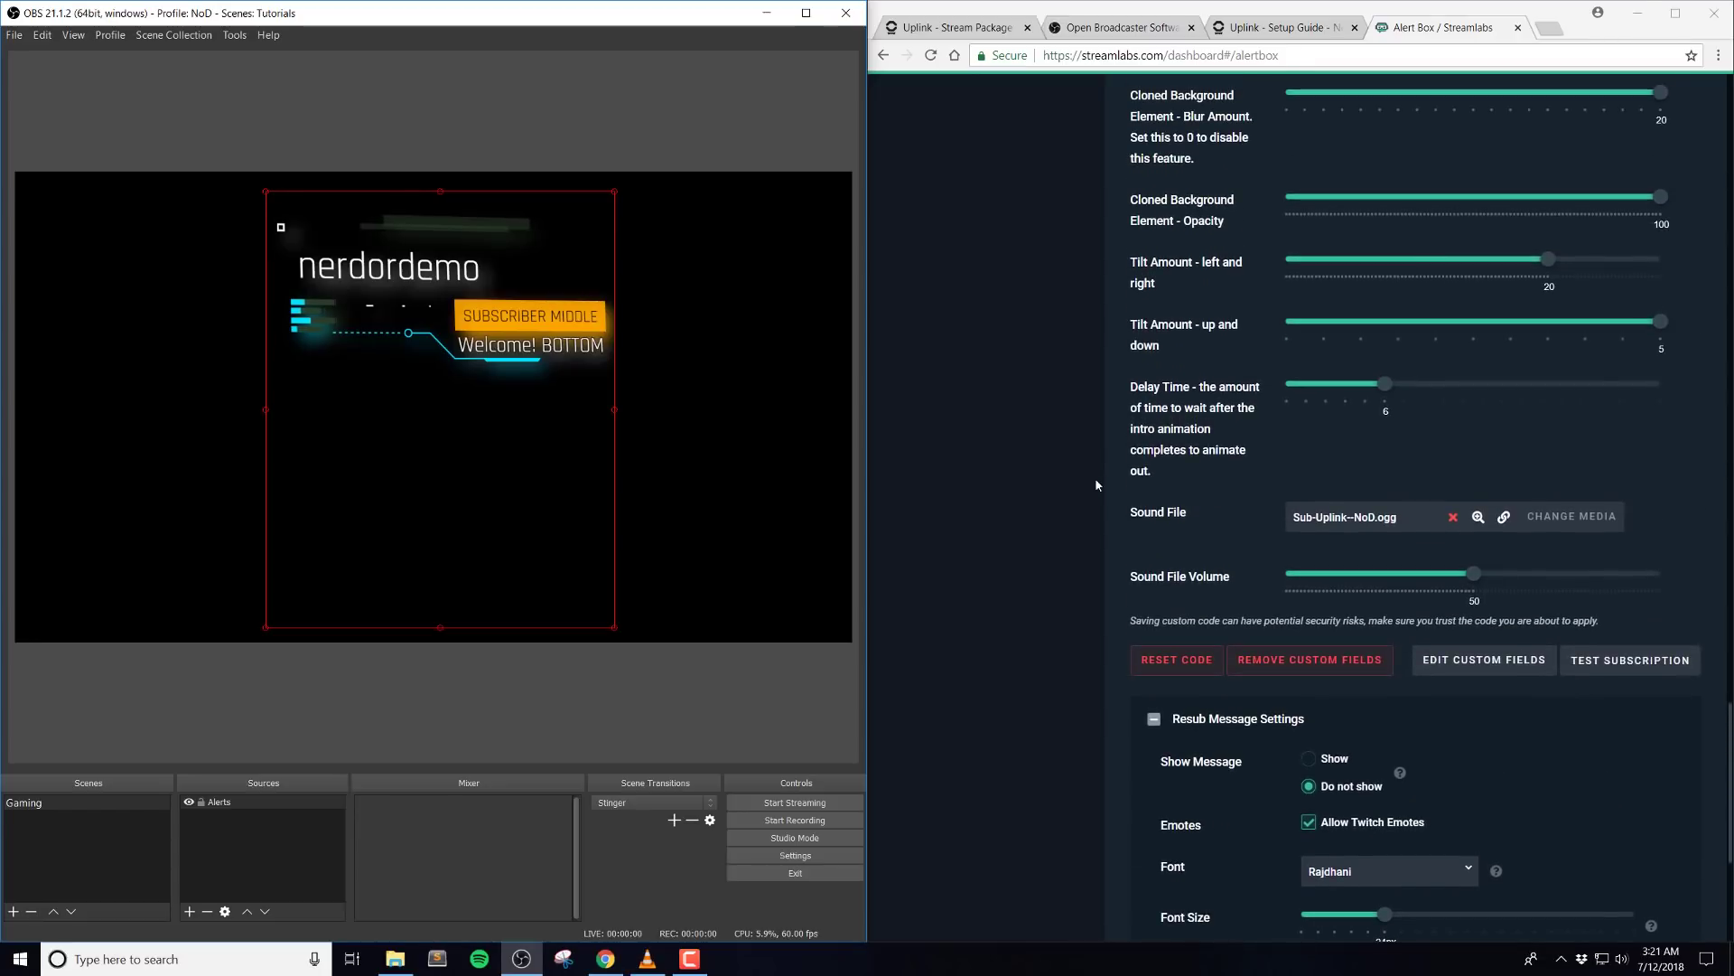
Raise the post-intro Delay Time custom field from 6 to 8.
click(1175, 400)
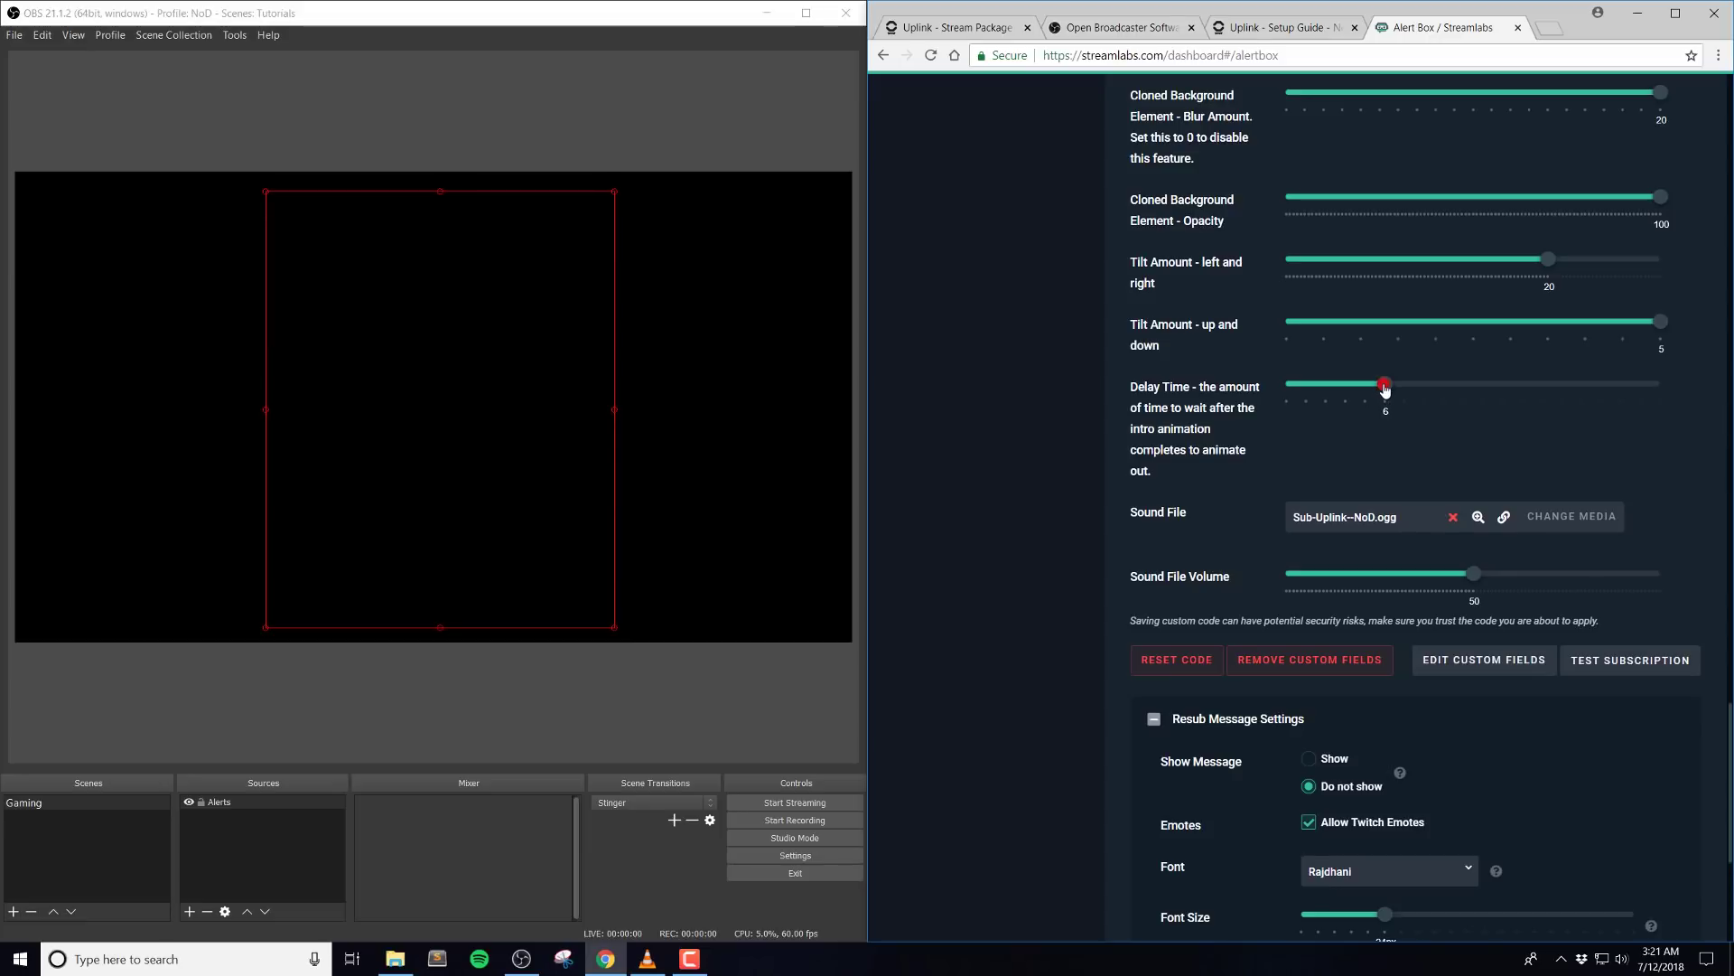
click(1385, 386)
scroll(1177, 412, up, 18)
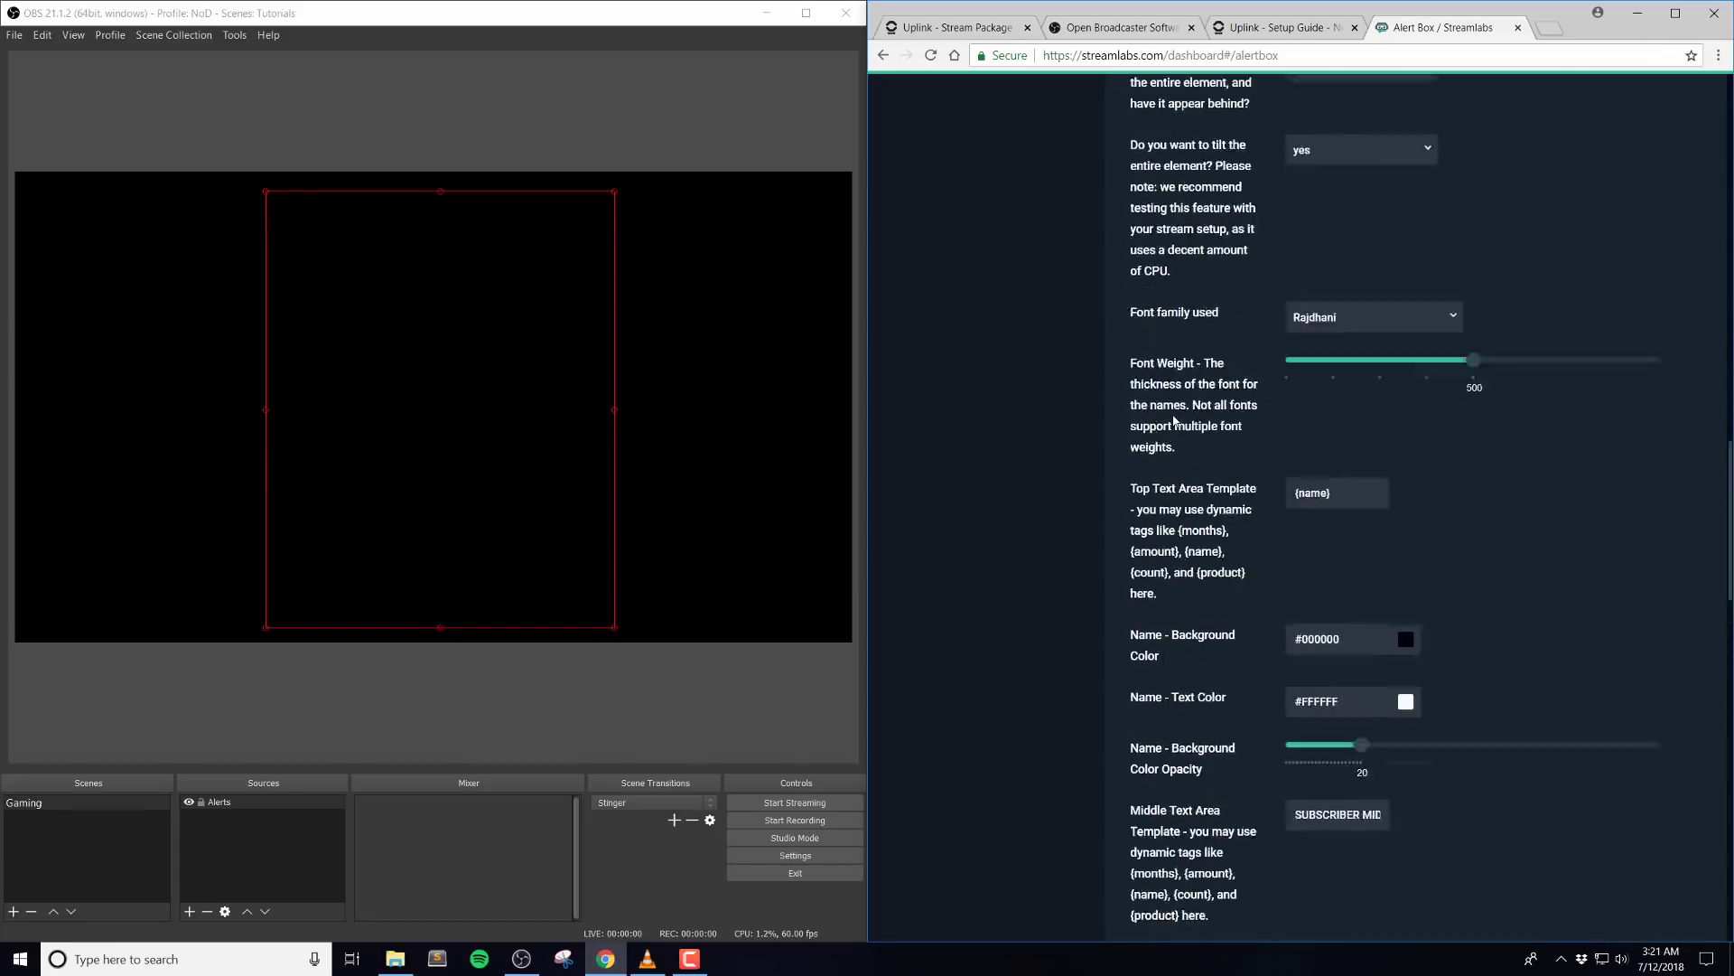
scroll(1174, 420, up, 2)
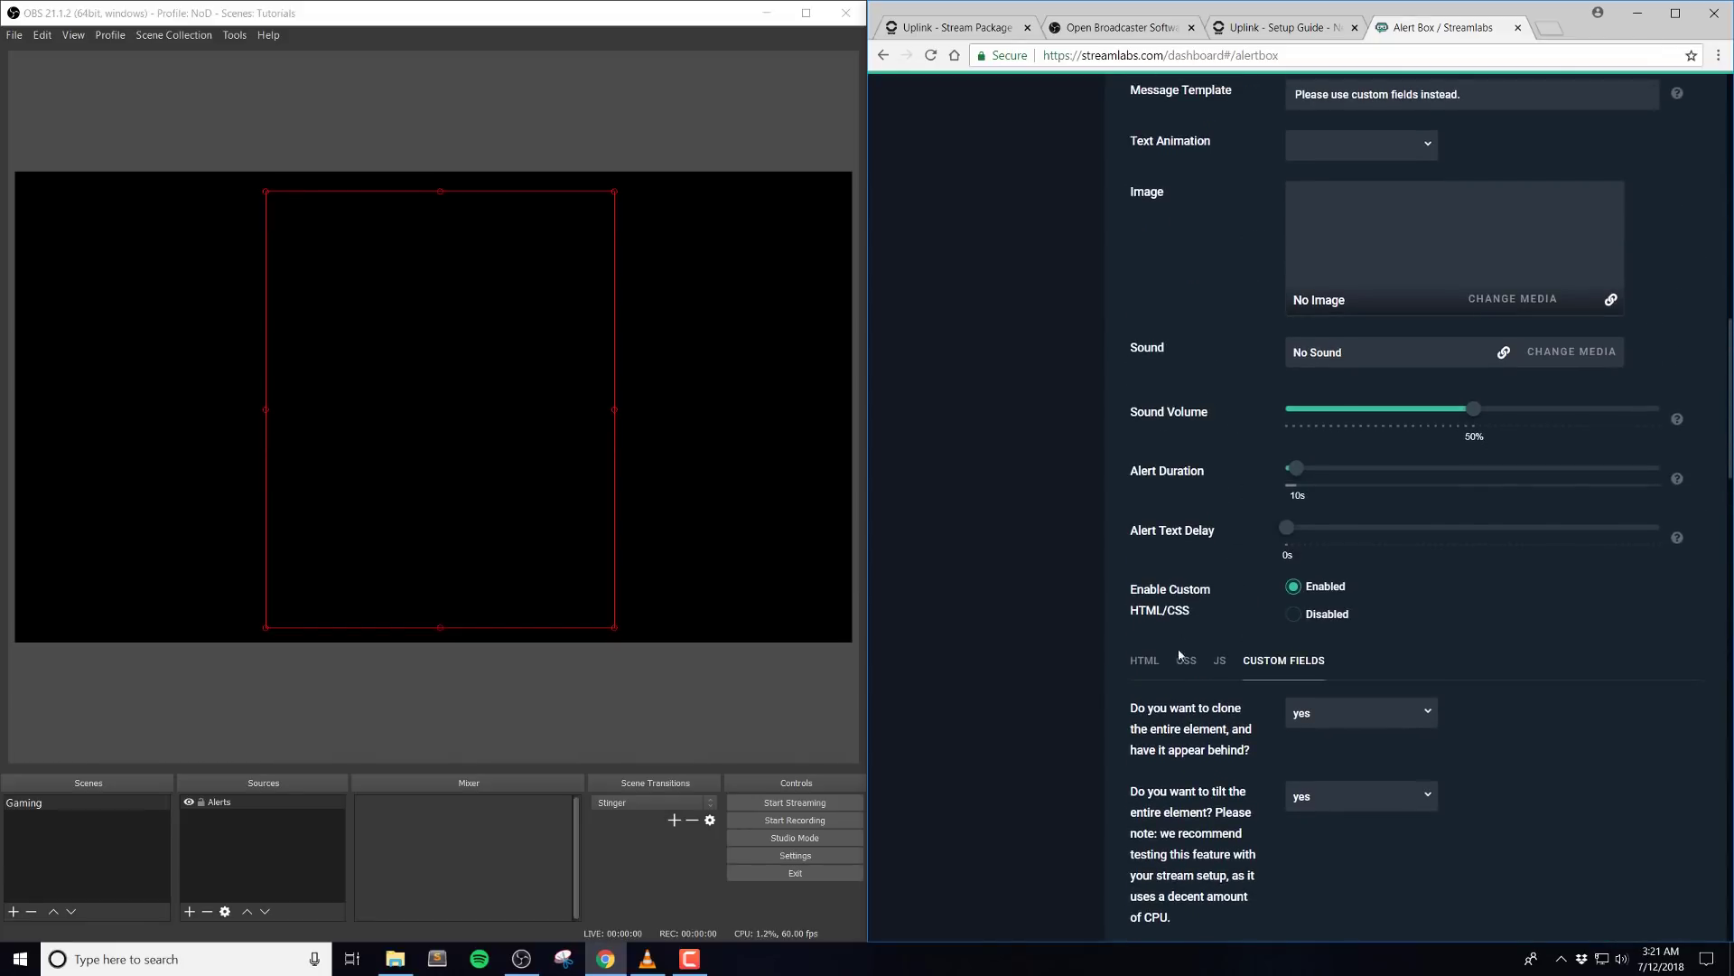
click(1191, 476)
scroll(1207, 537, down, 20)
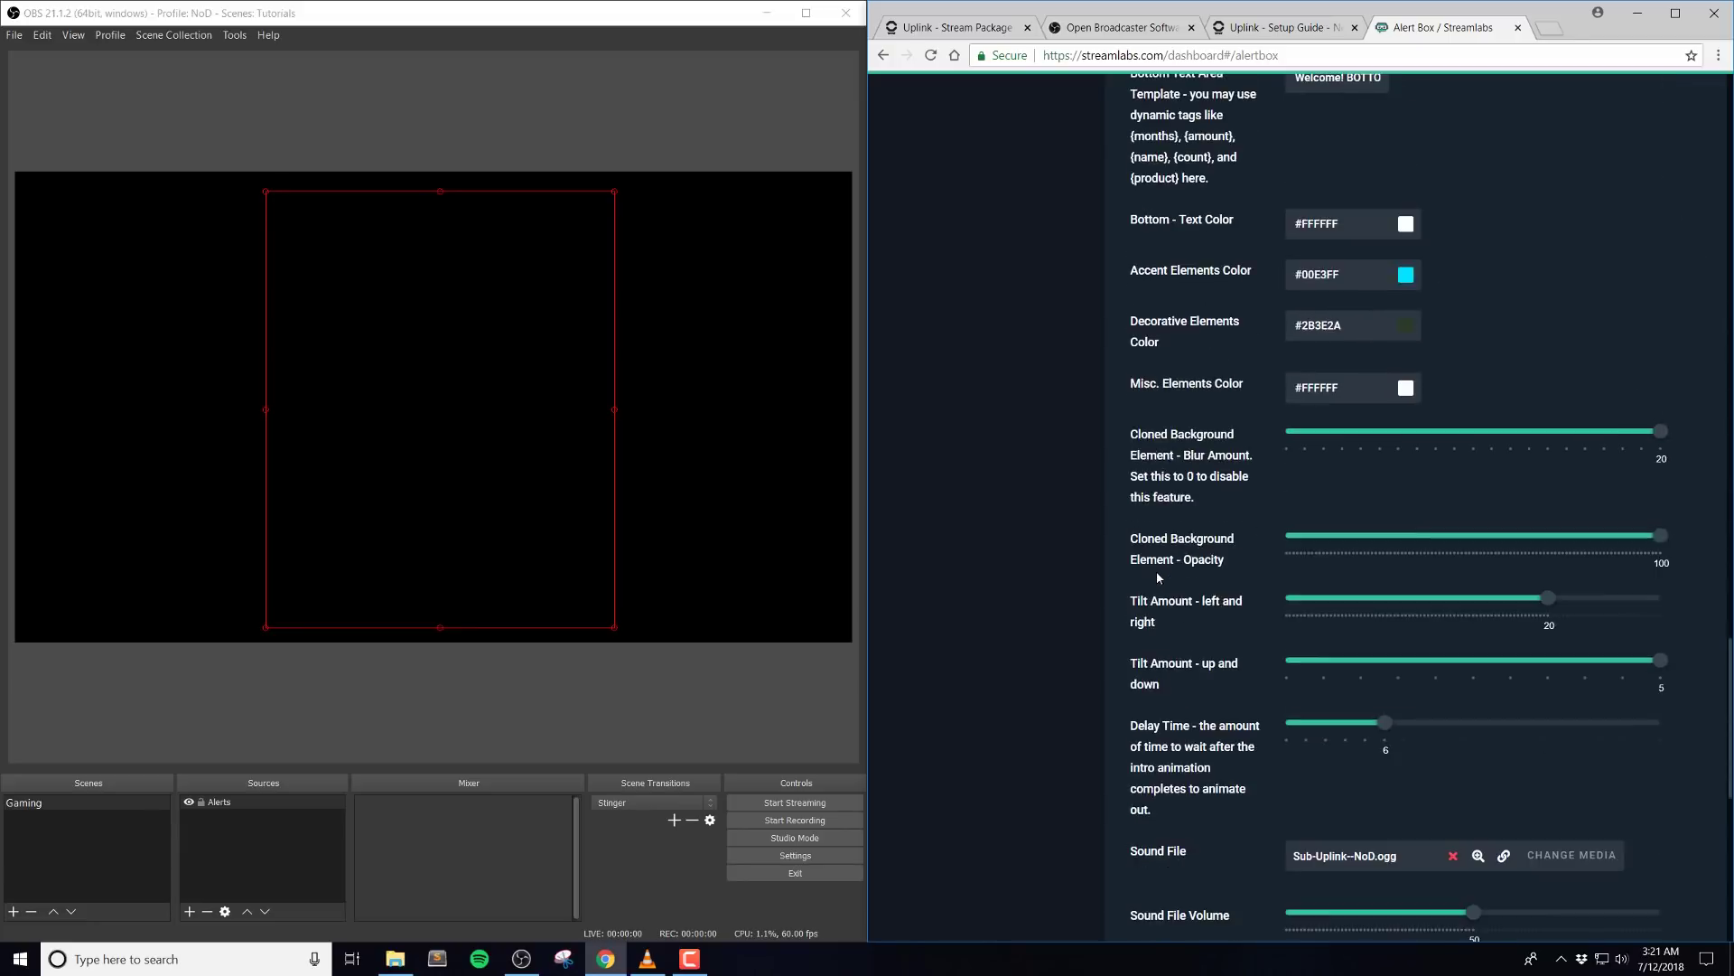
scroll(1158, 576, down, 5)
scroll(1270, 504, up, 1)
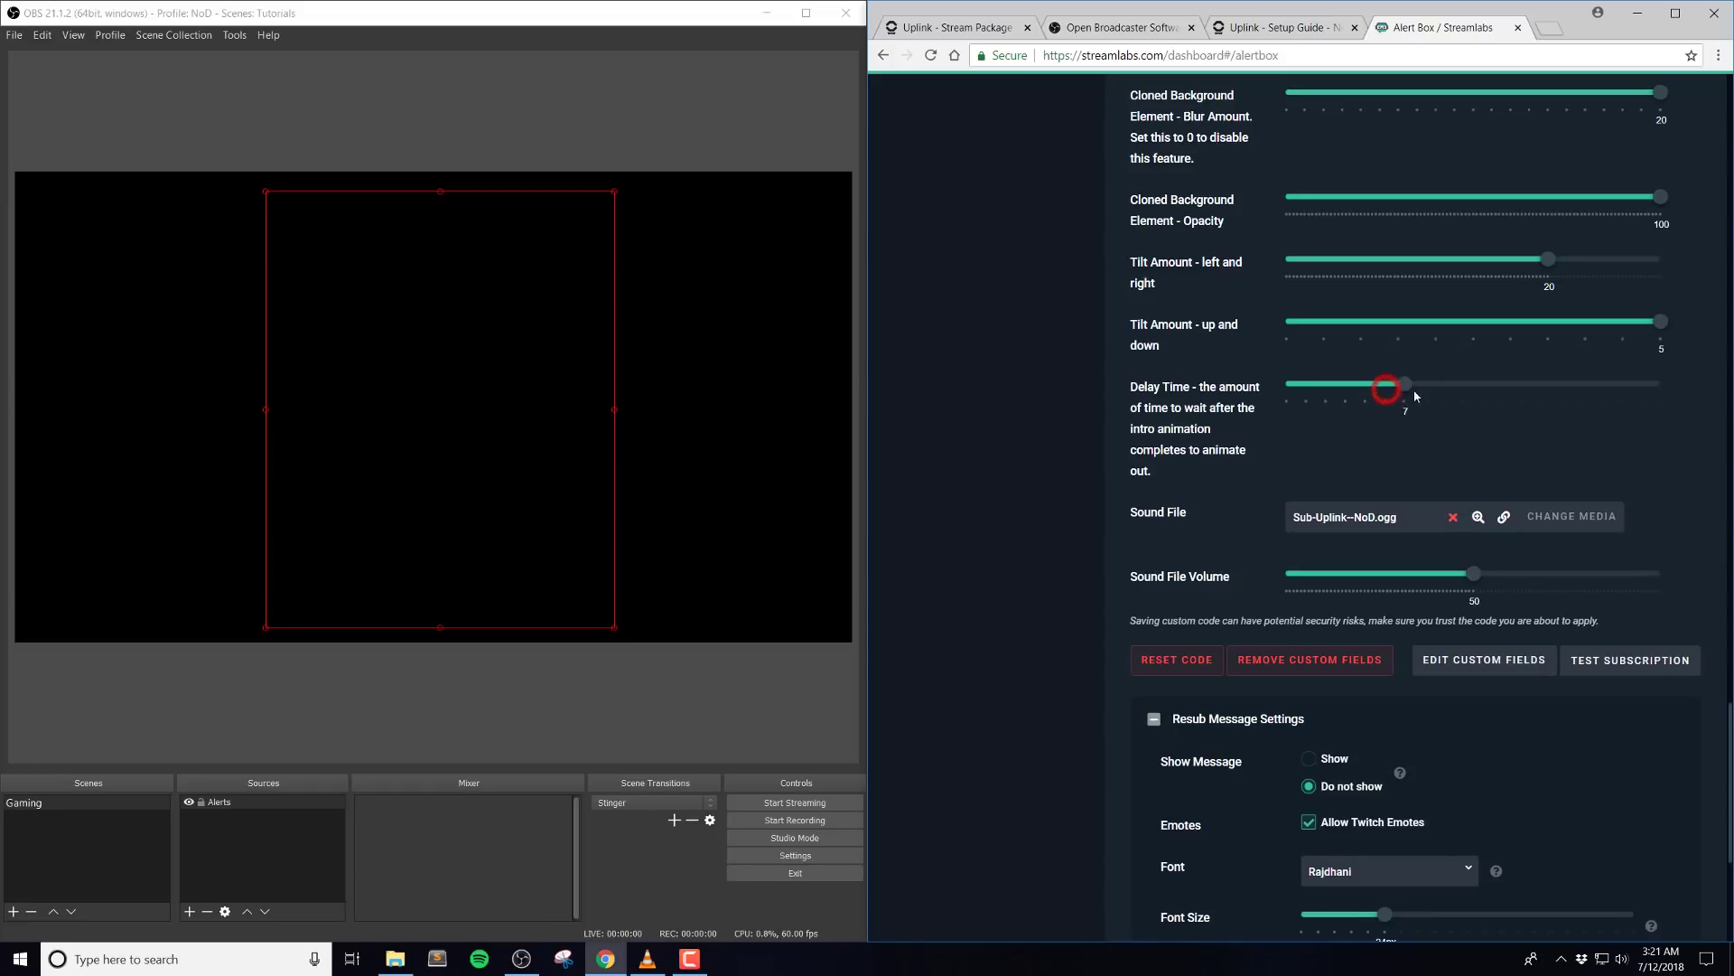
scroll(1425, 388, up, 9)
scroll(1211, 424, up, 13)
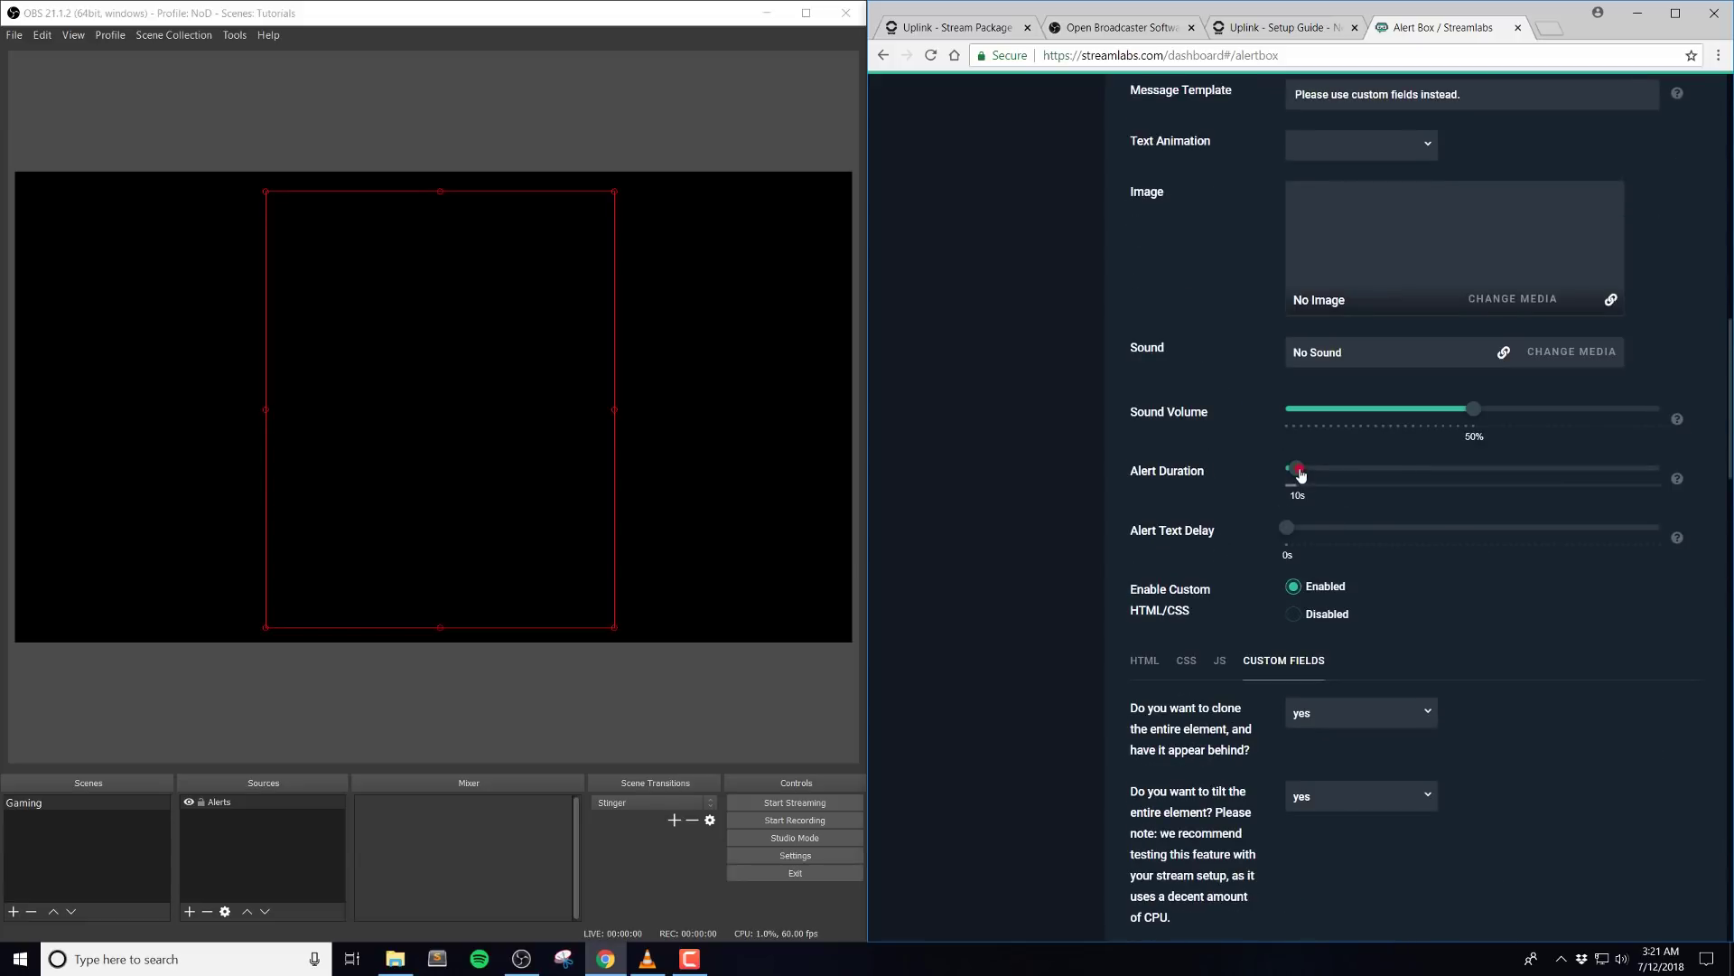
Lengthen the Alert Duration to 13 seconds.
drag(1301, 473, 1303, 475)
scroll(1210, 494, down, 20)
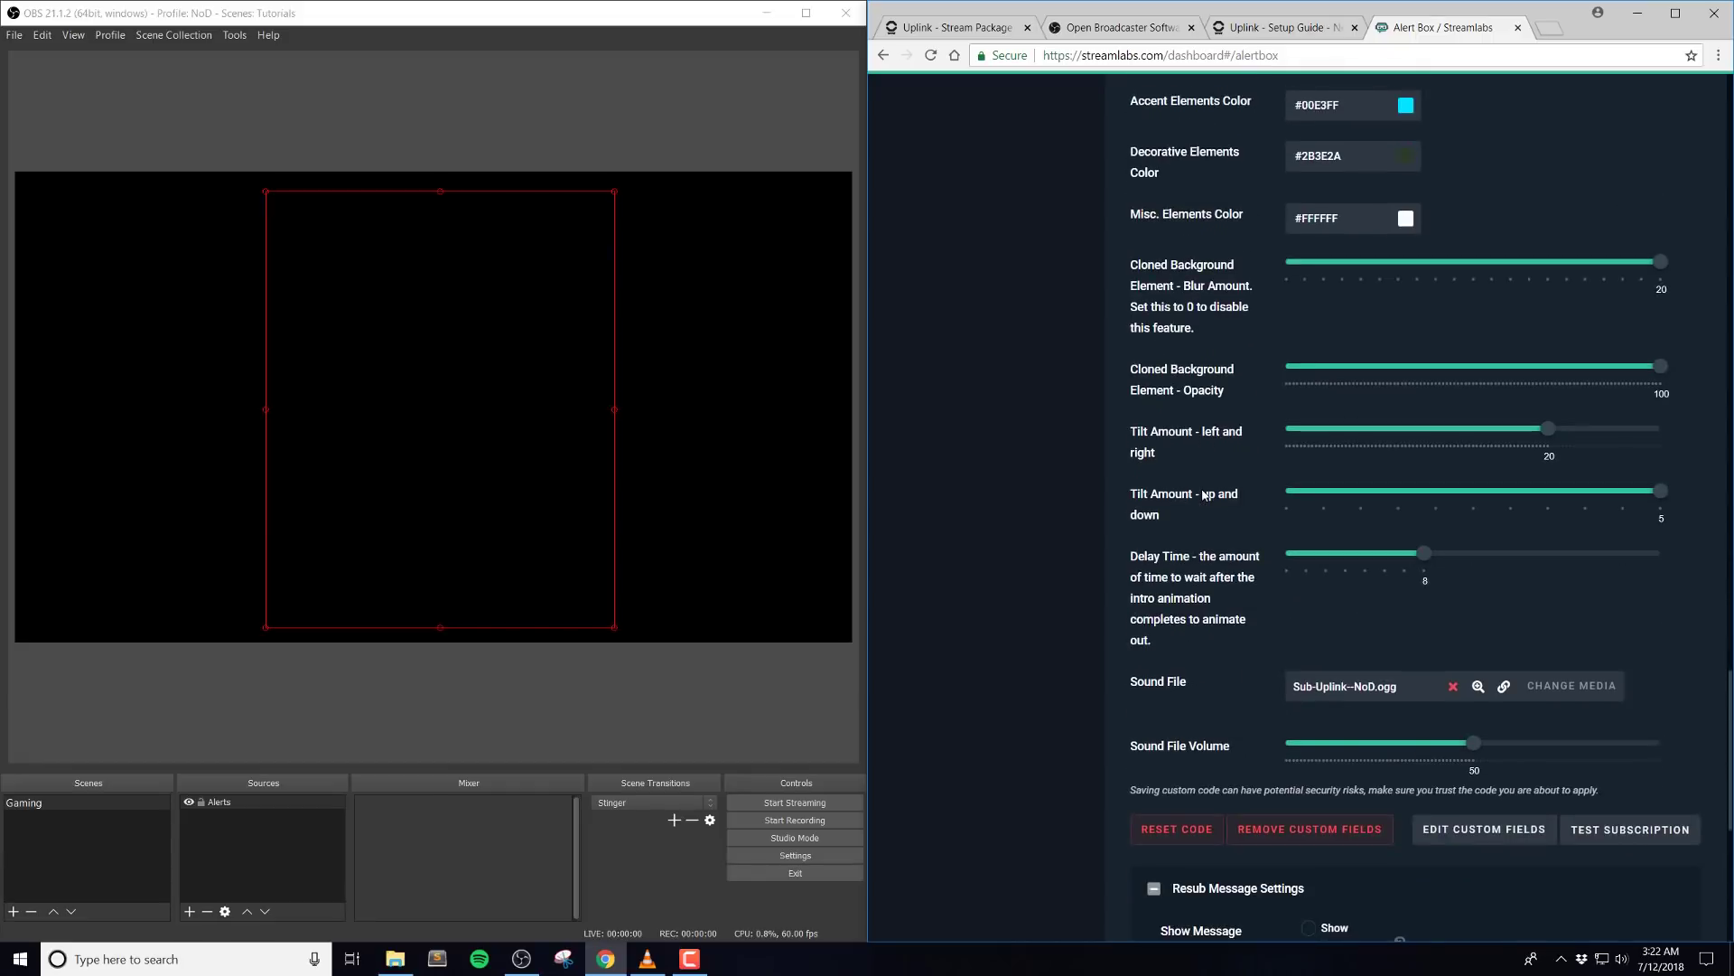
scroll(1210, 494, down, 4)
Save the 8-second delay and 13s duration, then send a test subscription alert to OBS.
scroll(1601, 264, down, 1)
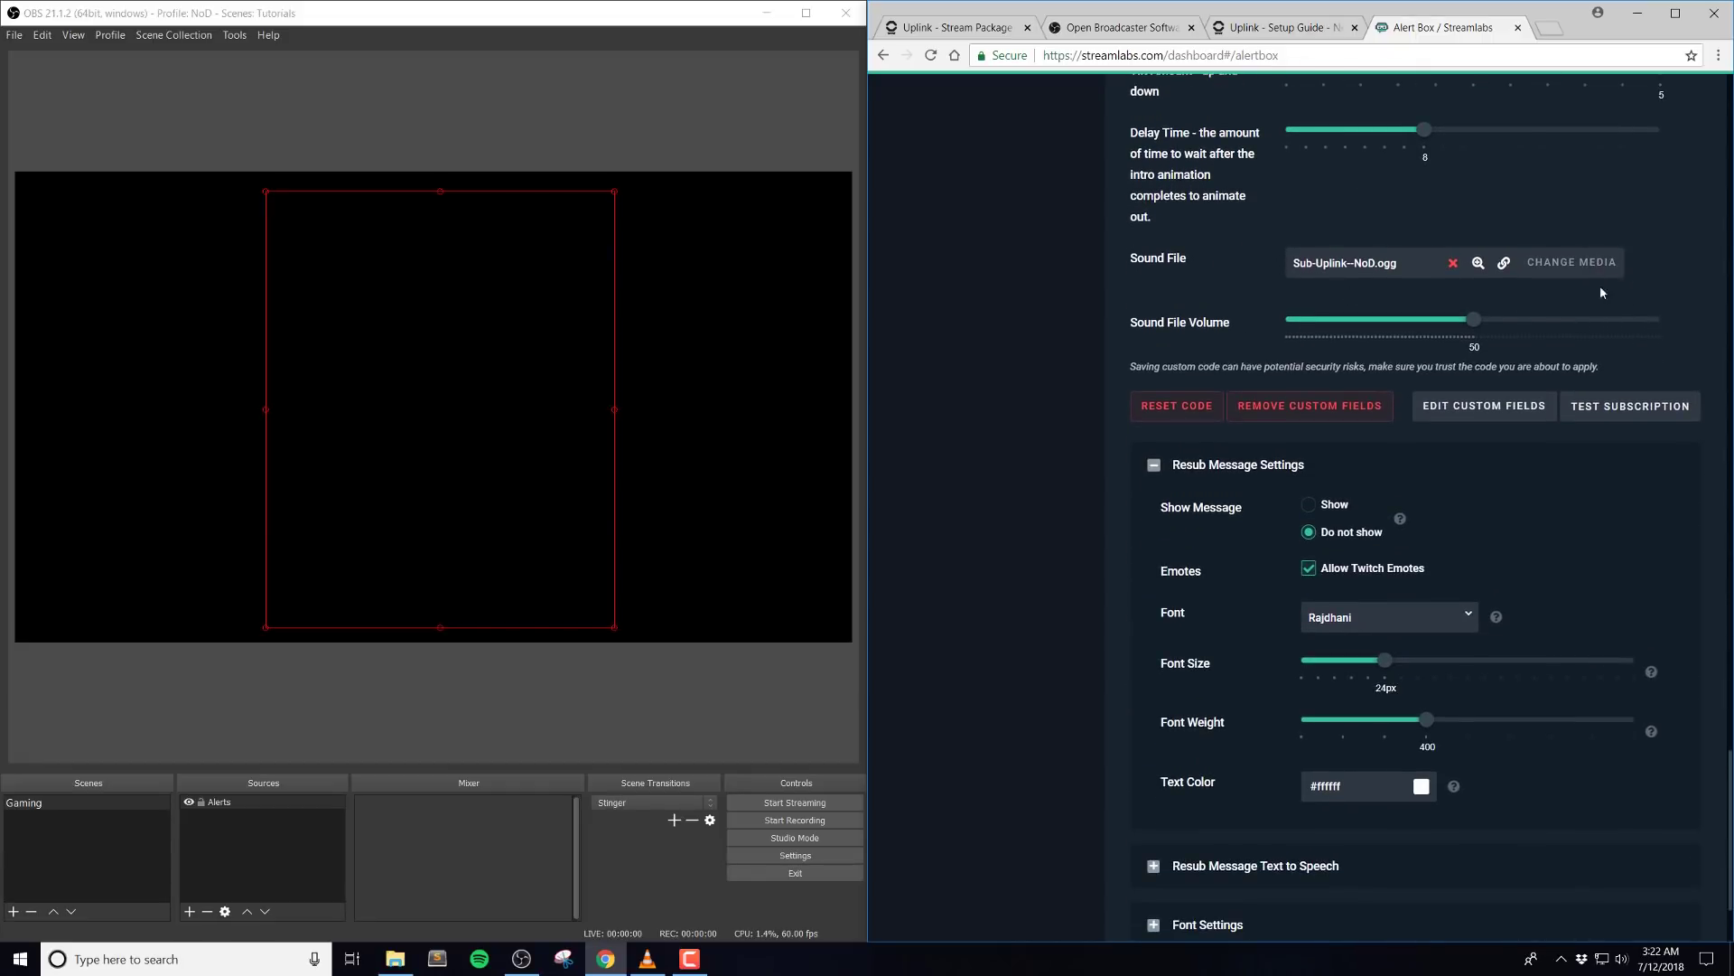
click(1249, 468)
click(1405, 889)
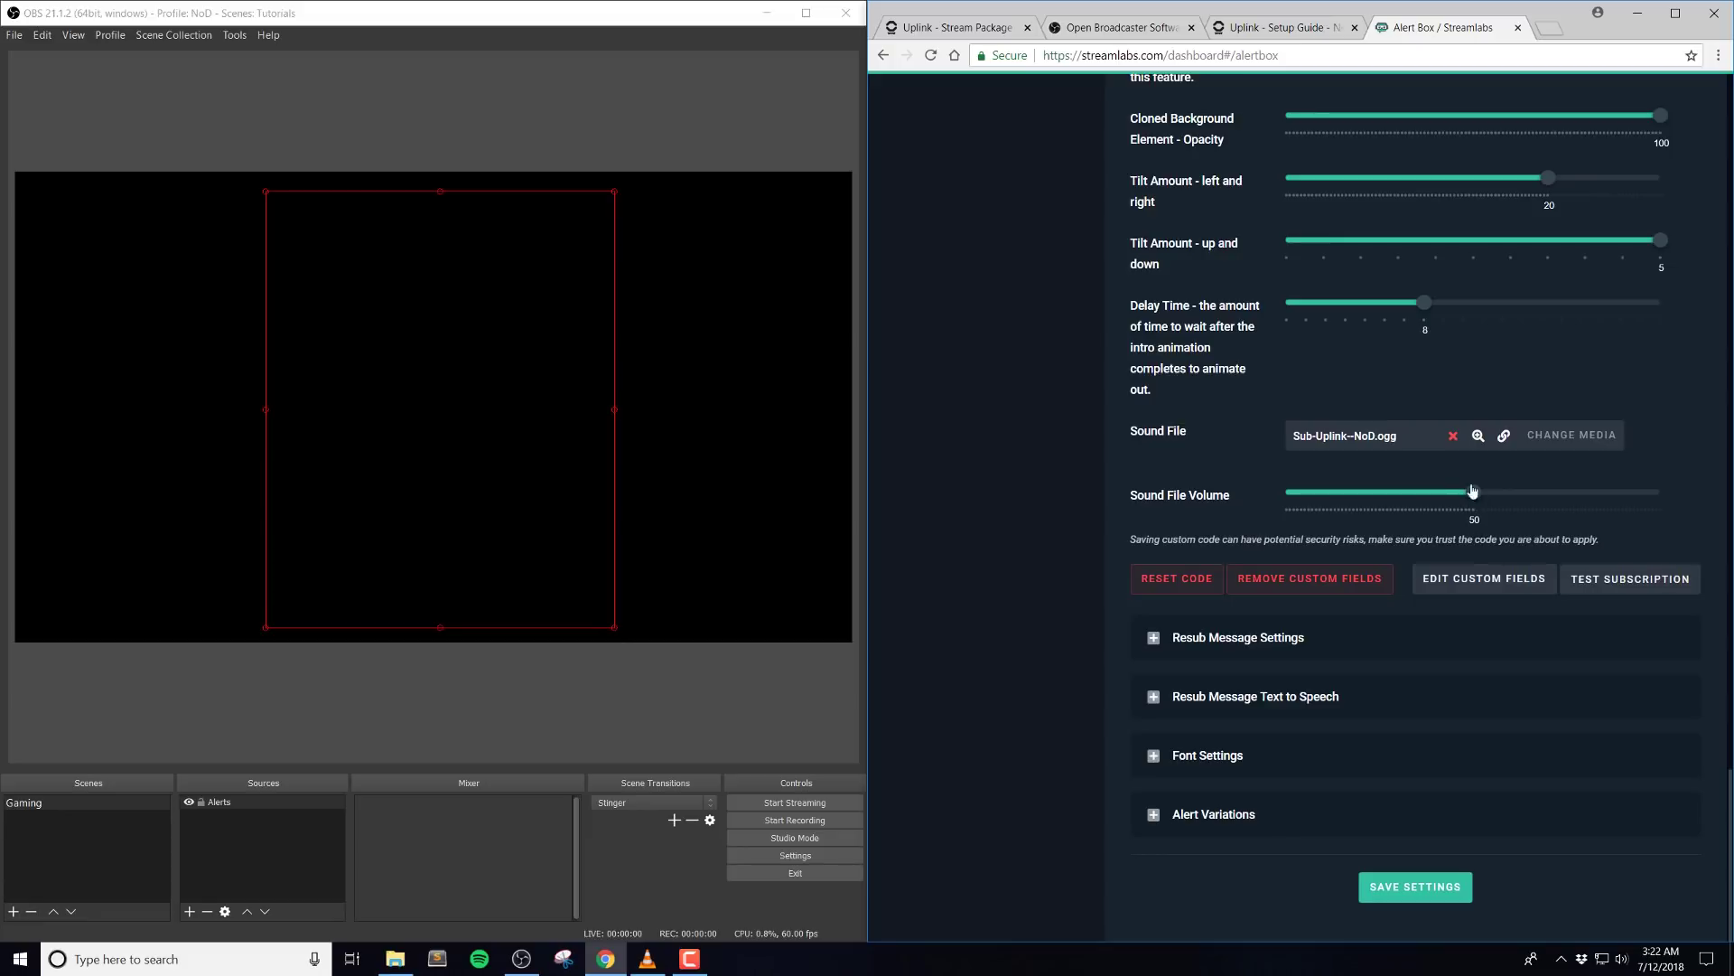
scroll(1445, 461, up, 2)
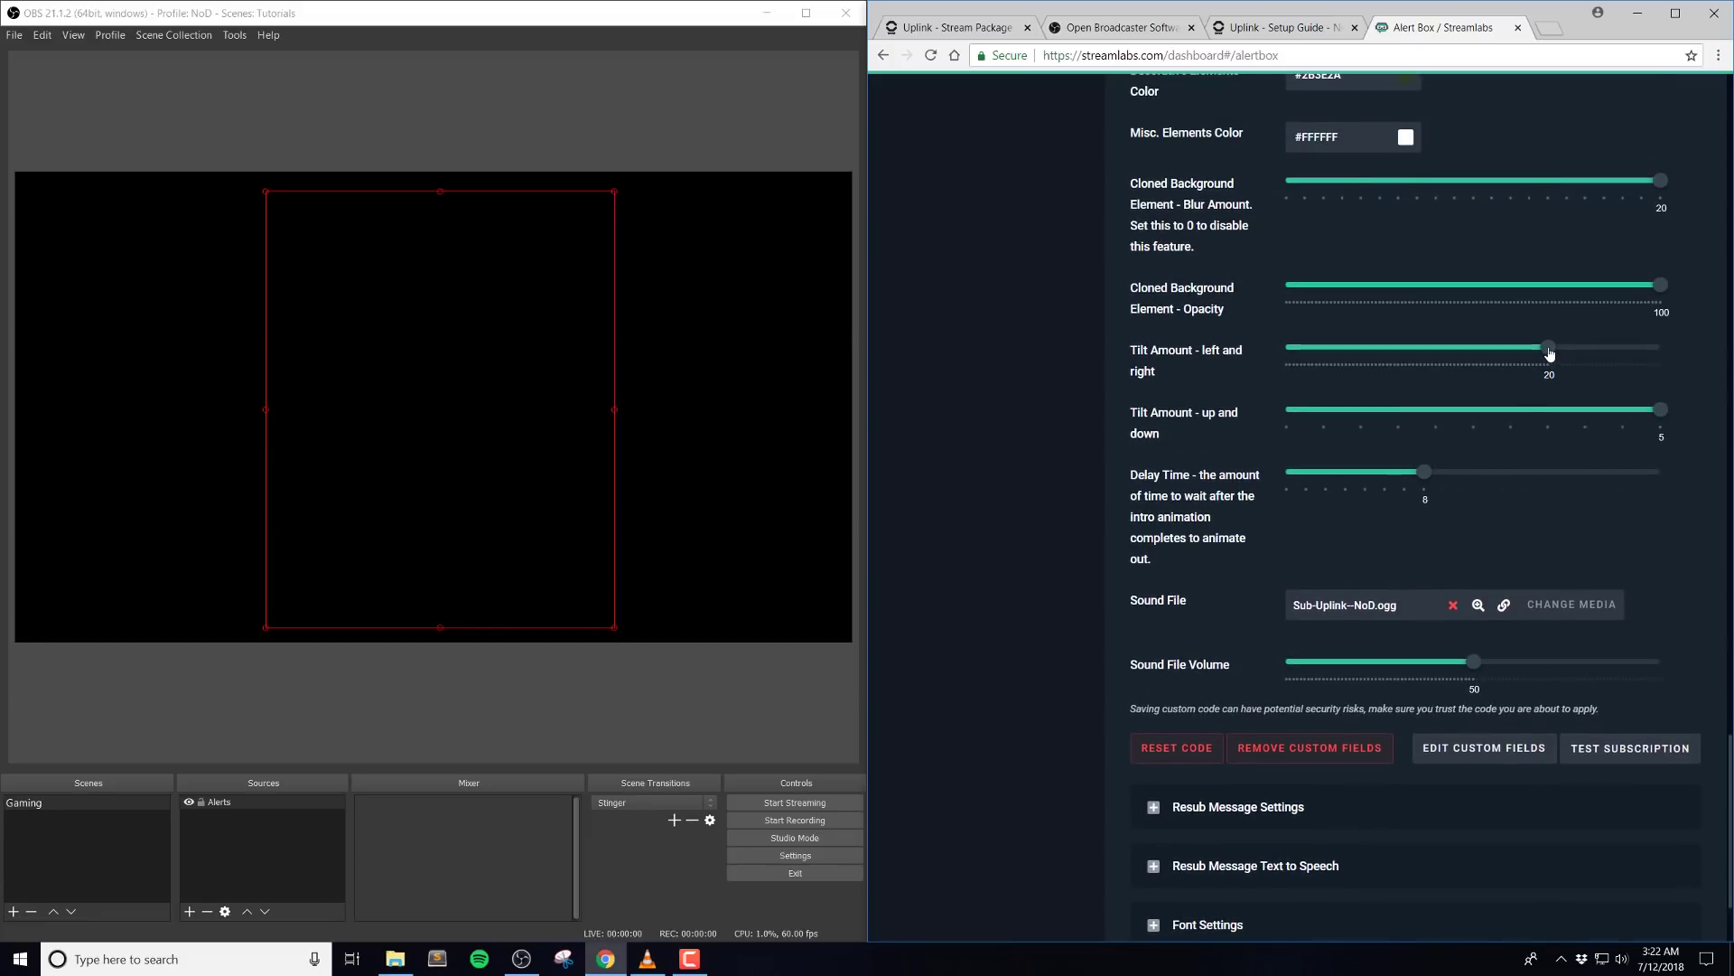
scroll(1245, 365, up, 1)
scroll(1245, 365, down, 2)
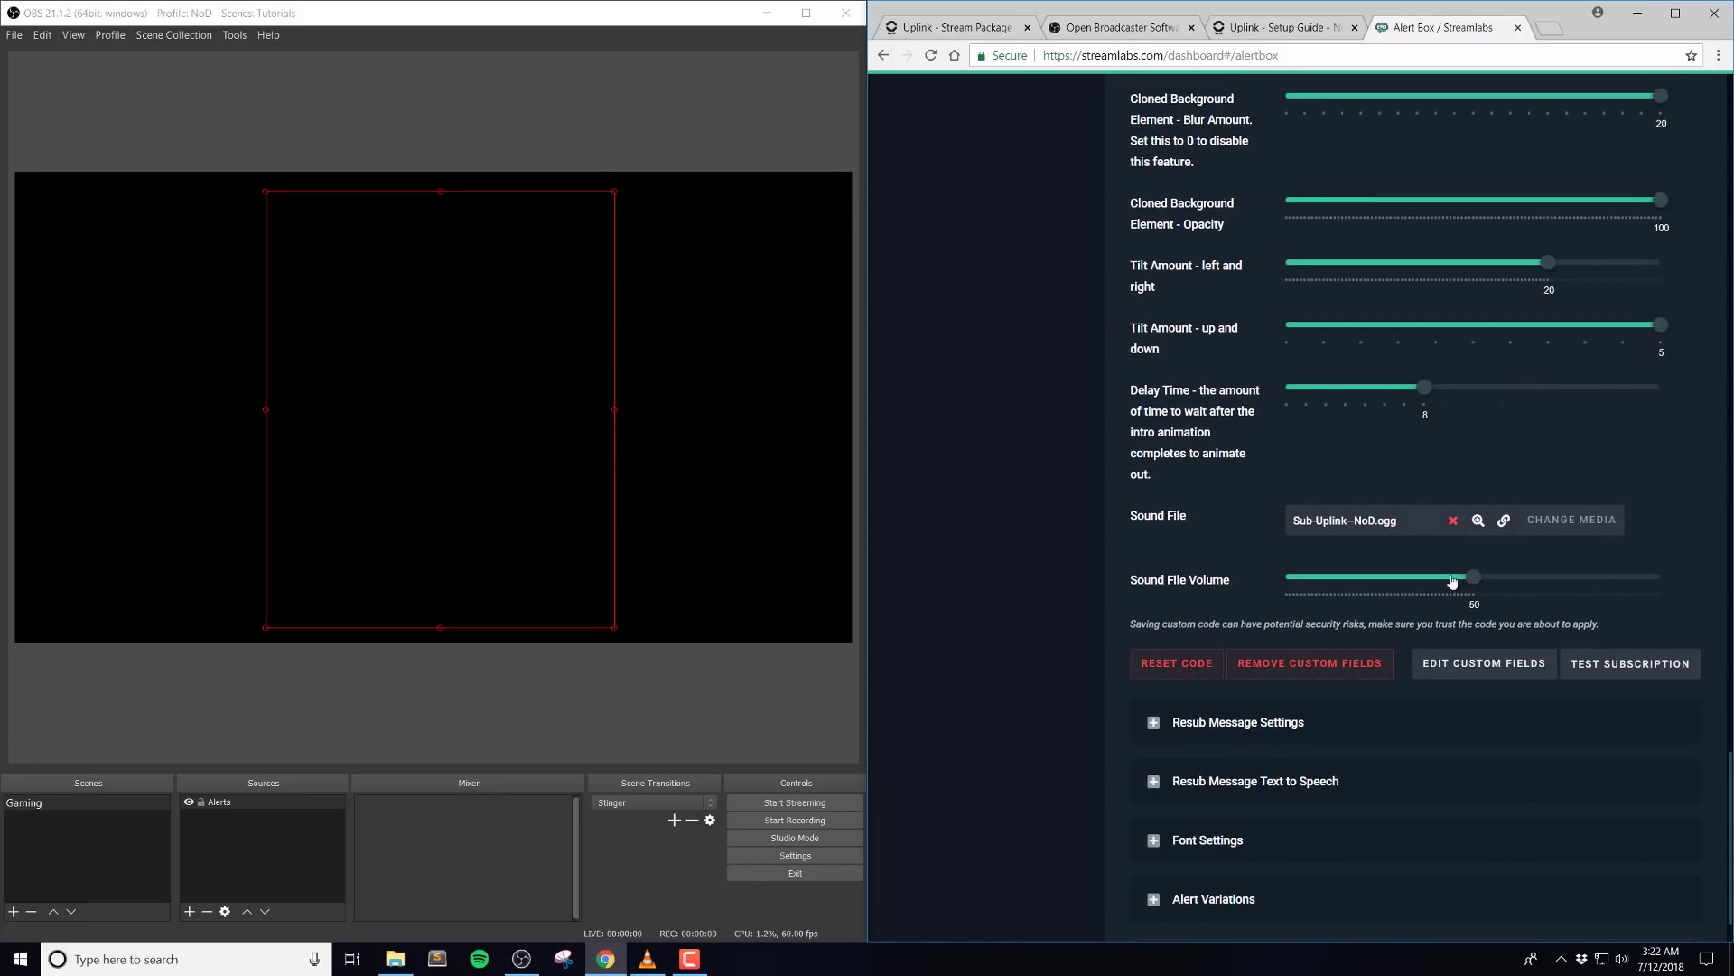
scroll(1427, 573, down, 1)
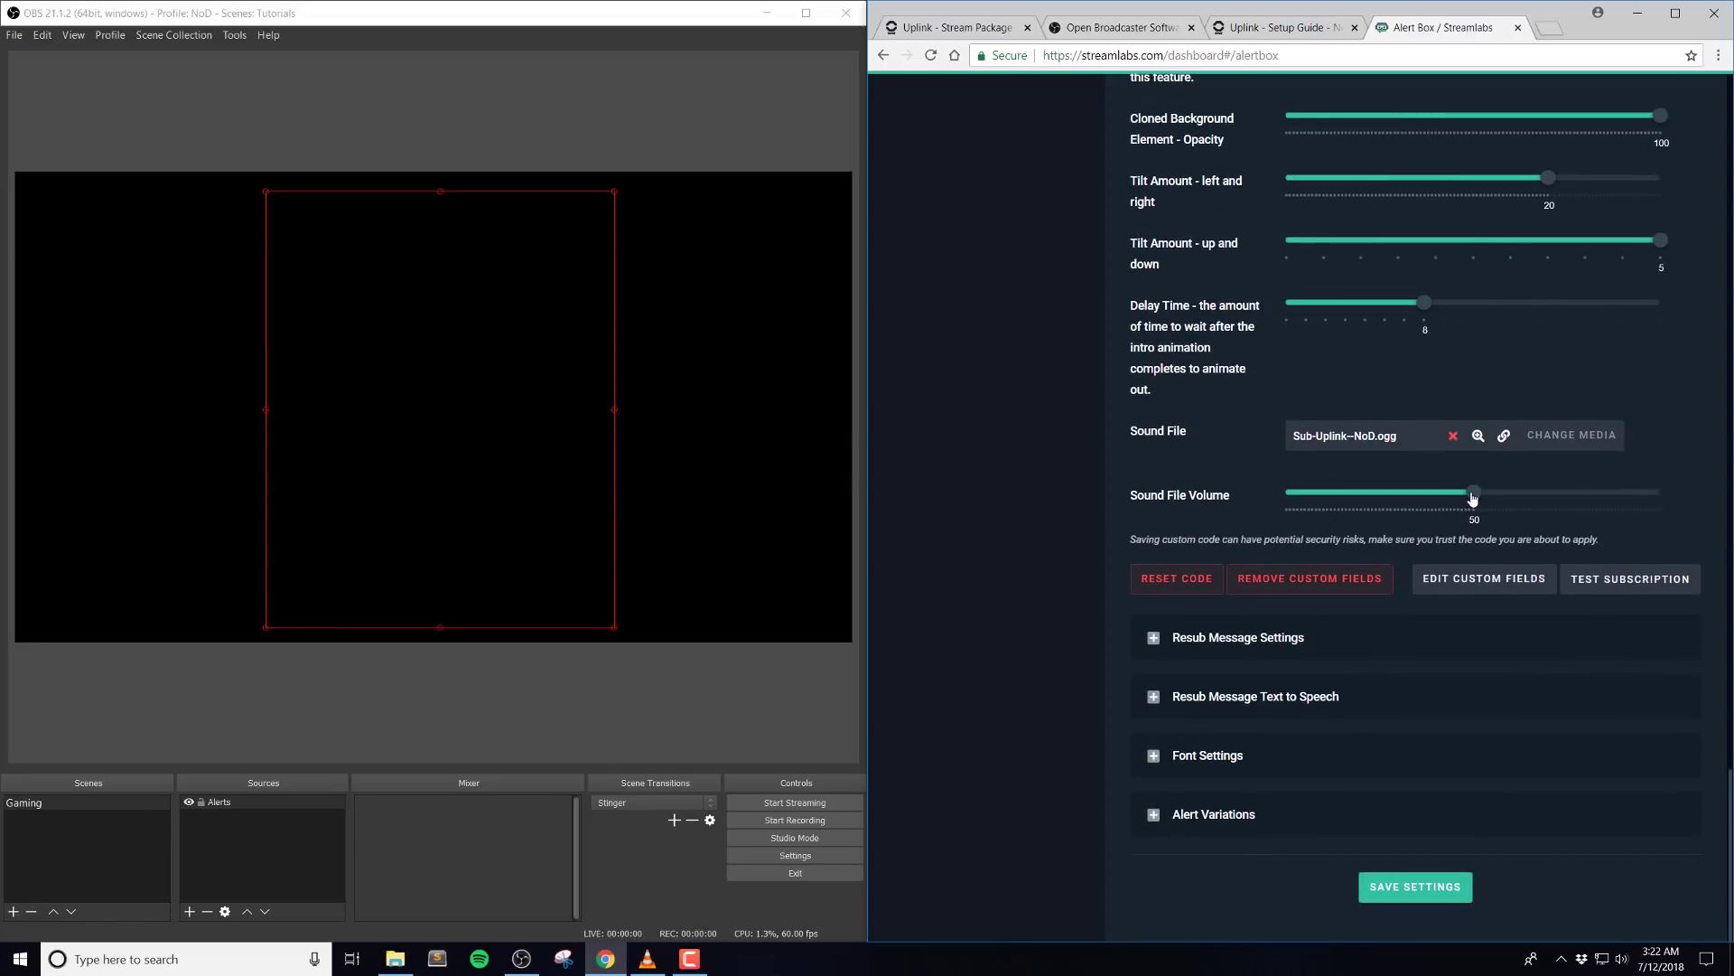
click(1405, 889)
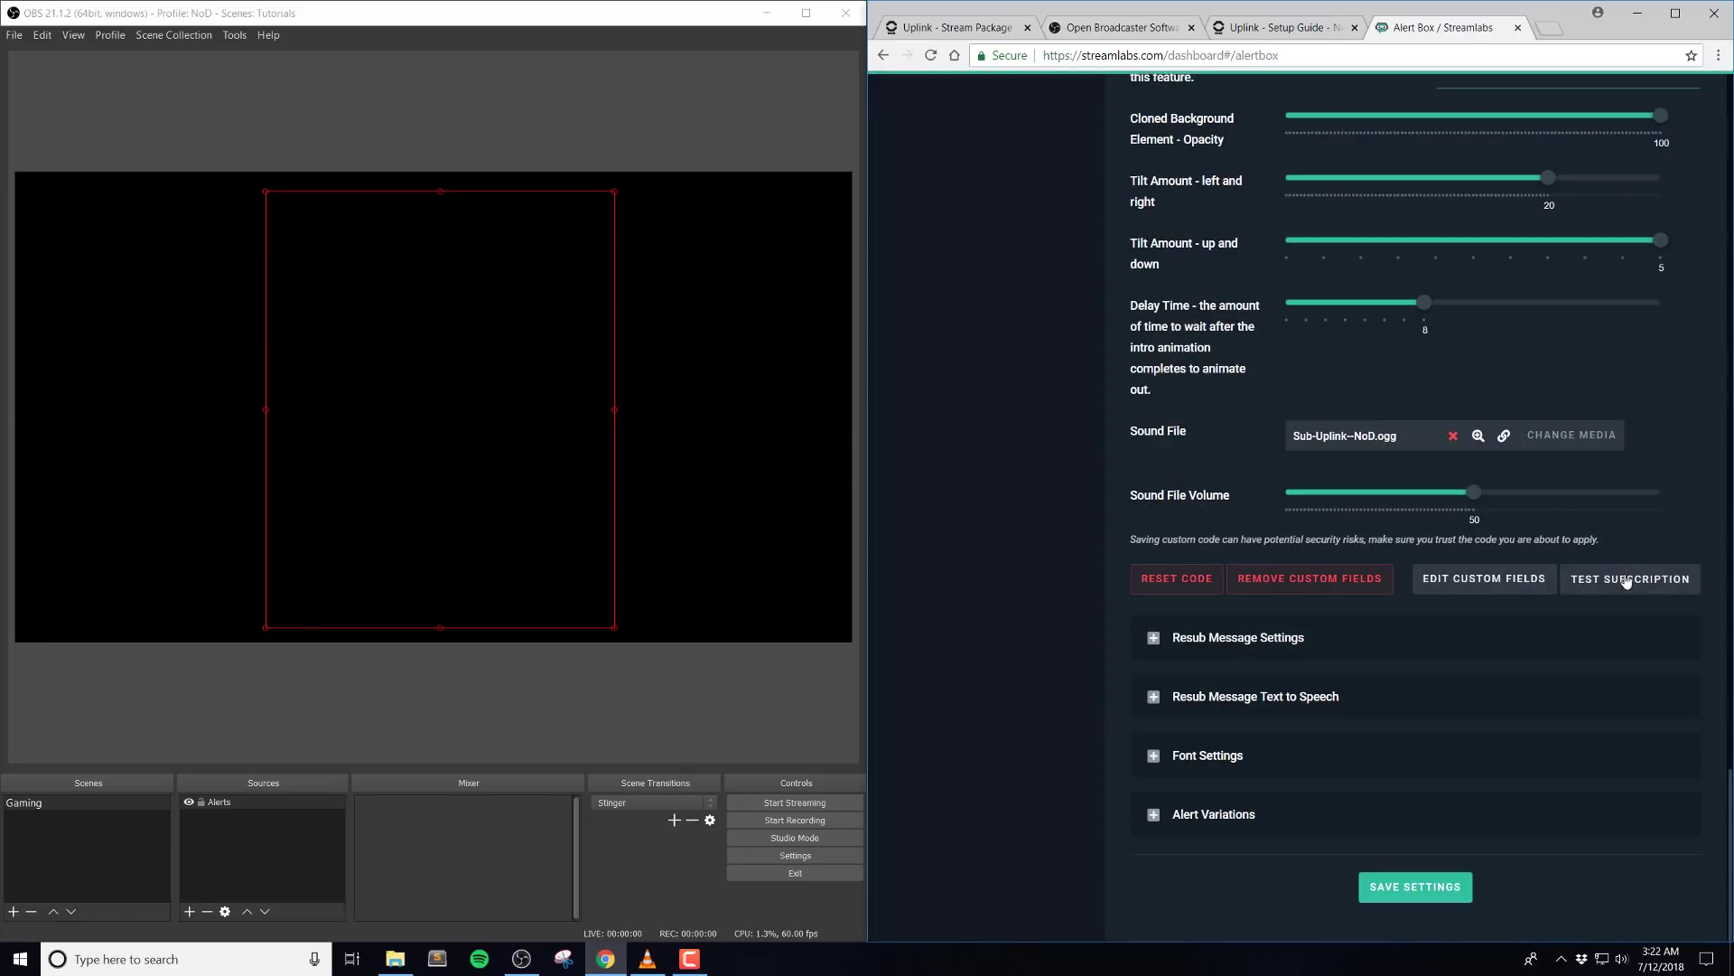
click(1633, 578)
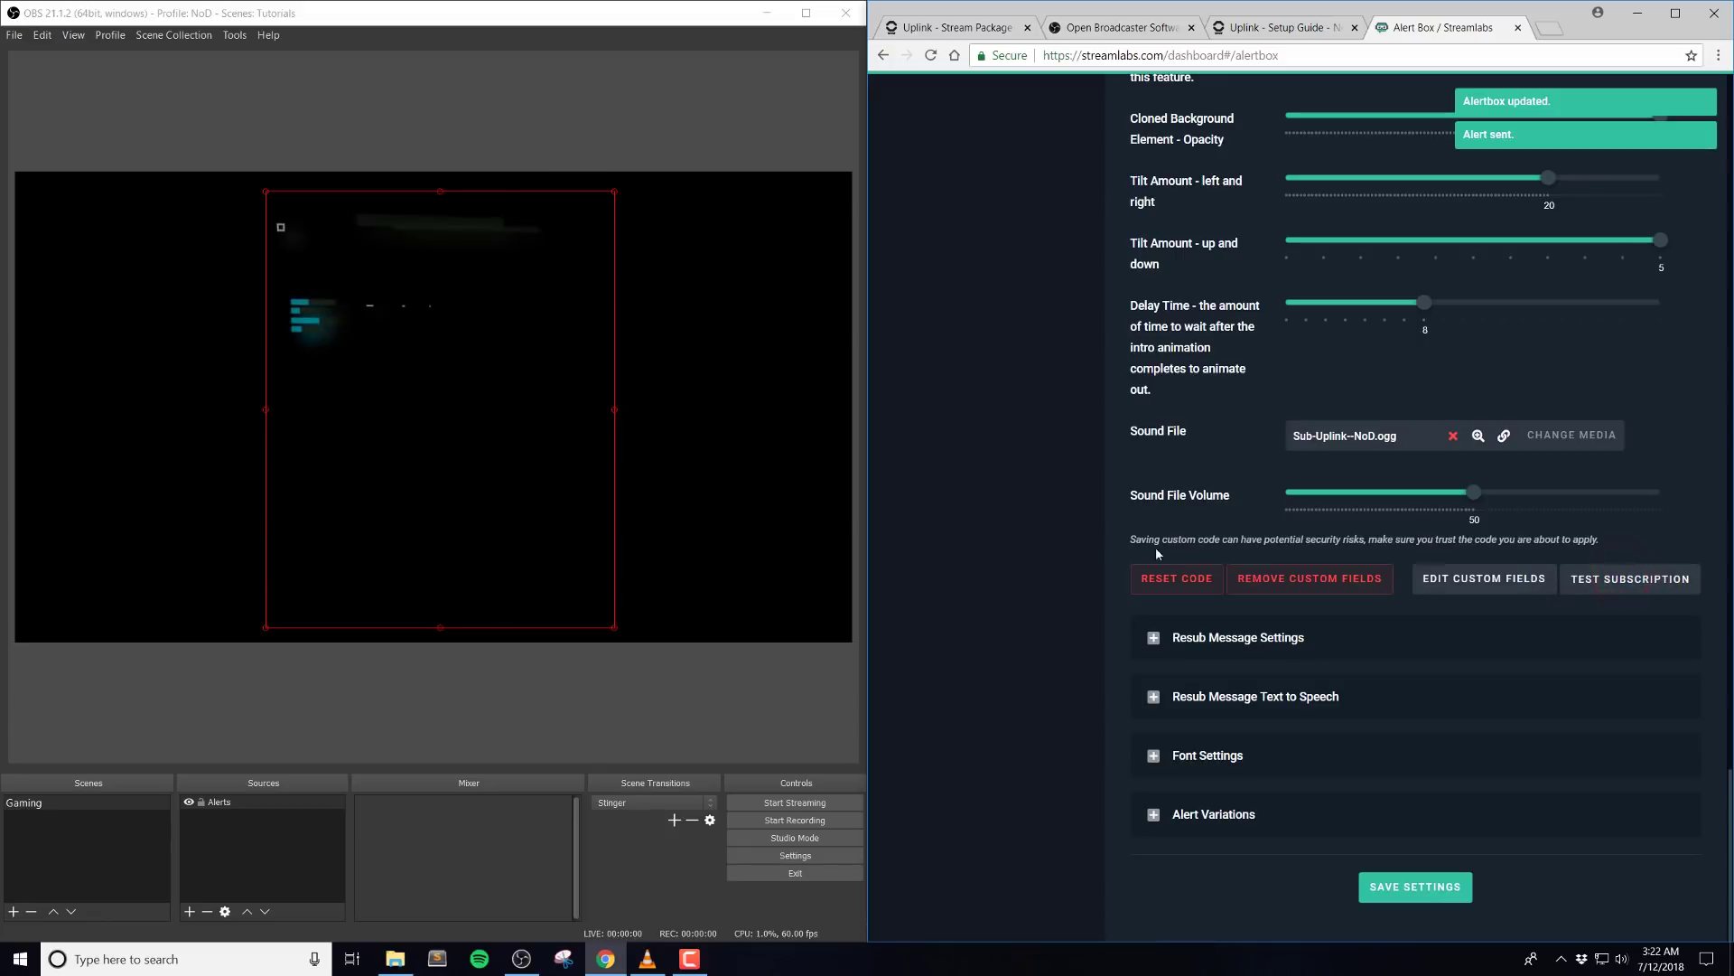
Set the Decorative Elements colour to dark navy #020A21.
scroll(1402, 528, up, 7)
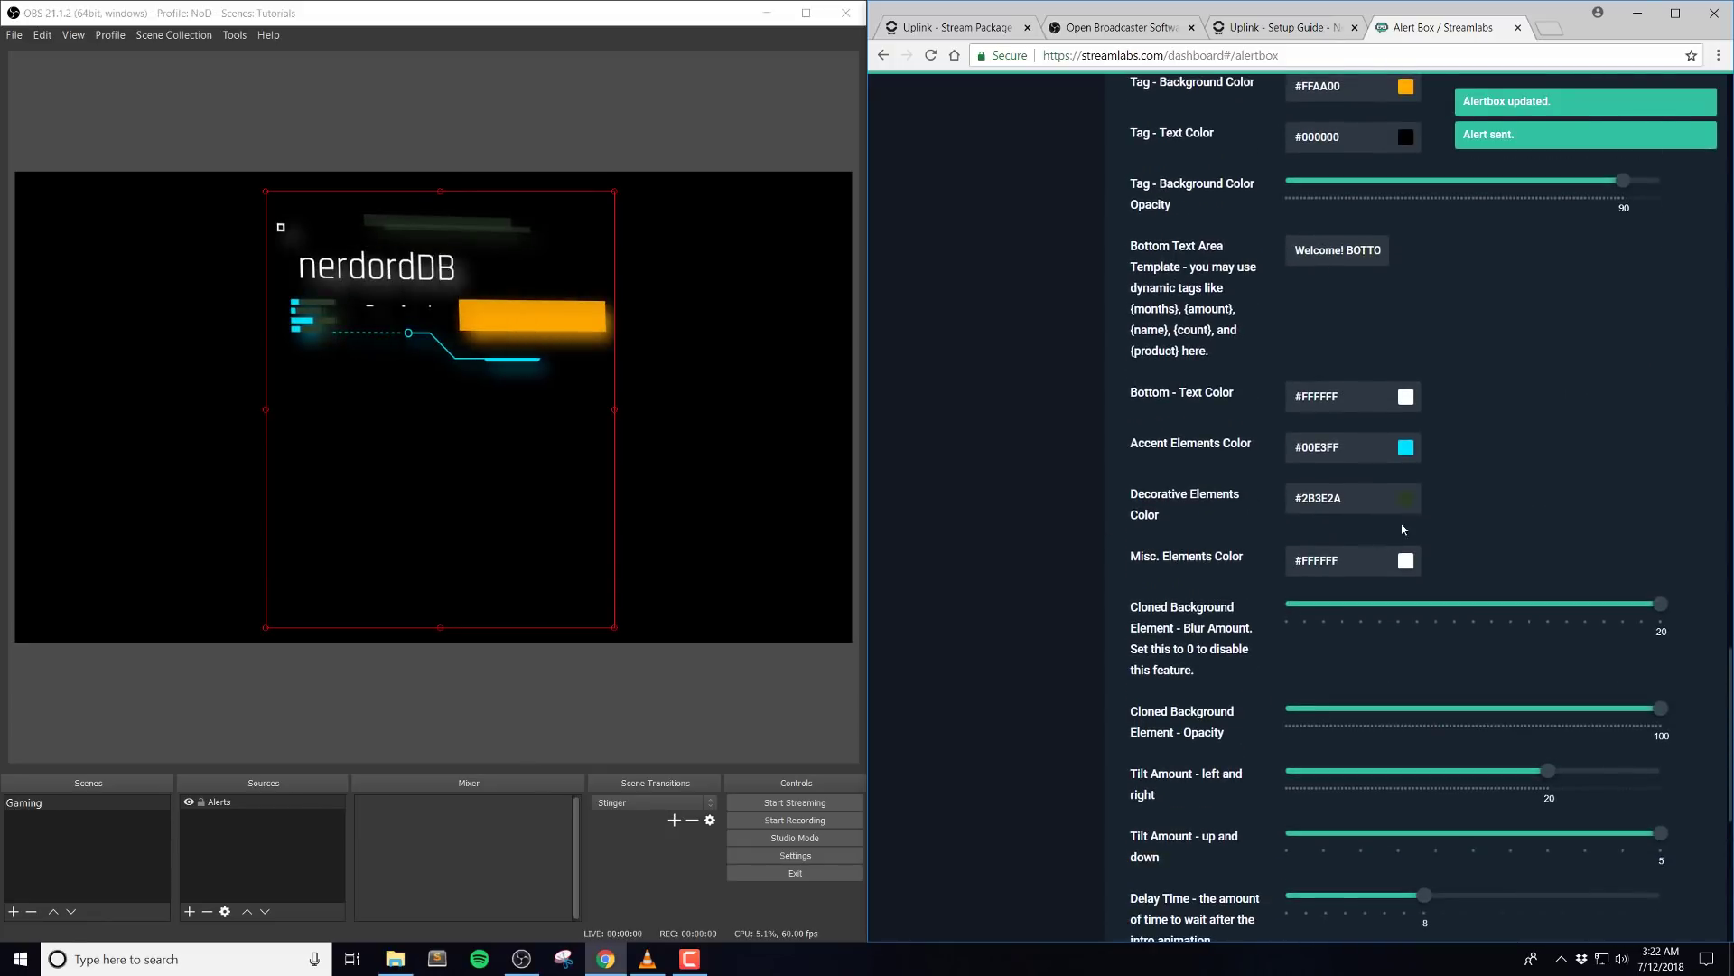
click(1406, 497)
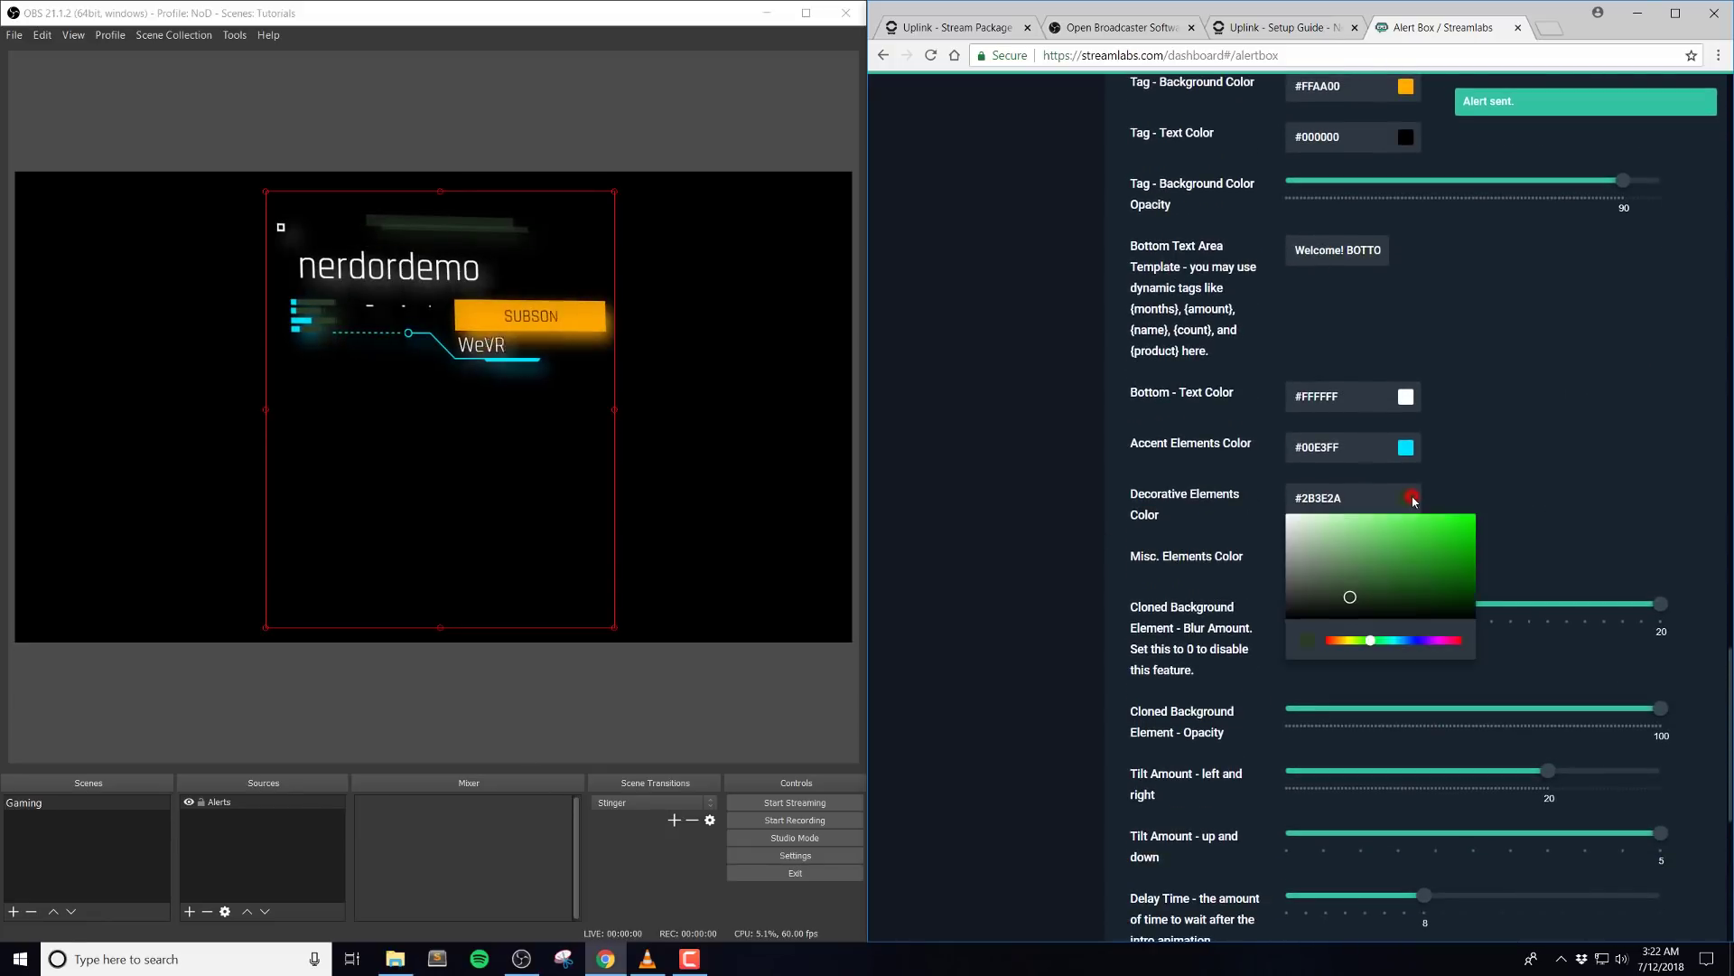
click(1406, 647)
click(1444, 598)
click(1543, 537)
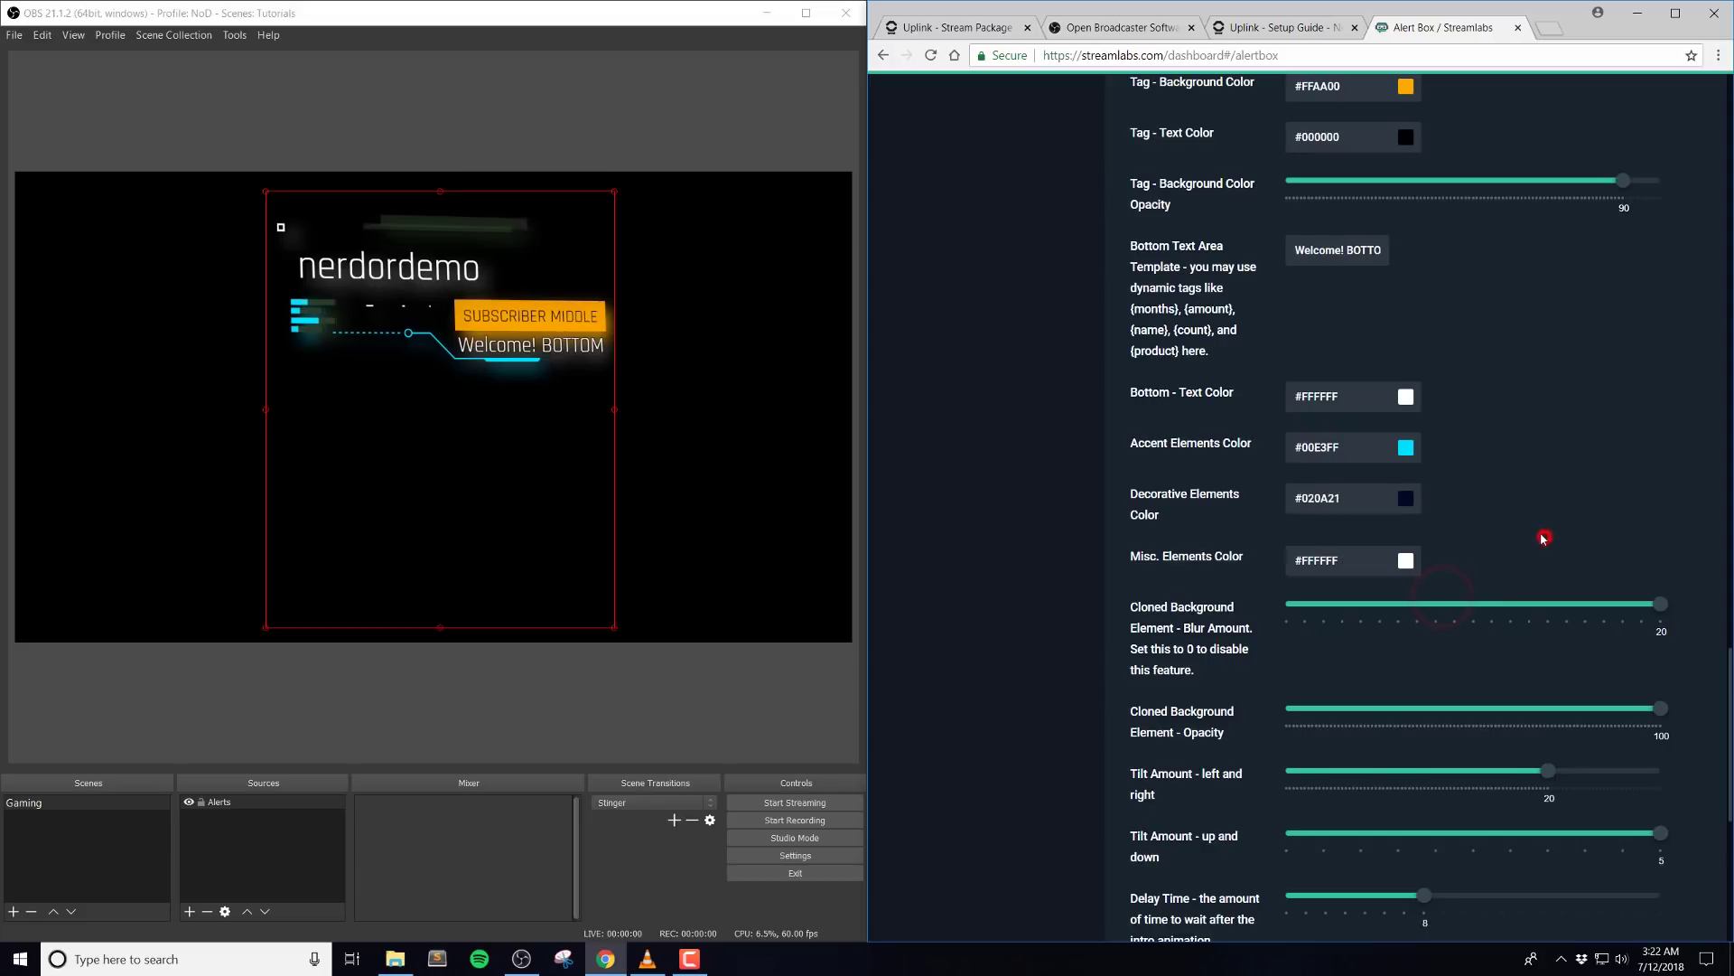
Set the Tag Background Color to teal #0B8971.
scroll(1536, 533, up, 3)
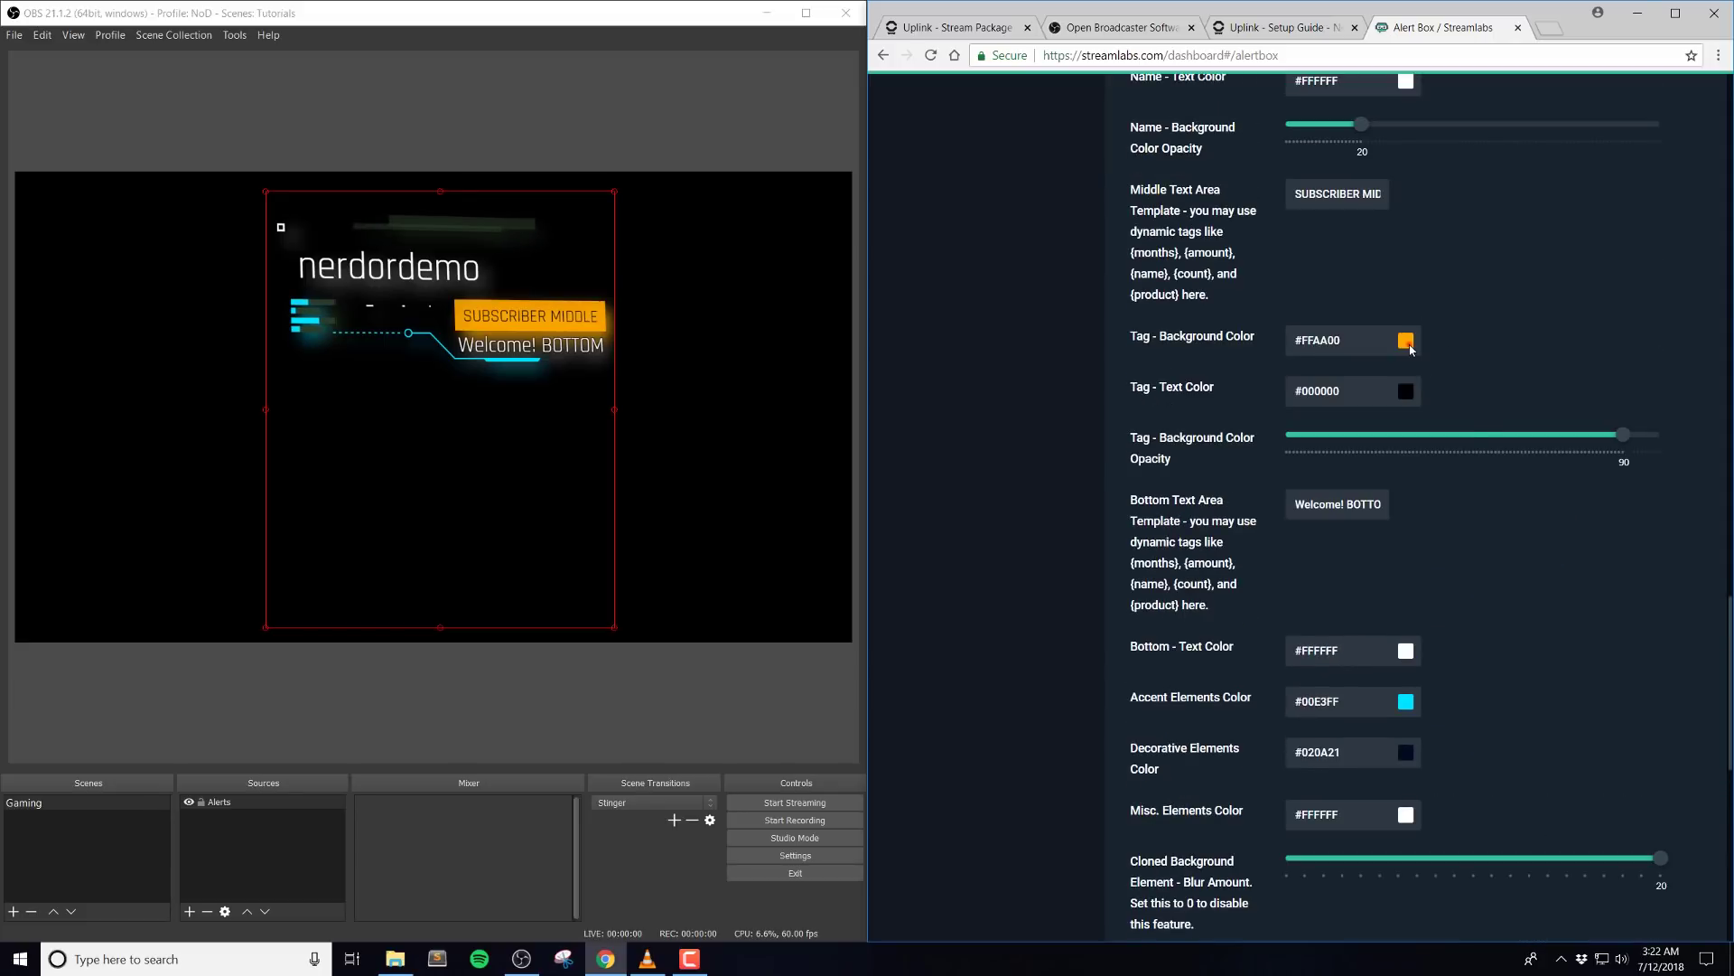
click(1406, 340)
click(1405, 483)
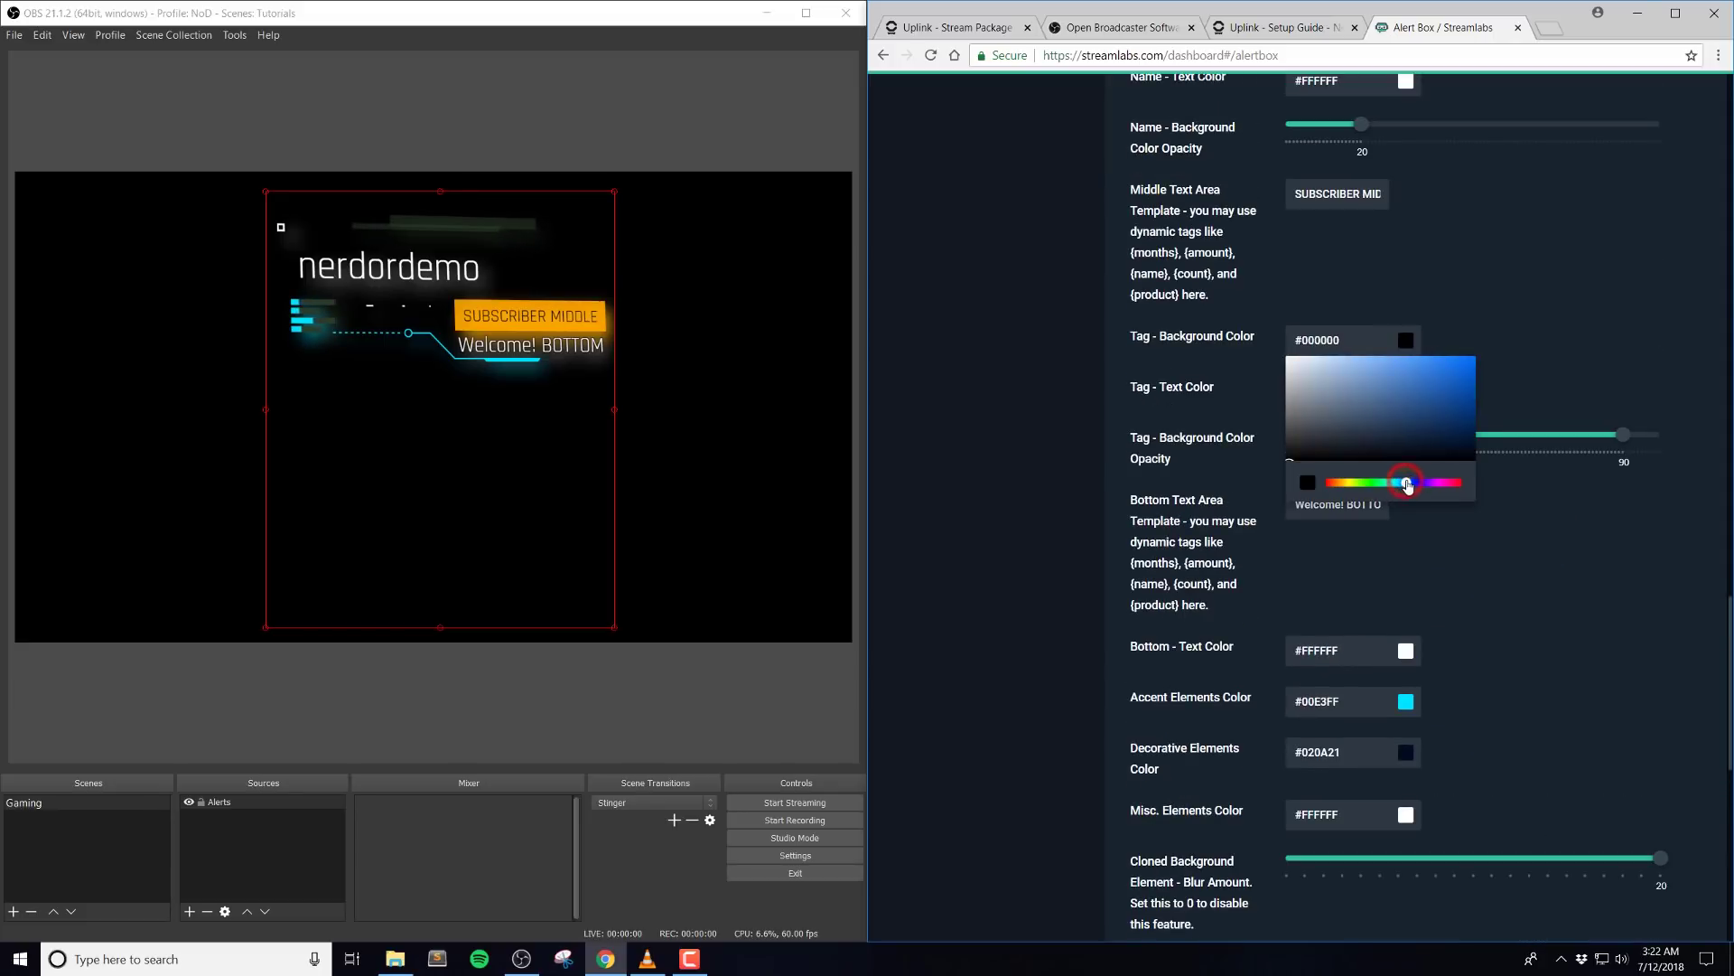
click(1382, 482)
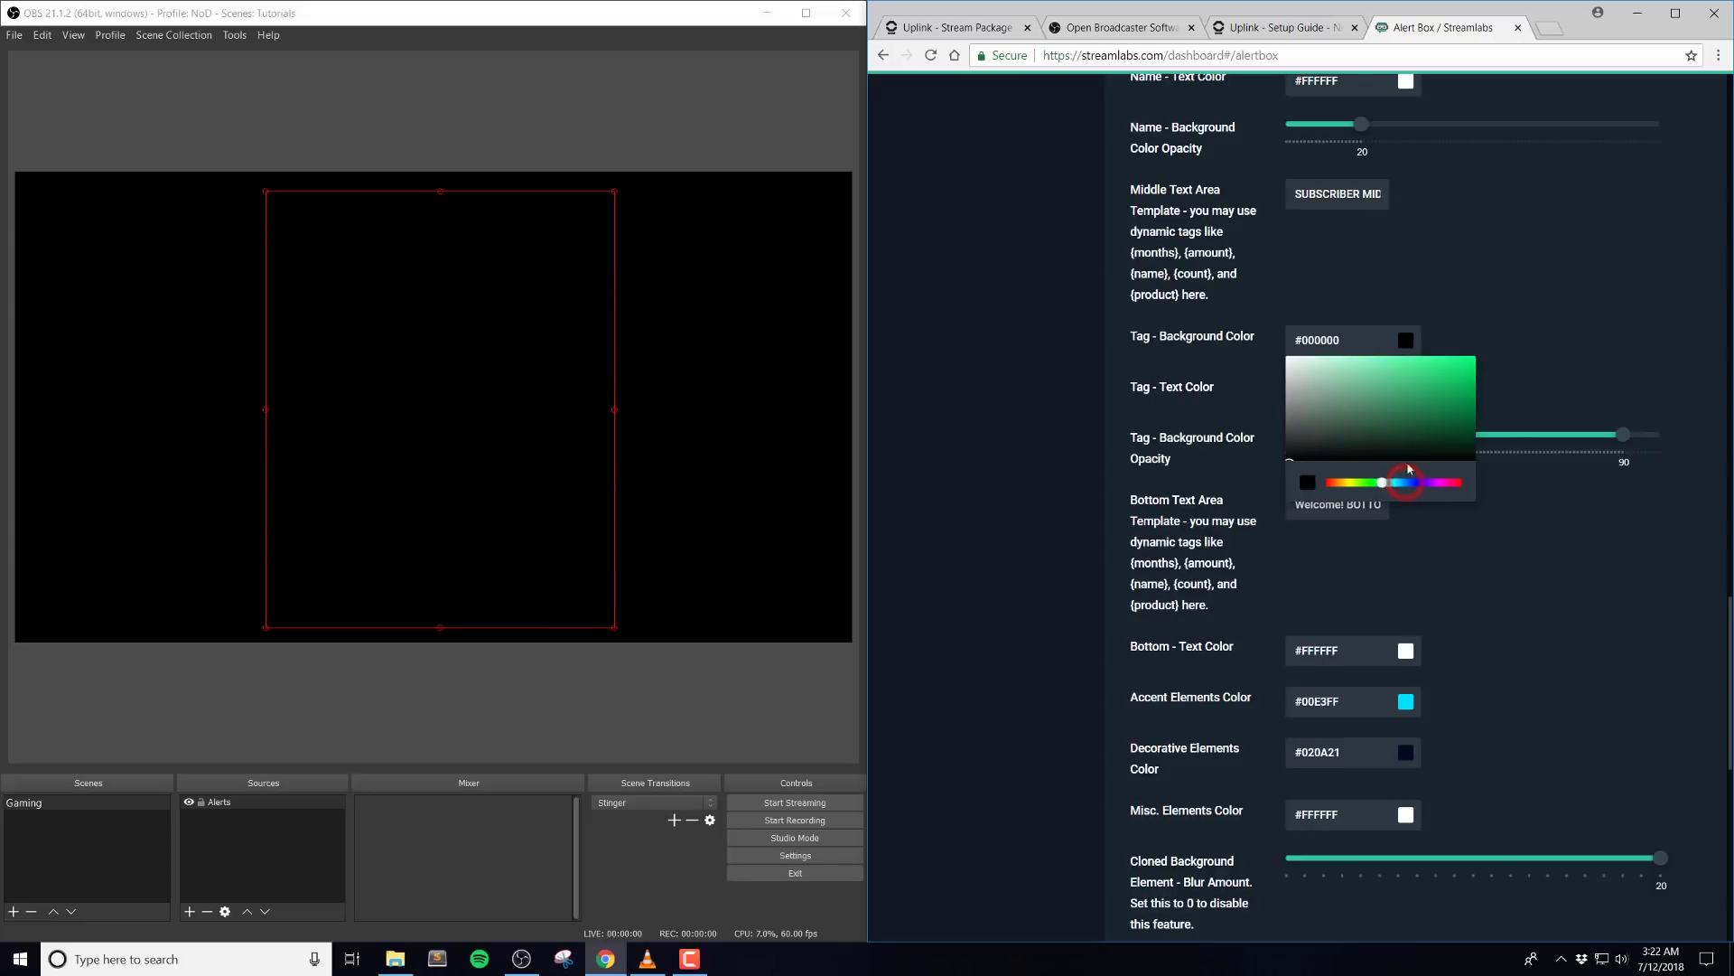
click(1443, 416)
click(1389, 482)
click(1476, 395)
Save the new colours and send another test subscription alert.
scroll(1568, 441, down, 10)
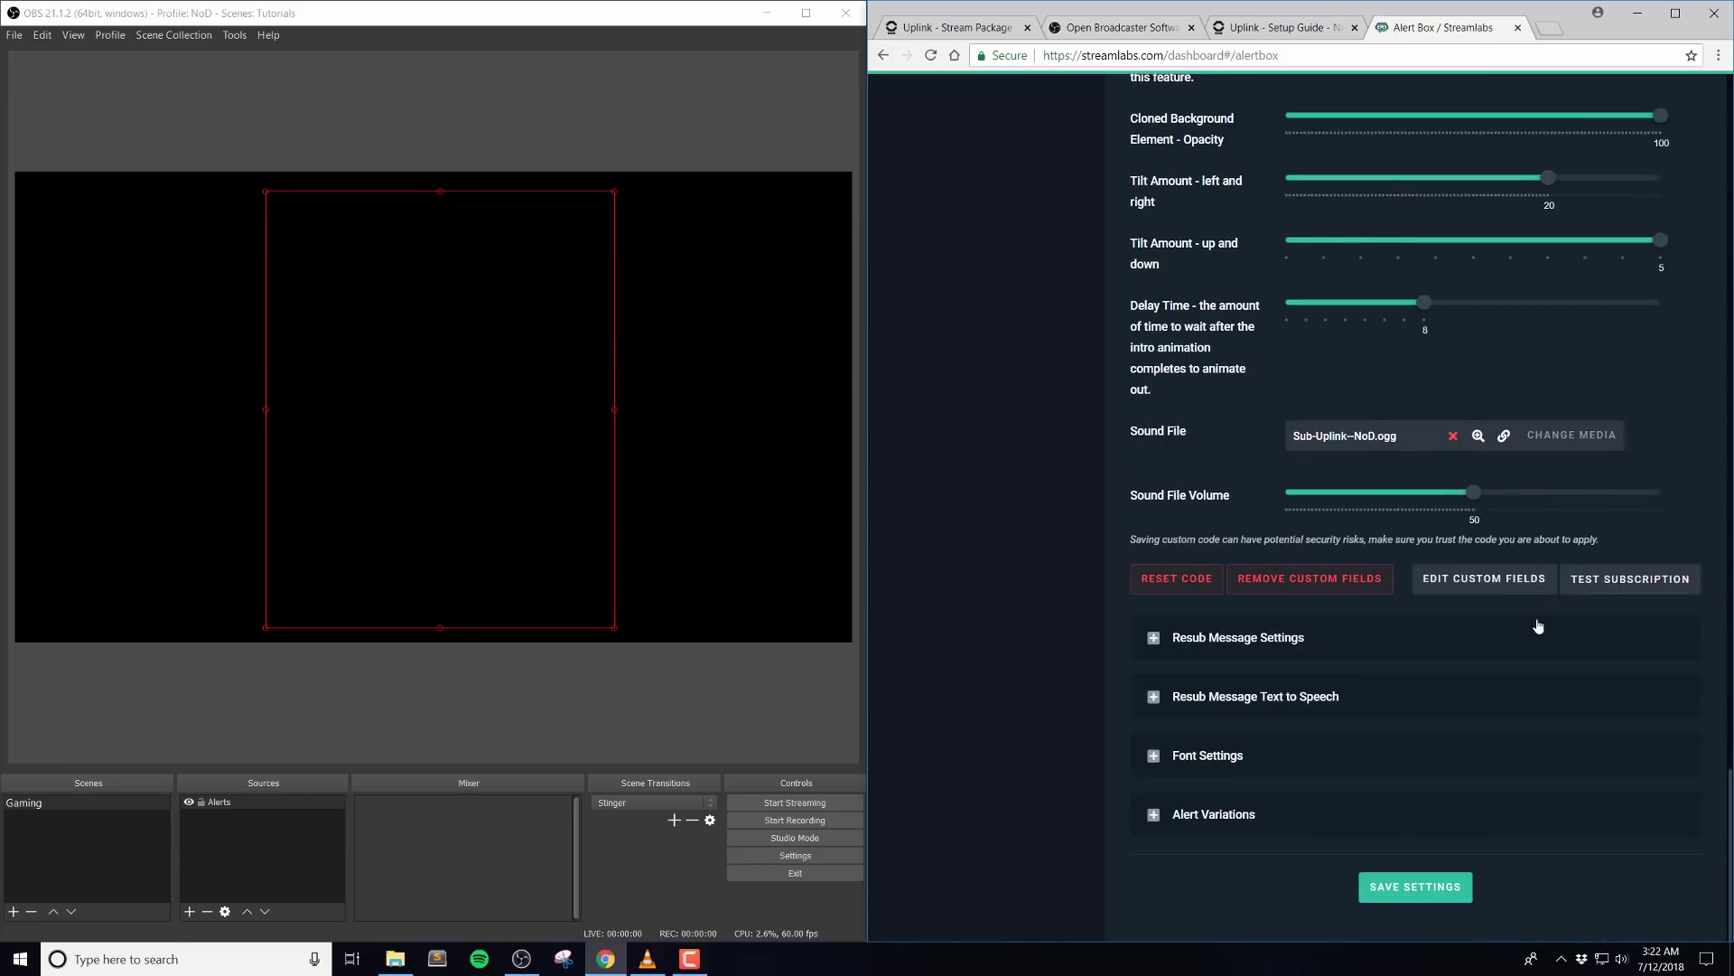
click(1435, 886)
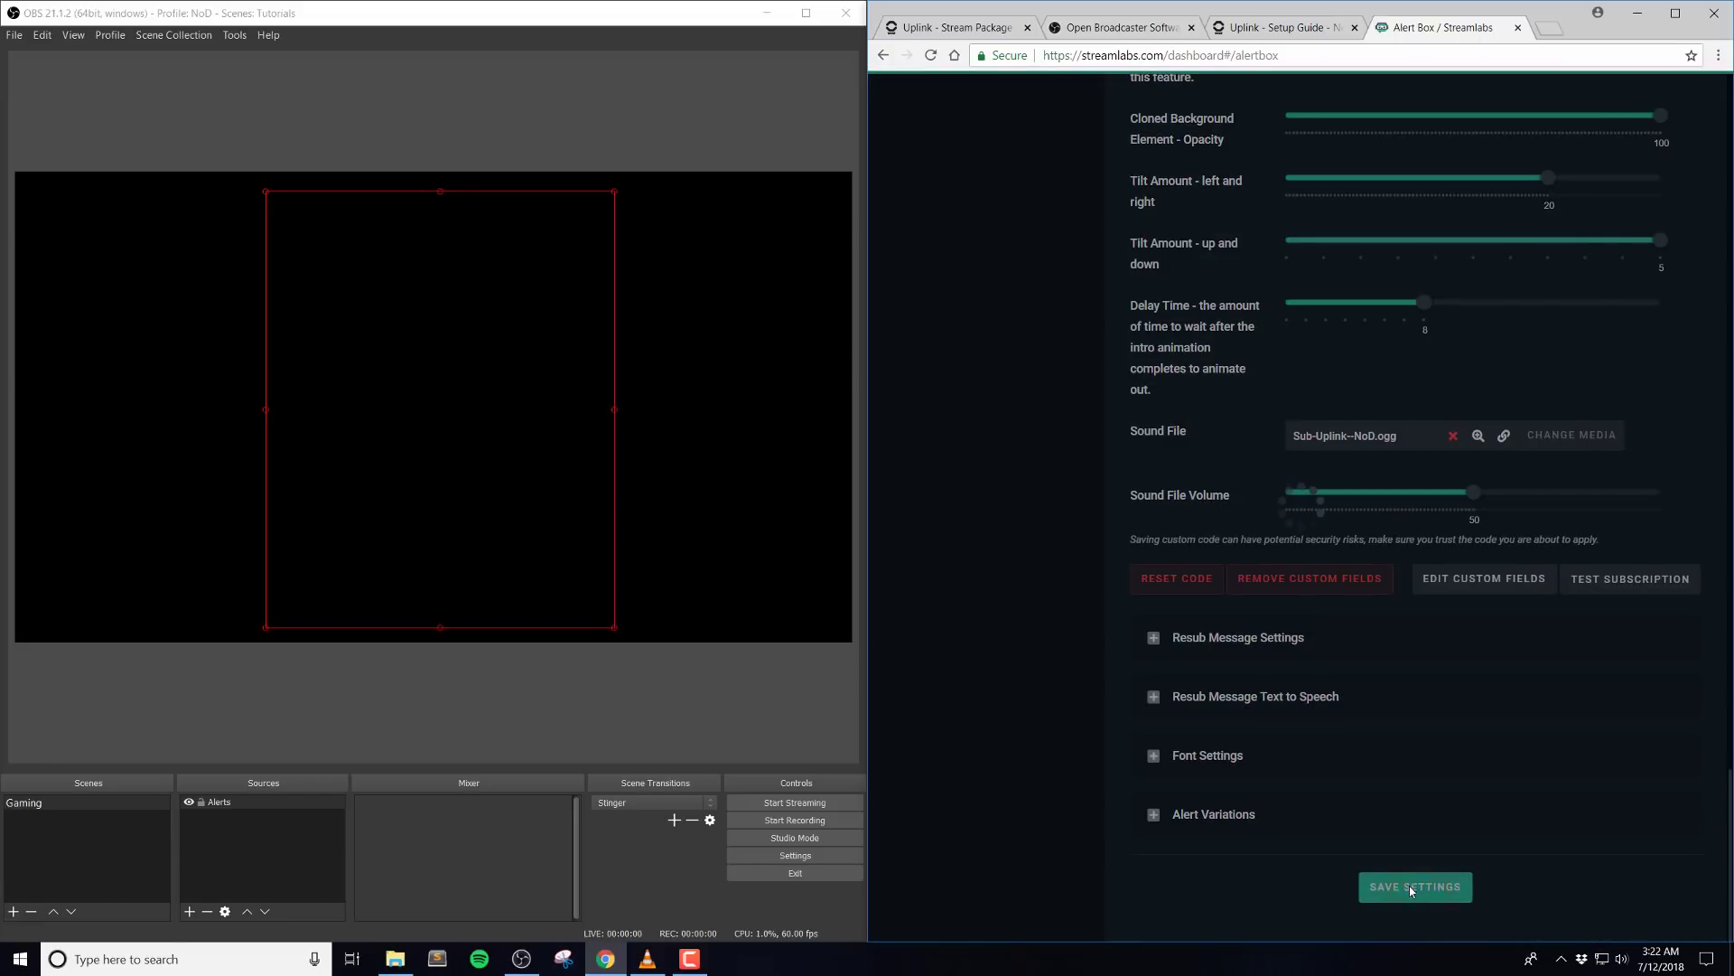
click(1409, 885)
click(1624, 579)
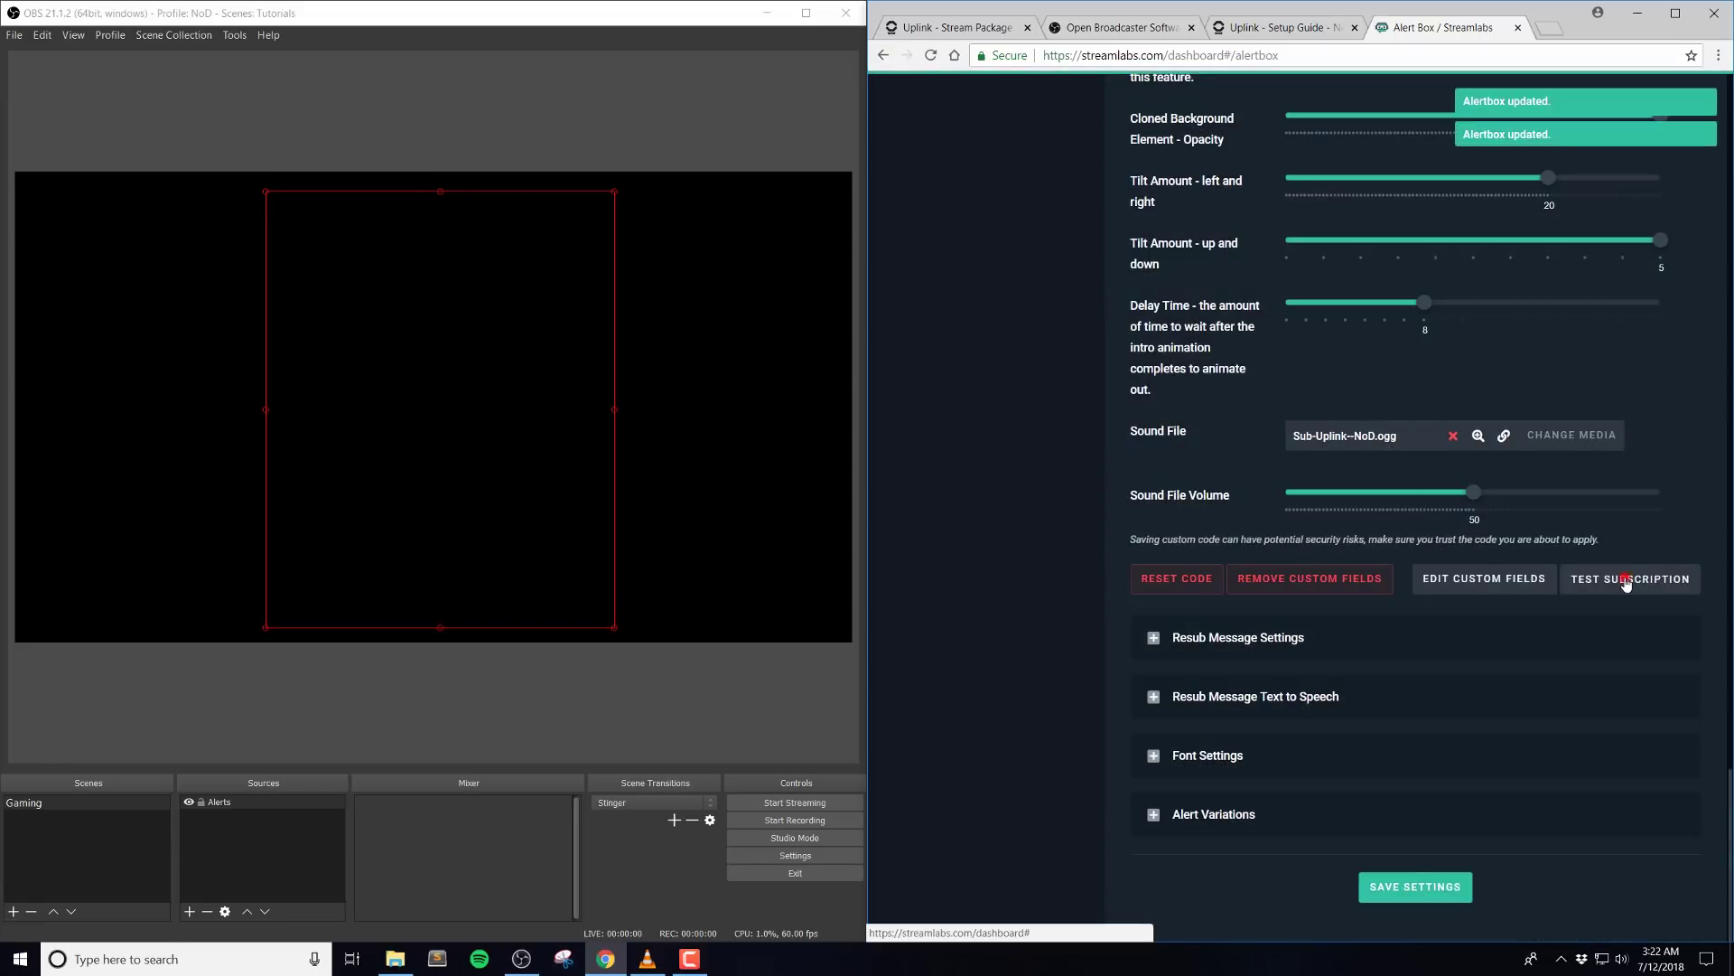
Minimize Chrome and OBS and go up to the Uplink pack's main folder.
click(1638, 15)
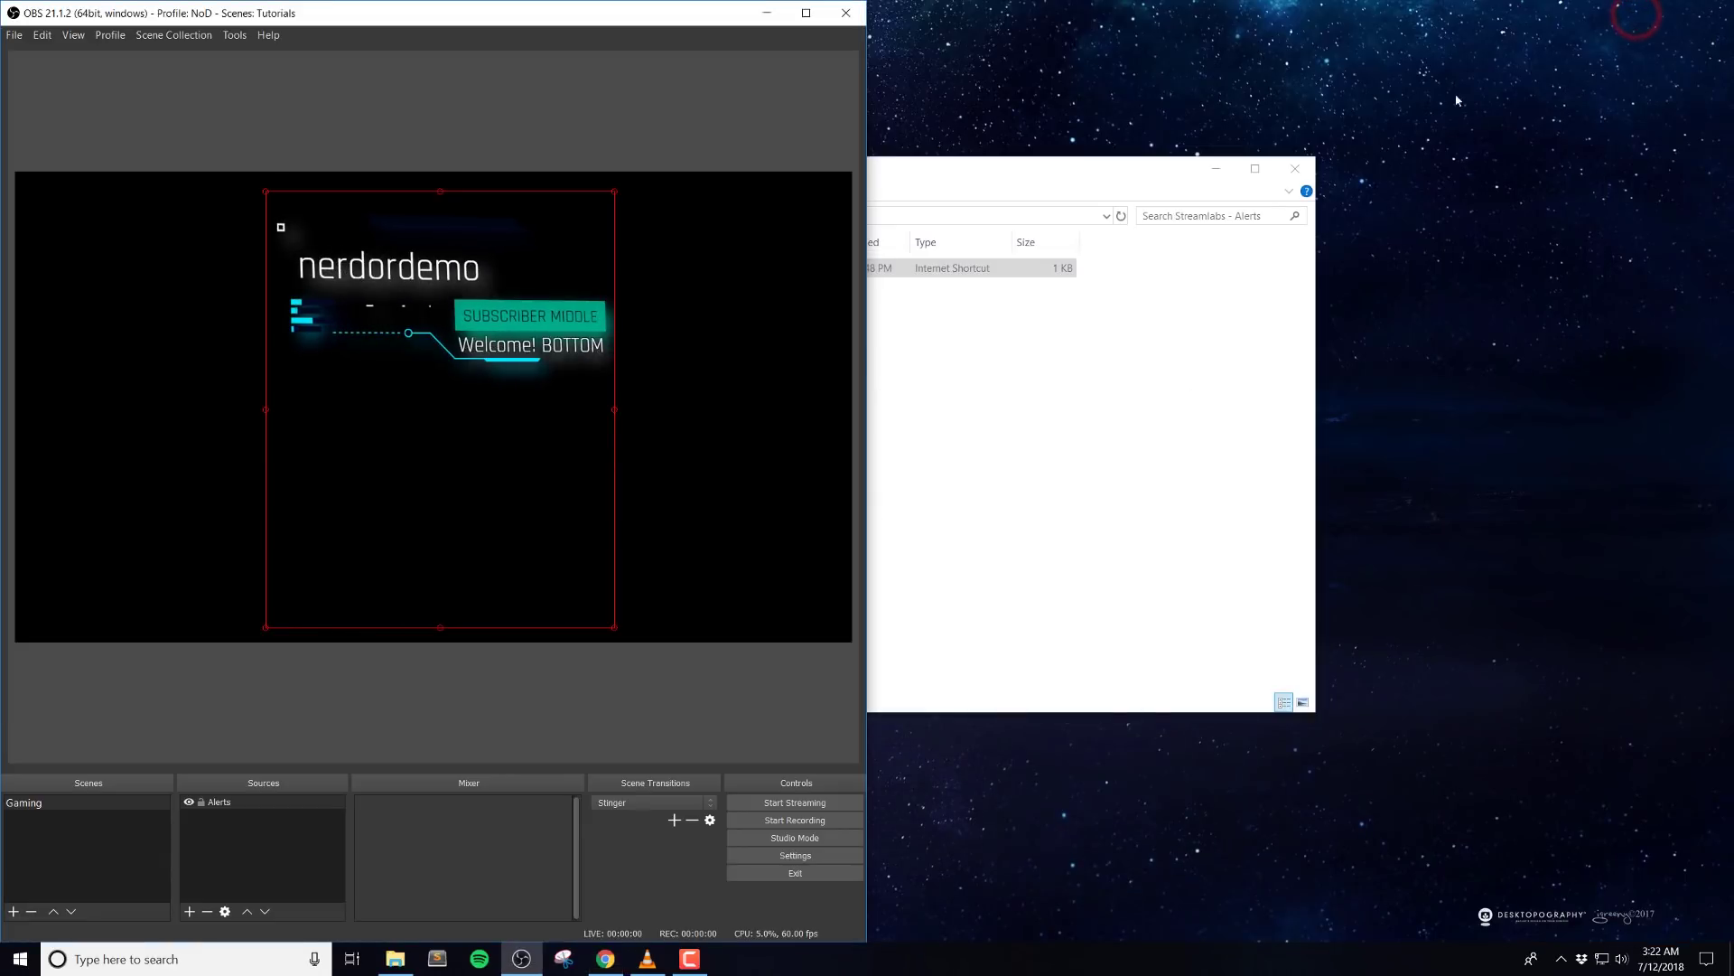
click(767, 13)
click(732, 349)
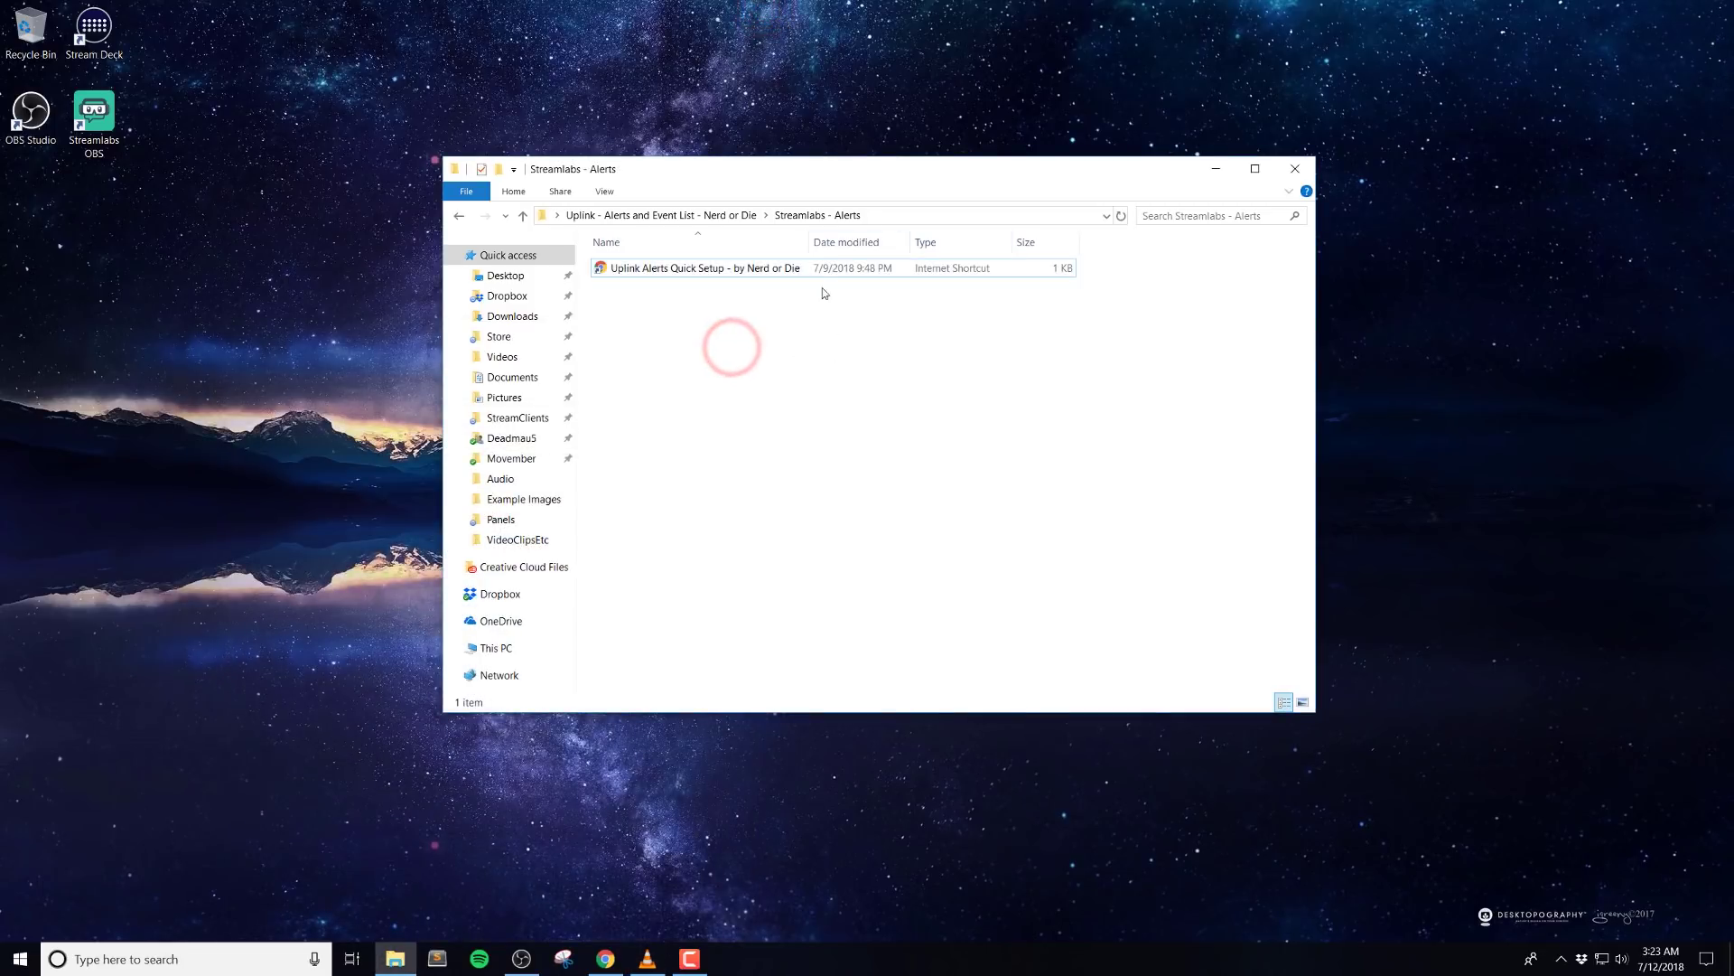
click(730, 214)
click(840, 435)
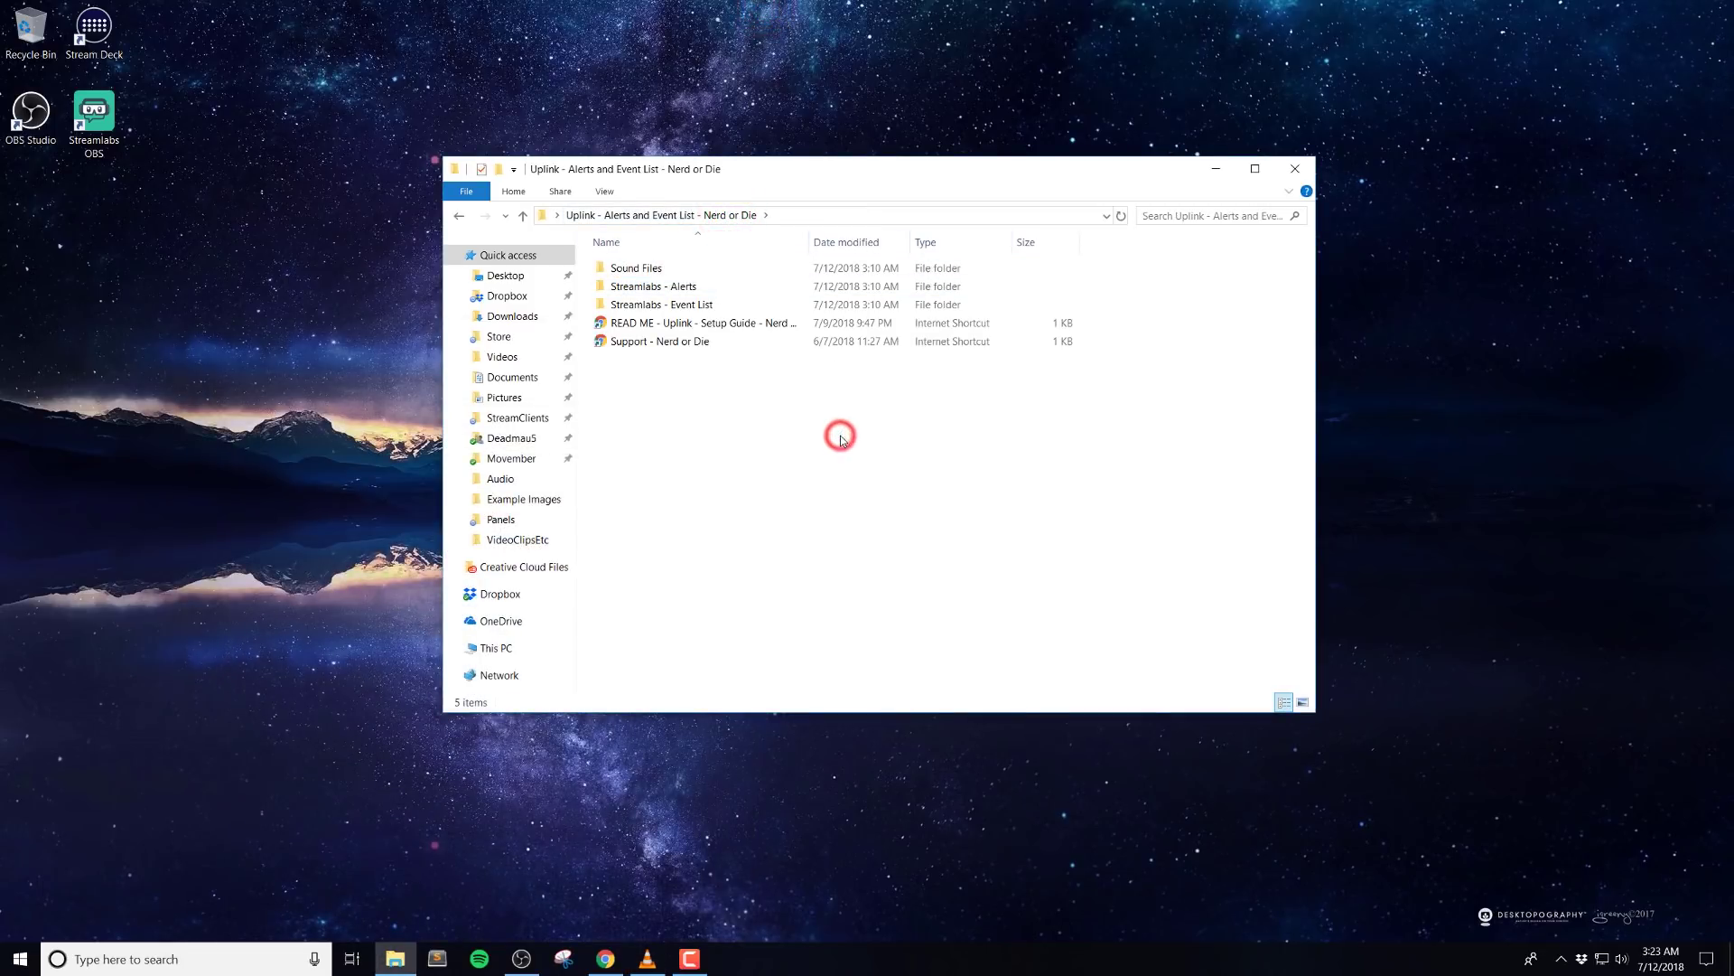
Open the Streamlabs - Event List folder and launch its Quick Setup shortcut.
click(701, 305)
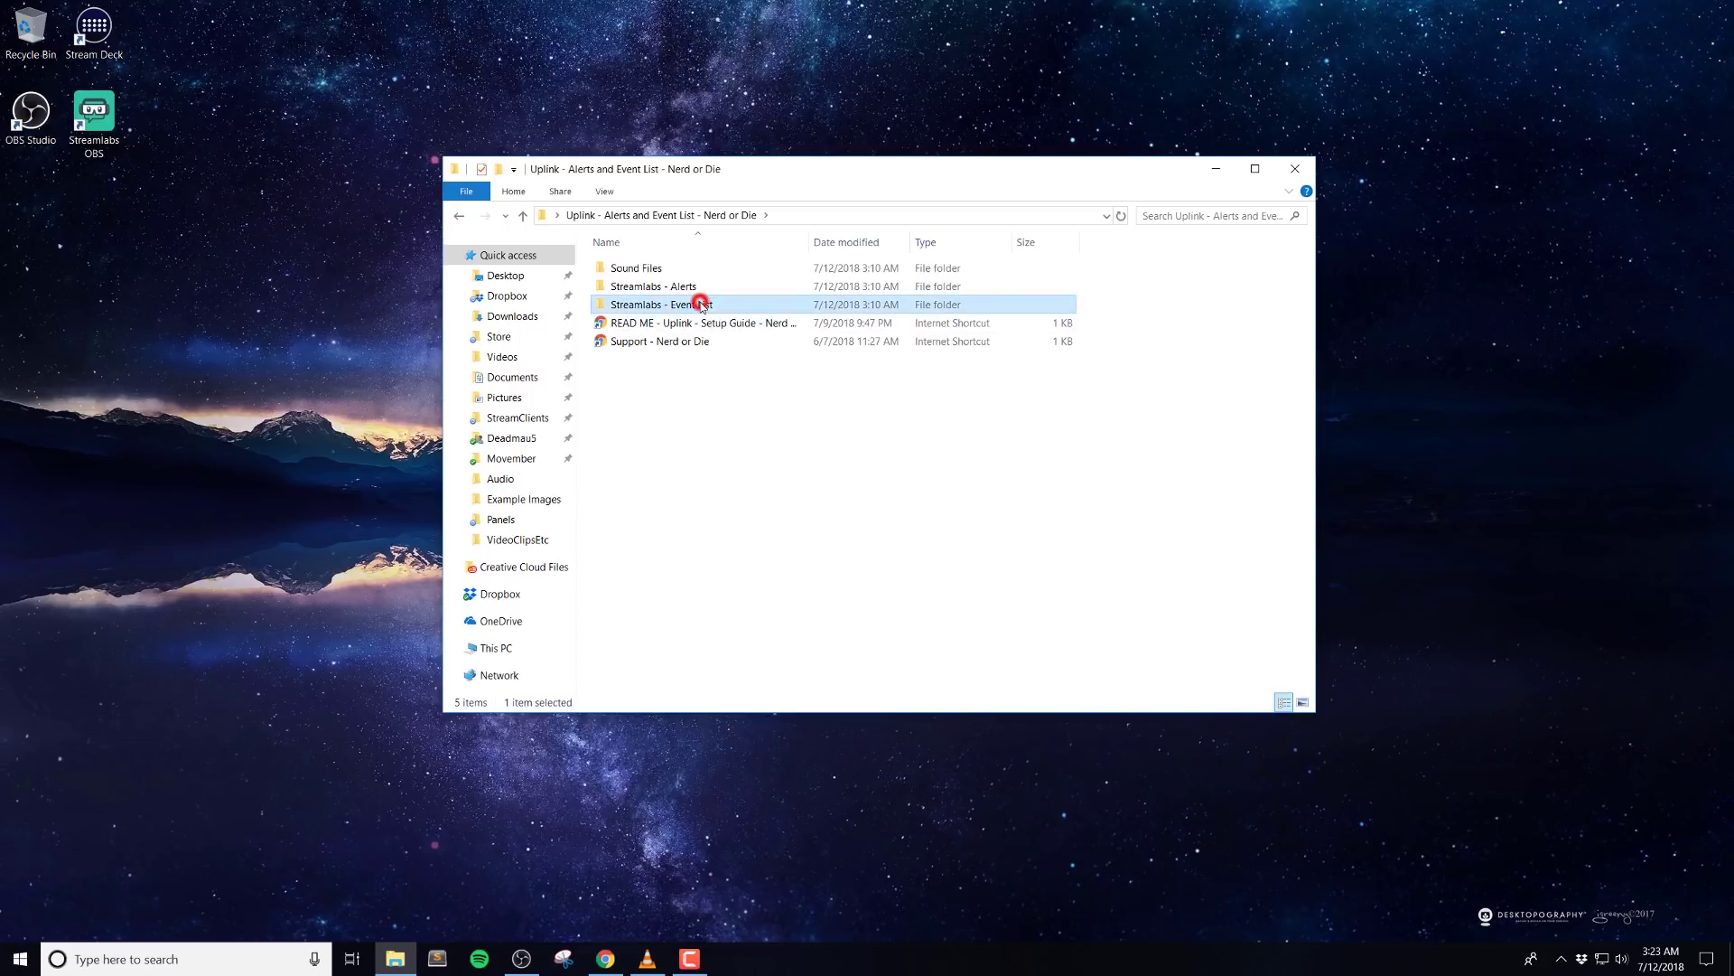
double_click(747, 308)
click(794, 468)
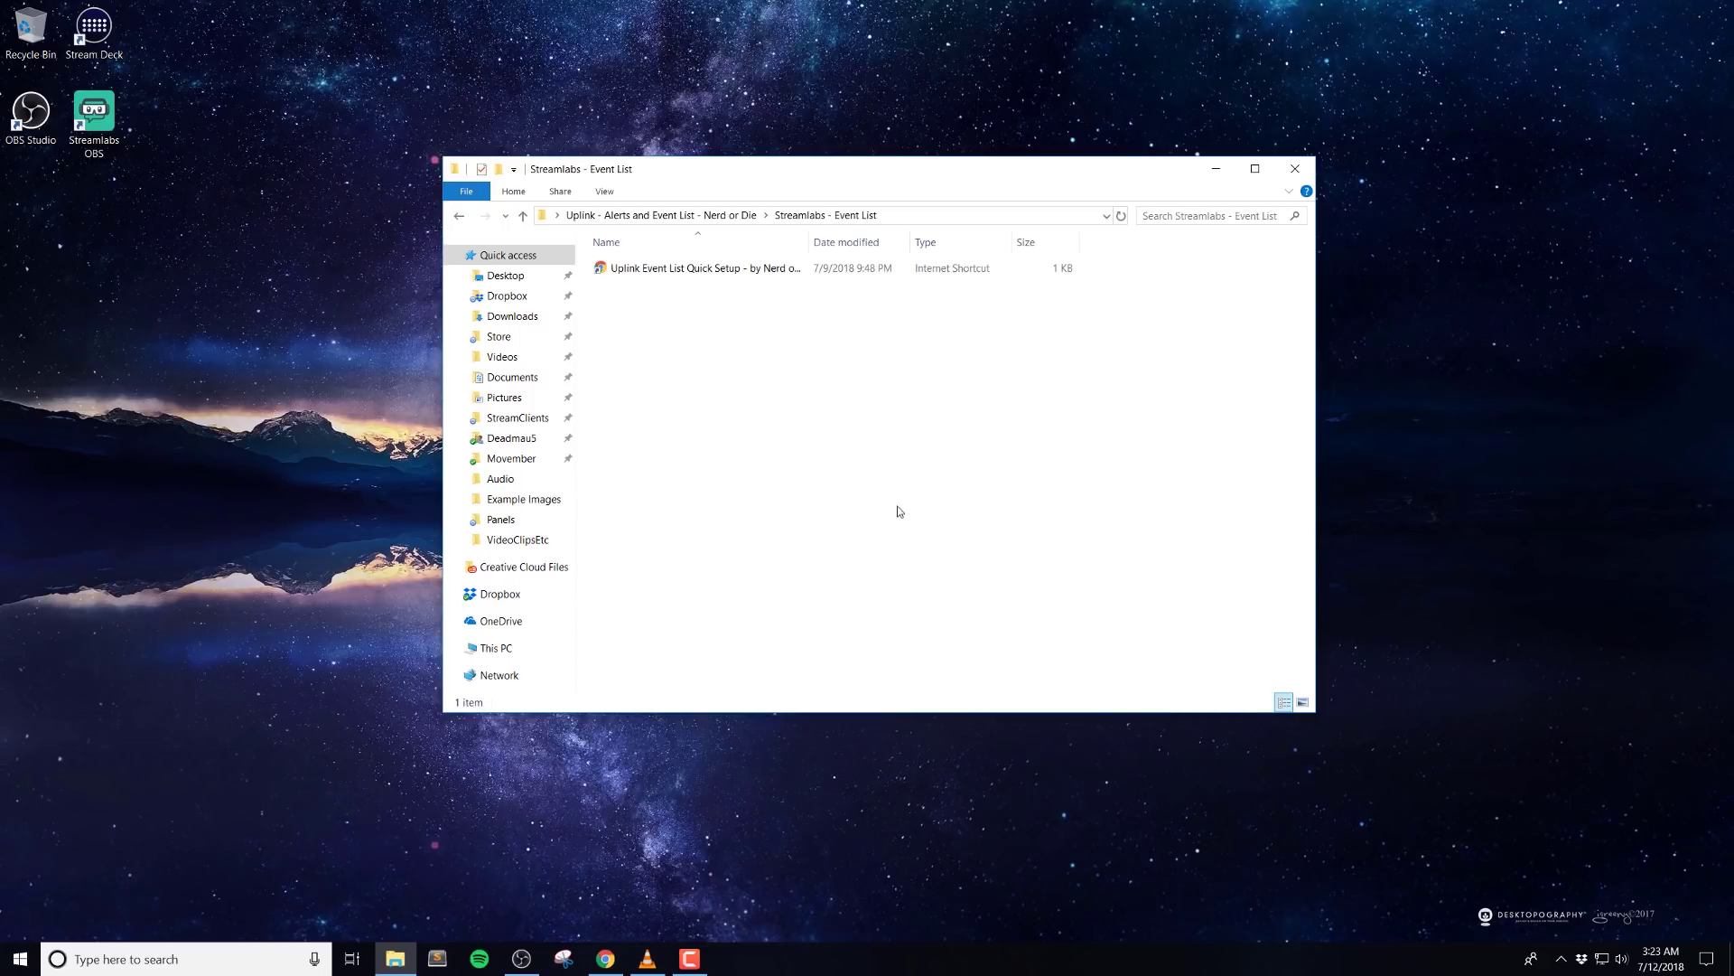
double_click(775, 268)
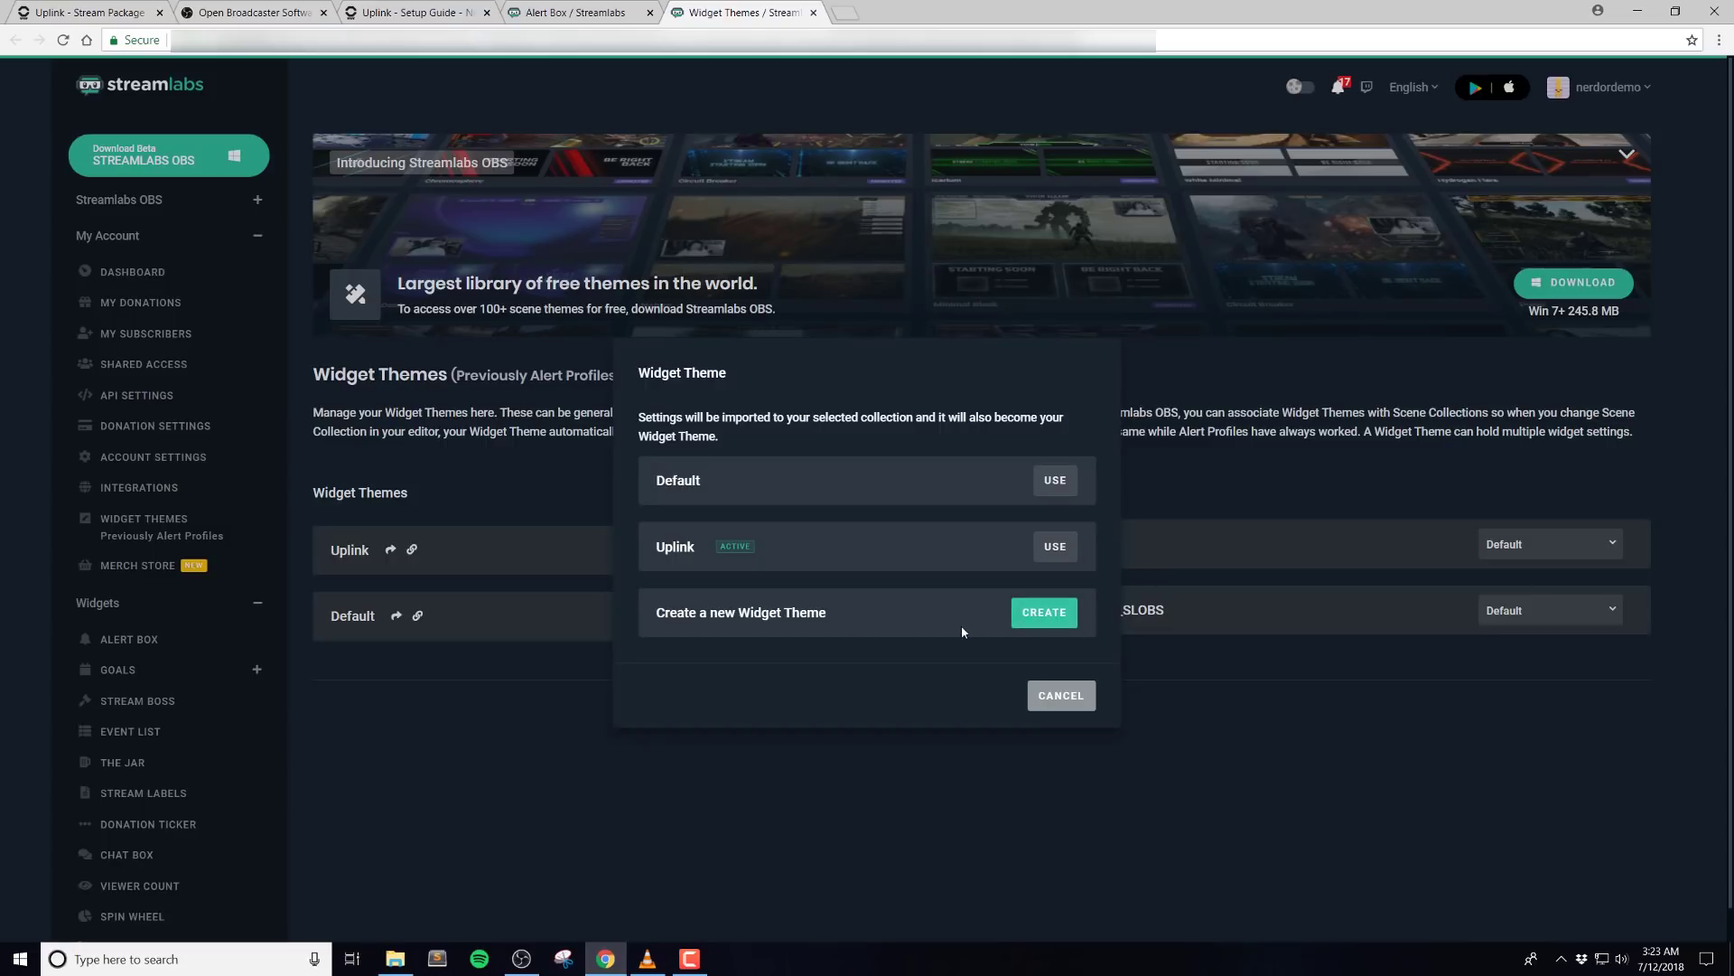
Apply the Uplink widget theme, saving the Event List package into it.
click(825, 619)
click(982, 619)
click(1055, 549)
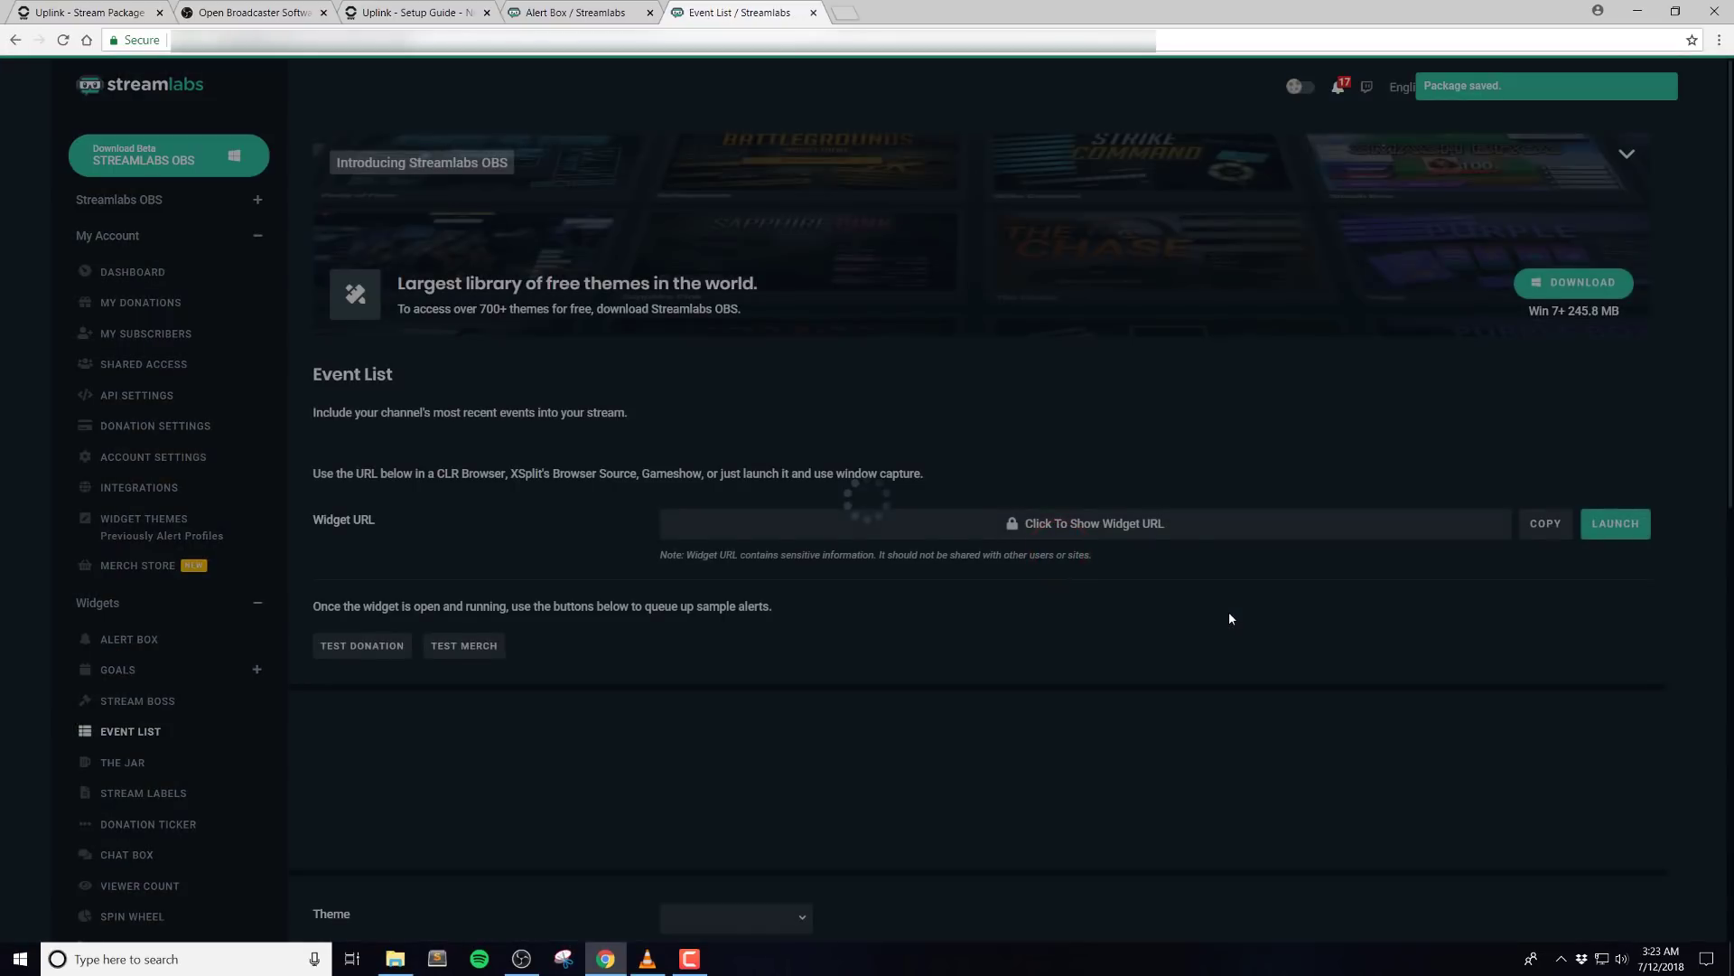
Copy the Event List widget URL and snap Chrome right with OBS on the left.
scroll(1229, 624, down, 3)
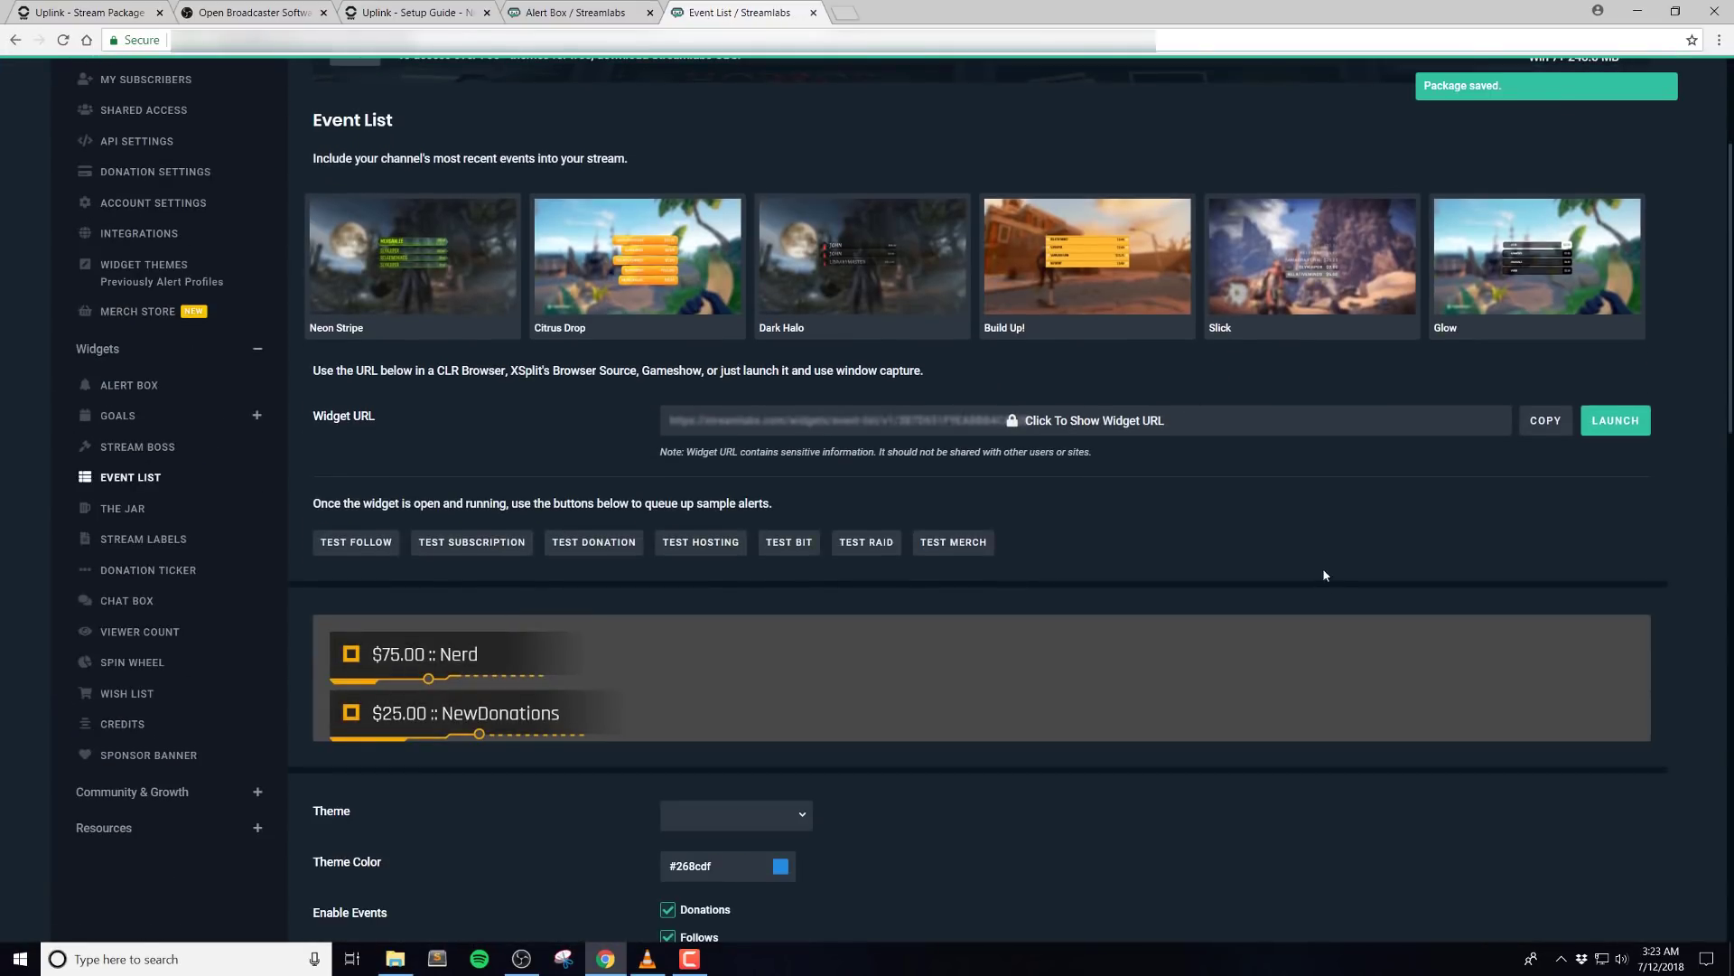
click(1310, 524)
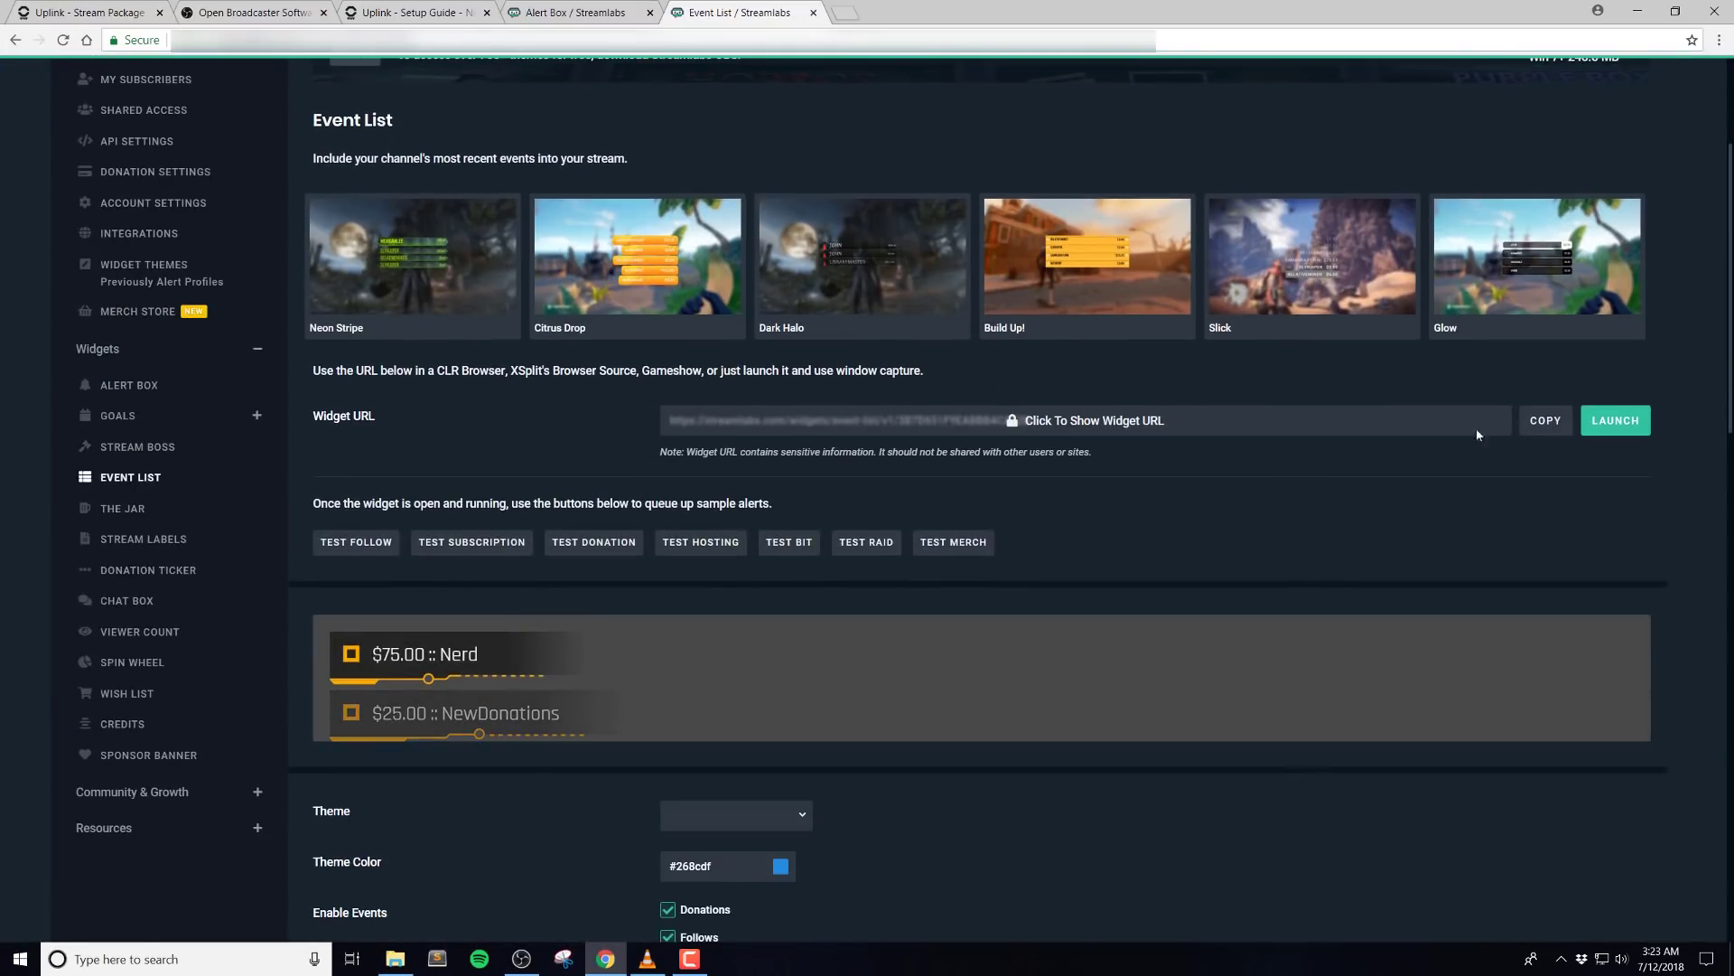
click(1545, 420)
drag(1146, 13, 1733, 118)
click(660, 654)
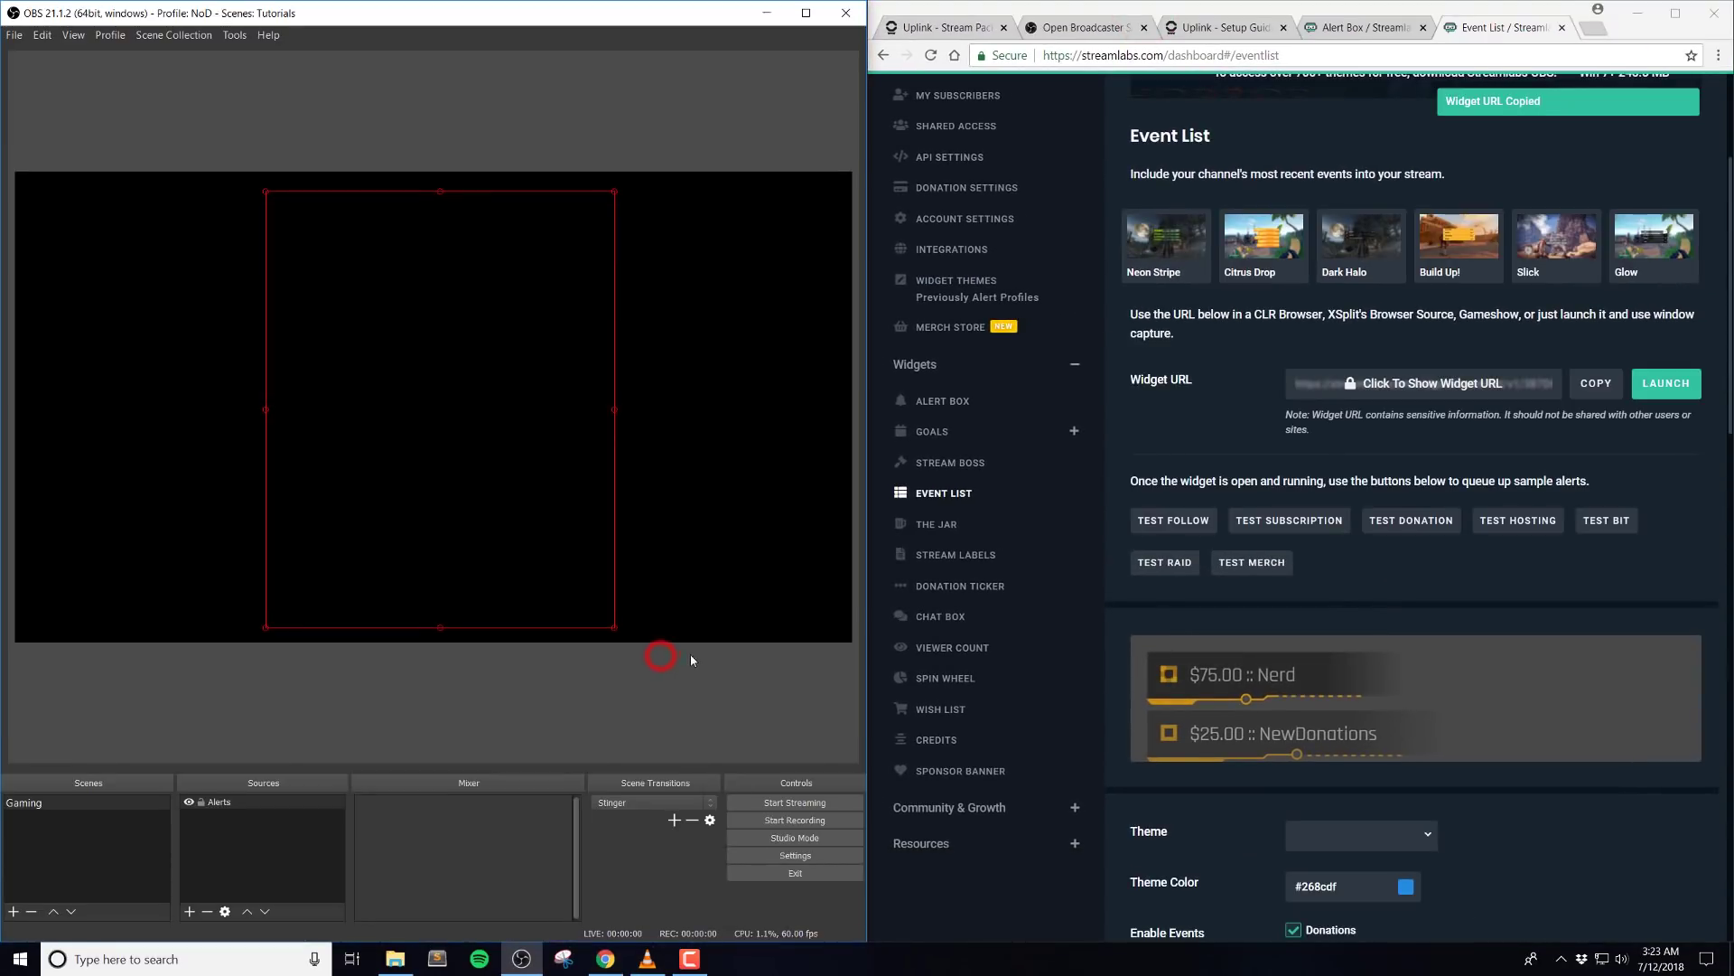
Delete the Alerts source from the OBS Gaming scene.
click(245, 802)
key(Delete)
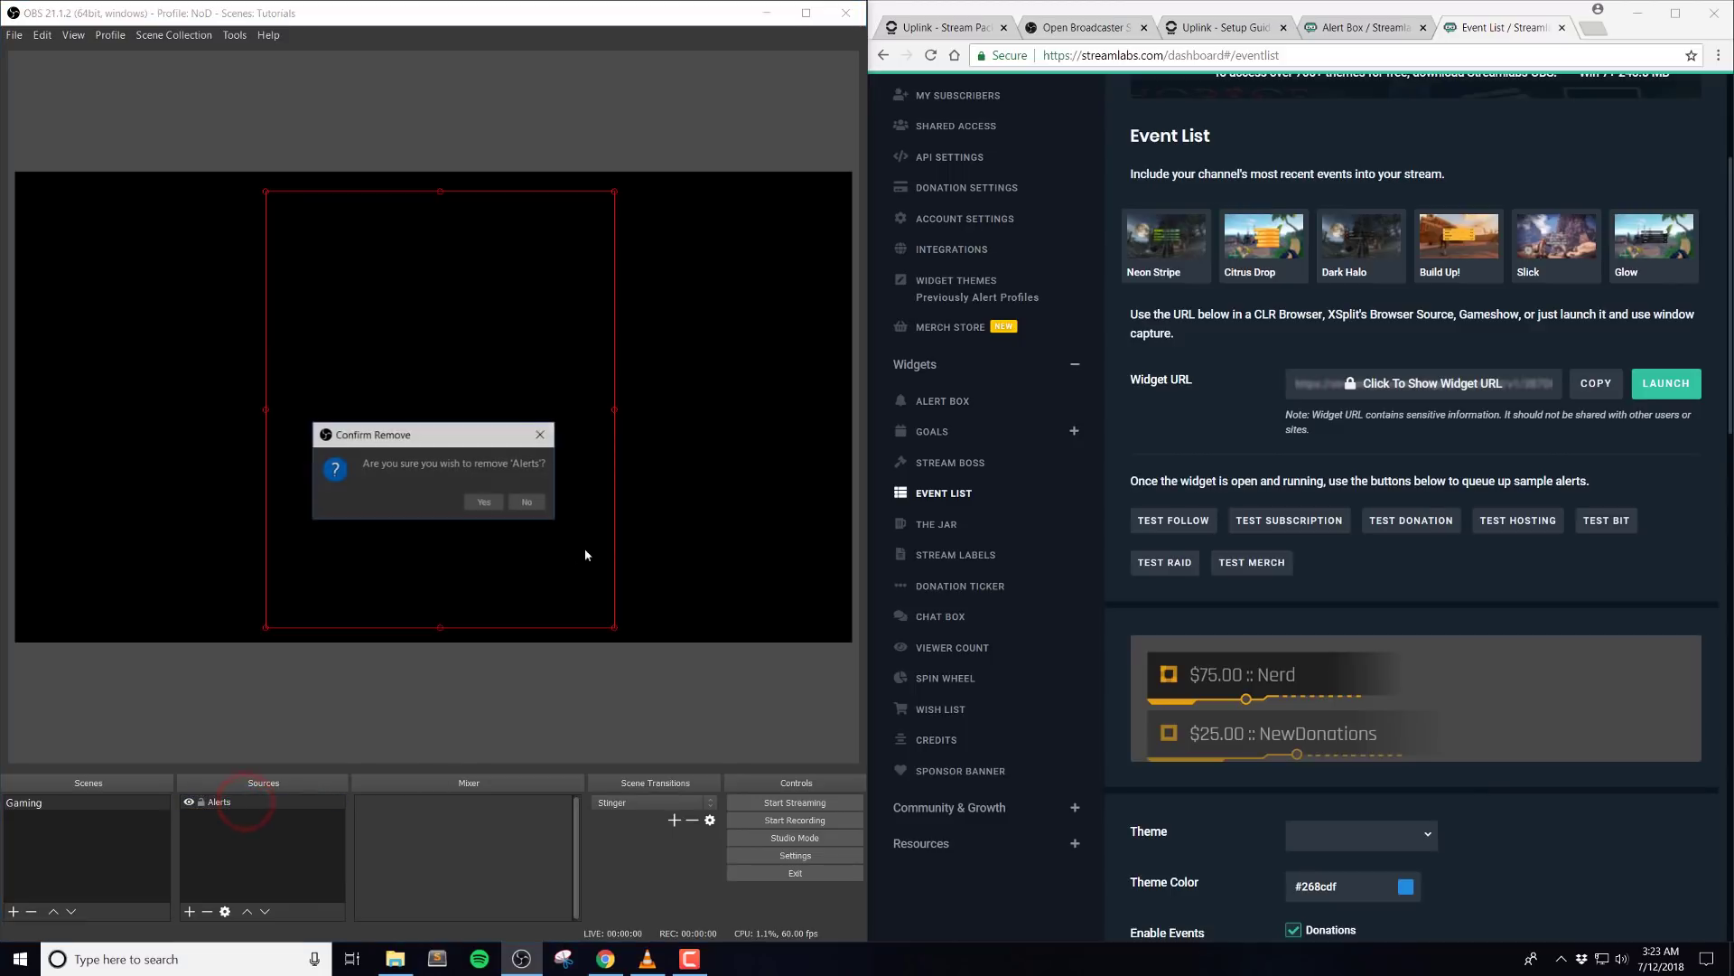
click(484, 502)
Add a 1000×1000 browser source named 'Event List' pointing to the copied widget URL.
right_click(221, 843)
click(273, 865)
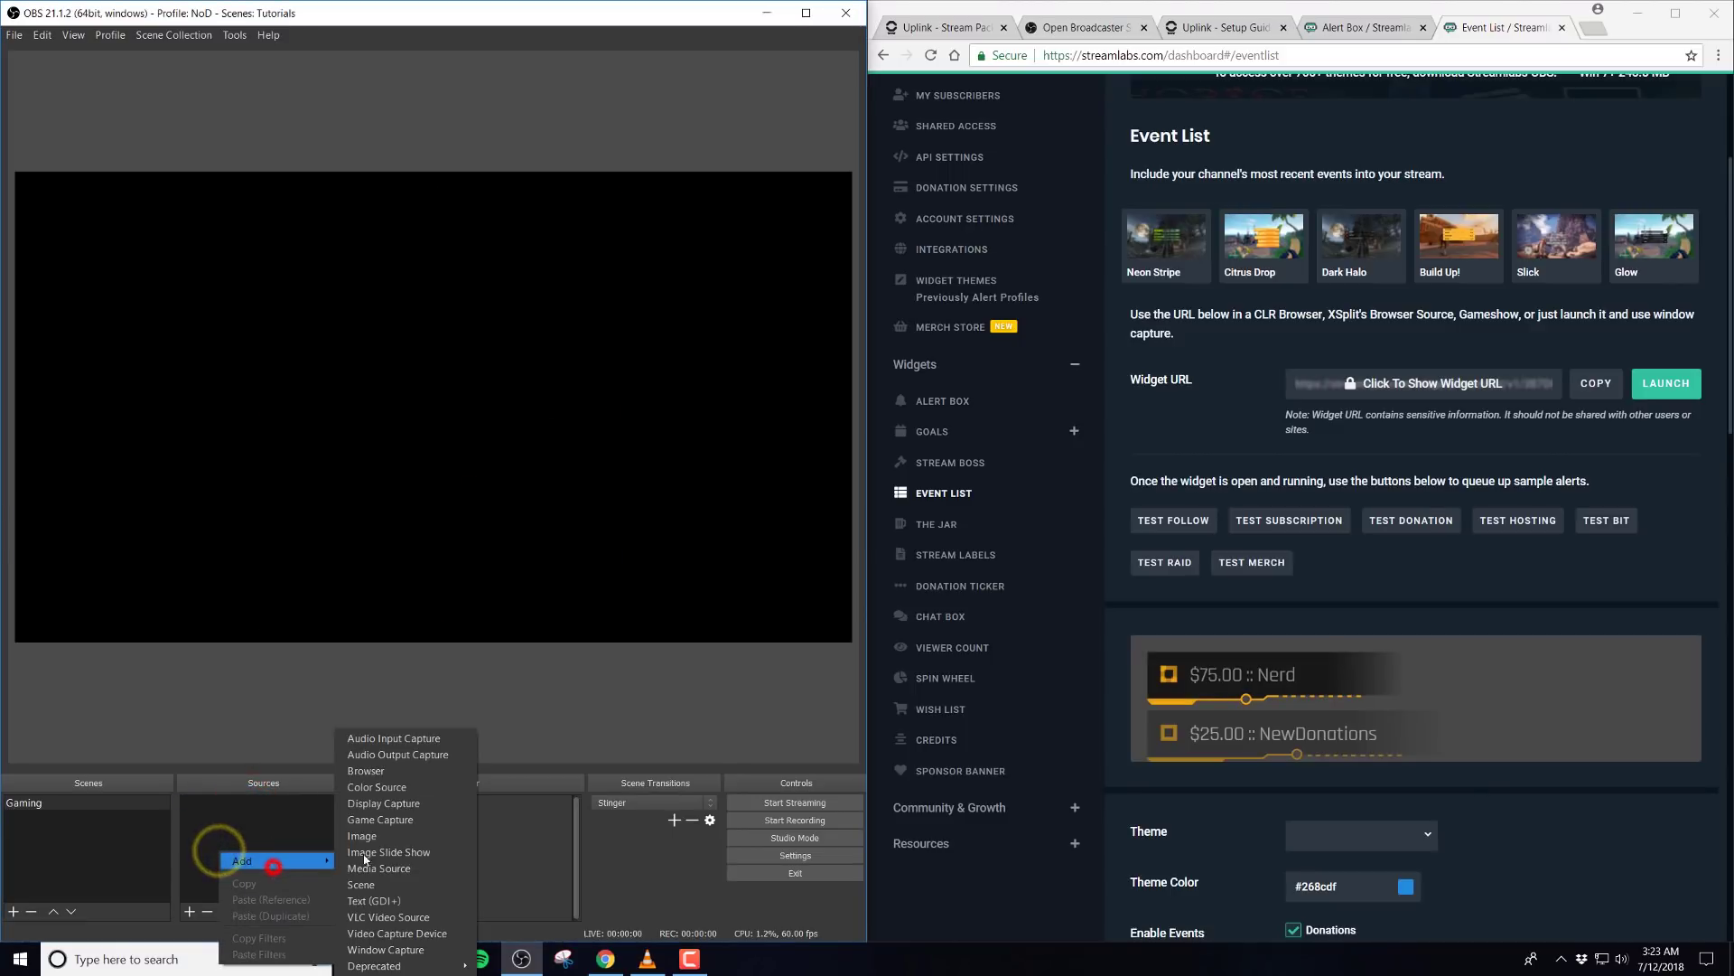
click(398, 771)
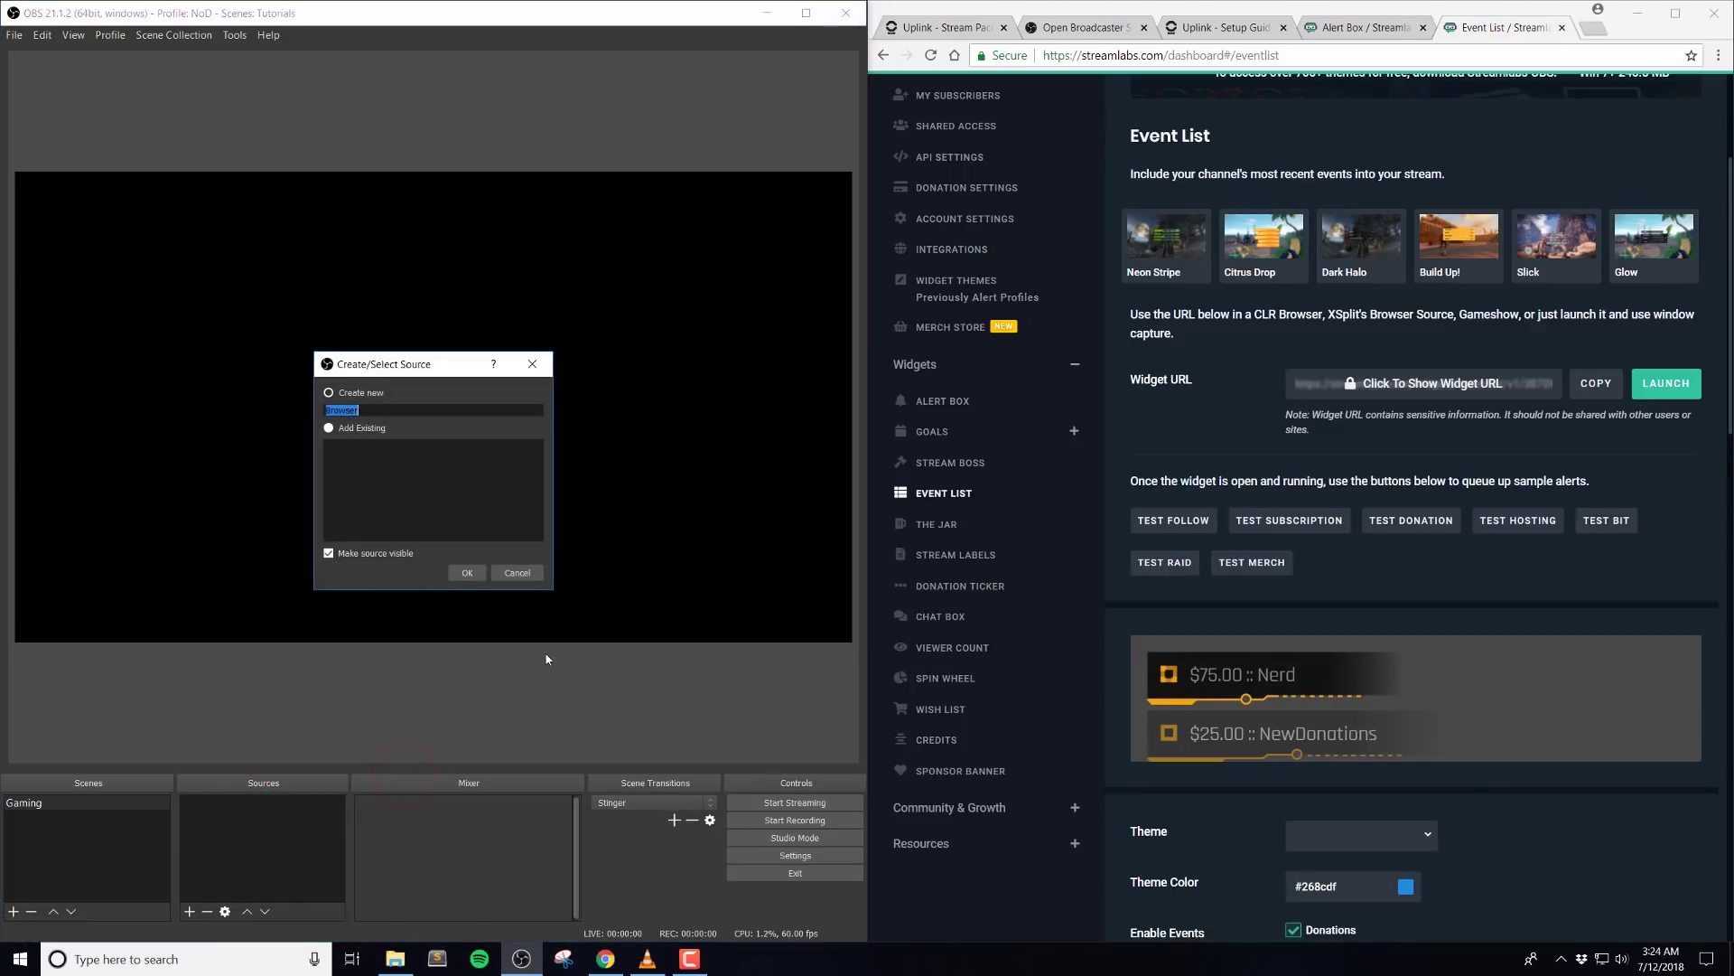
text(Event List)
key(Return)
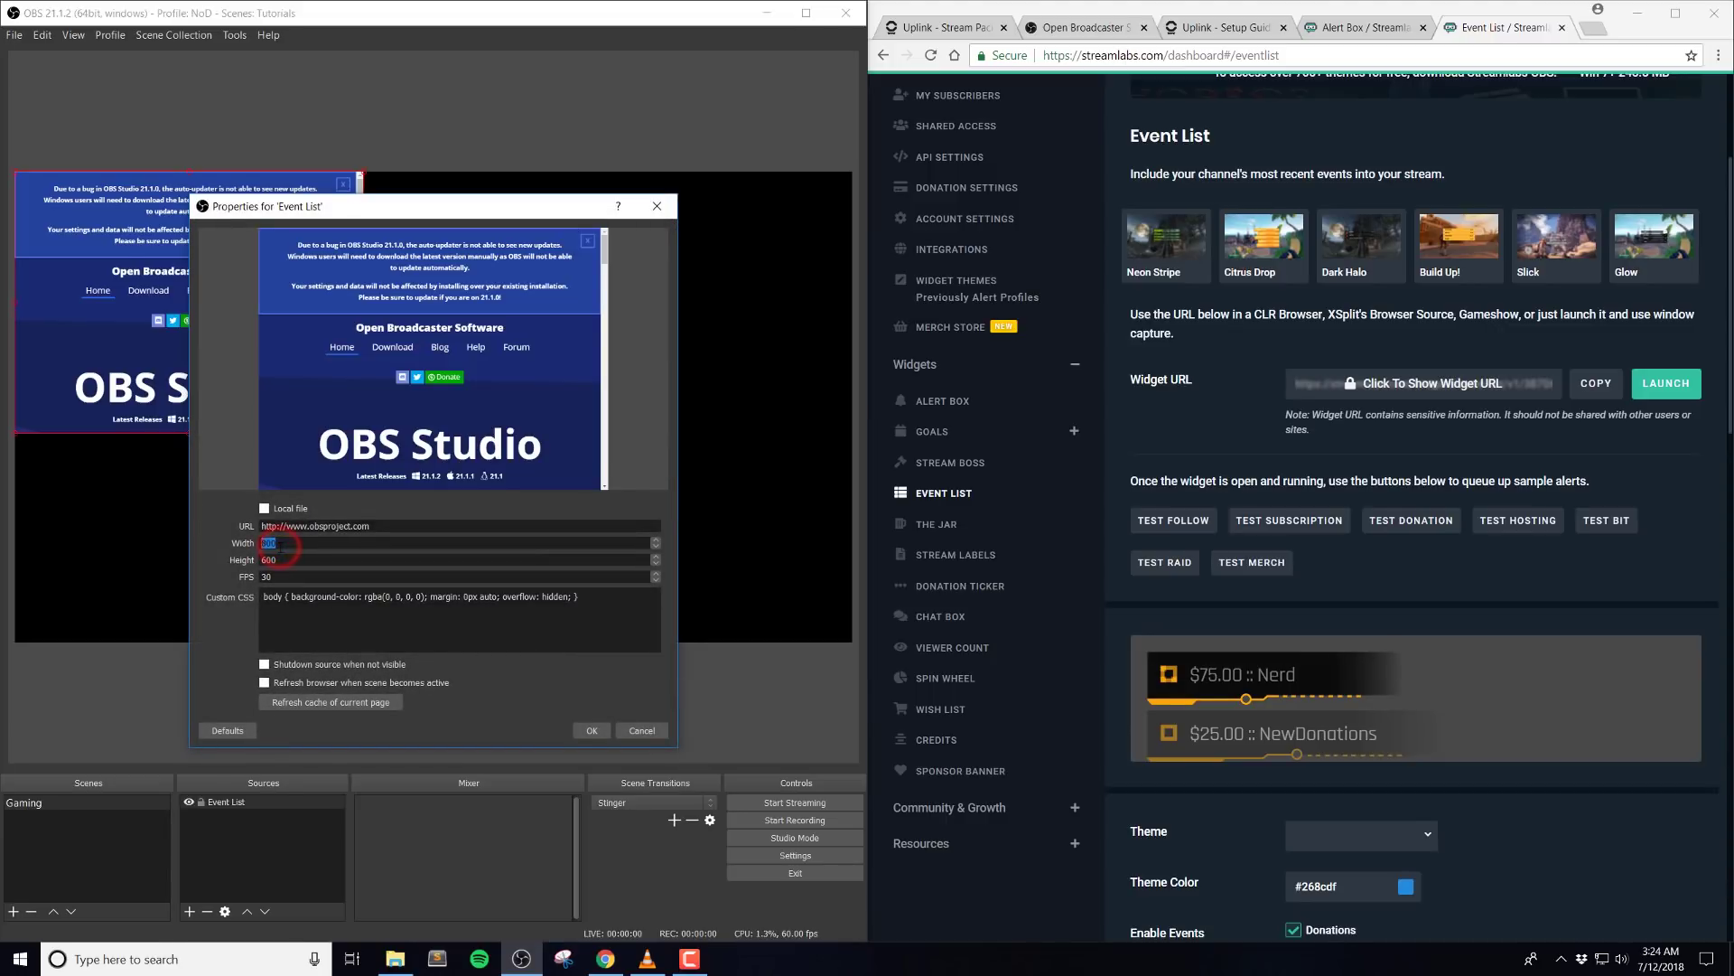
text(10)
triple_click(308, 531)
key(ctrl+v)
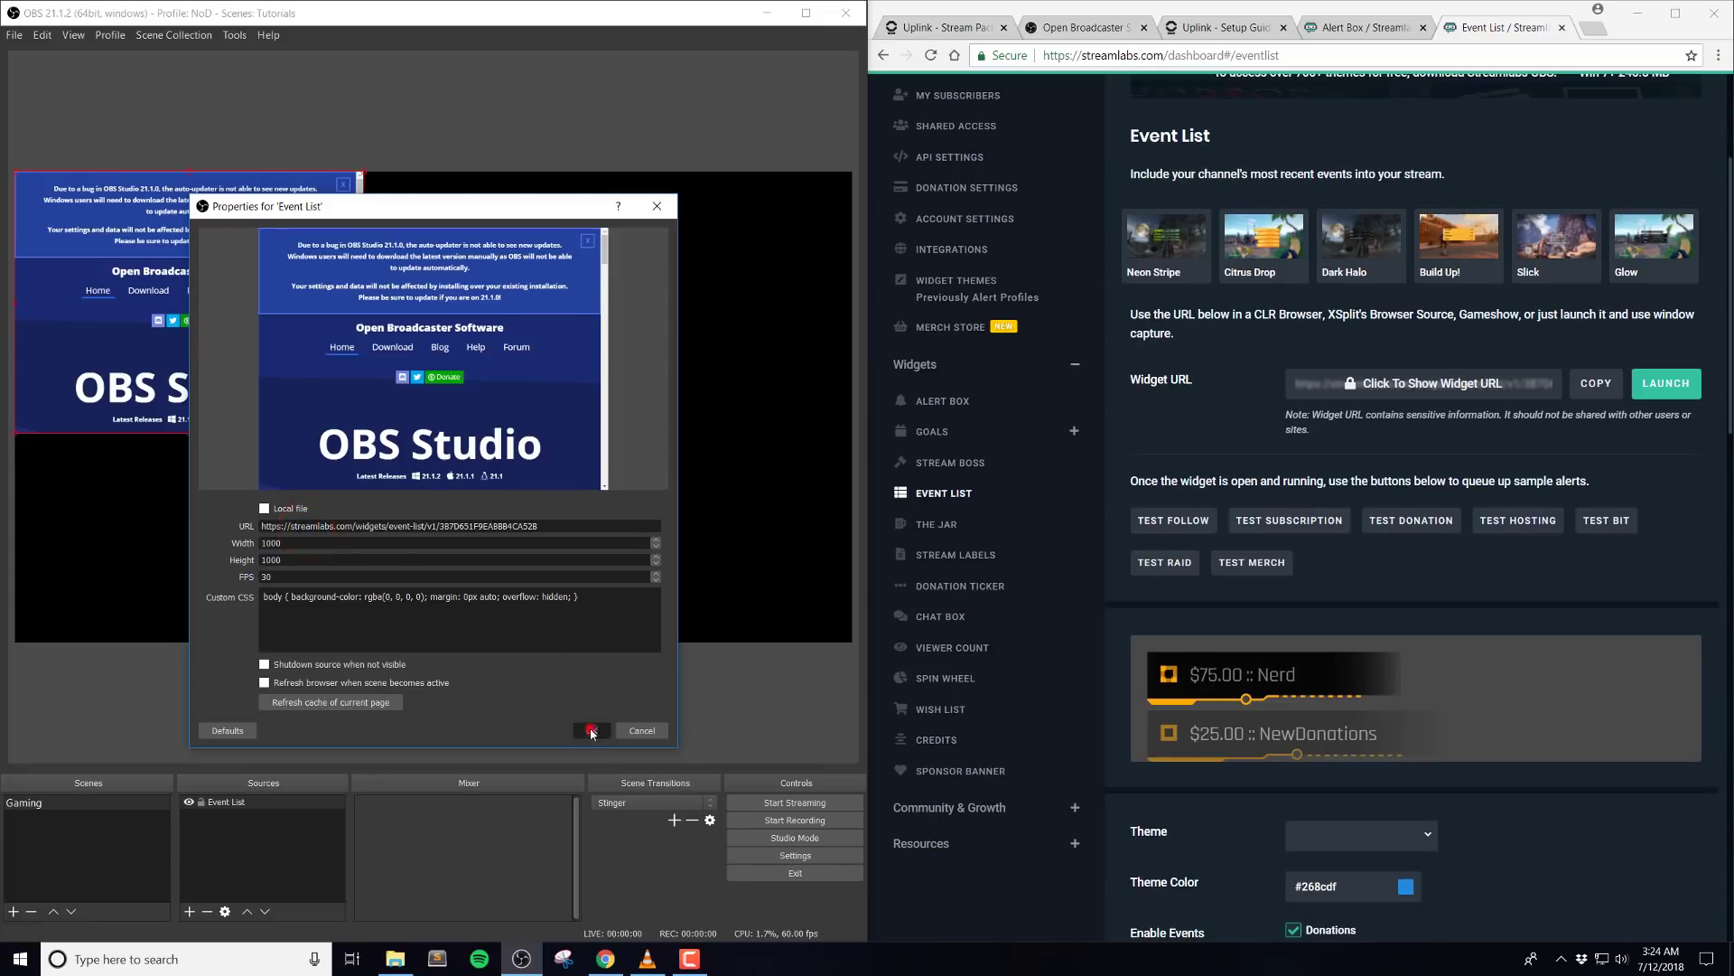
click(591, 730)
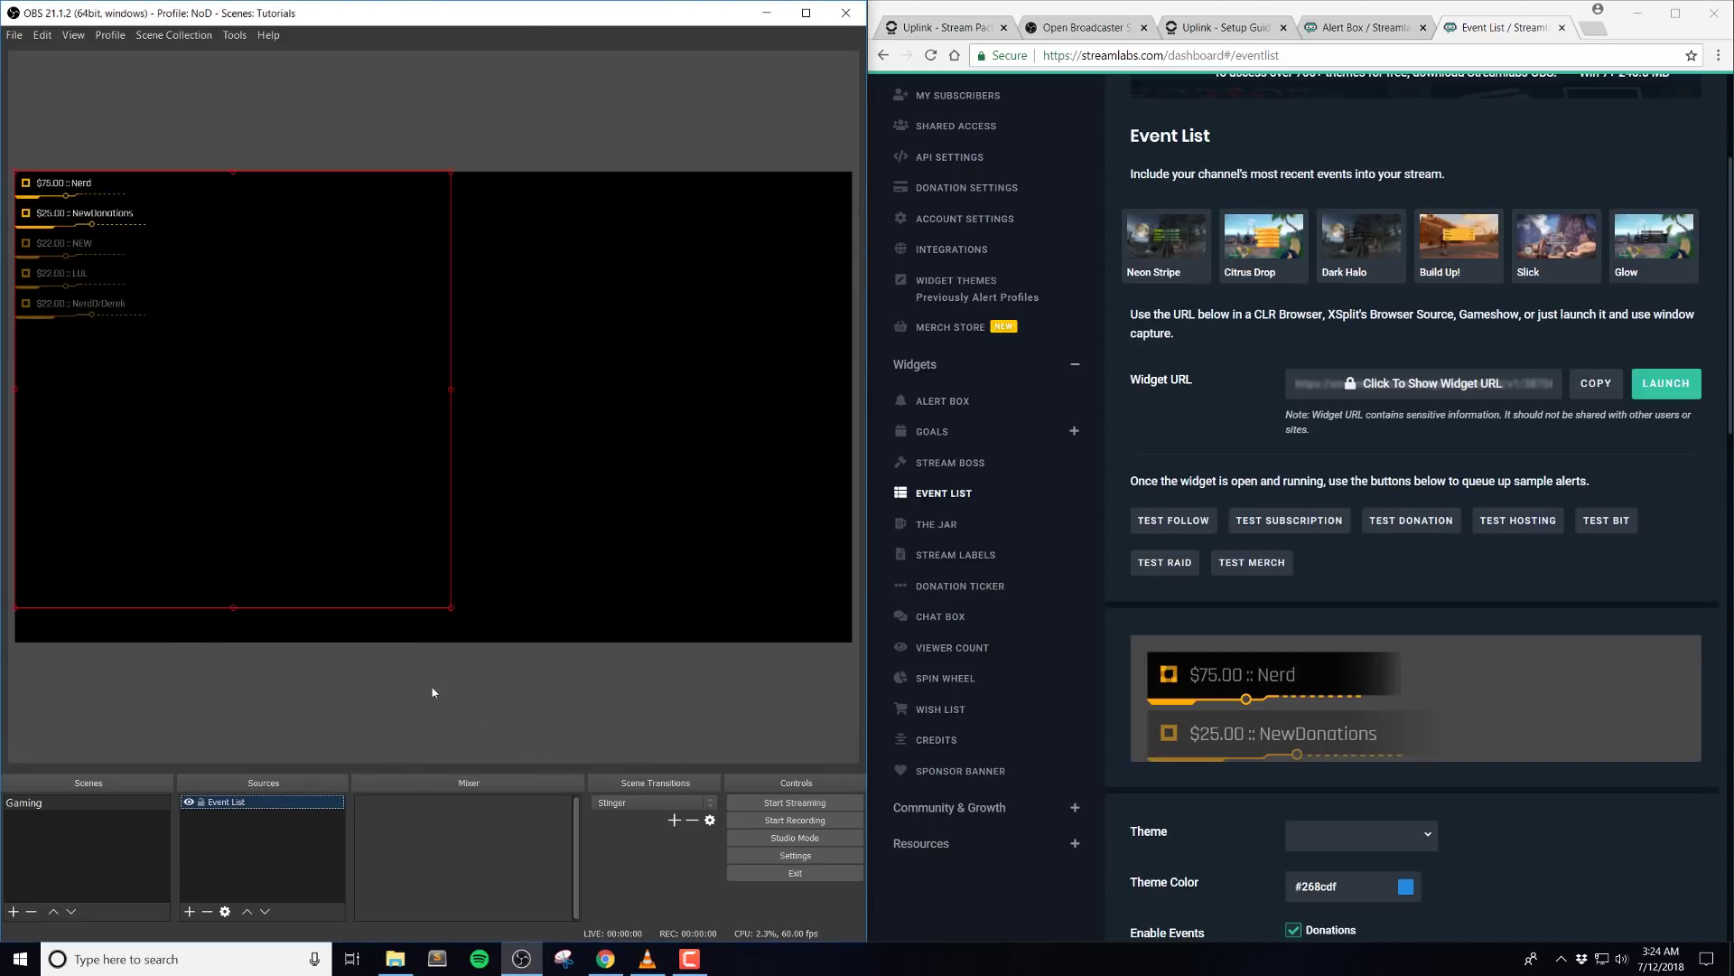
Enlarge the Event List in the preview and fire test follow, subscription, donation and hosting events.
drag(458, 605, 849, 896)
drag(147, 311, 339, 354)
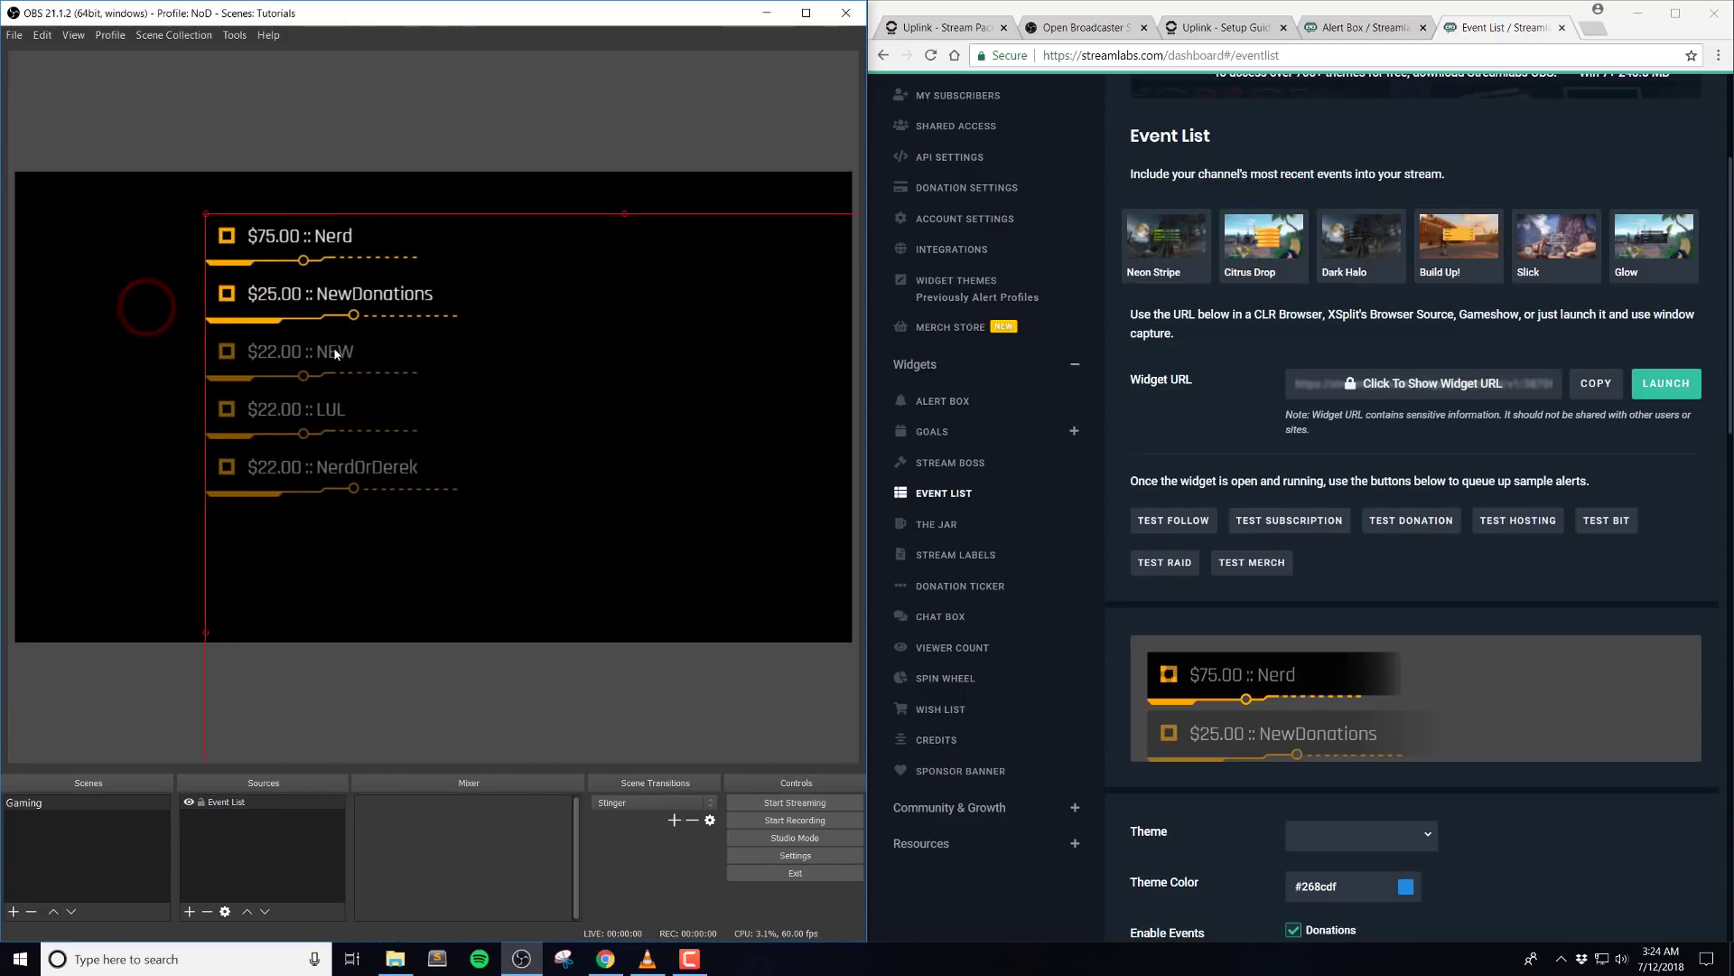
click(1166, 521)
click(1276, 520)
click(1409, 519)
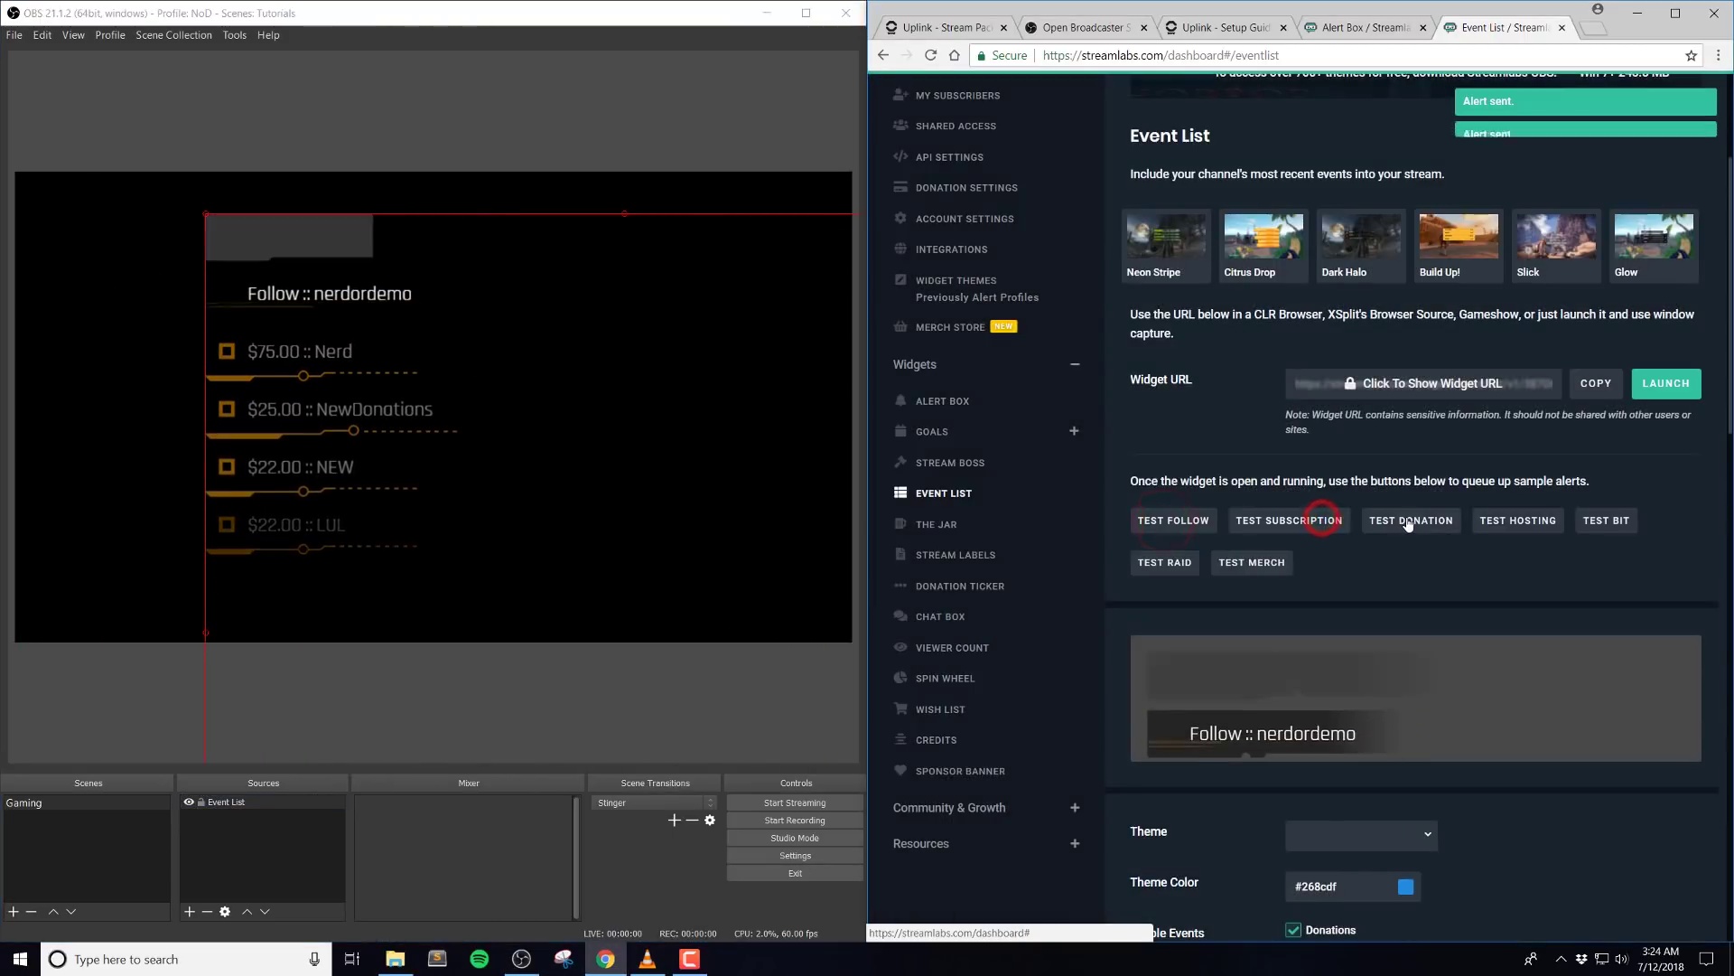
click(1500, 517)
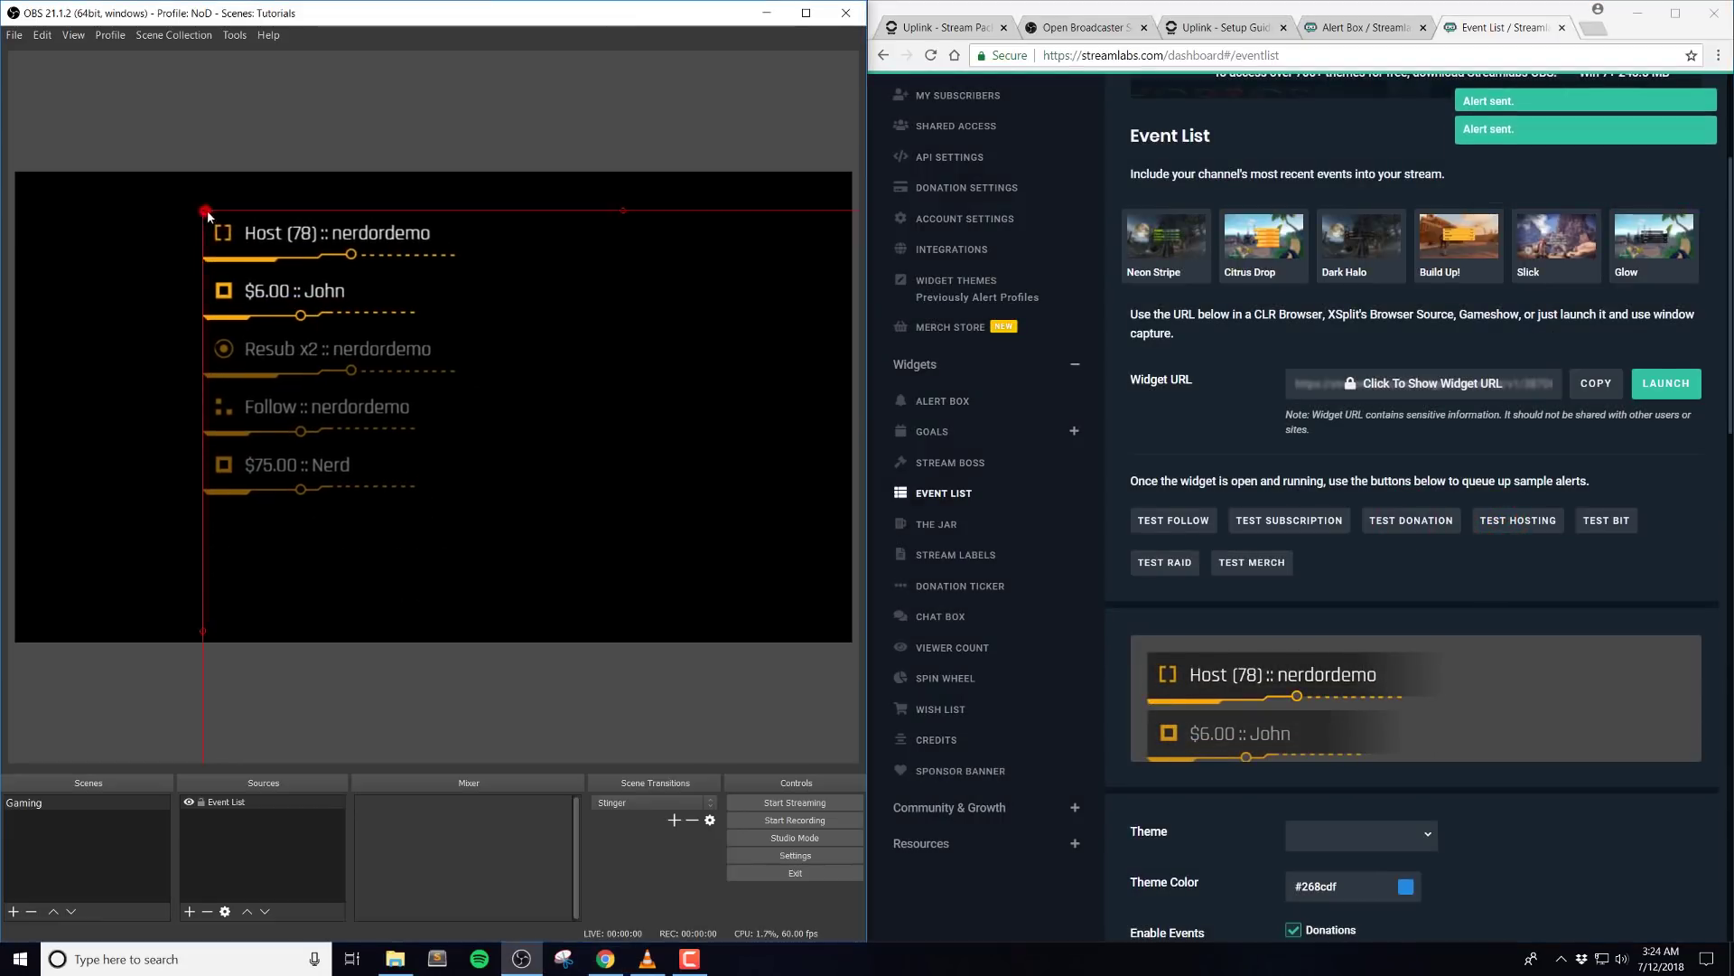
Reposition the Event List source down and right on the OBS canvas.
drag(208, 210, 381, 277)
click(1574, 772)
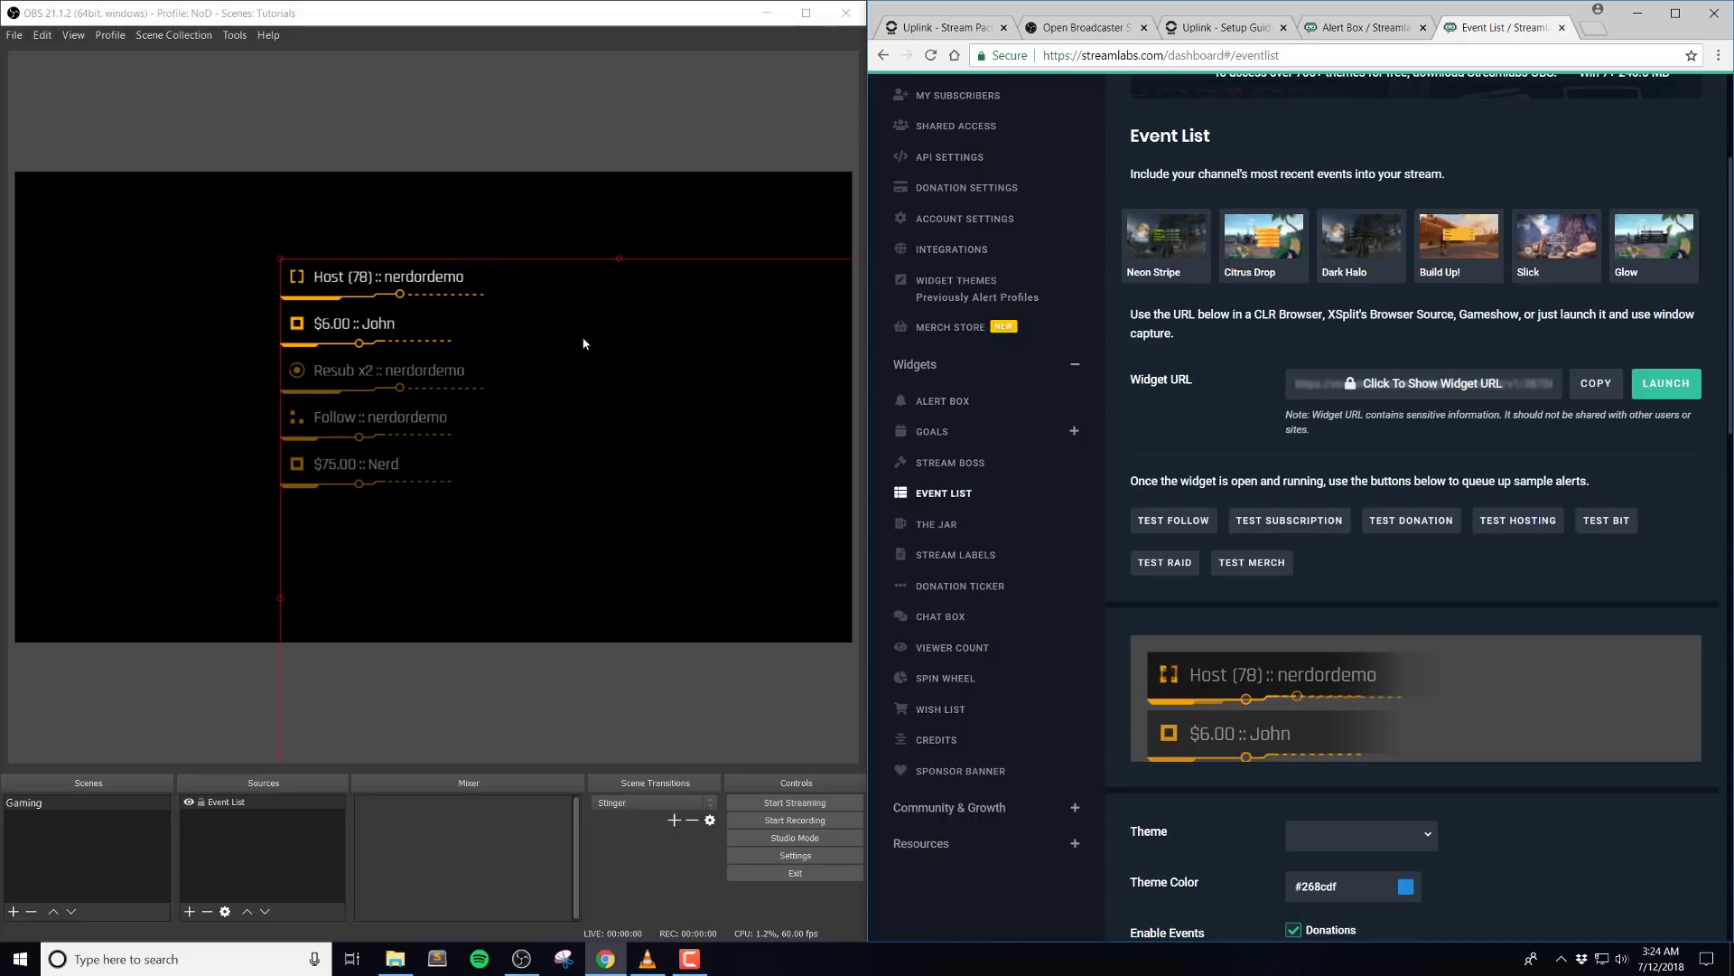
click(416, 249)
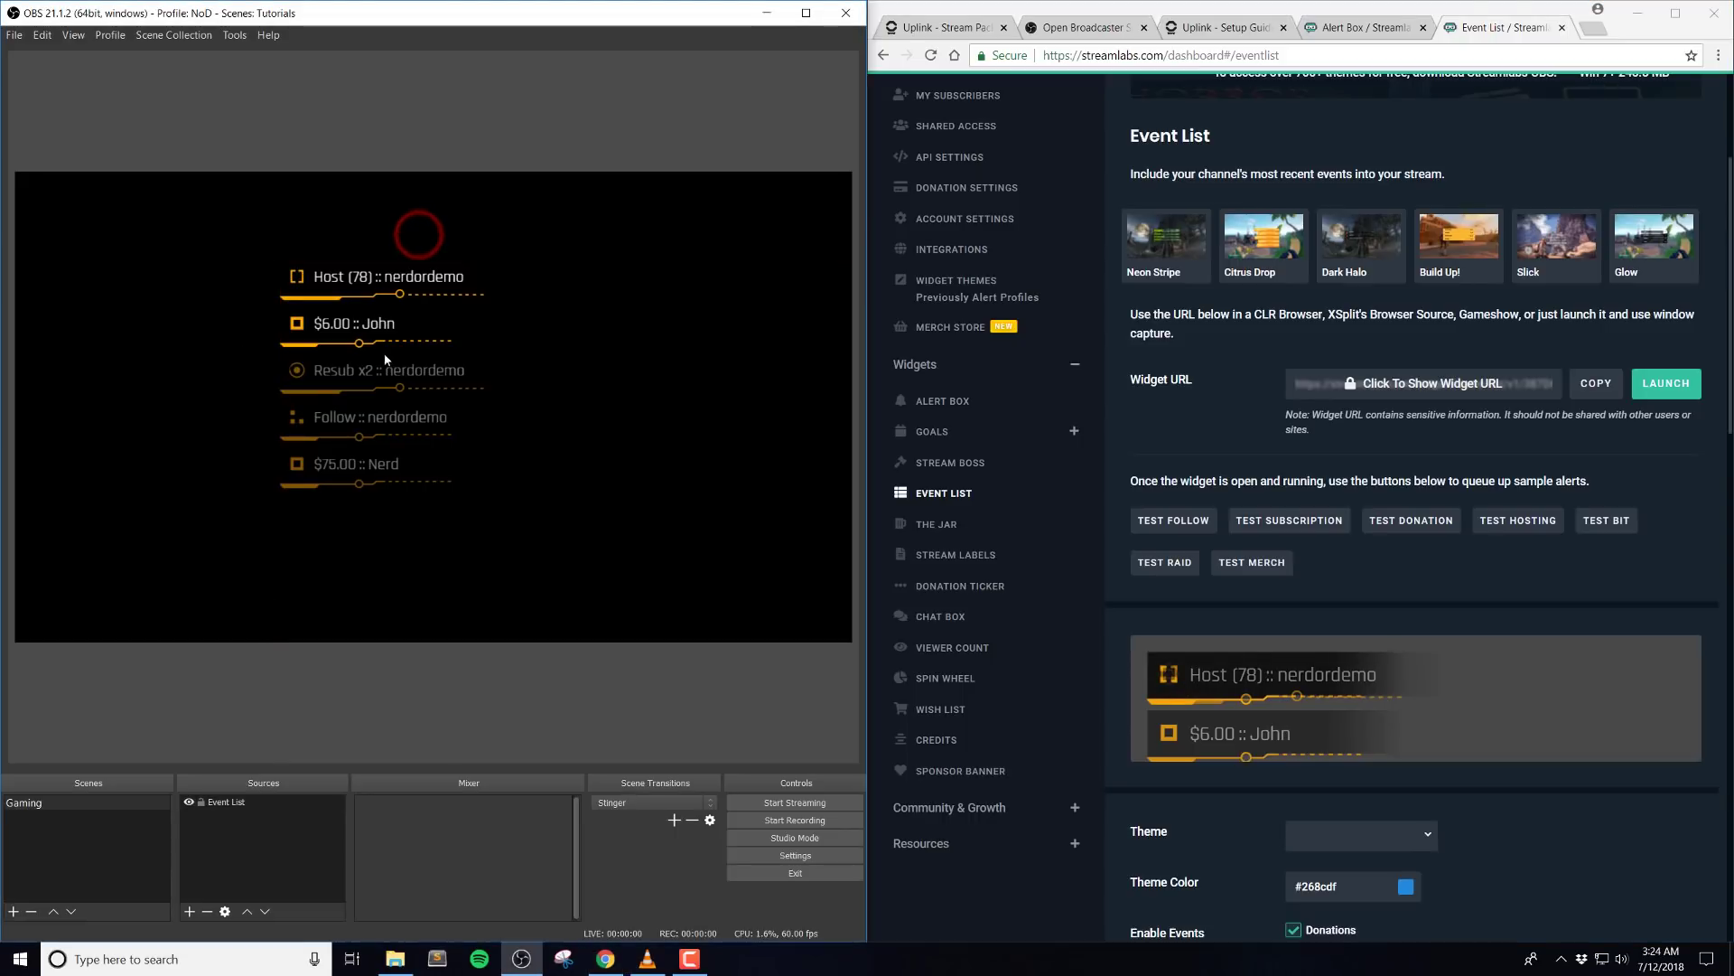
click(358, 353)
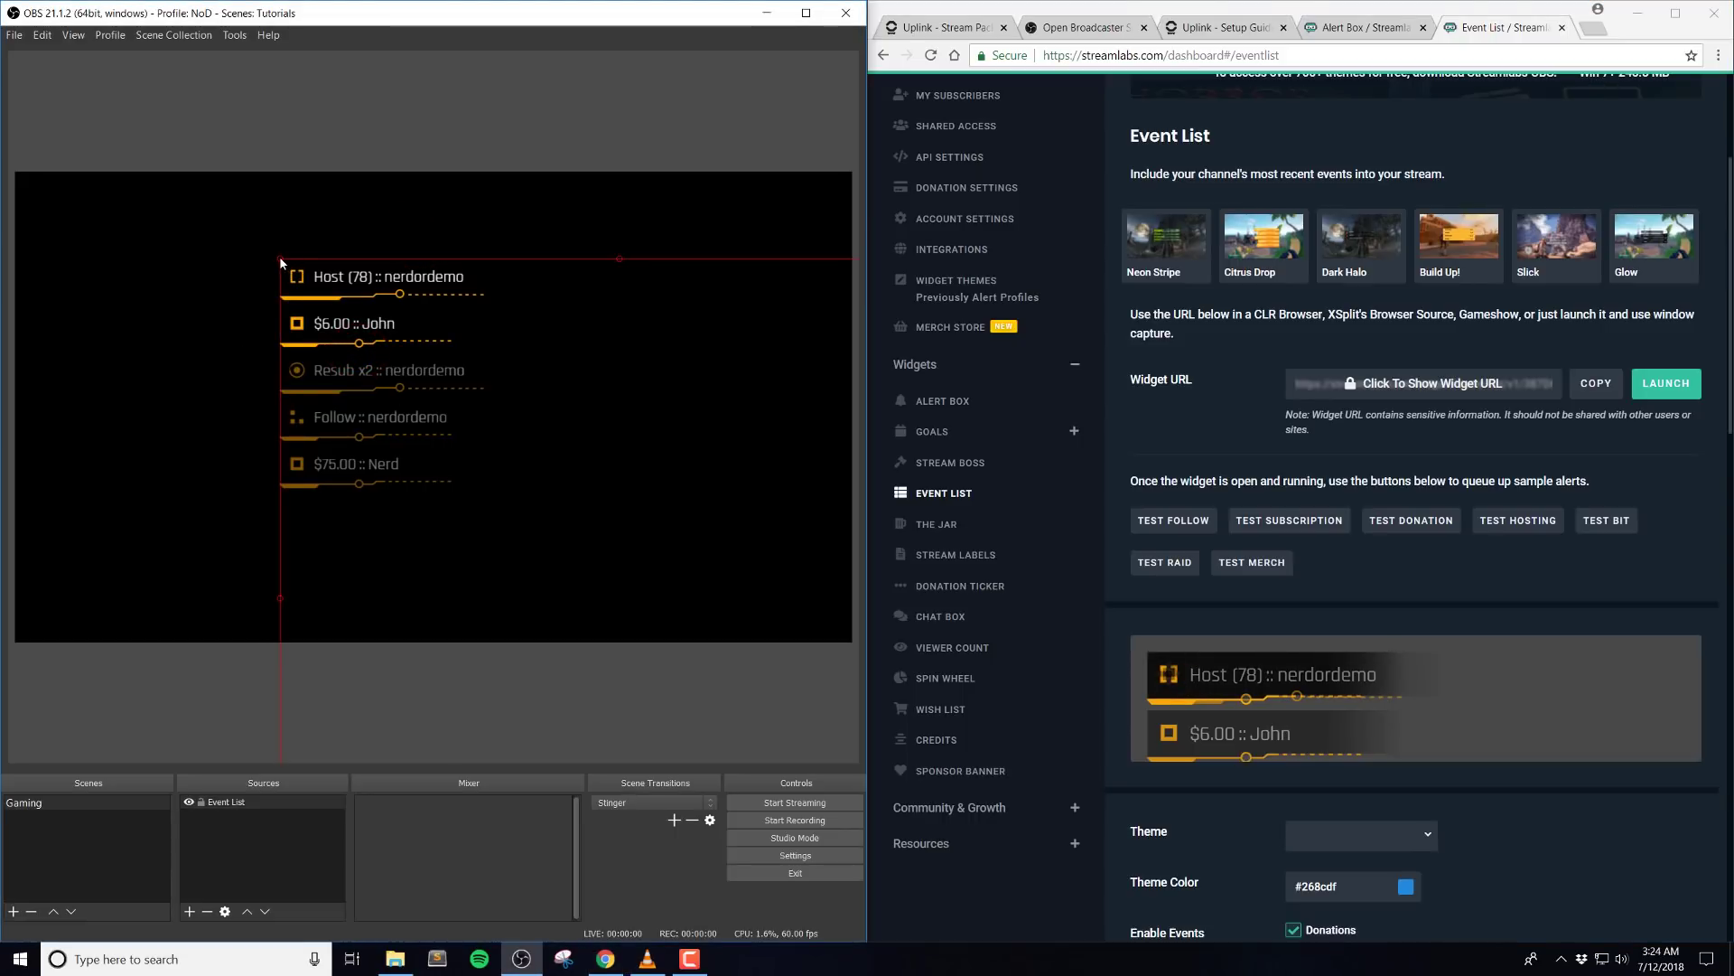
drag(416, 372, 443, 376)
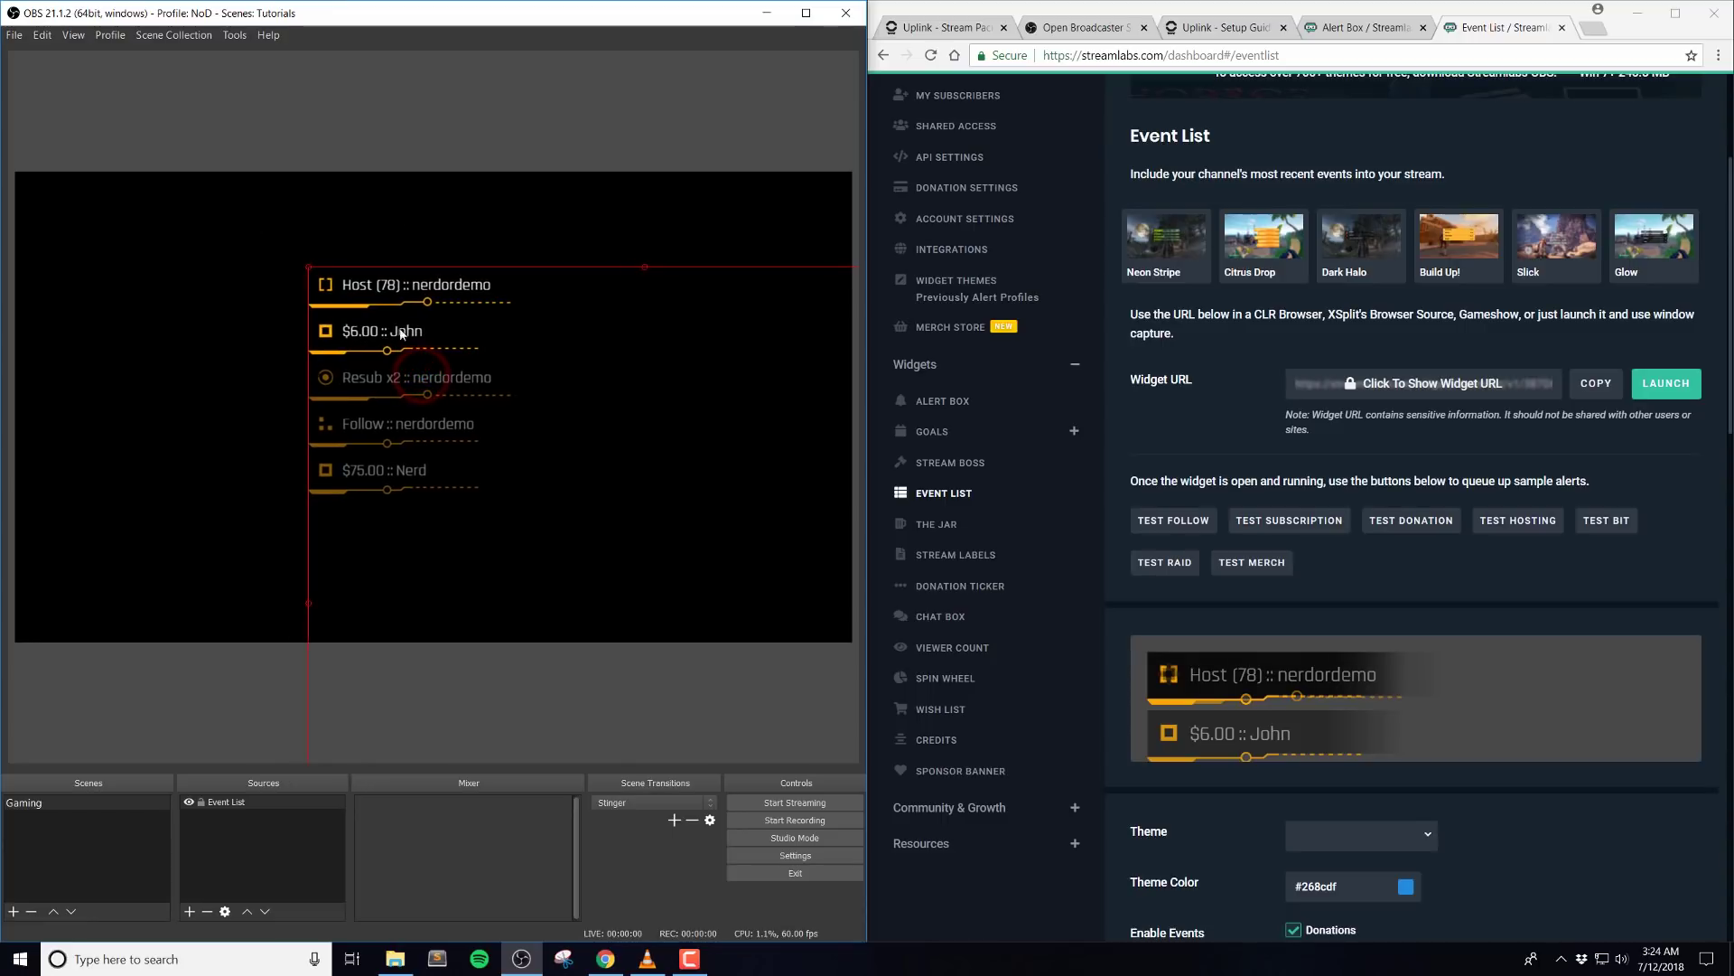
click(431, 142)
click(1332, 716)
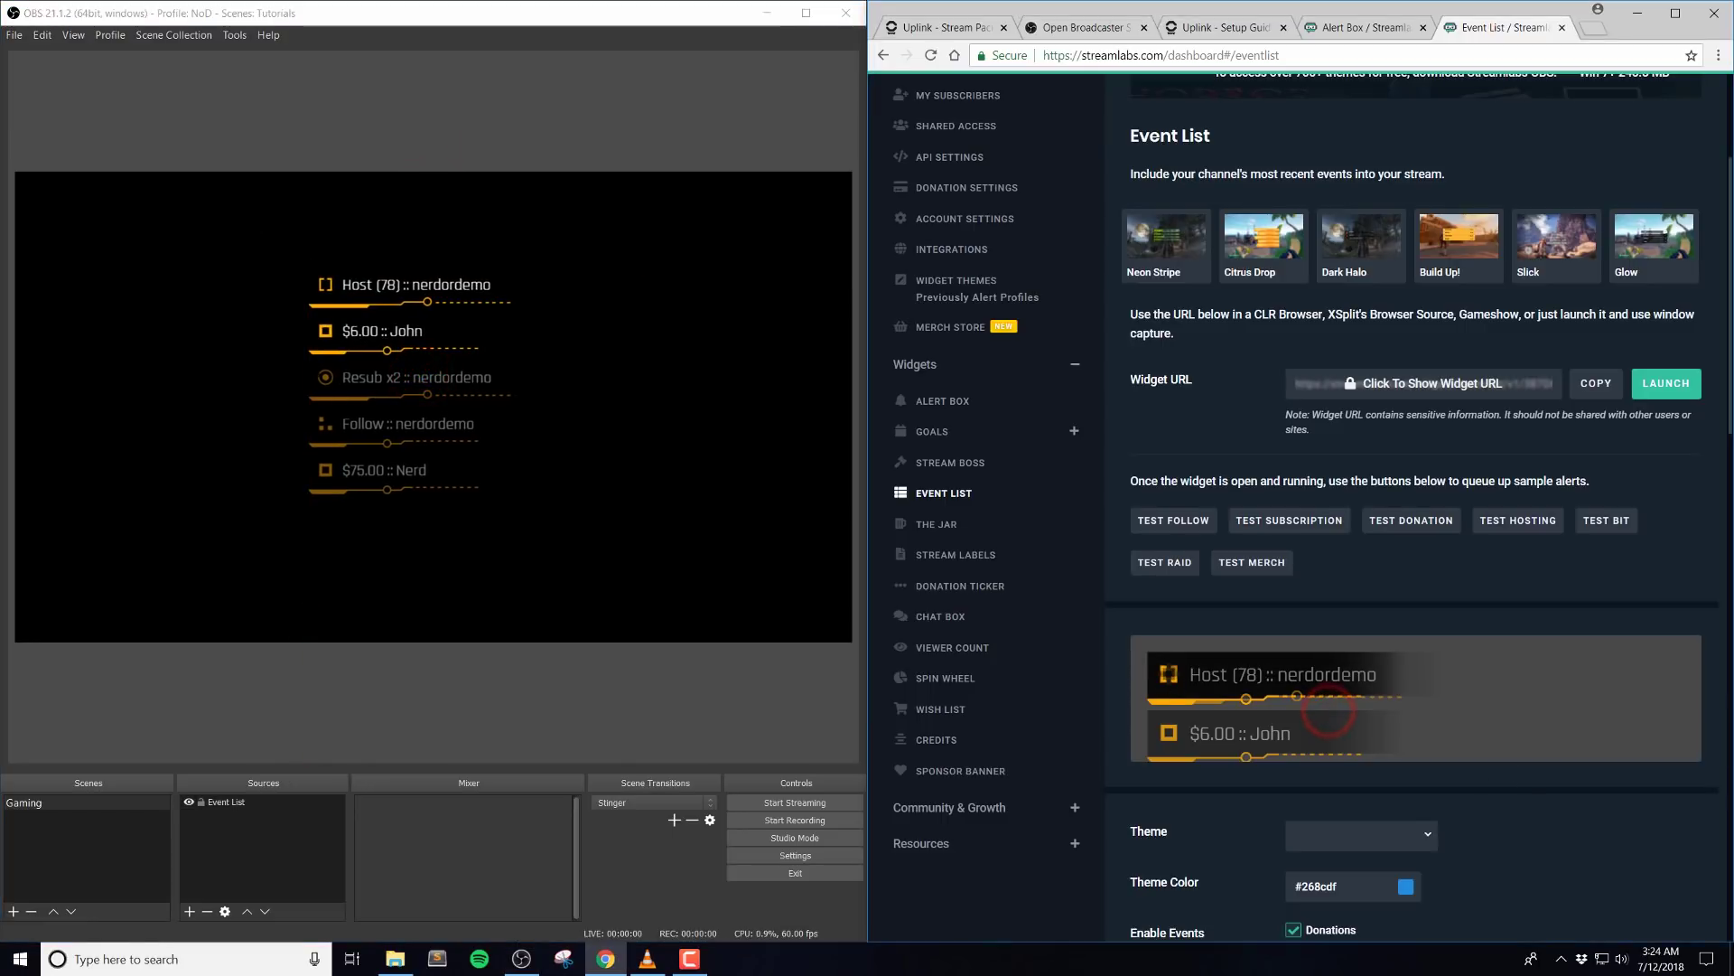
Fire test follow, subscription, donation, hosting, bits, raid and merch events.
click(1173, 520)
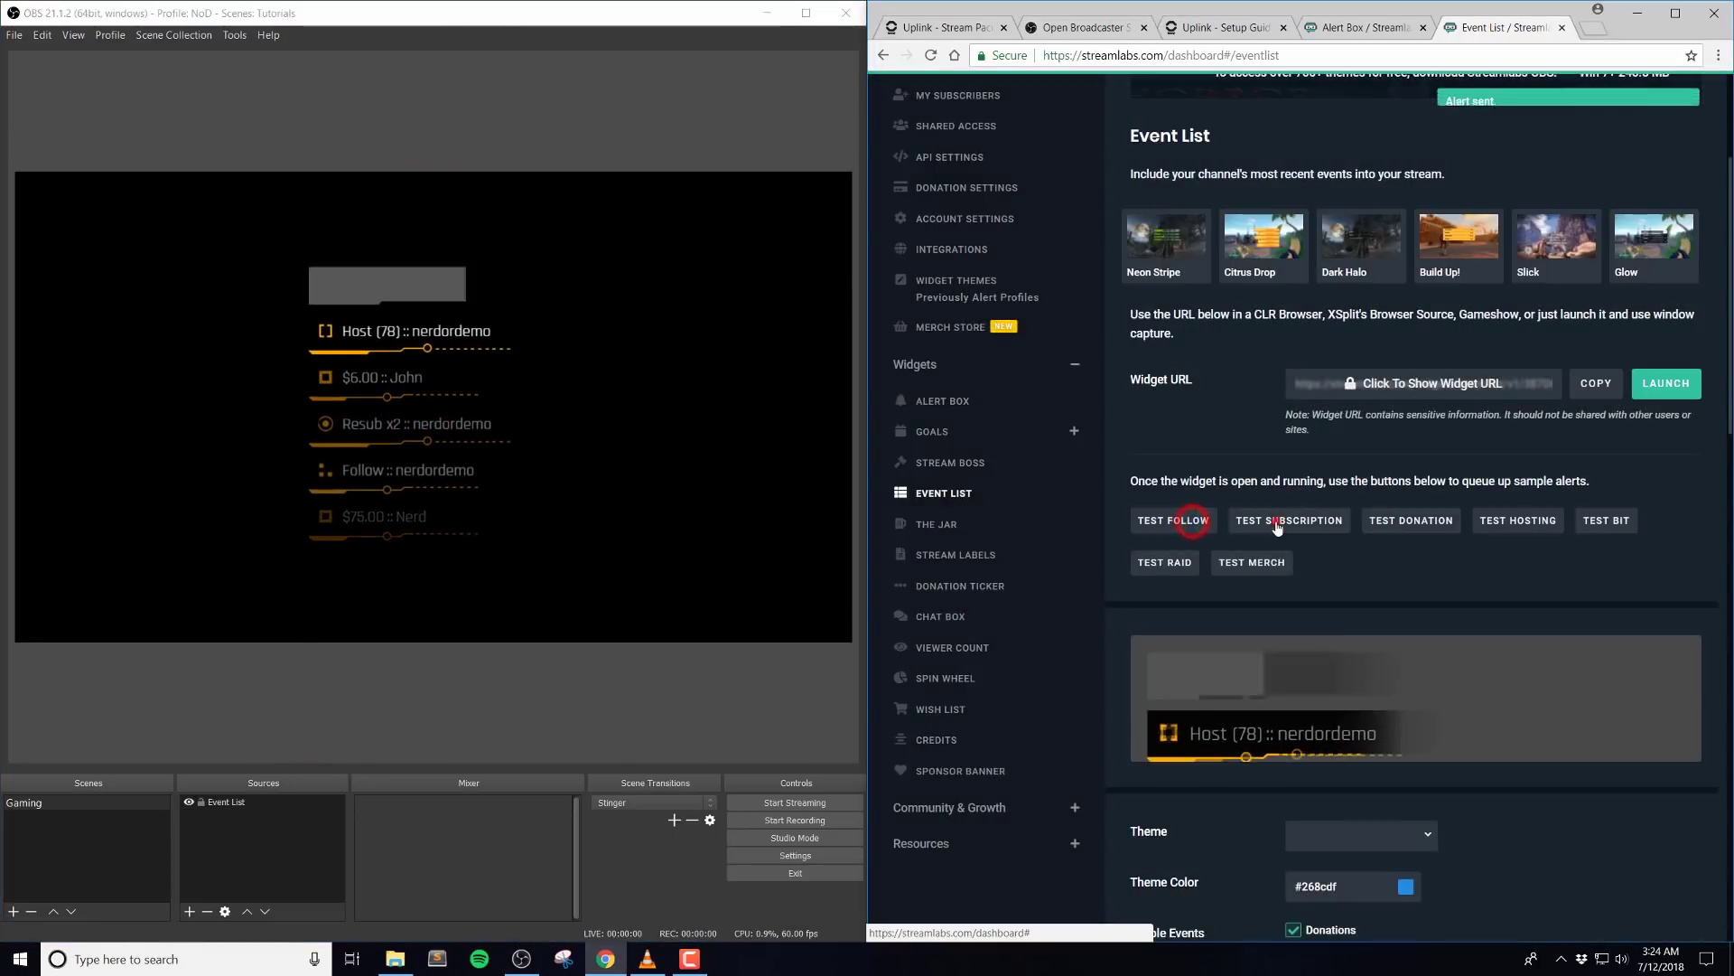
click(1289, 521)
click(1399, 523)
click(1521, 528)
click(1606, 520)
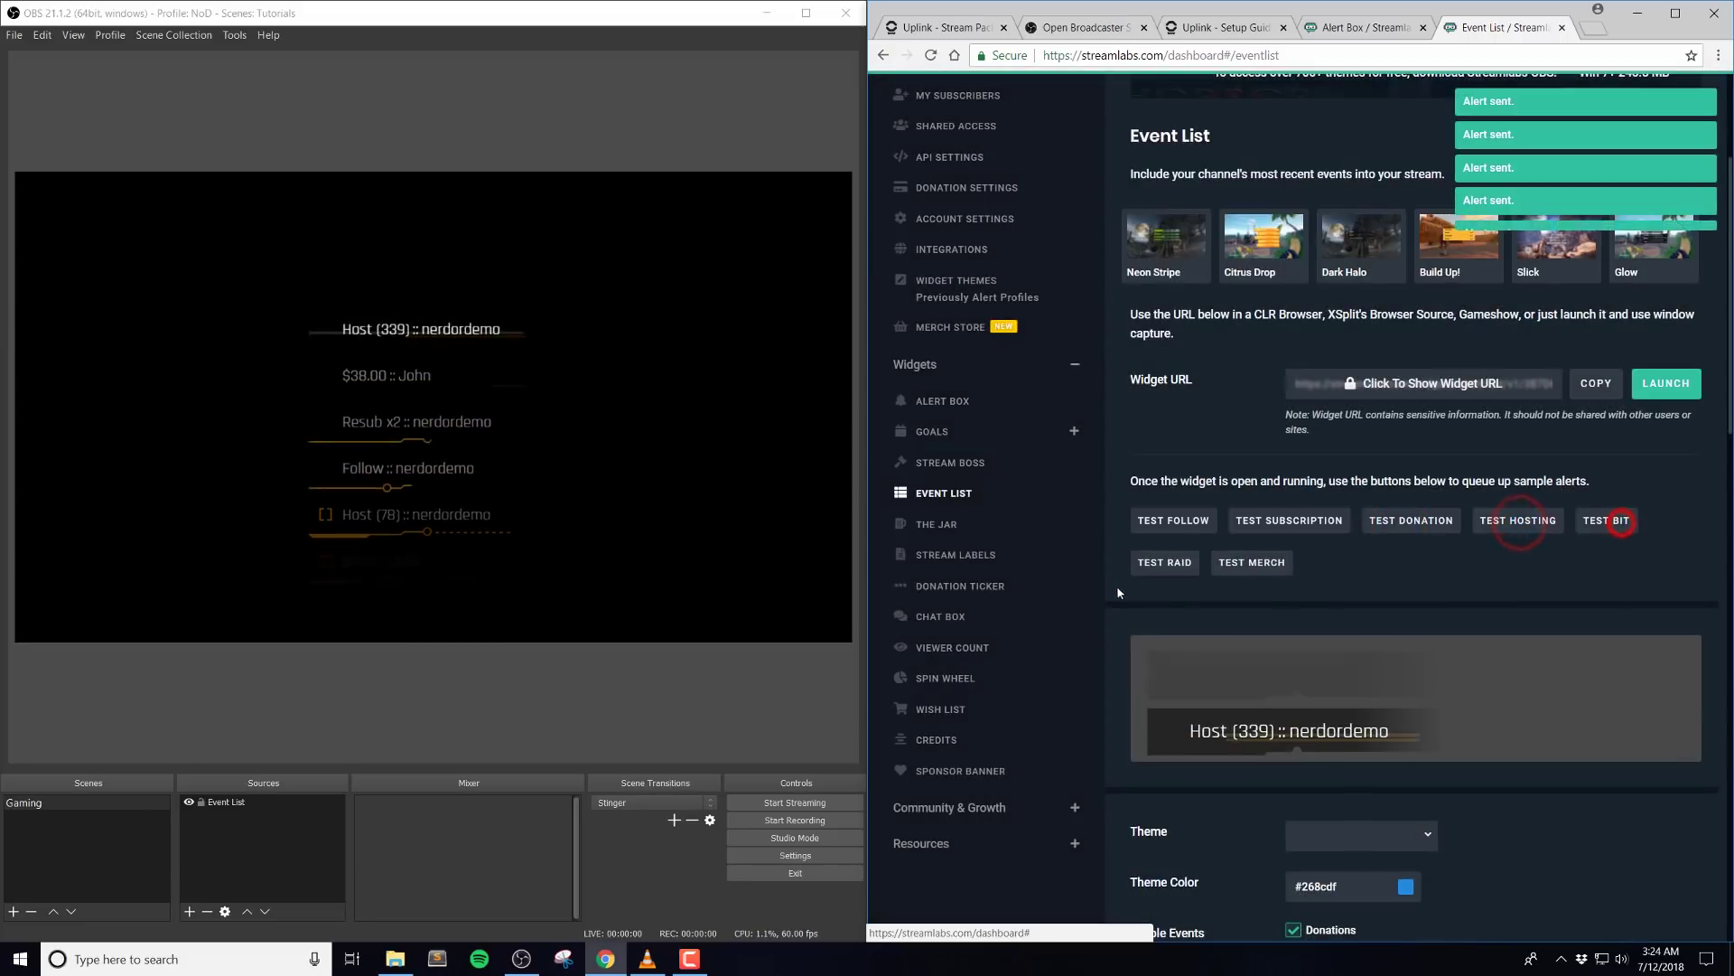
click(1151, 562)
click(1249, 565)
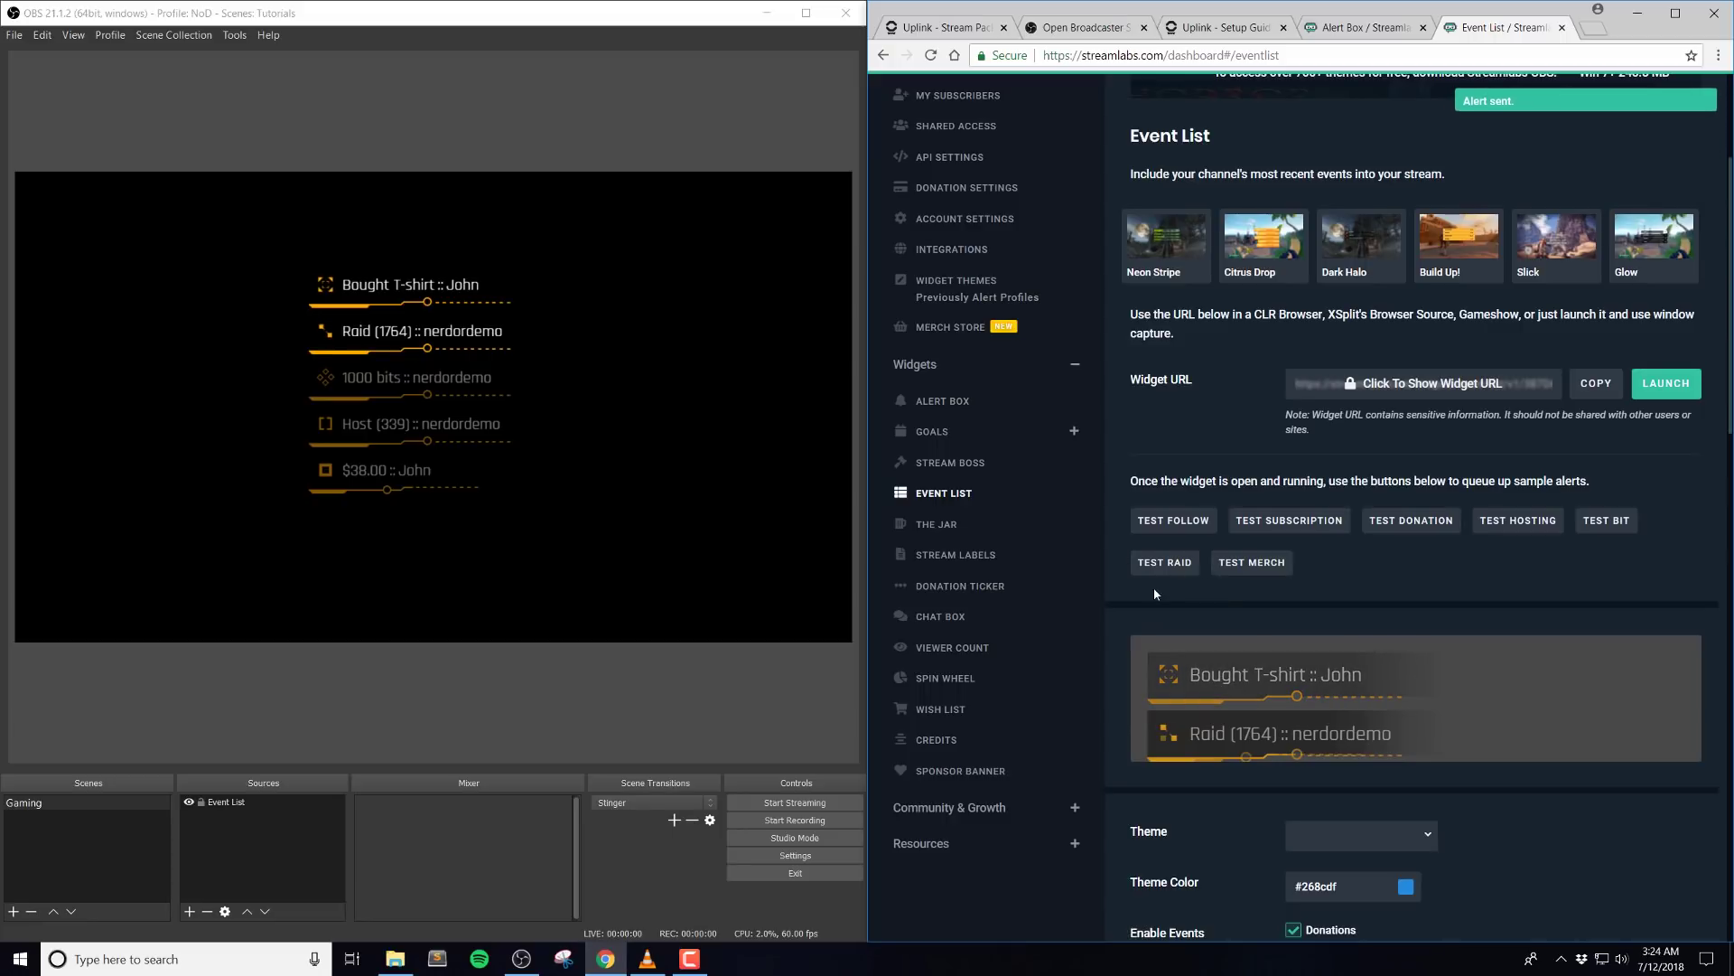
Set the minimums to 5 viewers for hosts, 100 bits and 5 raiders.
scroll(1219, 577, down, 6)
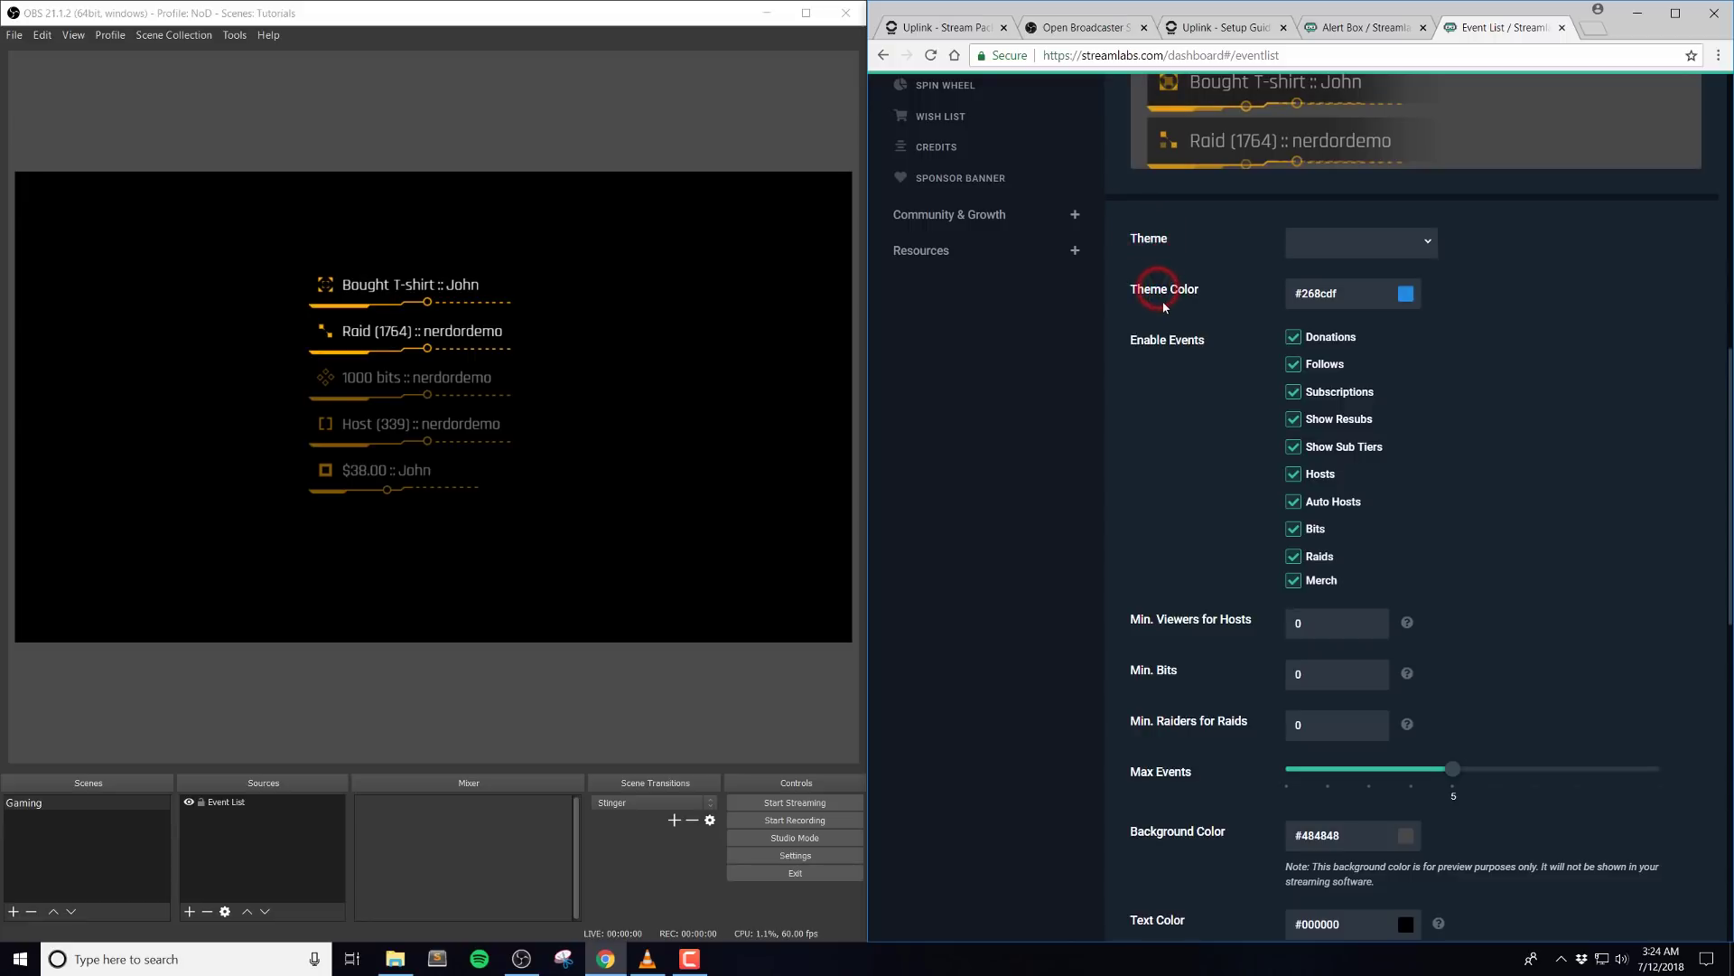
click(1172, 341)
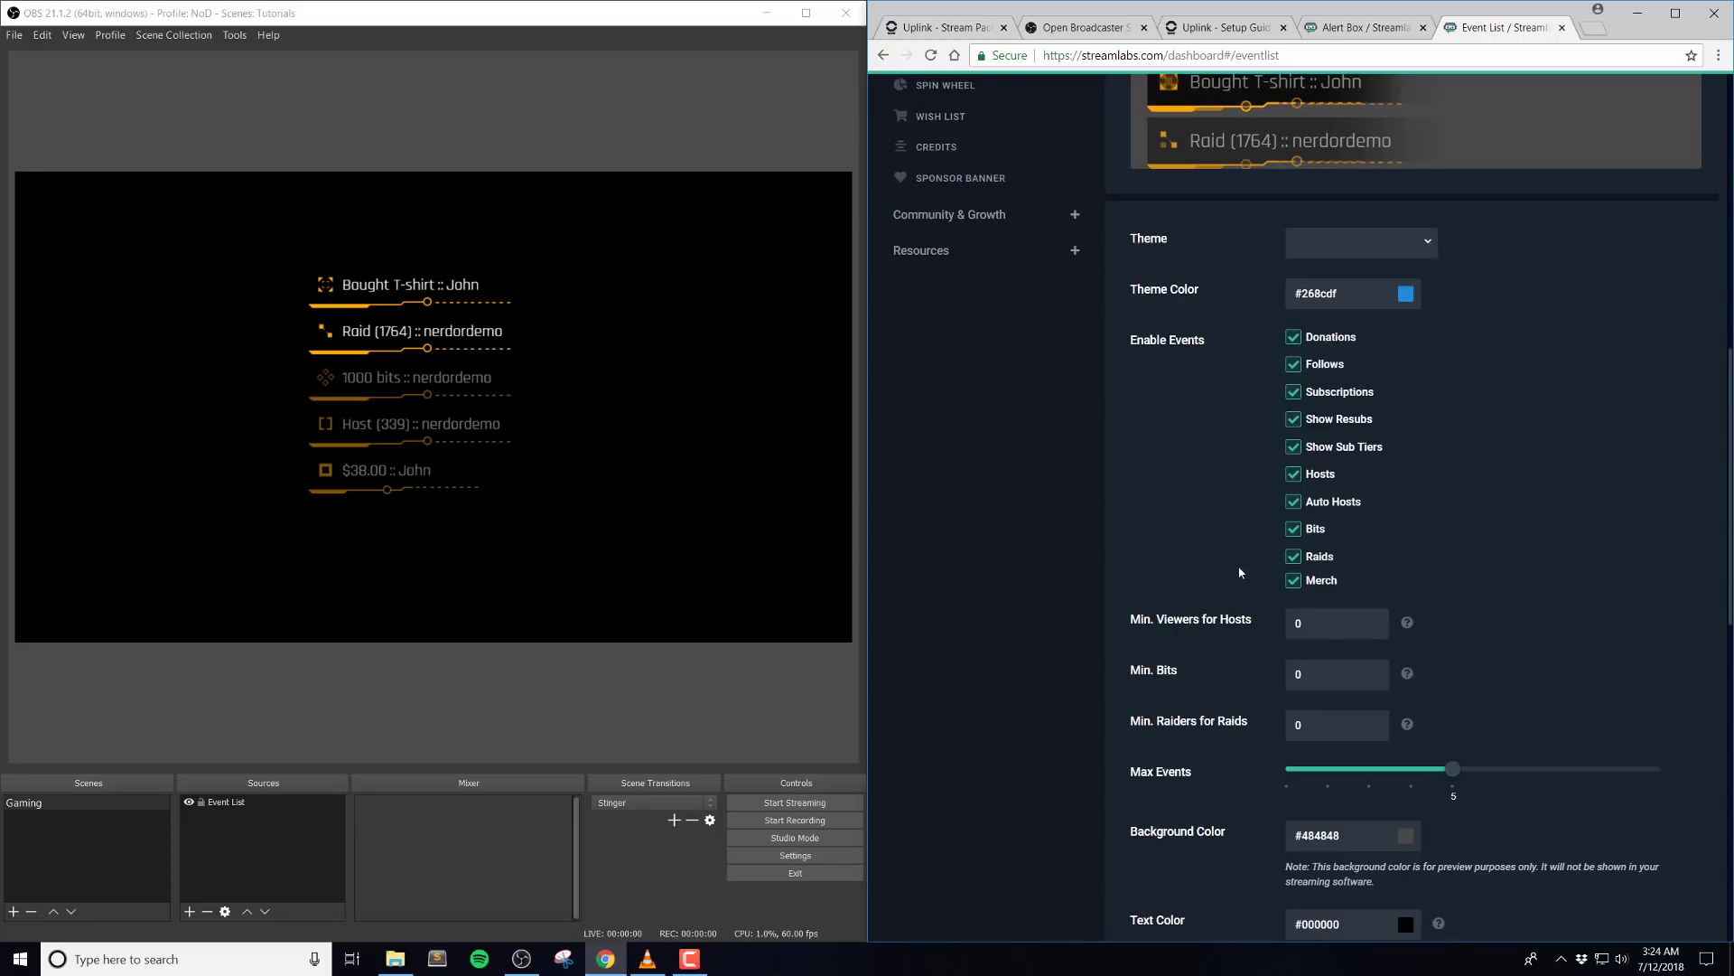
scroll(1242, 572, down, 2)
double_click(1335, 456)
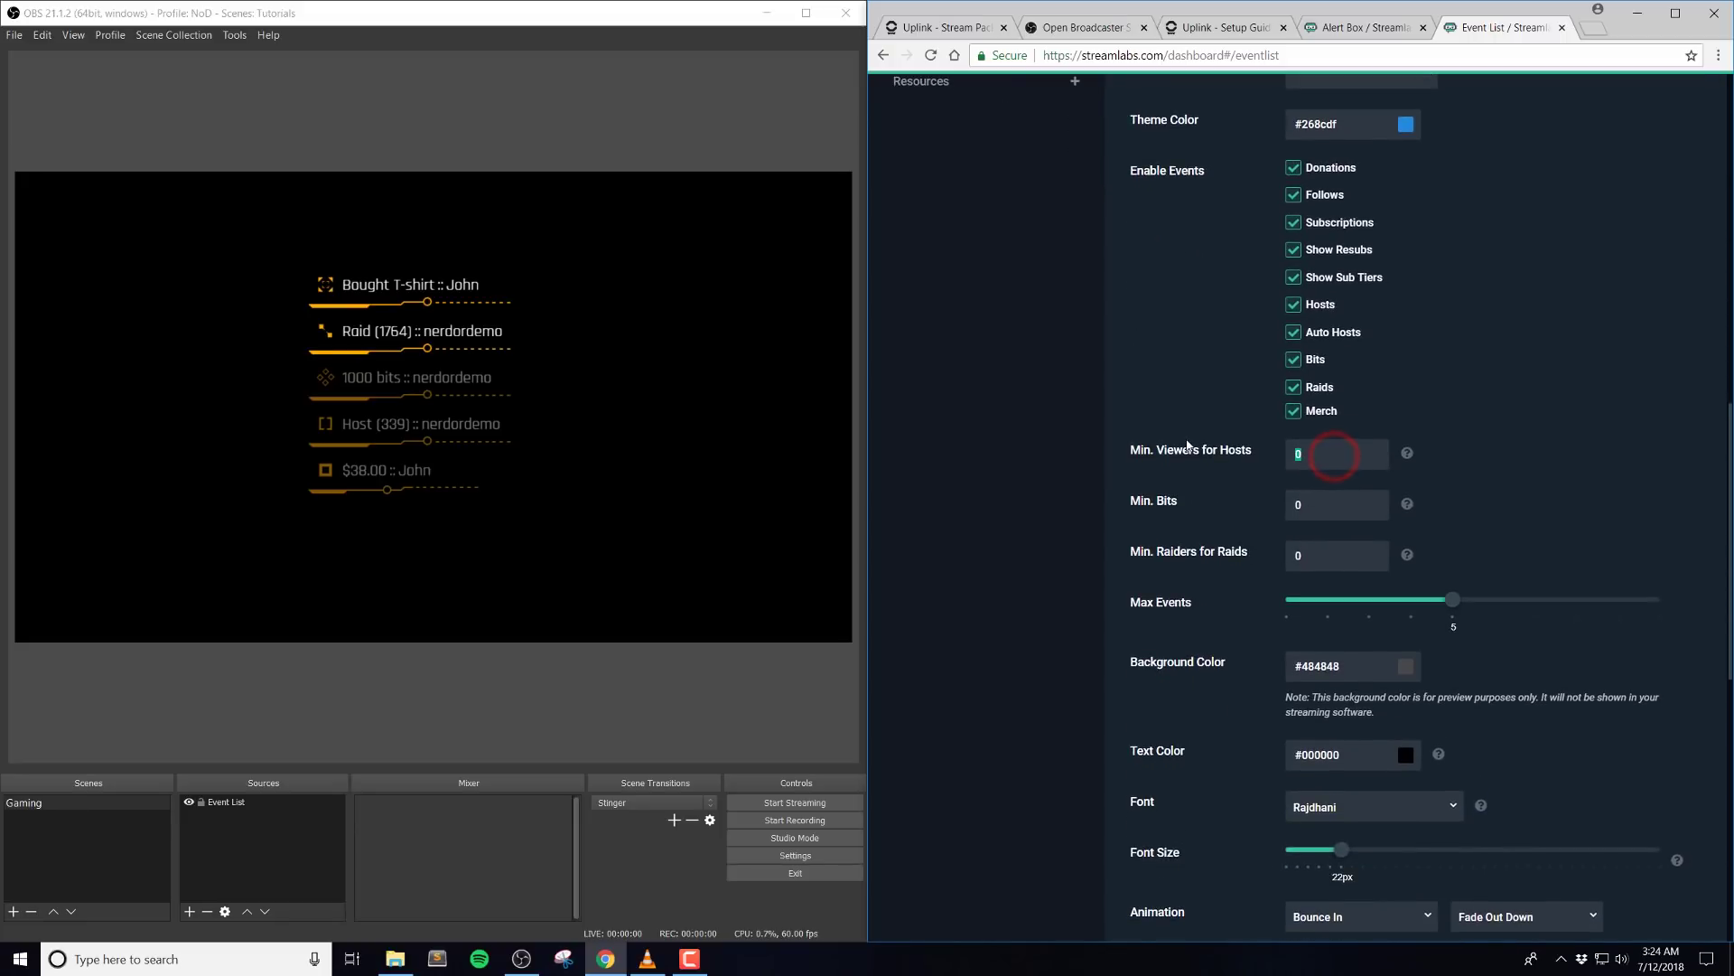
text(100)
double_click(1326, 554)
Raise Max Events to 10 and check the list in the OBS preview.
scroll(1546, 527, down, 2)
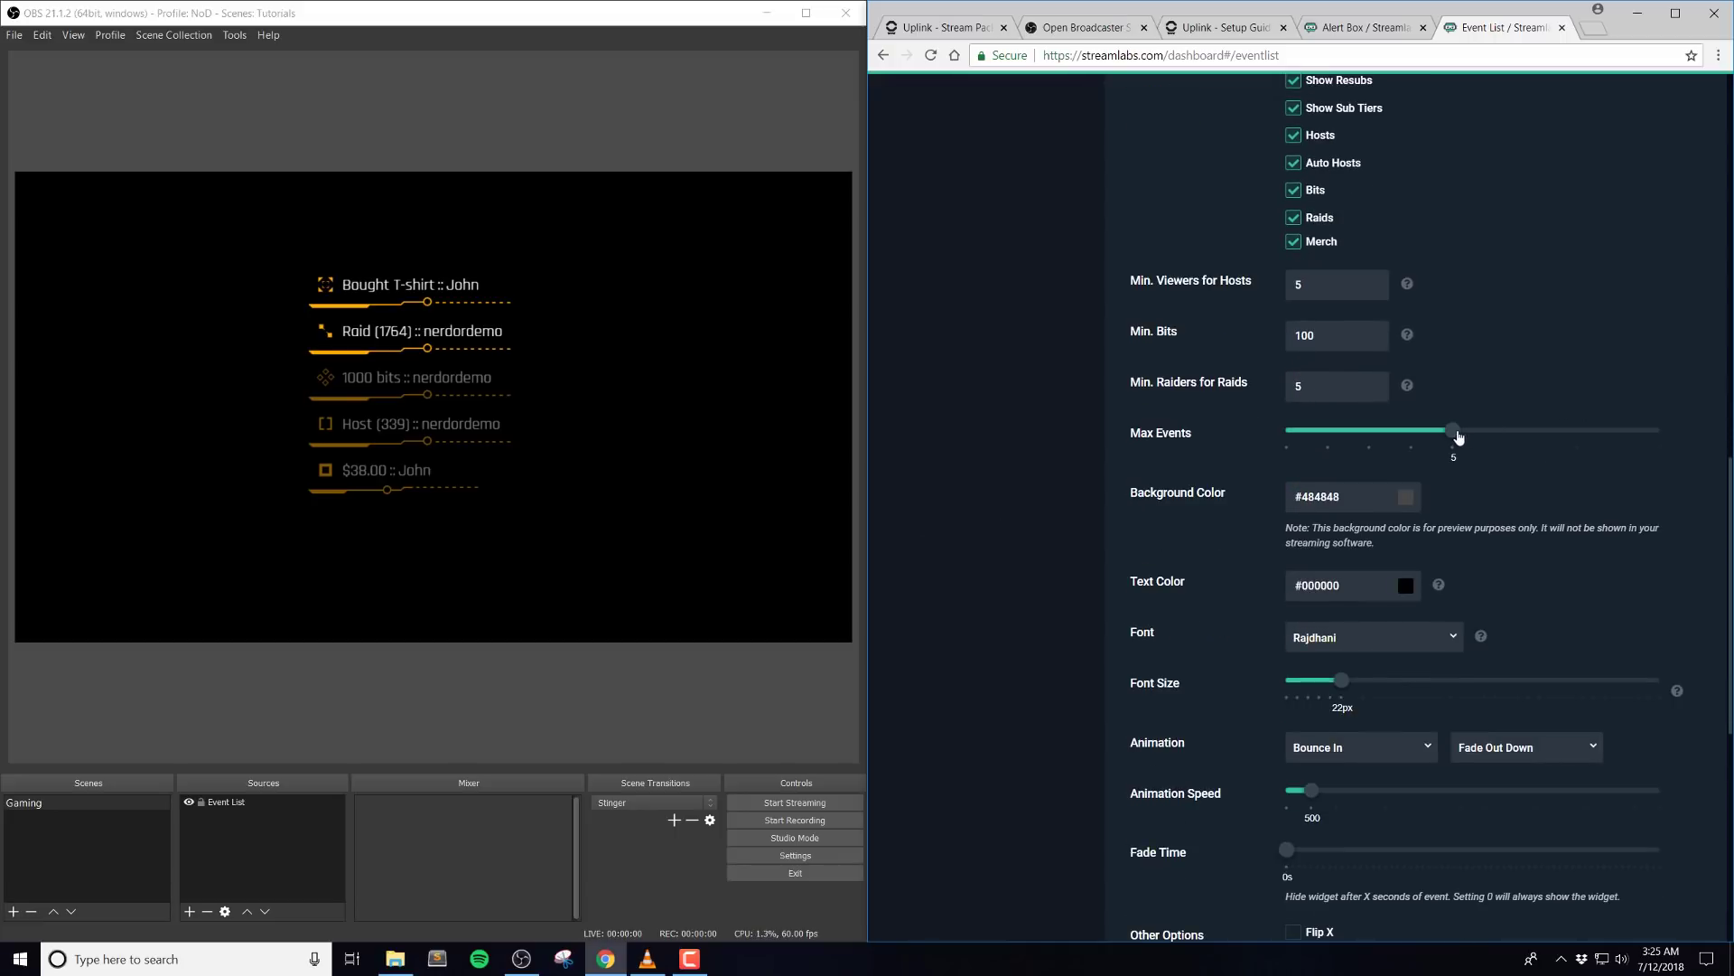
drag(1529, 437, 1662, 432)
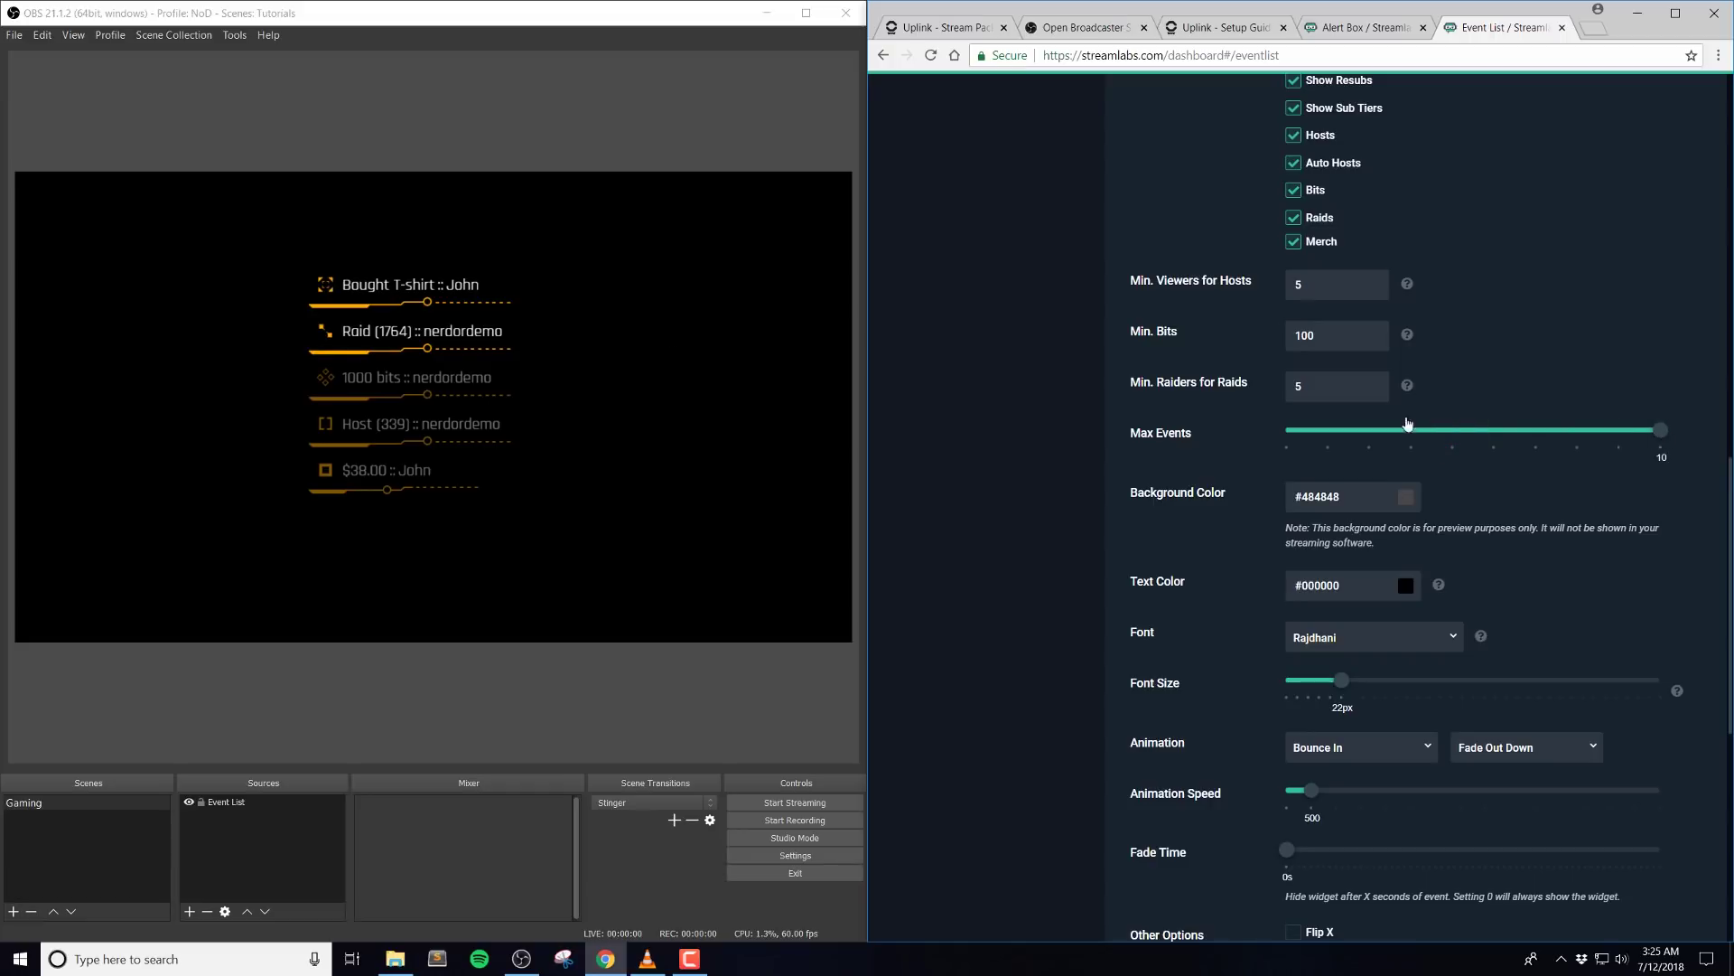
click(366, 376)
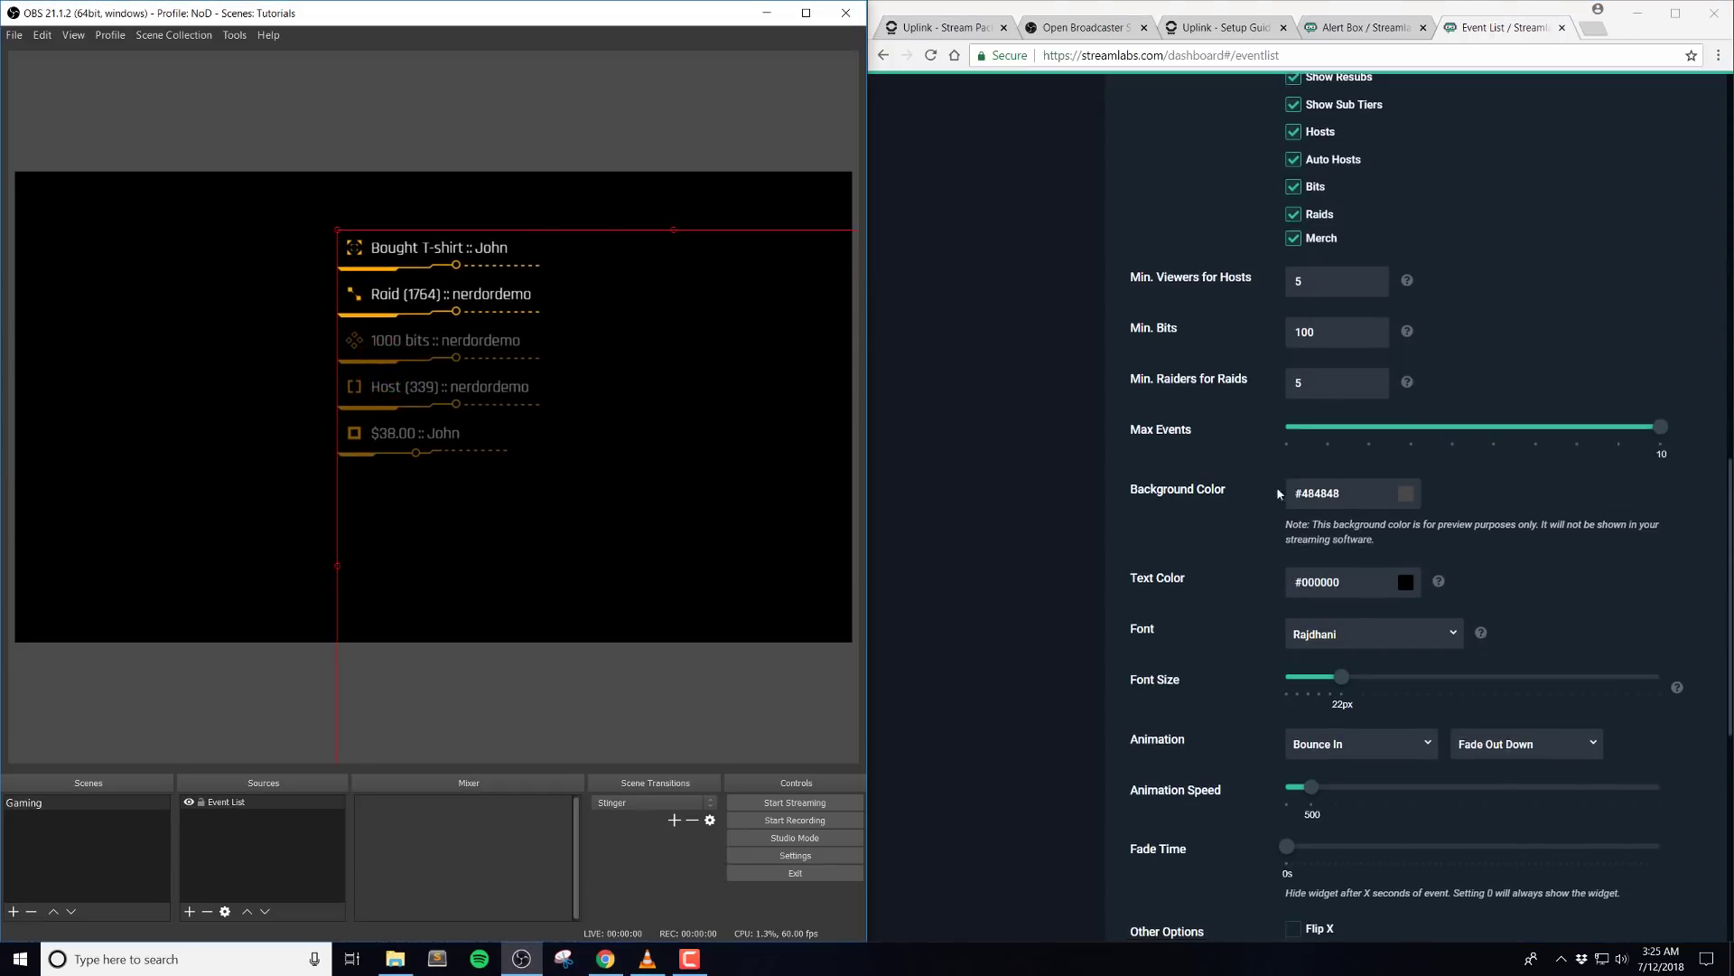
scroll(1428, 413, down, 1)
scroll(1180, 512, down, 2)
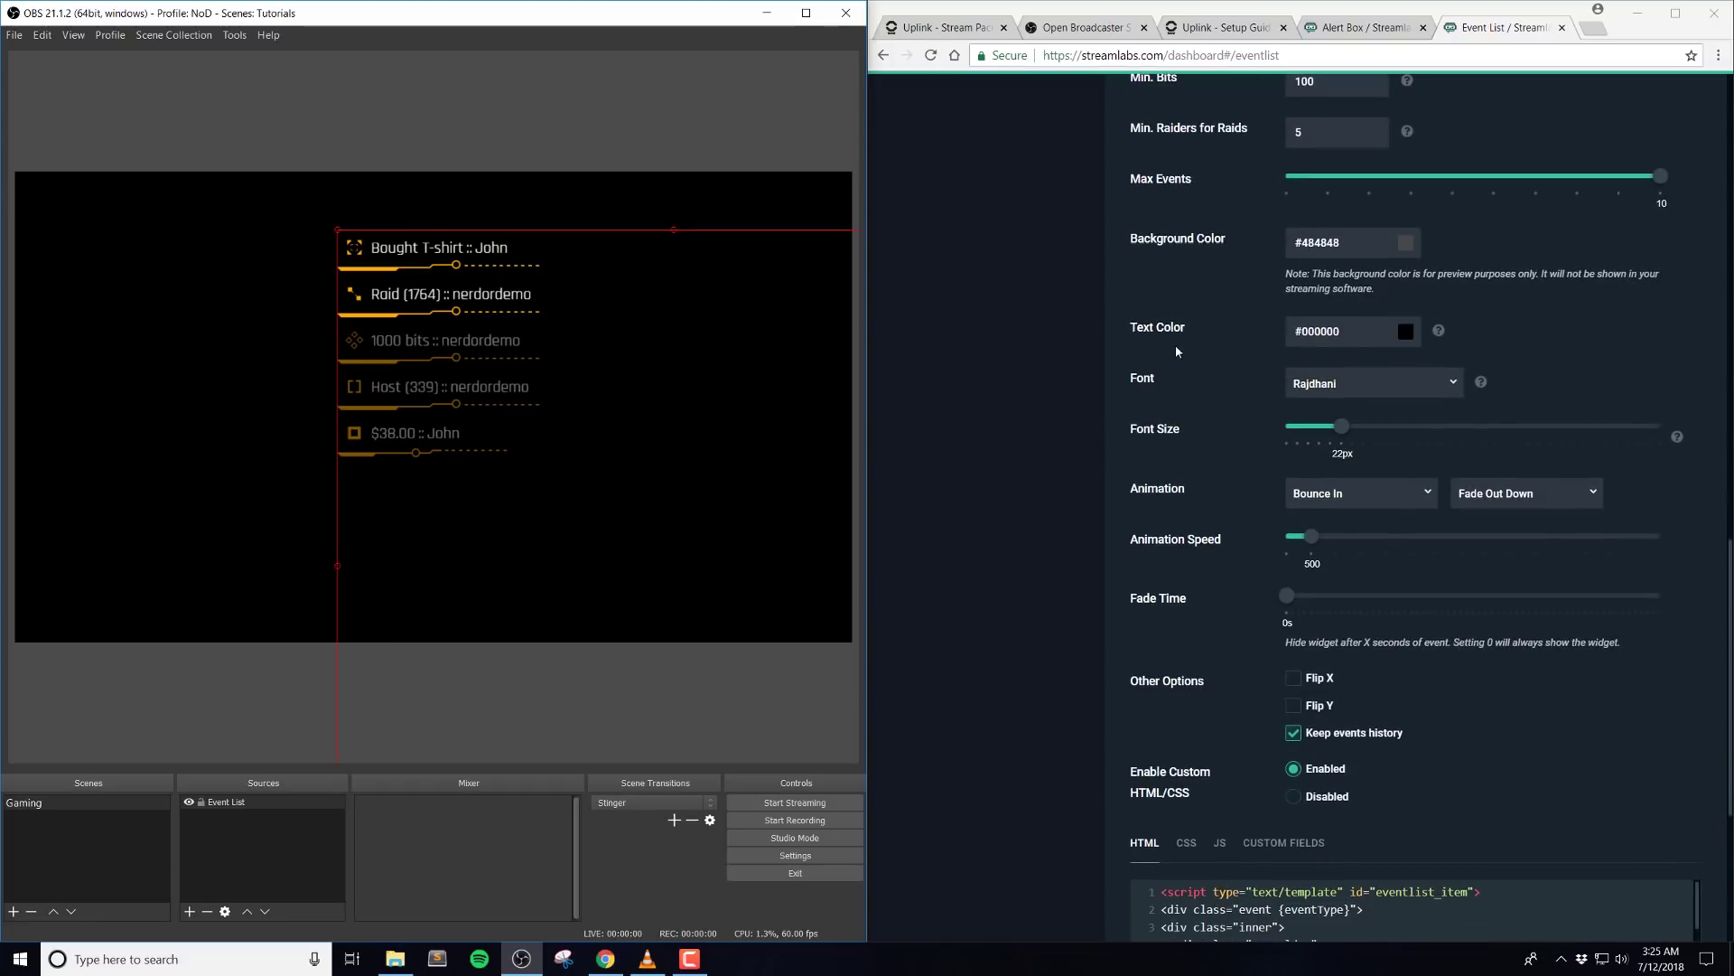
click(1161, 330)
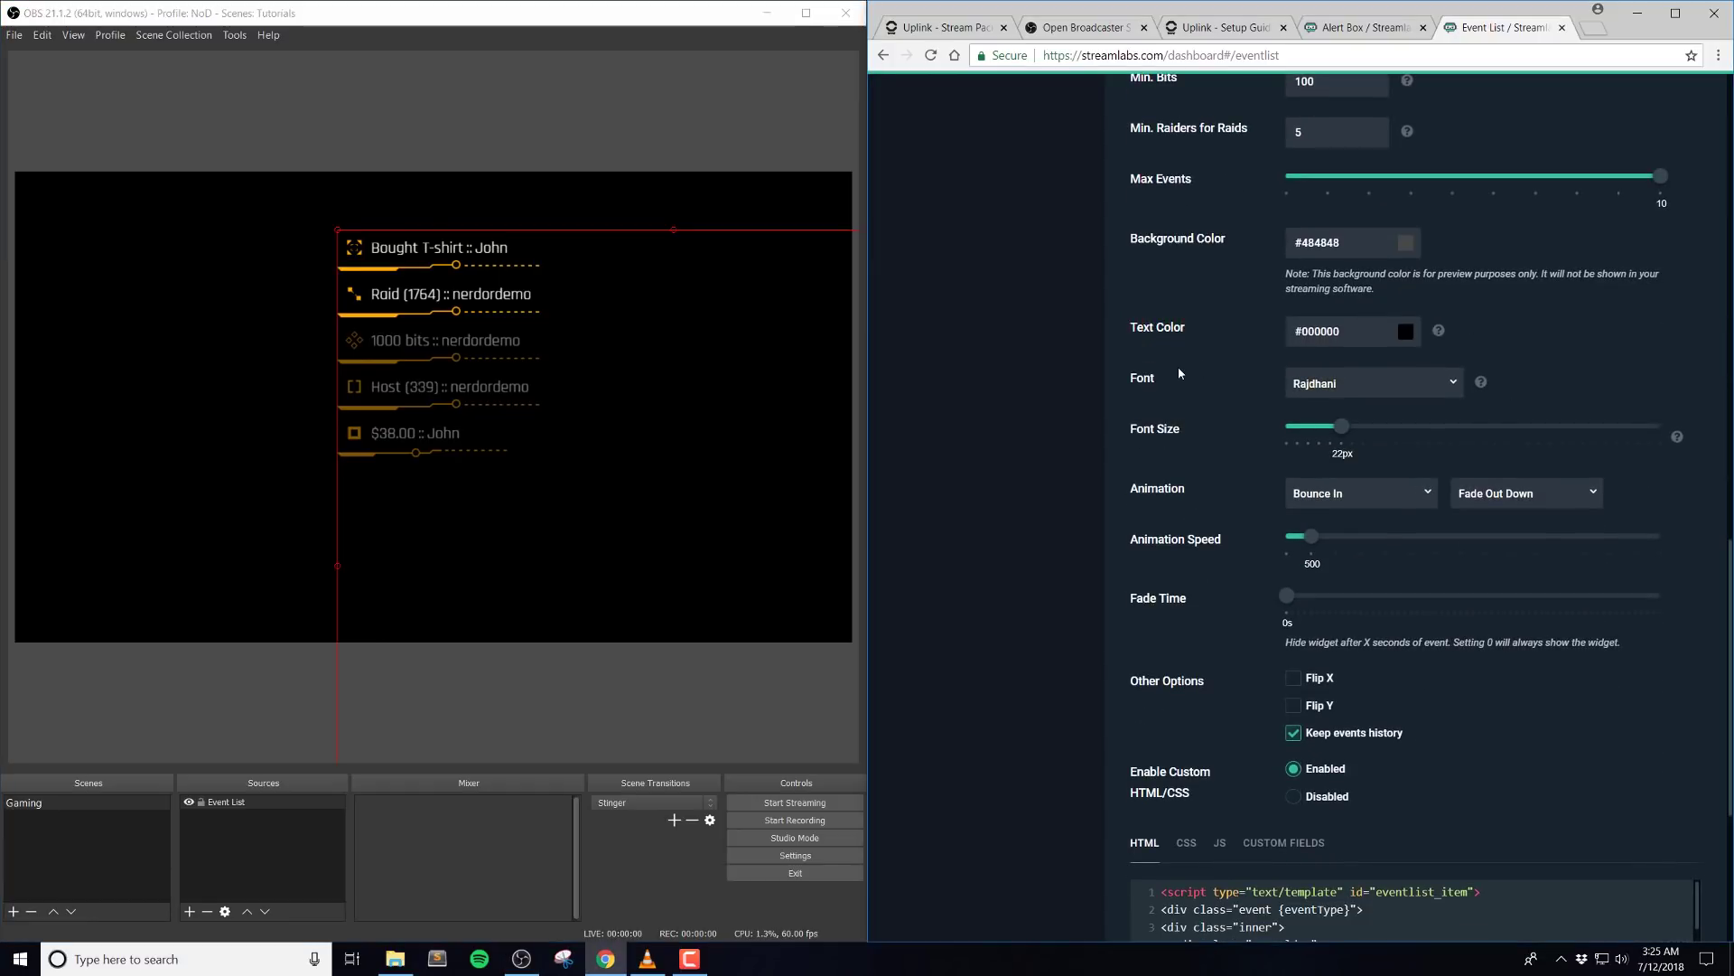
Keep Rajdhani as the Event List font and adjust a slider setting.
click(1330, 384)
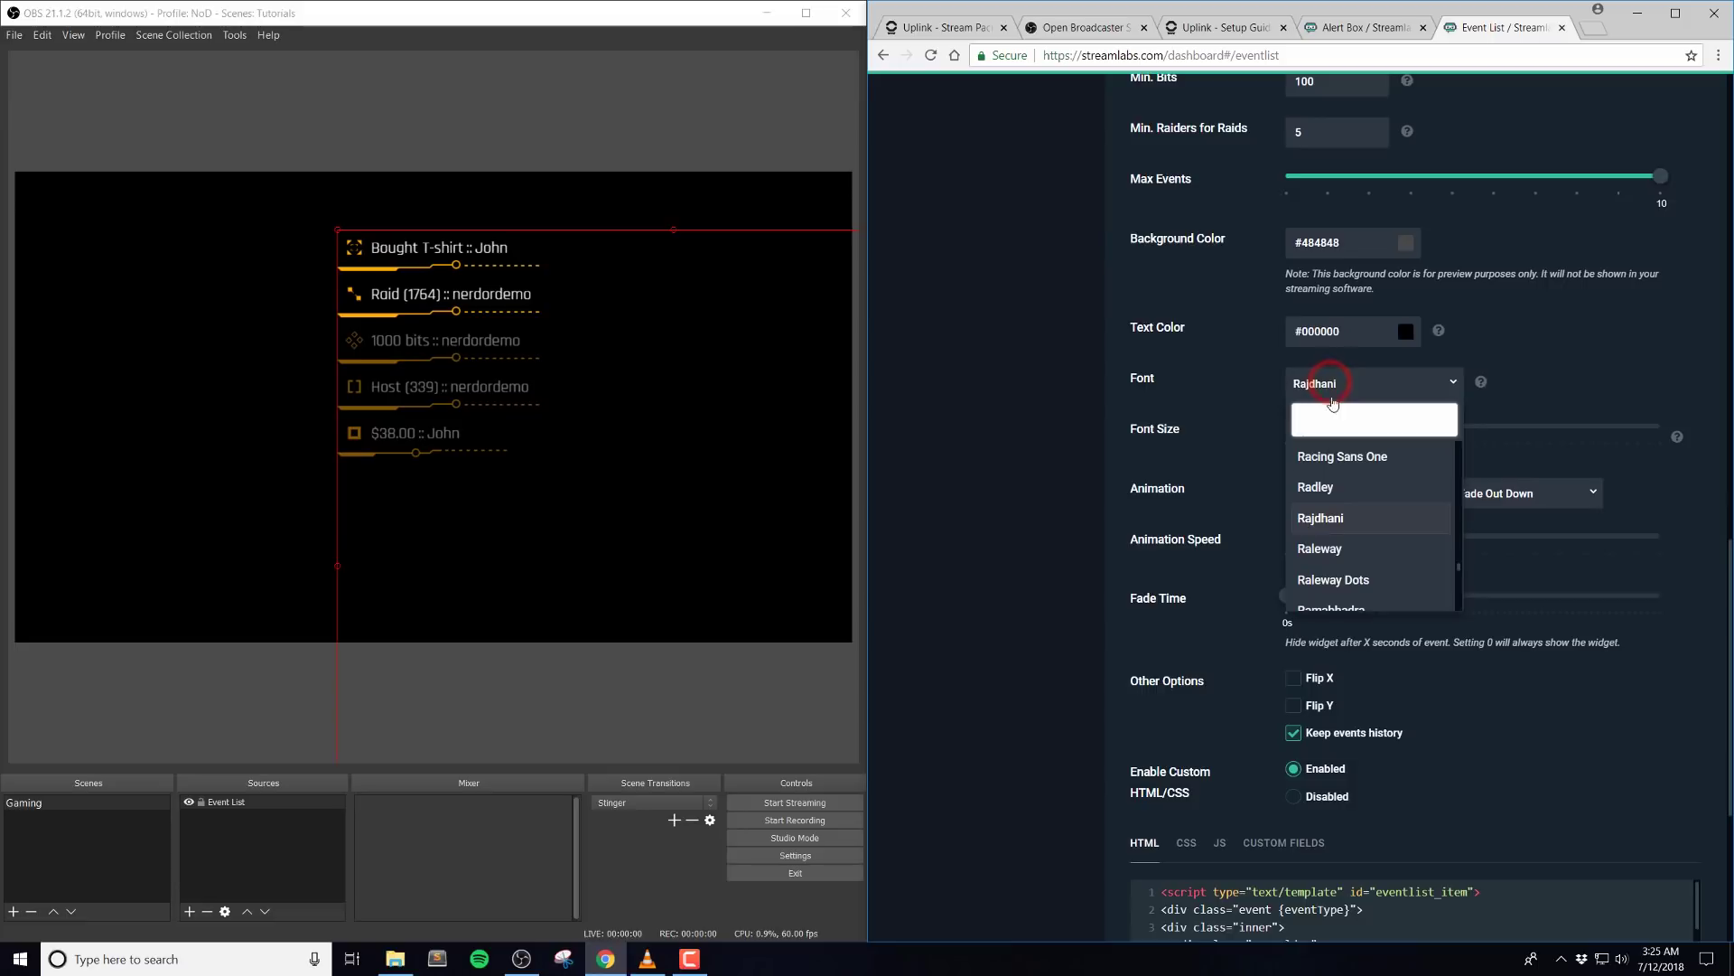
click(1331, 515)
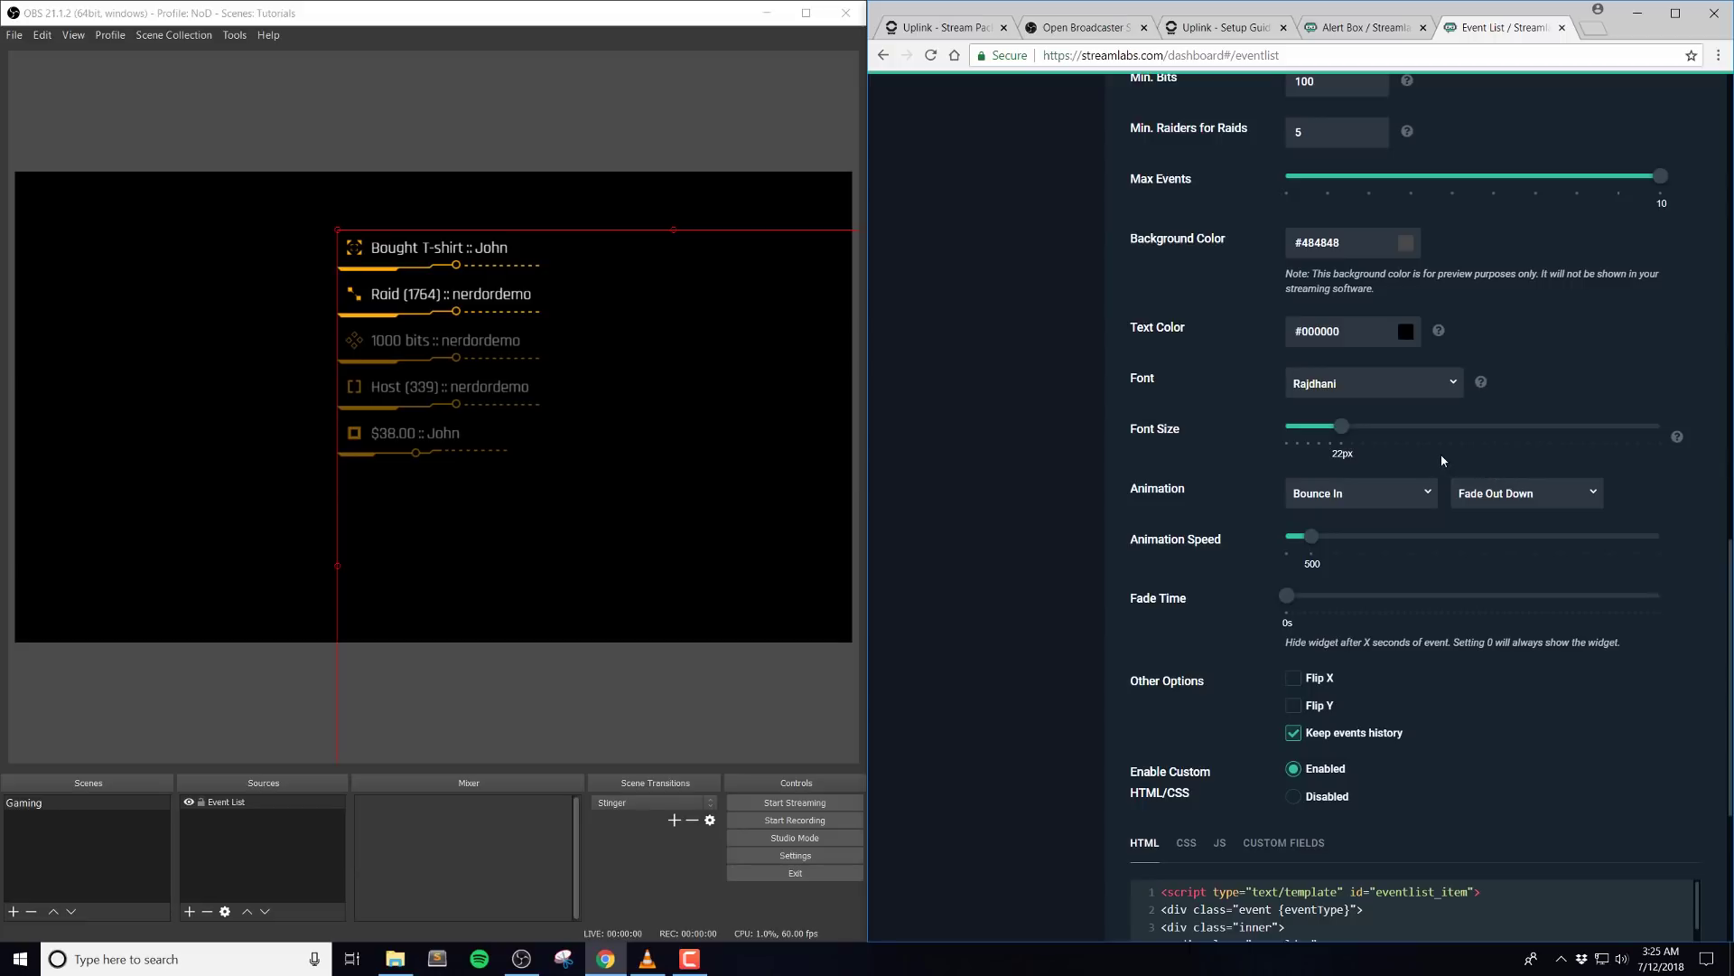
scroll(1234, 461, down, 3)
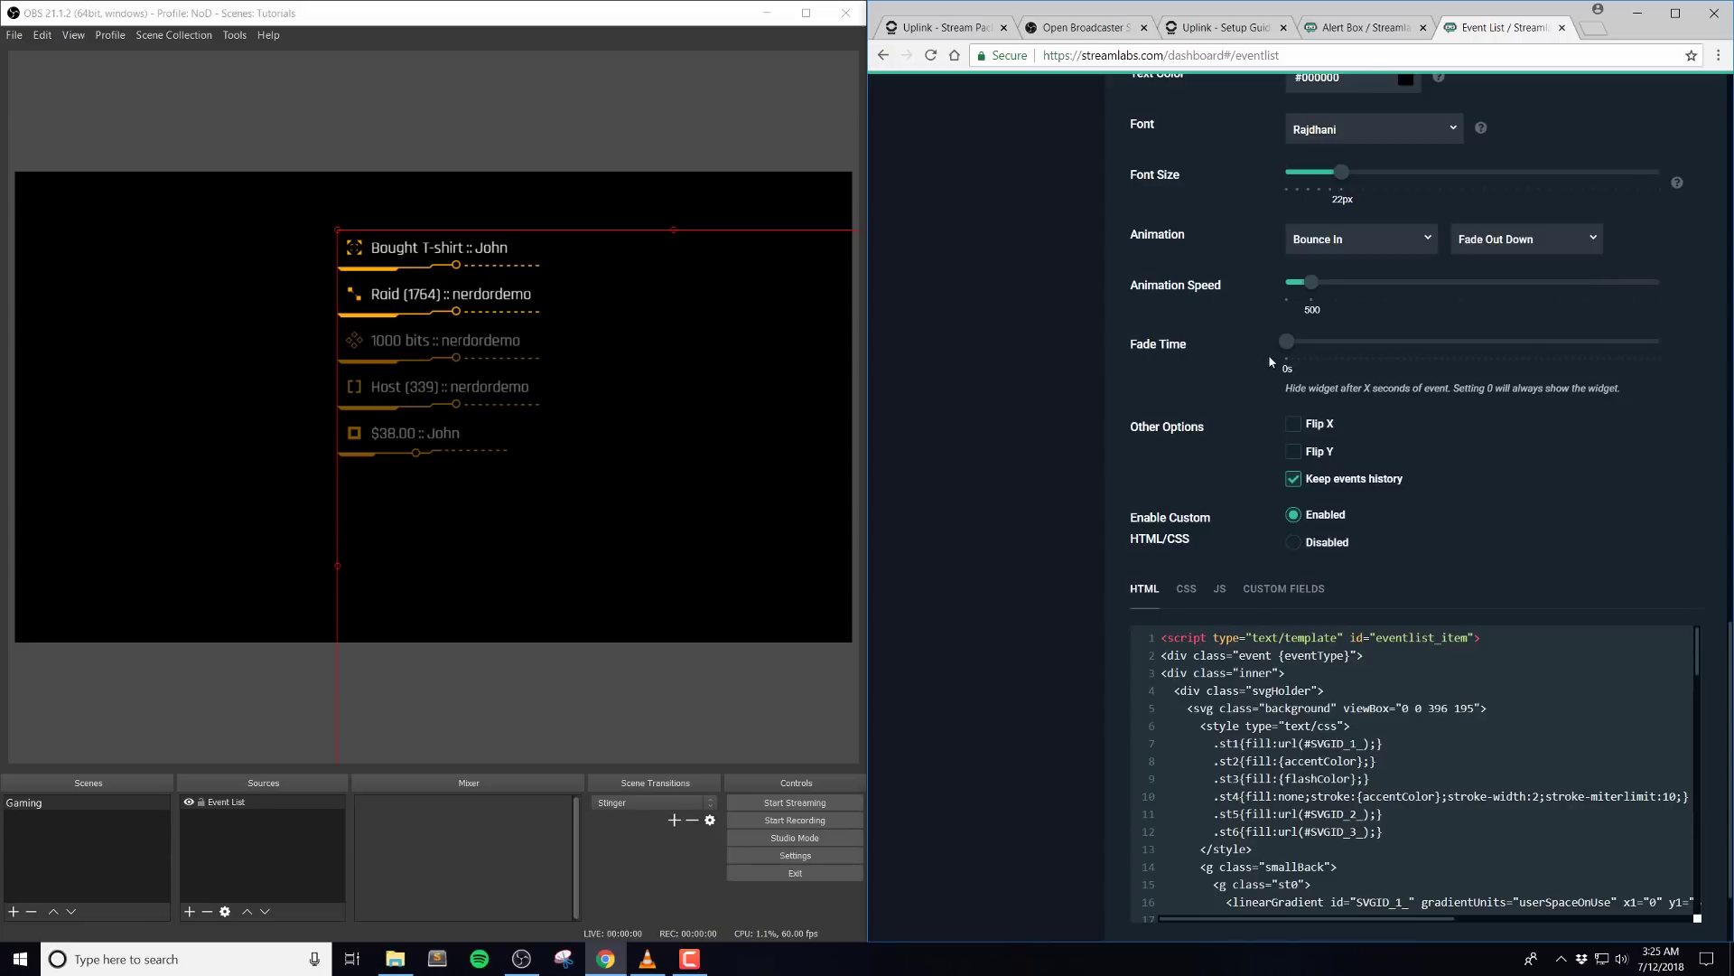
drag(1305, 354, 1362, 365)
Turn on Flip X and Flip Y and save the Event List settings.
scroll(1216, 392, down, 1)
click(1293, 338)
click(1294, 365)
scroll(1195, 444, down, 1)
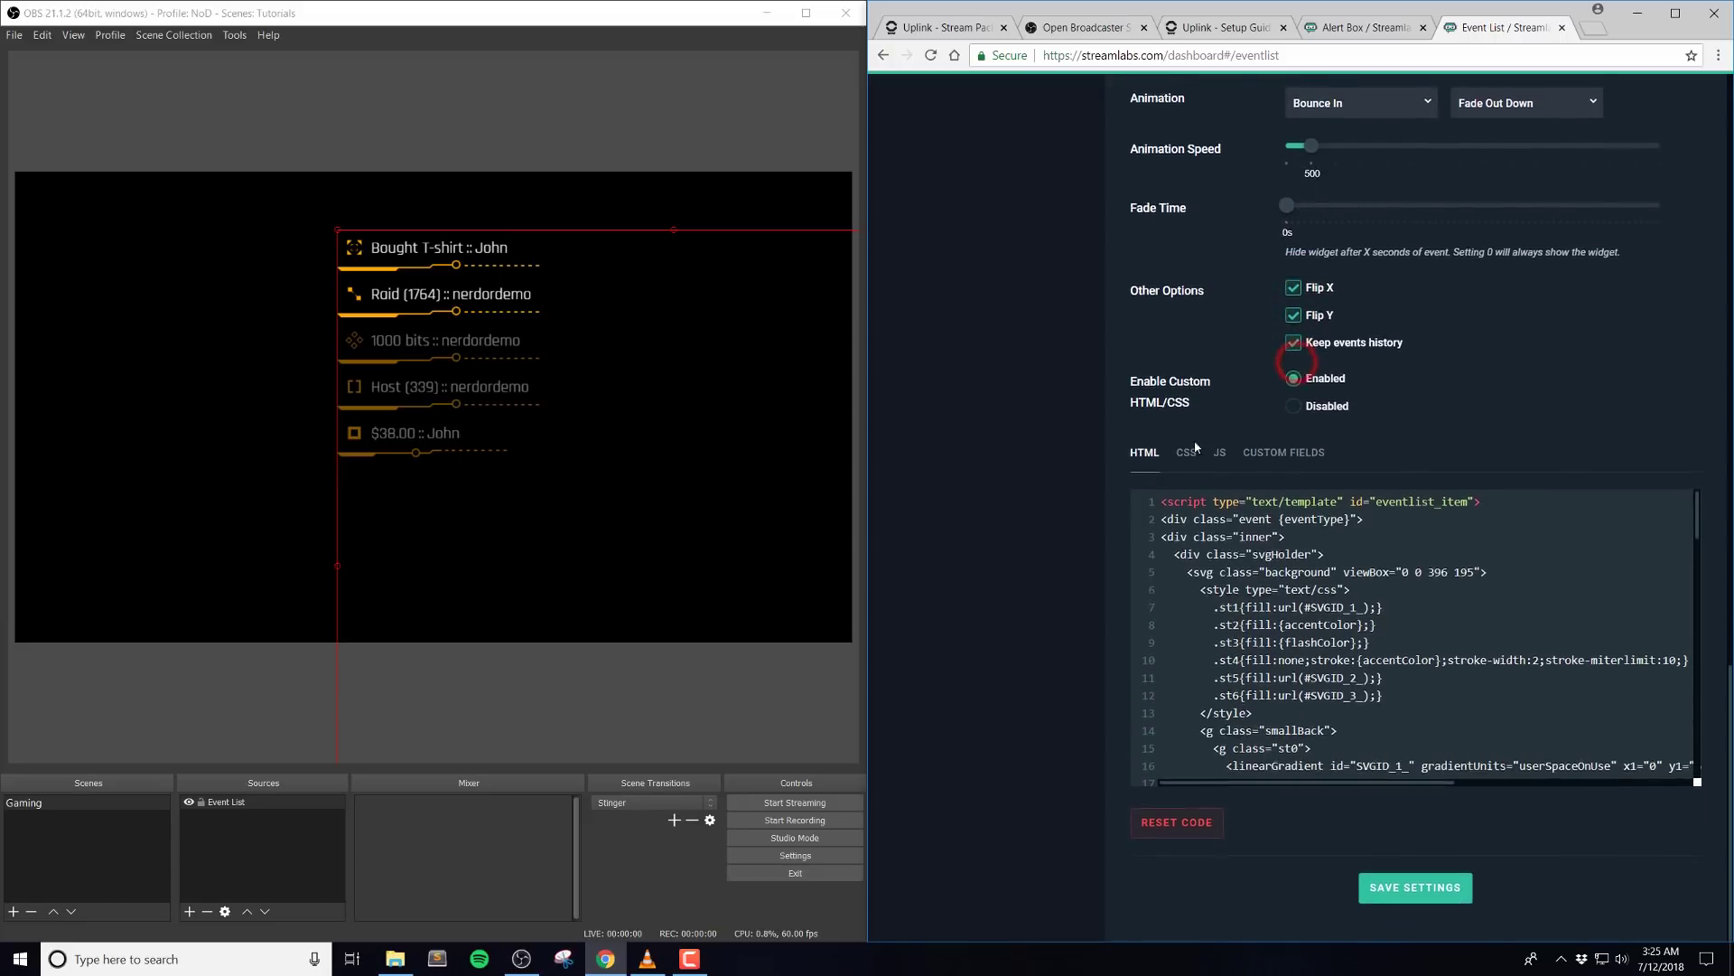
click(1423, 887)
click(630, 389)
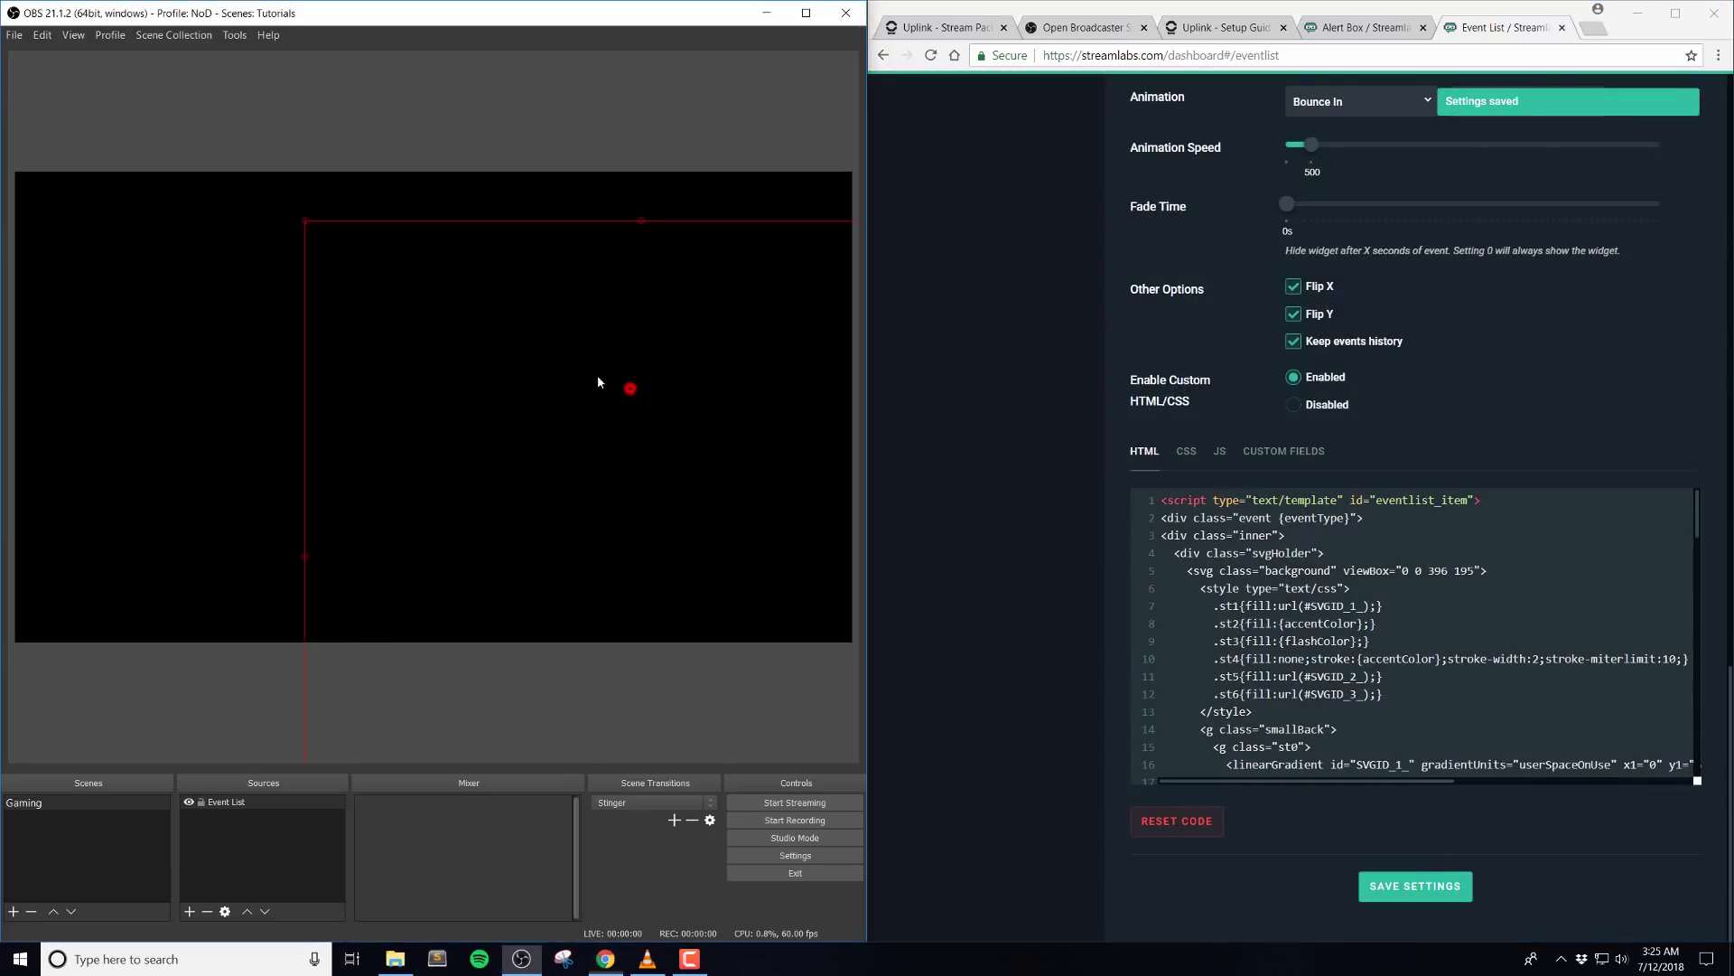
Move the flipped list up-left and fire test follow, subscription, donation, hosting and bits events.
drag(598, 375, 407, 222)
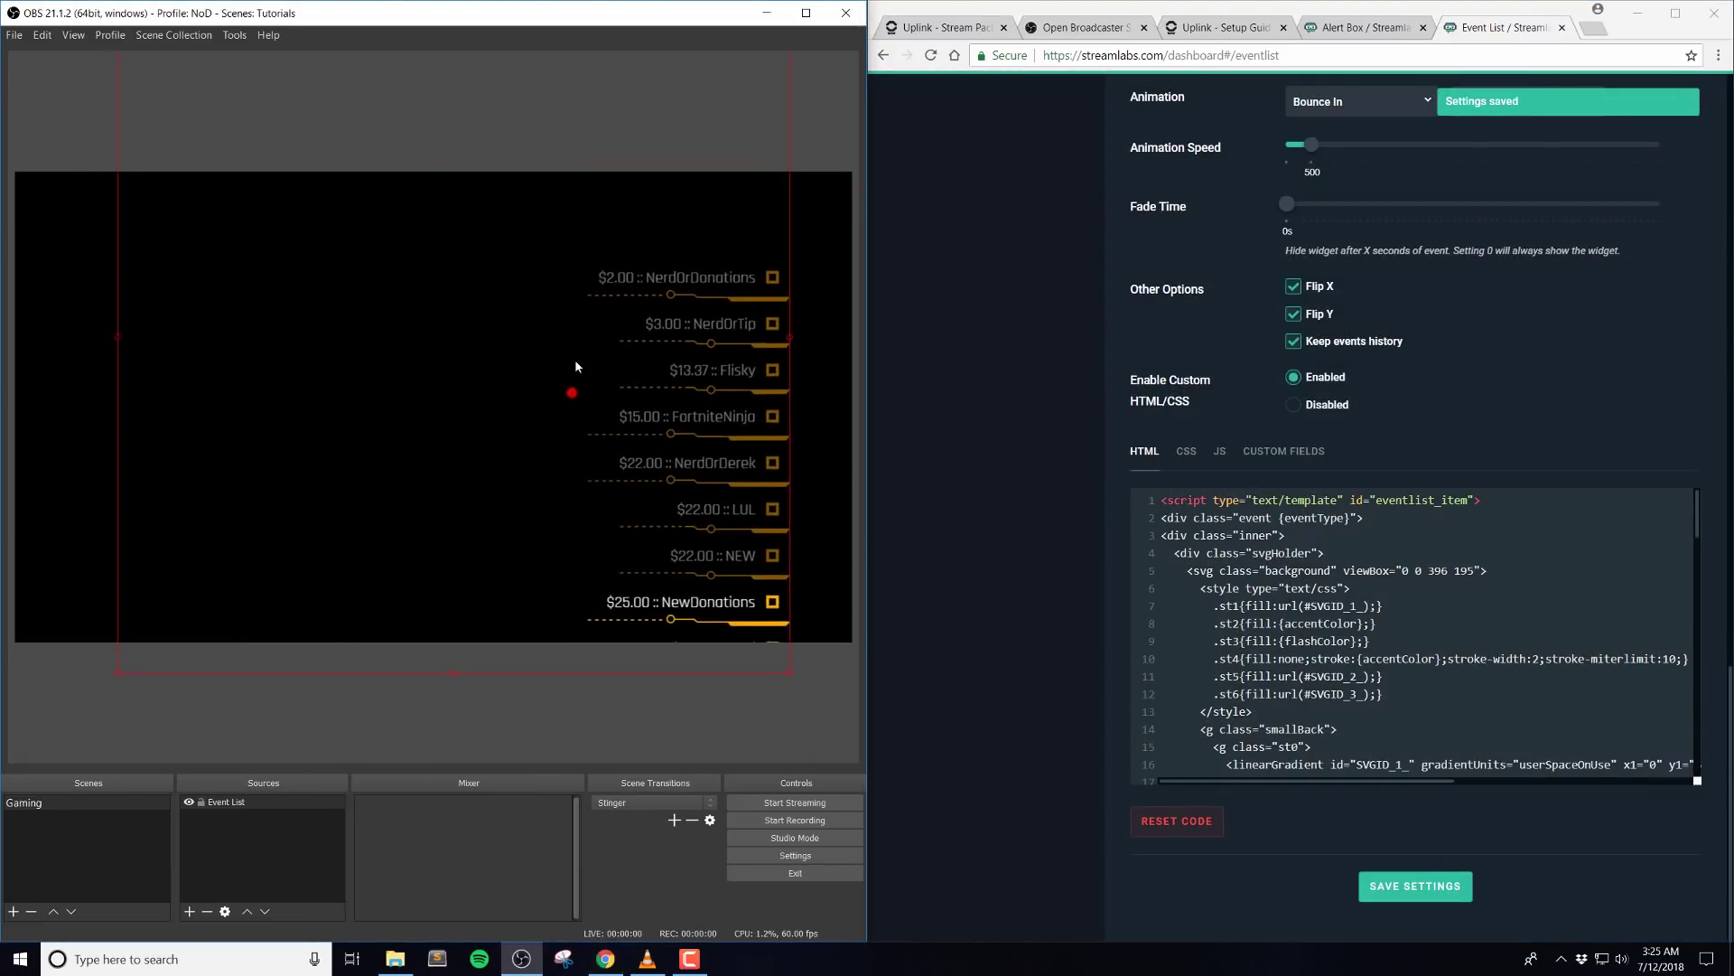
drag(575, 360, 638, 342)
scroll(1083, 609, up, 5)
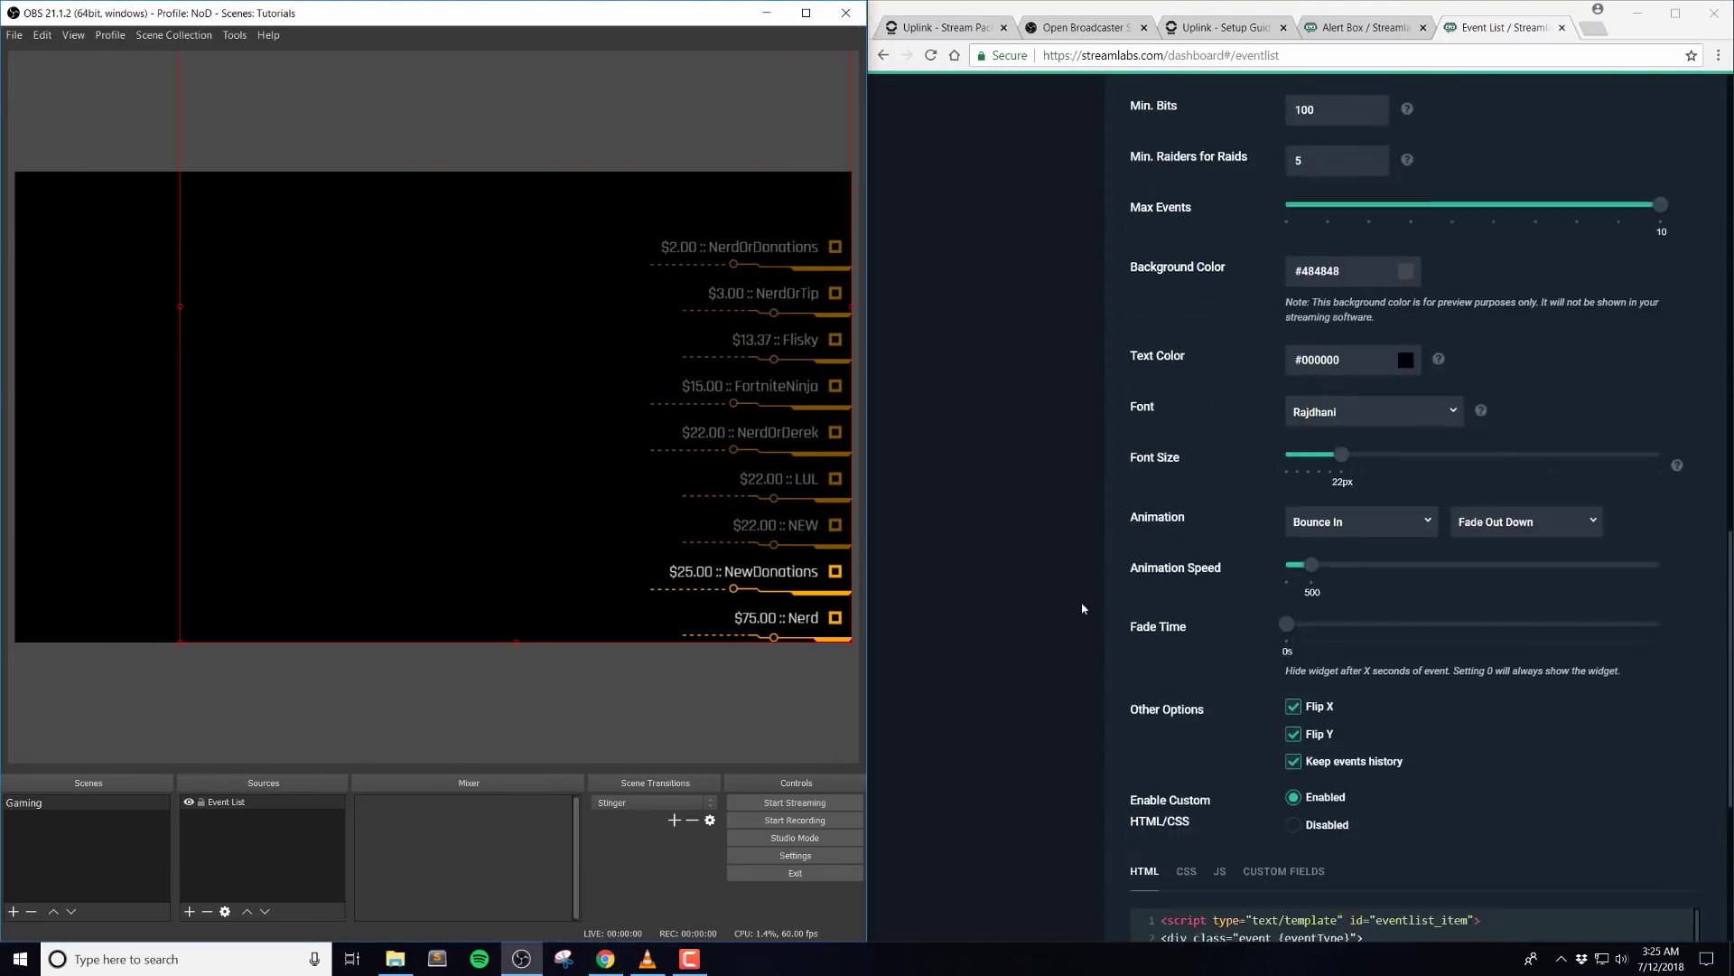
scroll(1083, 609, up, 8)
click(1178, 298)
click(1307, 299)
click(1409, 298)
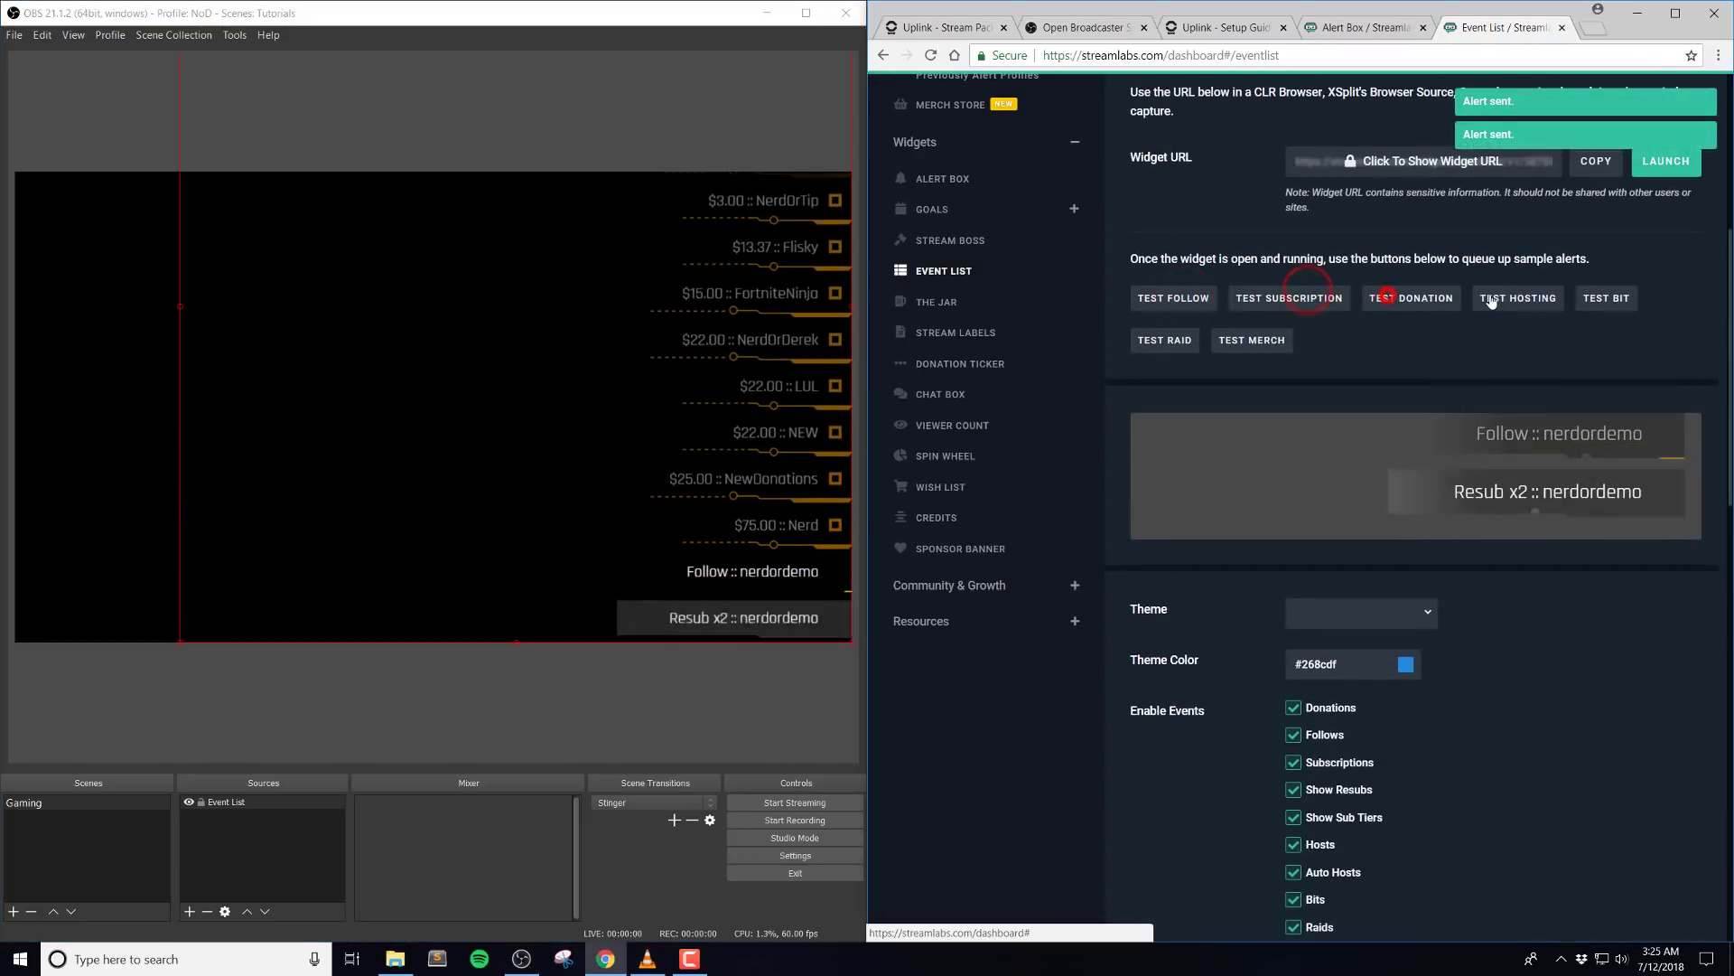
click(1495, 298)
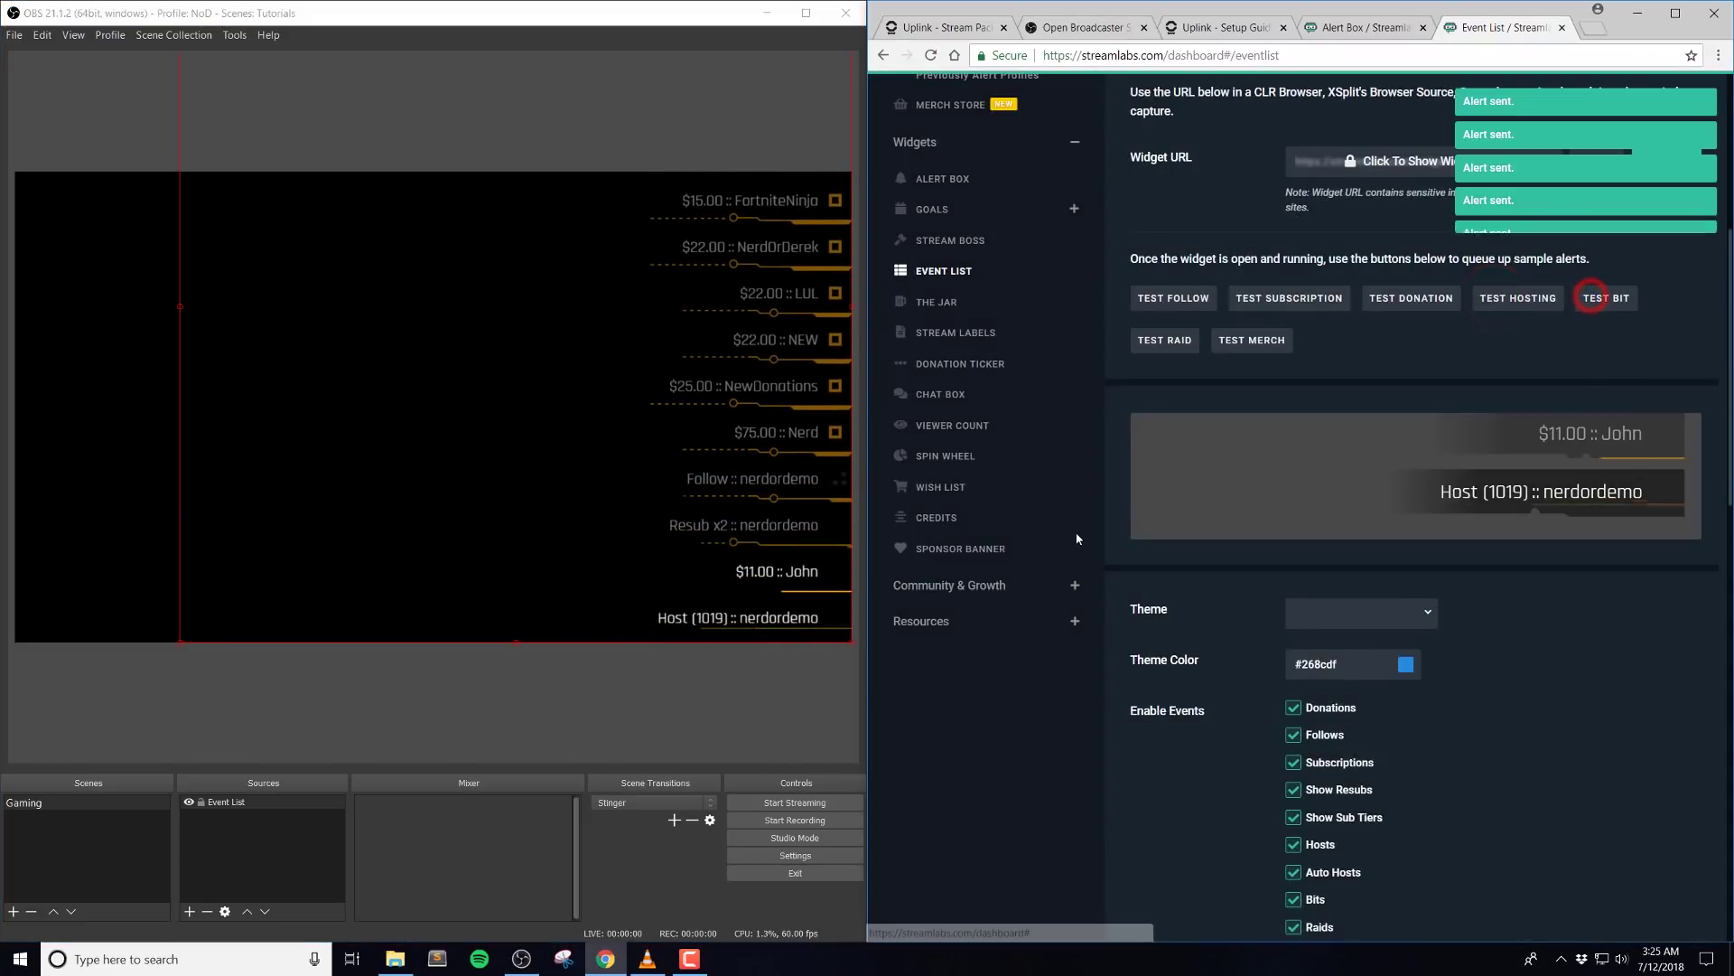
click(1593, 299)
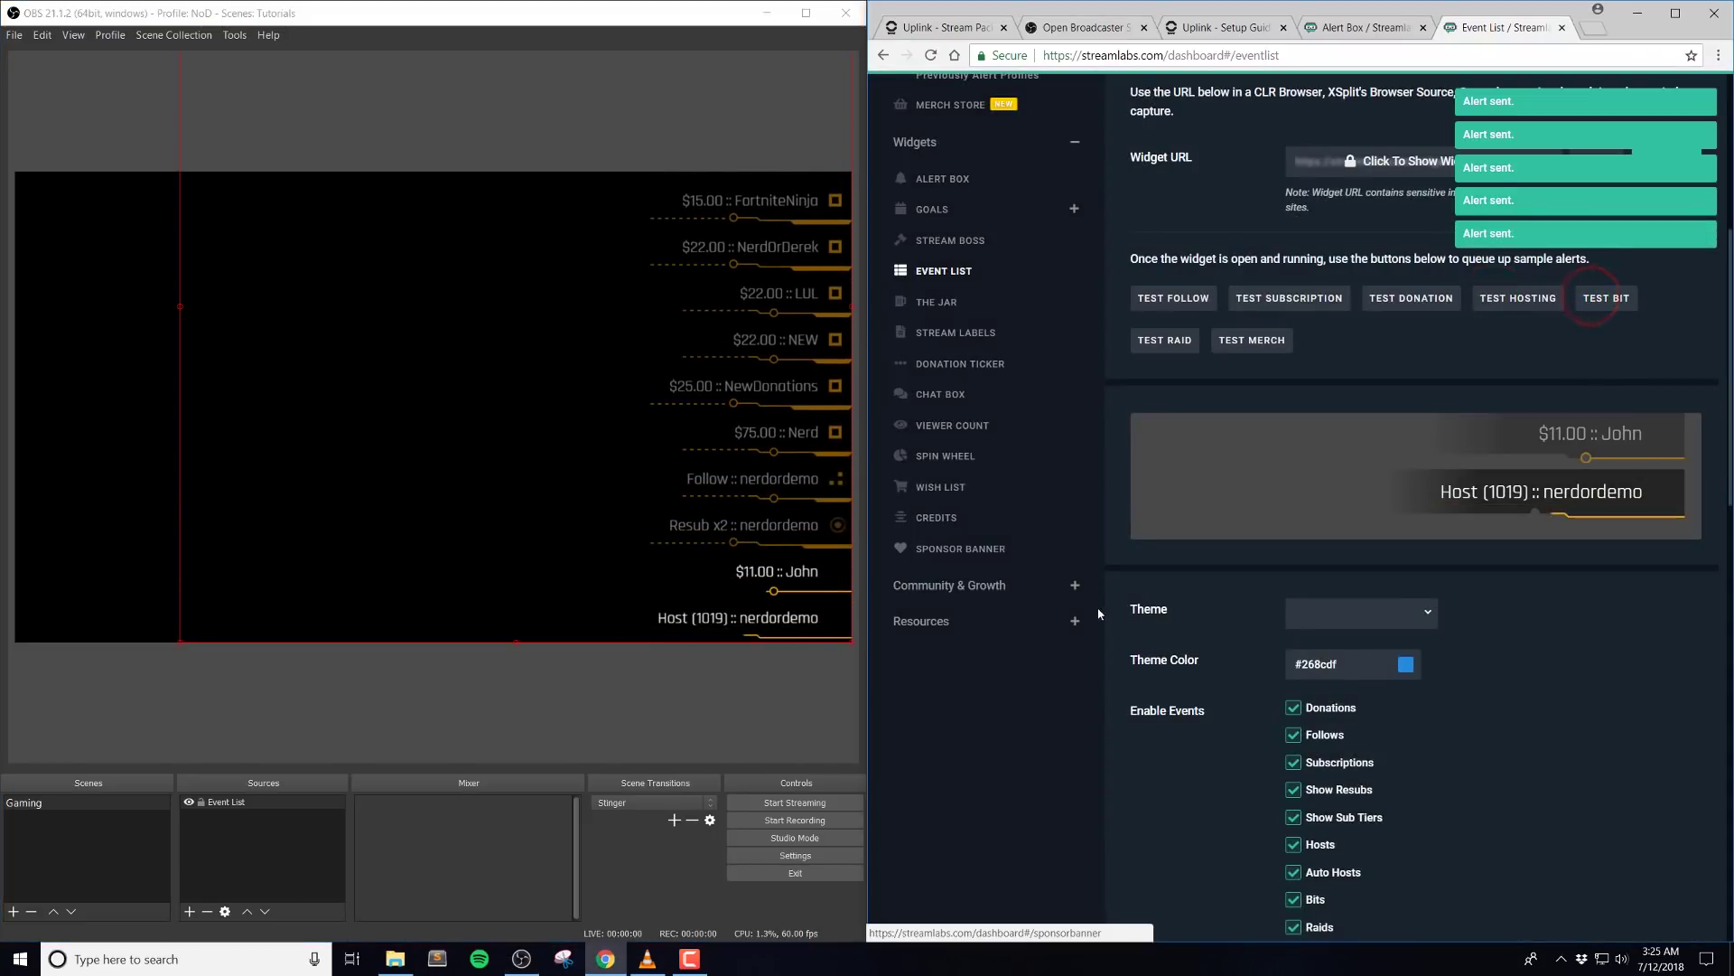
Lower Max Events from 10 to 5, save, and reposition the list in OBS.
scroll(1035, 640, down, 13)
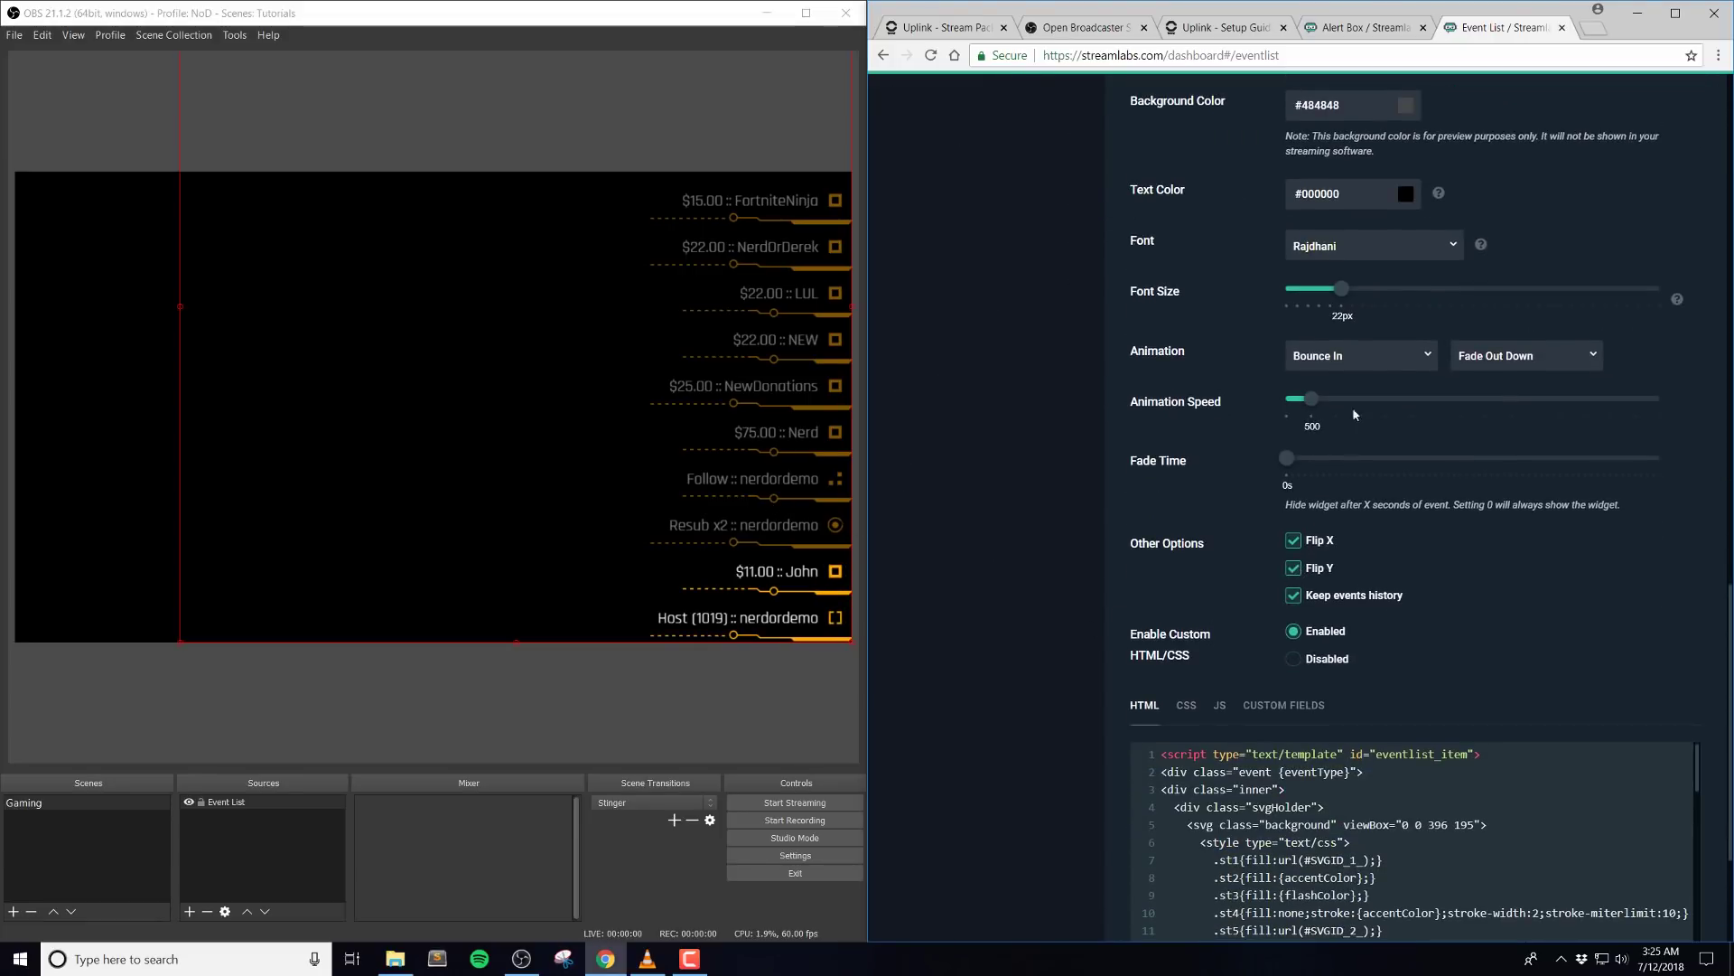
scroll(1496, 519, up, 4)
drag(1663, 375, 1425, 412)
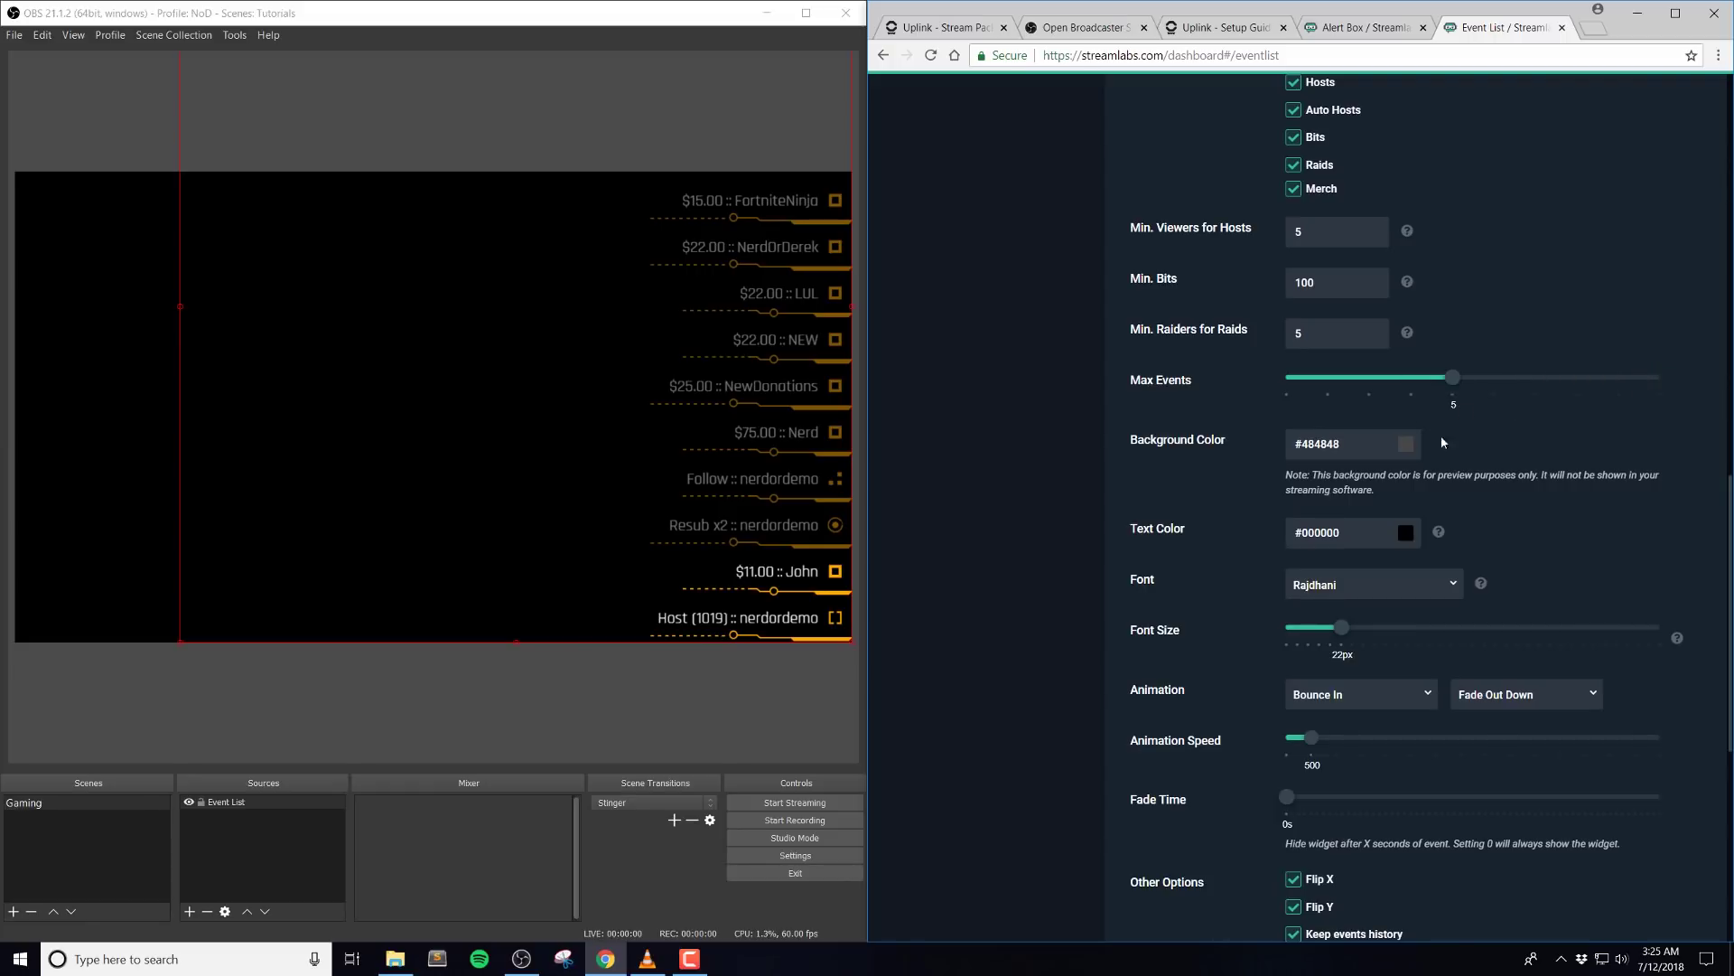
scroll(1440, 435, down, 7)
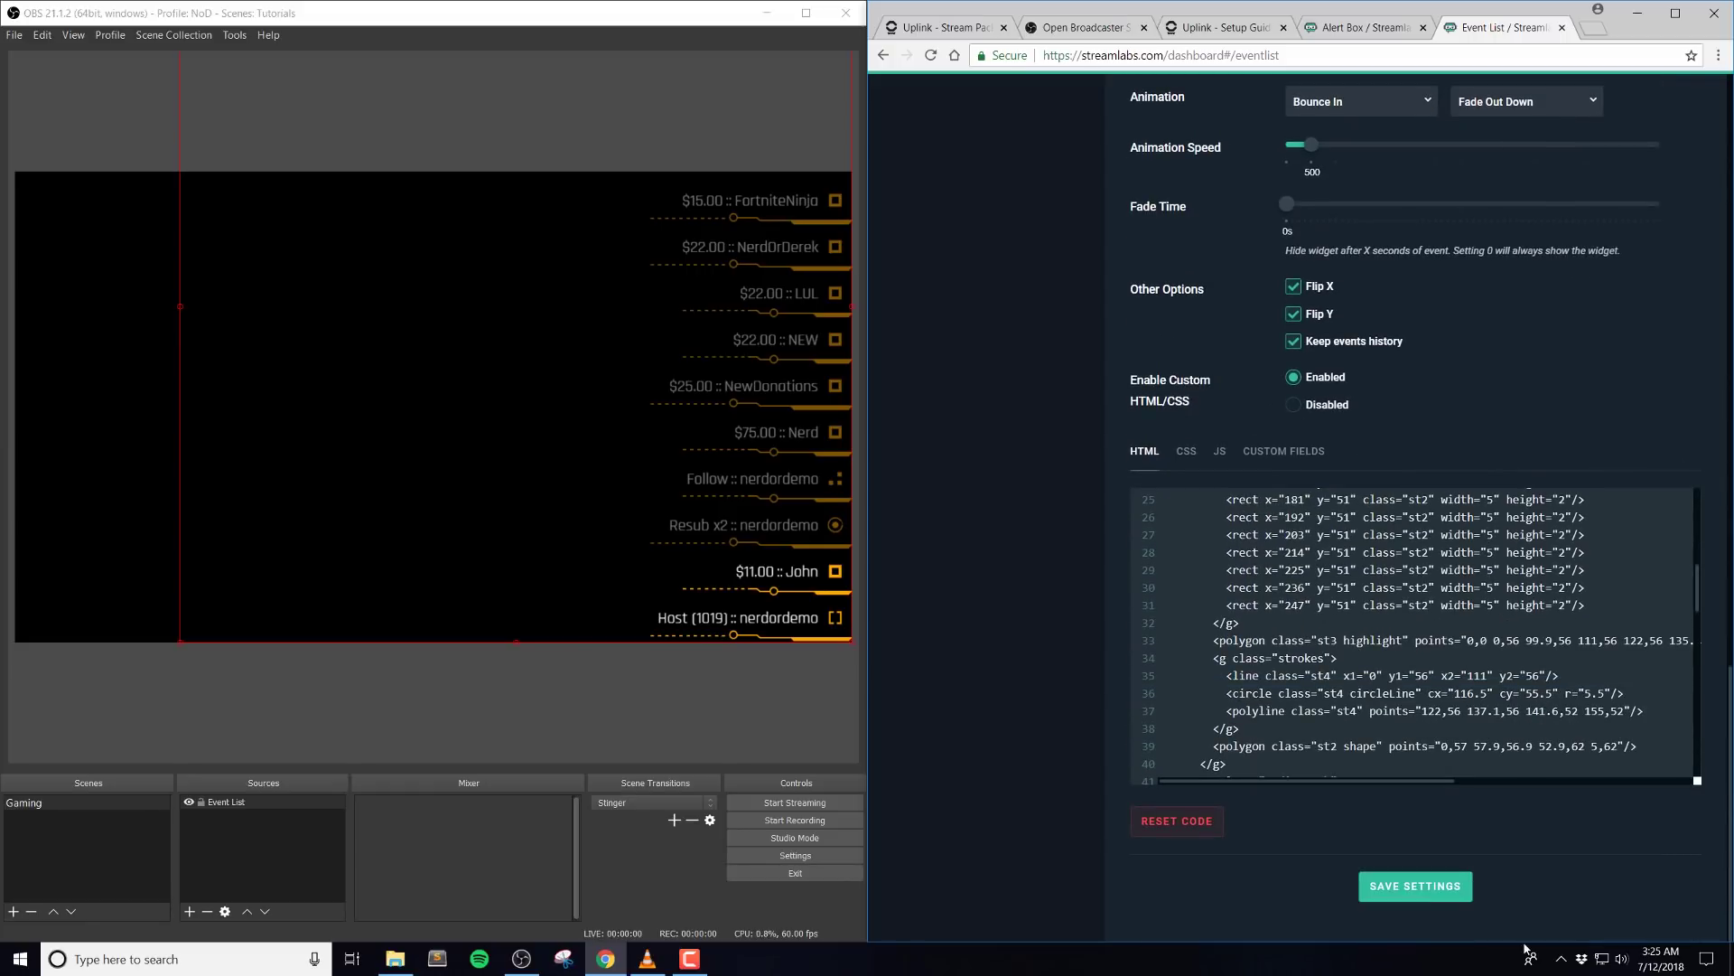
click(1446, 887)
click(1290, 450)
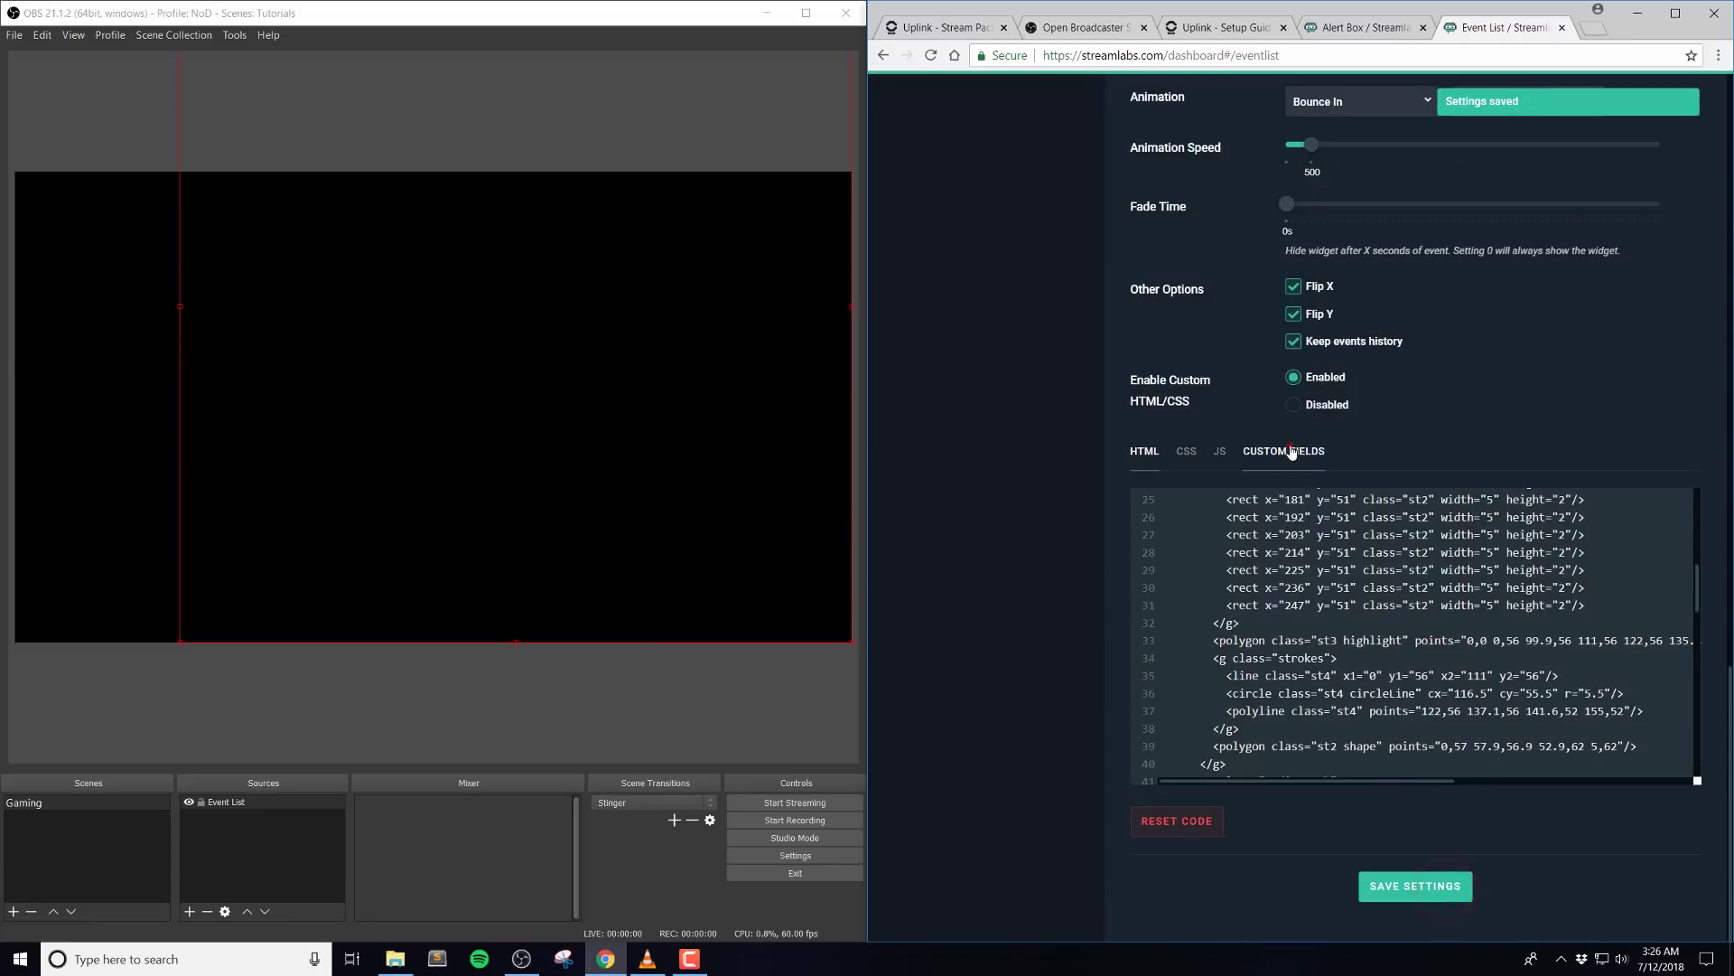
drag(758, 582, 644, 504)
Turn off Flip X and Flip Y, leaving the name colour unchanged.
click(1293, 288)
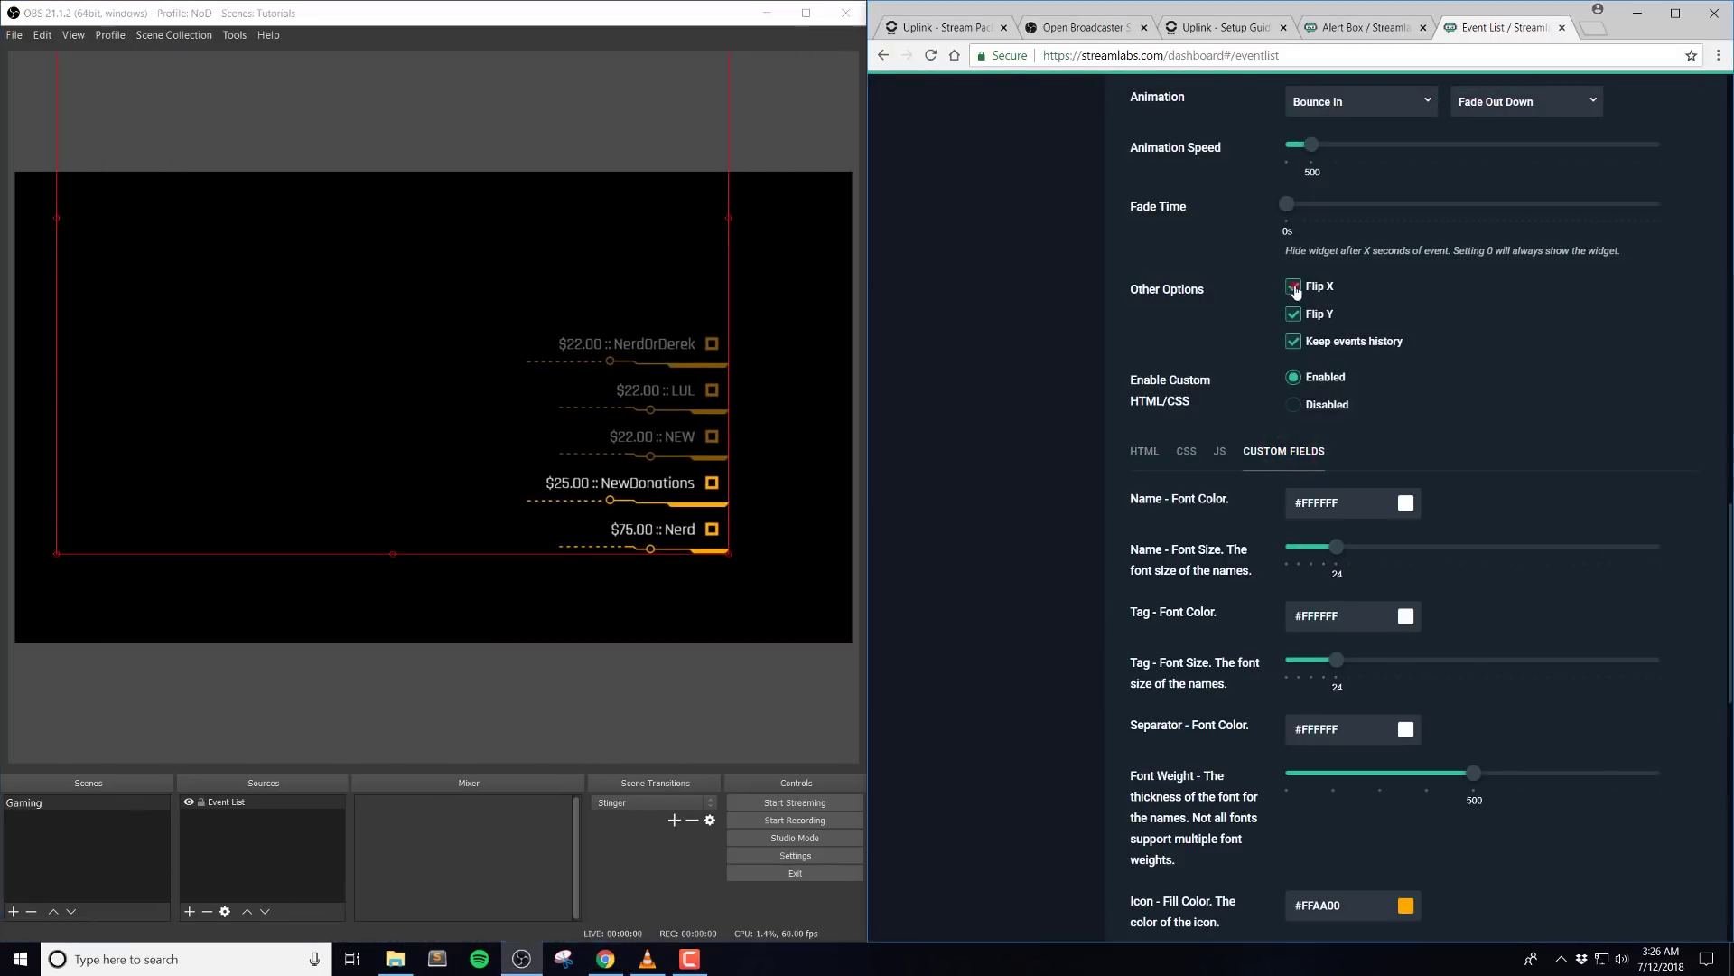
click(1294, 314)
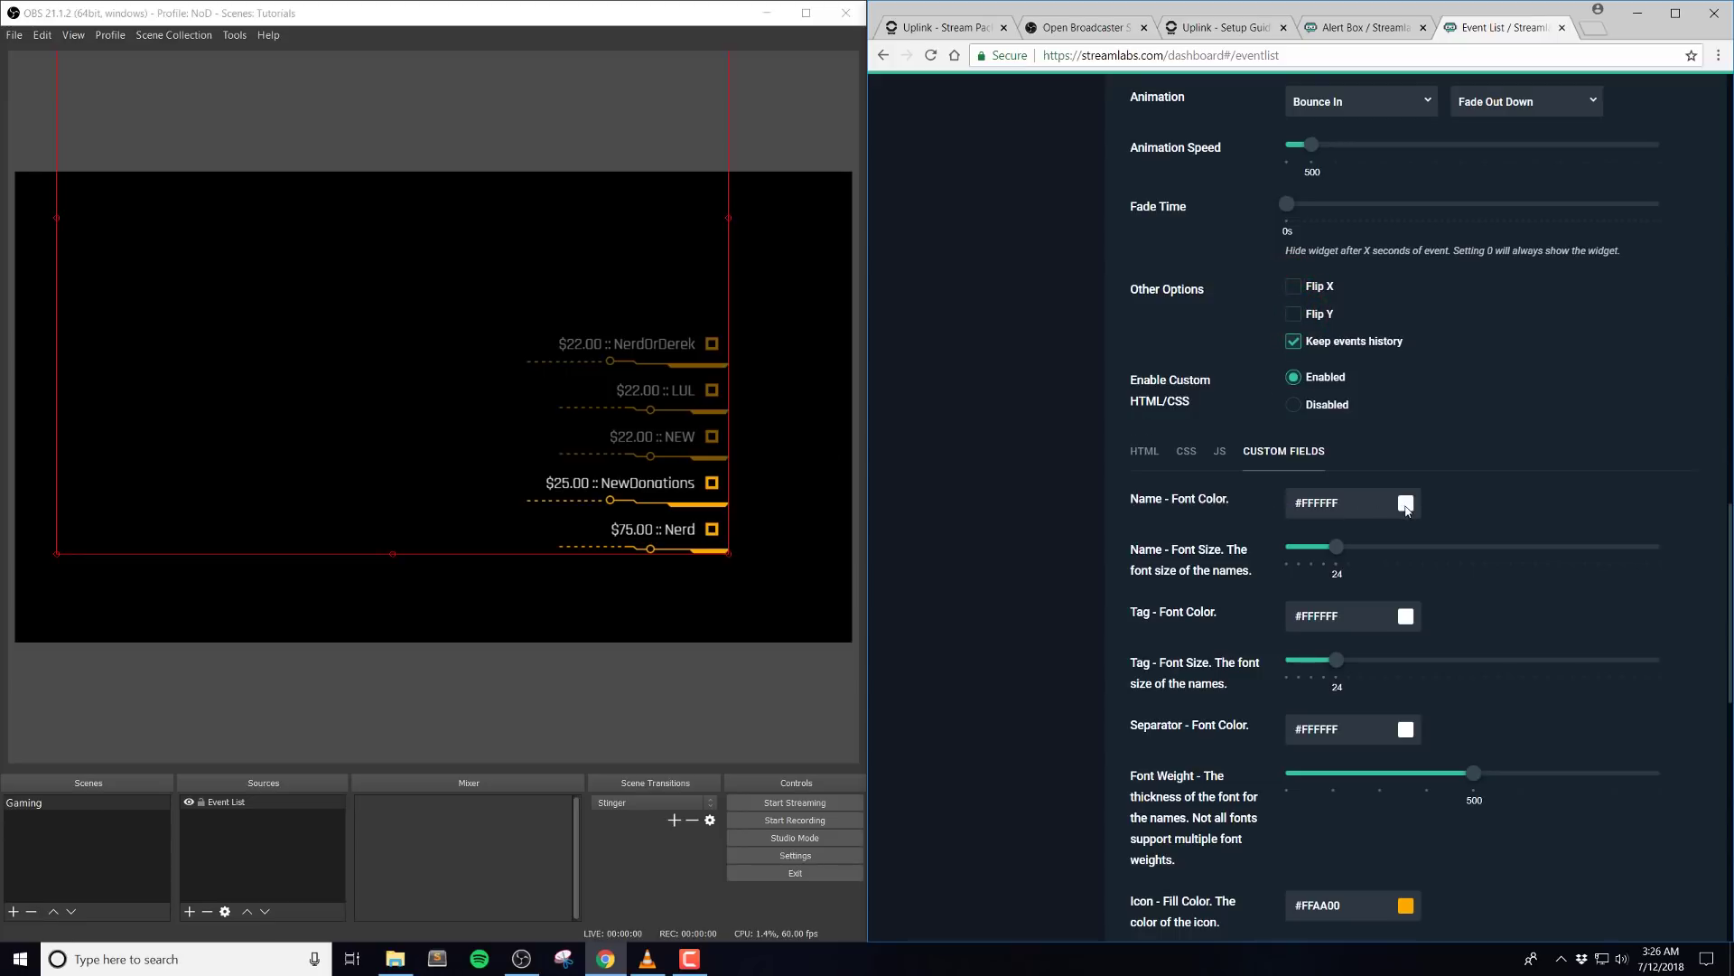
click(1406, 508)
click(1476, 476)
mouse_move(1336, 548)
mouse_down()
mouse_move(1649, 553)
mouse_move(1336, 569)
mouse_up()
Set the separator font colour to cyan #00C6FF and save the settings.
scroll(1193, 582, down, 3)
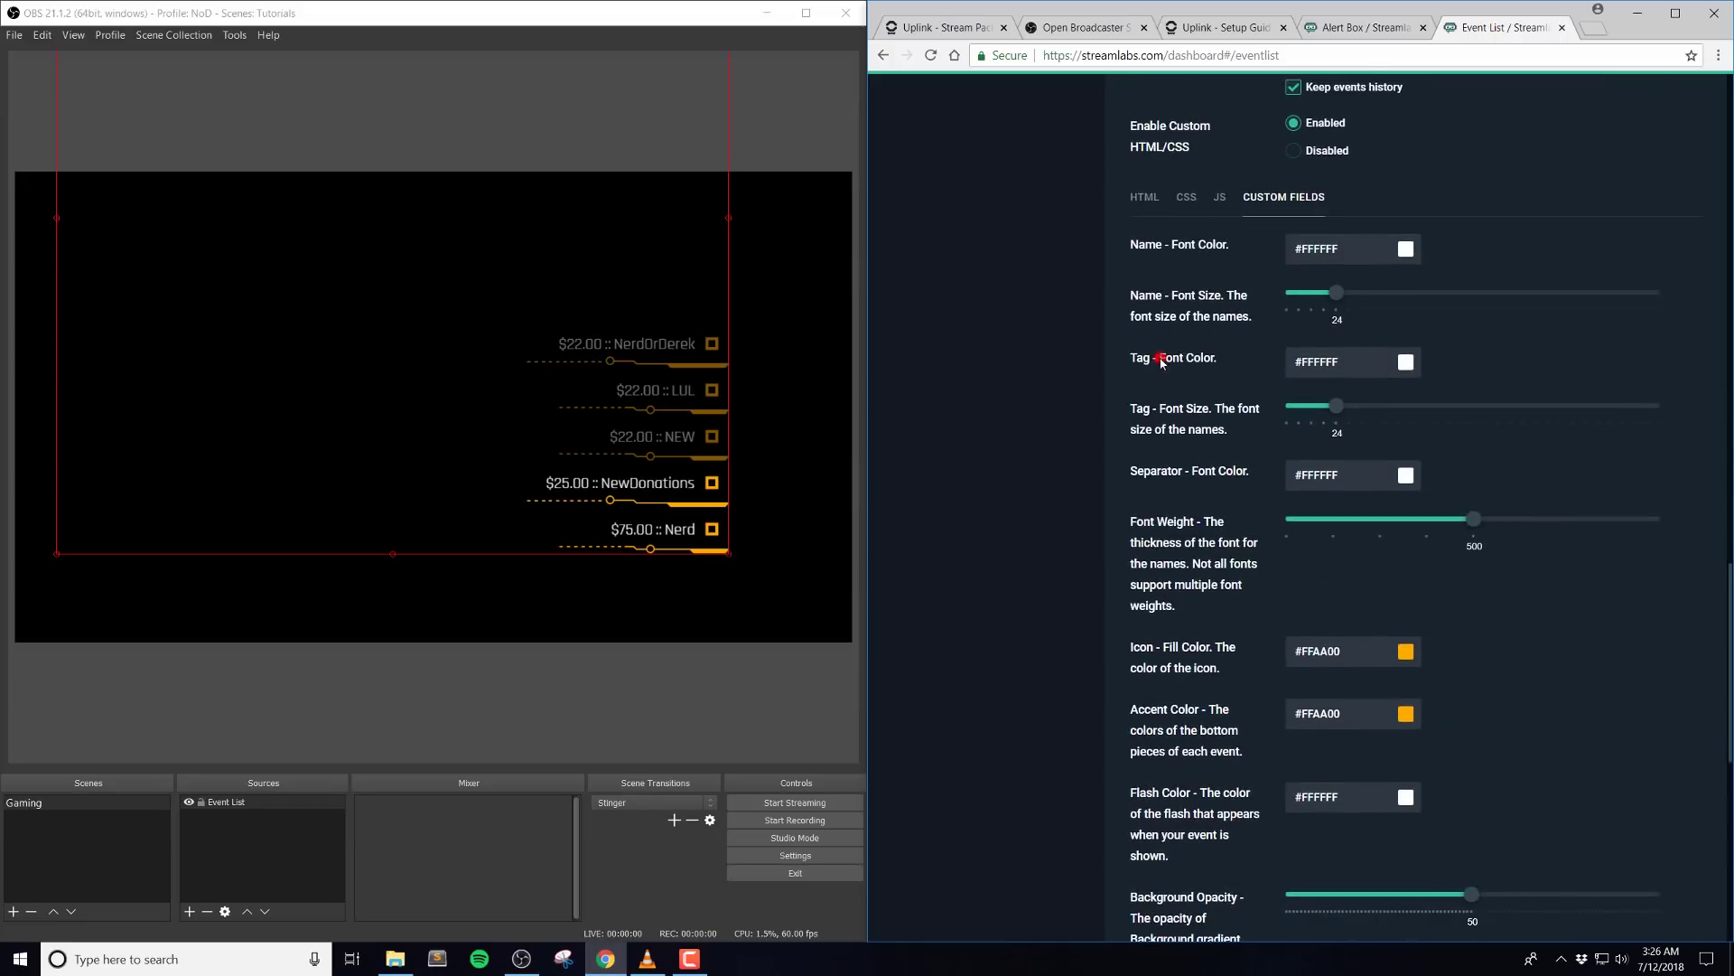
scroll(1154, 406, down, 2)
click(1405, 307)
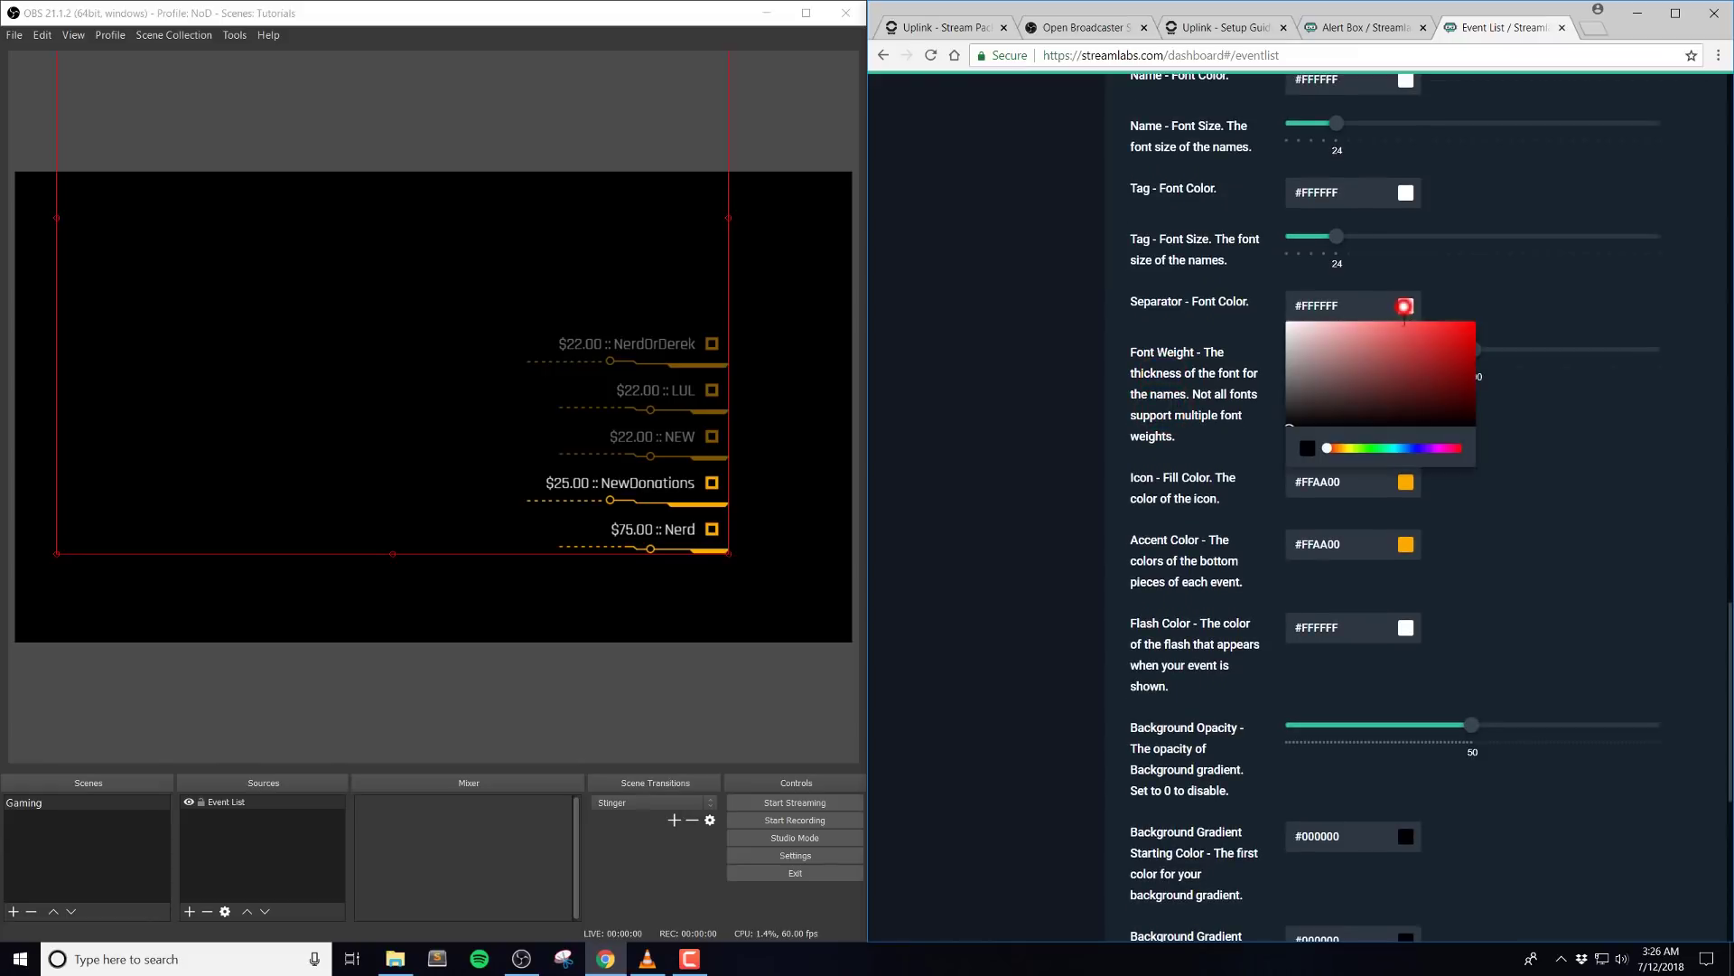
click(1399, 448)
click(1452, 336)
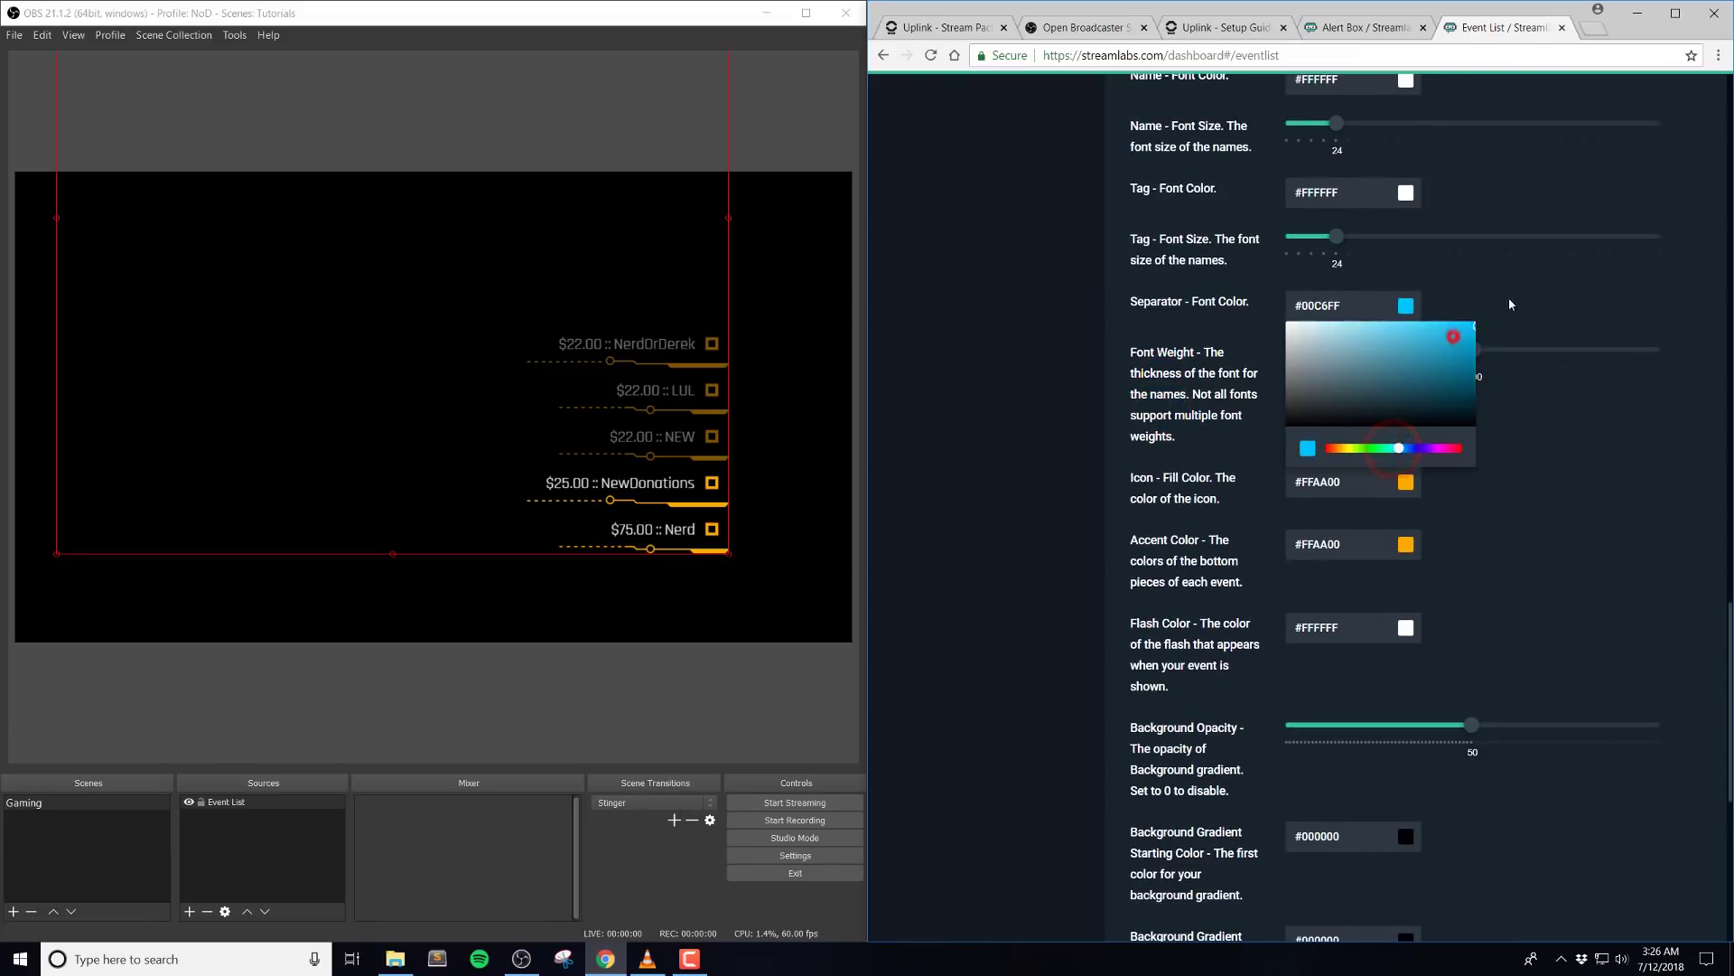
scroll(1066, 690, down, 7)
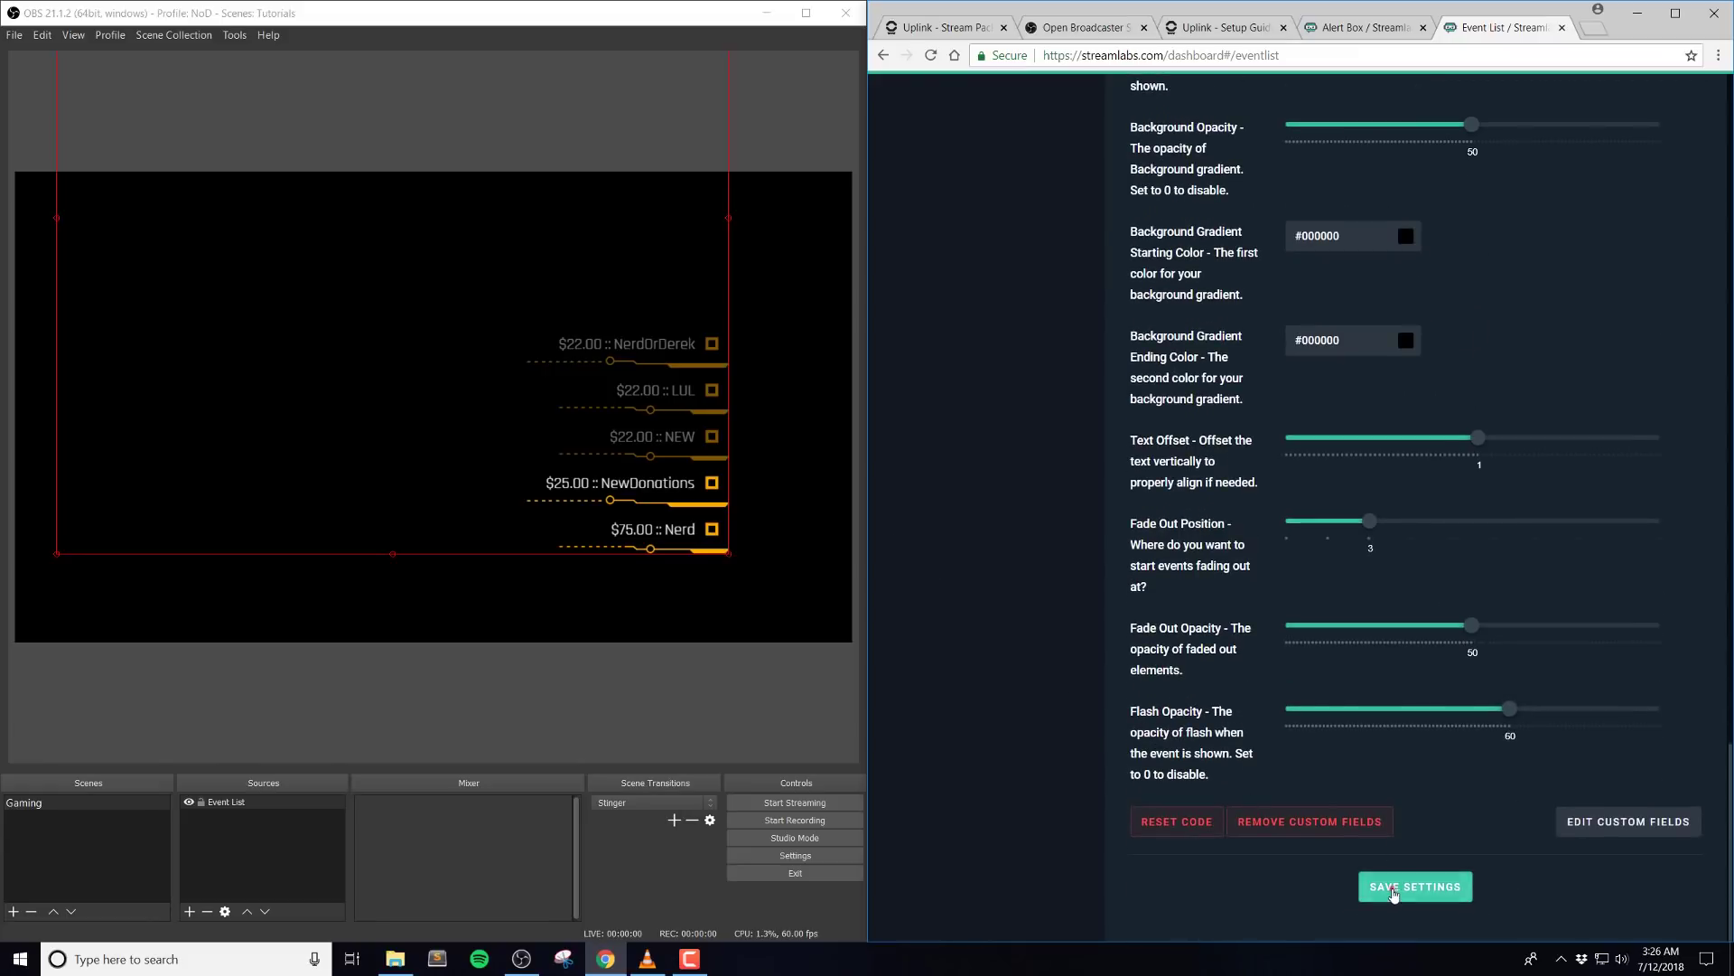
click(1393, 895)
click(398, 263)
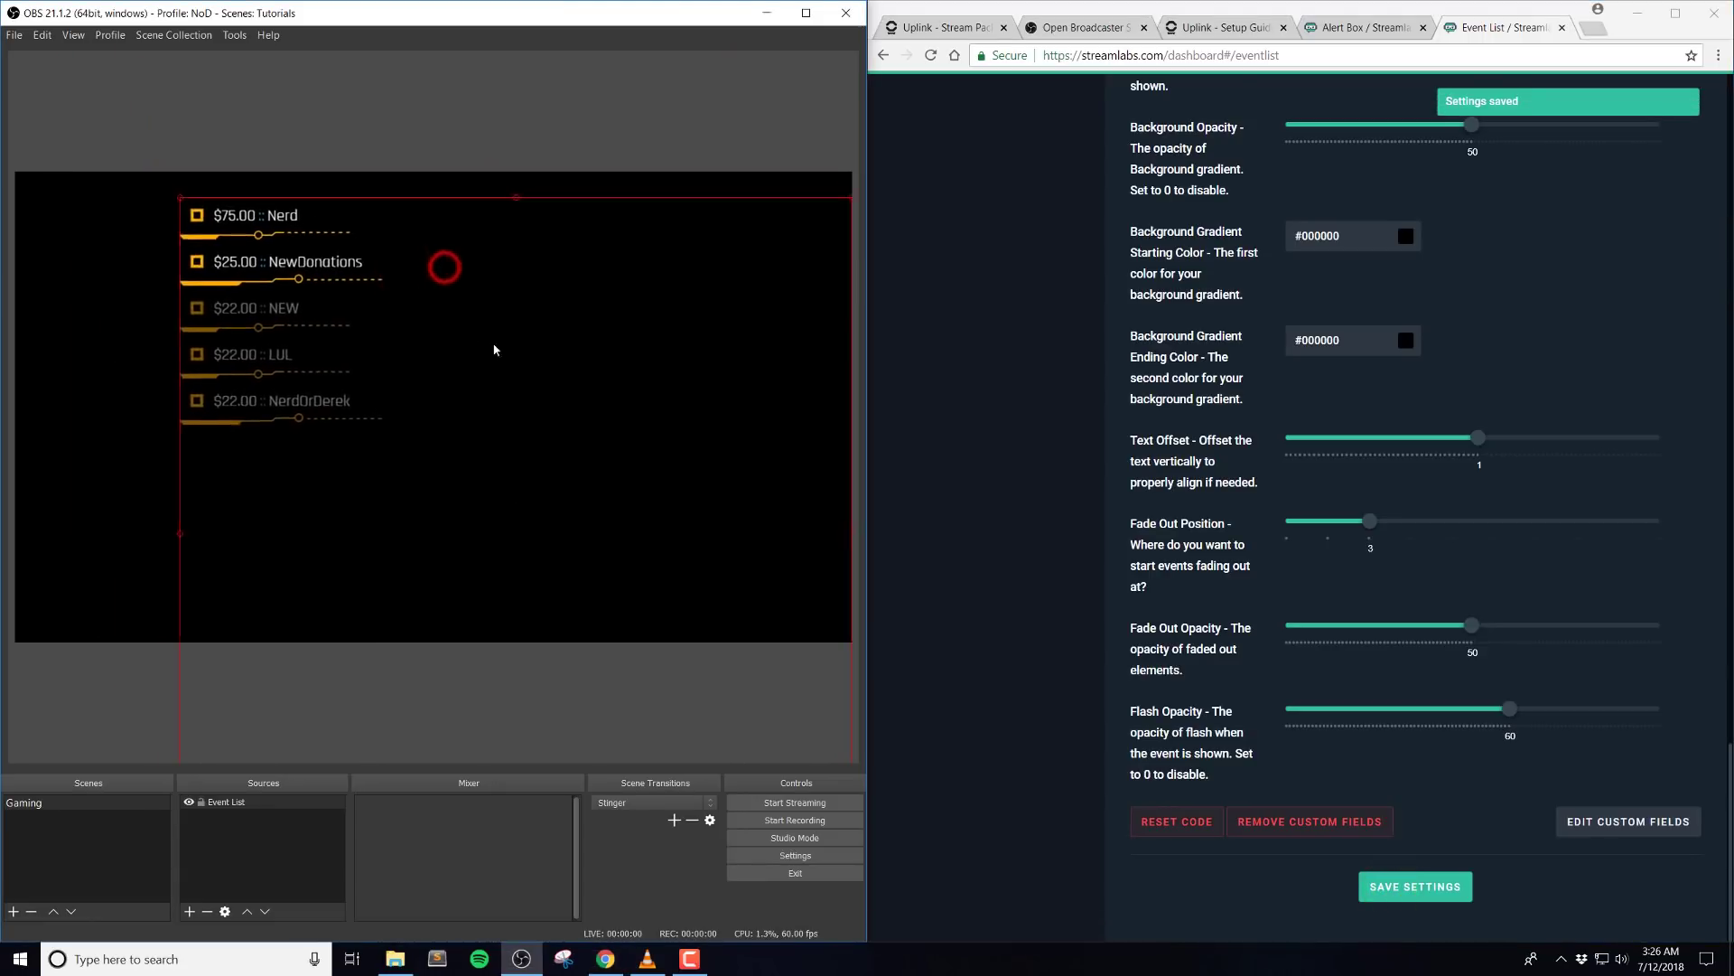
Shift the list right in the scene and set the icon fill colour to blue #00B2FF.
drag(494, 349, 548, 372)
drag(433, 306, 517, 359)
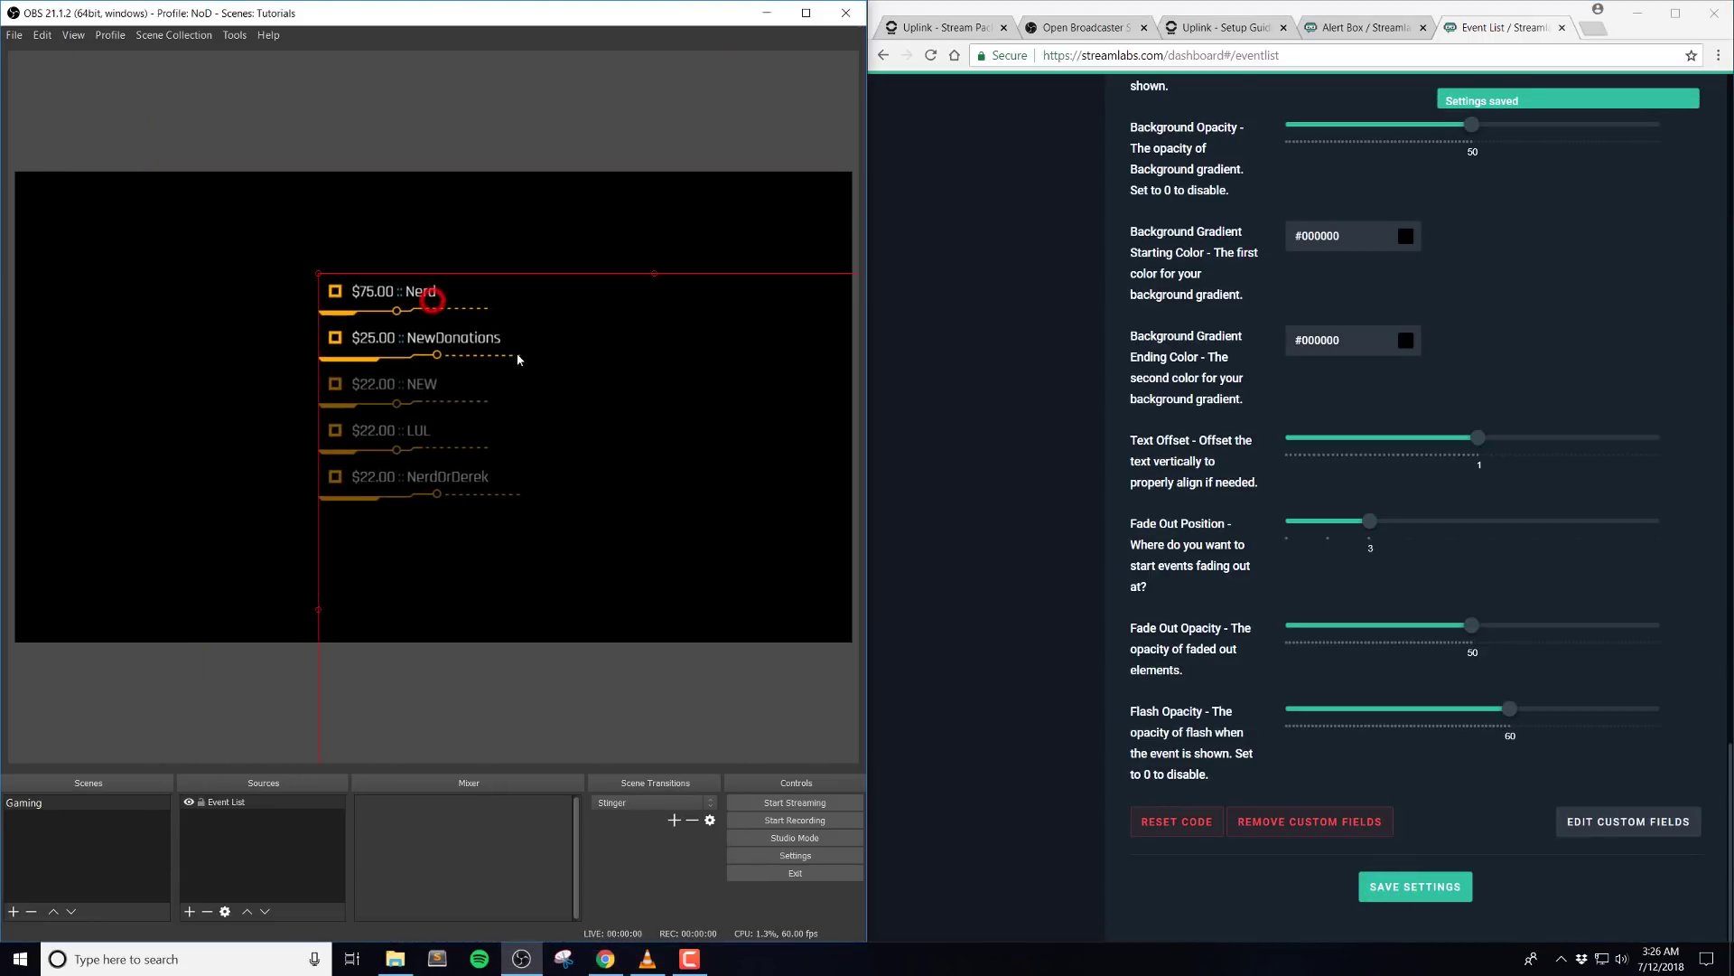
click(1012, 454)
scroll(1012, 454, up, 4)
scroll(1011, 456, up, 2)
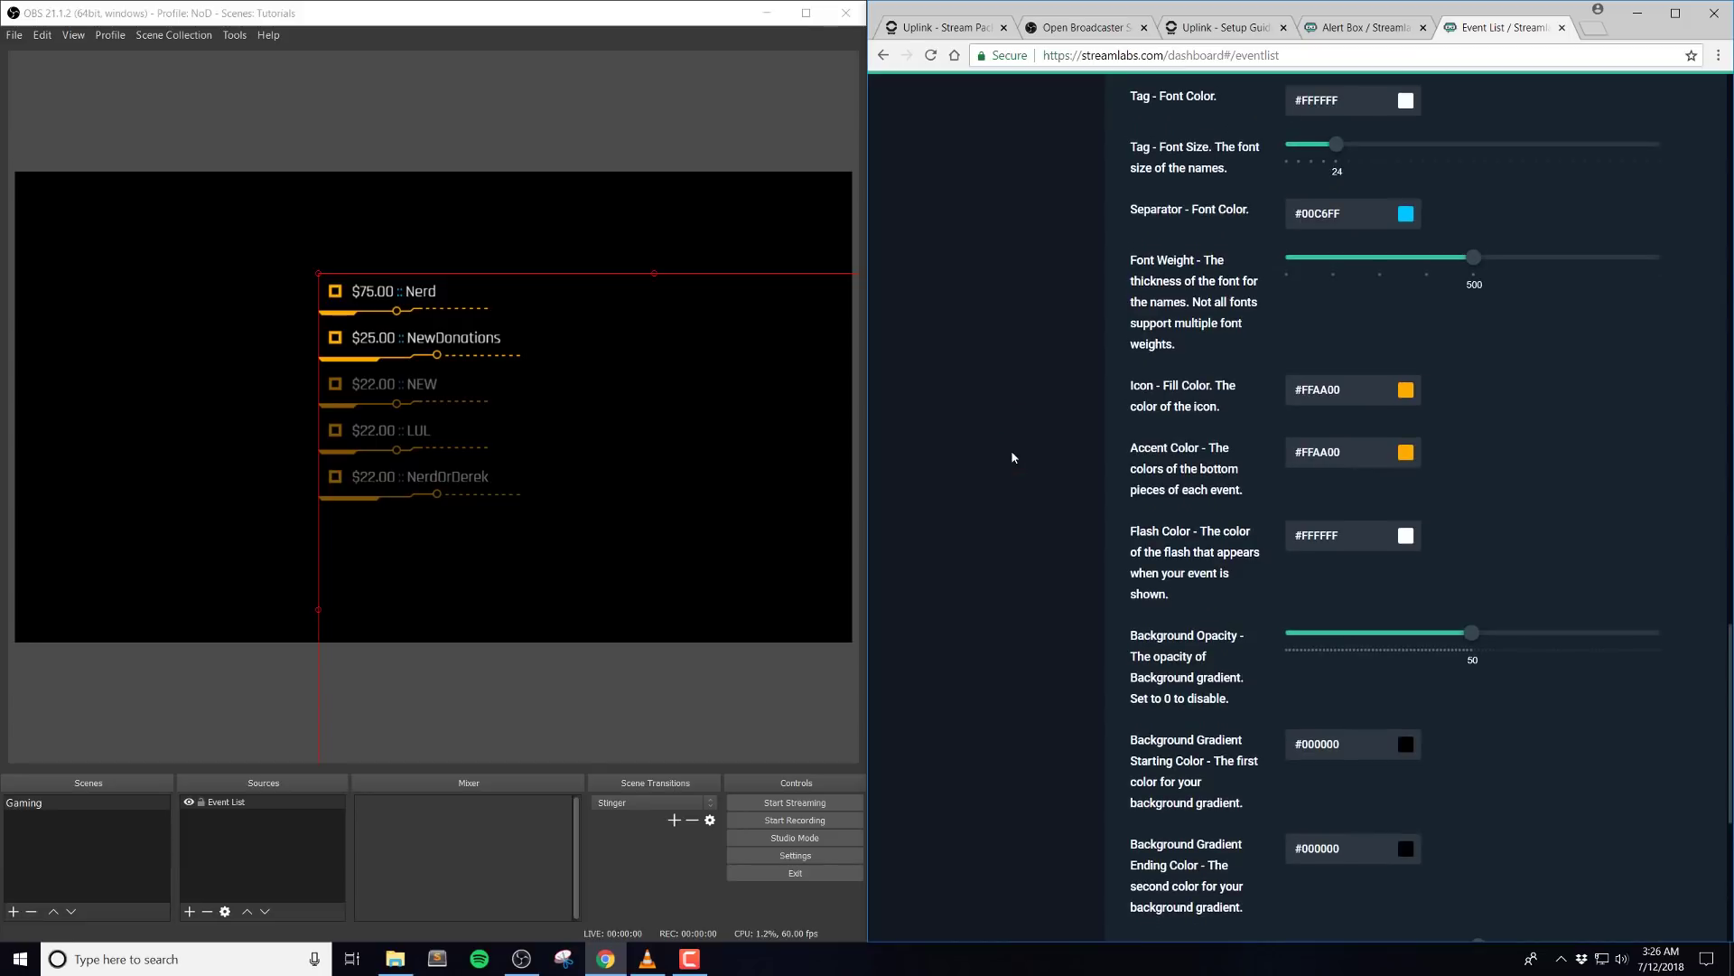
mouse_move(1474, 257)
mouse_down()
mouse_move(1665, 260)
mouse_move(1469, 274)
mouse_up()
click(1405, 390)
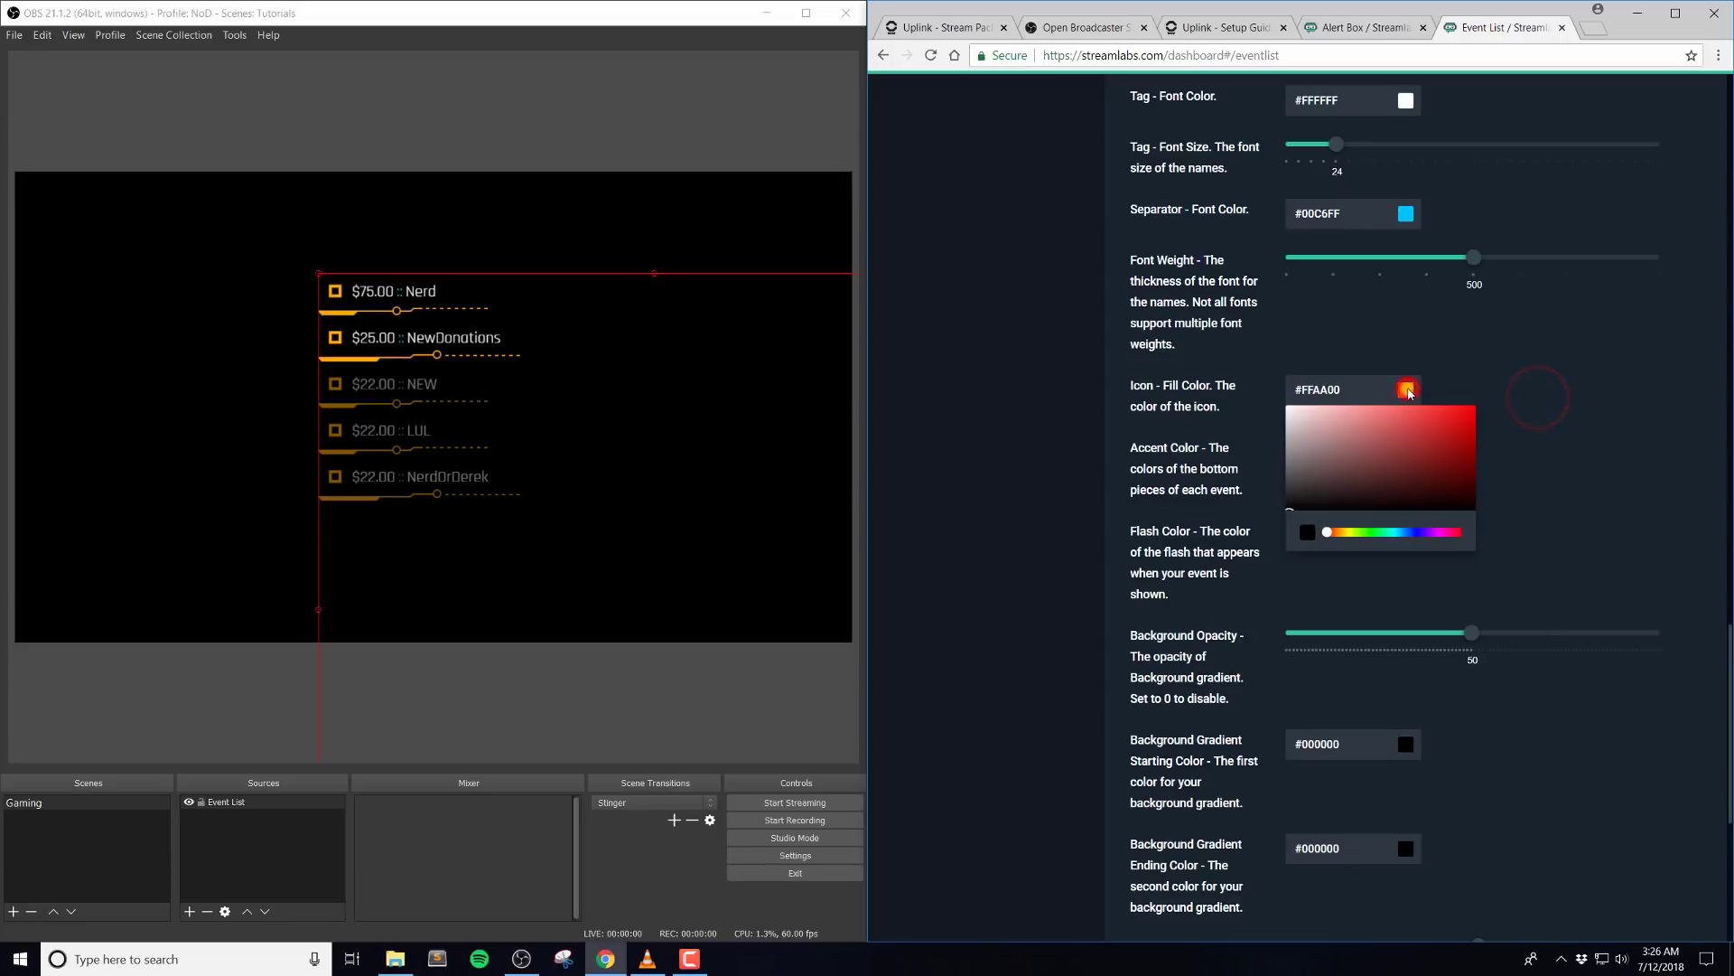
click(1404, 532)
click(1564, 368)
Set the accent colour to green #00FFA6 and save the new colours.
scroll(1470, 412, down, 1)
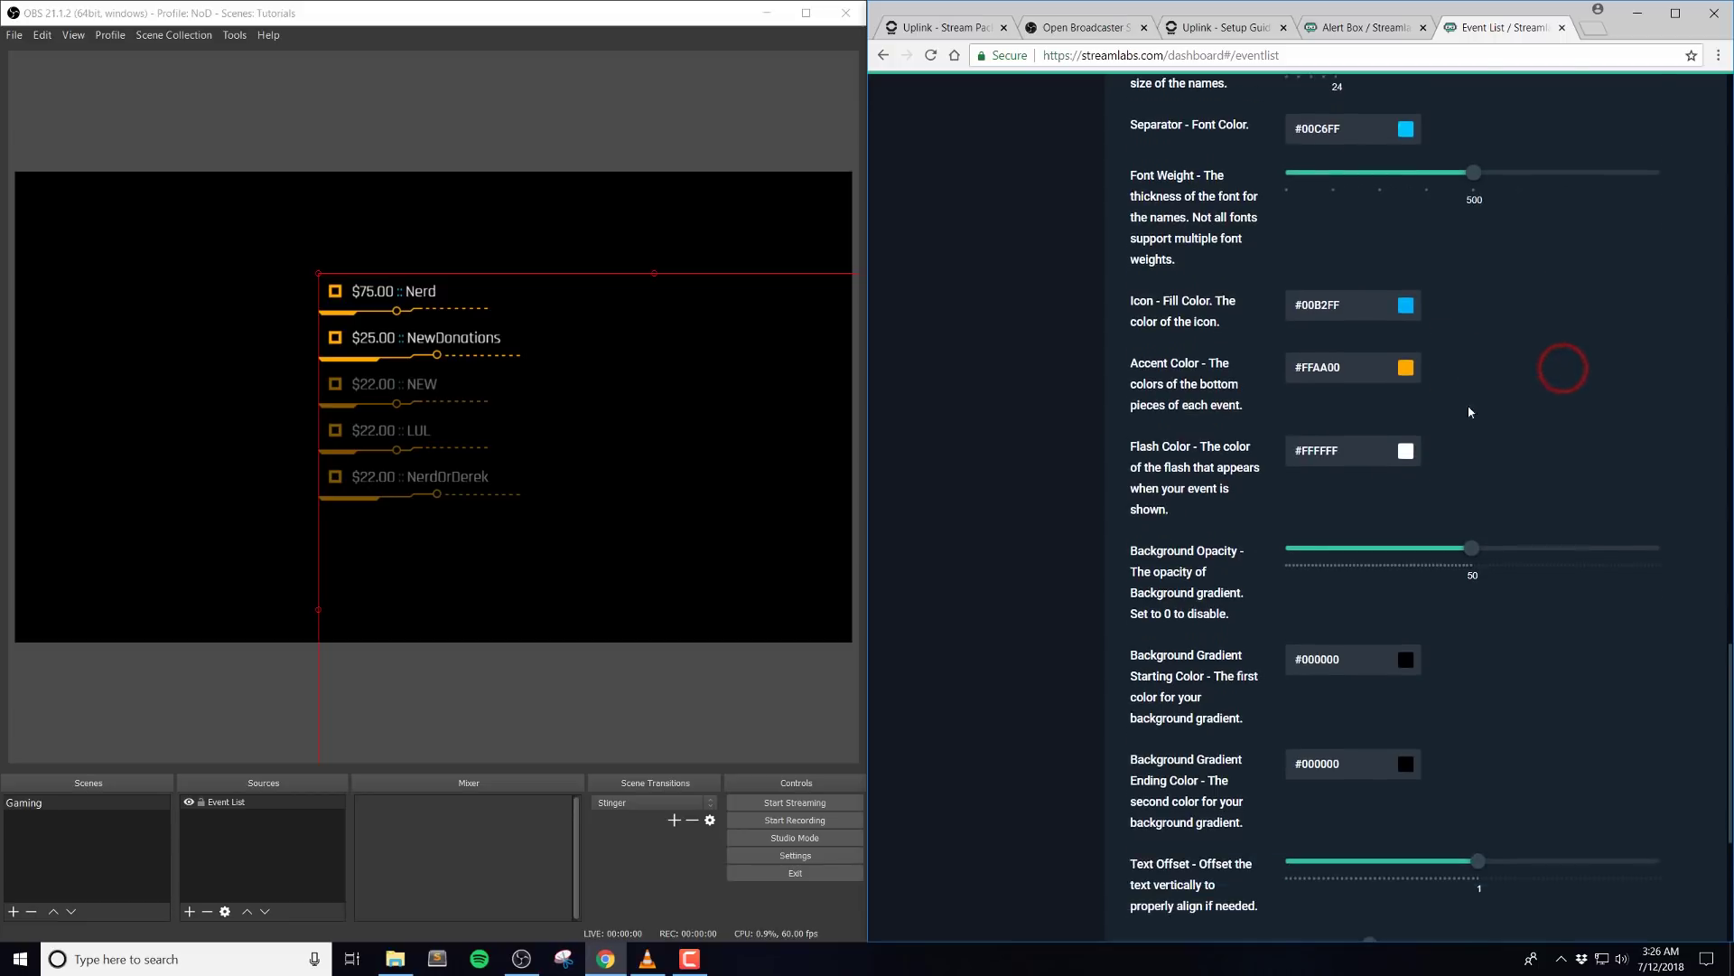
click(1406, 368)
drag(1364, 509, 1378, 515)
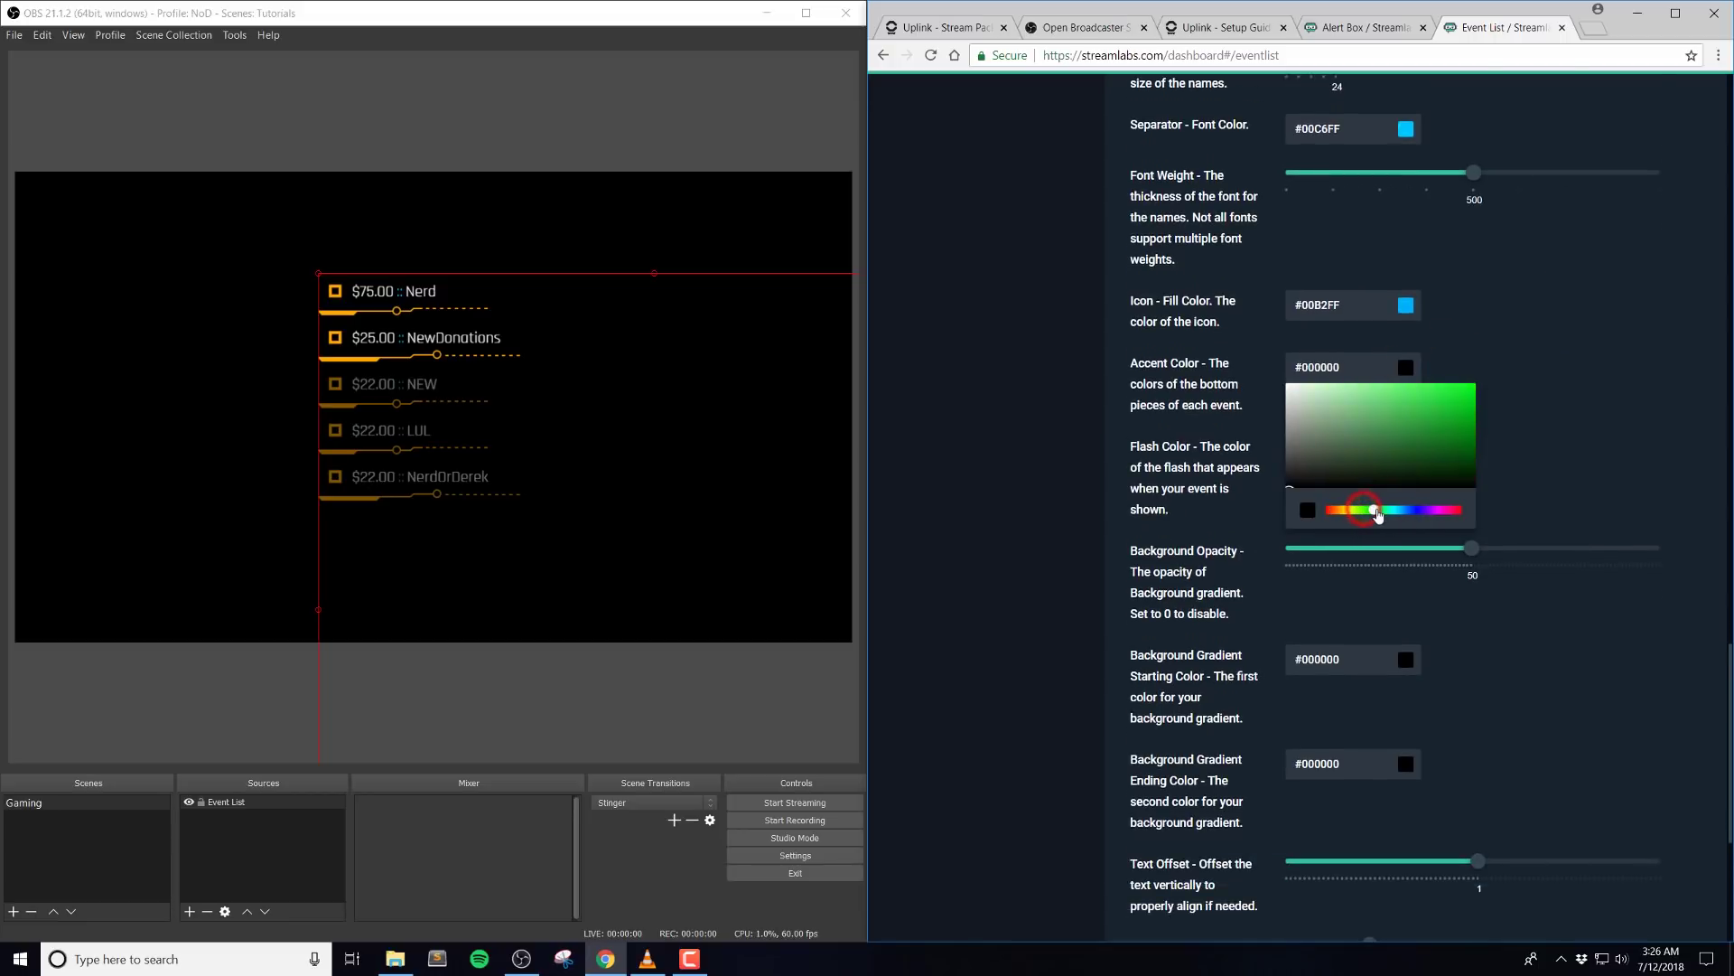
click(1581, 318)
scroll(1581, 318, down, 5)
click(1446, 893)
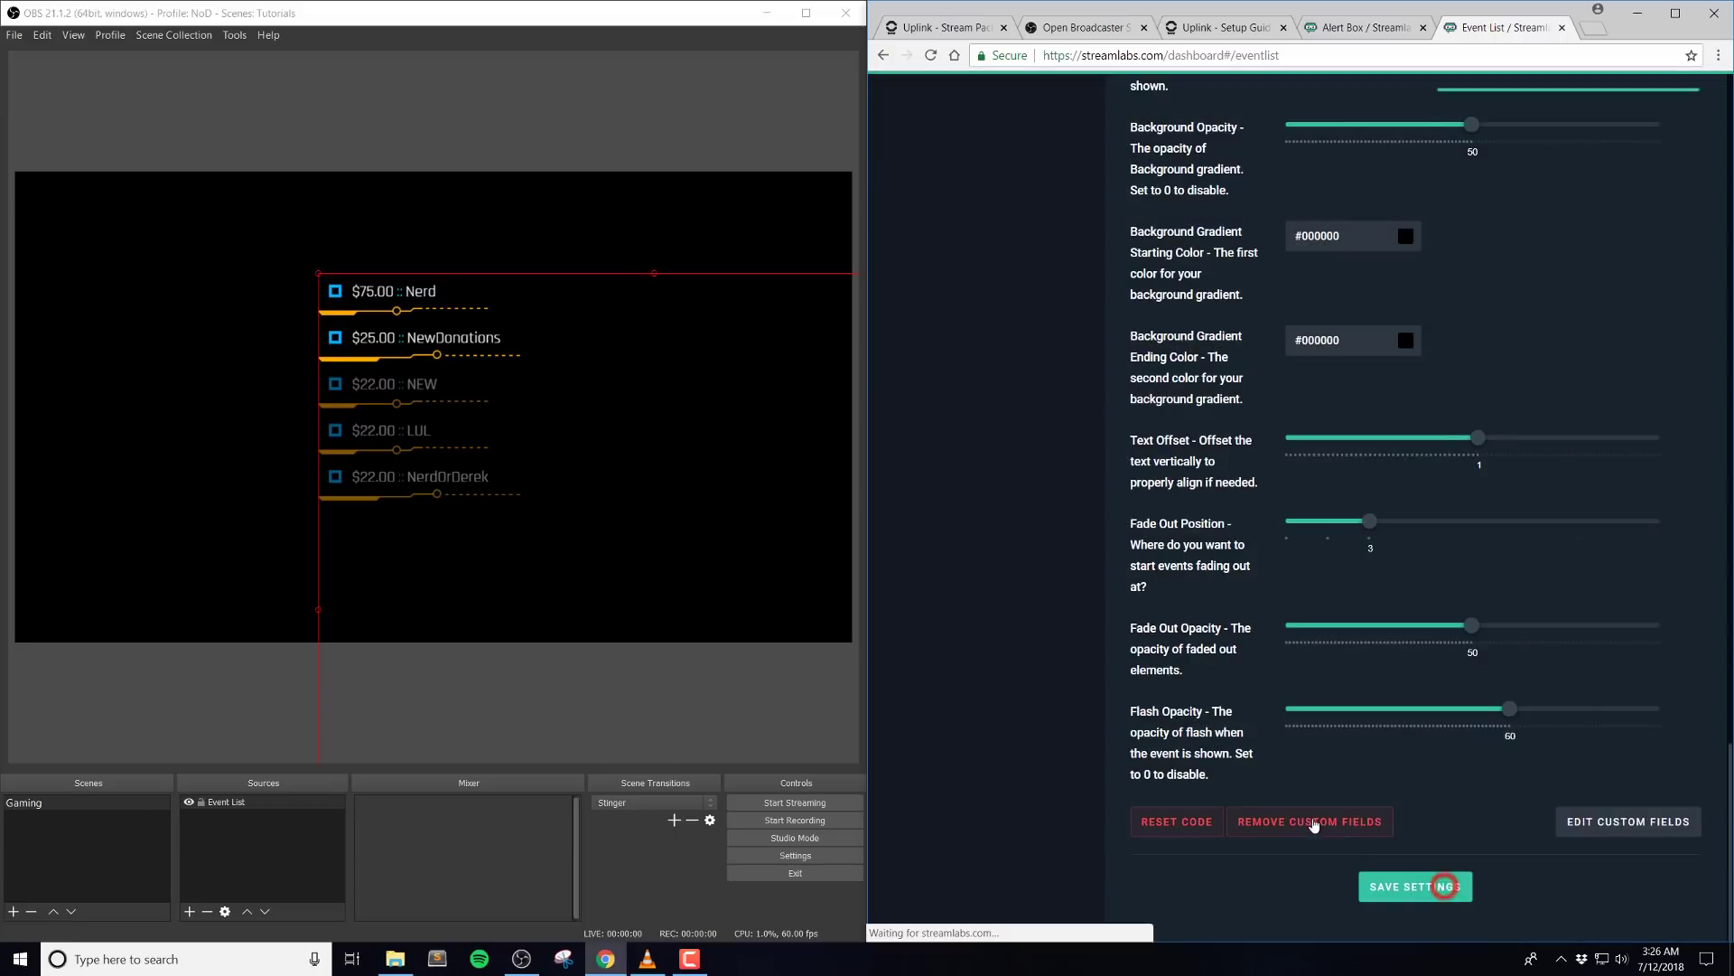
Set the flash colour to red #FF0000 and save.
scroll(1138, 633, up, 4)
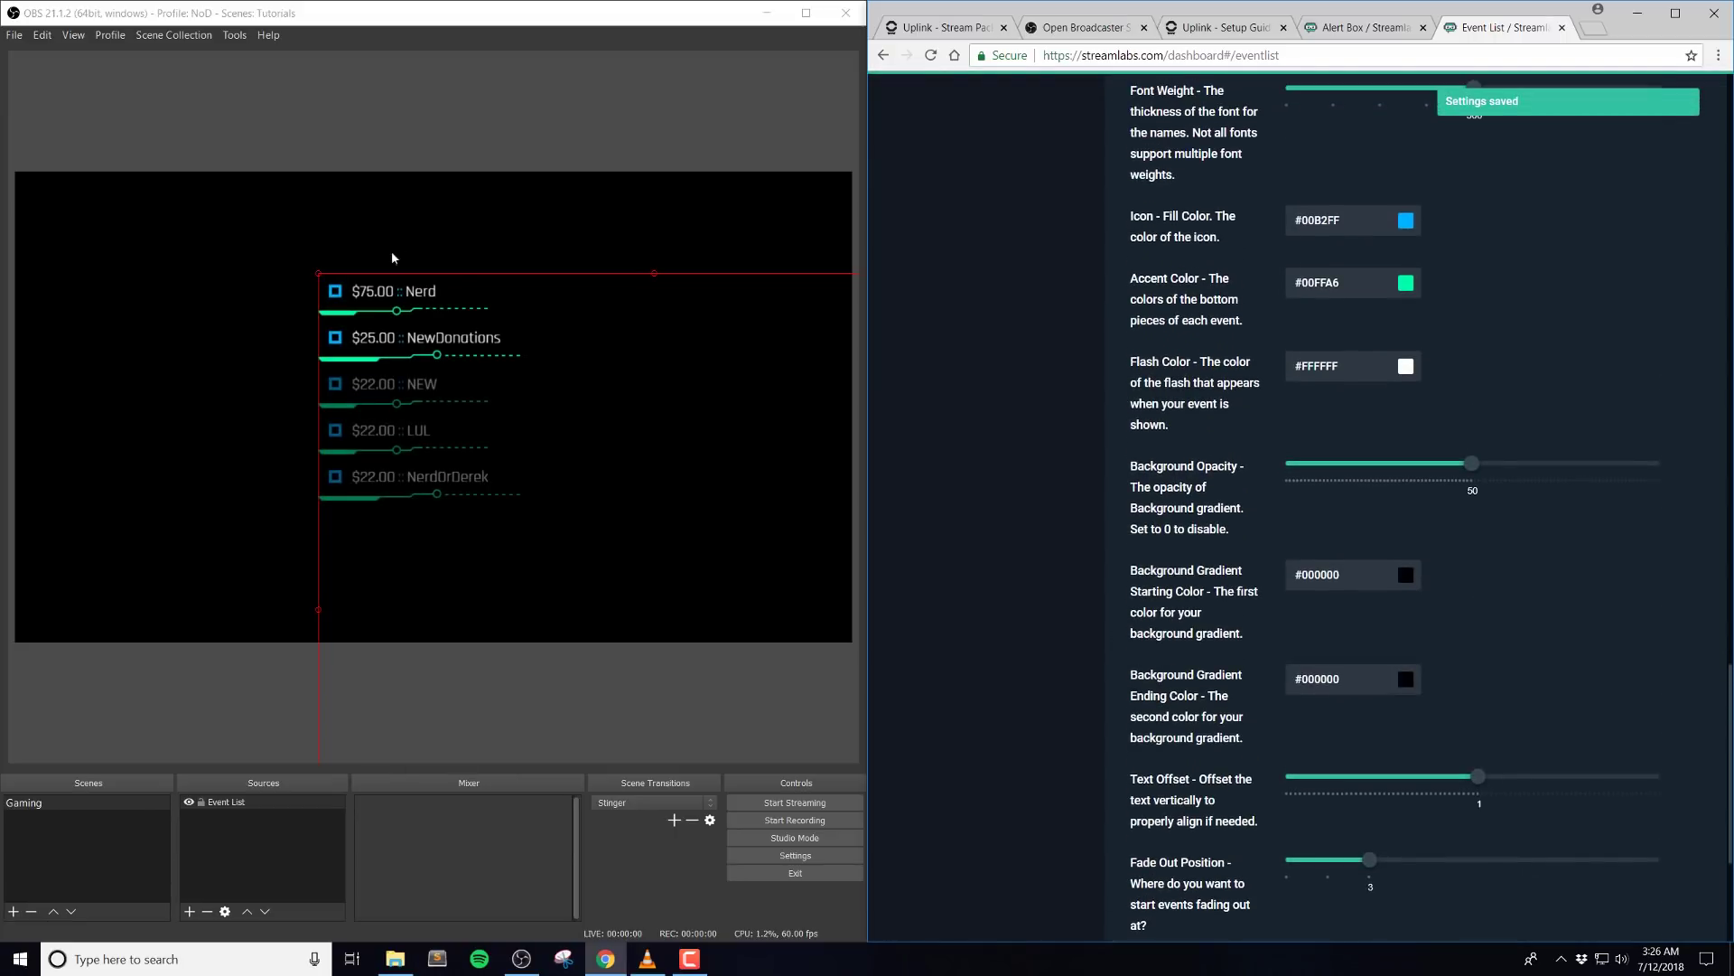
click(524, 129)
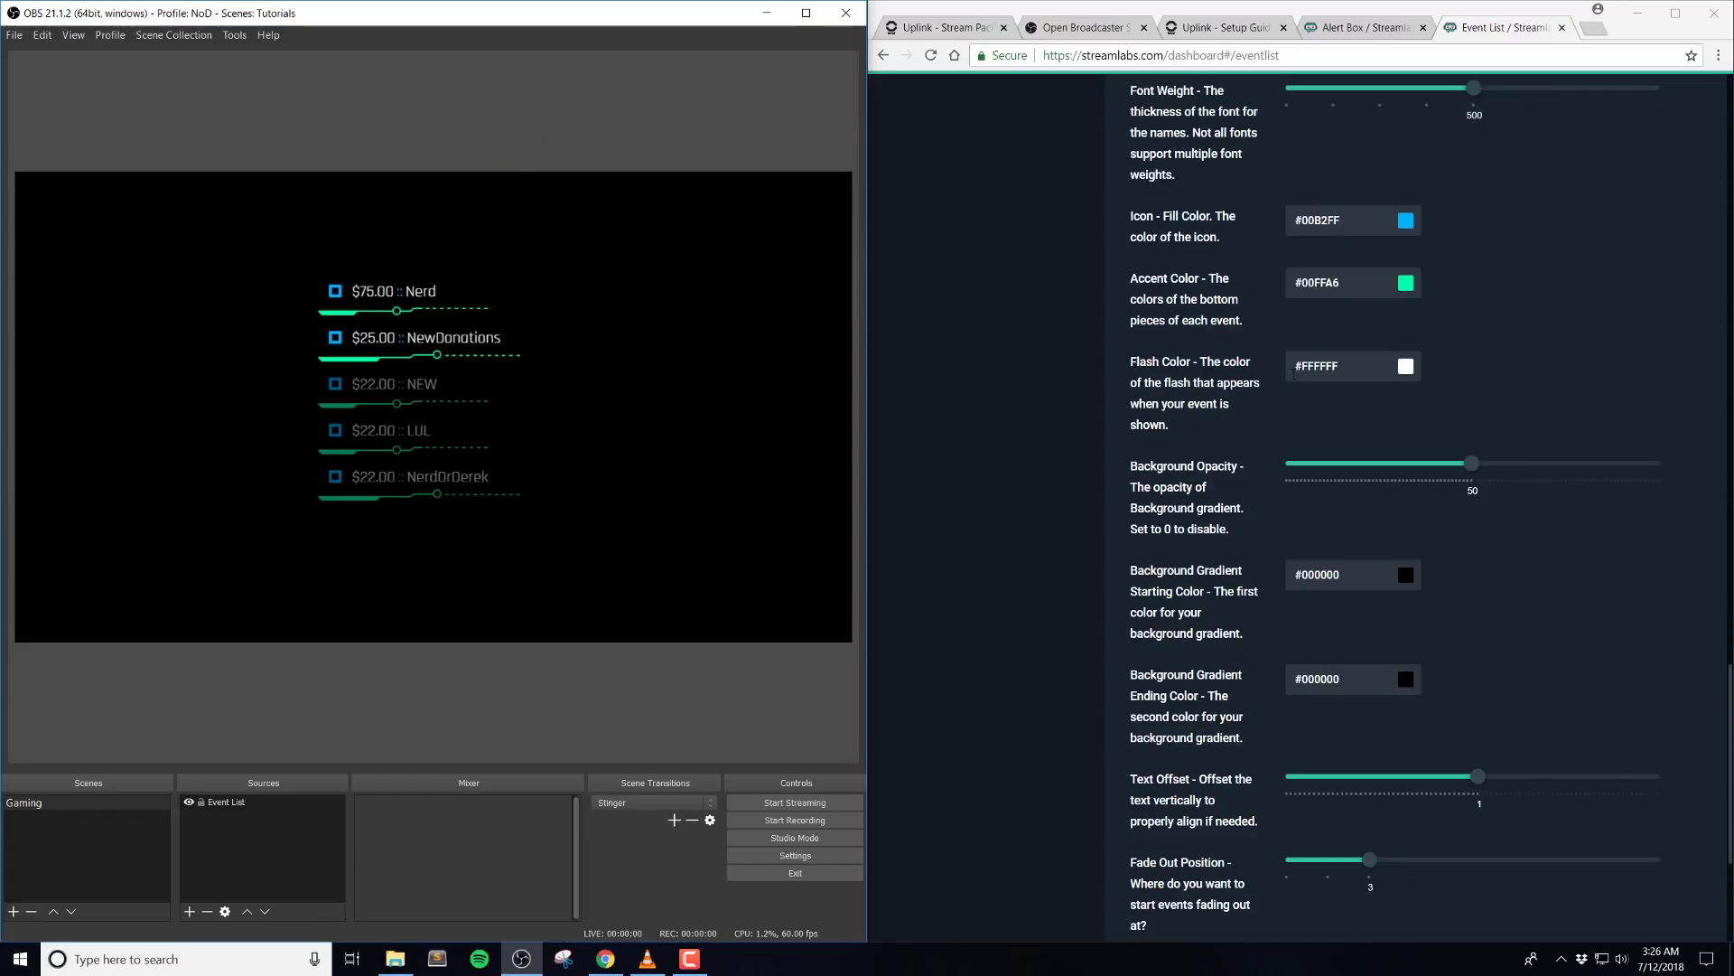
click(1406, 366)
click(1428, 406)
click(1587, 313)
scroll(1536, 451, down, 4)
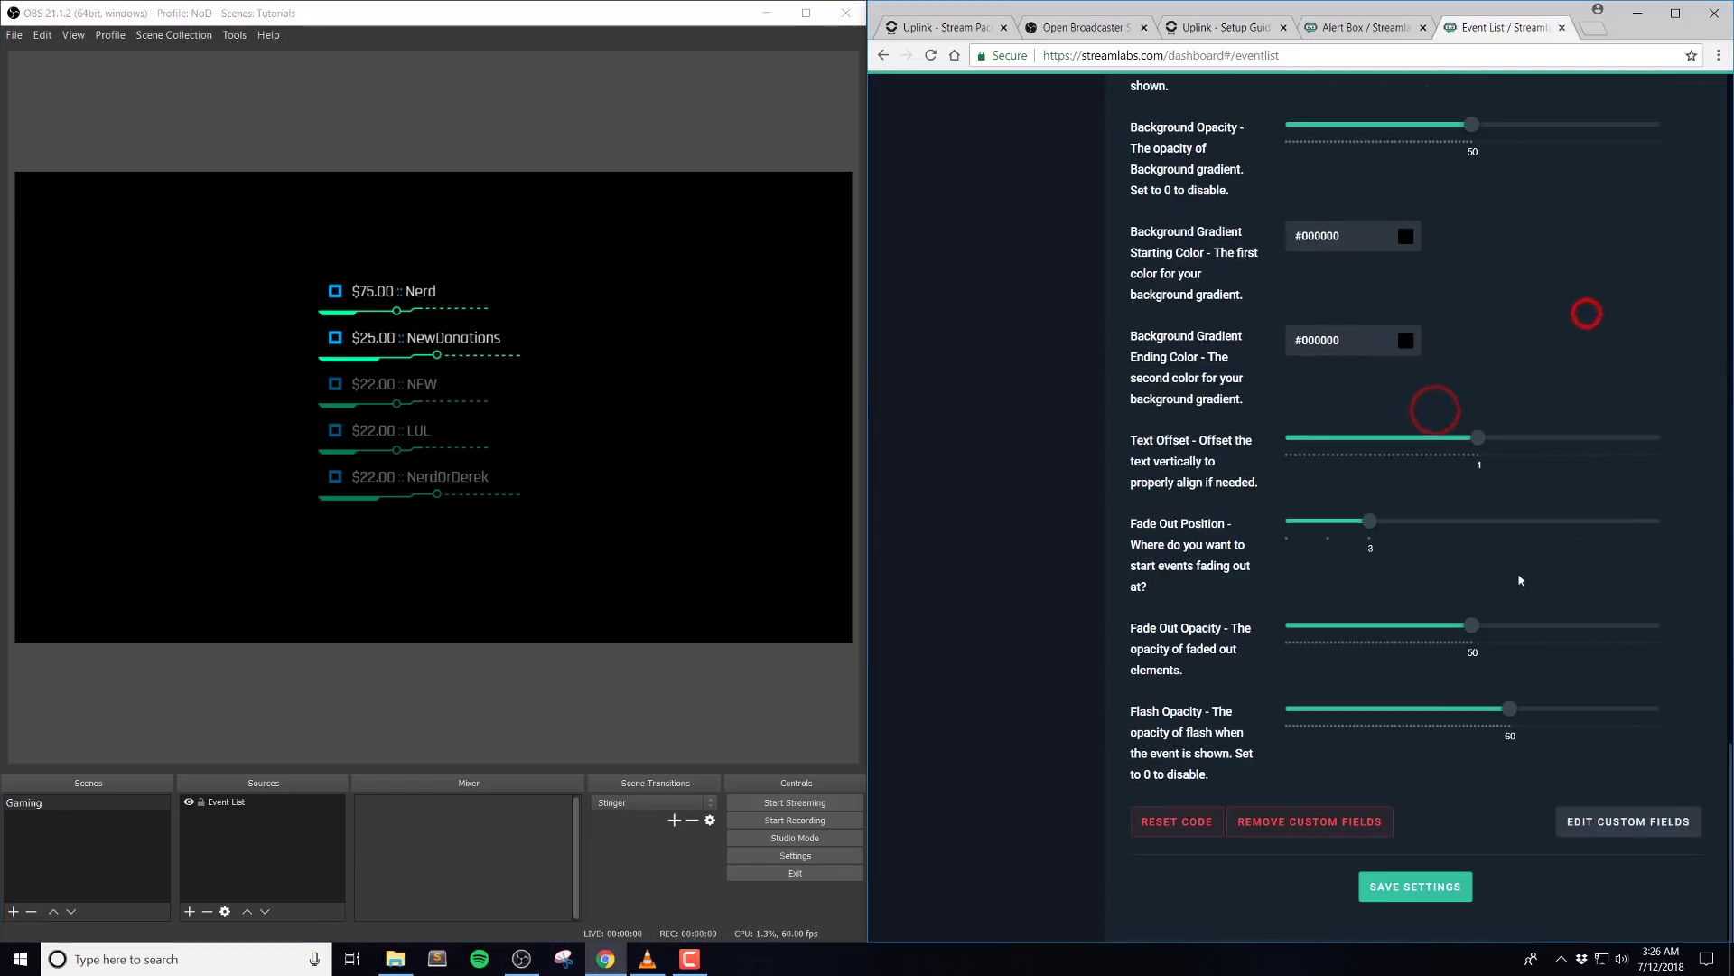
click(1393, 901)
Fire test follow, subscription, donation and hosting alerts to fill the restyled event list.
scroll(1637, 623, up, 15)
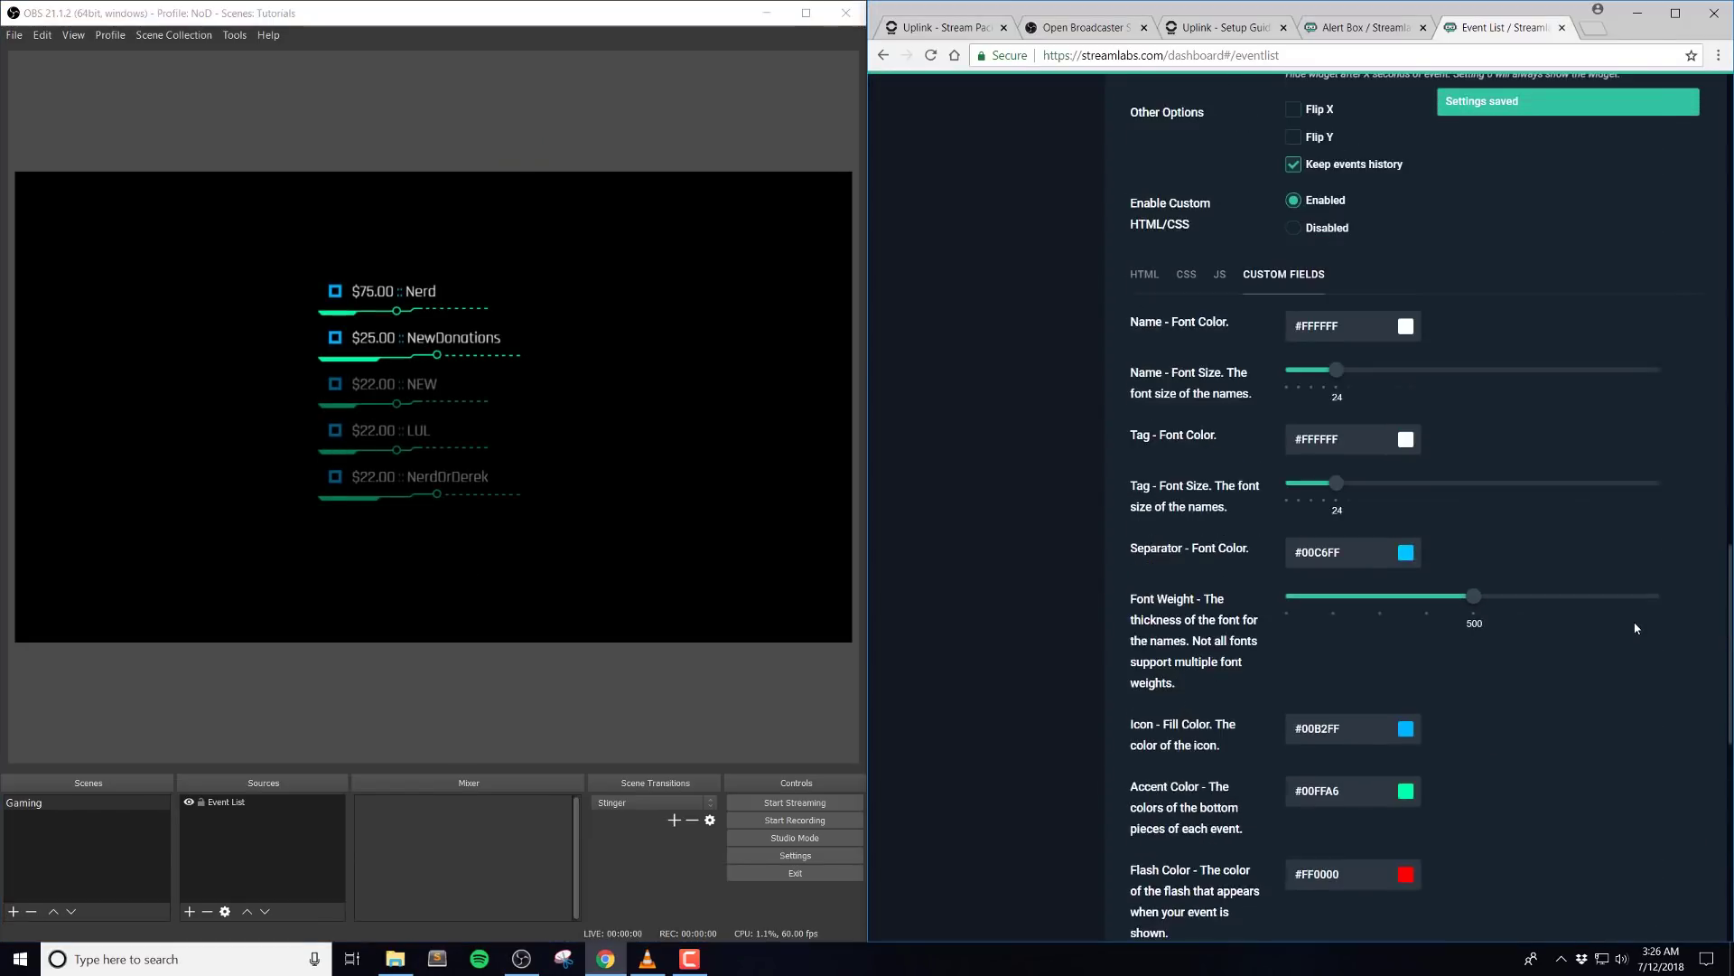
scroll(1207, 555, up, 10)
click(1150, 208)
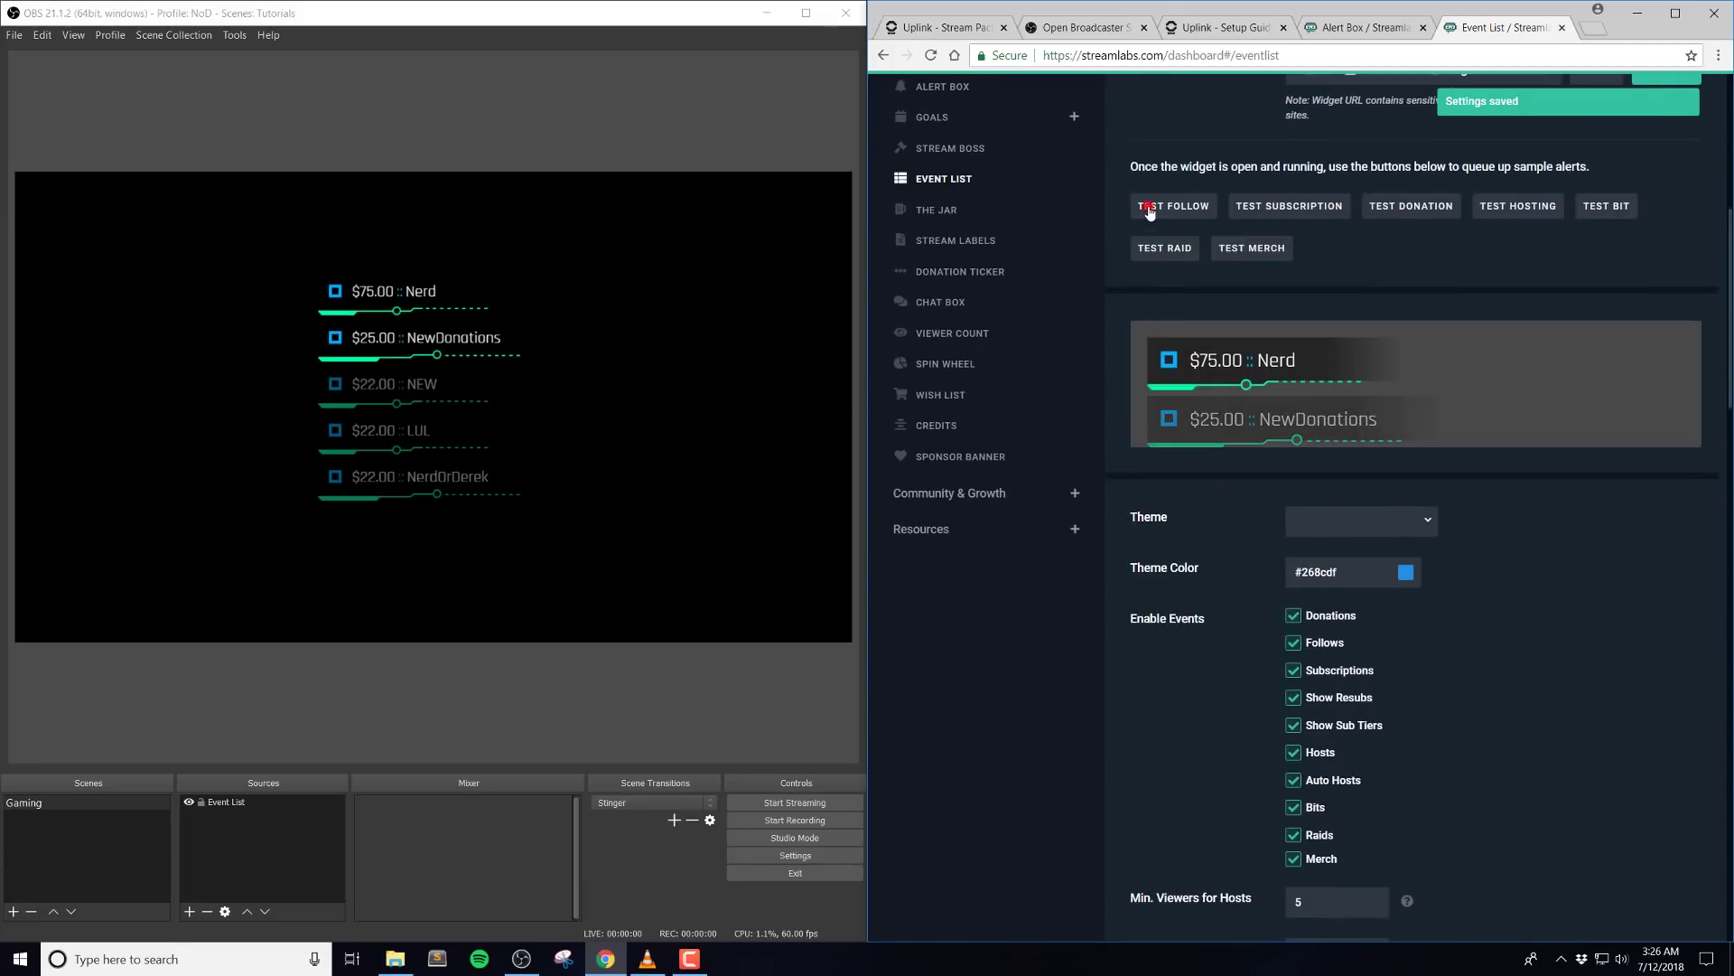
click(1260, 210)
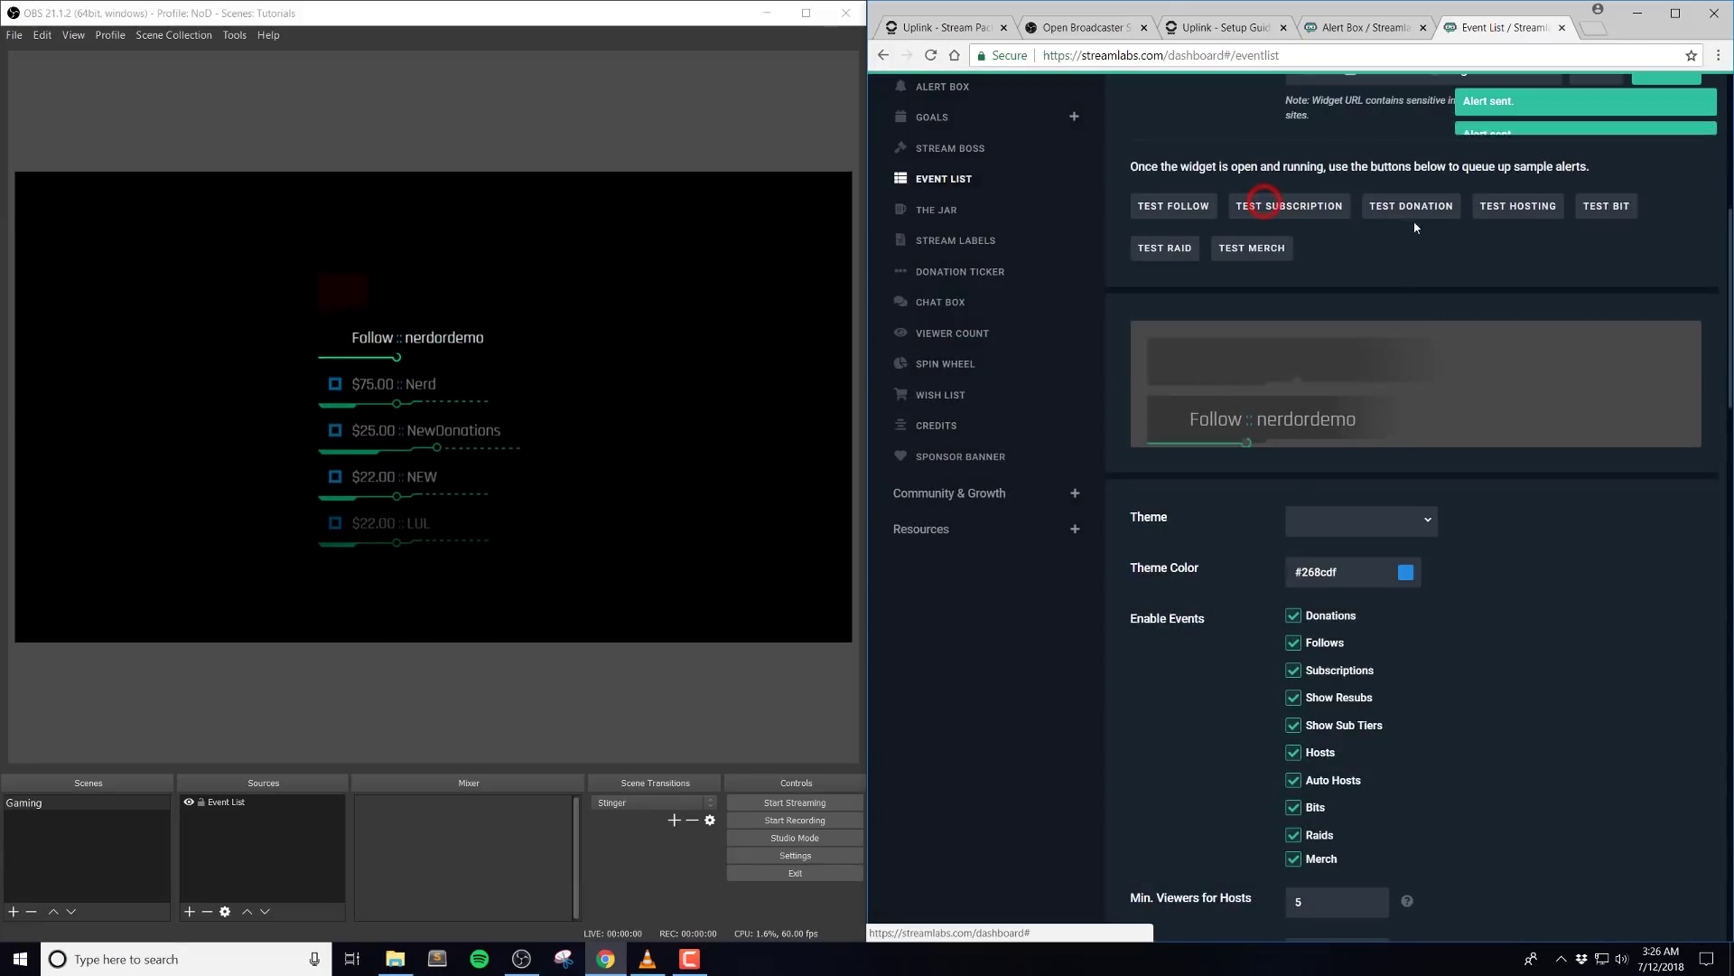
click(1426, 217)
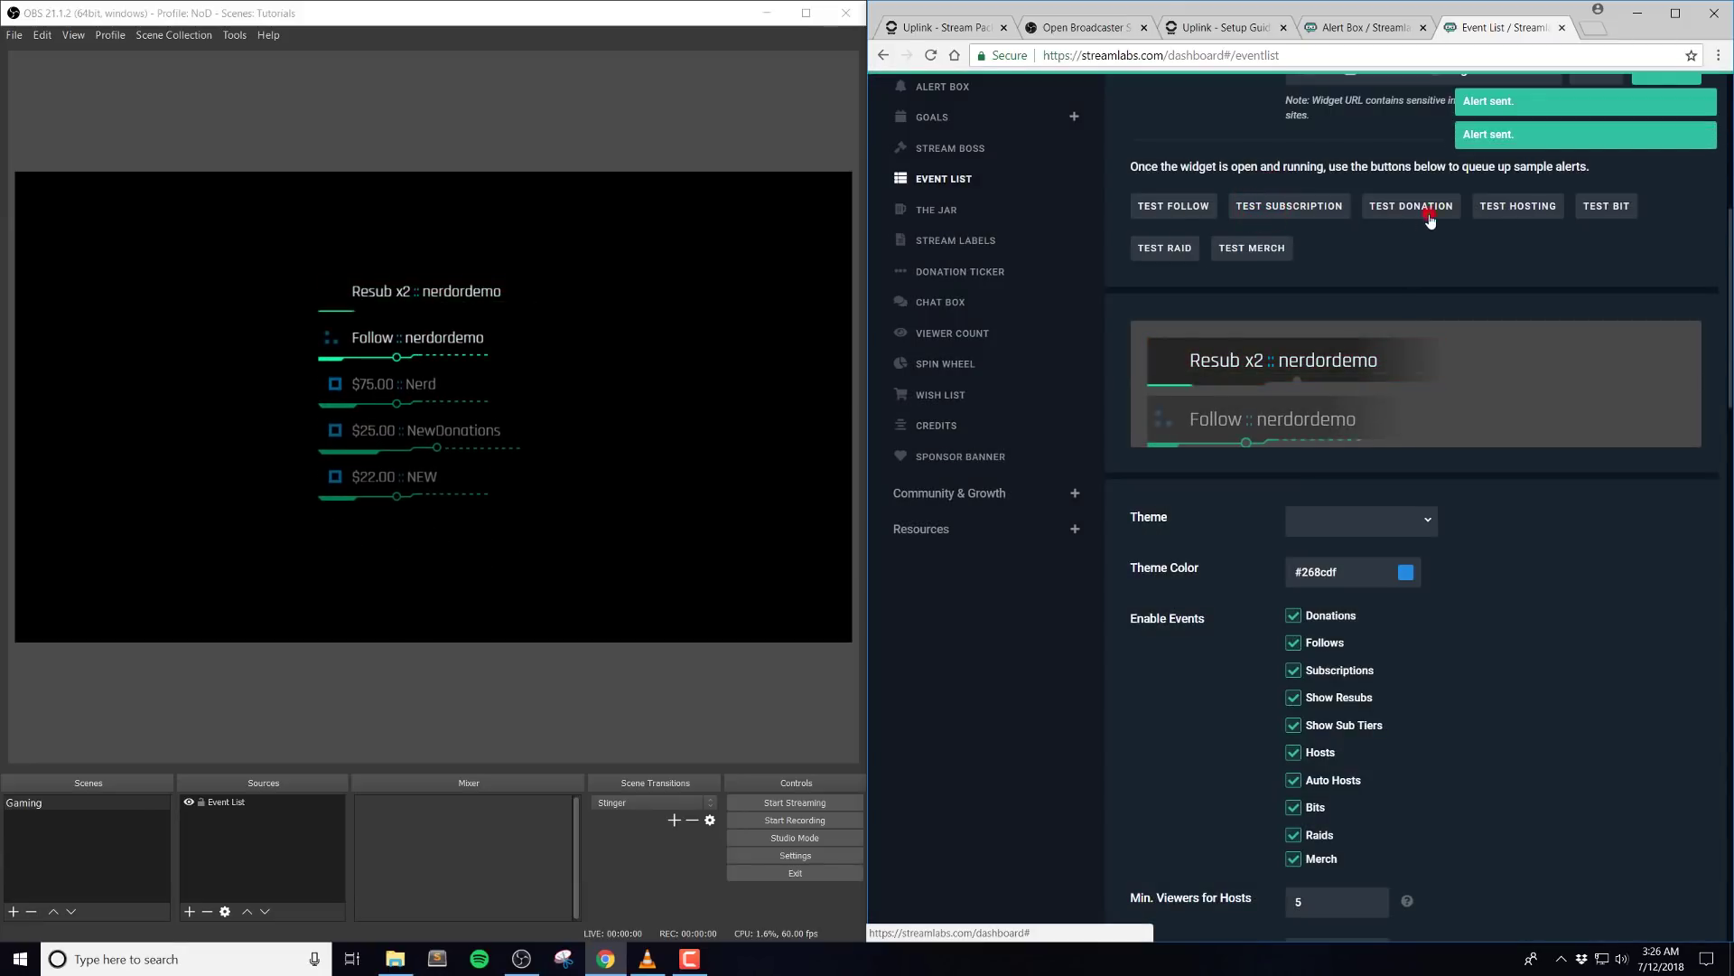
click(1500, 211)
scroll(1161, 623, down, 15)
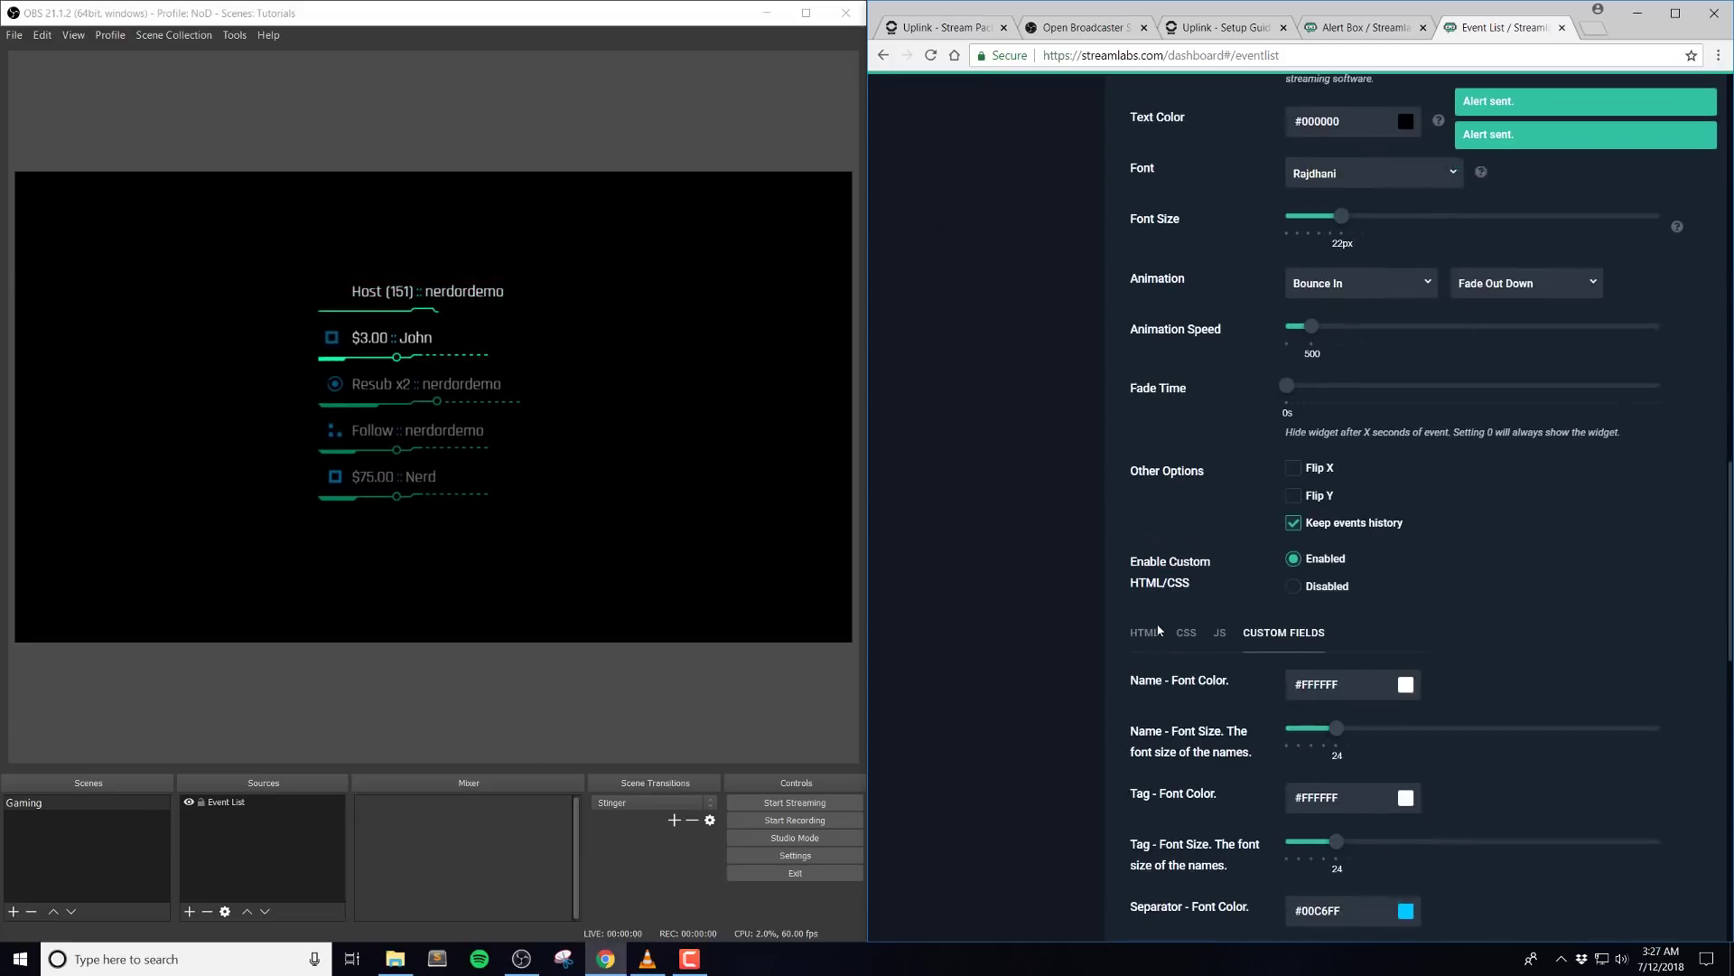
scroll(1160, 630, down, 10)
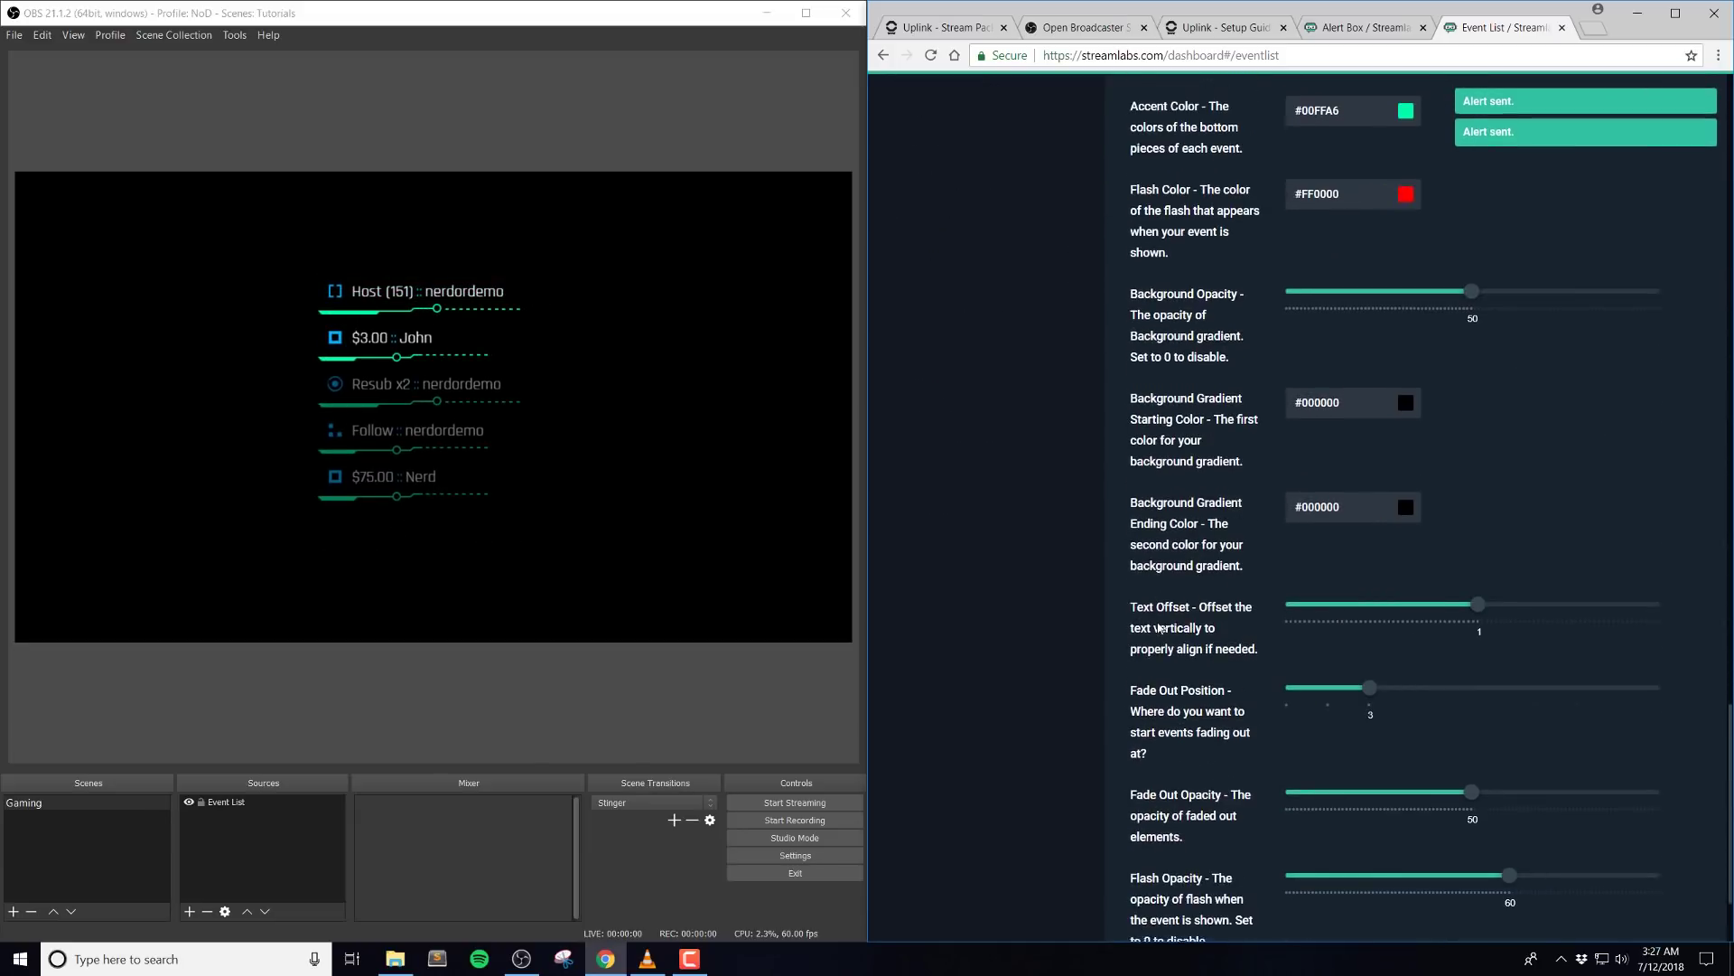
scroll(1160, 630, up, 1)
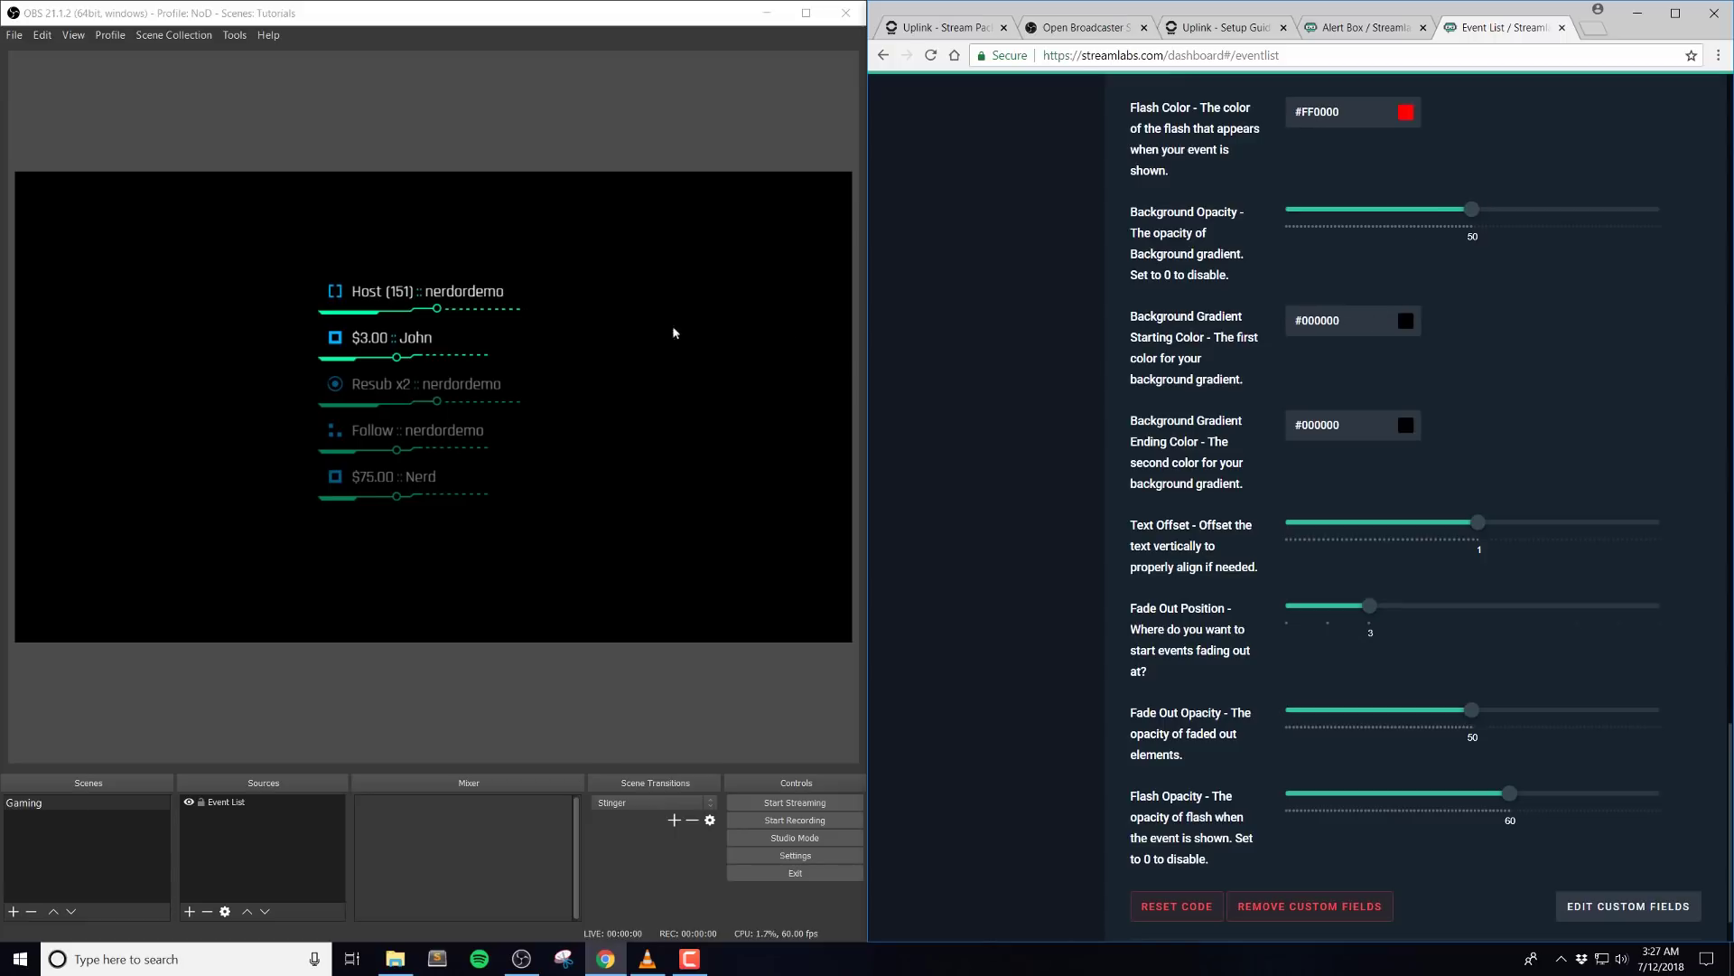
Try a red-to-blue event list background gradient and save it.
click(1406, 322)
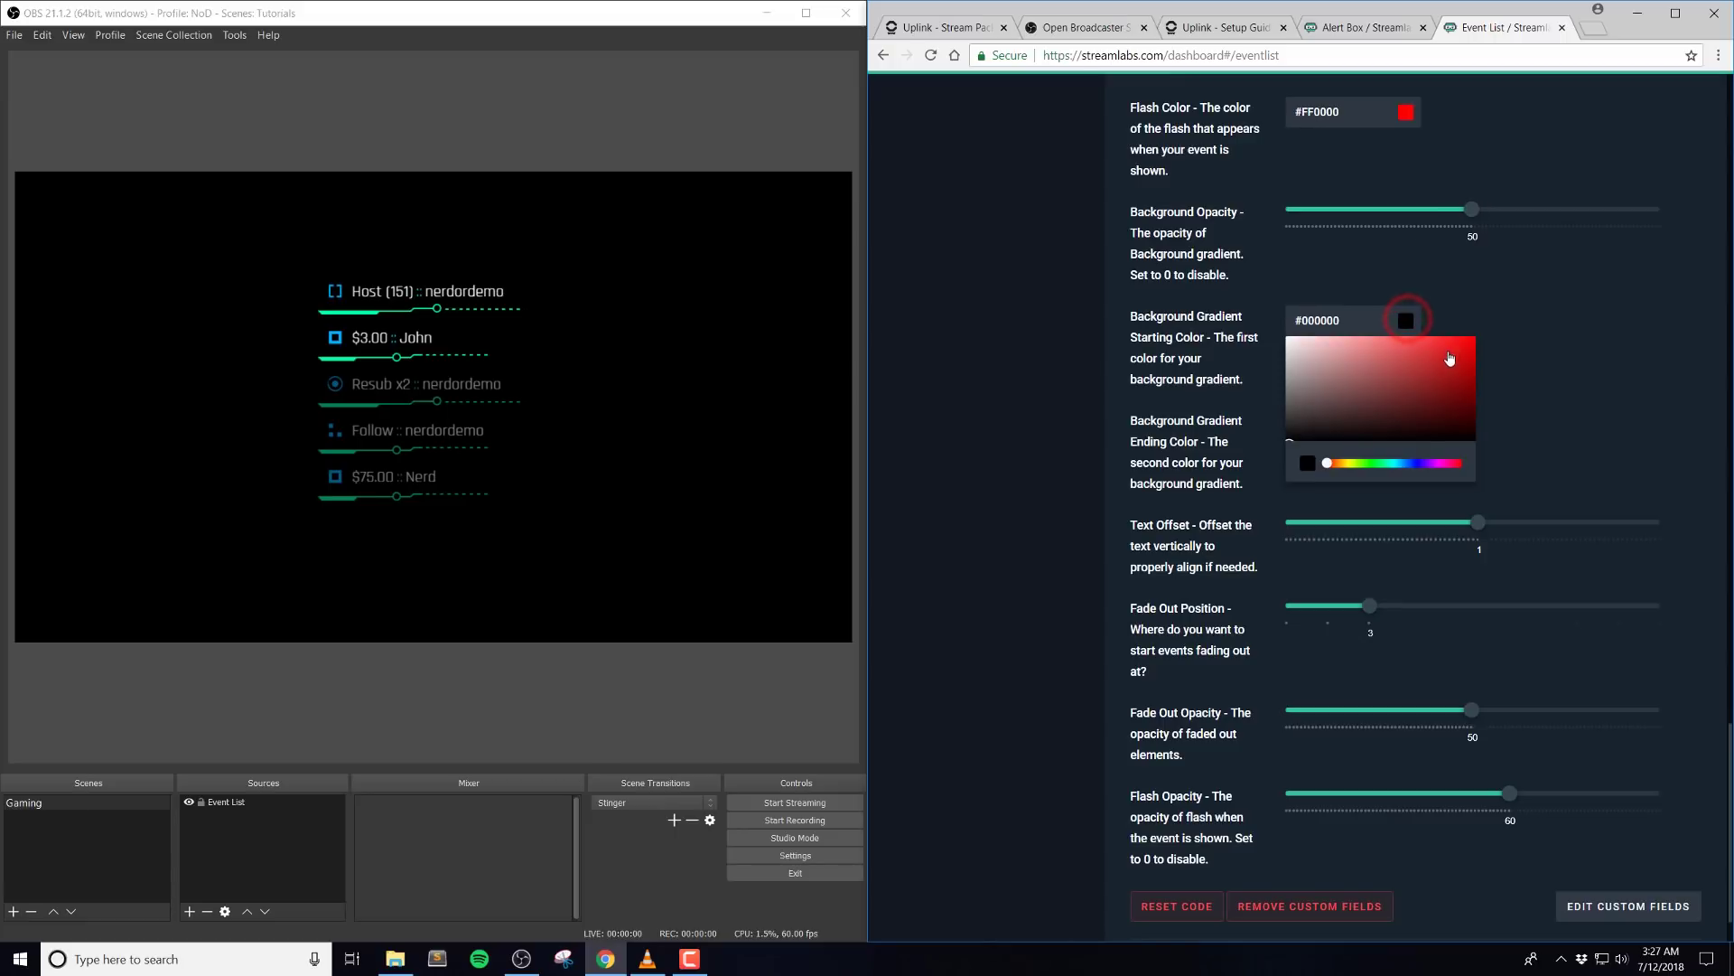
click(1499, 332)
click(1547, 303)
click(1406, 425)
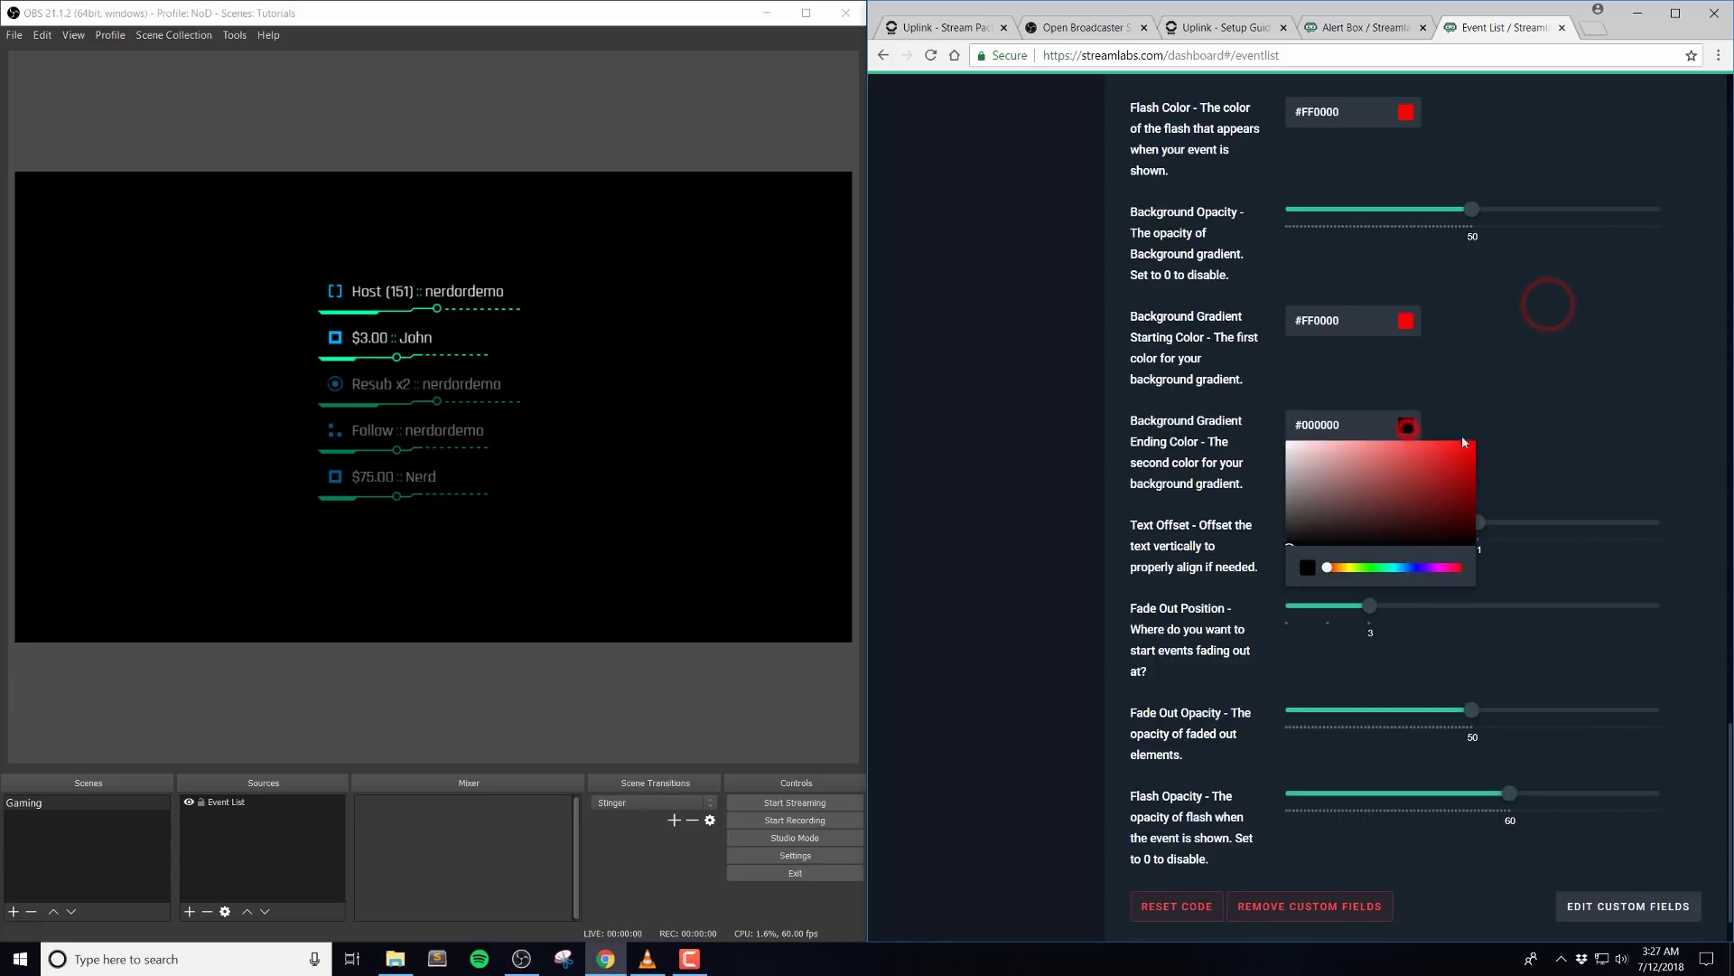
click(1405, 568)
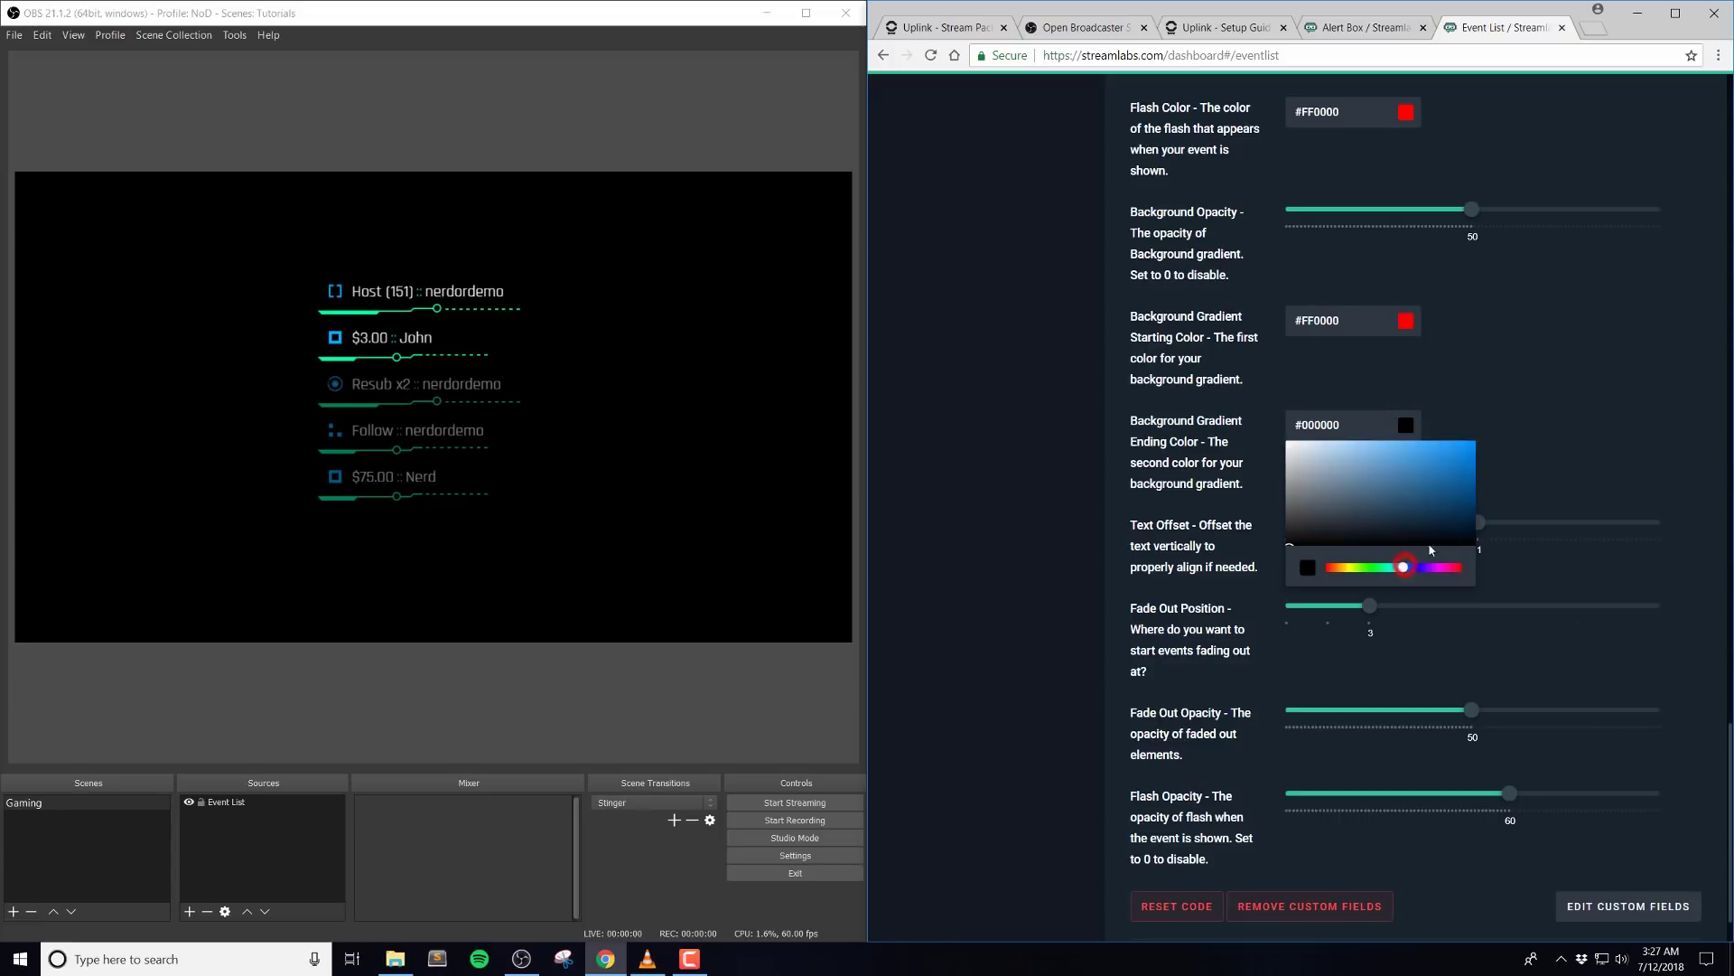
click(1407, 425)
click(1446, 488)
click(1549, 395)
scroll(1542, 398, down, 1)
click(1413, 888)
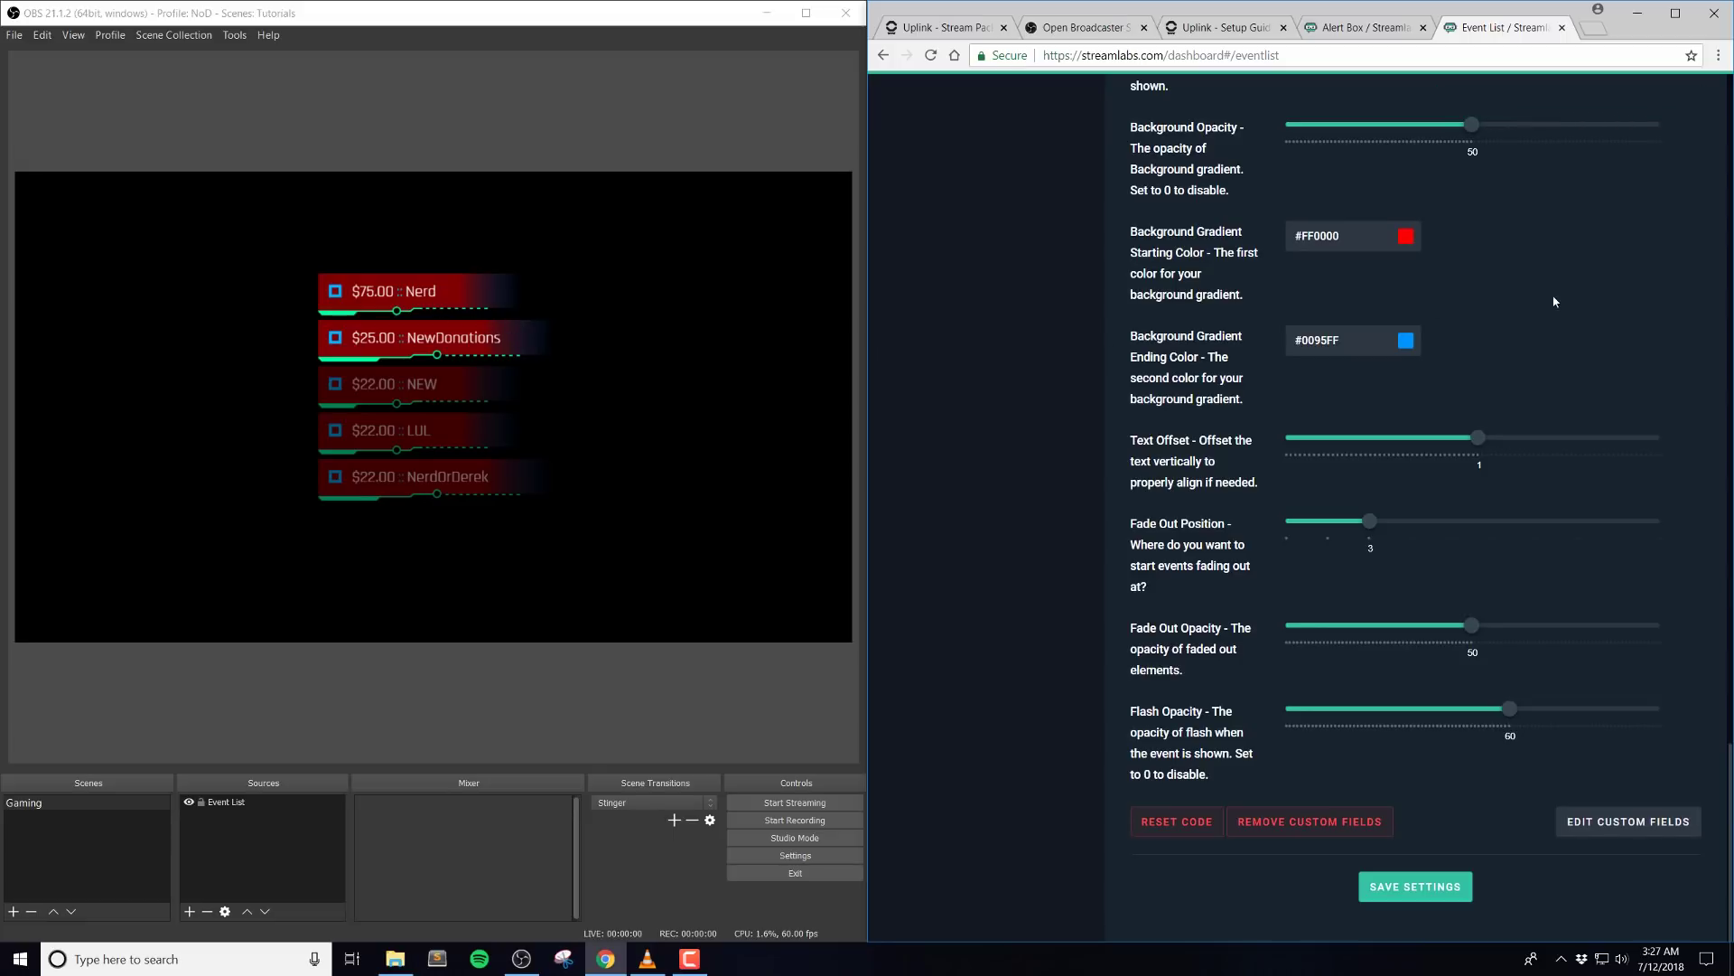
Swap the gradient to blue starting and red ending colours and save.
click(1411, 260)
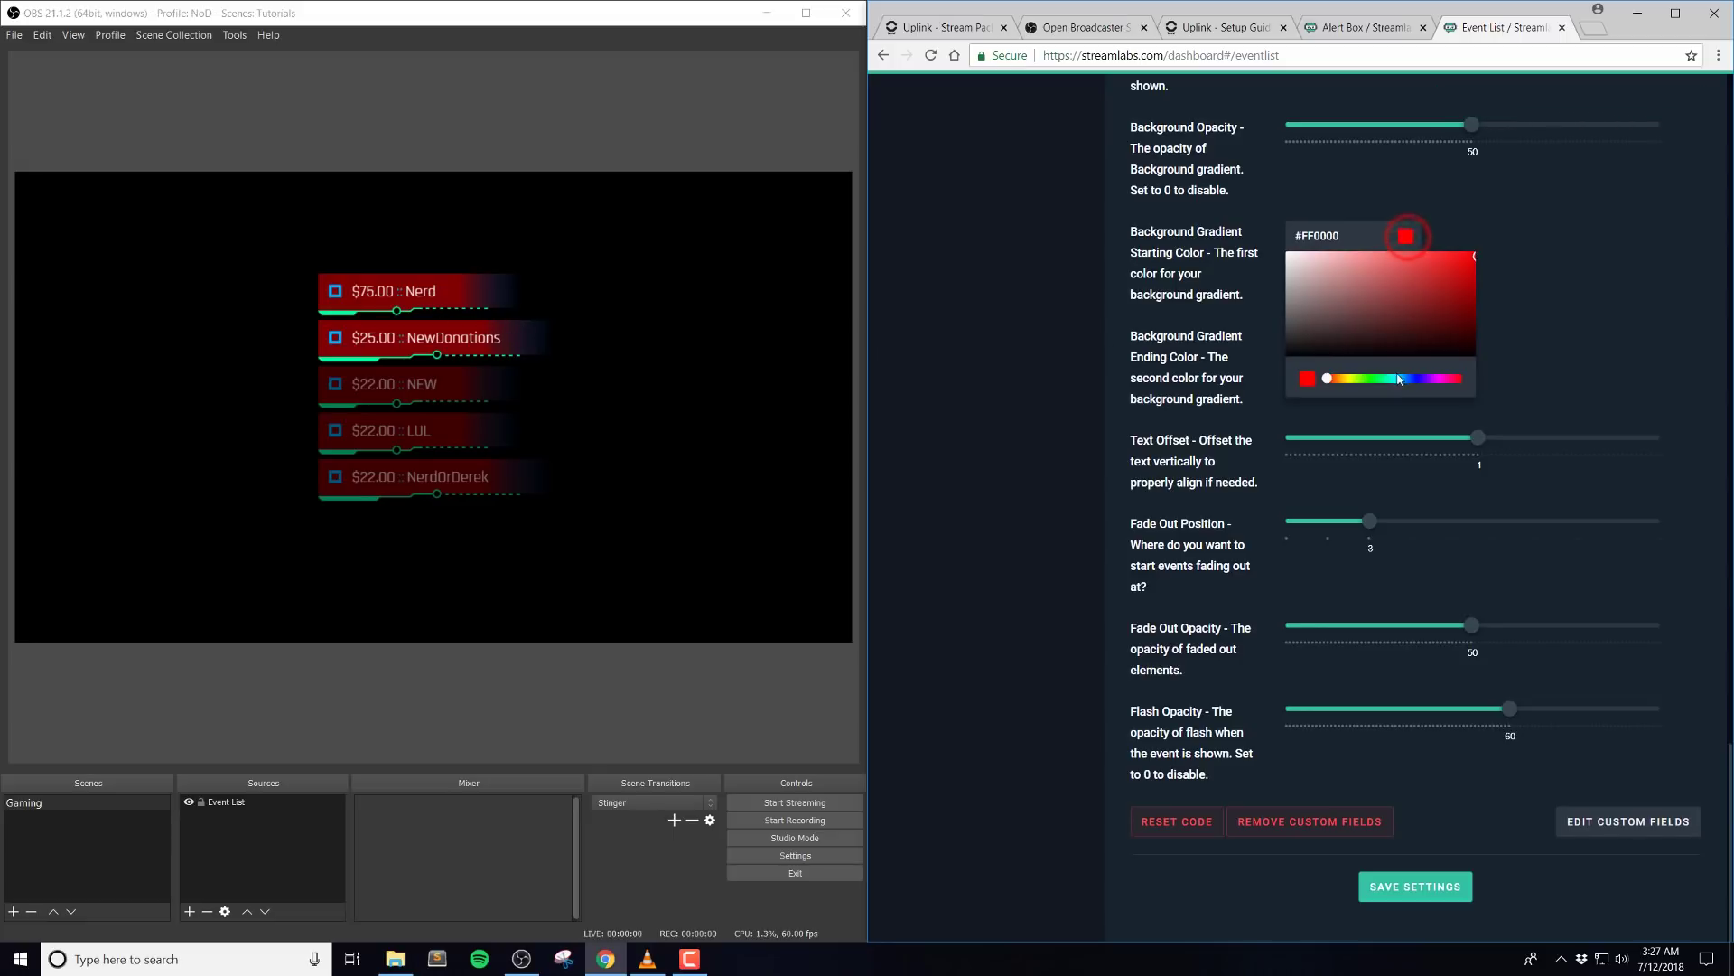
drag(1398, 379, 1409, 380)
click(1469, 261)
click(1595, 207)
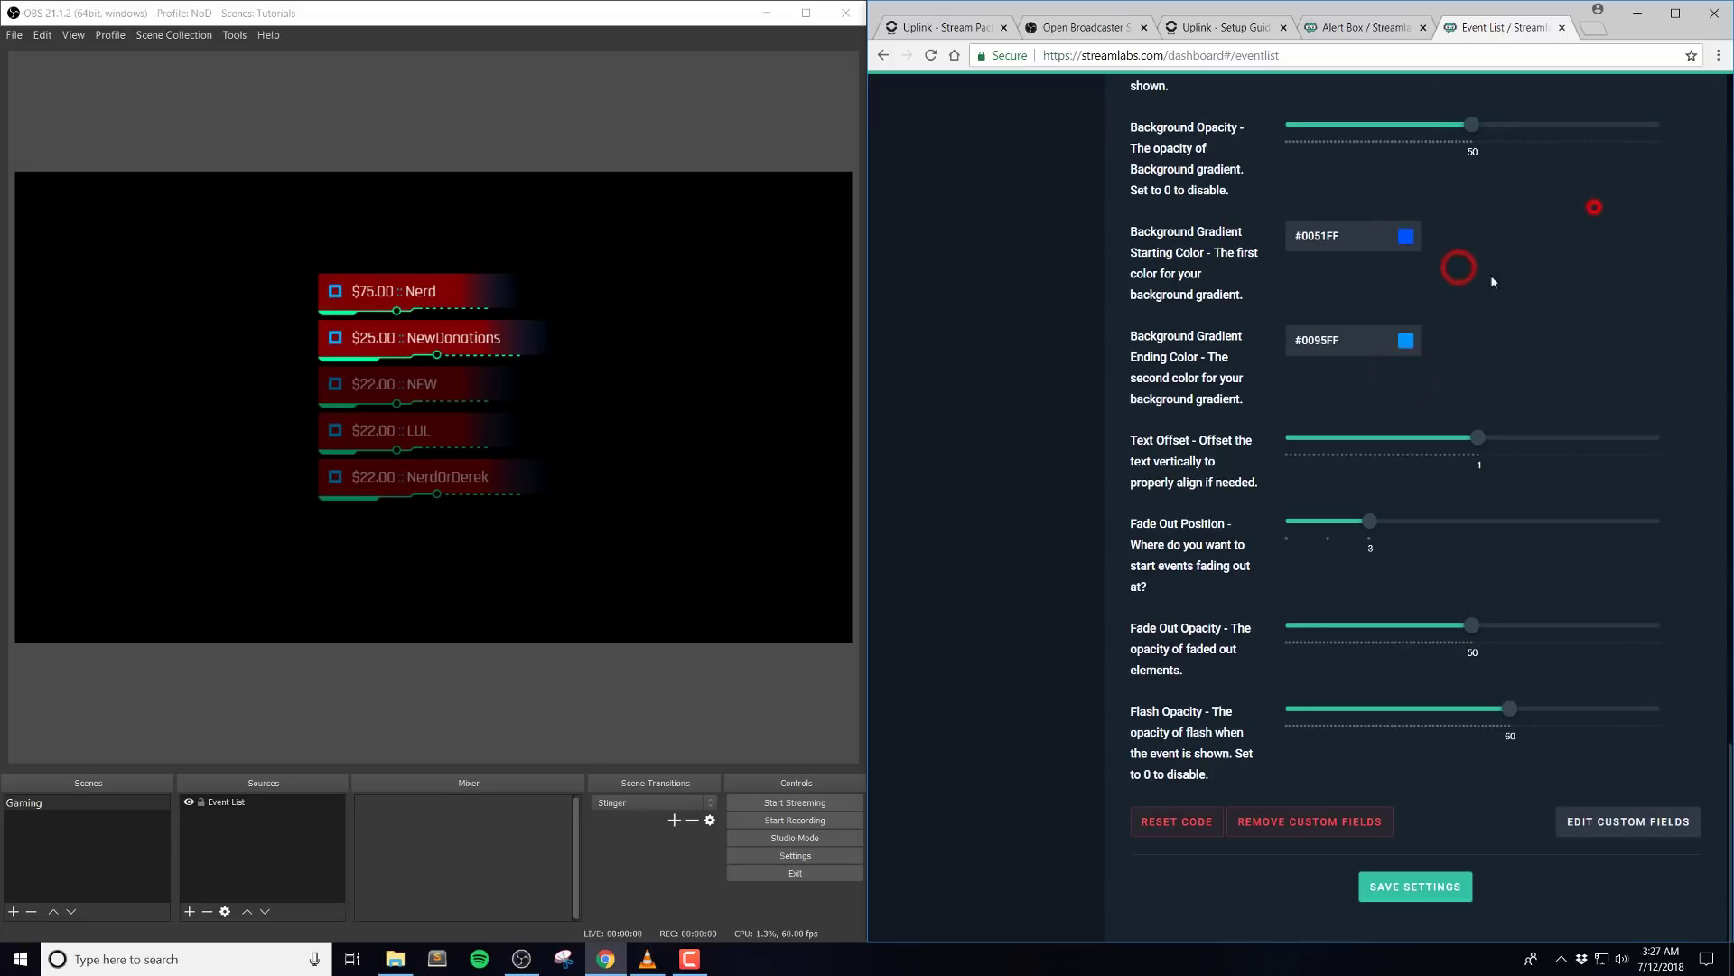
click(1407, 343)
click(1324, 485)
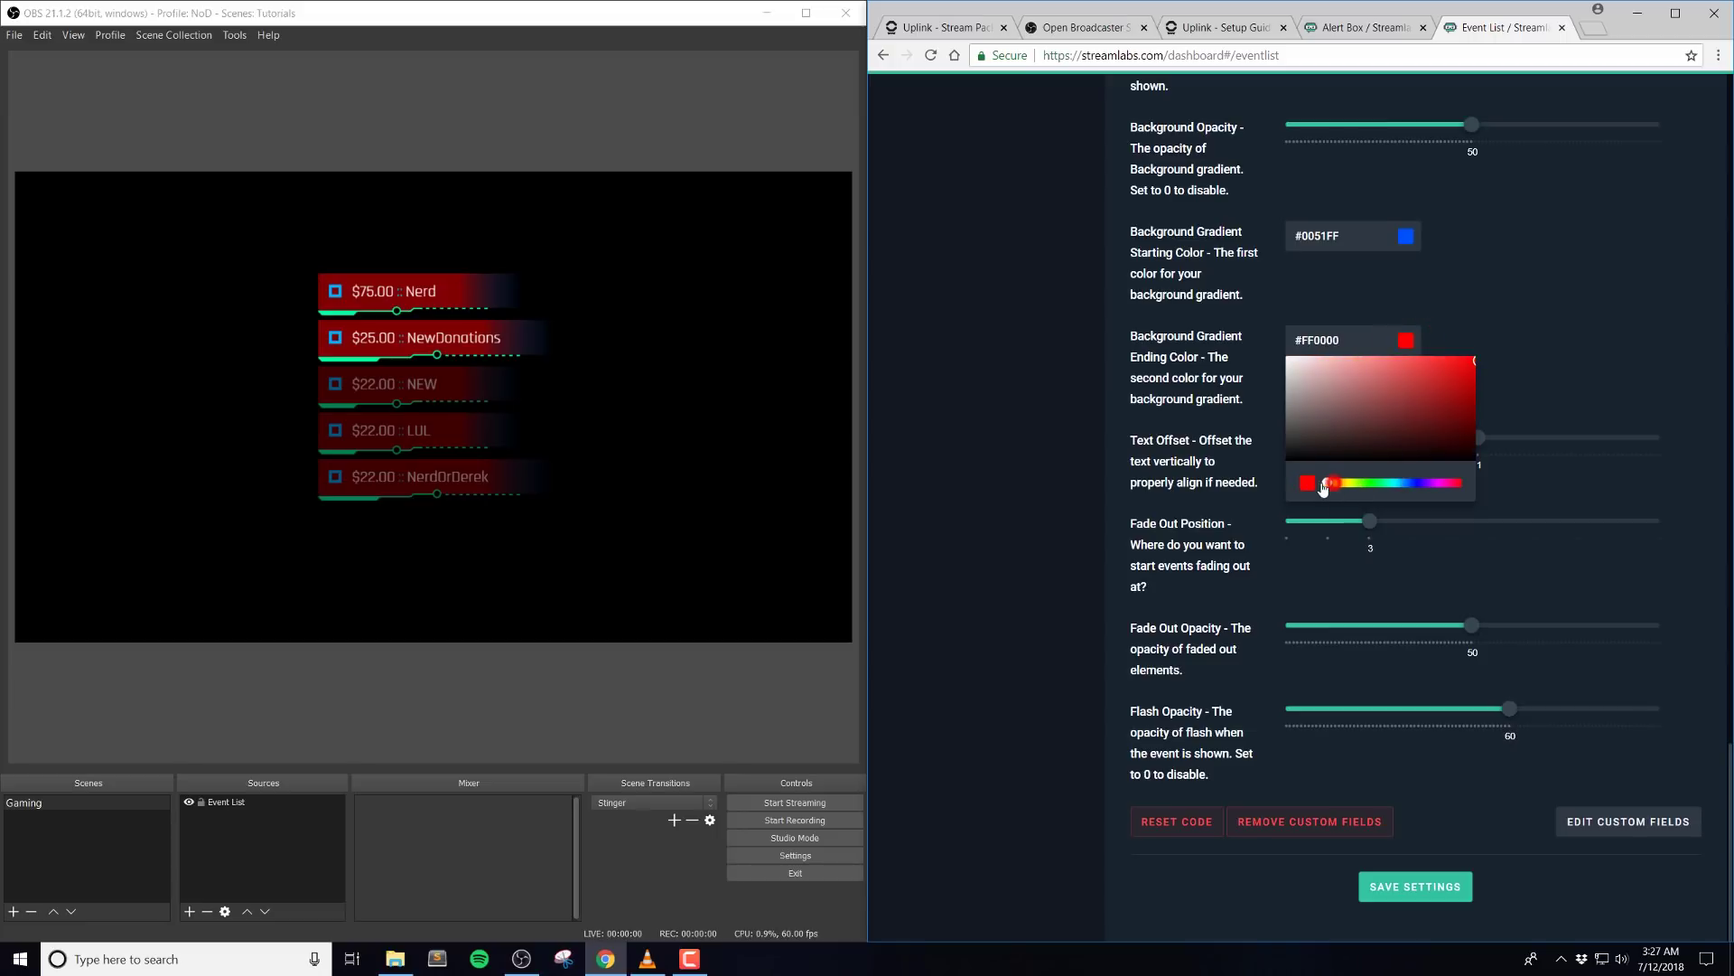
click(1589, 322)
click(1414, 886)
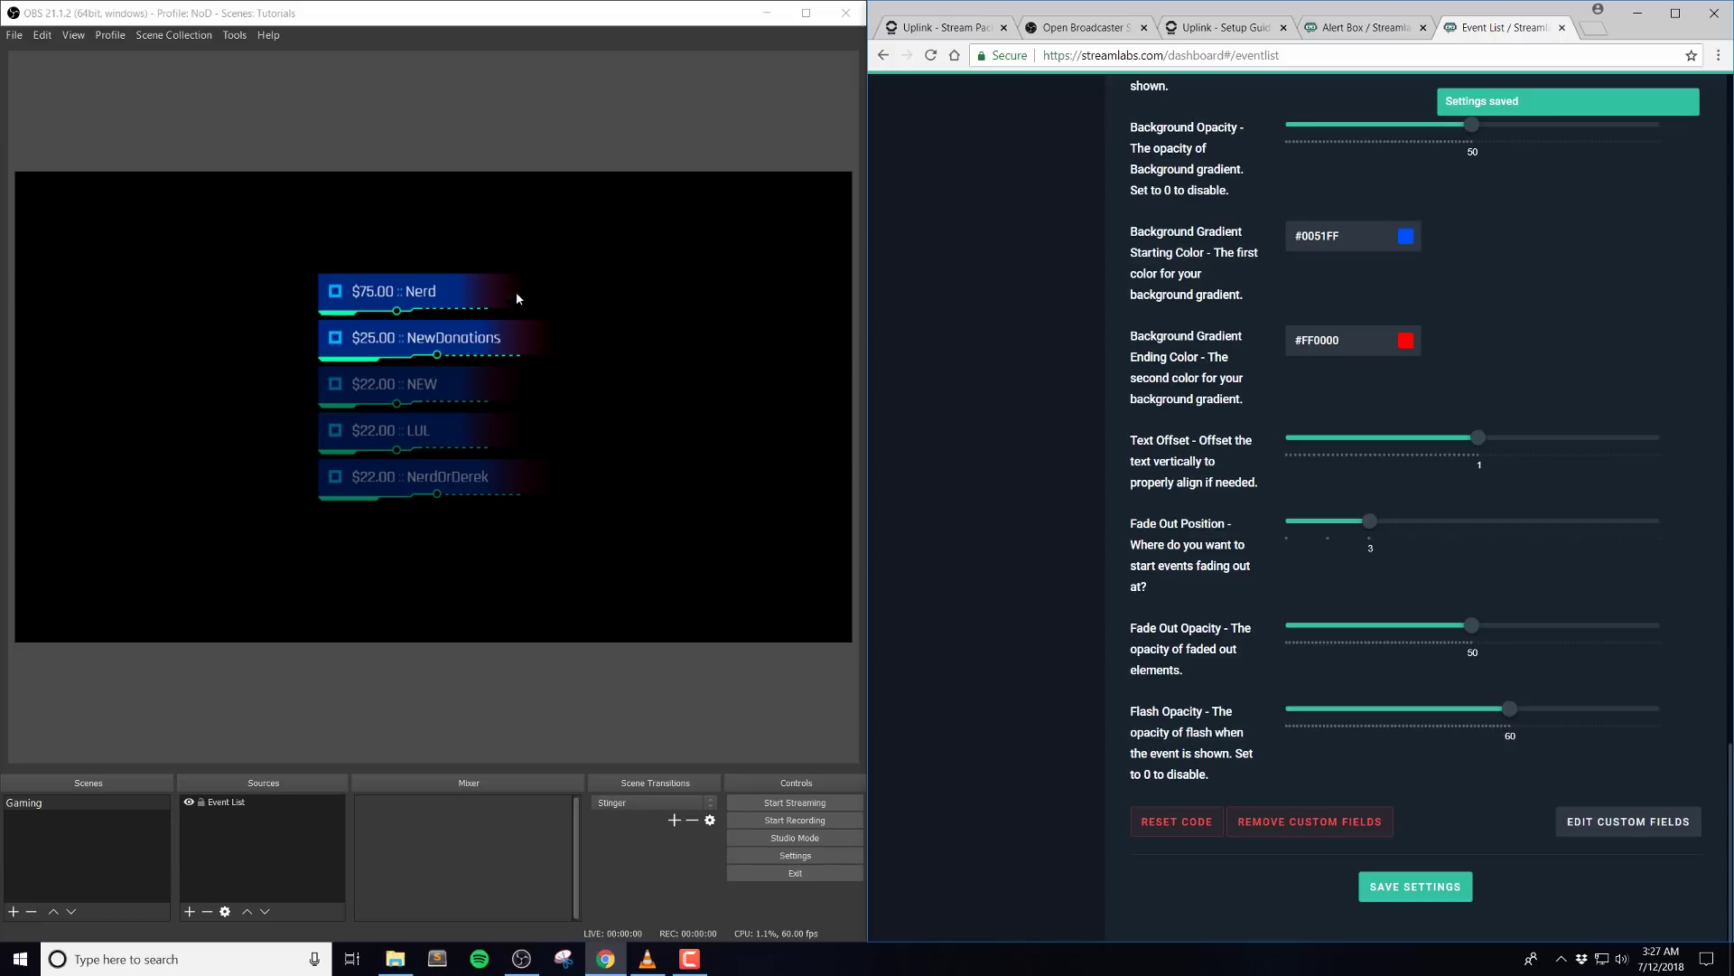
Set both gradient starting and ending colours to black (#000000) and save.
click(1406, 339)
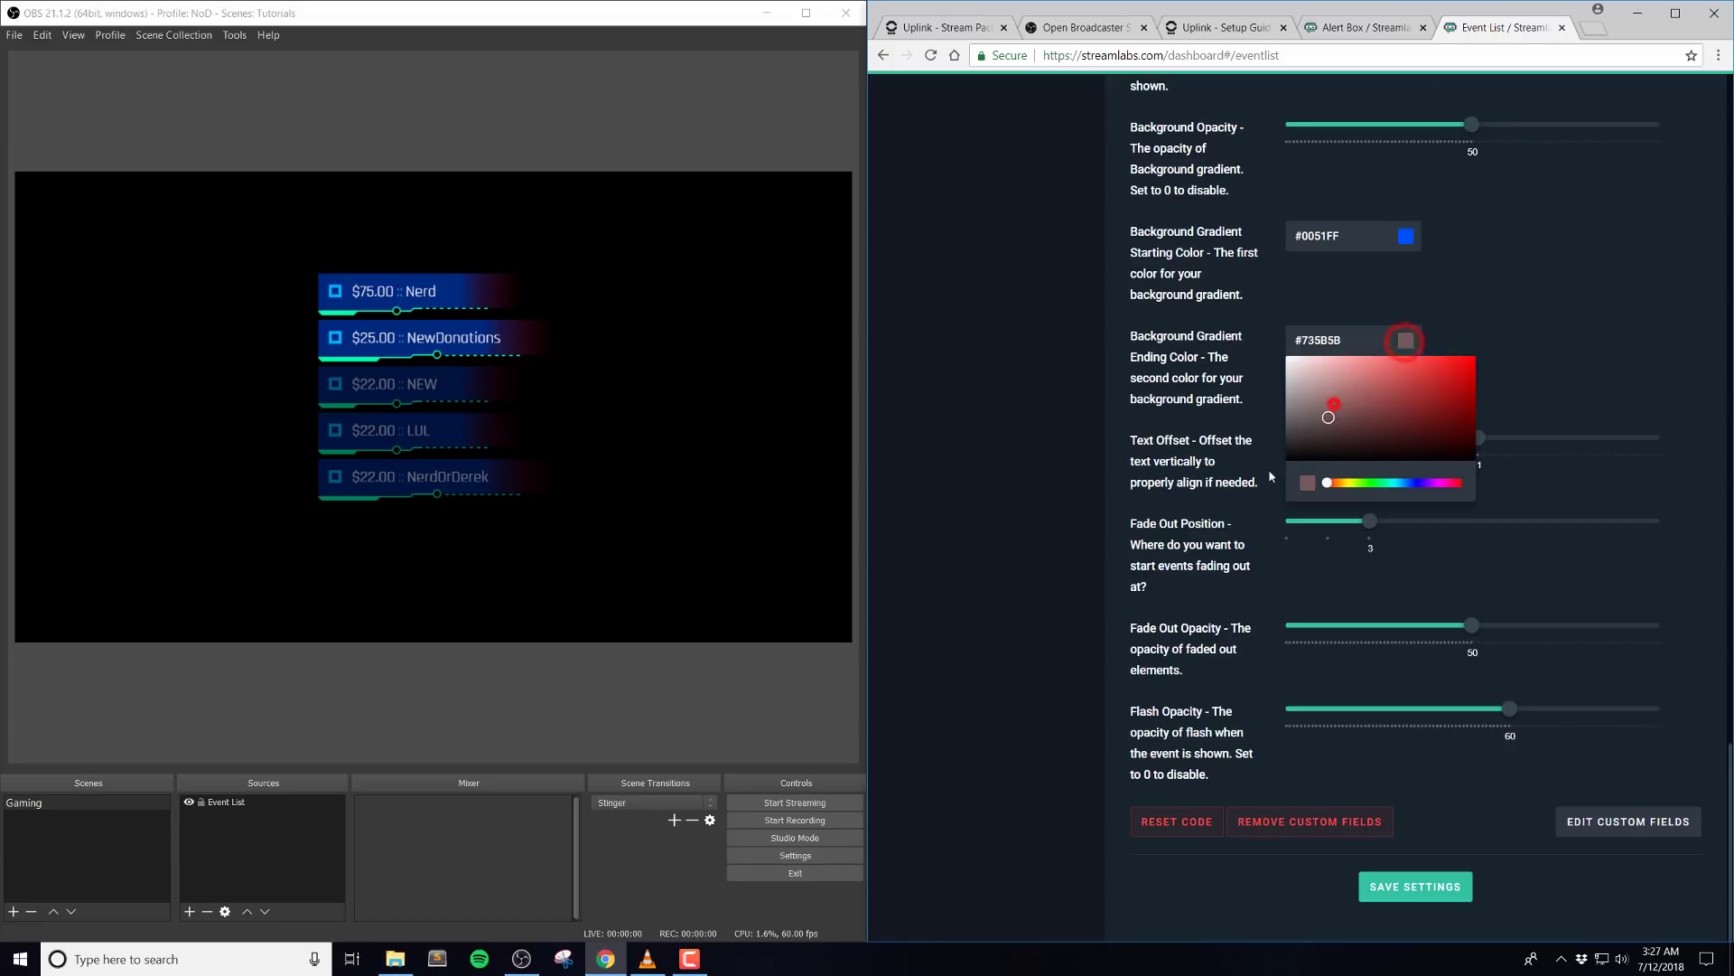
click(1407, 237)
click(1324, 301)
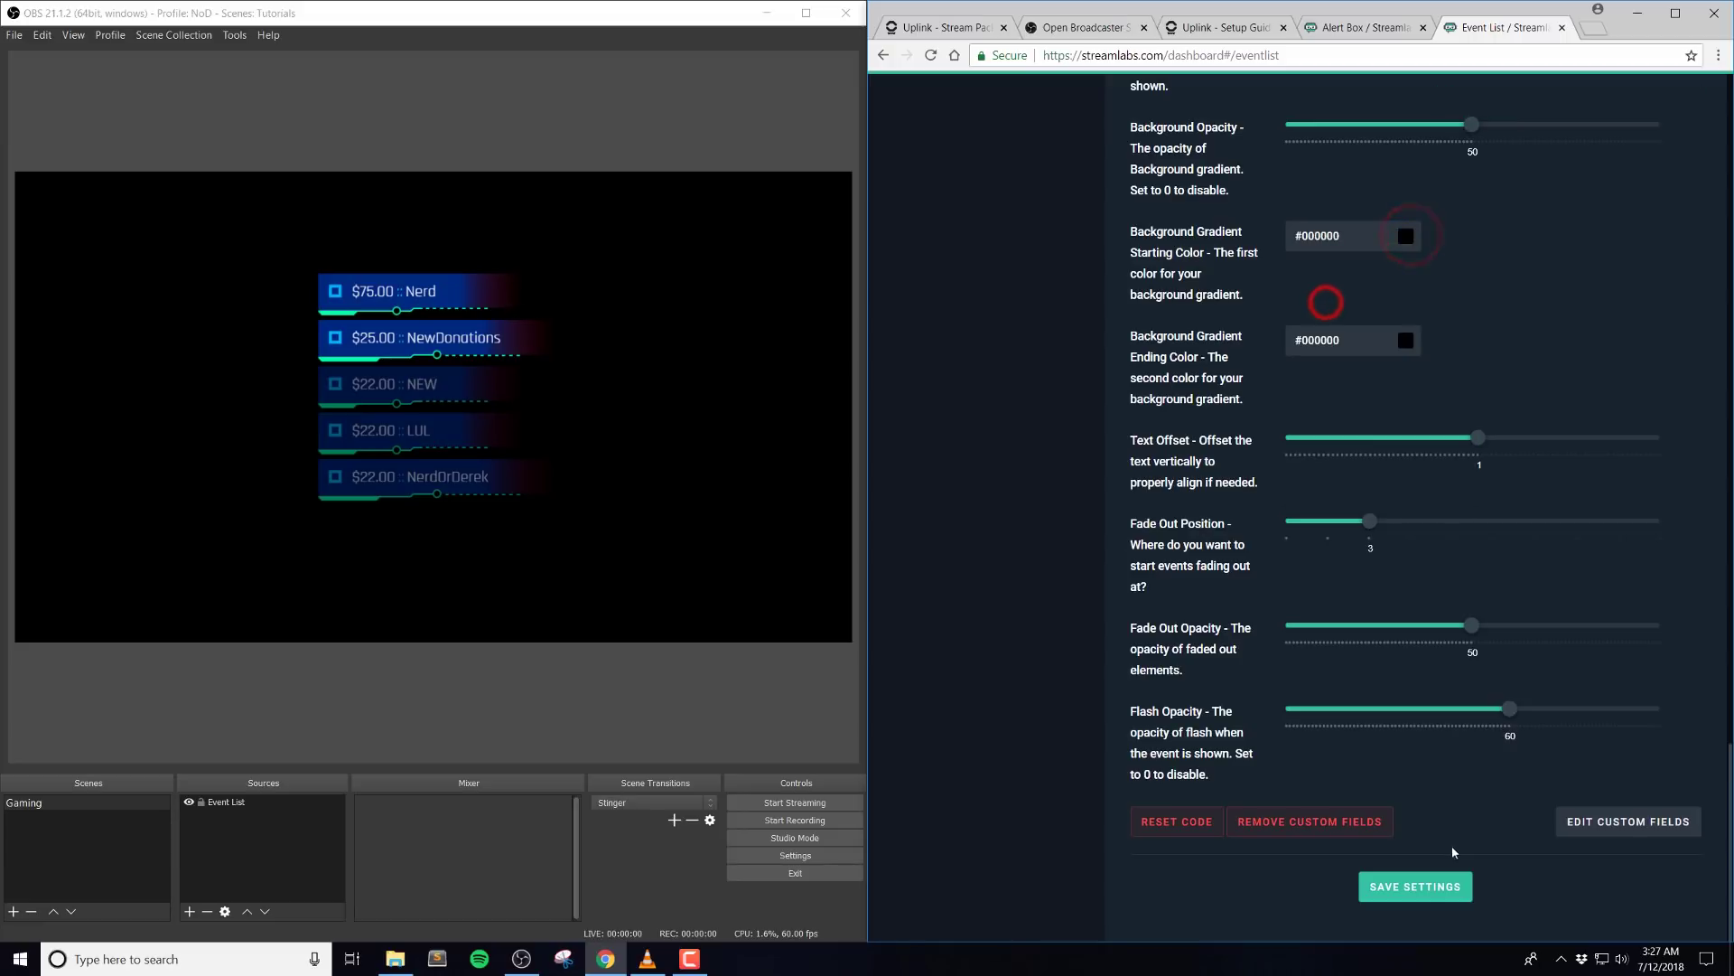
click(1442, 883)
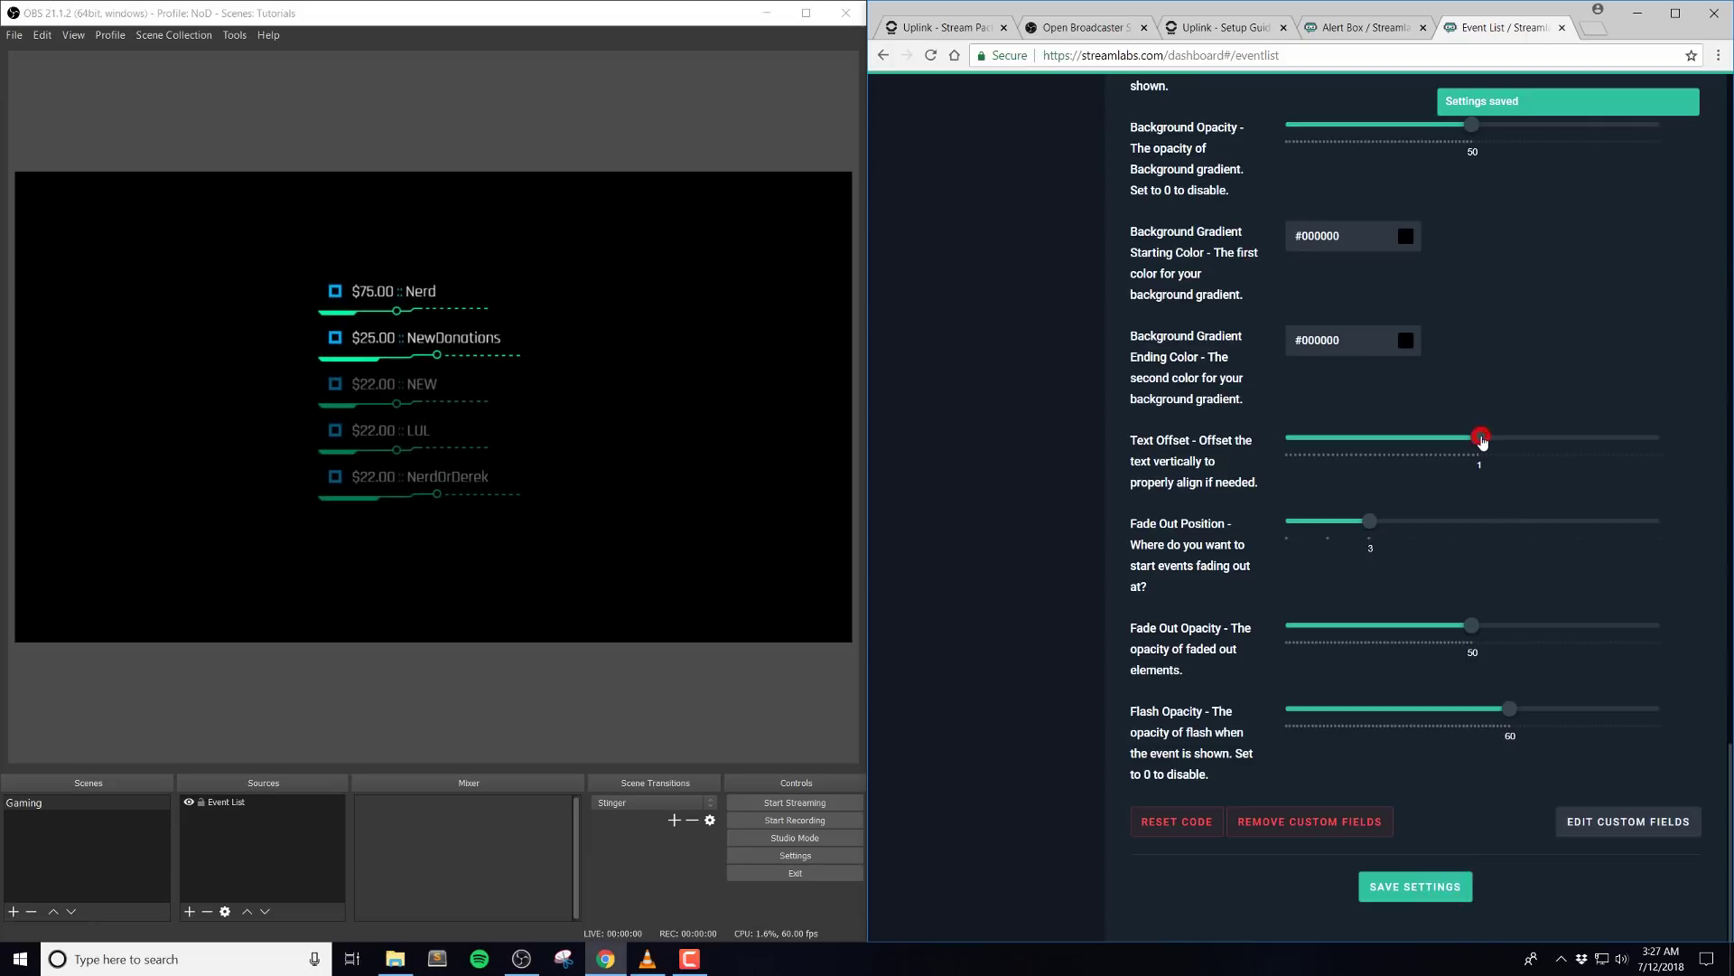
Test higher and negative text offsets, then save the text offset back at 1.
drag(1478, 439, 1605, 438)
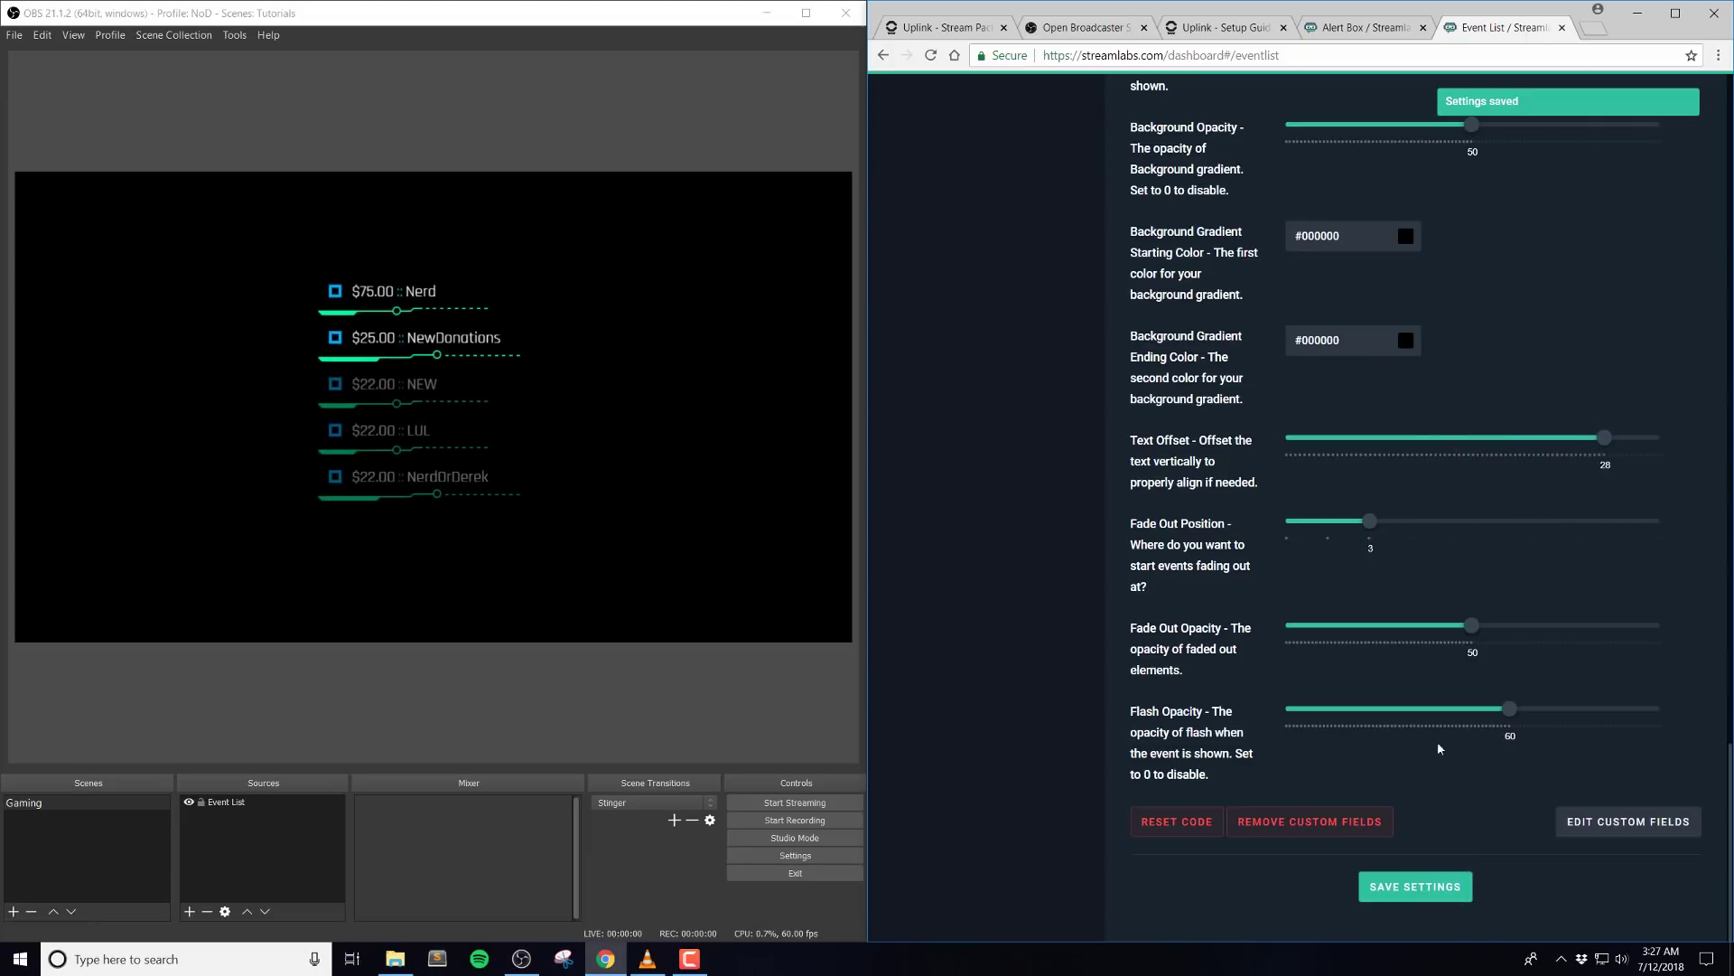
click(1407, 884)
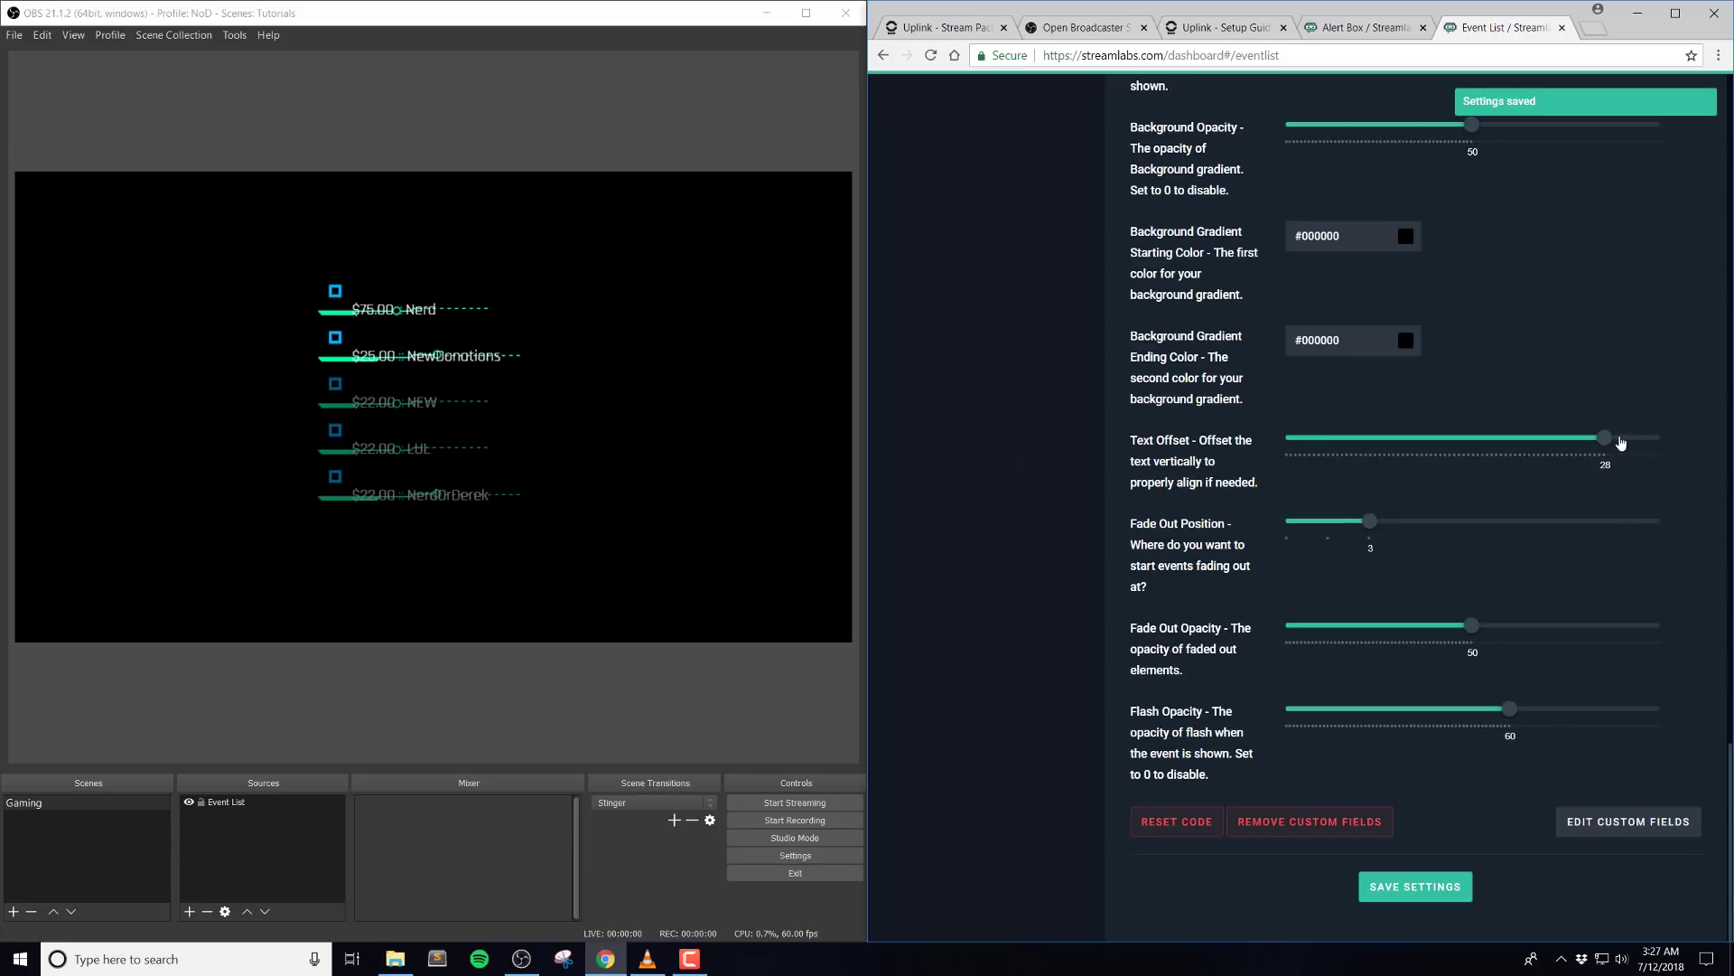
drag(1620, 442, 1339, 454)
click(1451, 887)
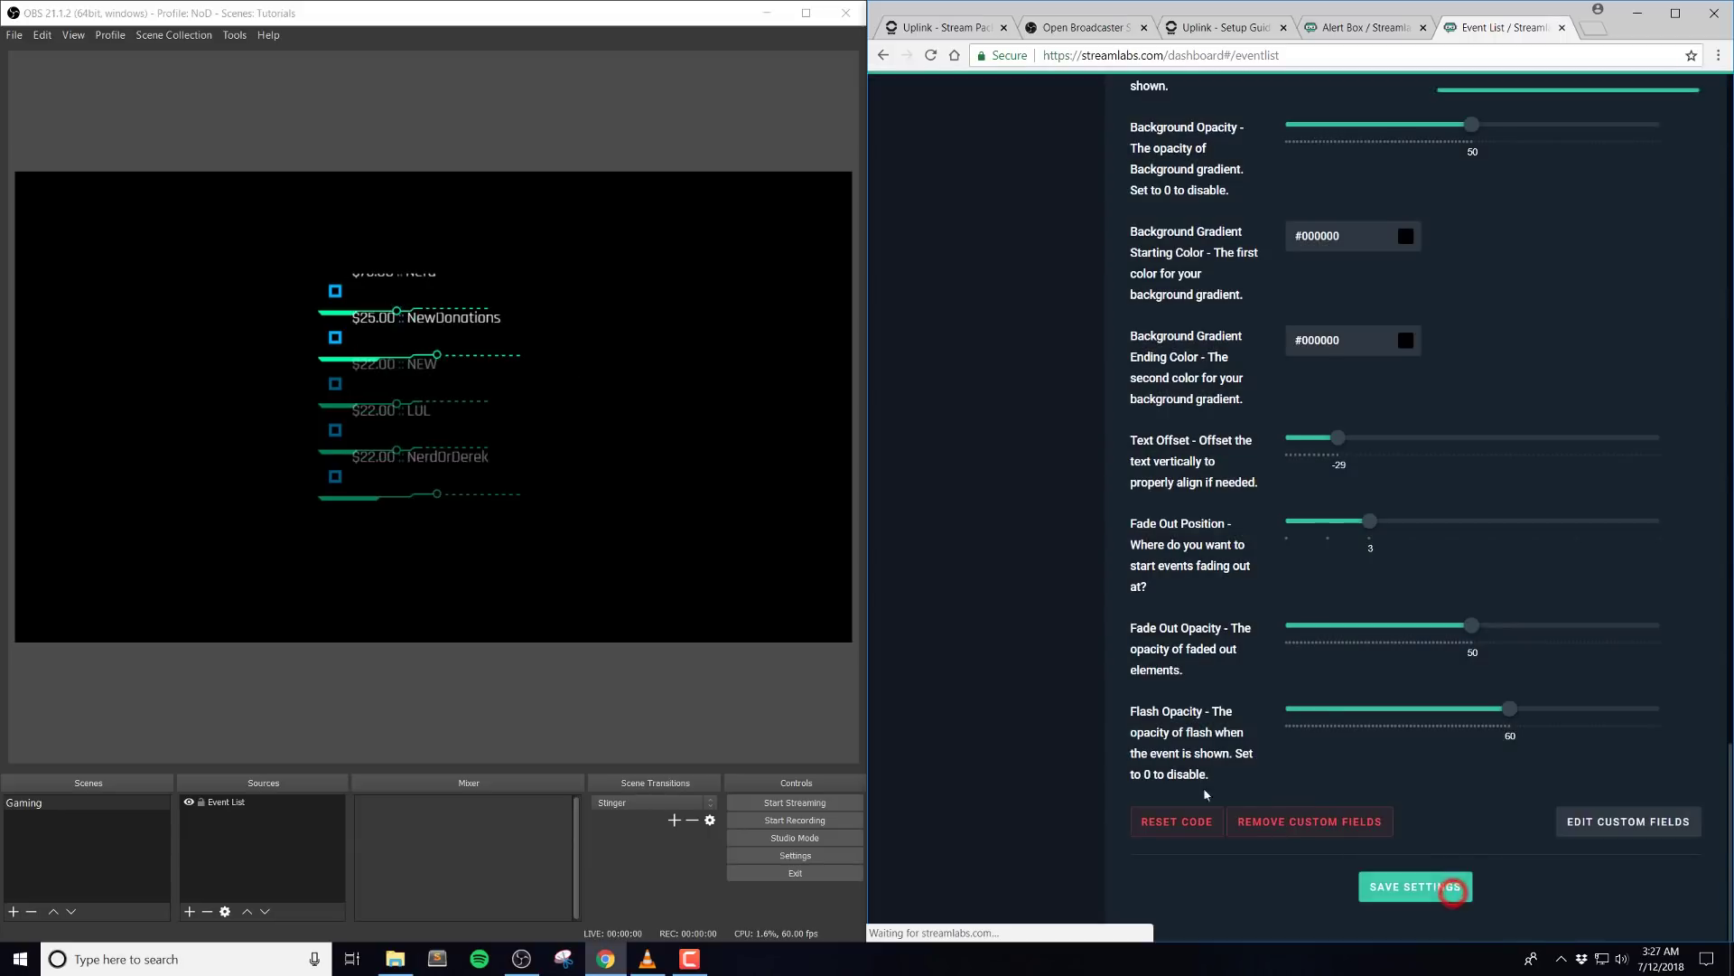
drag(1433, 448, 1480, 477)
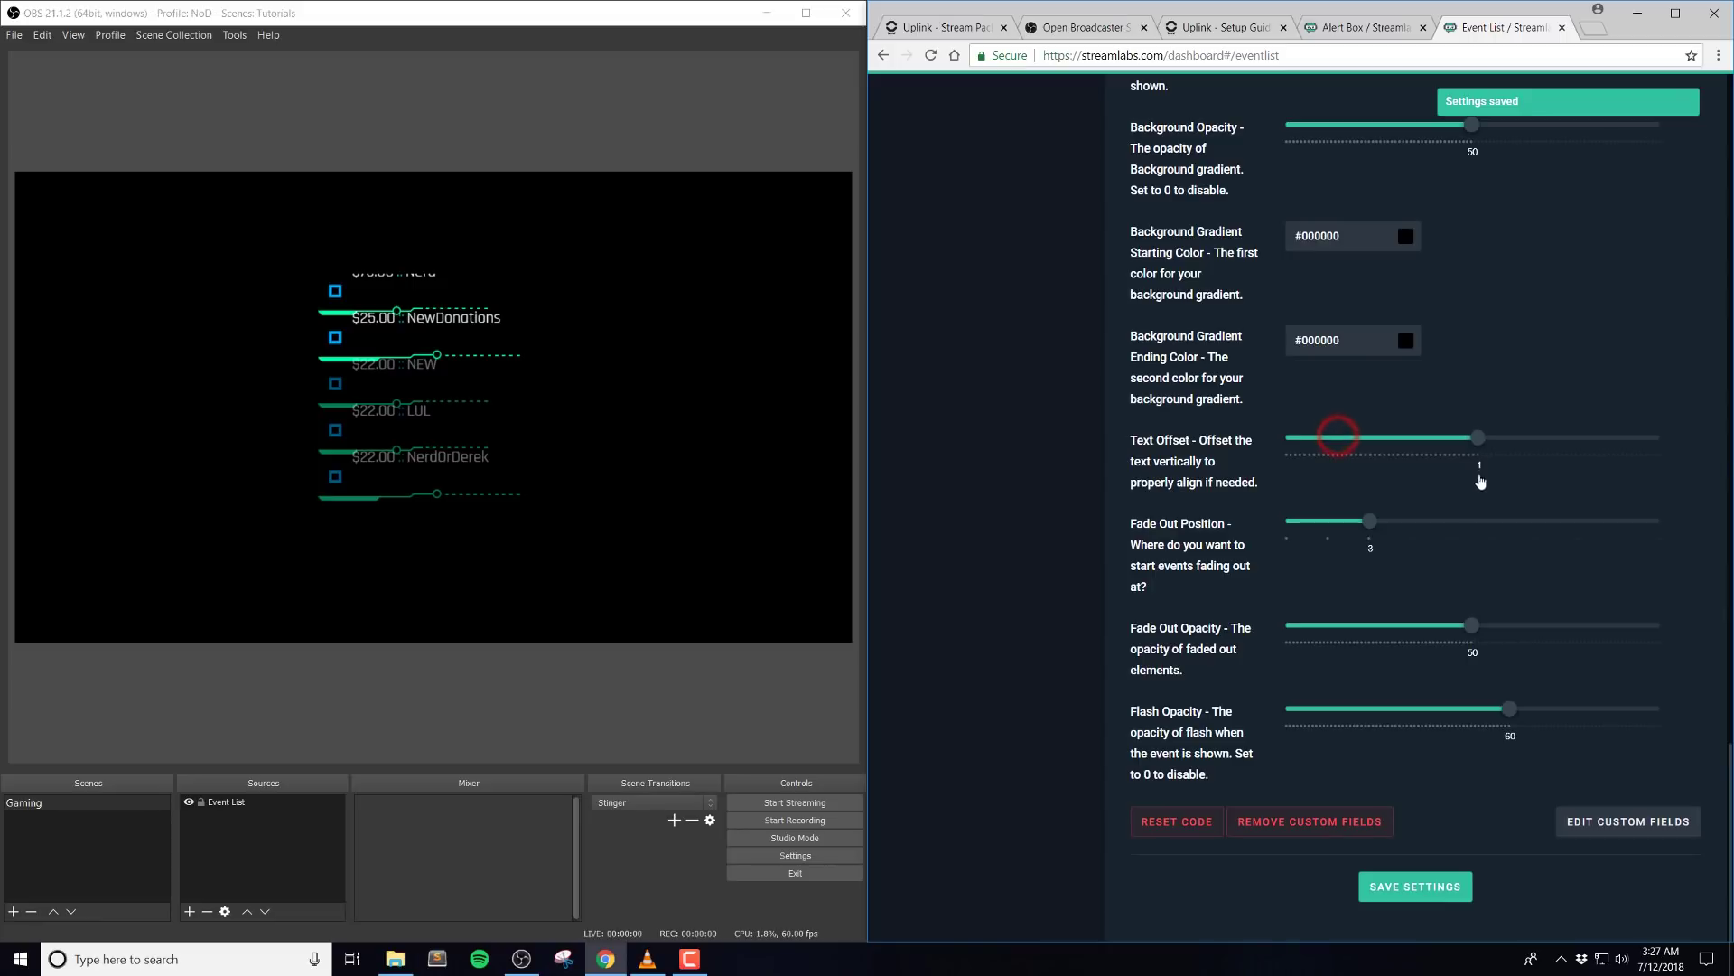
click(1440, 883)
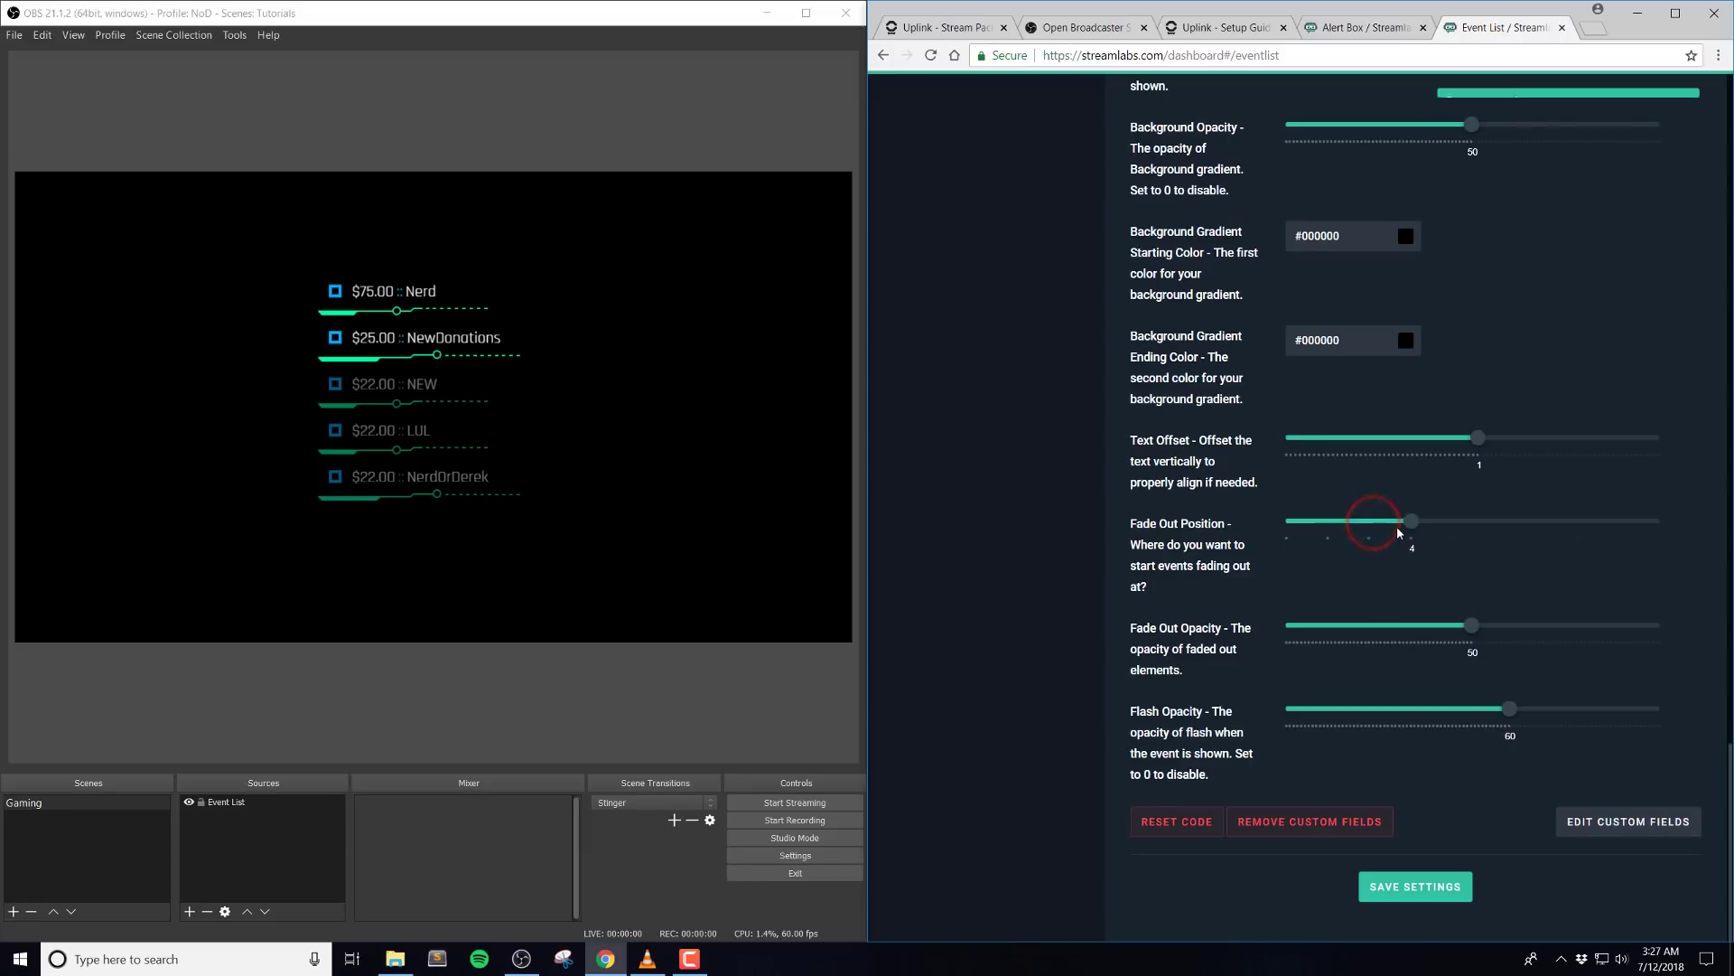
Save fade-out position 4, trying opacities 20 and 100 before settling on 15.
click(1425, 885)
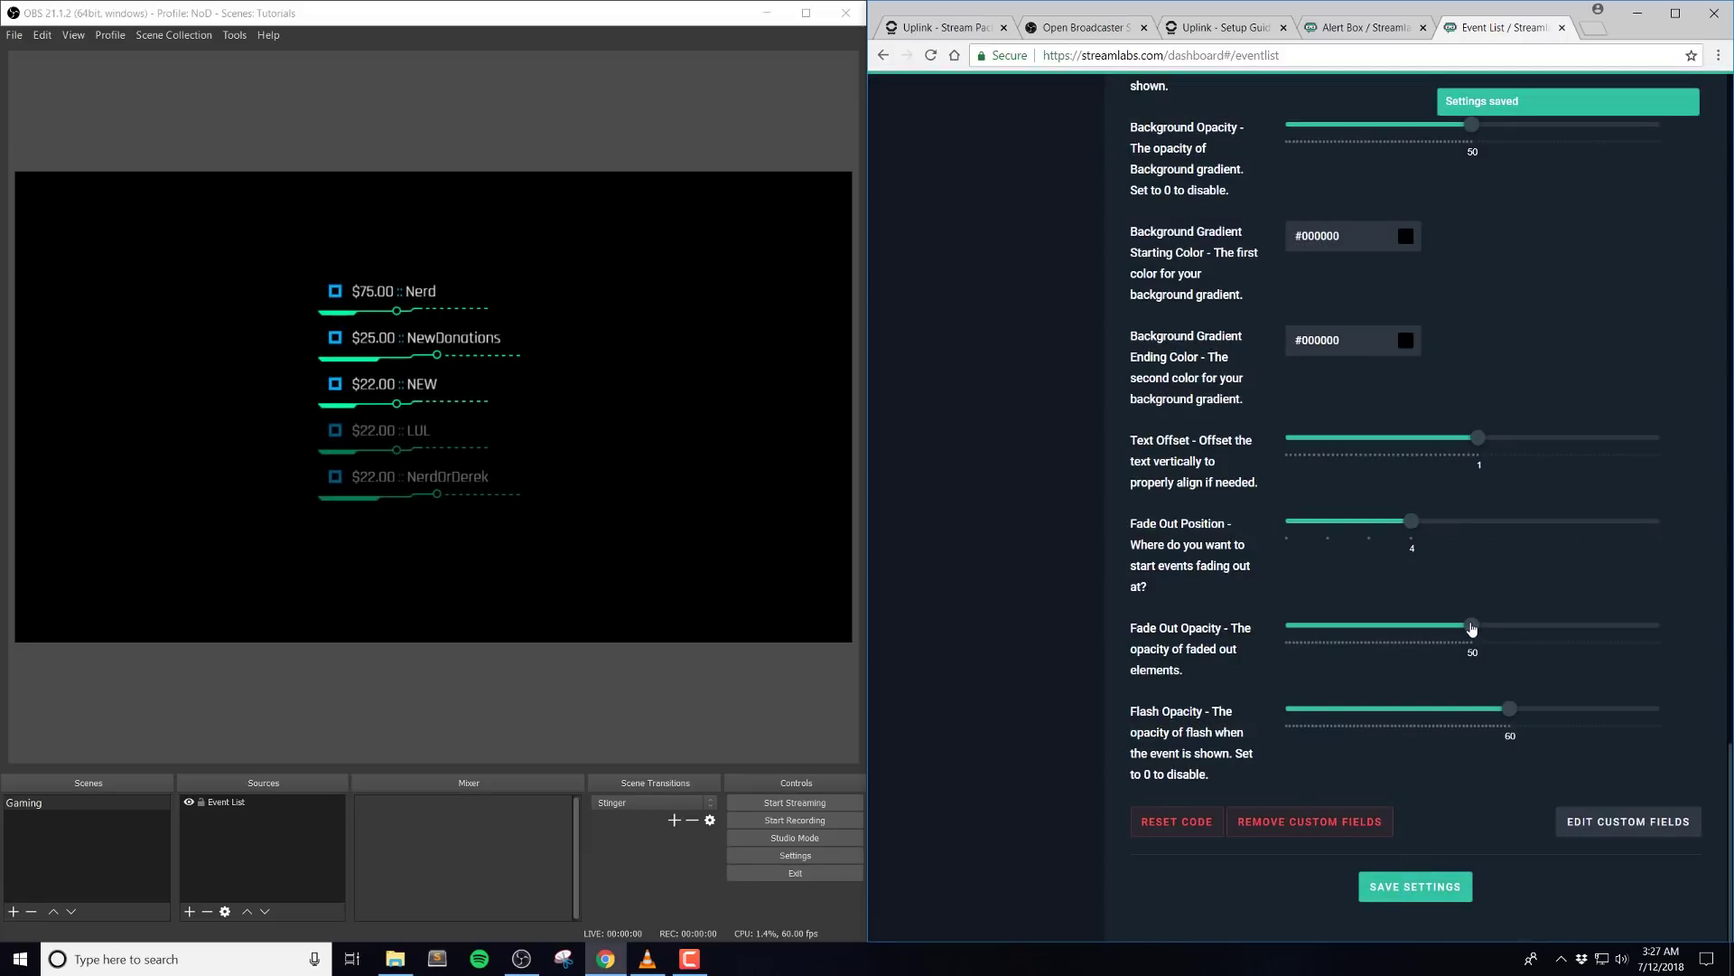
drag(1471, 626, 1355, 665)
click(1411, 887)
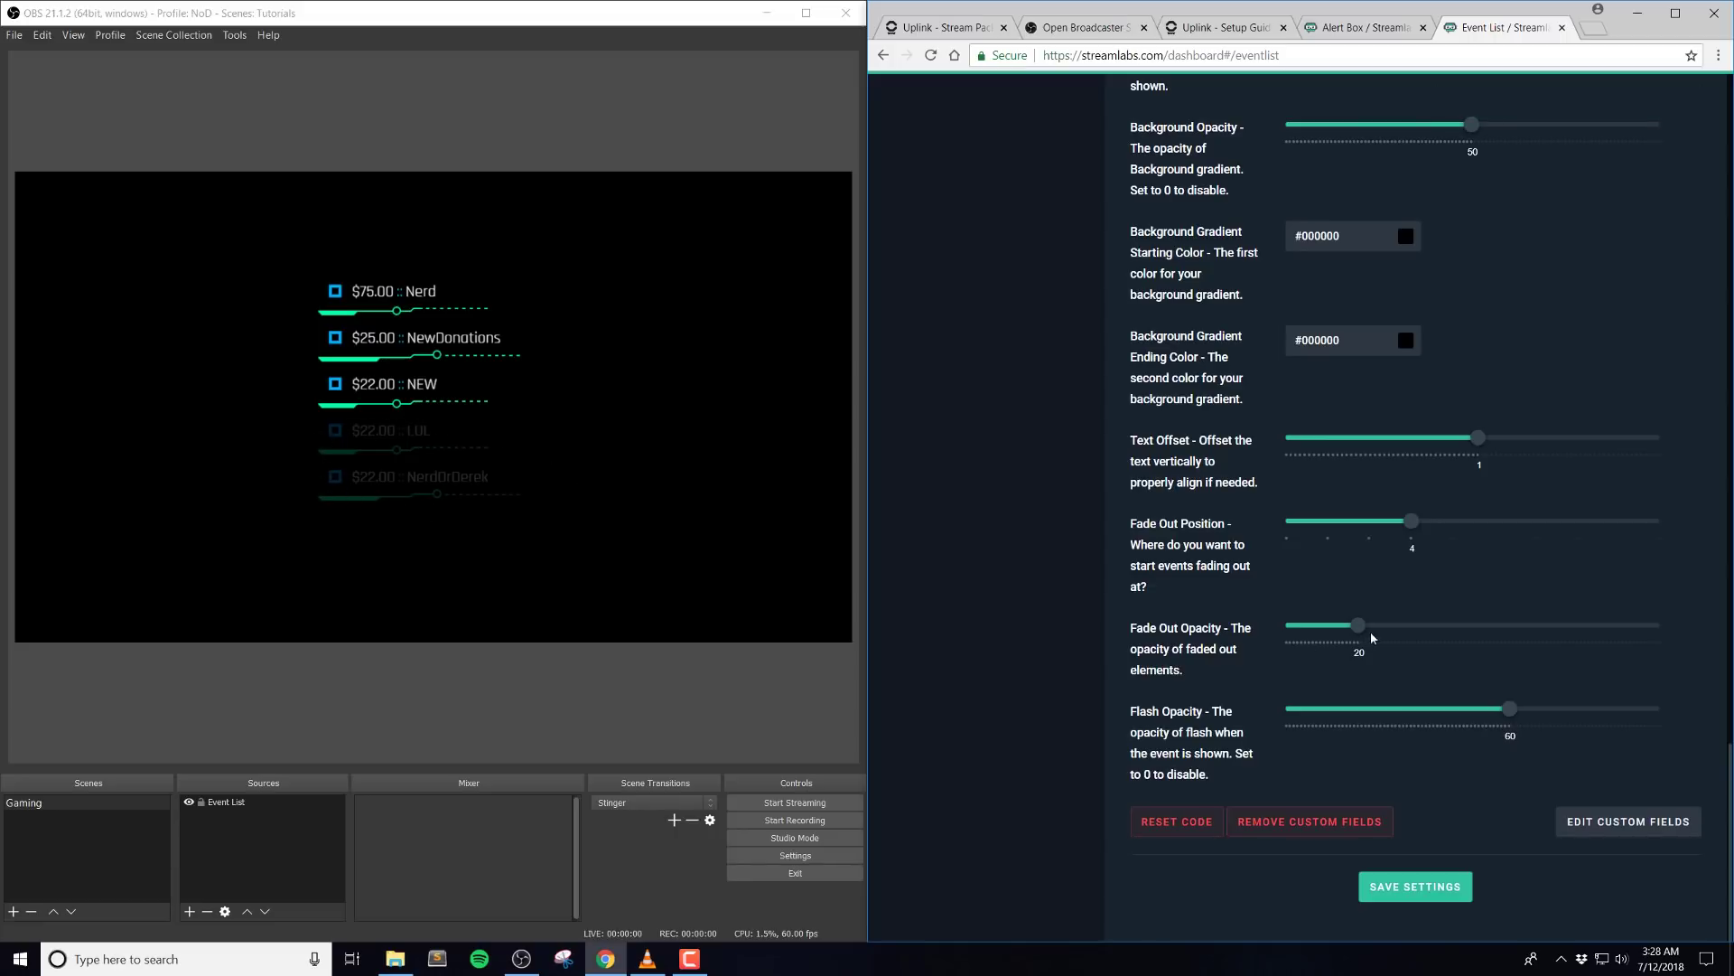
drag(1364, 631, 1658, 634)
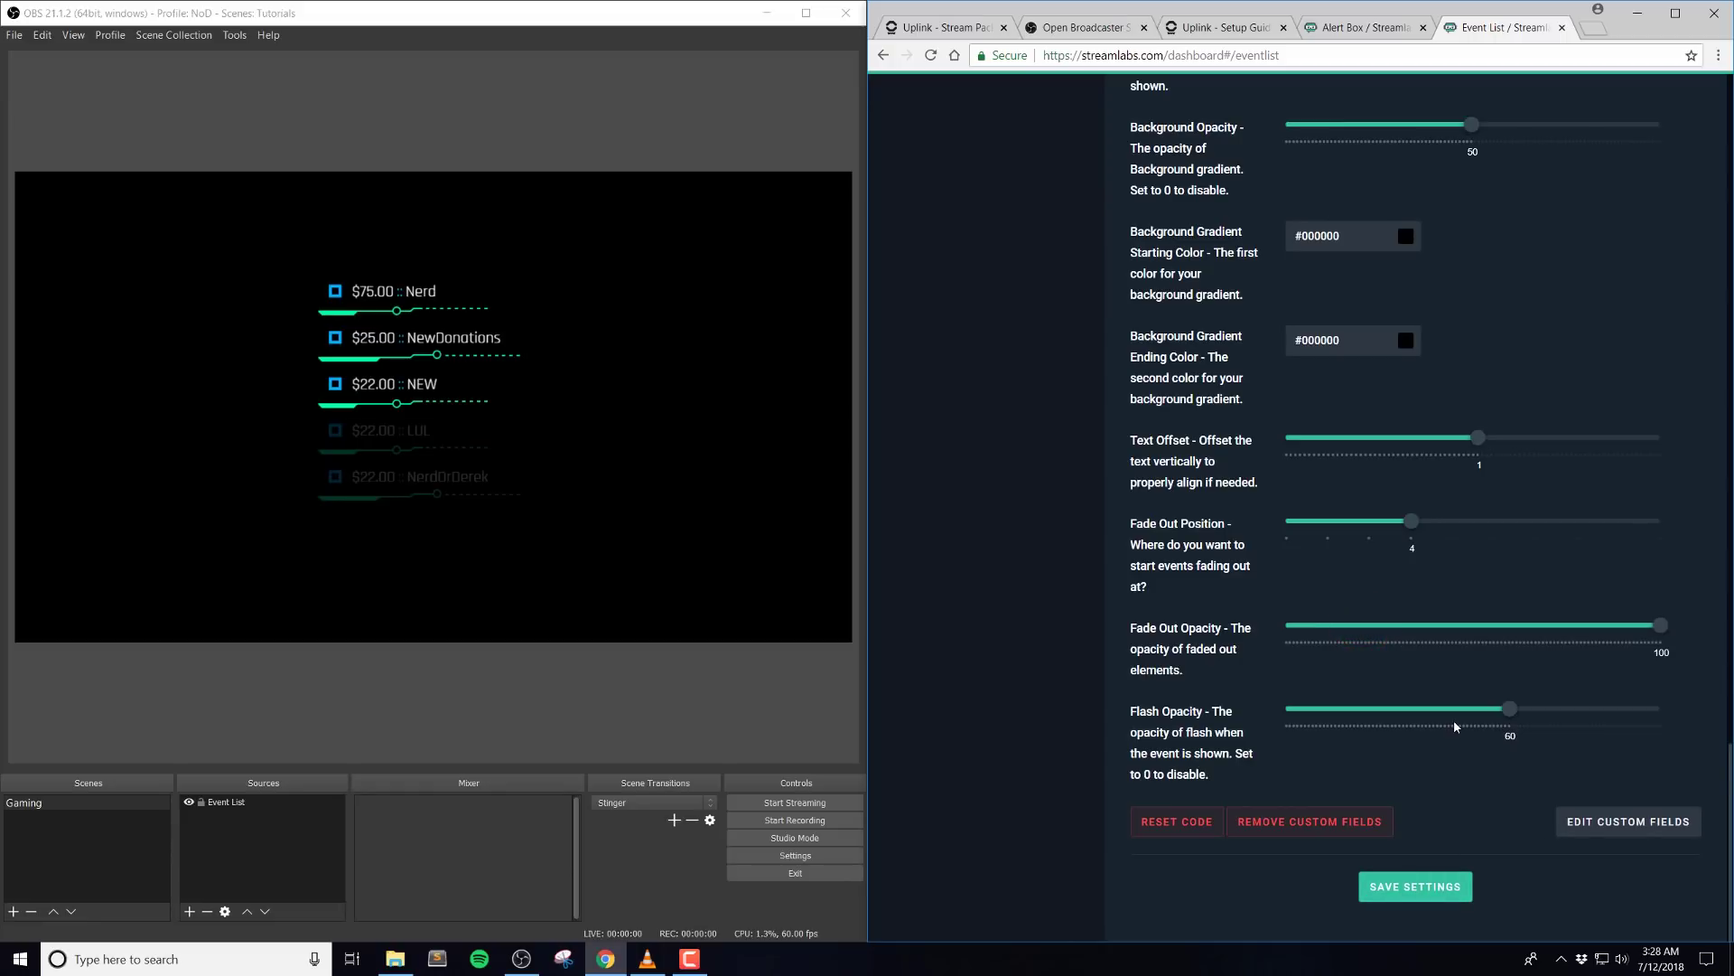
click(1430, 890)
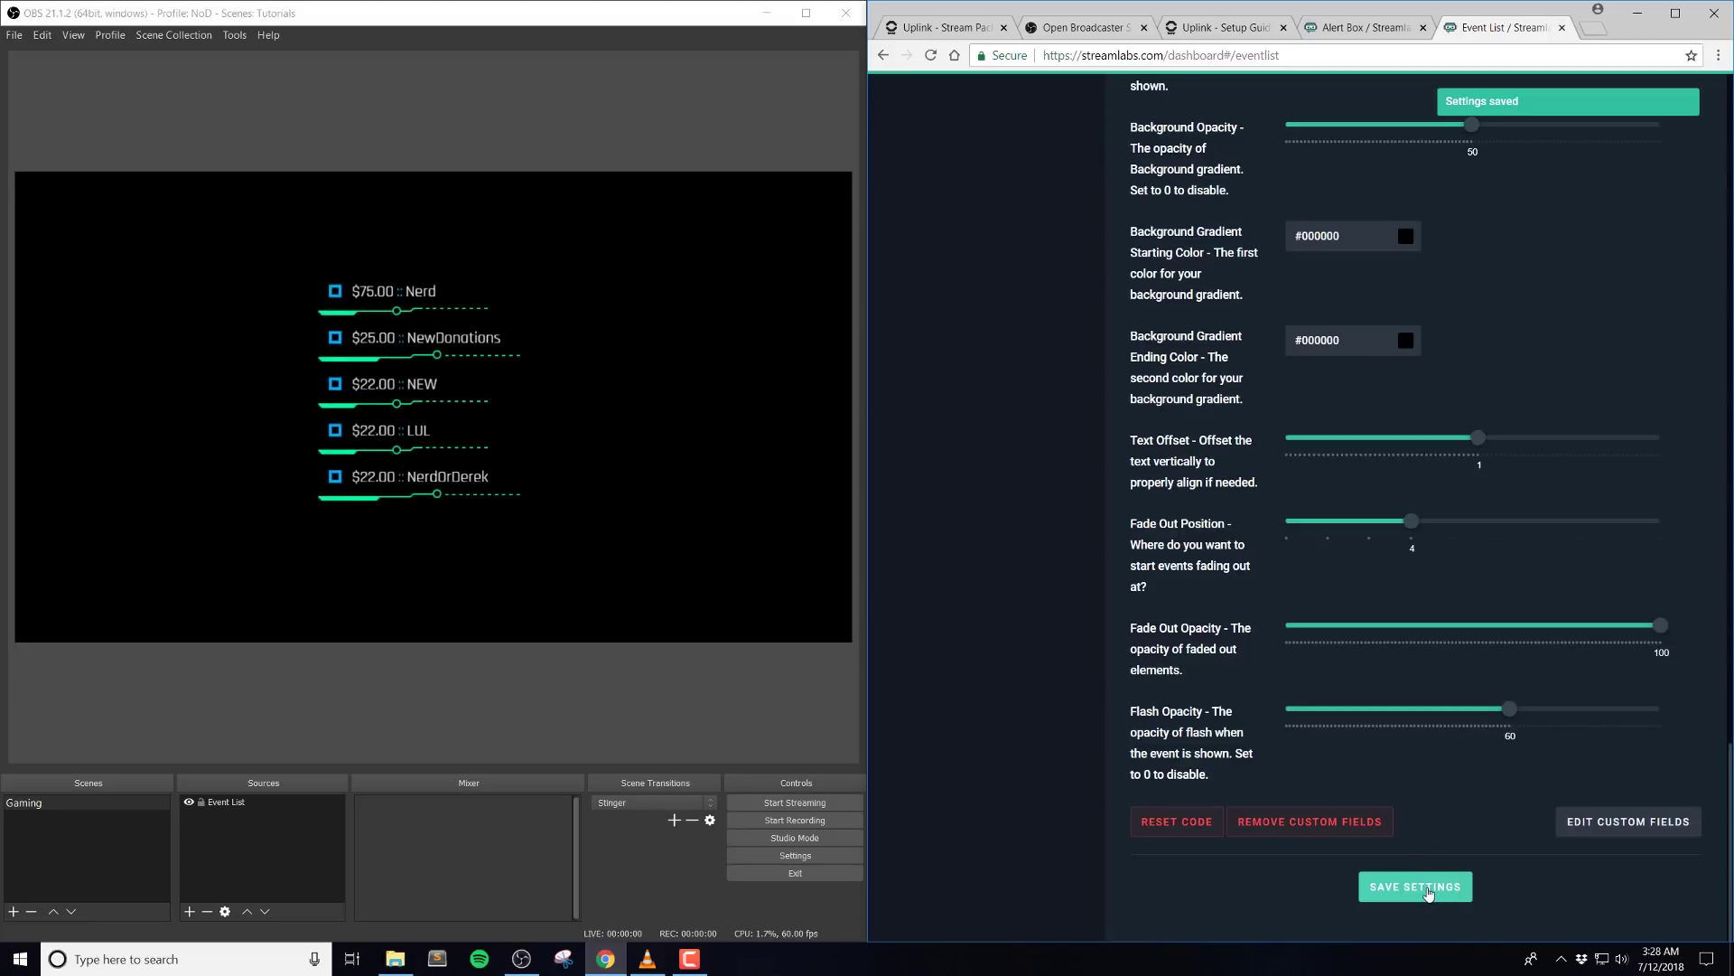
drag(1665, 632, 1346, 679)
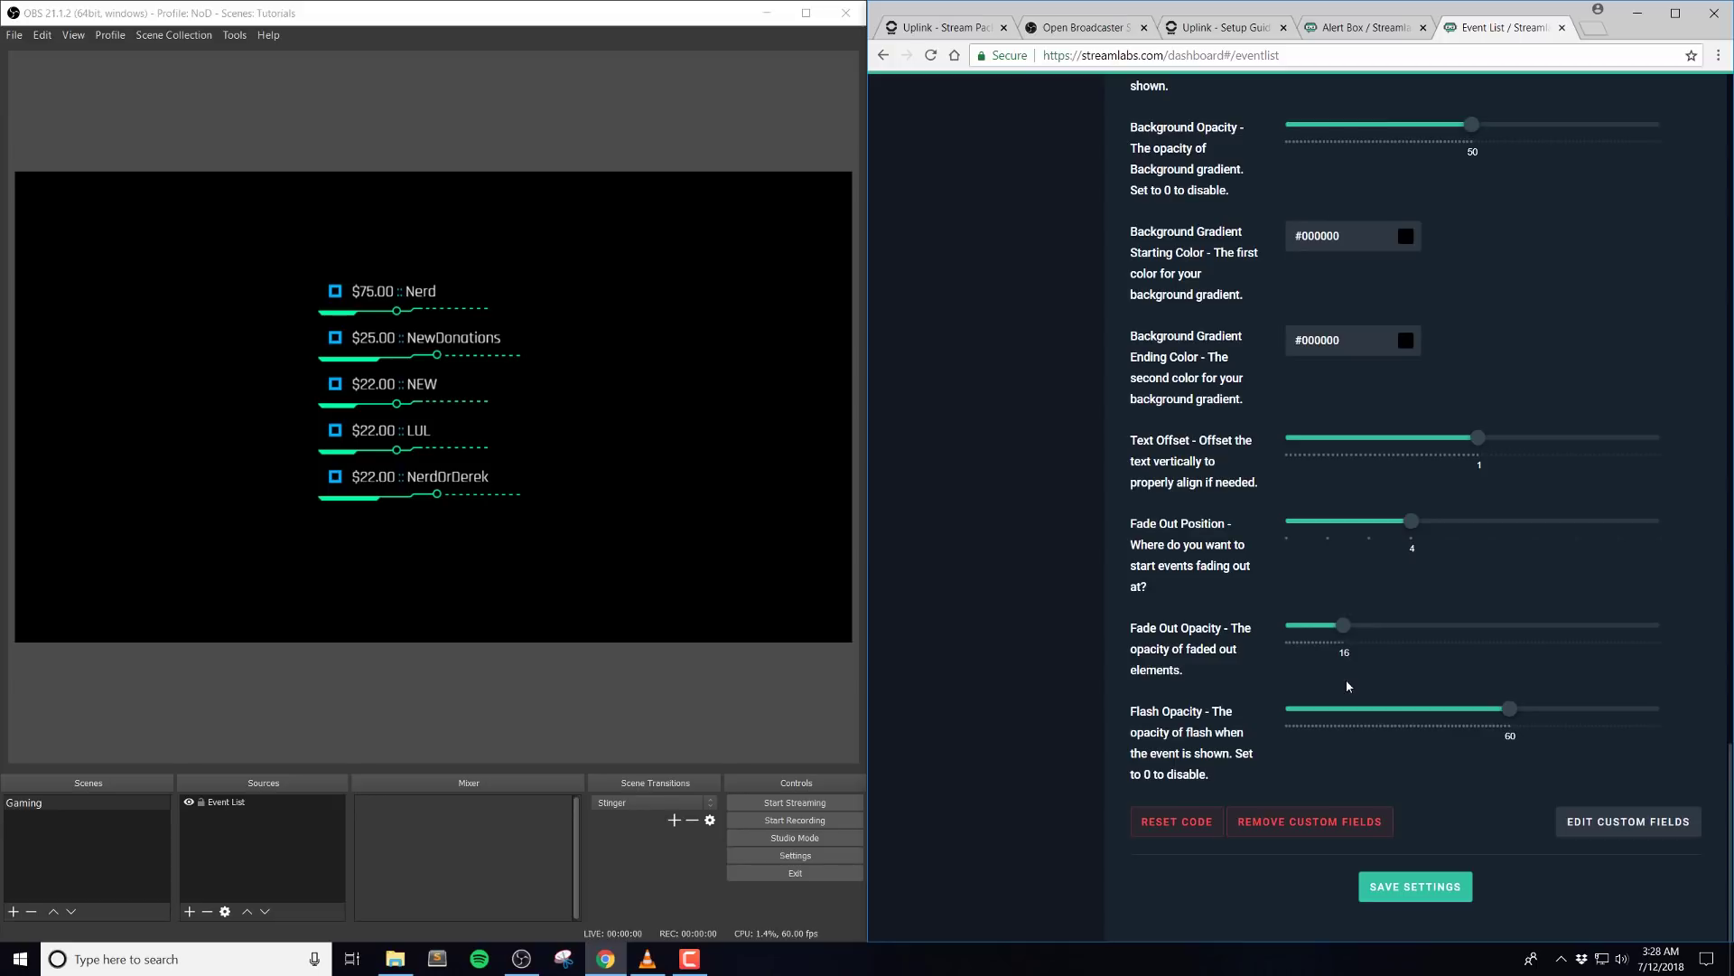
click(1428, 900)
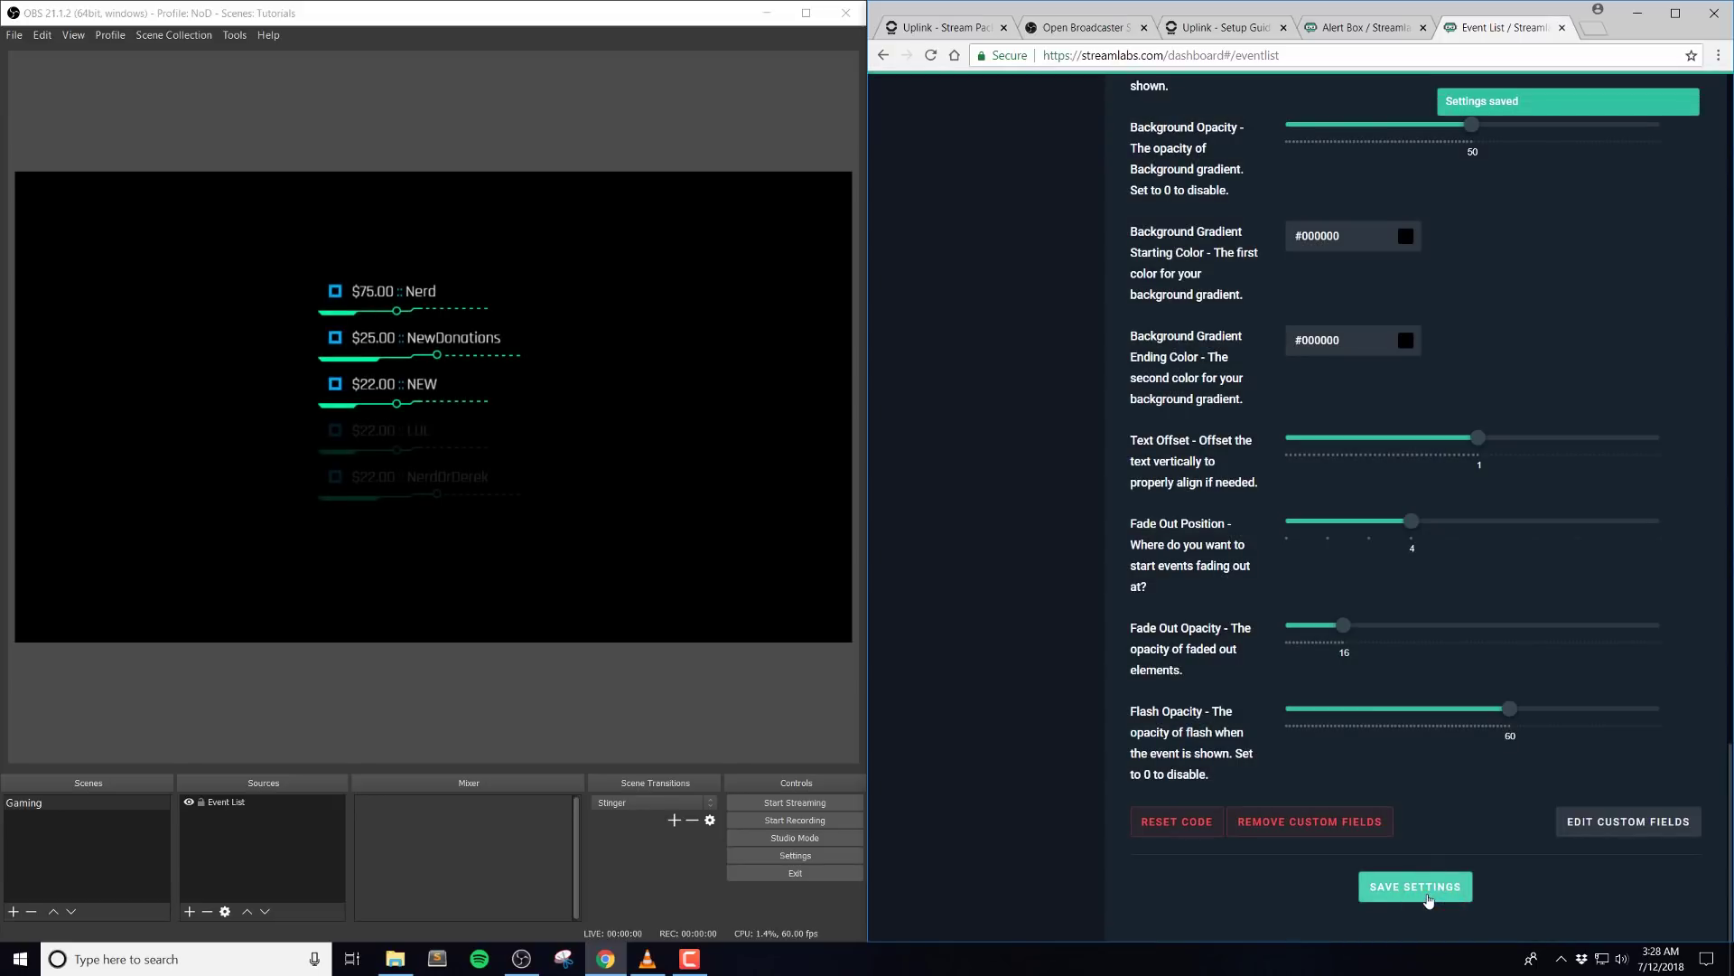
Raise the event list flash opacity to 91 and save.
drag(1509, 709, 1626, 710)
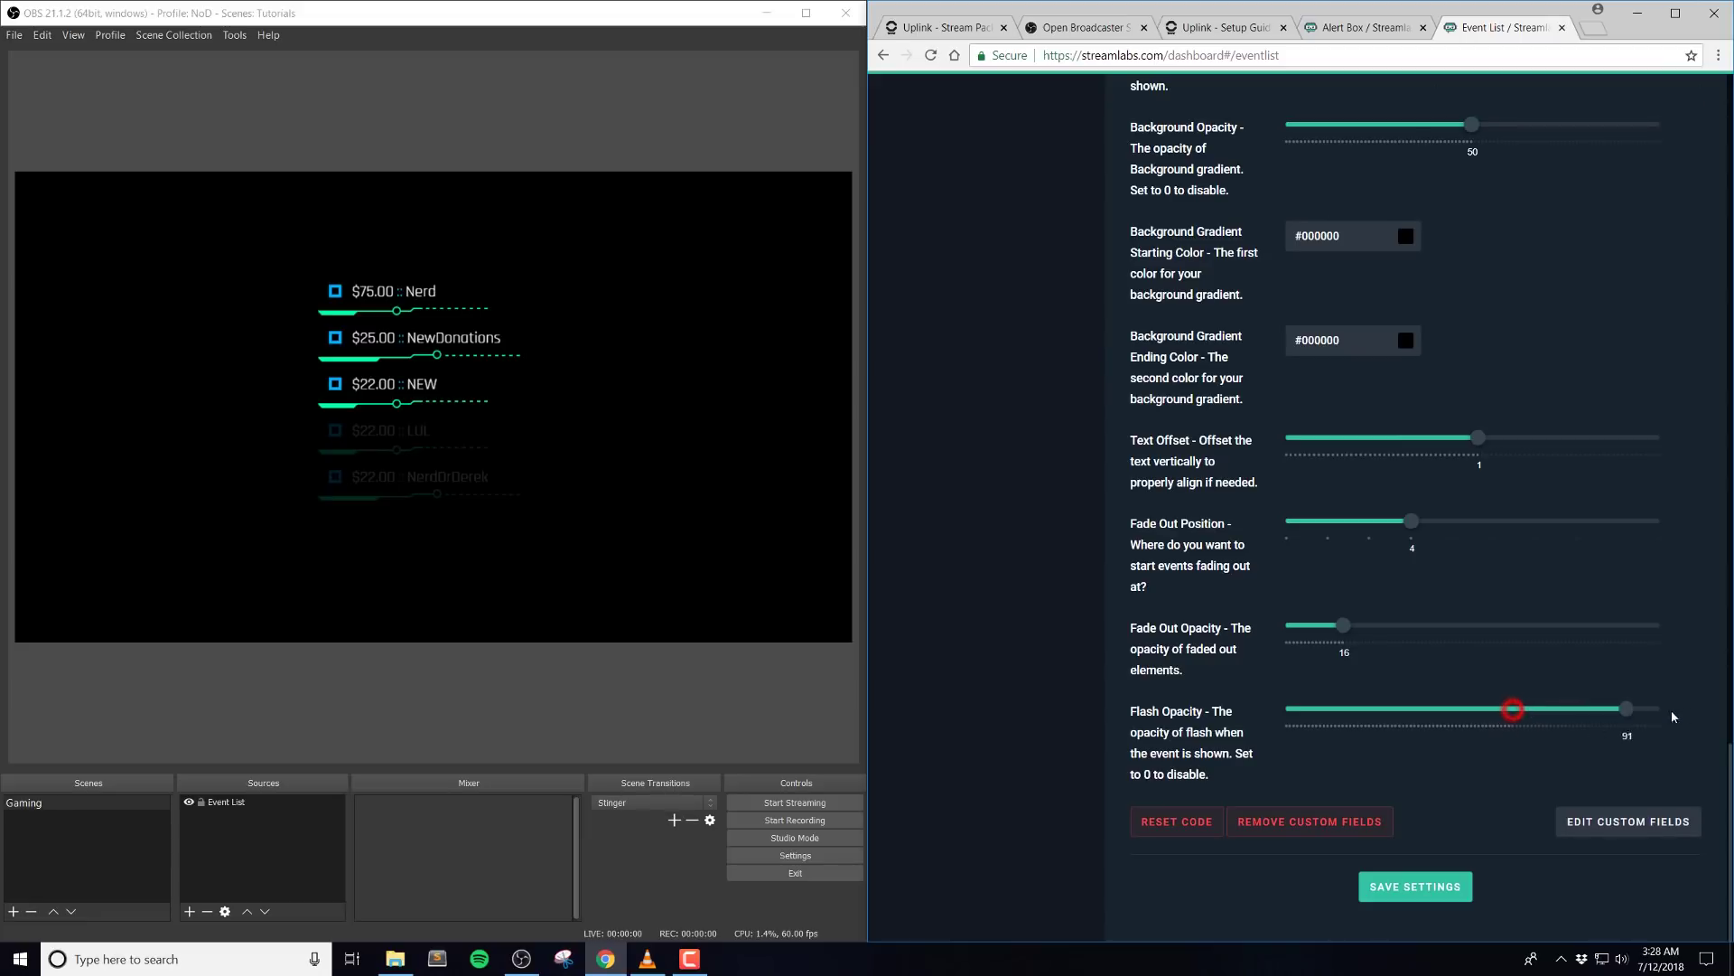
click(1404, 890)
scroll(1644, 537, up, 8)
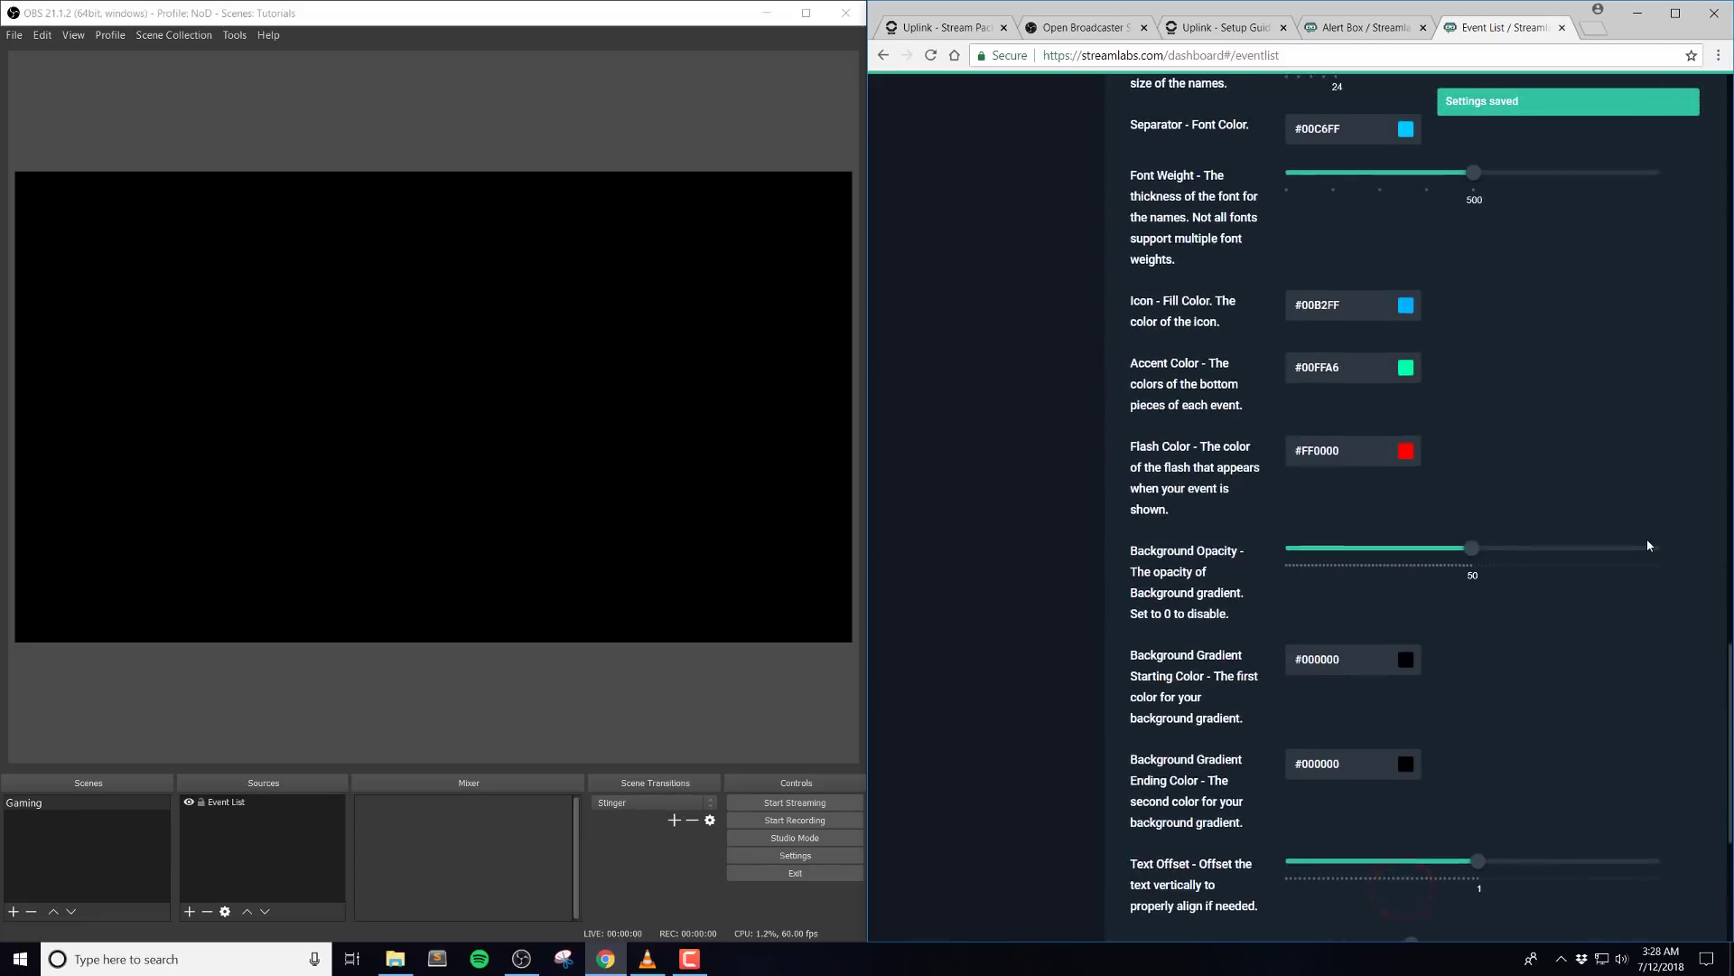
scroll(1646, 547, up, 15)
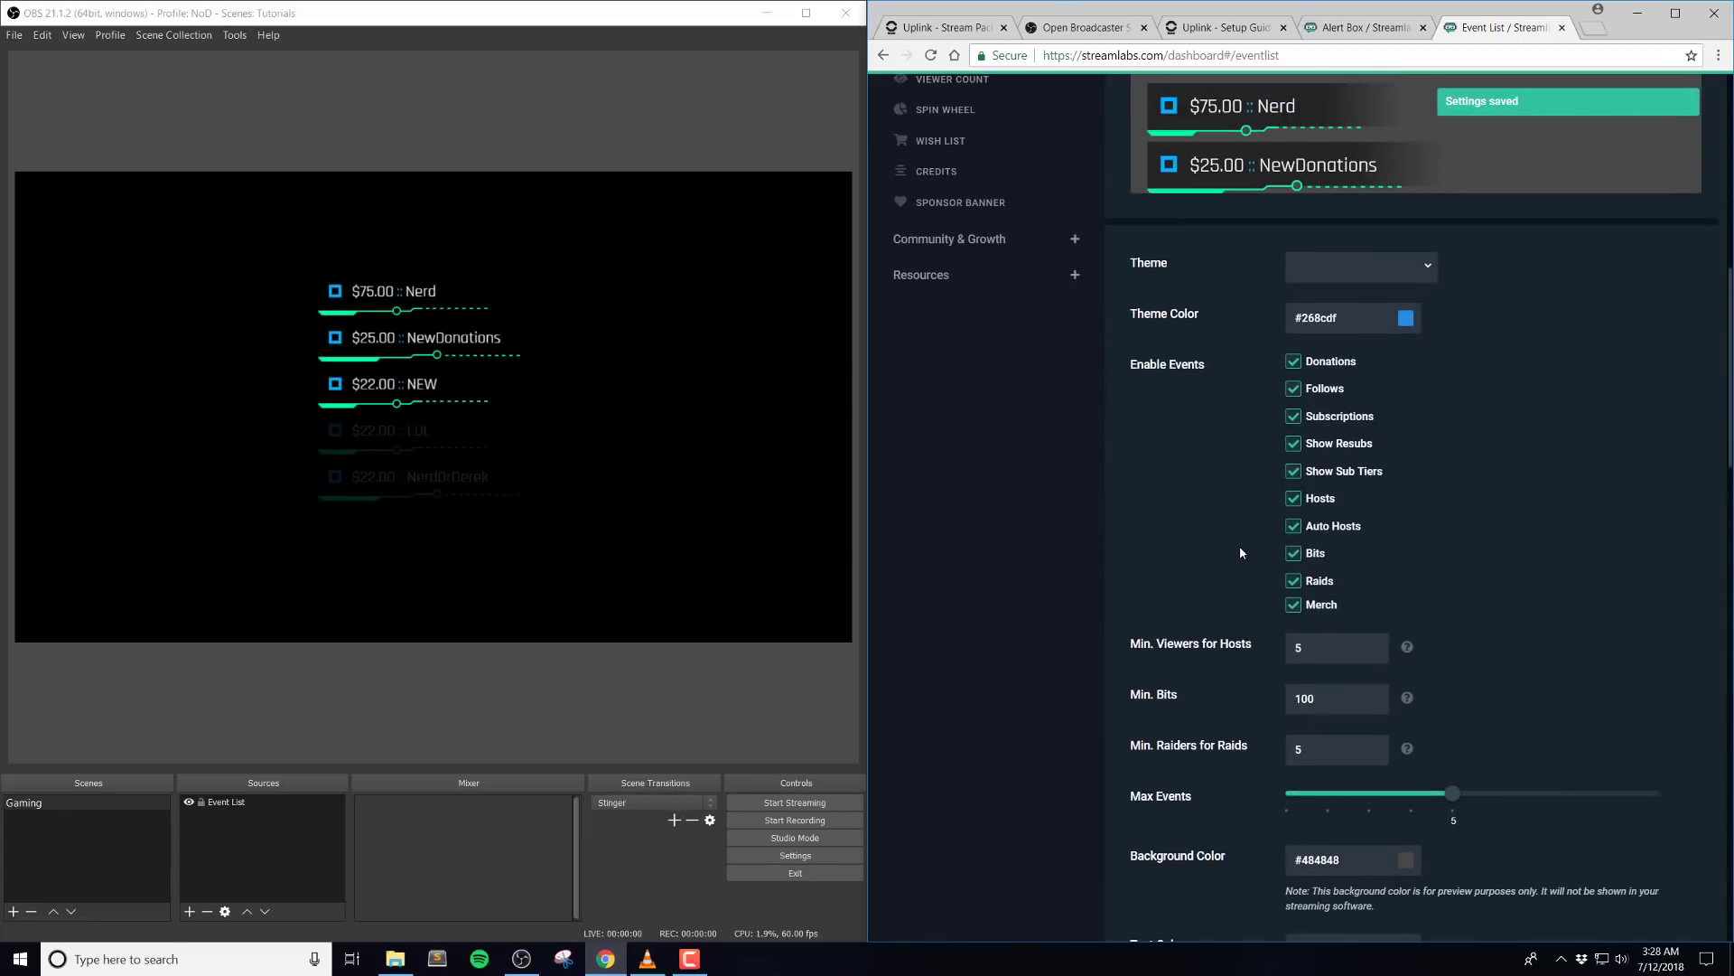
scroll(1194, 417, up, 5)
Fire test follow, subscription, donation, host, bits, raid and merch events, several repeatedly.
click(1173, 375)
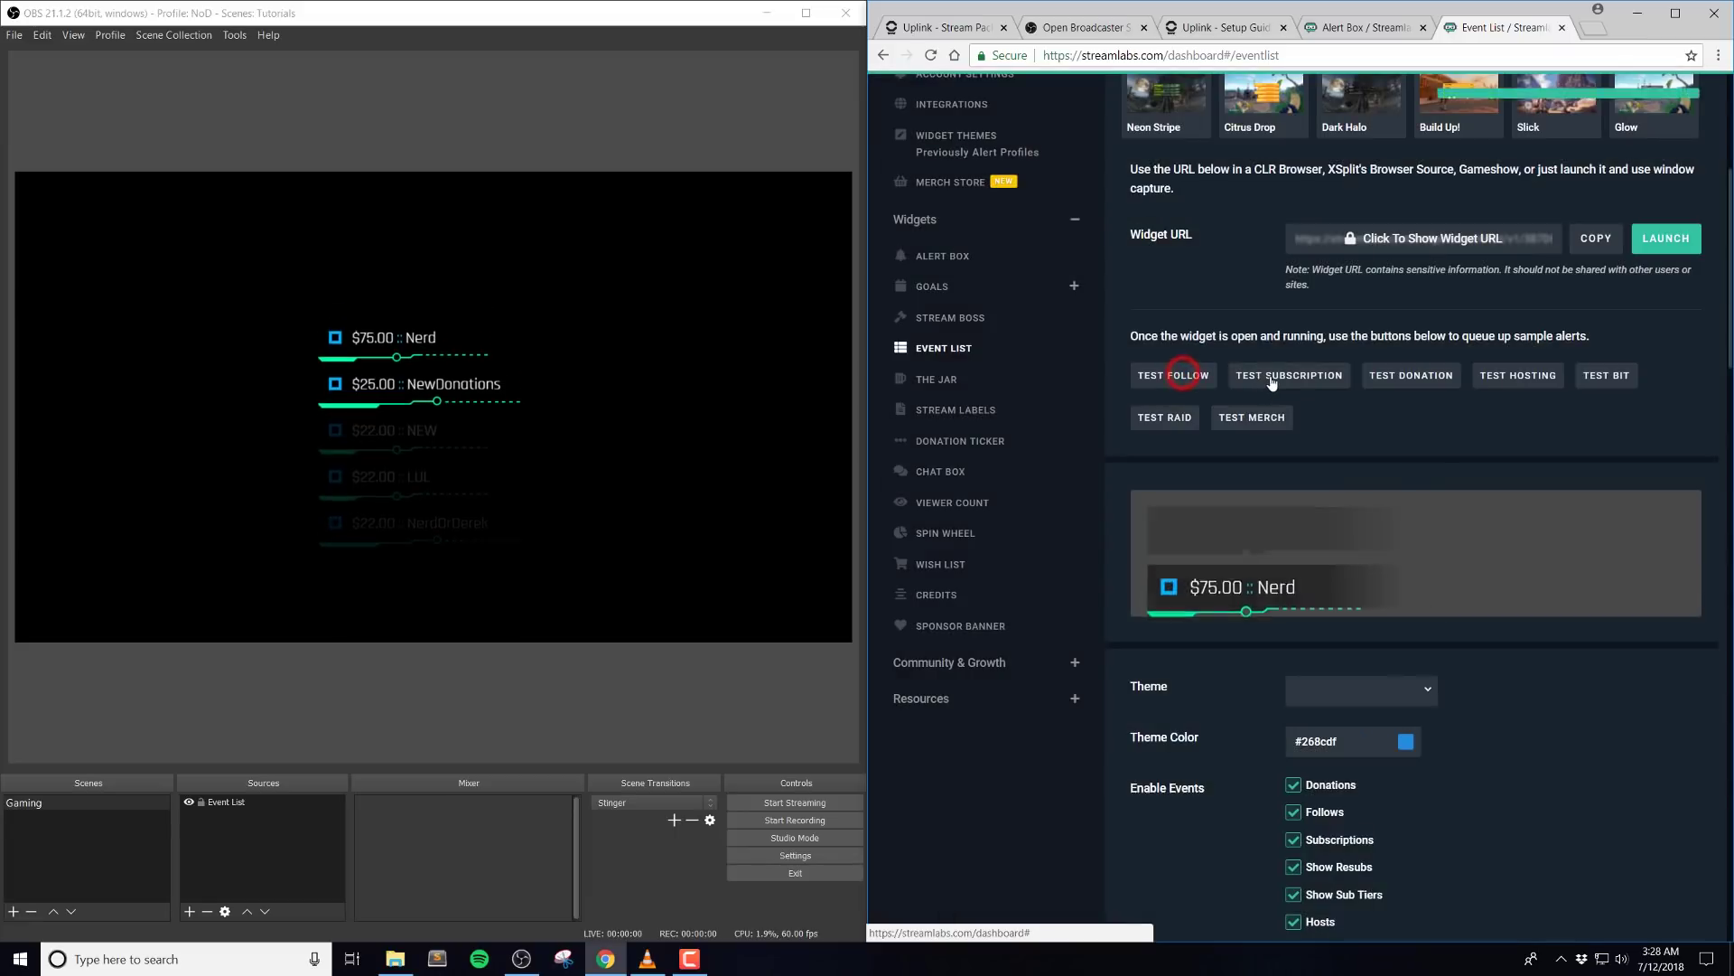
click(1277, 378)
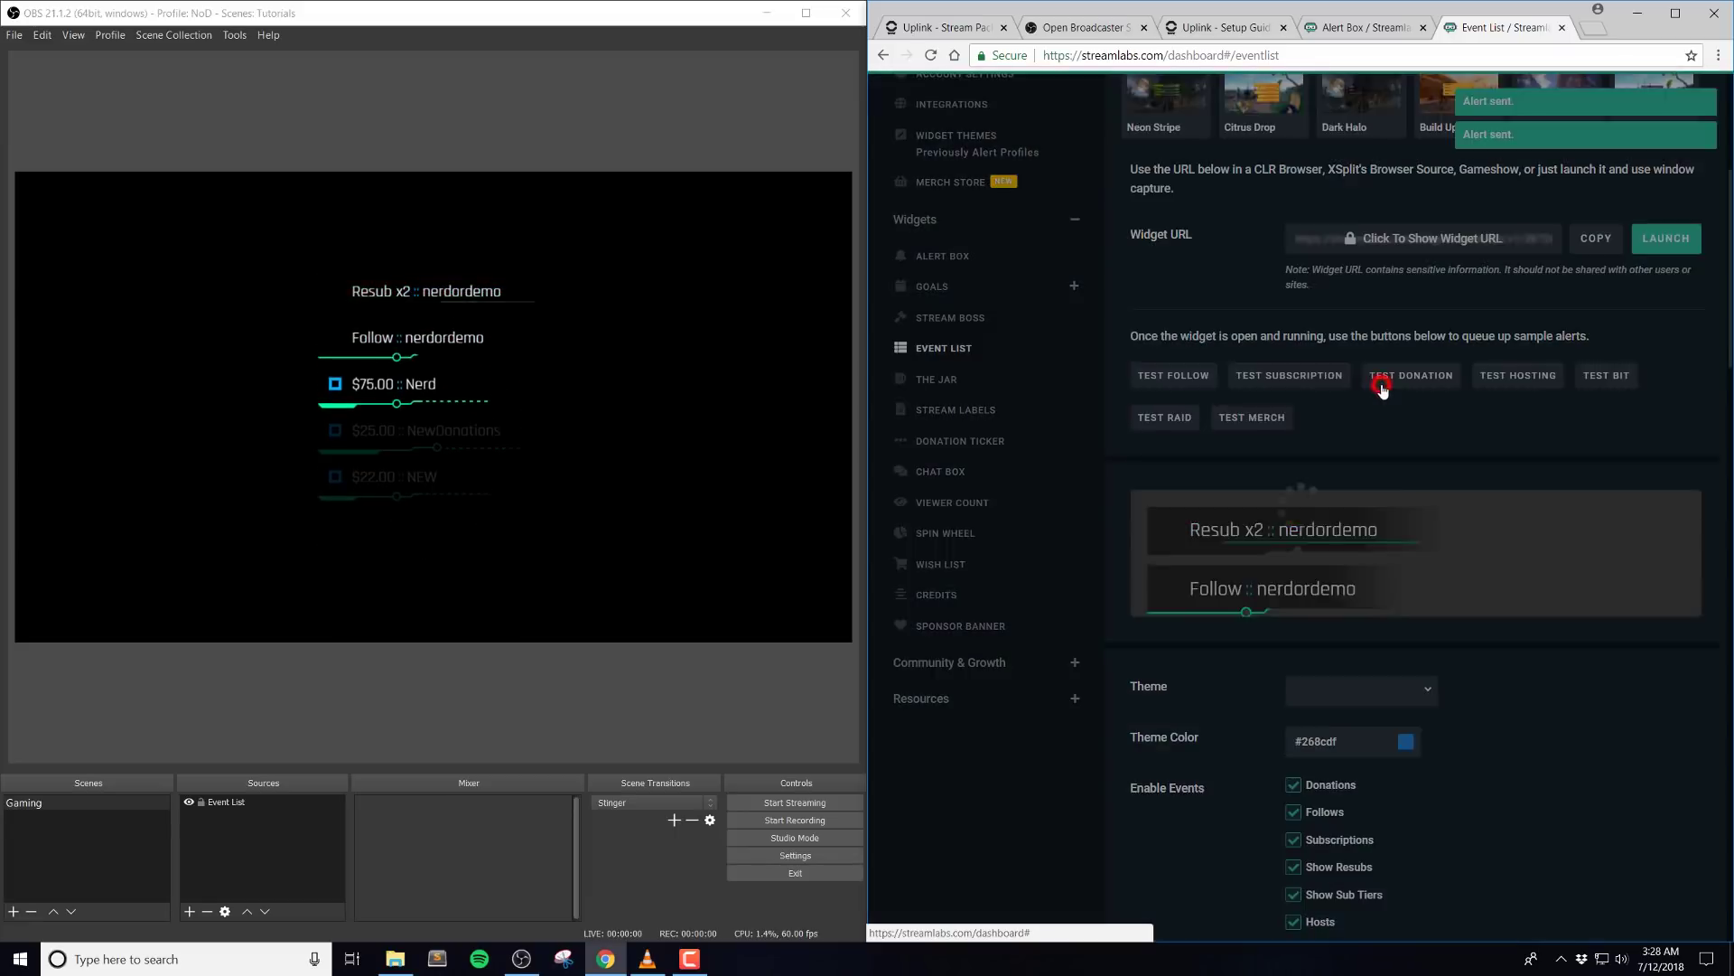
click(1381, 383)
click(1427, 381)
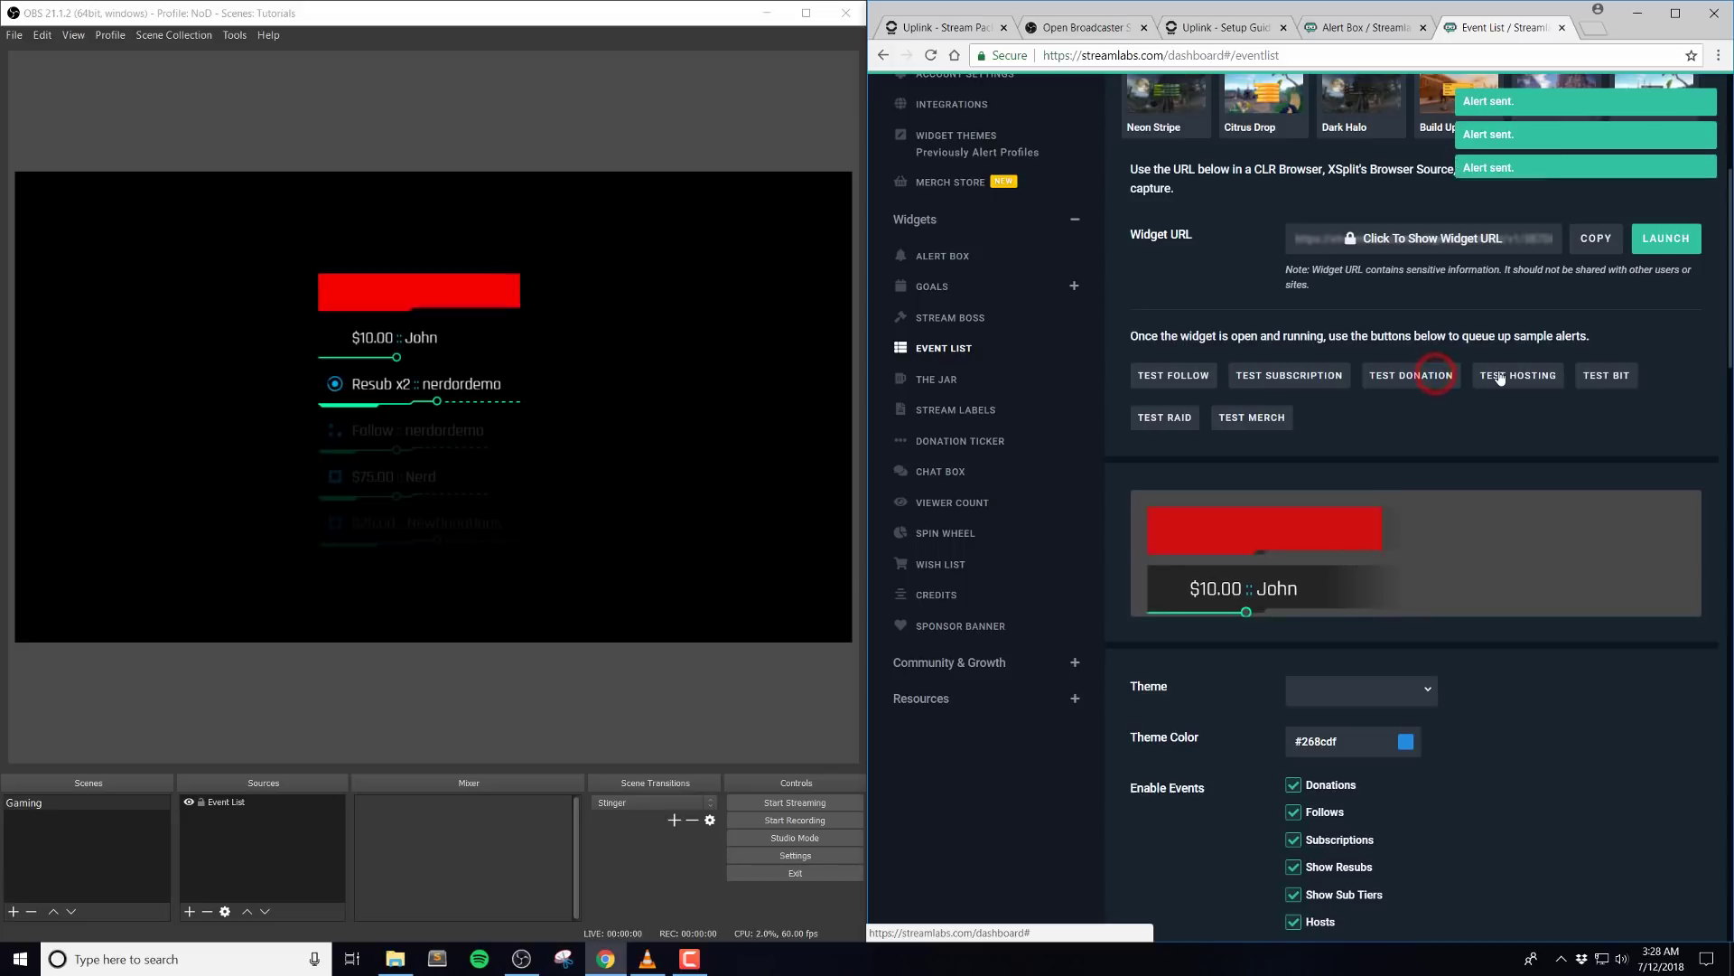
click(1498, 373)
click(1606, 375)
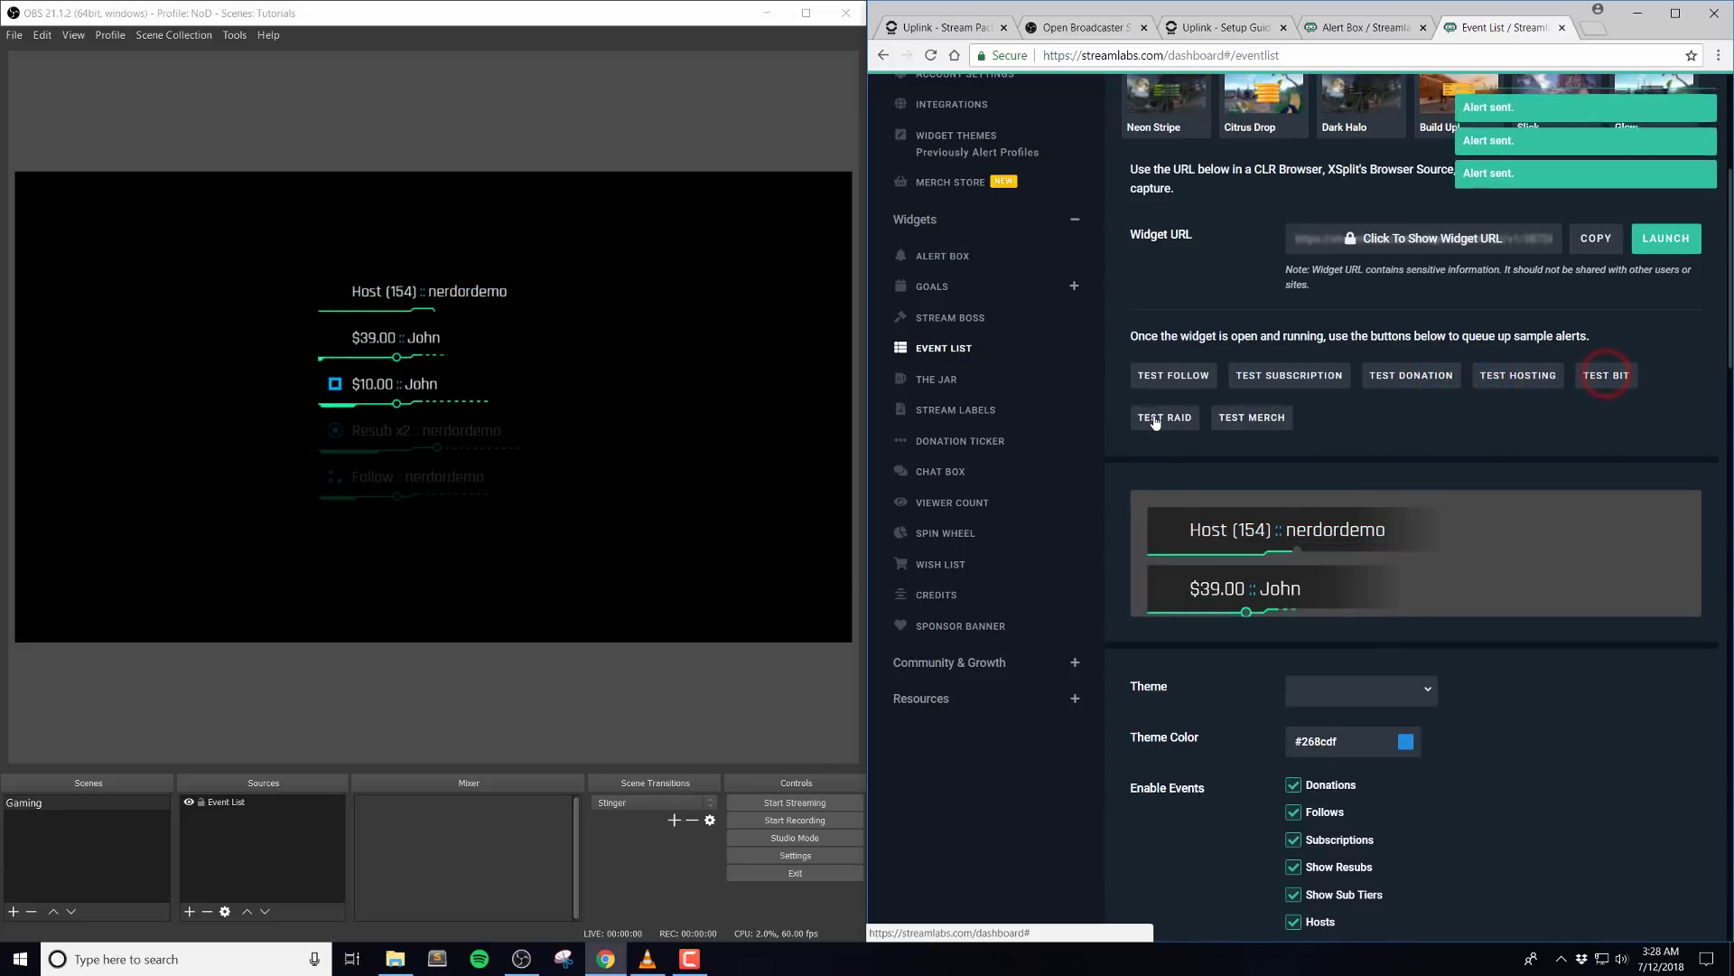
click(1156, 418)
click(1593, 376)
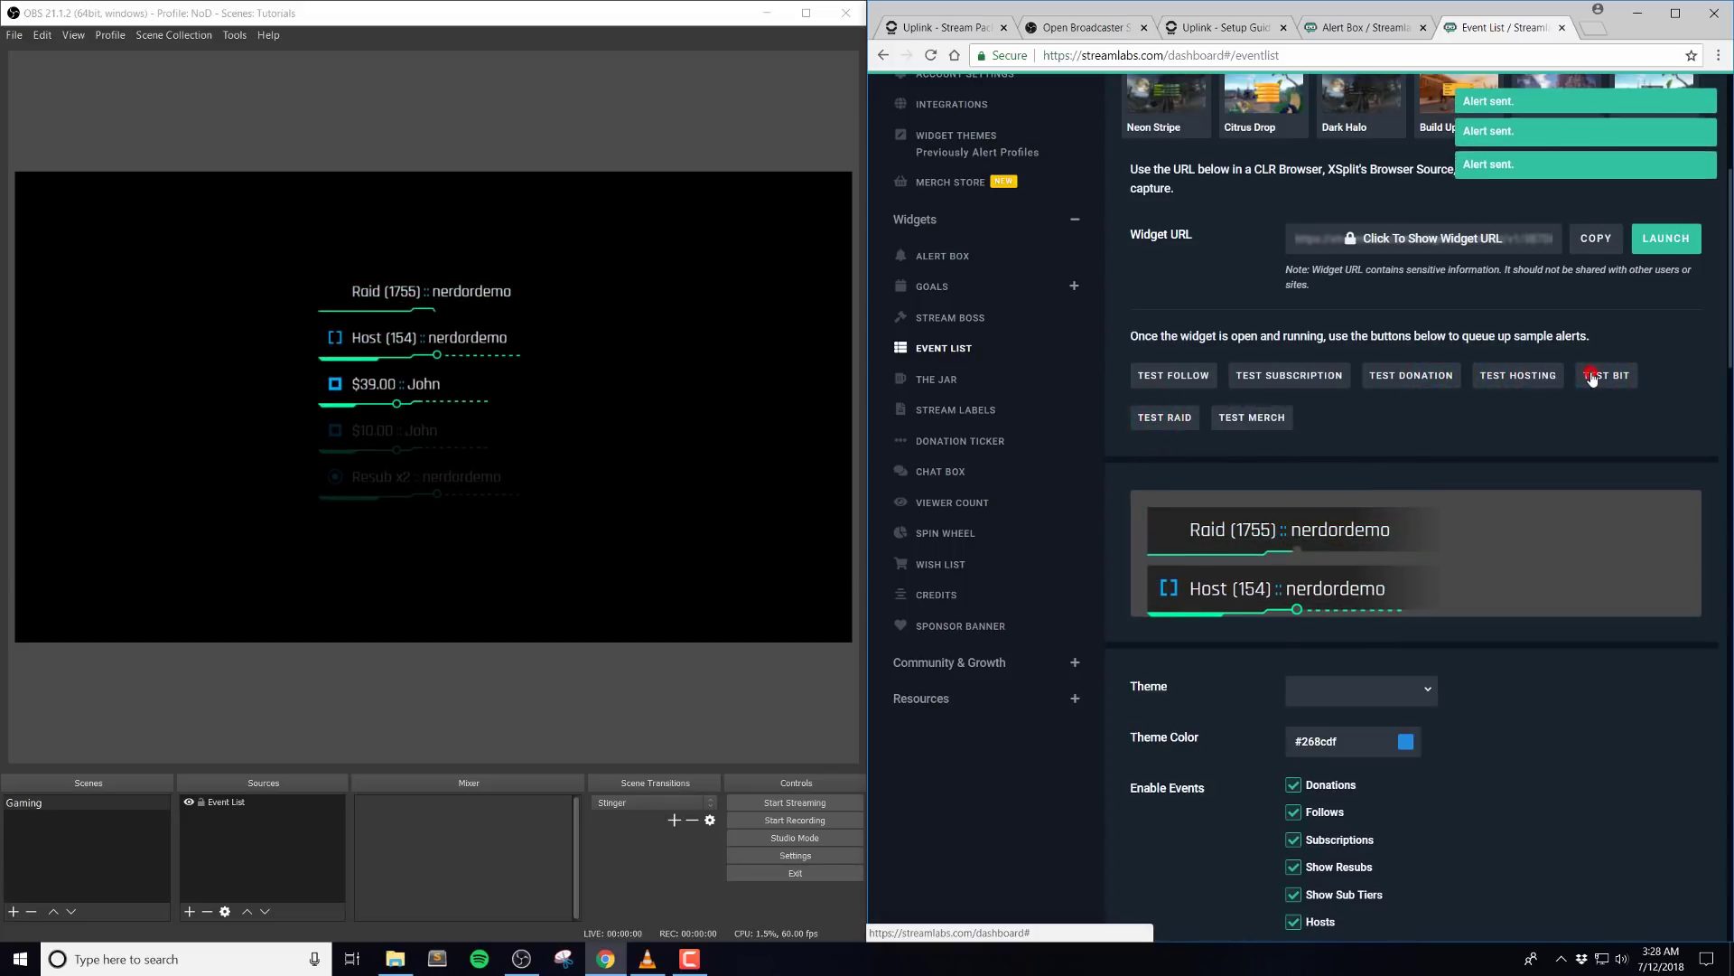
click(1252, 417)
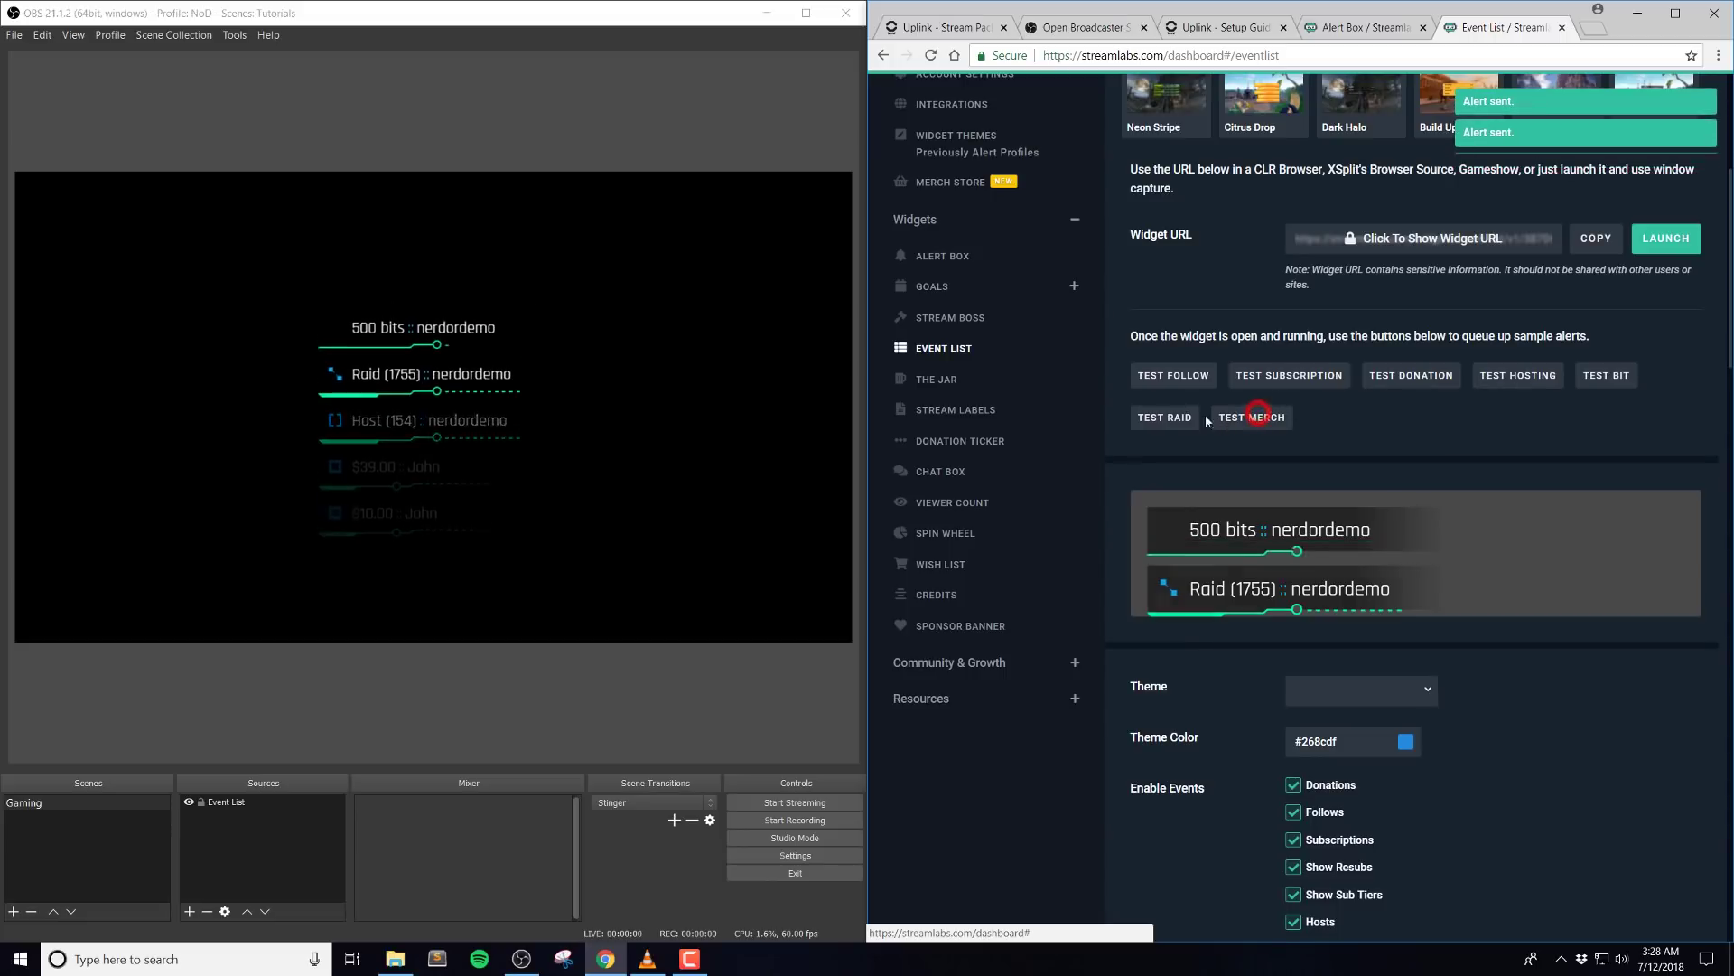
click(1166, 419)
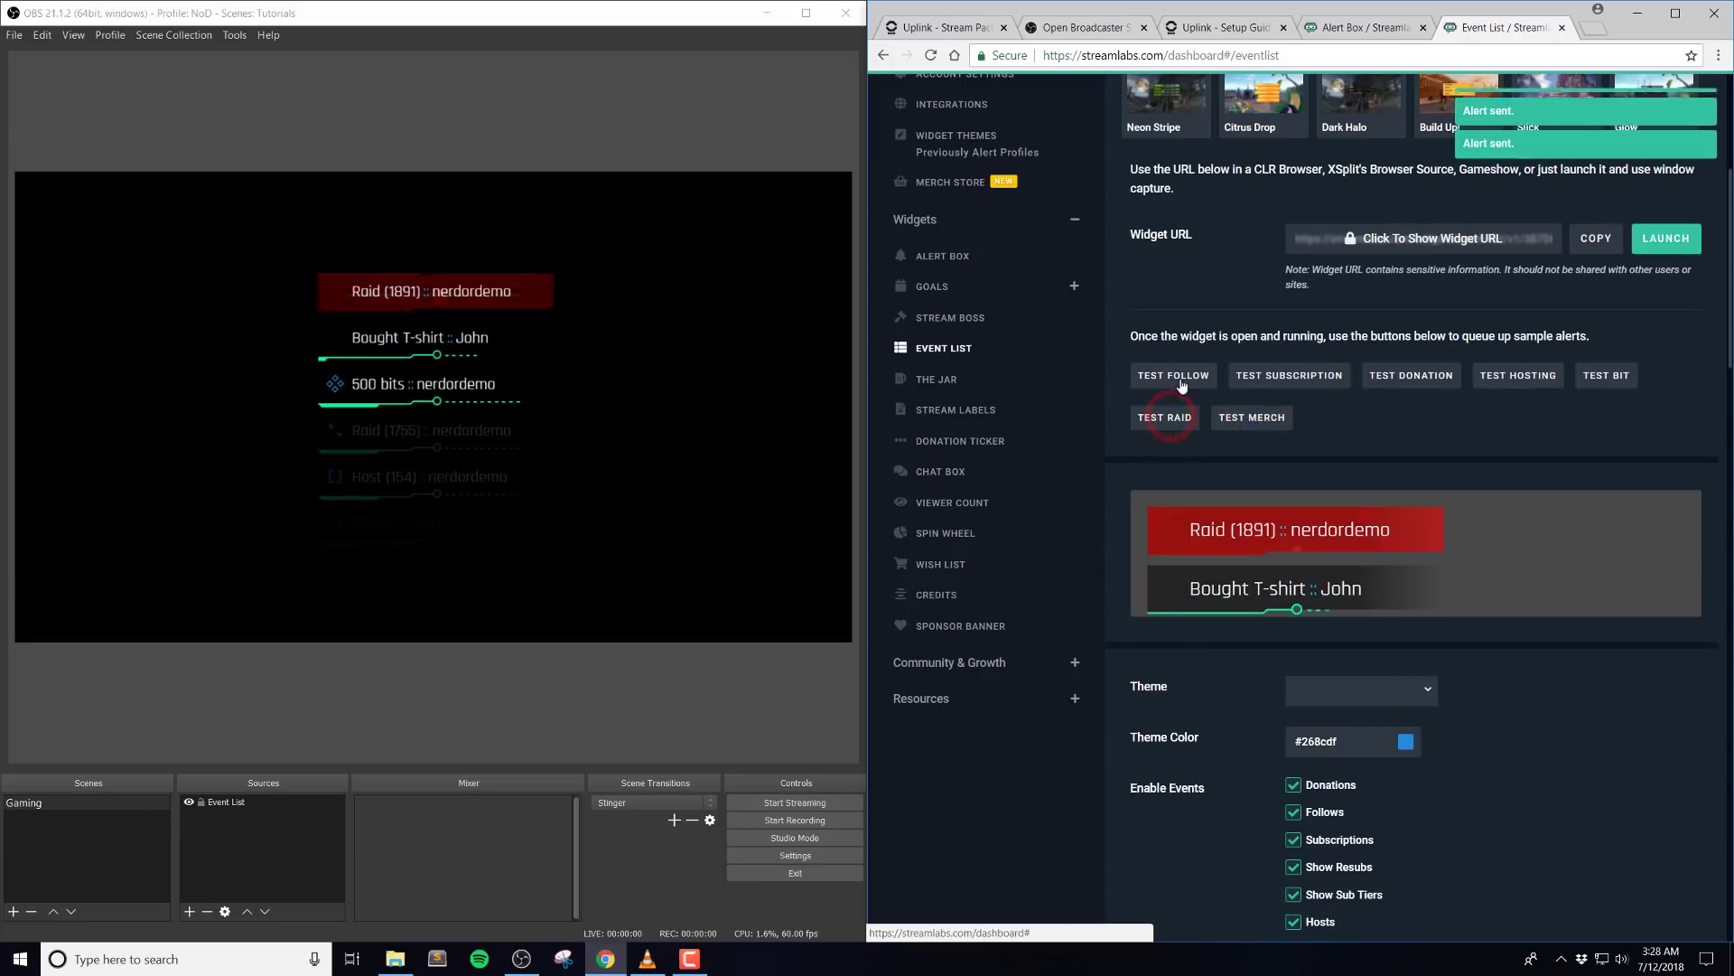
click(1182, 375)
click(1337, 375)
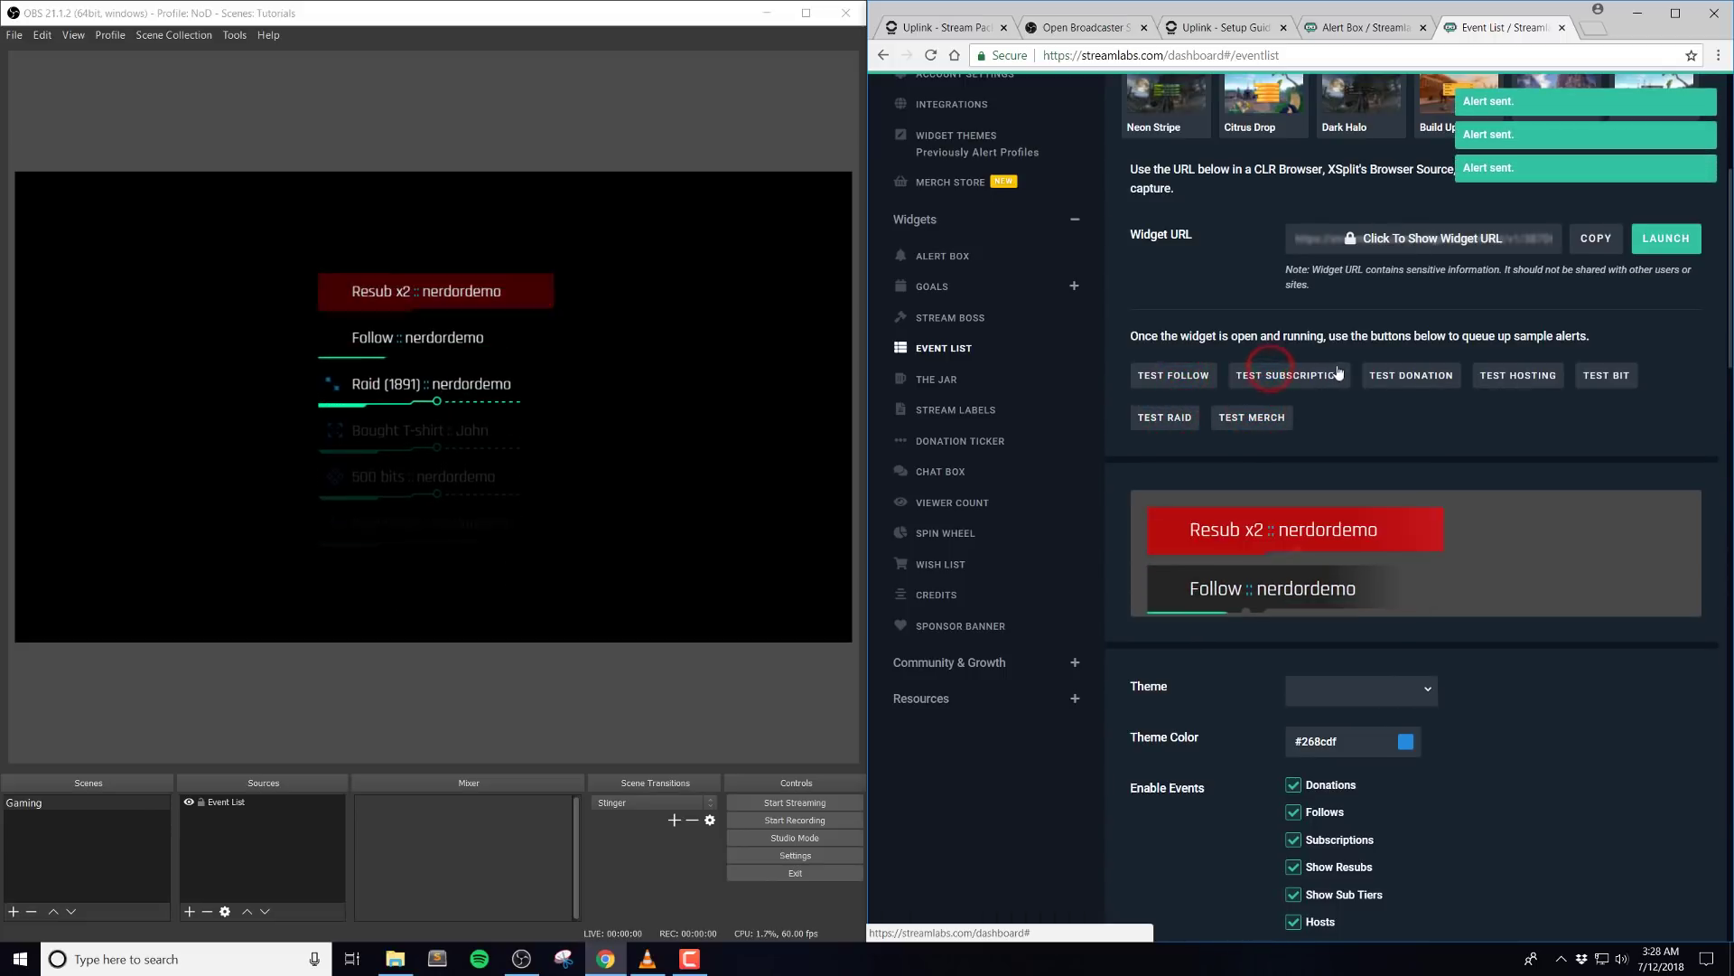
click(1407, 378)
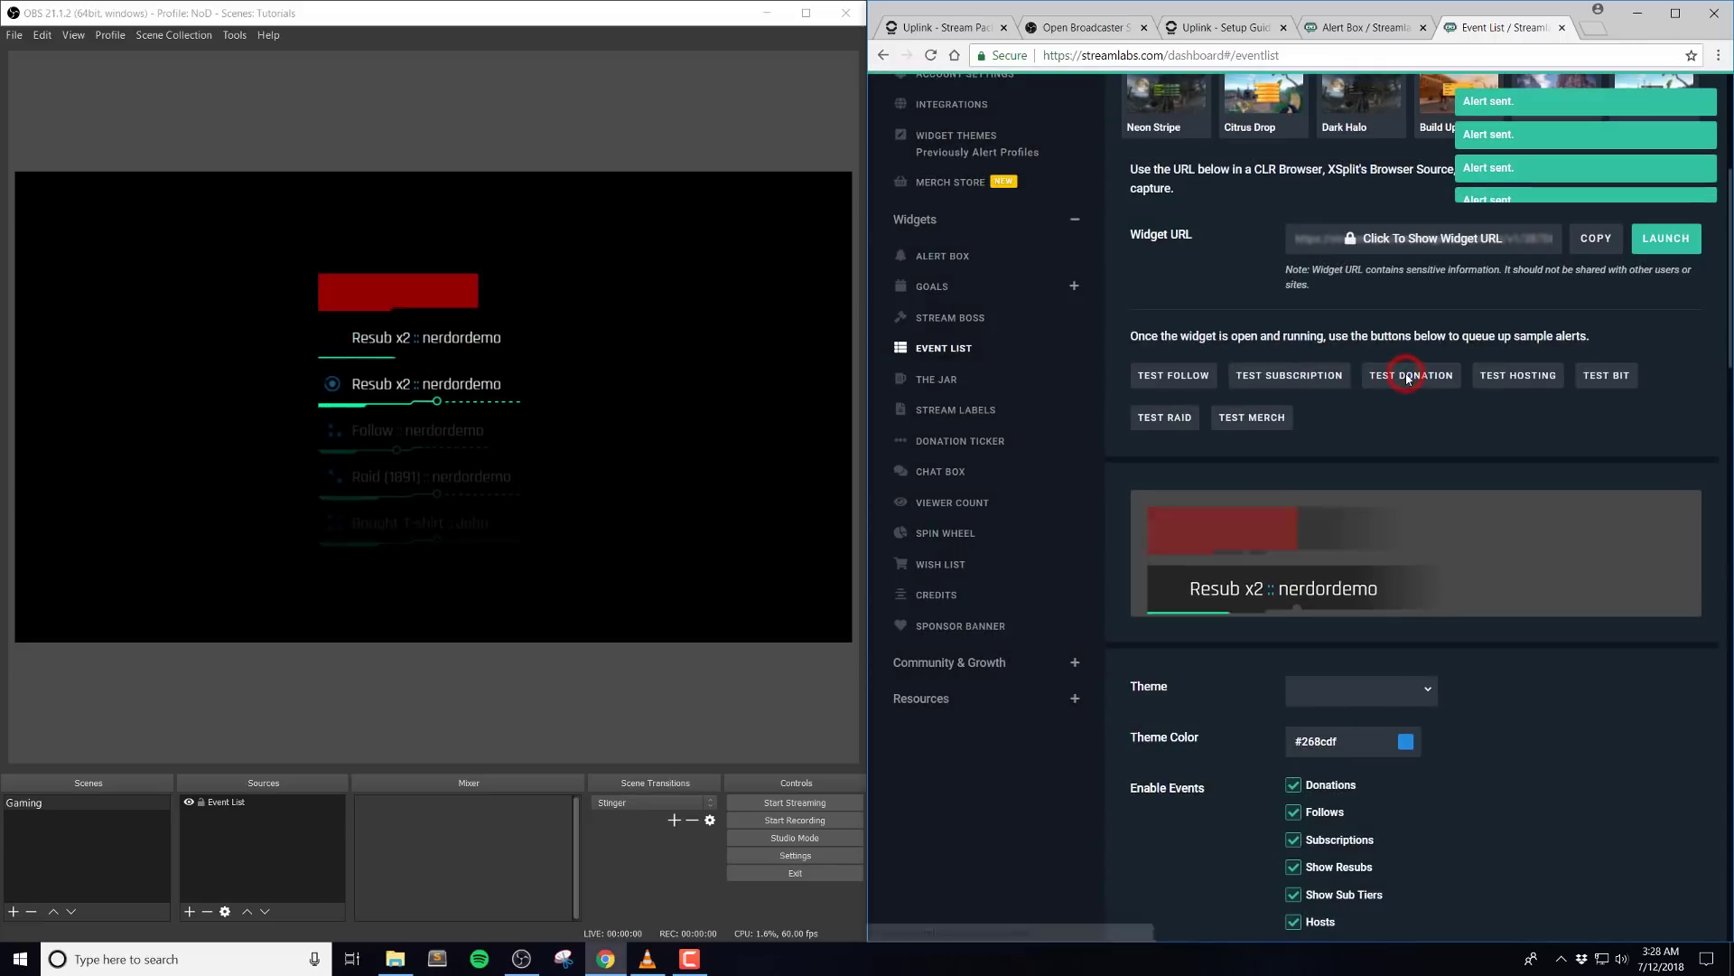